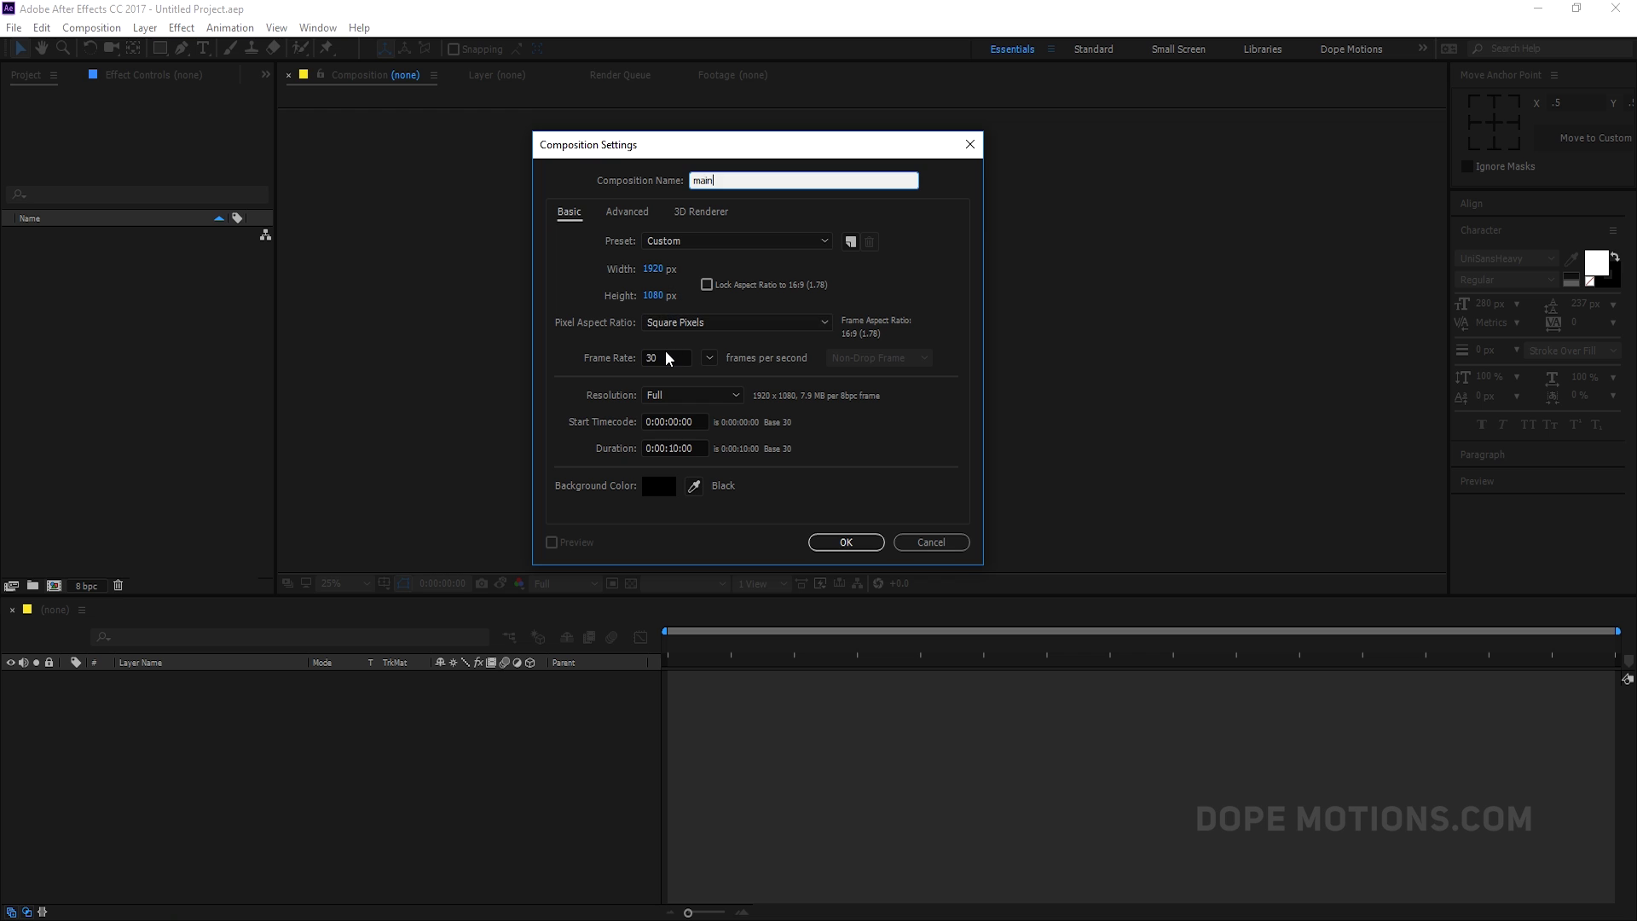
Create the 10-second 1920 × 1080 composition named main at 30 fps, and enlarge the composition preview area.
{"action": "left_click", "coordinate": [848, 541]}
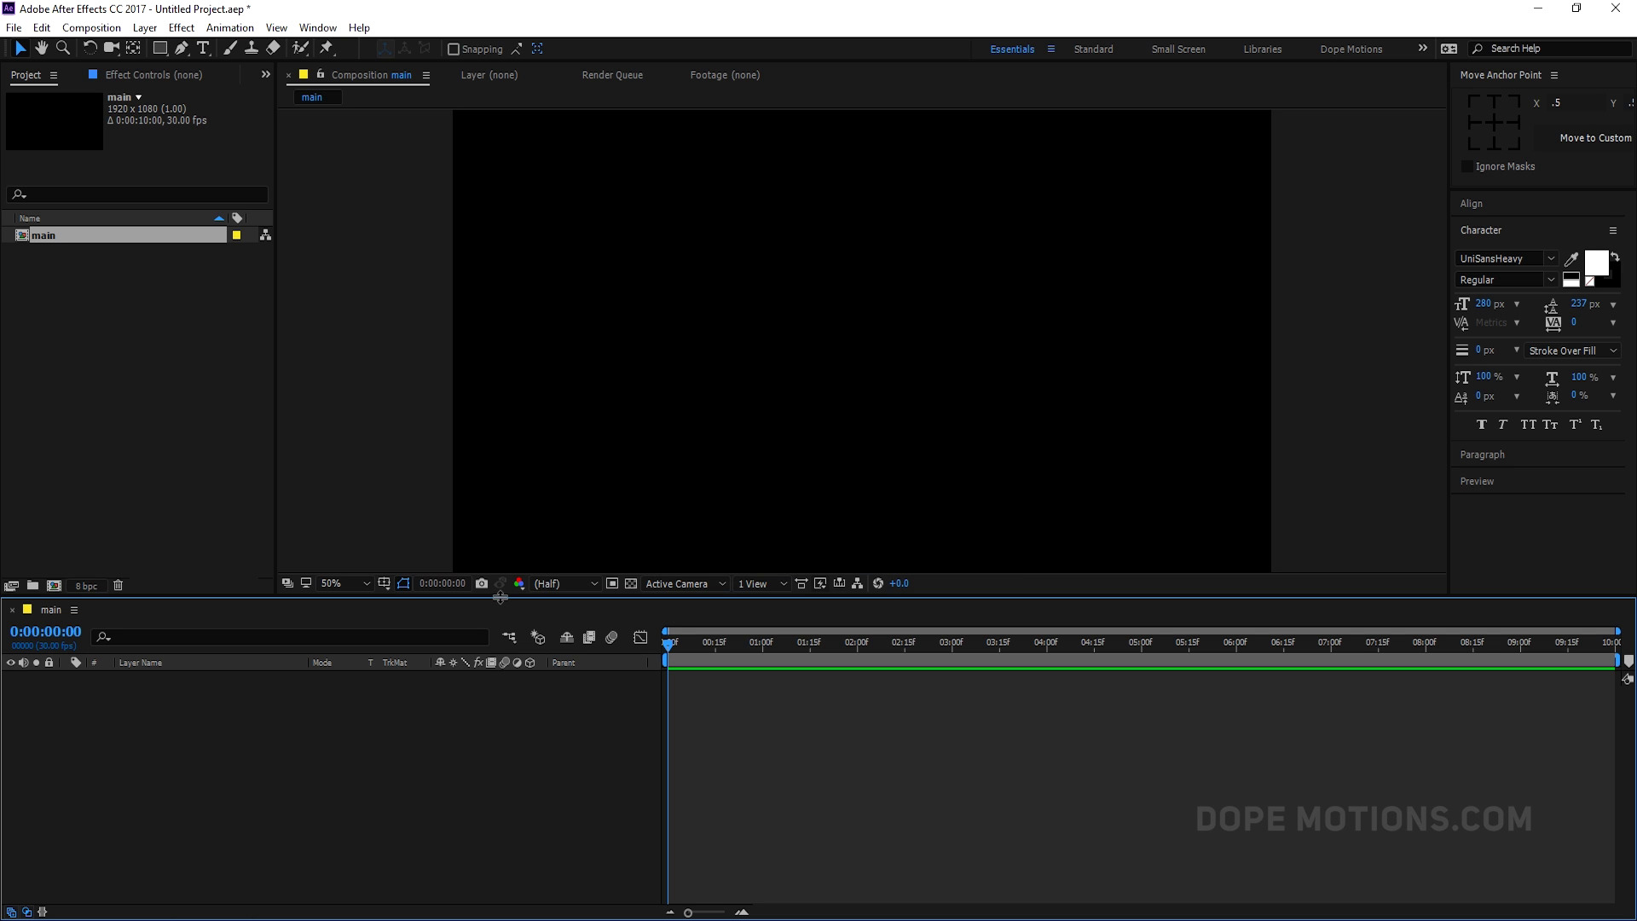
{"action": "left_click_drag", "start_coordinate": [501, 598], "coordinate": [501, 684]}
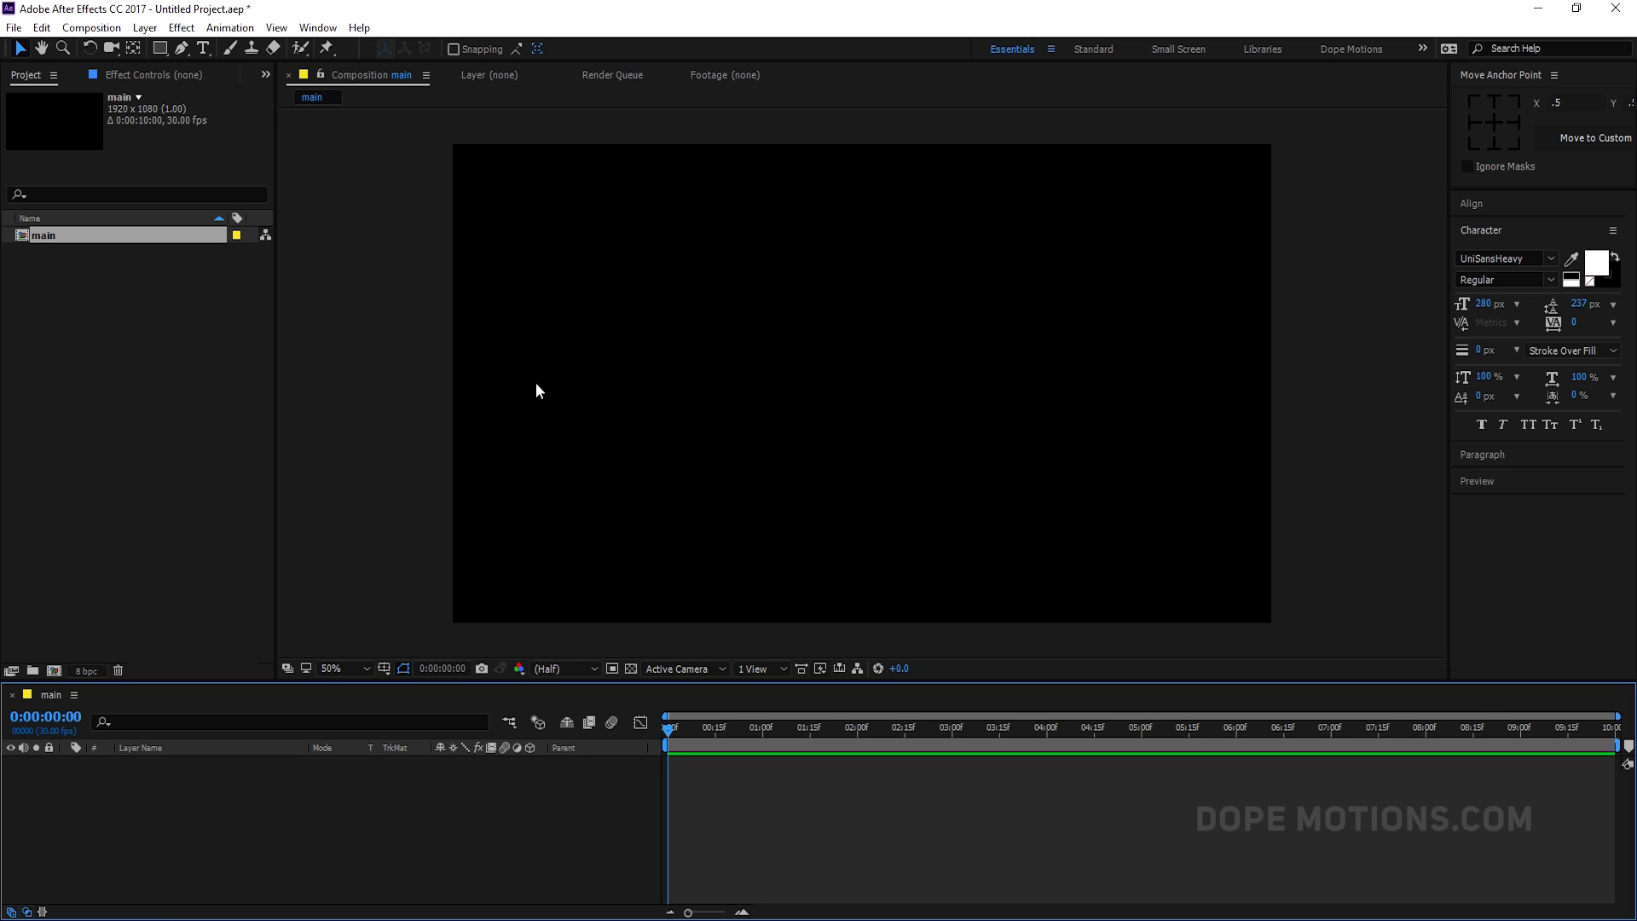
Add a text layer reading MOTION in the upper part of the composition.
{"action": "left_click", "coordinate": [205, 51]}
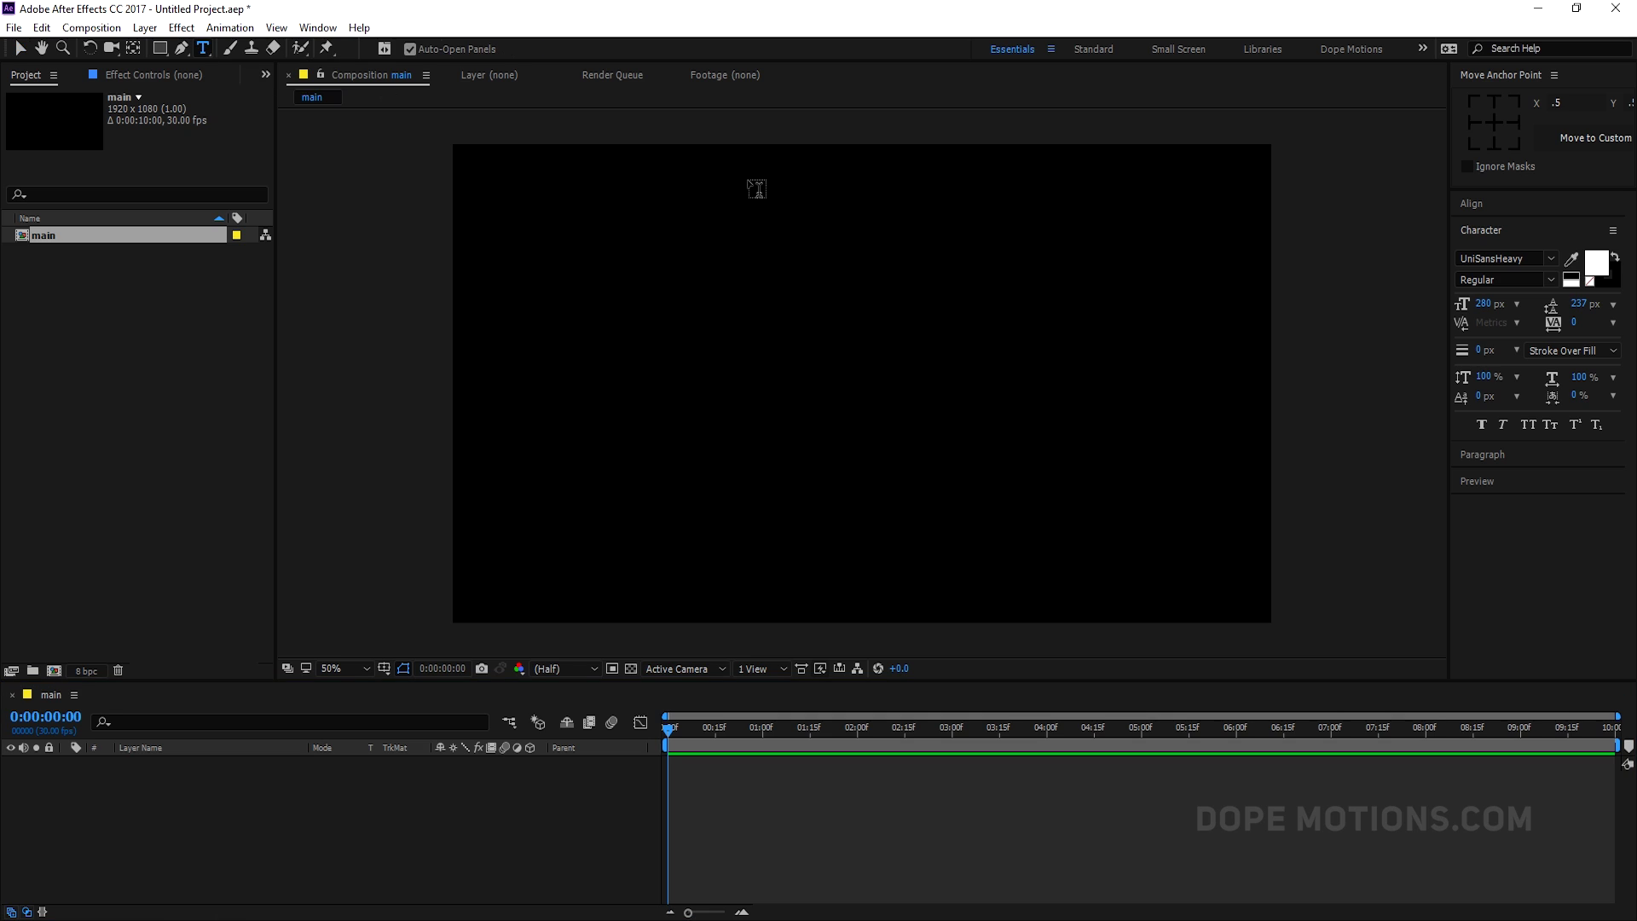
{"action": "left_click", "coordinate": [711, 299]}
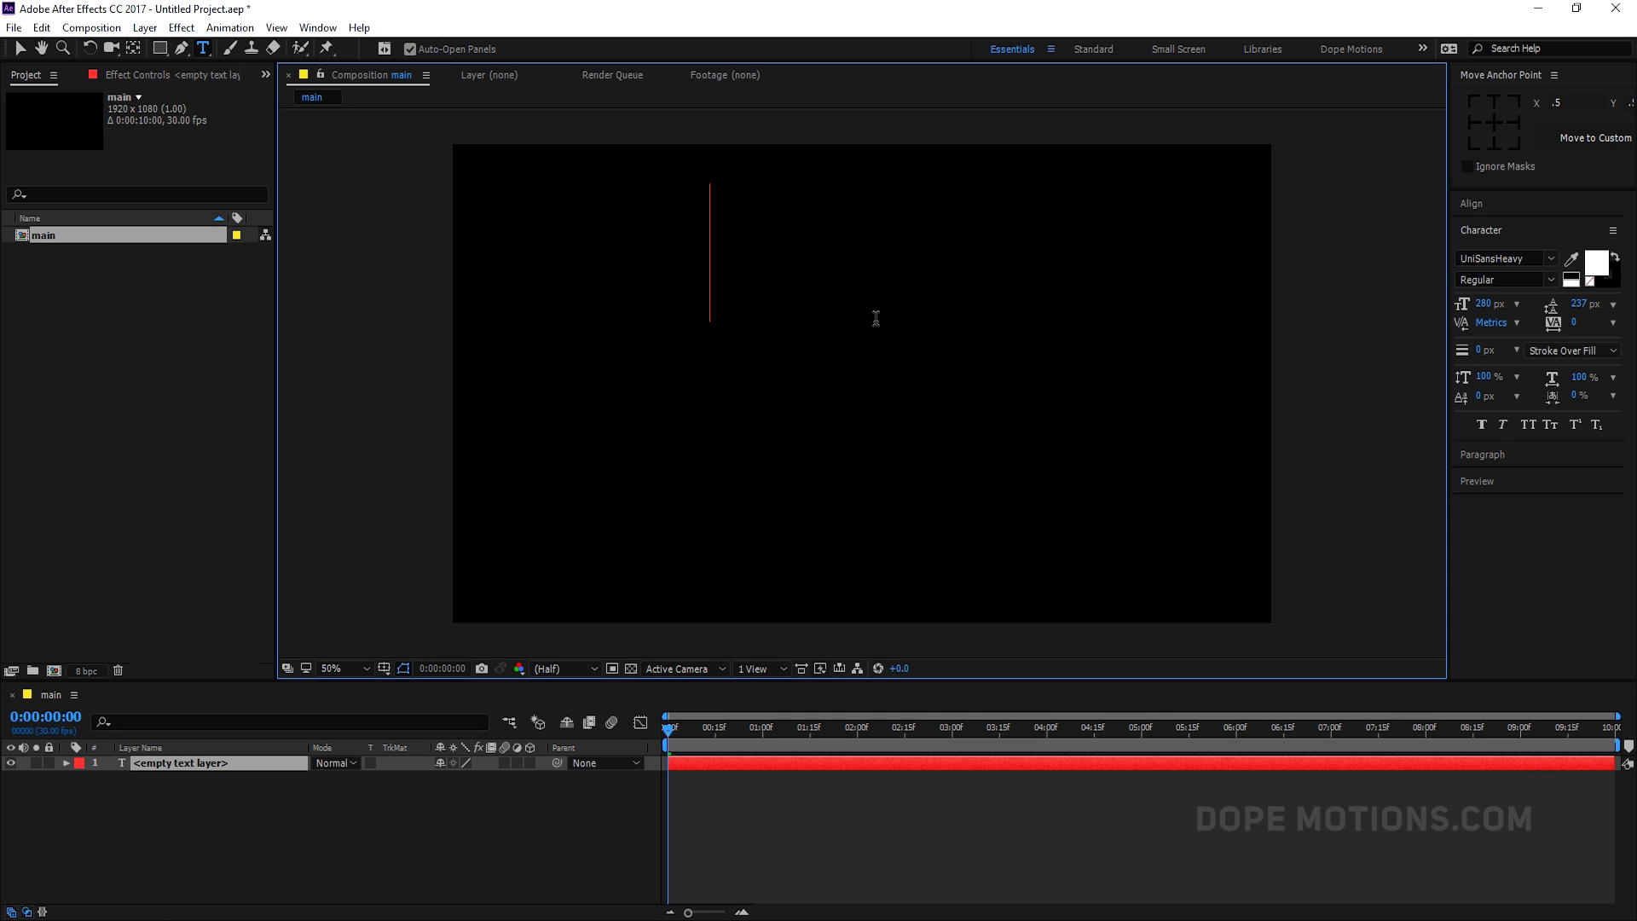
{"action": "type", "text": "MOTION"}
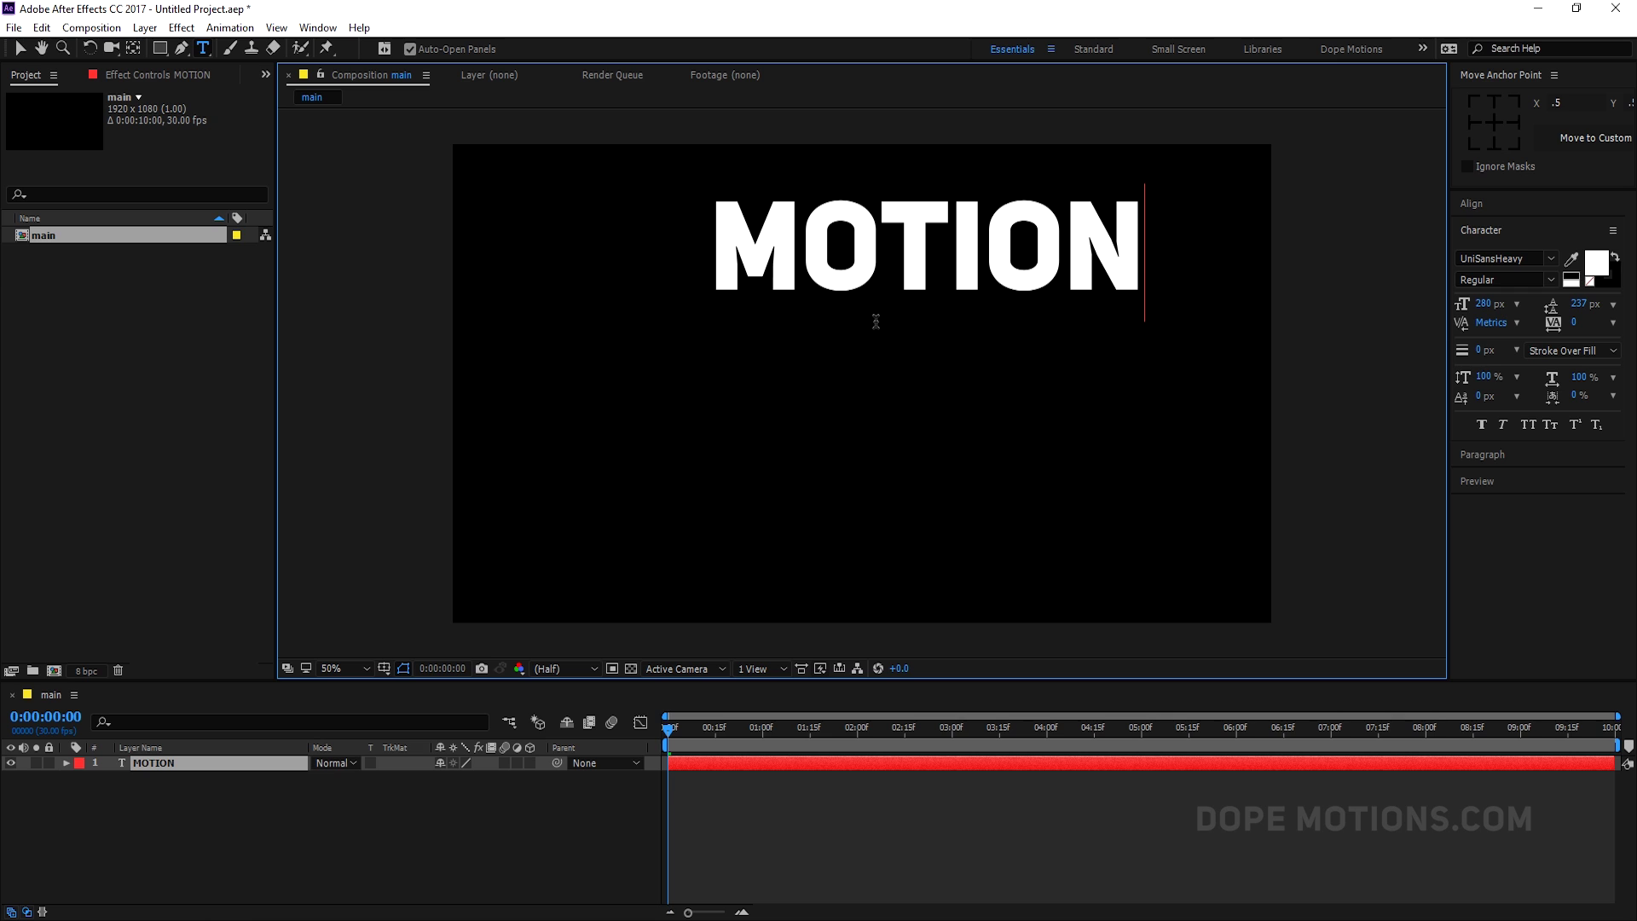
{"action": "left_click", "coordinate": [20, 49]}
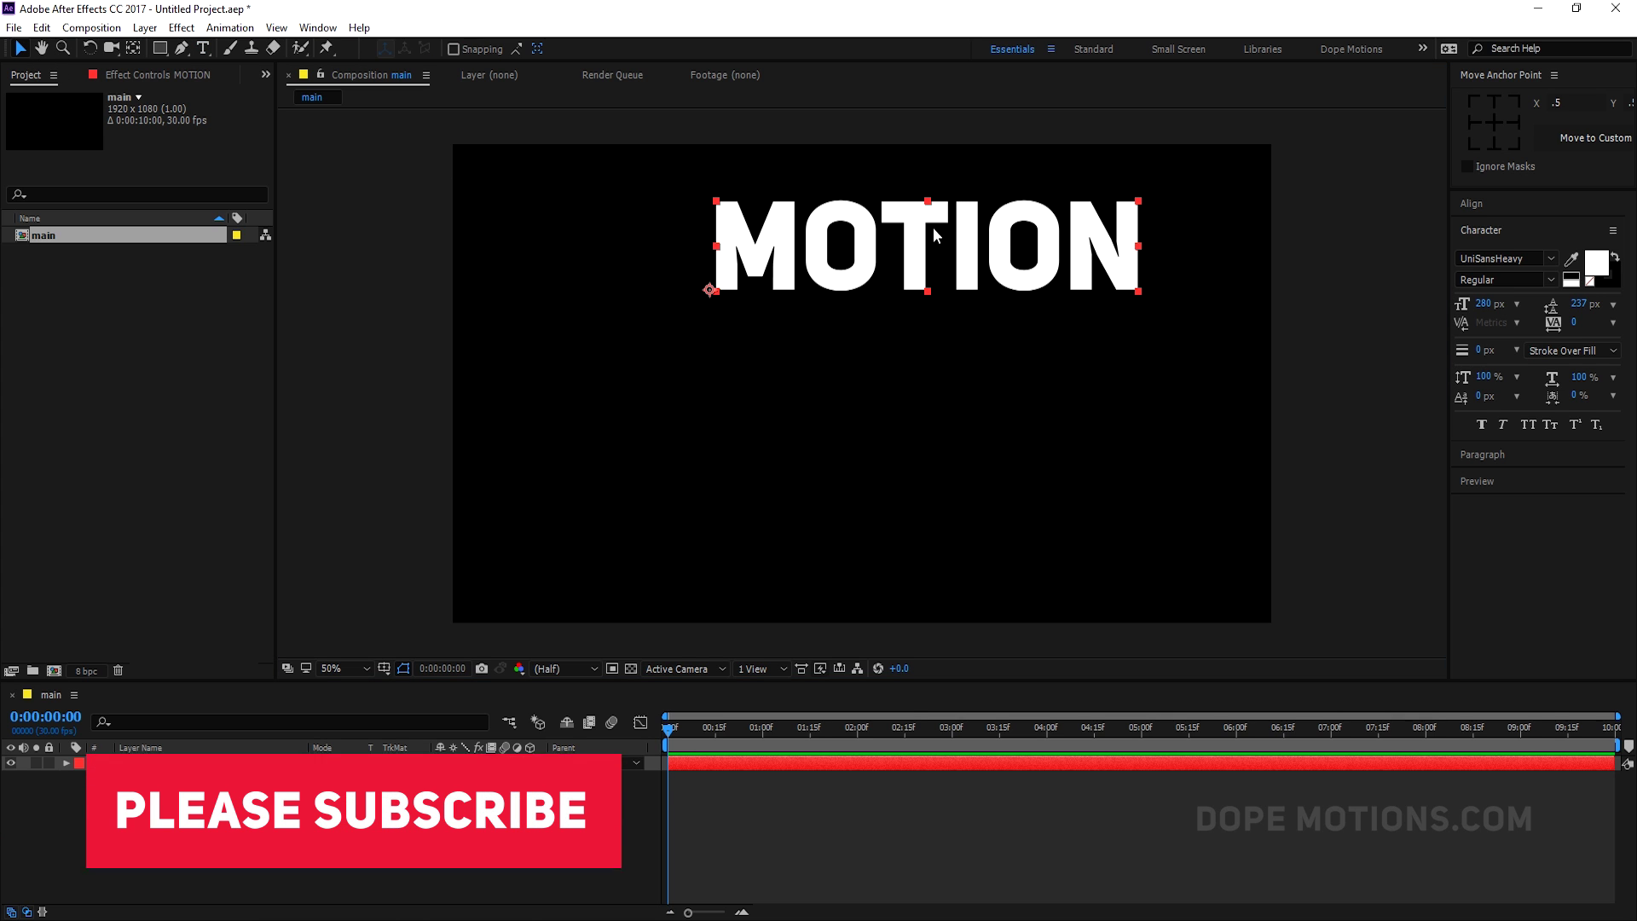
Centre the MOTION layer's anchor point on its text and align the layer horizontally and vertically to the composition's centre.
{"action": "left_click_drag", "start_coordinate": [932, 227], "coordinate": [864, 274]}
{"action": "left_click", "coordinate": [1503, 128]}
{"action": "left_click", "coordinate": [1479, 204]}
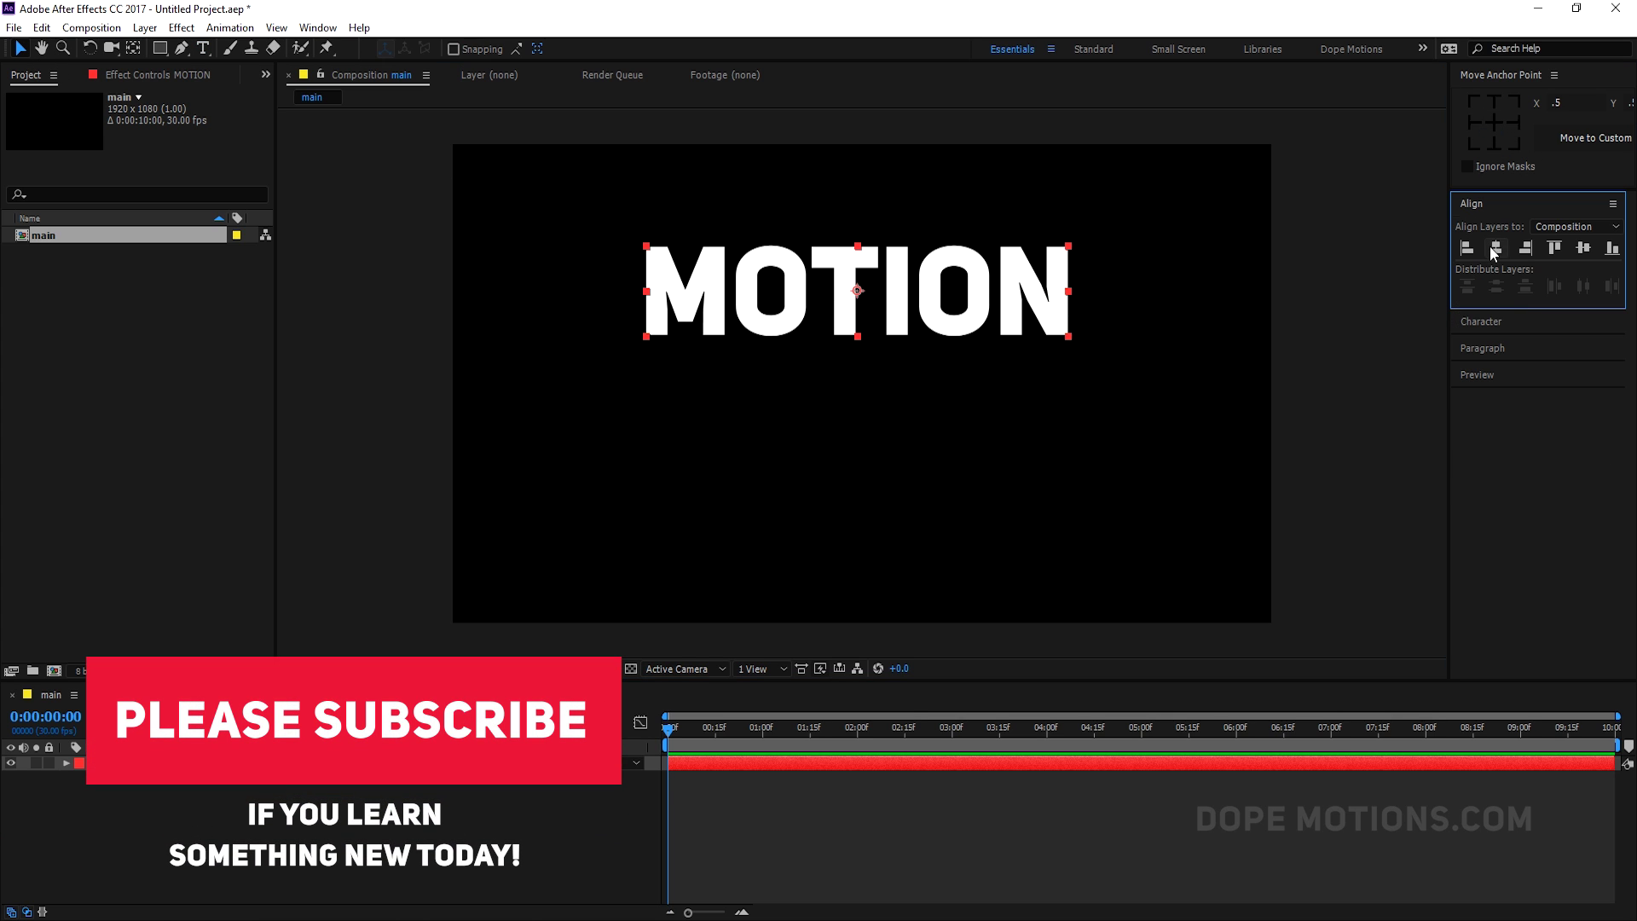
{"action": "left_click", "coordinate": [1495, 248]}
{"action": "left_click", "coordinate": [1582, 248]}
{"action": "left_click", "coordinate": [1483, 321]}
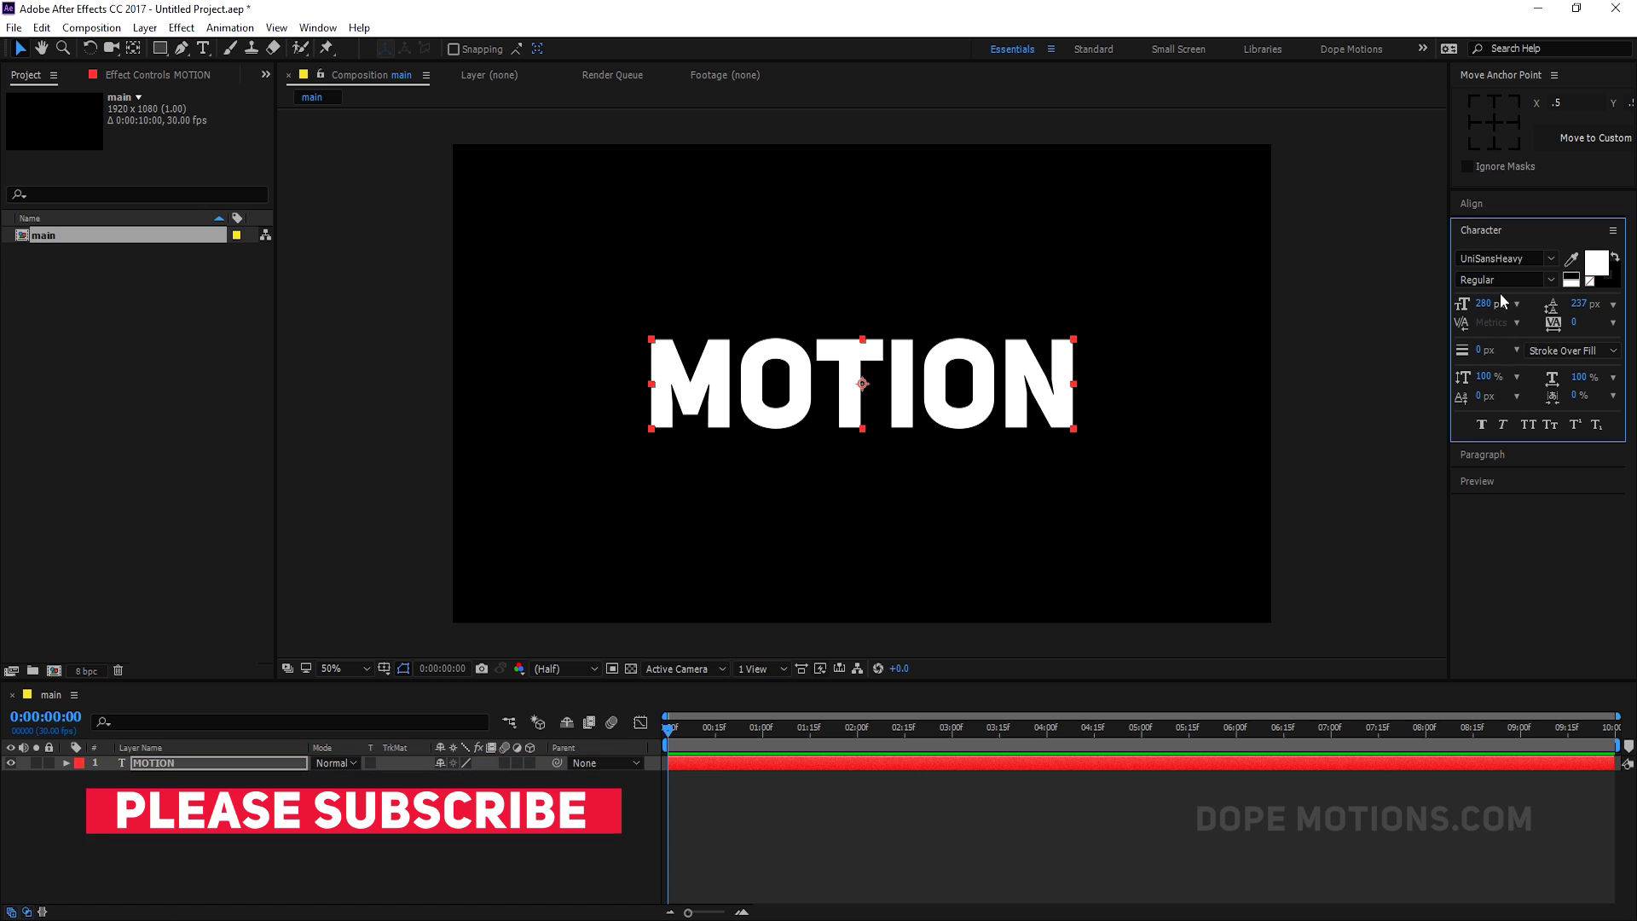
Set the MOTION text's font to UniSansBold and its size to 150 px.
{"action": "left_click", "coordinate": [1549, 260]}
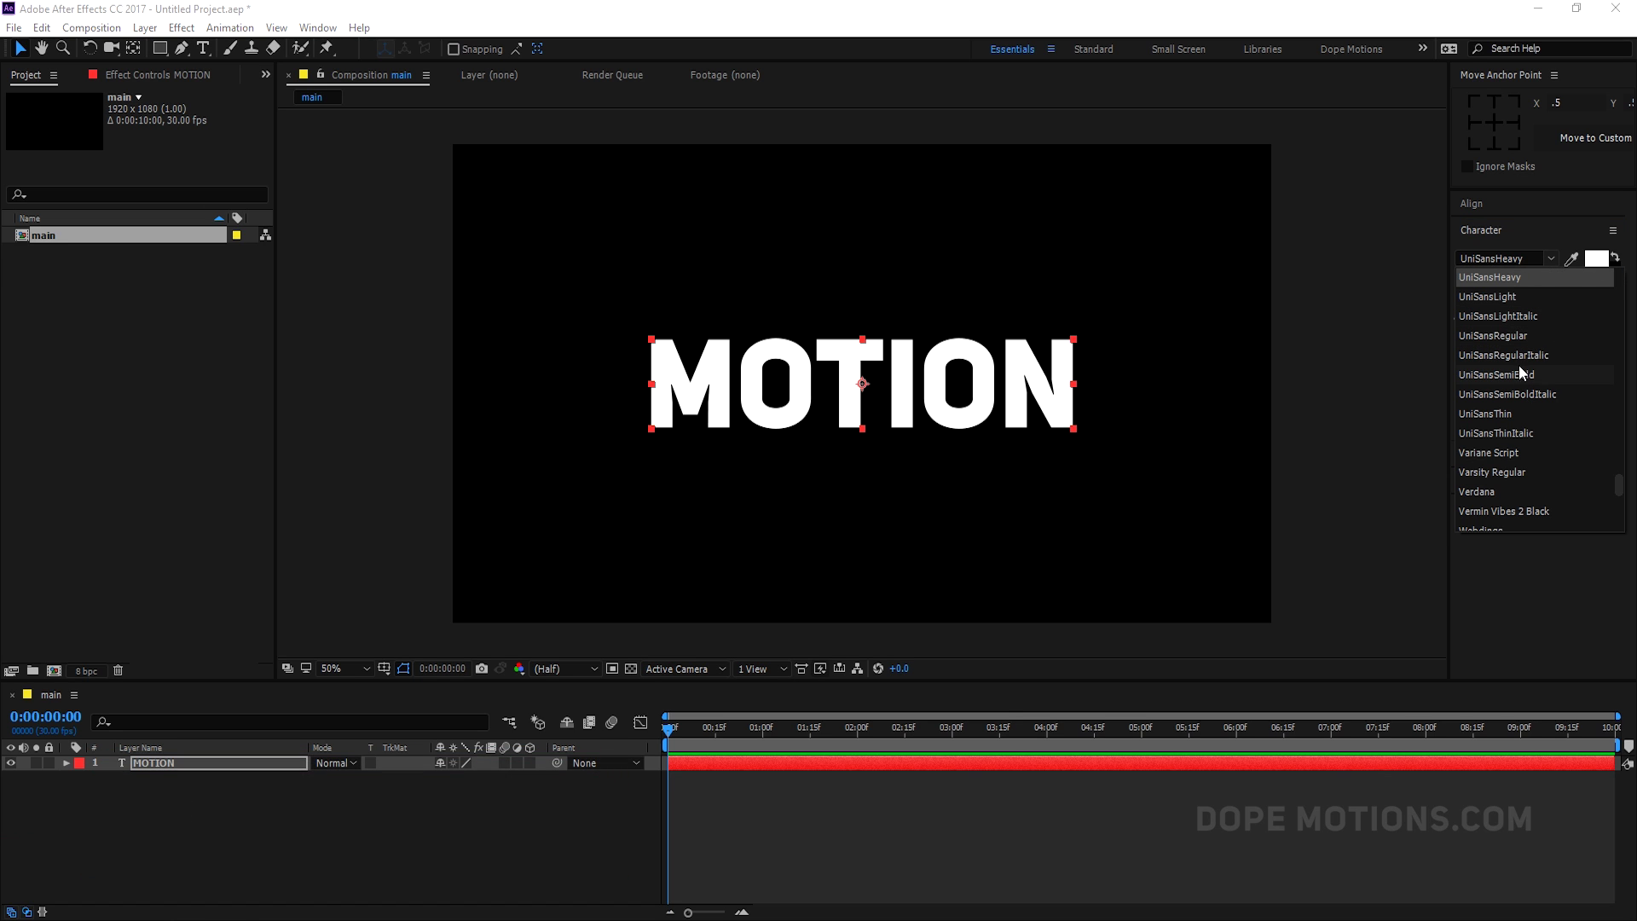
{"action": "scroll", "coordinate": [1518, 365], "scroll_direction": "up", "scroll_amount": 2}
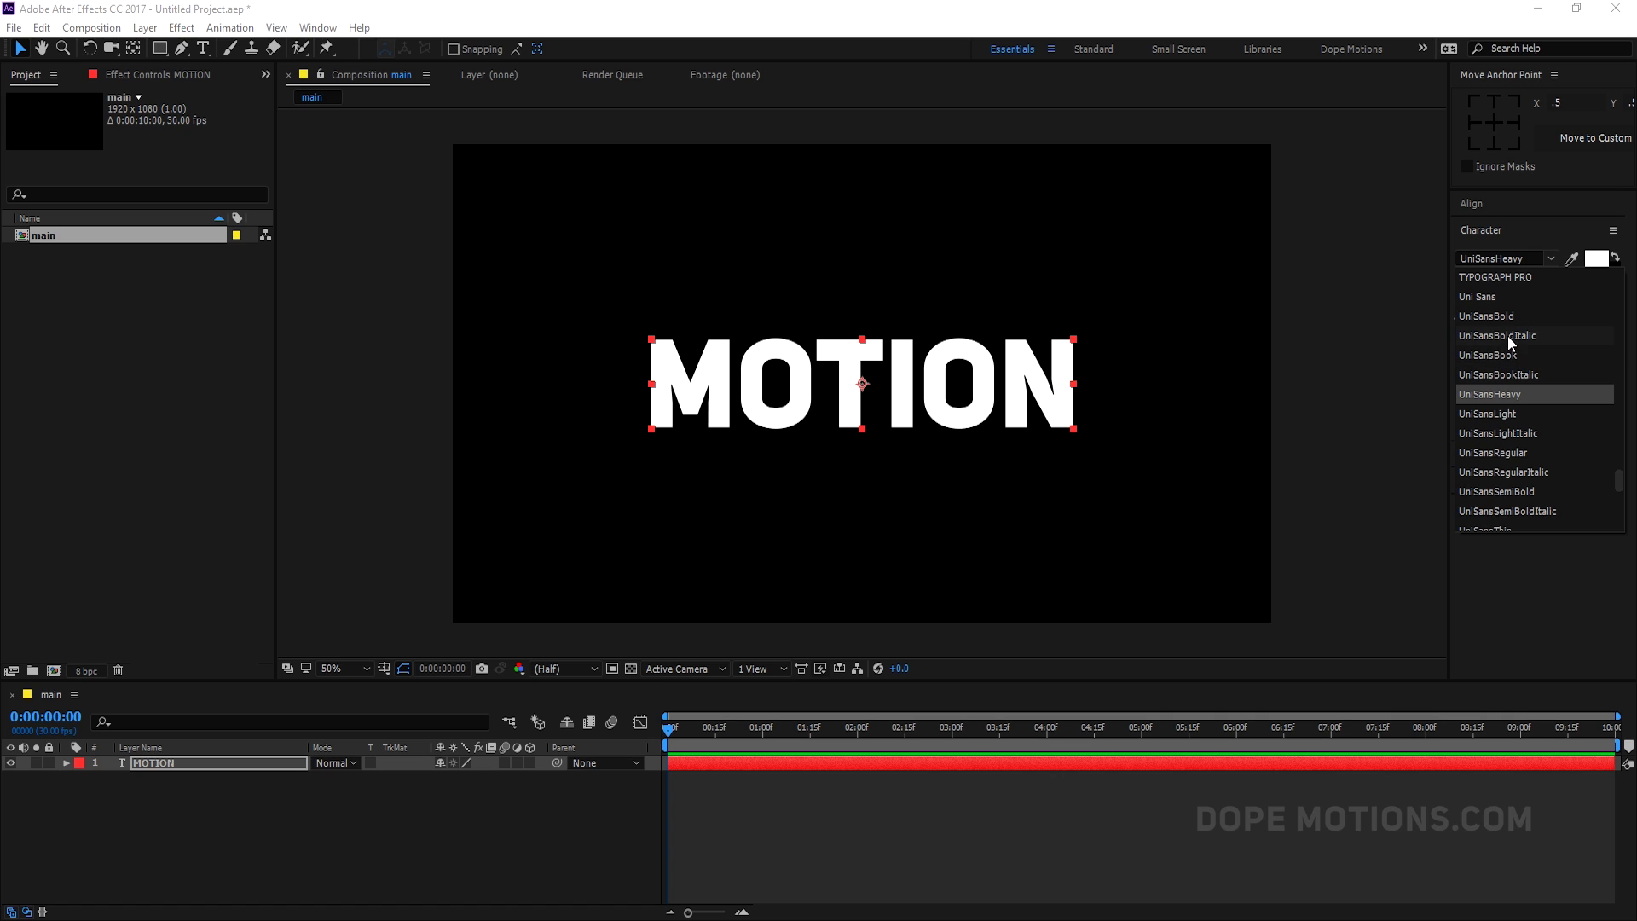
{"action": "left_click", "coordinate": [1511, 317]}
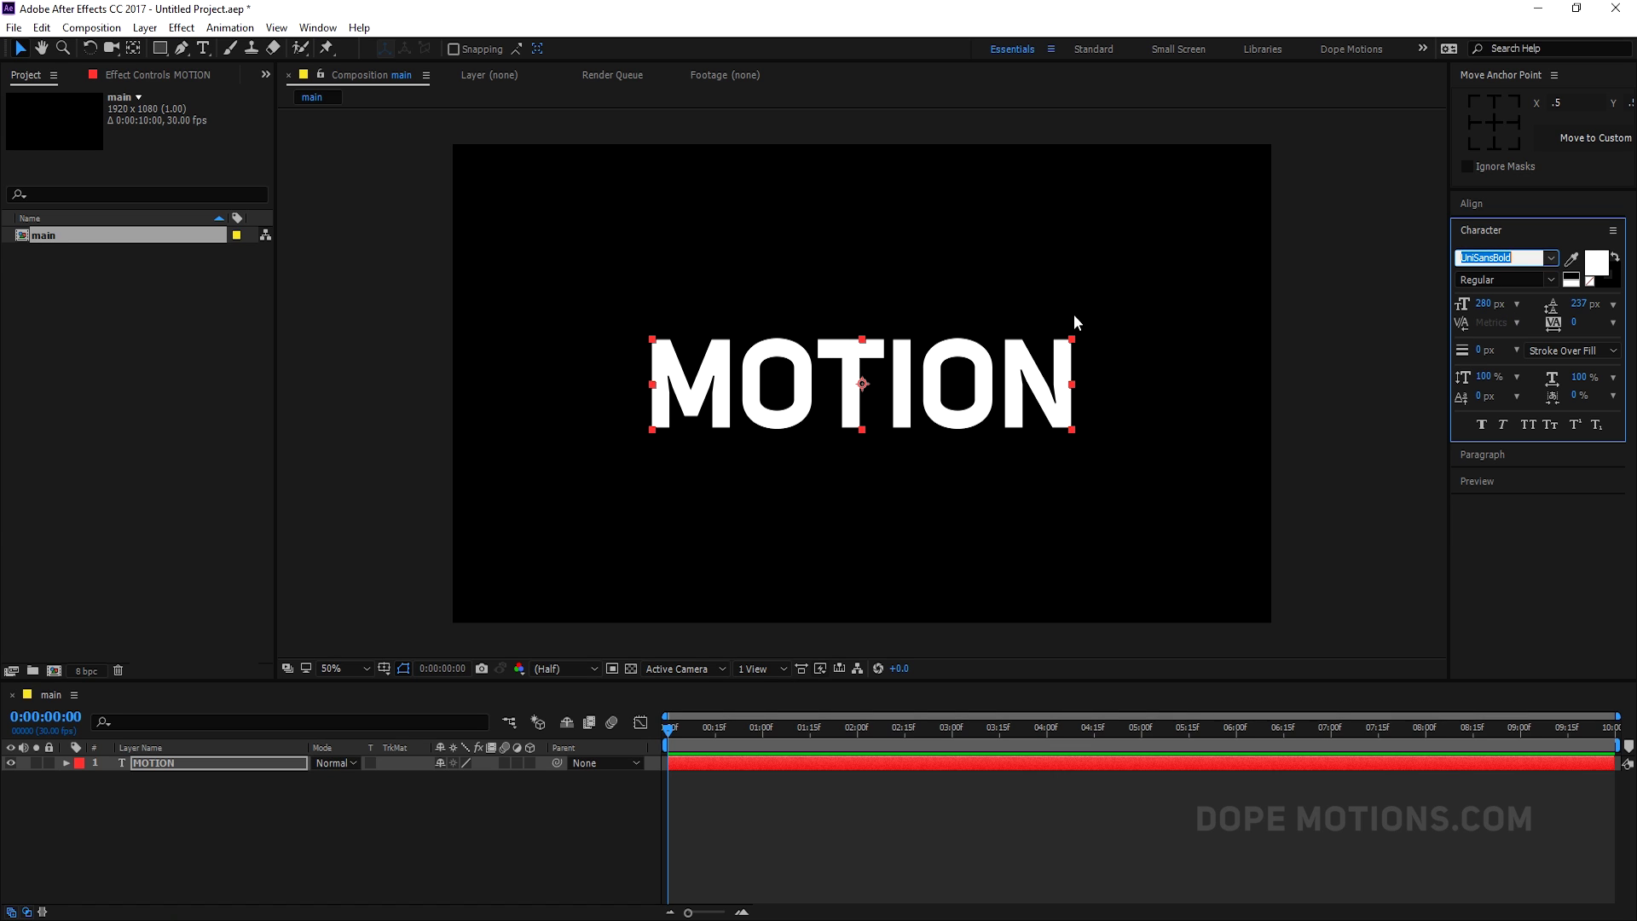
{"action": "left_click", "coordinate": [1483, 305]}
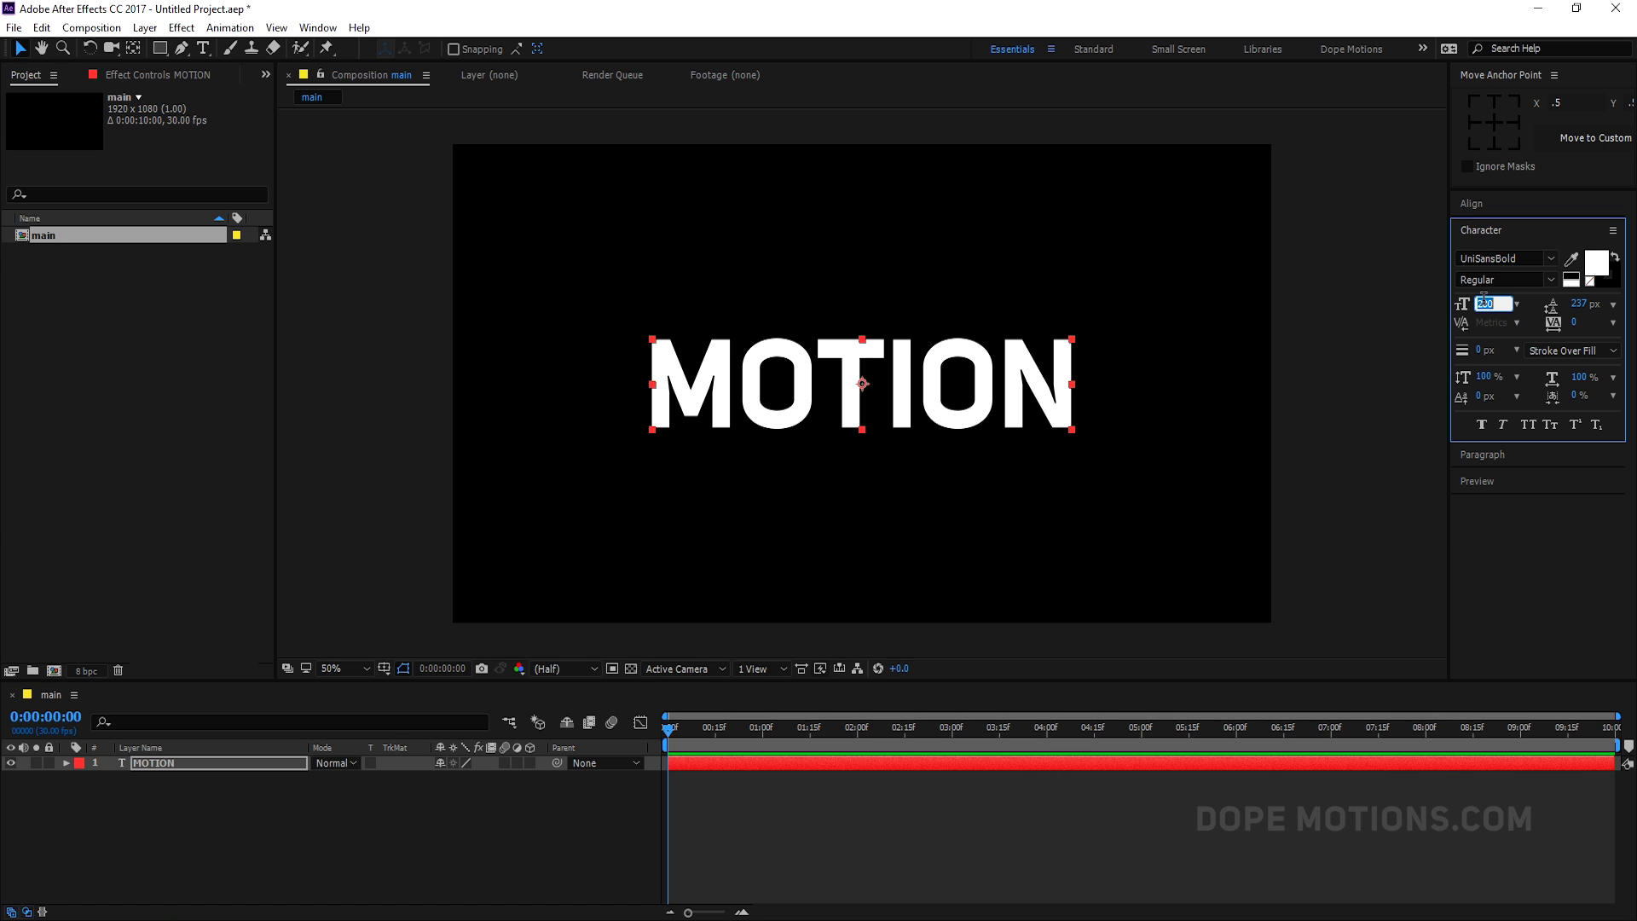
{"action": "type", "text": "150"}
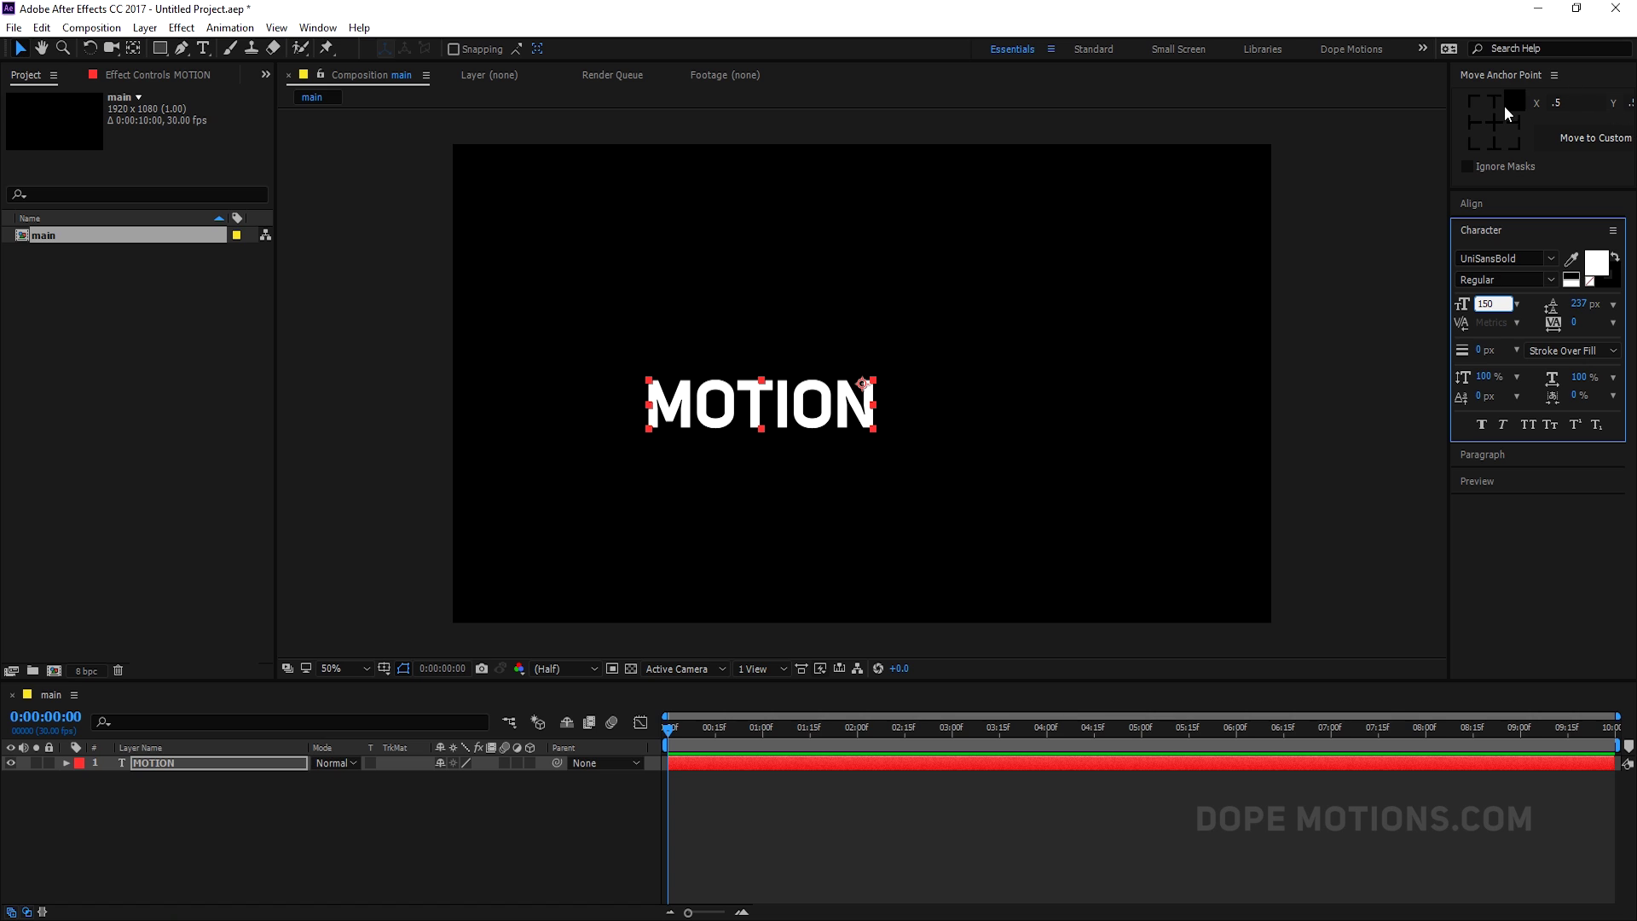
Re-align the resized MOTION text to the centre of the composition, both horizontally and vertically, and deselect it.
{"action": "left_click", "coordinate": [1492, 202]}
{"action": "left_click", "coordinate": [1495, 248]}
{"action": "left_click", "coordinate": [1583, 248]}
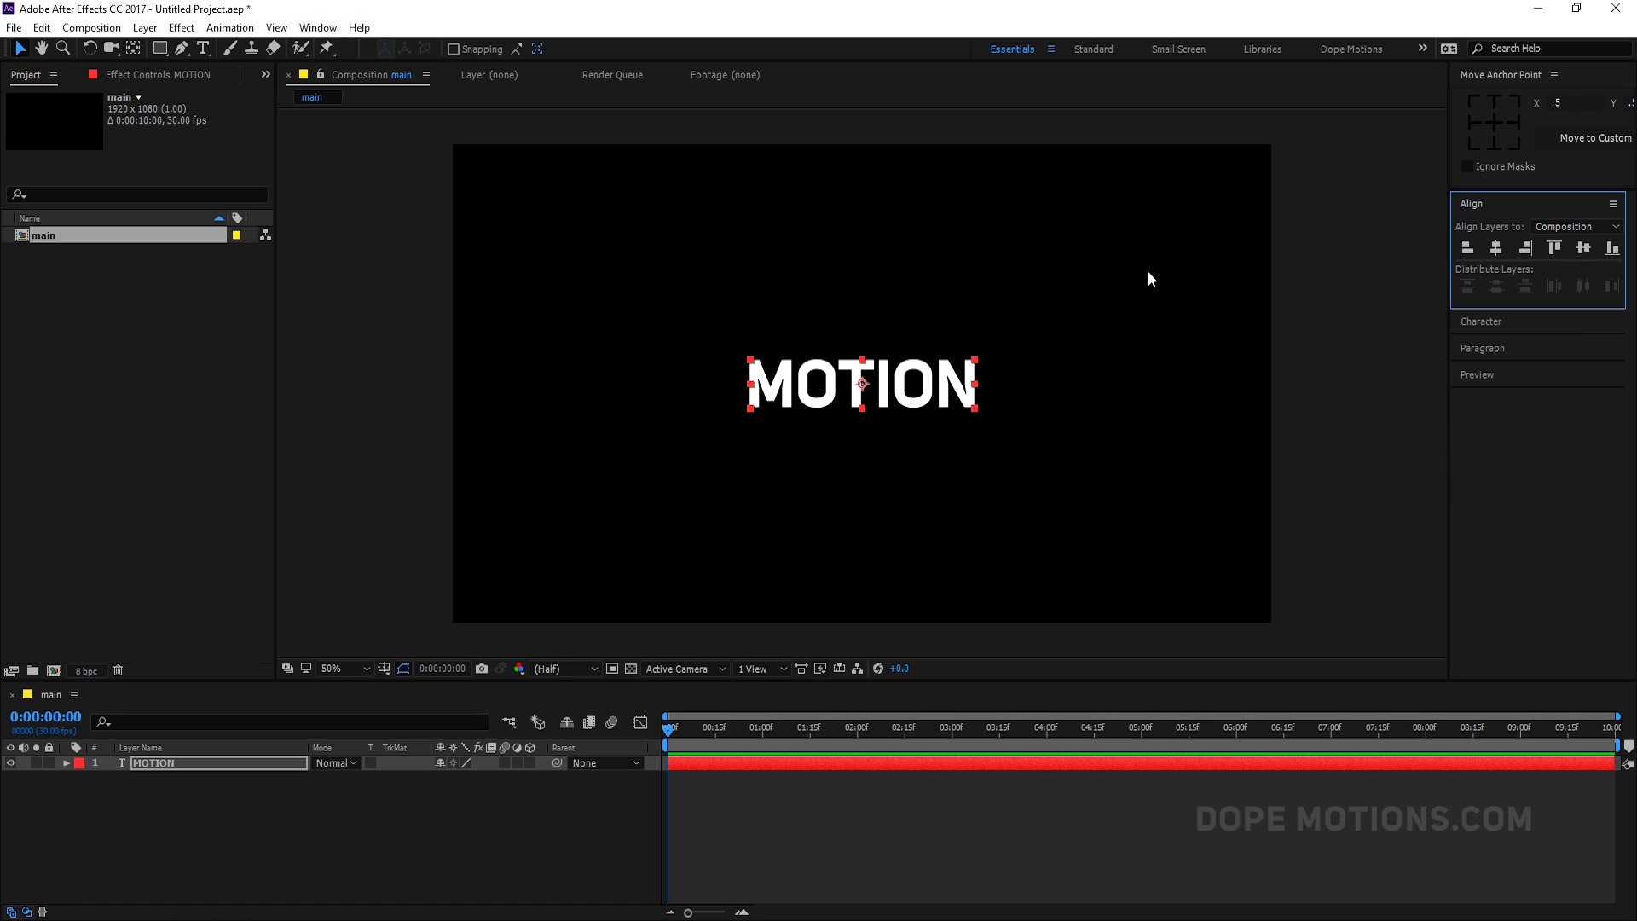
{"action": "left_click", "coordinate": [1147, 279]}
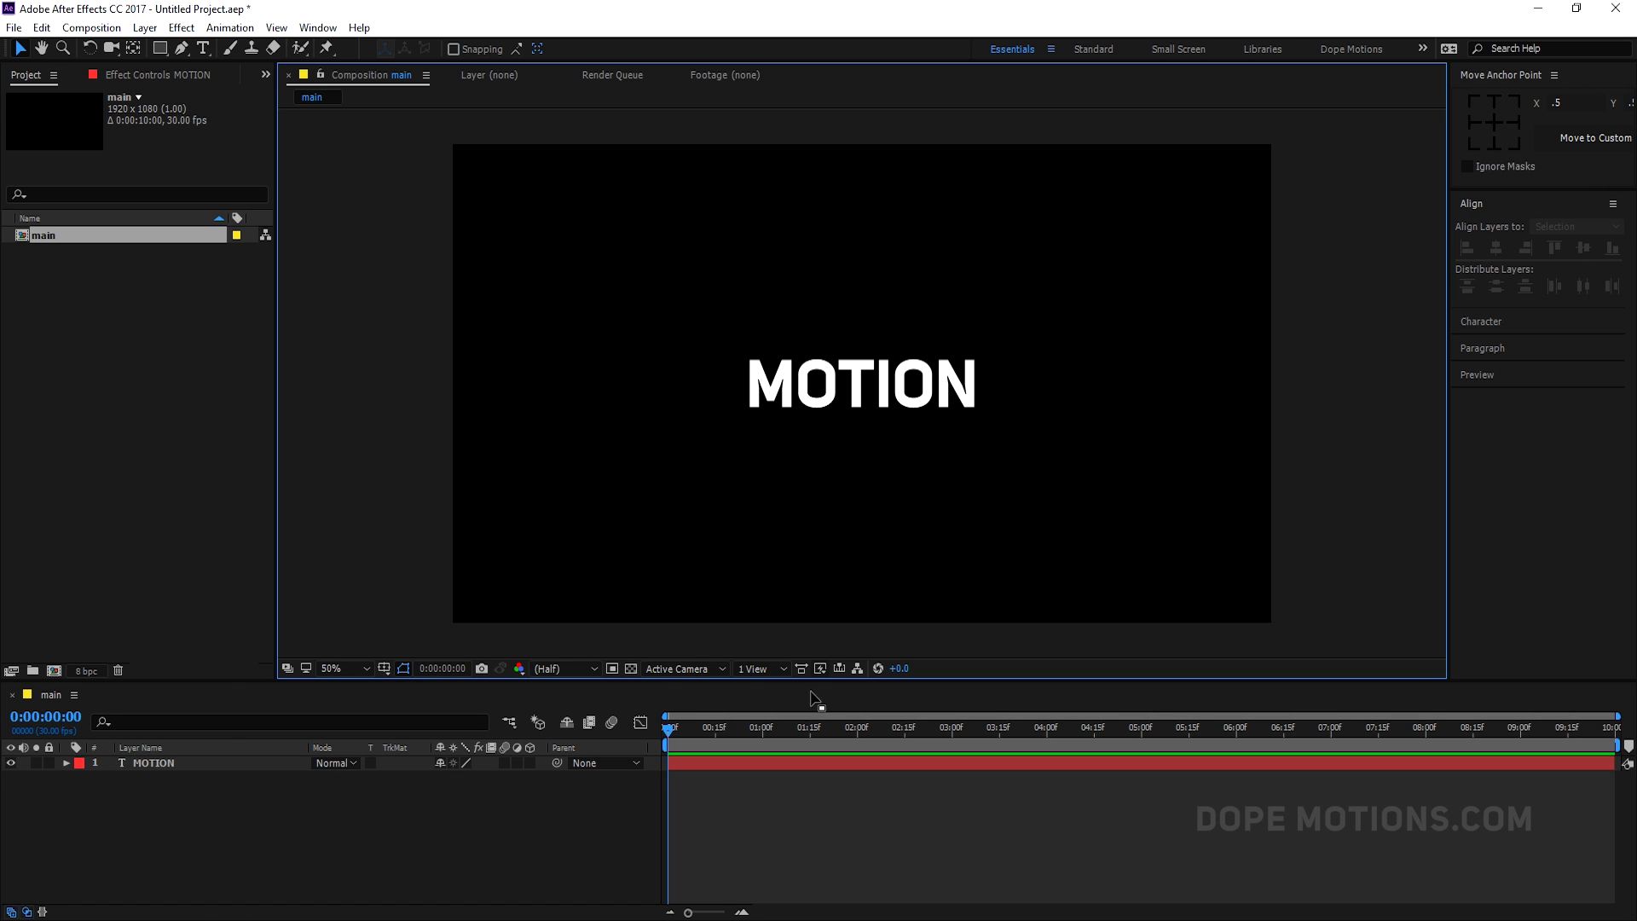
Try shifting the MOTION layer horizontally to about 1068 through its transform Position, and undo the shift.
{"action": "left_click", "coordinate": [205, 763]}
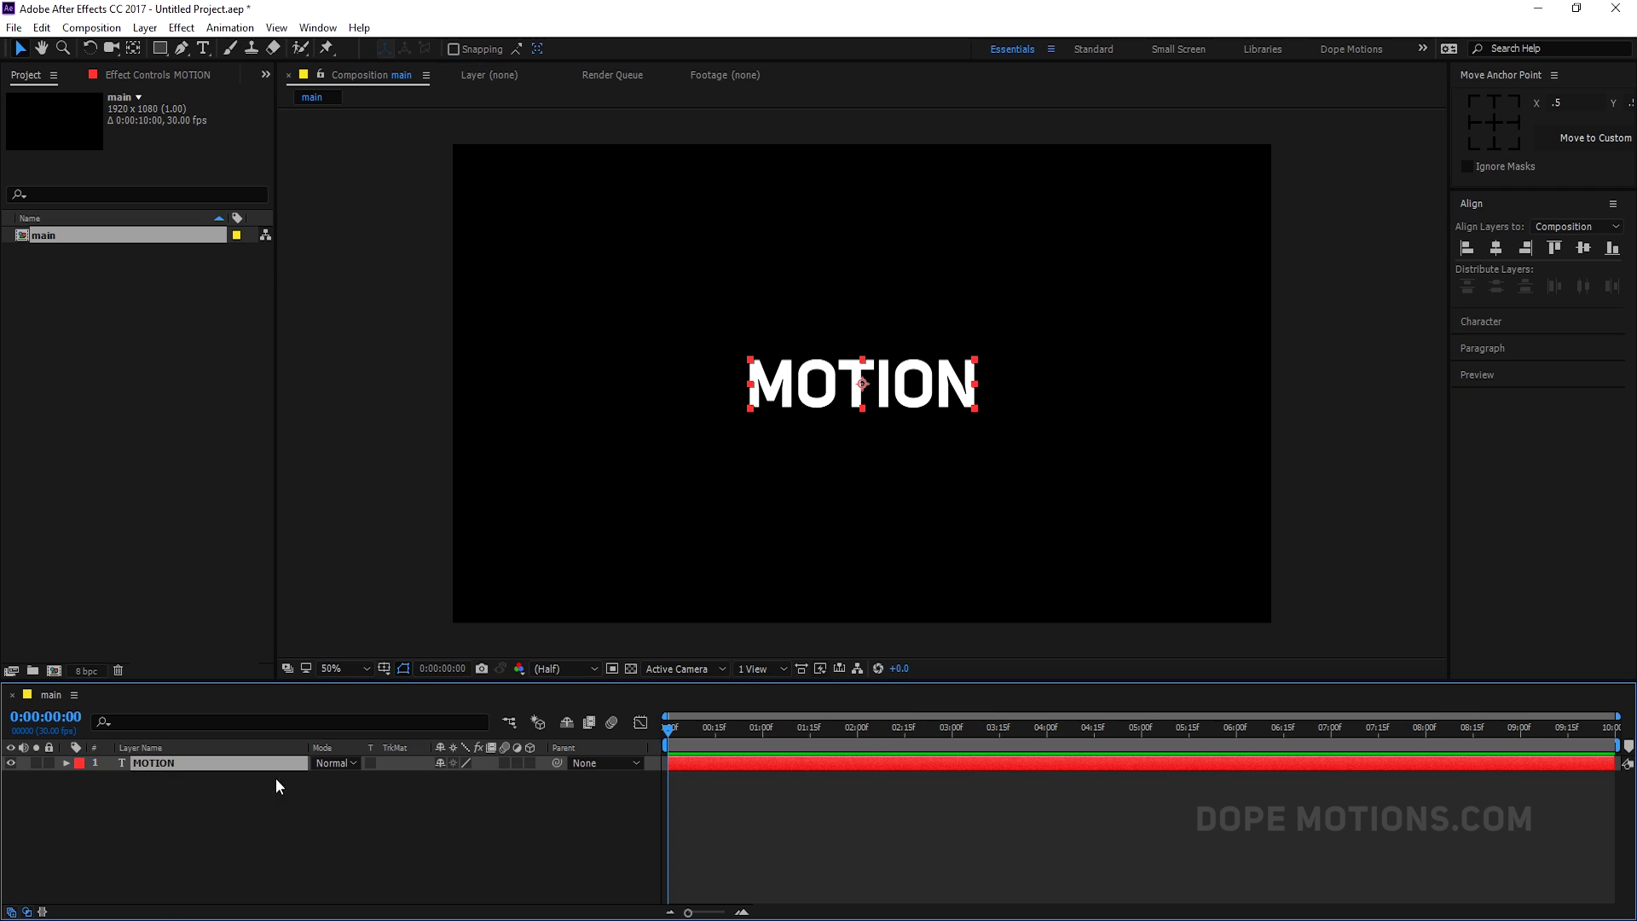
{"action": "key", "text": "p"}
{"action": "left_click_drag", "start_coordinate": [444, 779], "coordinate": [535, 784]}
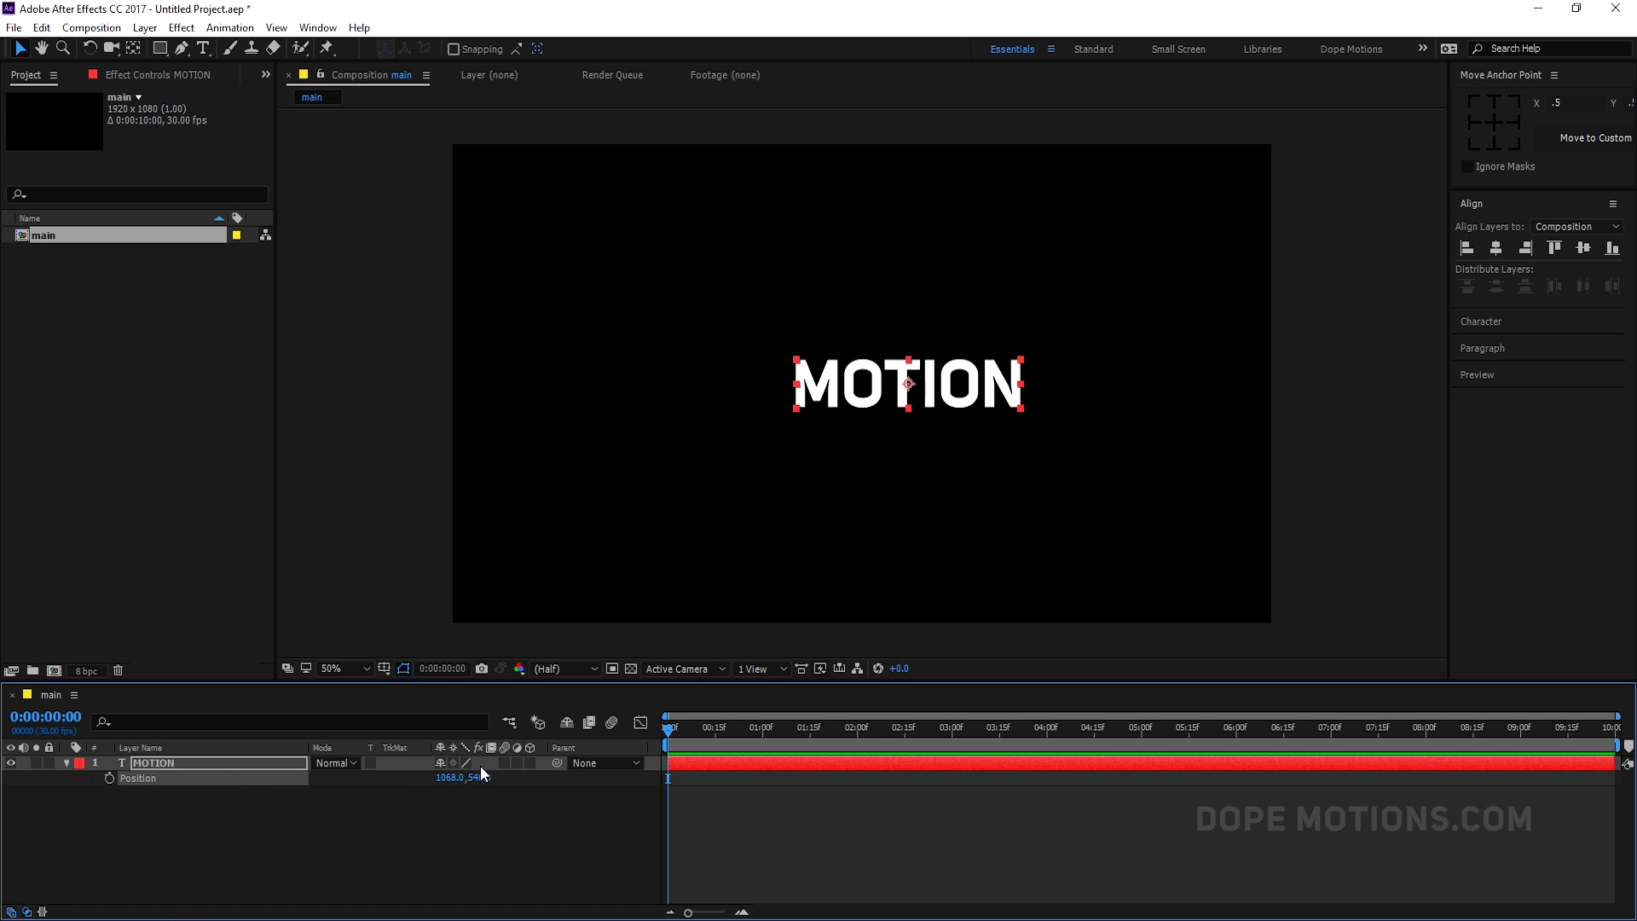
{"action": "key", "text": "ctrl+z"}
Add a Position text animator to the MOTION layer.
{"action": "left_click", "coordinate": [65, 762]}
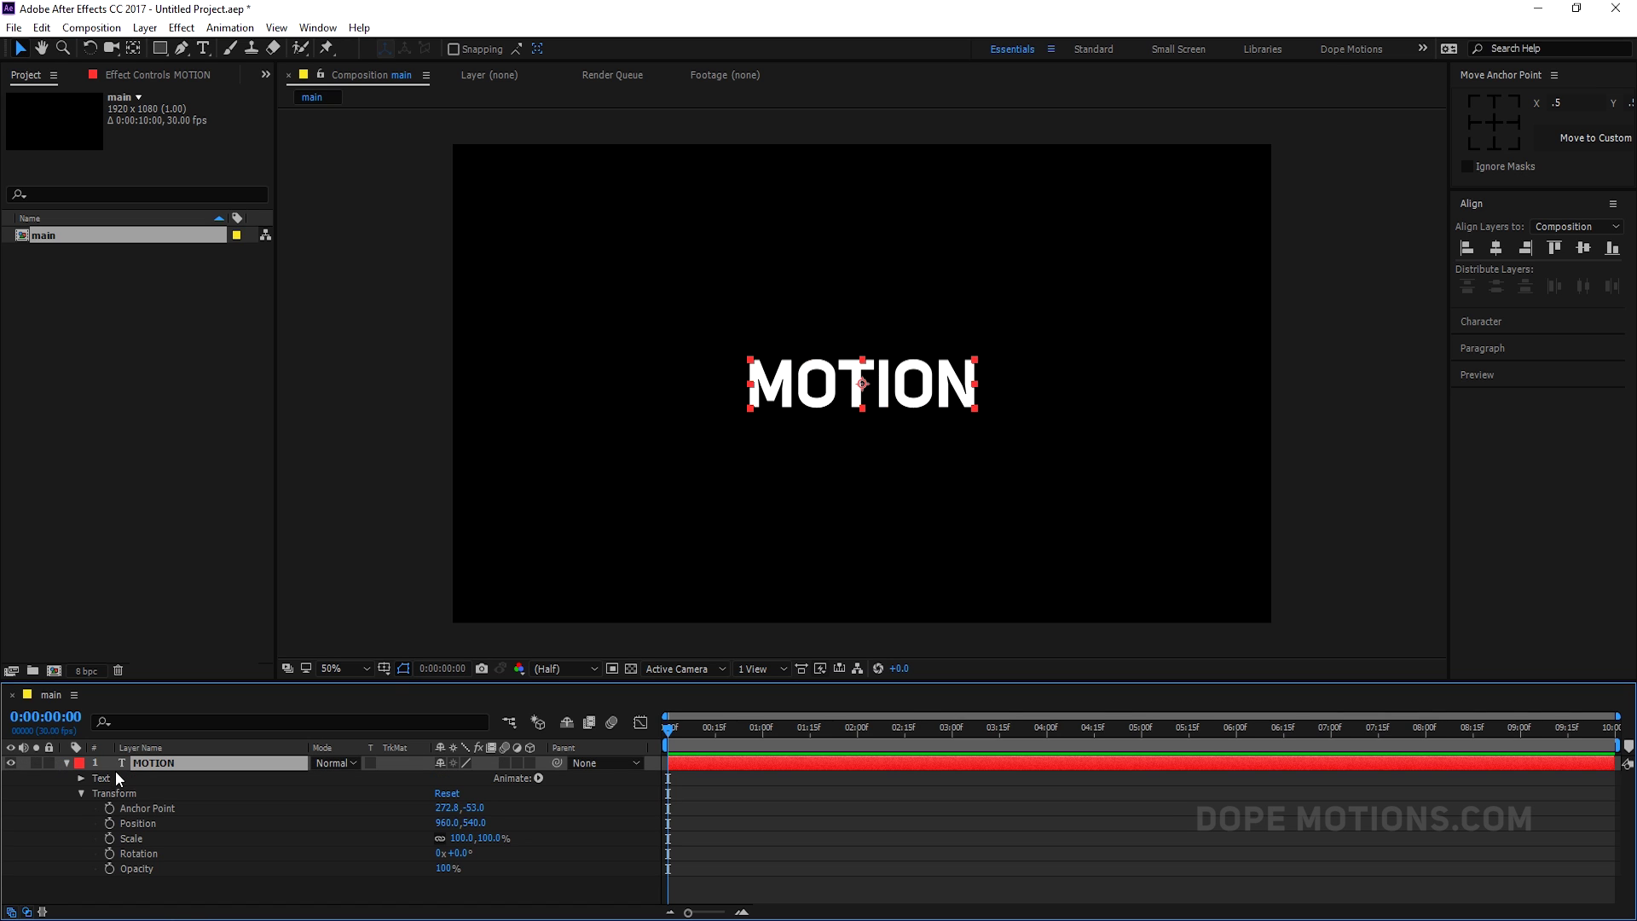
{"action": "left_click", "coordinate": [81, 794]}
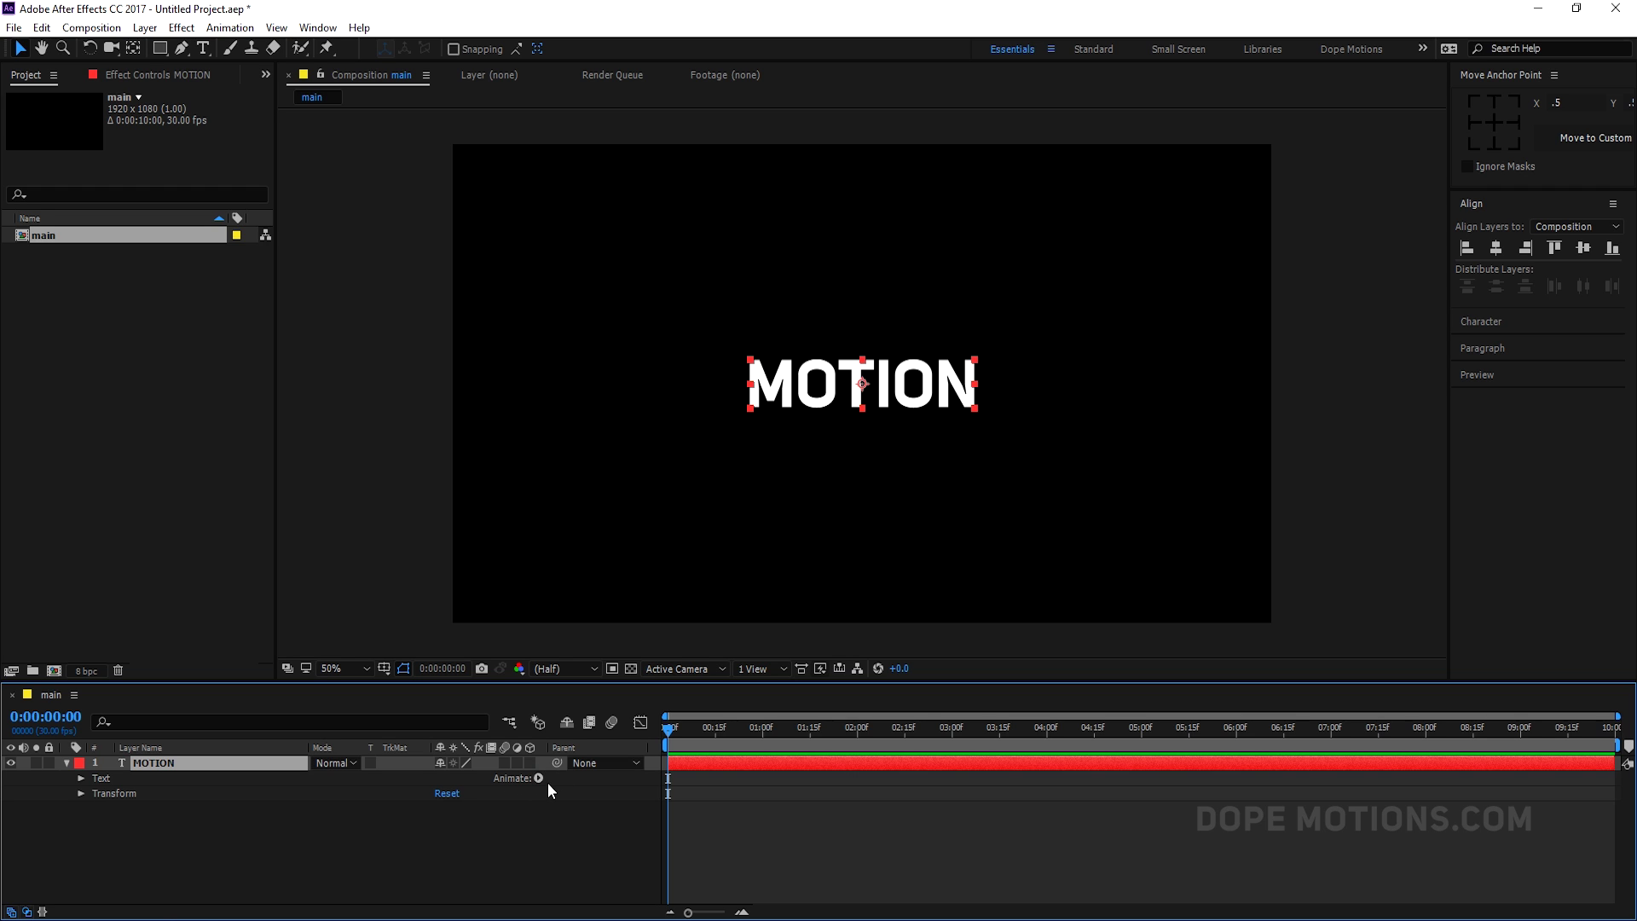
{"action": "left_click", "coordinate": [538, 777]}
{"action": "left_click", "coordinate": [610, 470]}
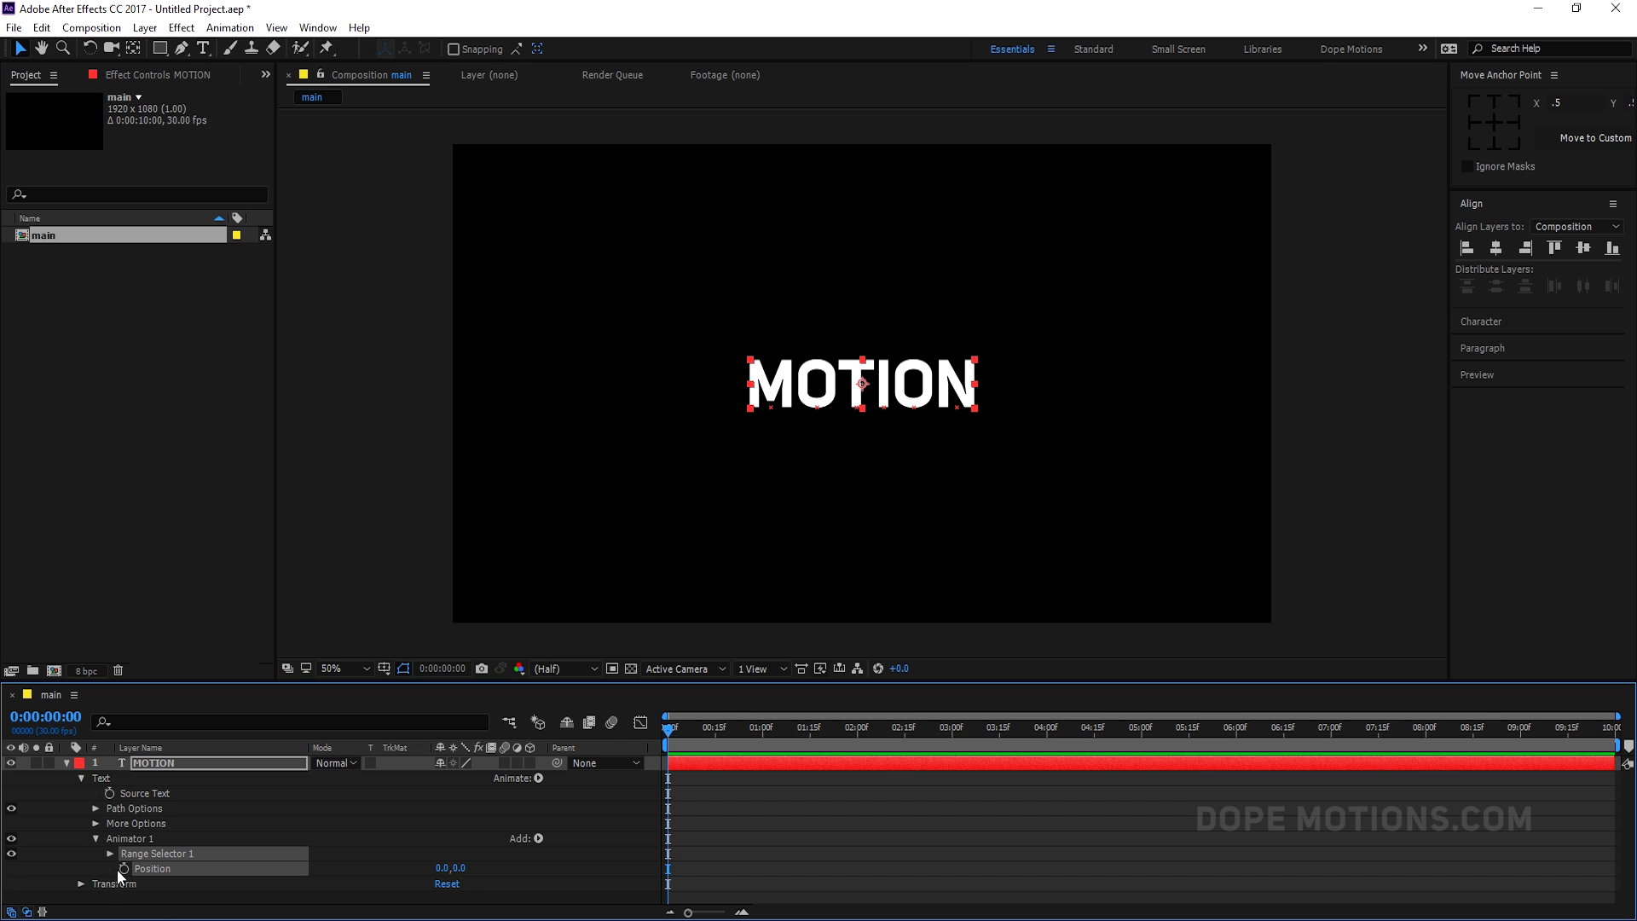
Expand Animator 1 and its Range Selector 1 on the MOTION layer, and enlarge the timeline area to show their properties.
{"action": "left_click", "coordinate": [164, 762]}
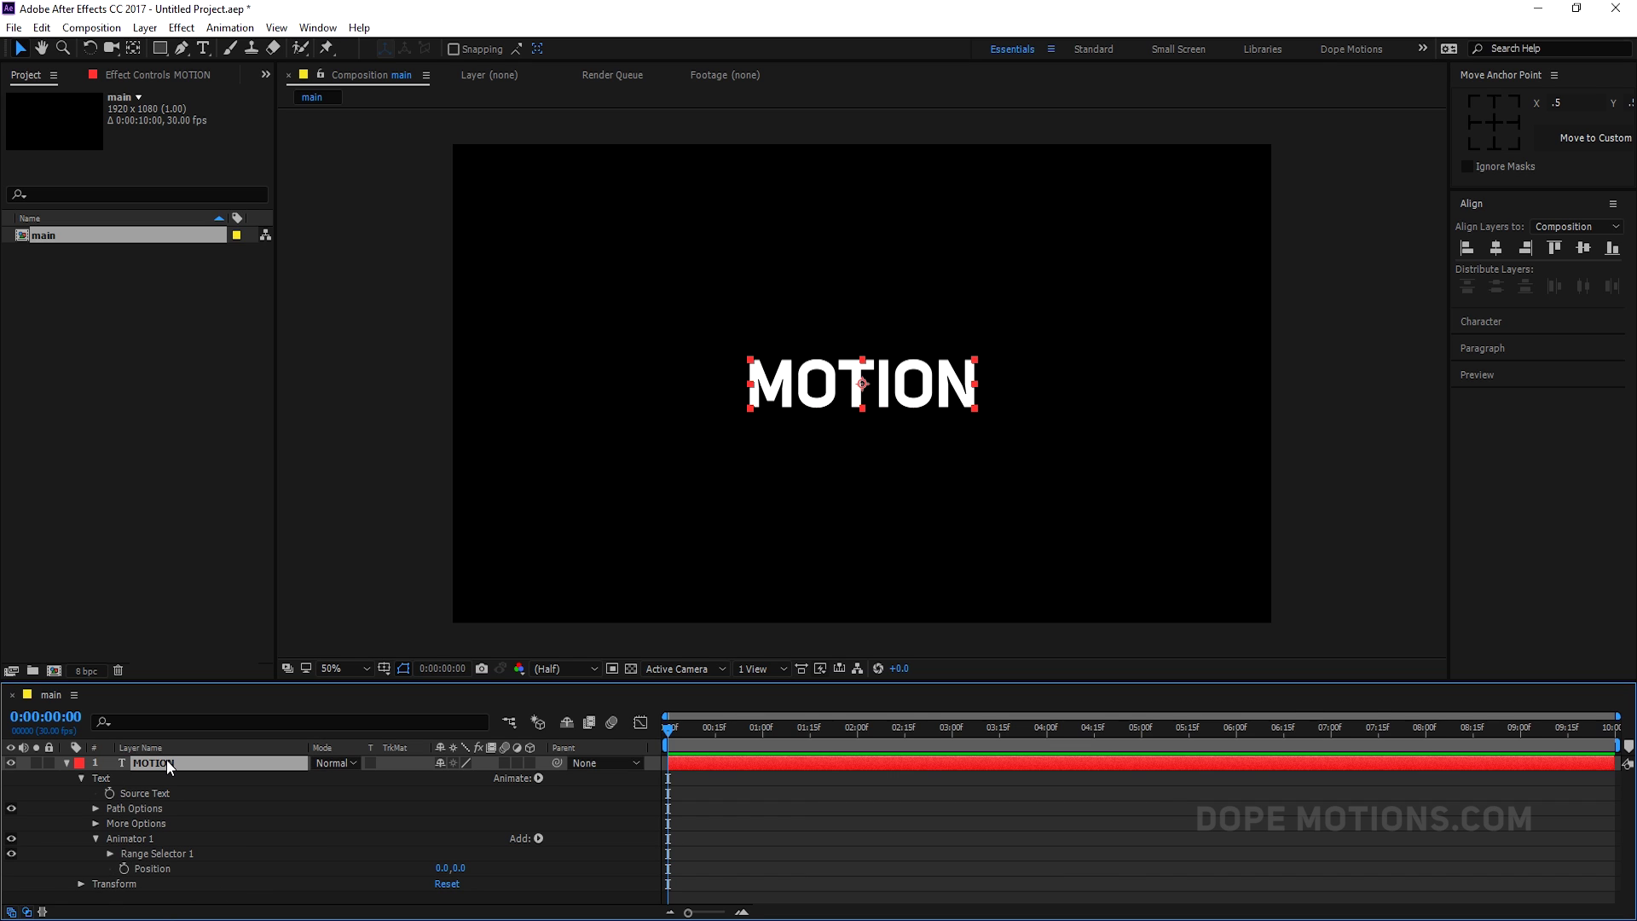
{"action": "key", "text": "p"}
{"action": "left_click", "coordinate": [65, 763]}
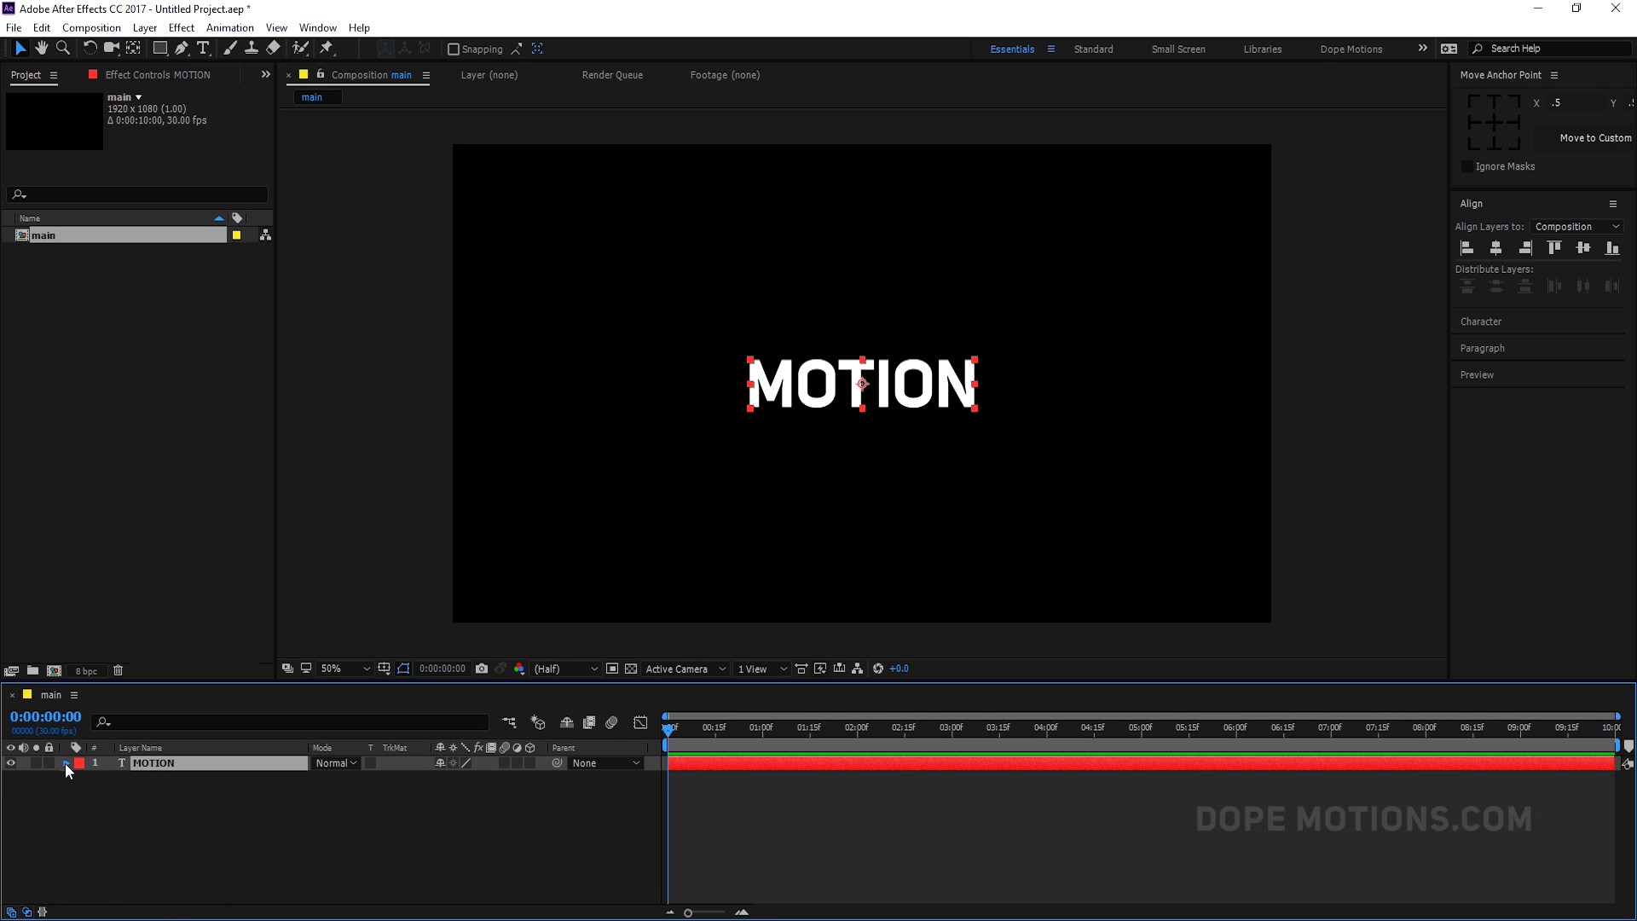
{"action": "left_click", "coordinate": [65, 763]}
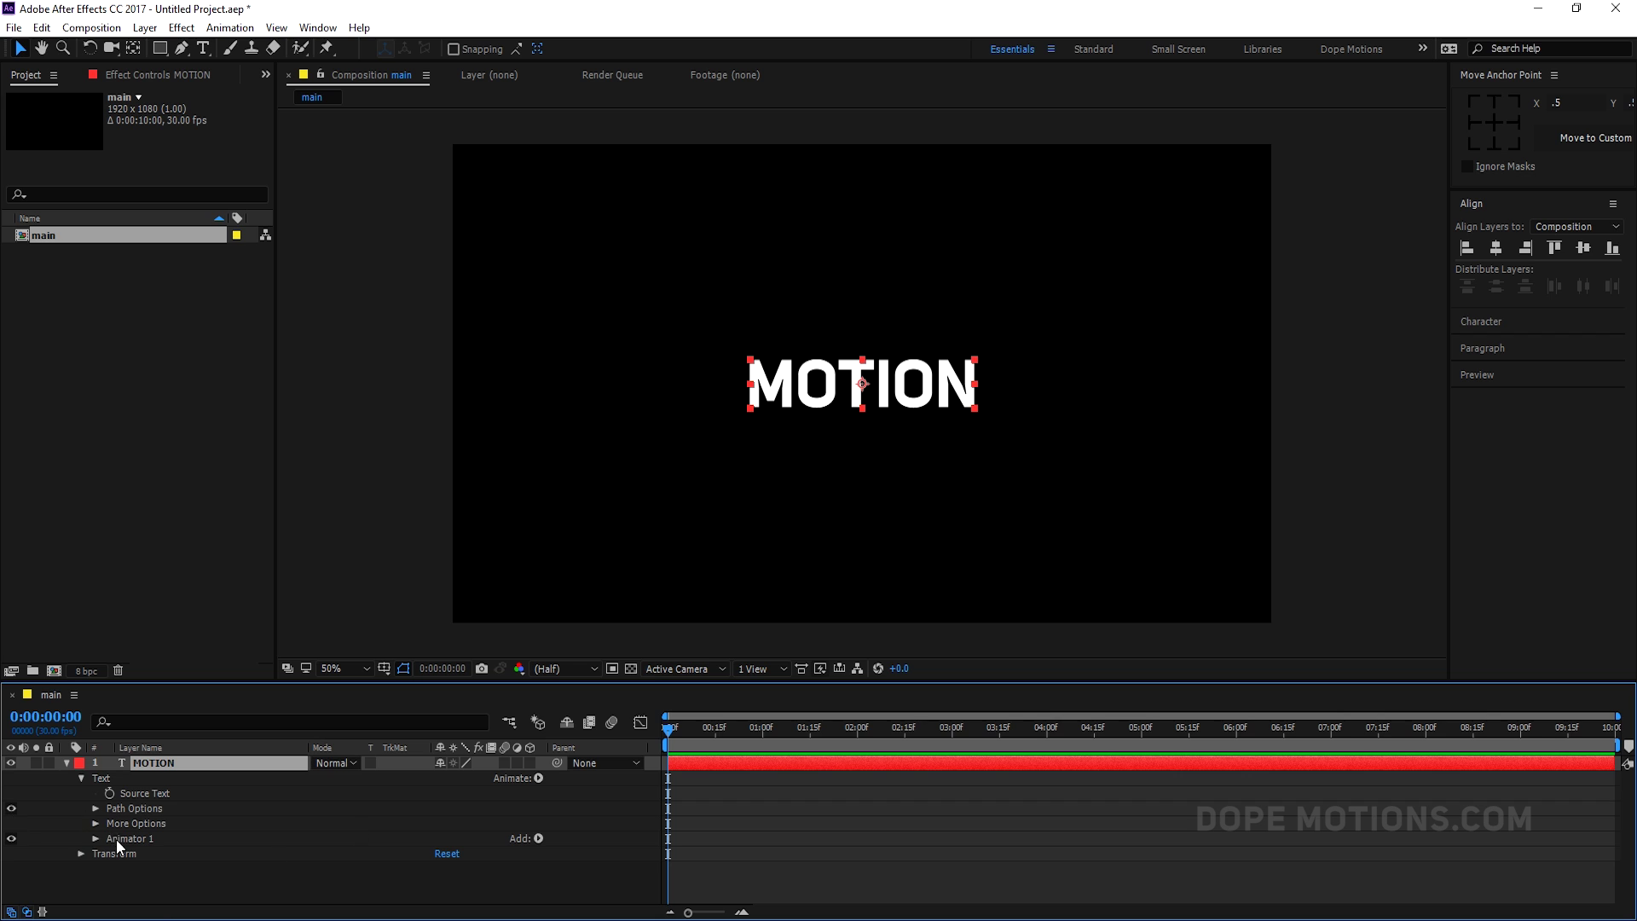
{"action": "left_click", "coordinate": [94, 838]}
{"action": "left_click_drag", "start_coordinate": [191, 682], "coordinate": [186, 536]}
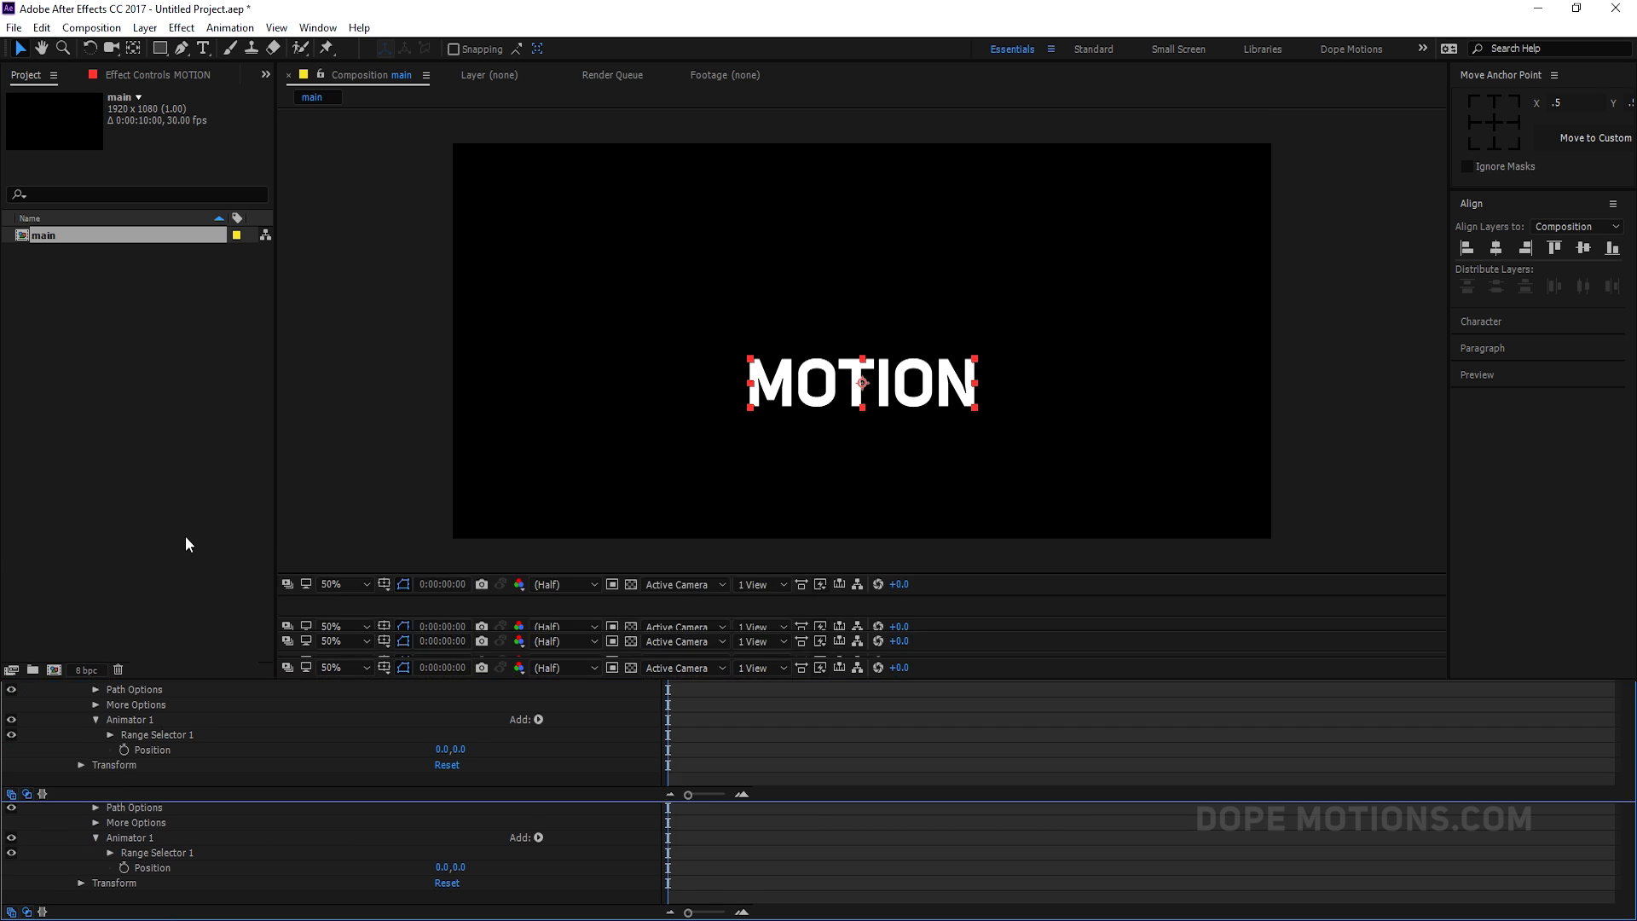
{"action": "left_click", "coordinate": [109, 706]}
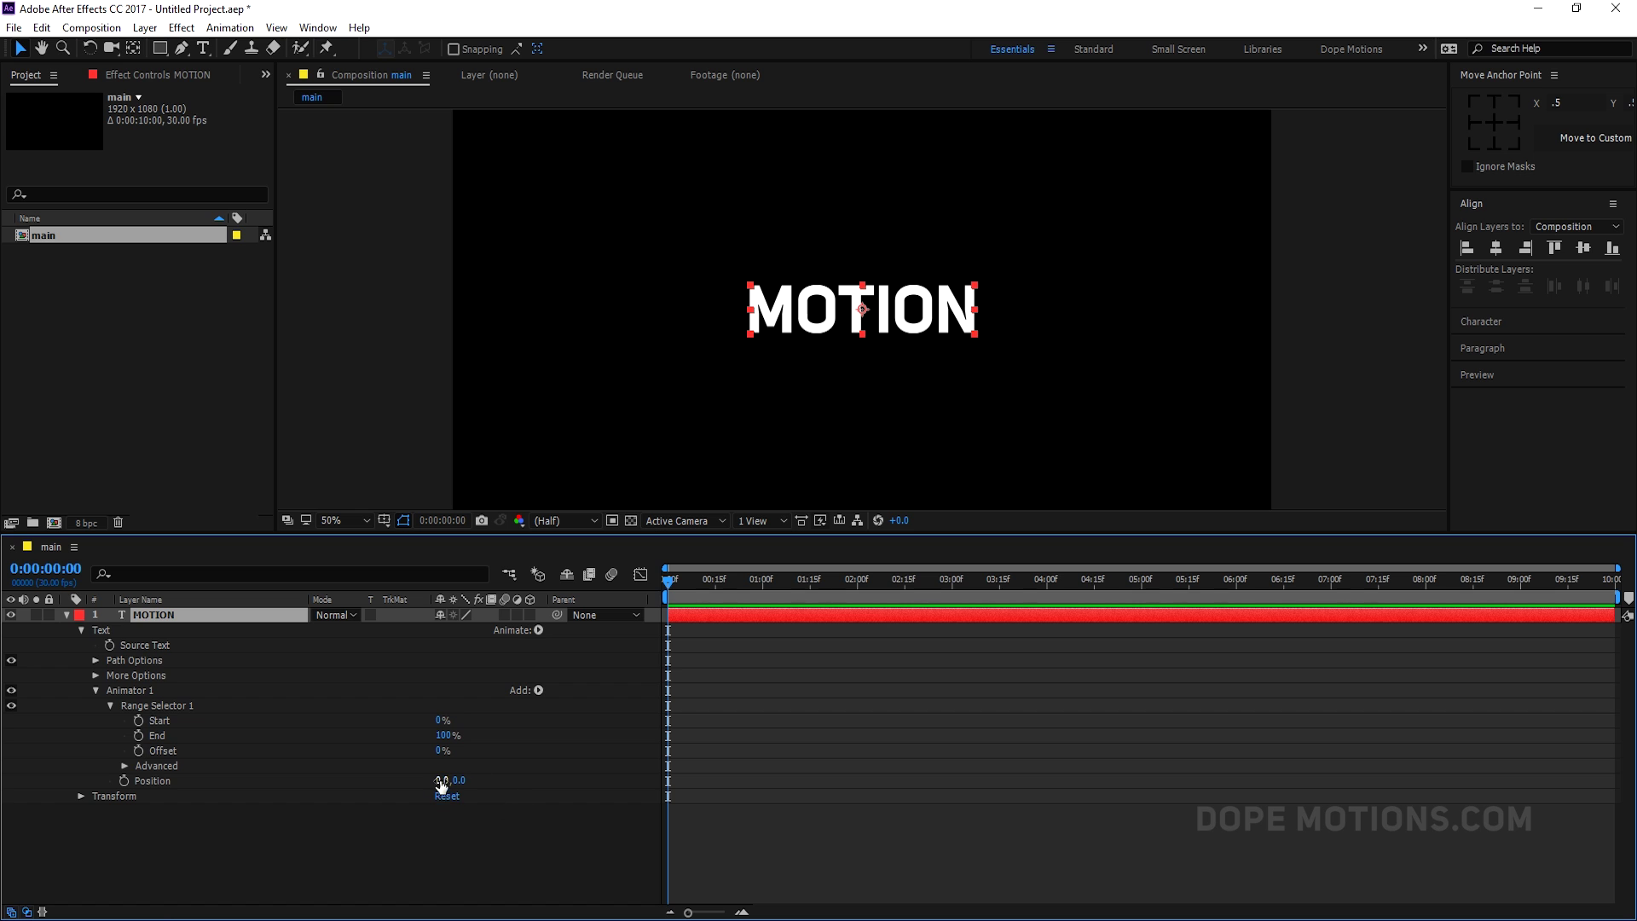
Keyframe the animator's Position from 1245, 0 at the first frame to 0, 0 at frame 15, and preview the slide-in.
{"action": "left_click_drag", "start_coordinate": [441, 784], "coordinate": [1517, 793]}
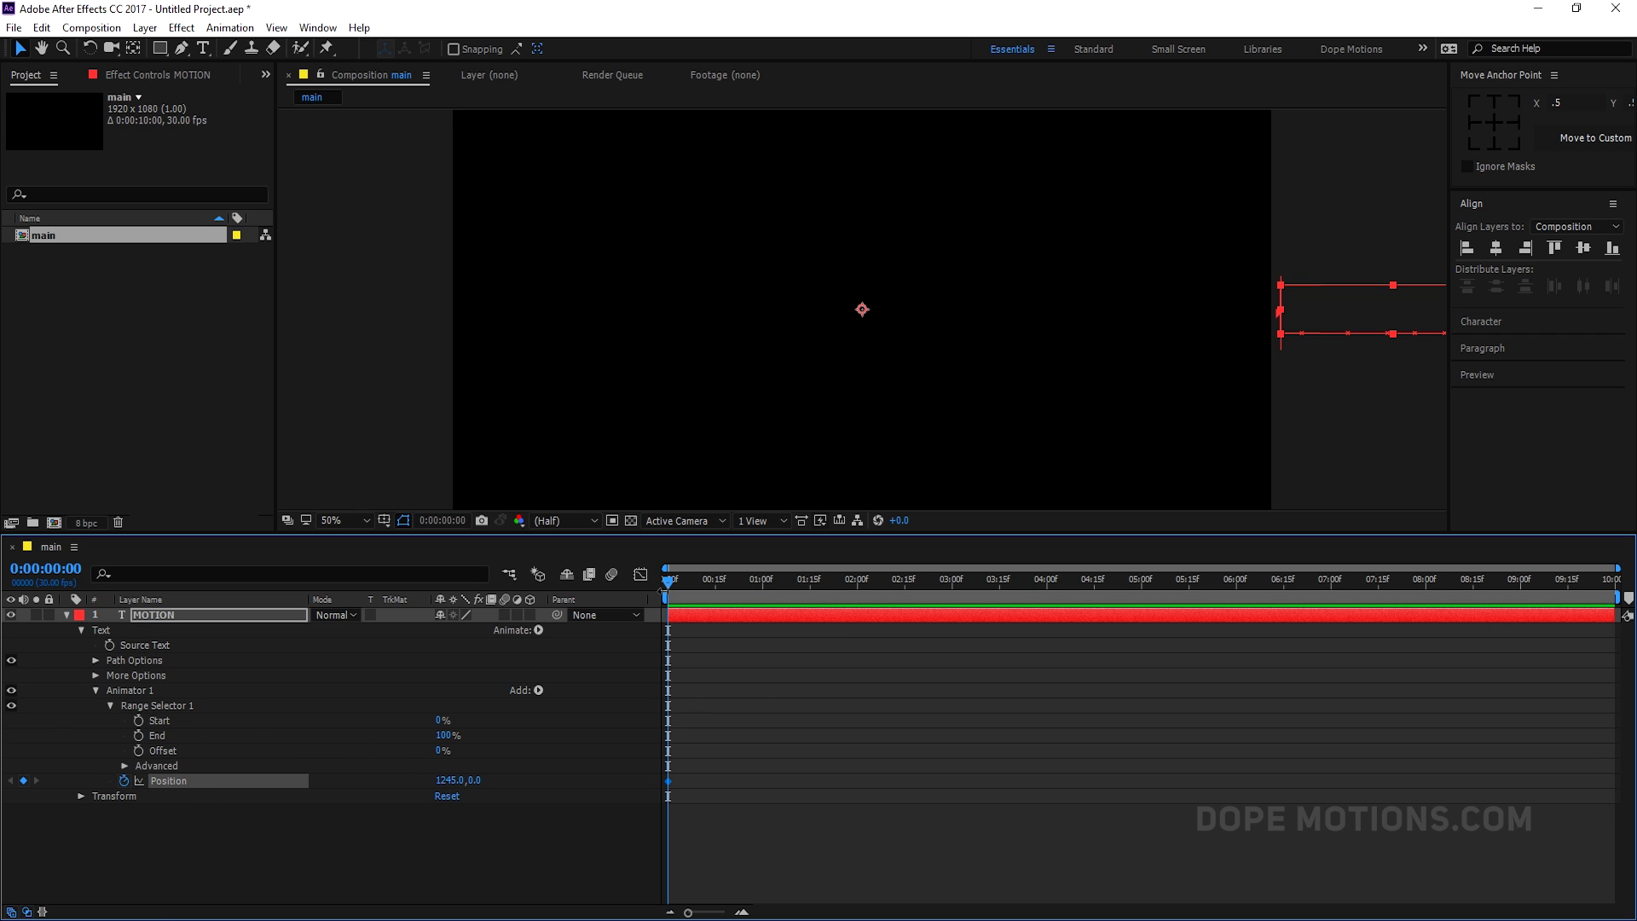
{"action": "key", "text": "equal"}
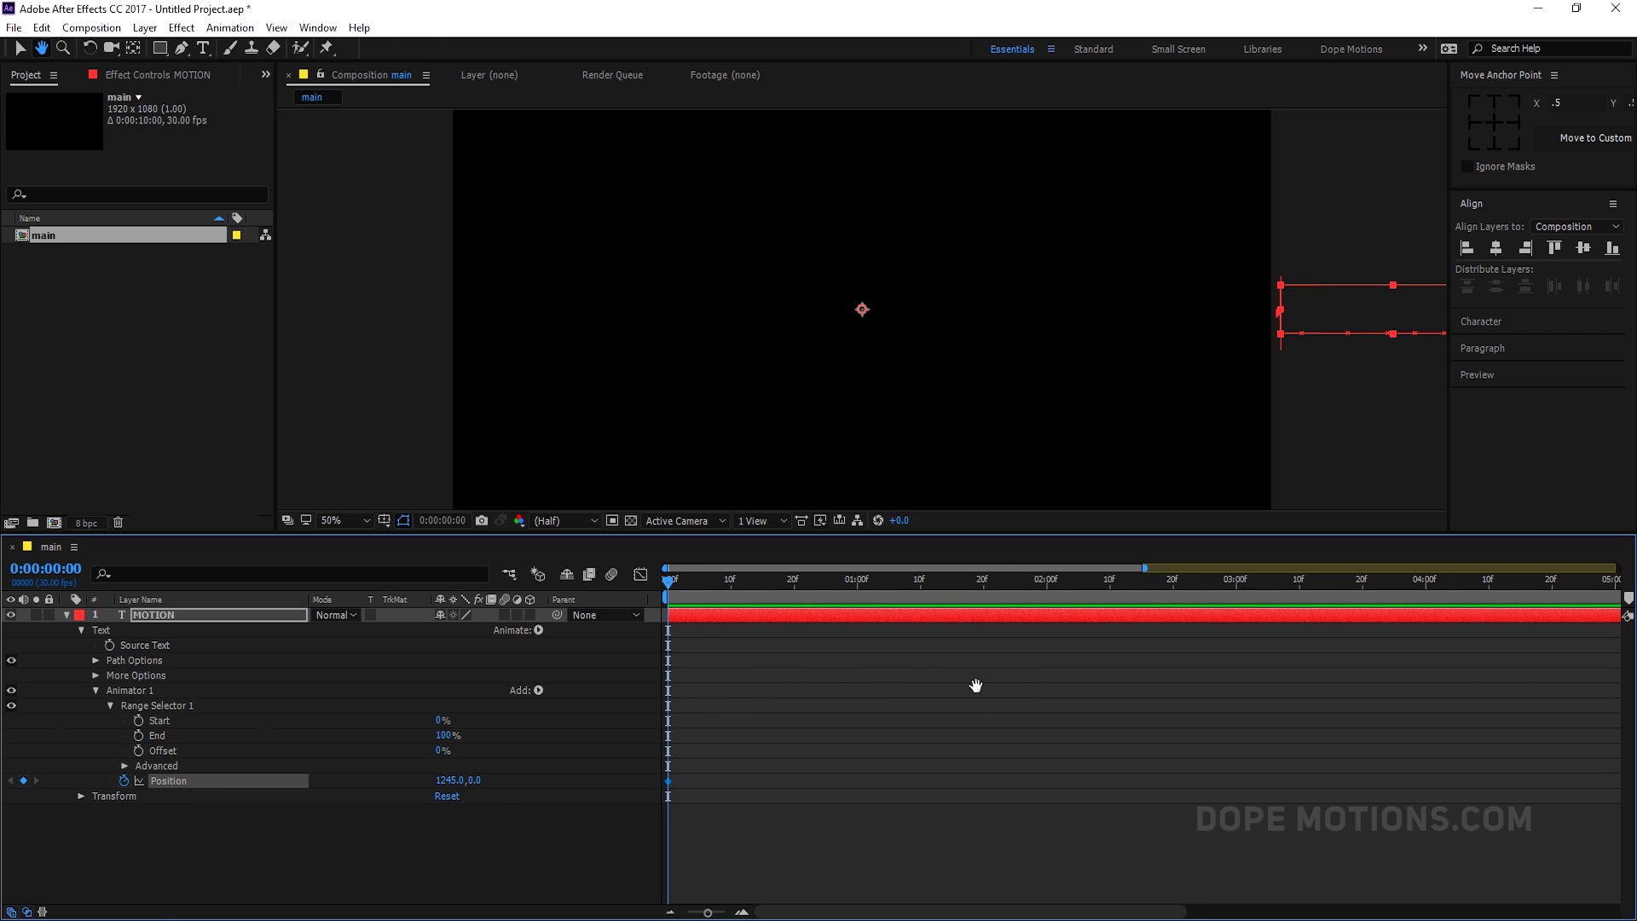
{"action": "left_click", "coordinate": [764, 577]}
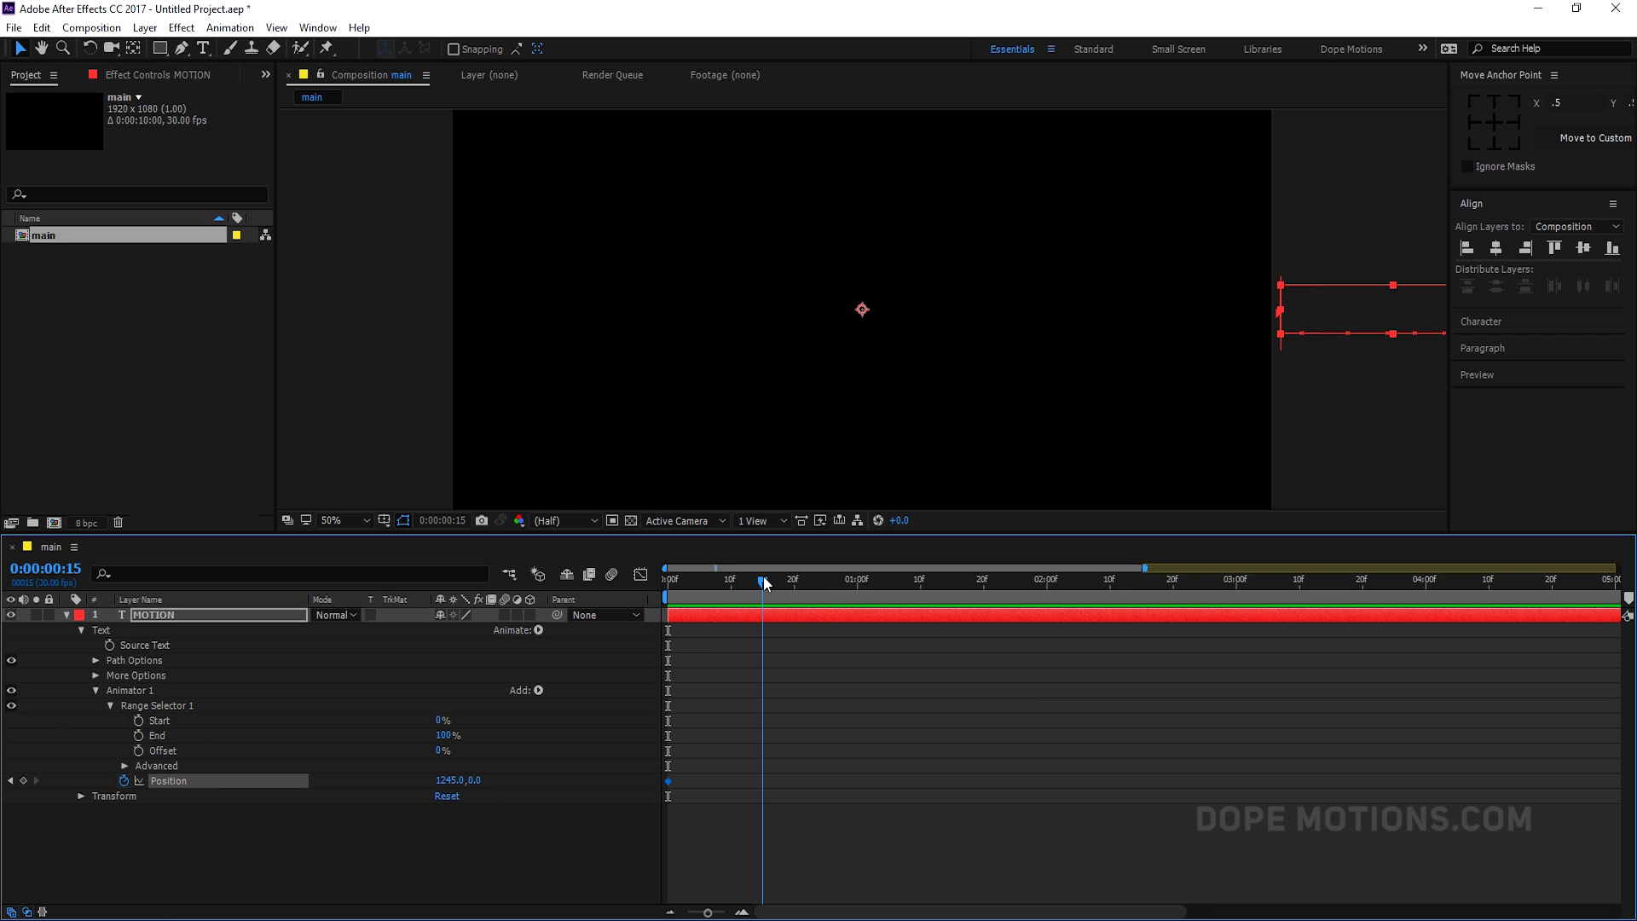
{"action": "left_click", "coordinate": [447, 780]}
{"action": "type", "text": "0"}
{"action": "left_click", "coordinate": [559, 867]}
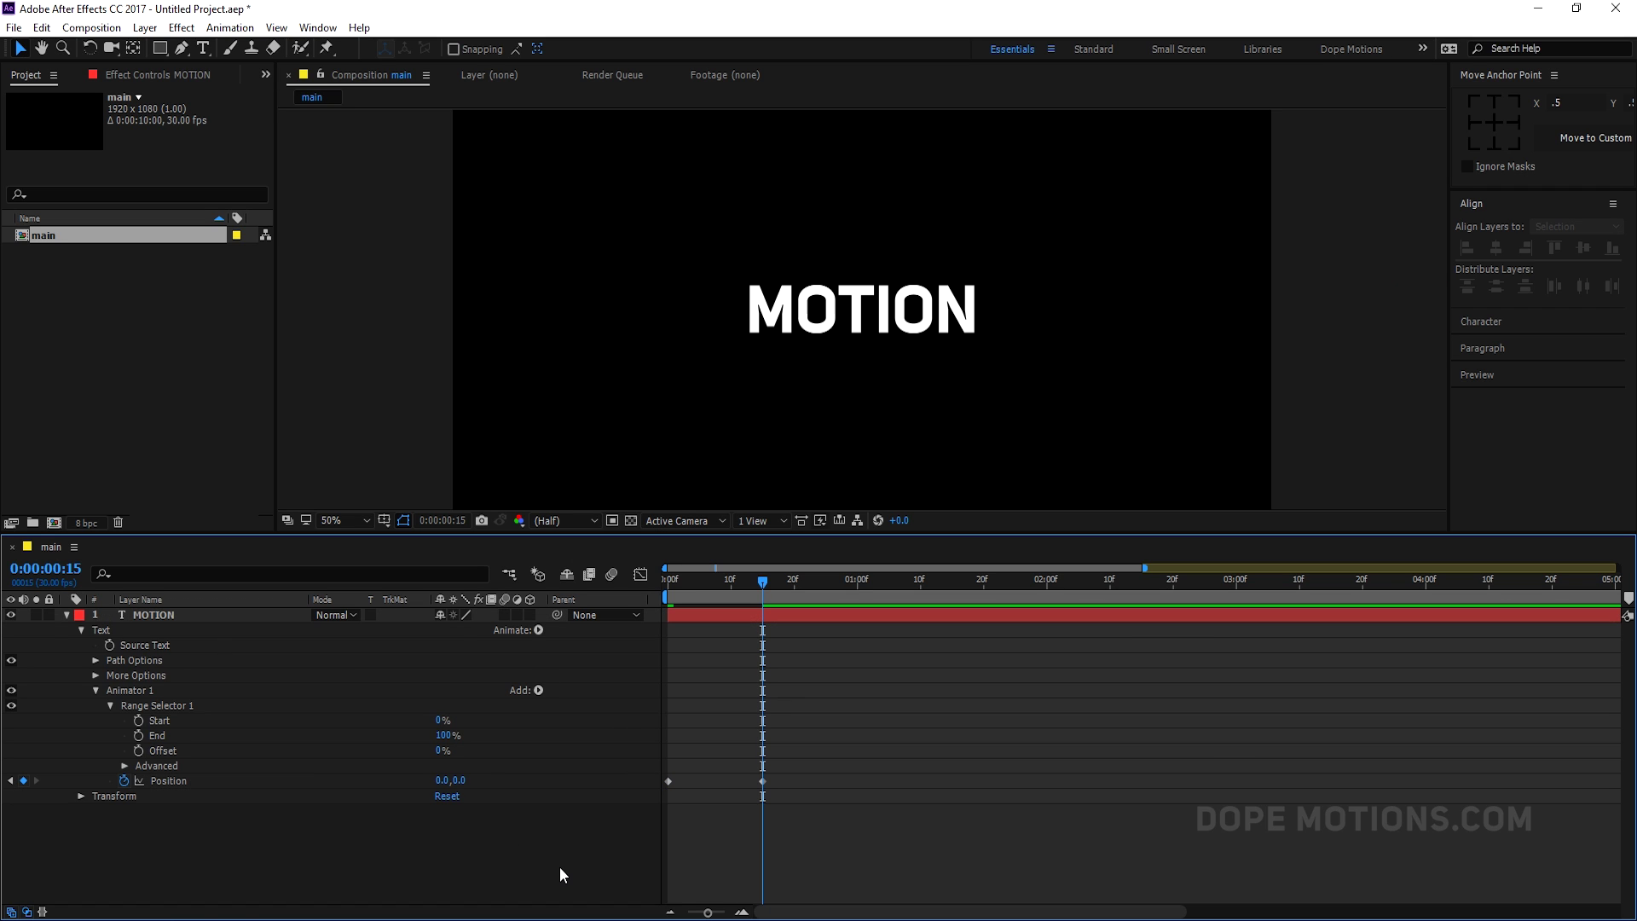
{"action": "key", "text": "space"}
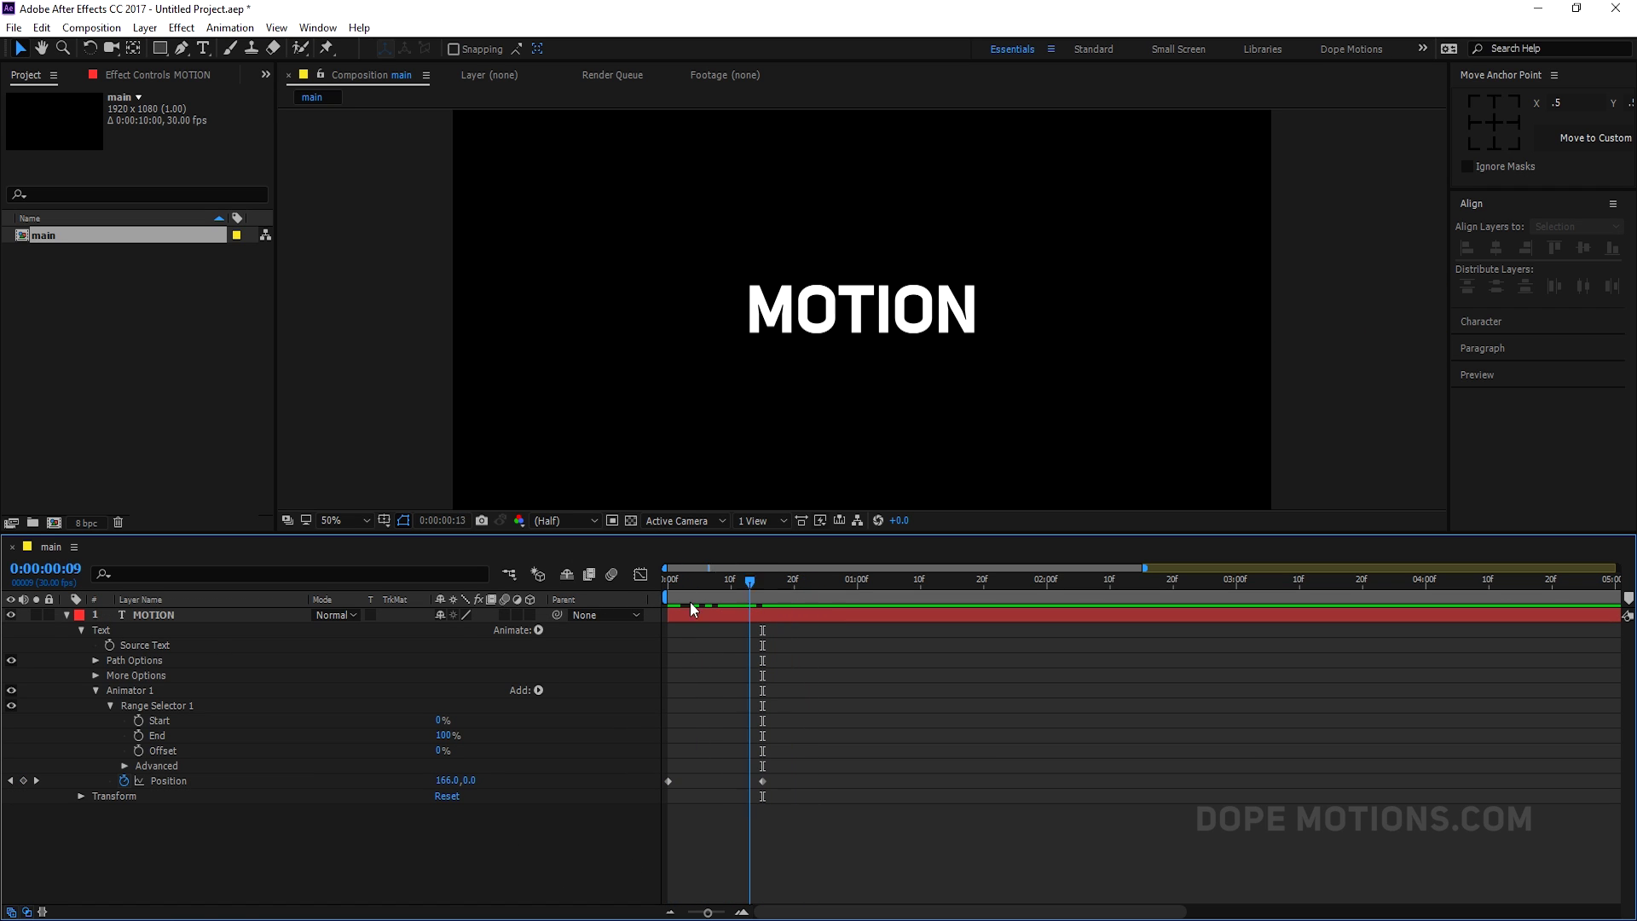
Apply Easy Ease to both animator Position keyframes and lengthen the first keyframe's outgoing speed handle in the Graph Editor.
{"action": "left_click_drag", "start_coordinate": [795, 757], "coordinate": [657, 796]}
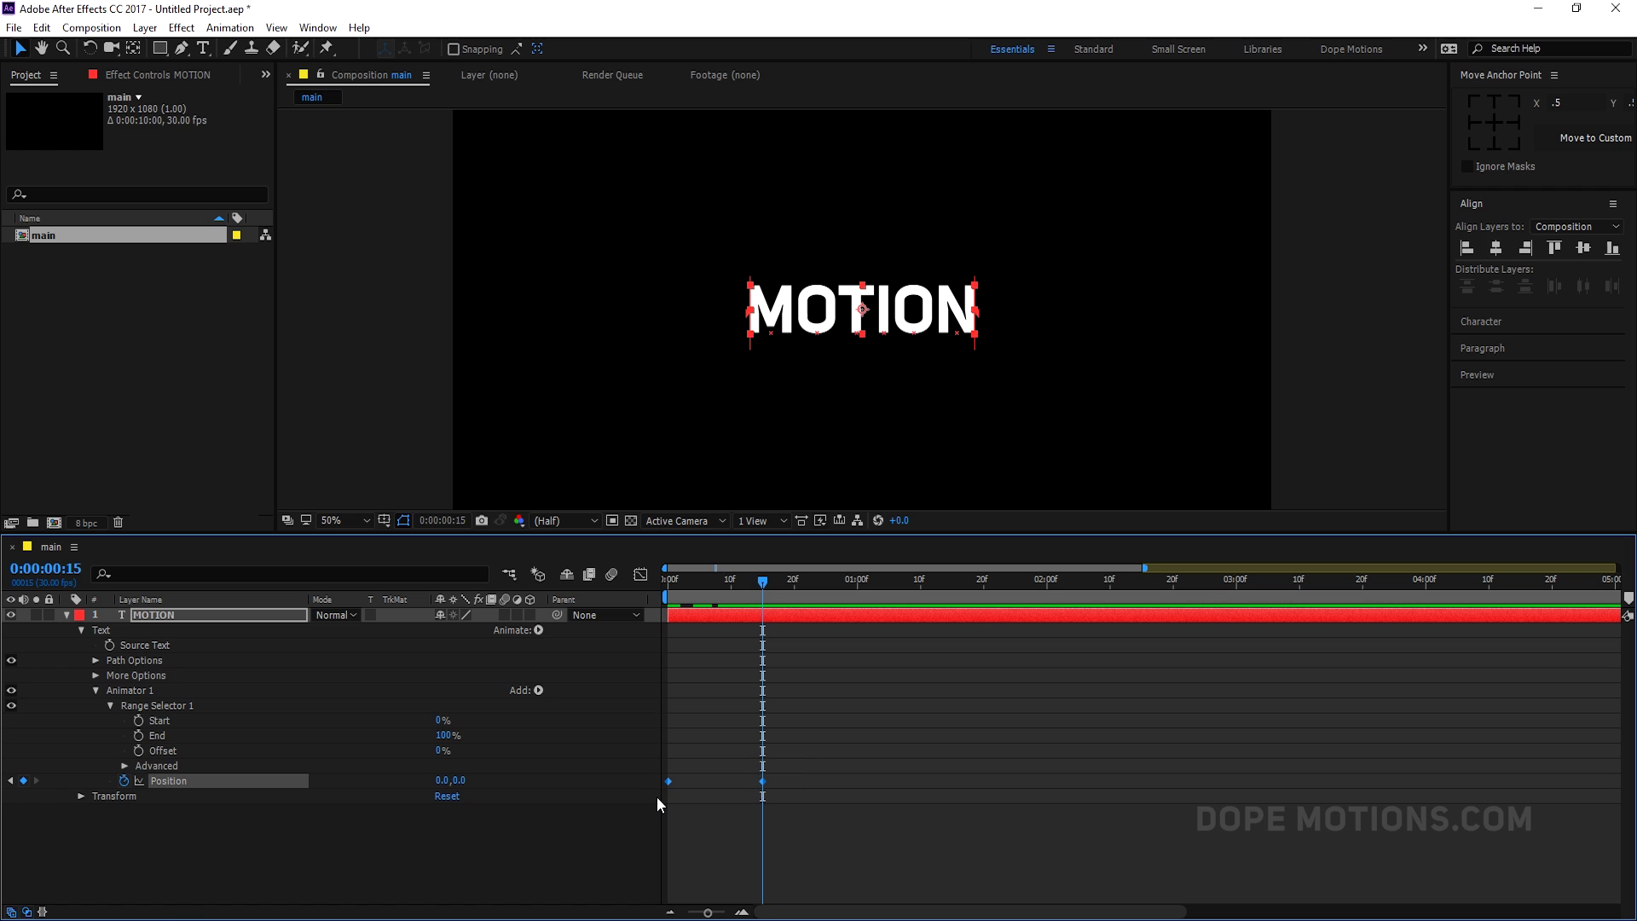
{"action": "key", "text": "F9"}
{"action": "left_click", "coordinate": [641, 574]}
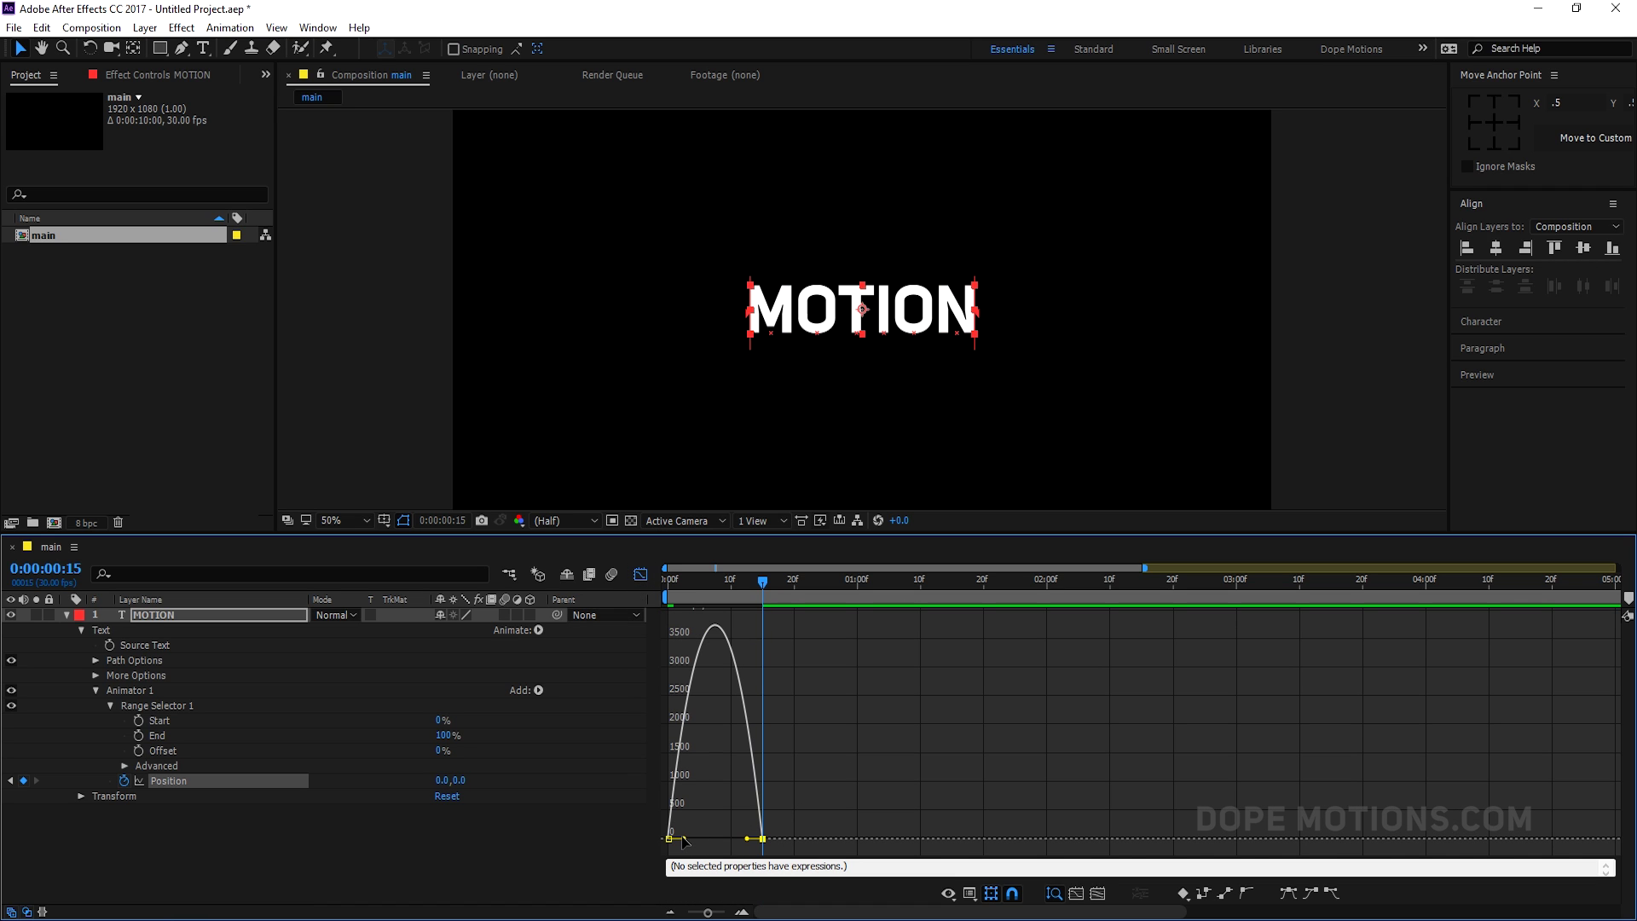
{"action": "left_click_drag", "start_coordinate": [682, 838], "coordinate": [715, 839]}
Preview the eased slide-in from the start, and end the work area at about frame 22 for a looped preview.
{"action": "left_click_drag", "start_coordinate": [696, 579], "coordinate": [607, 595]}
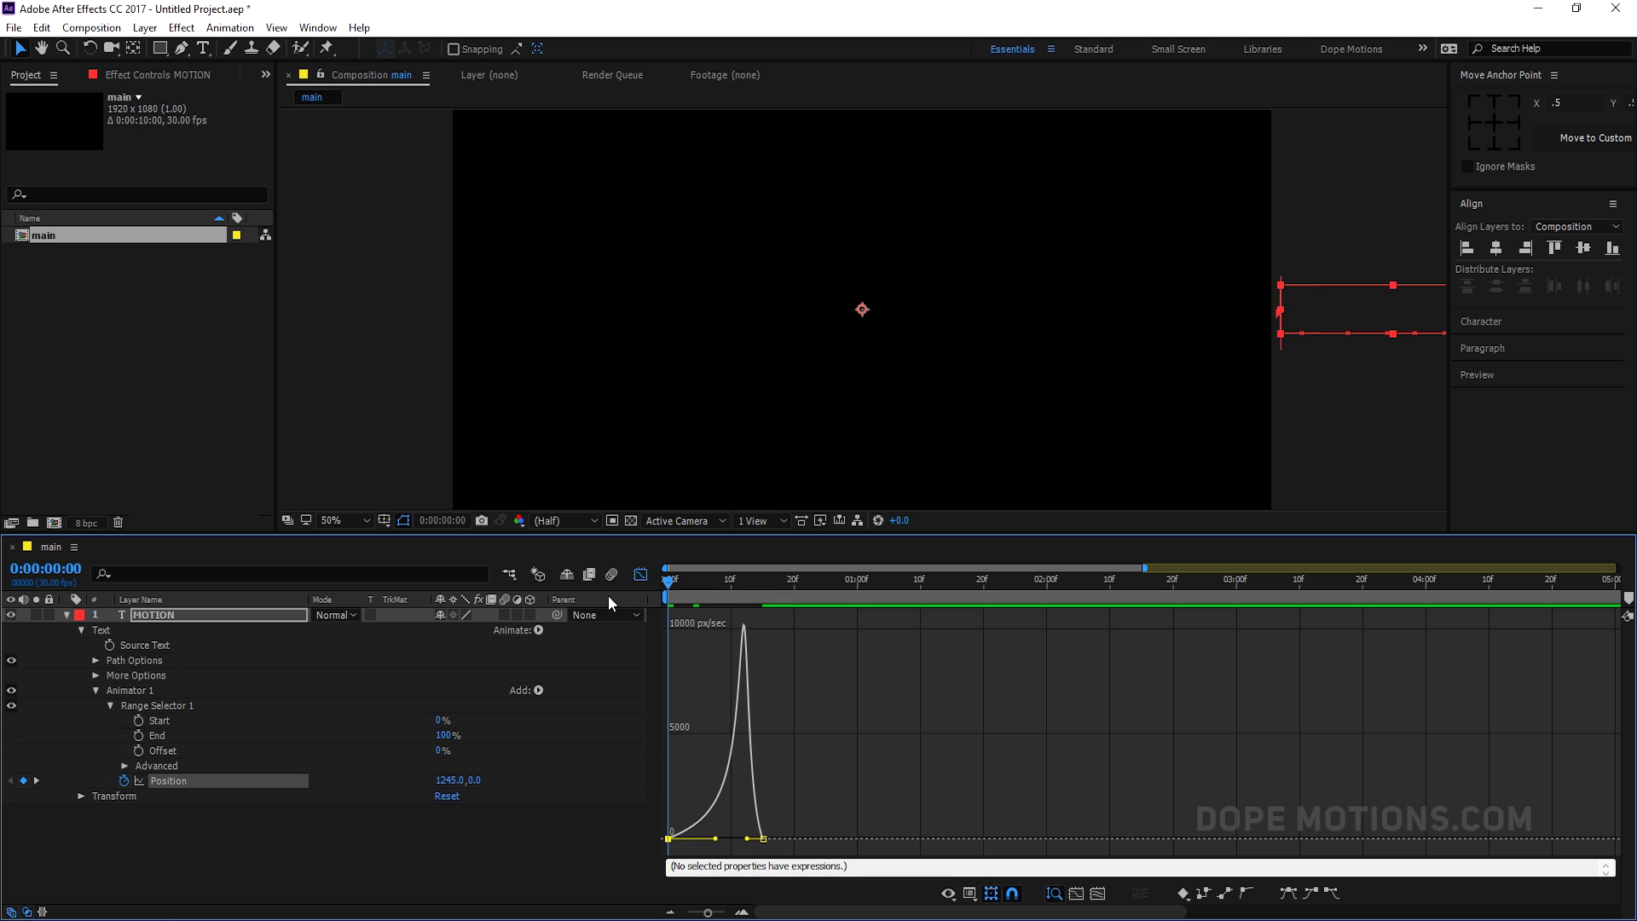
{"action": "key", "text": "space"}
{"action": "left_click", "coordinate": [770, 581]}
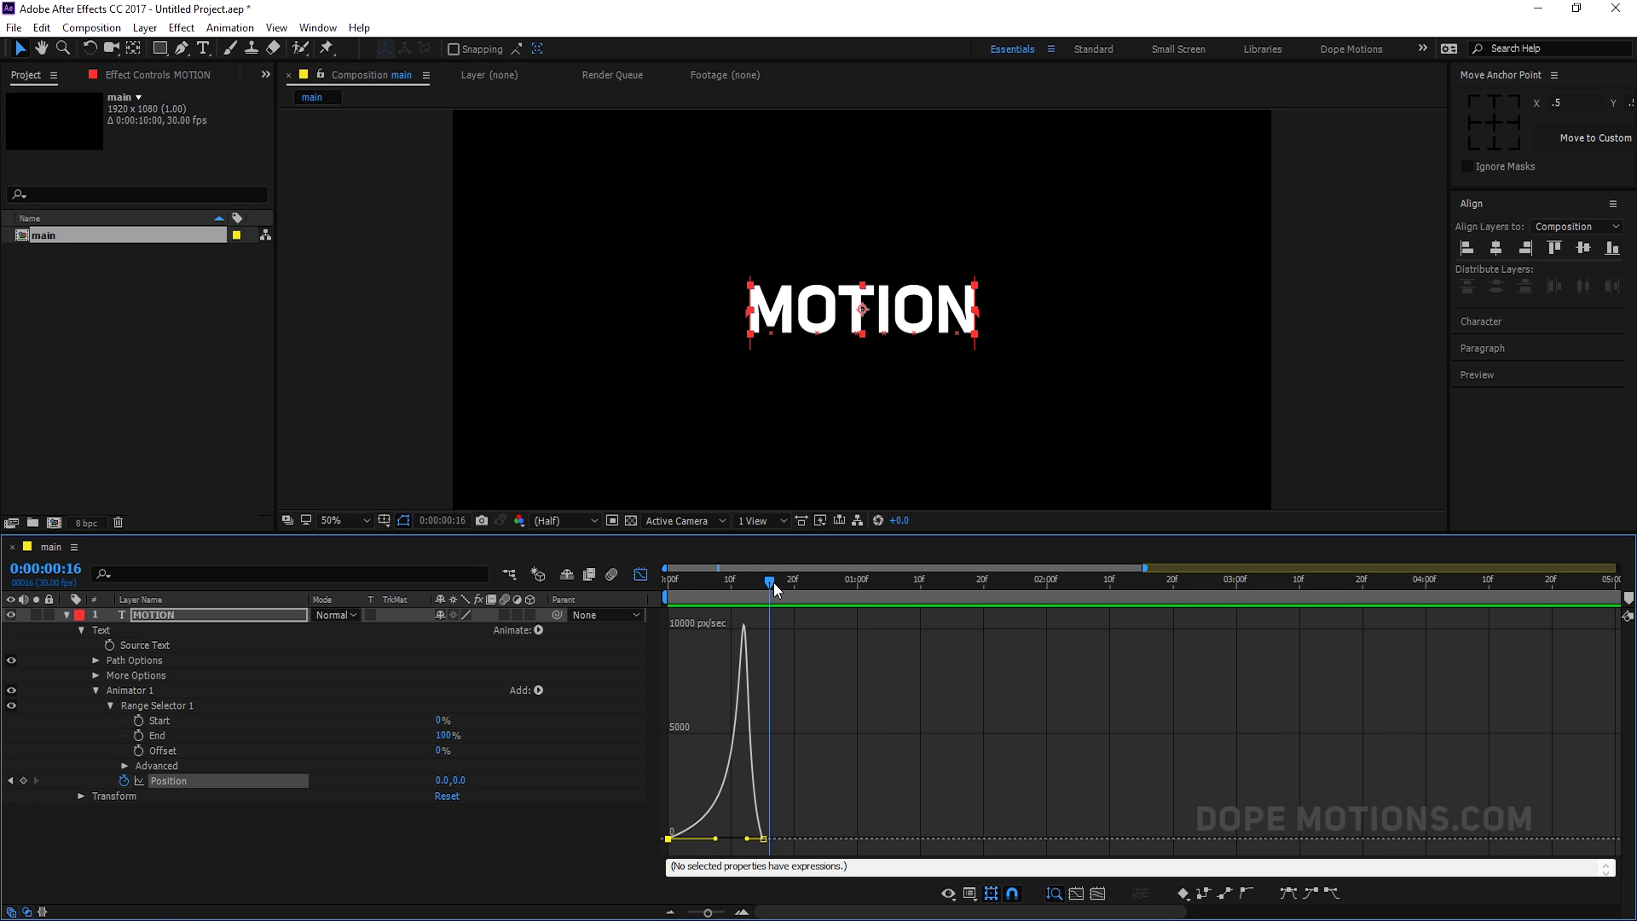
{"action": "left_click_drag", "start_coordinate": [775, 581], "coordinate": [809, 582]}
{"action": "key", "text": "space"}
{"action": "mouse_move", "coordinate": [743, 635]}
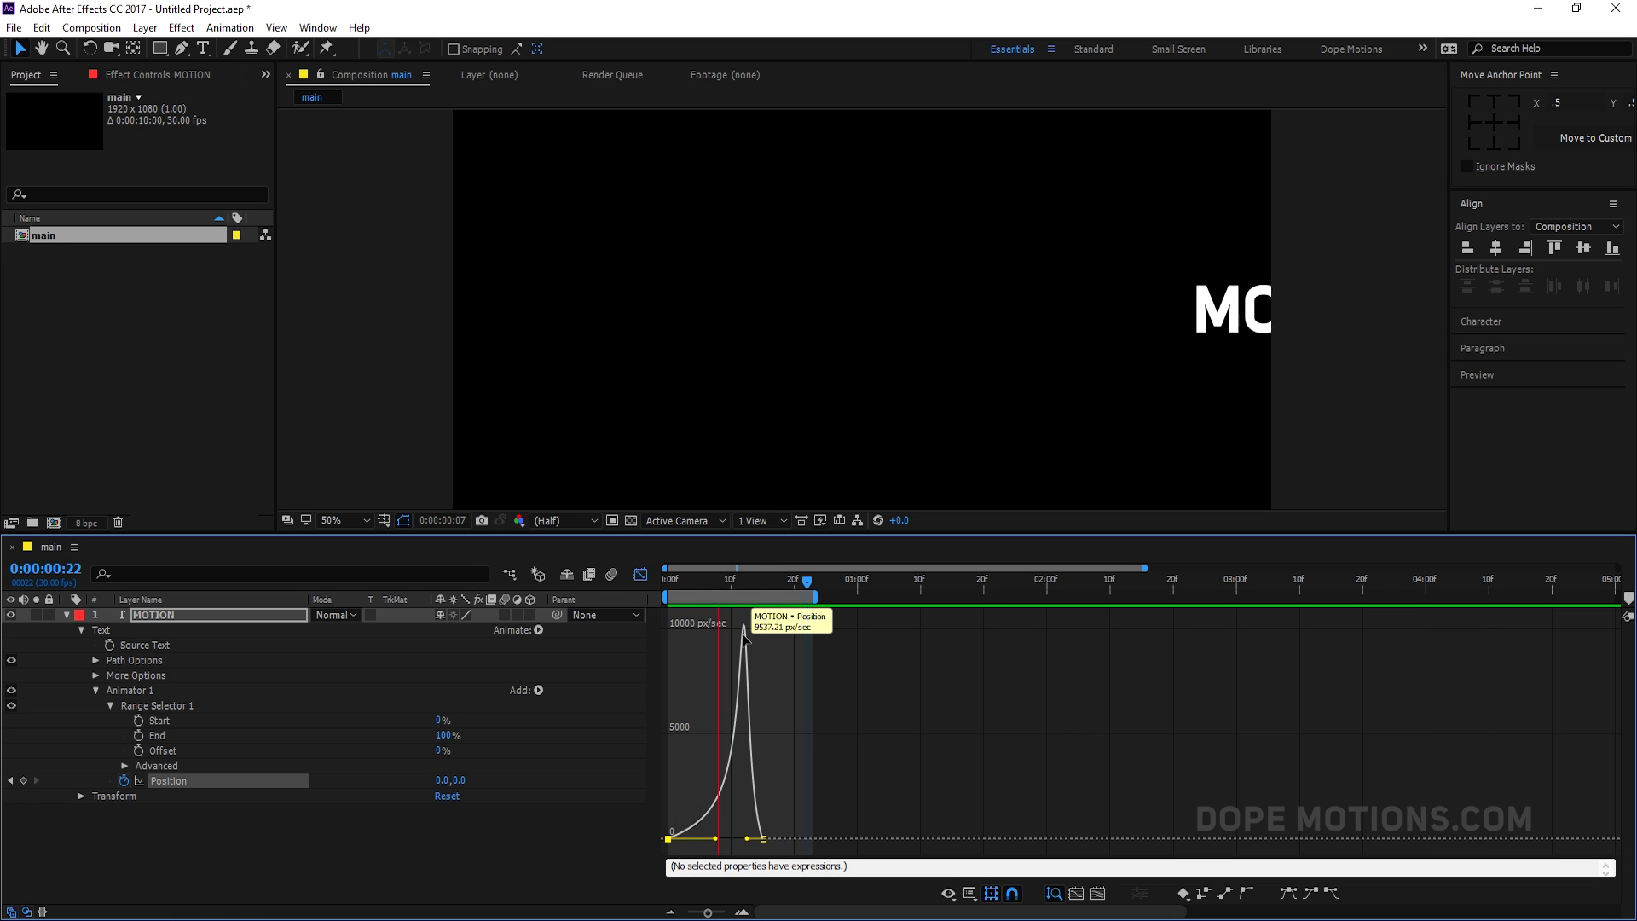
Copy the entire bounce expression from the Bounce Expression file in Notepad and return to After Effects.
{"action": "left_click", "coordinate": [713, 580]}
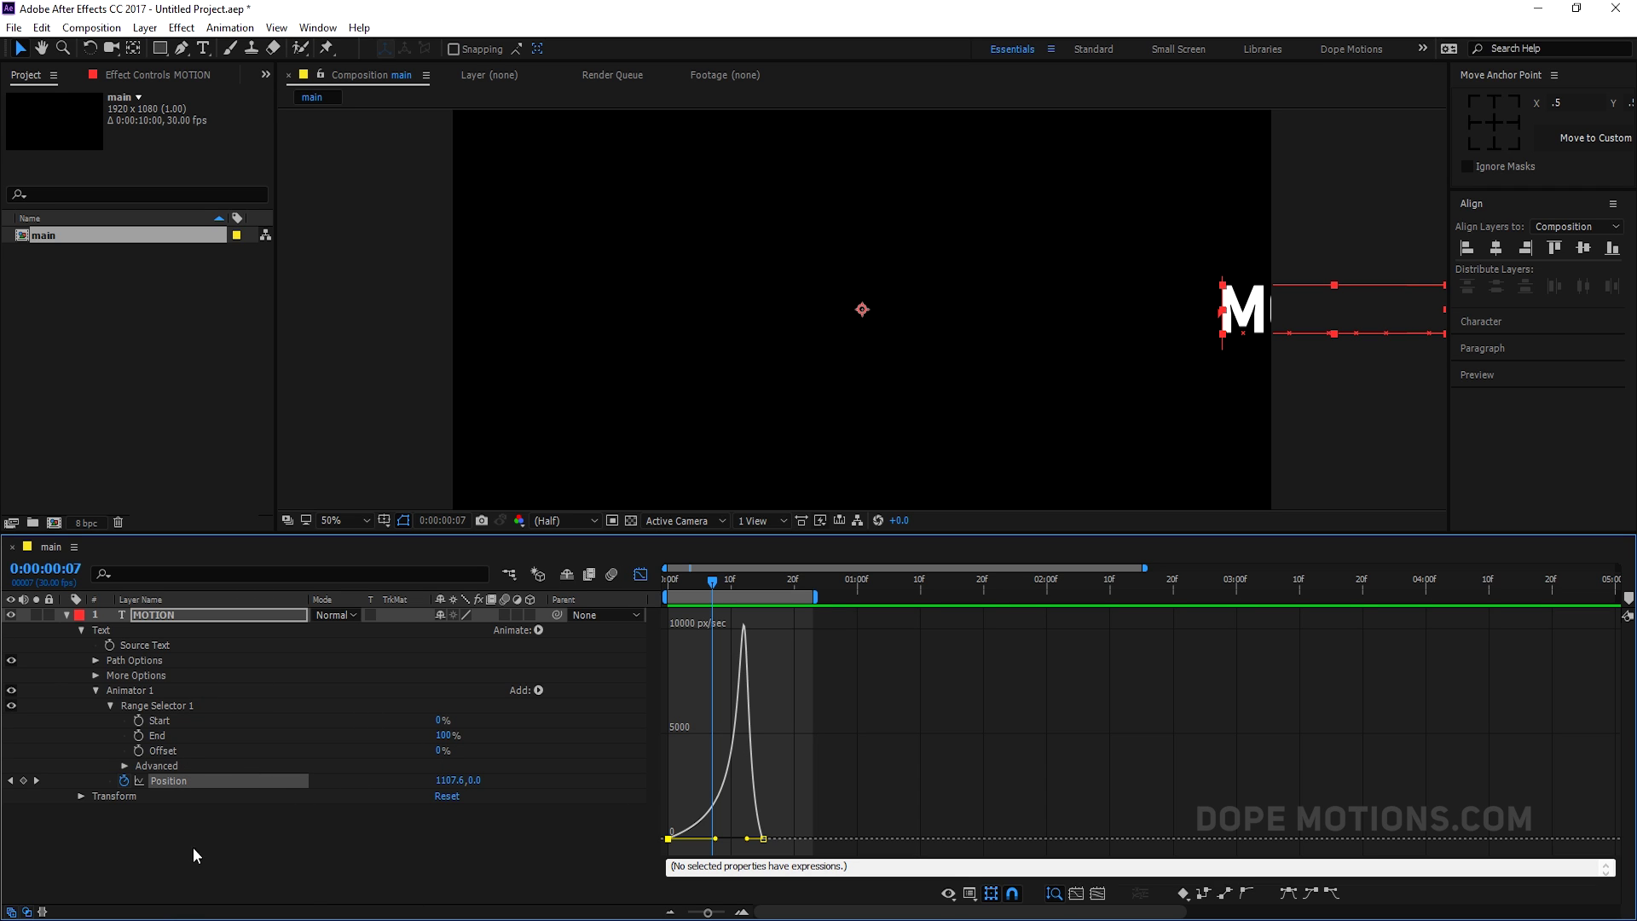
{"action": "left_click", "coordinate": [271, 861]}
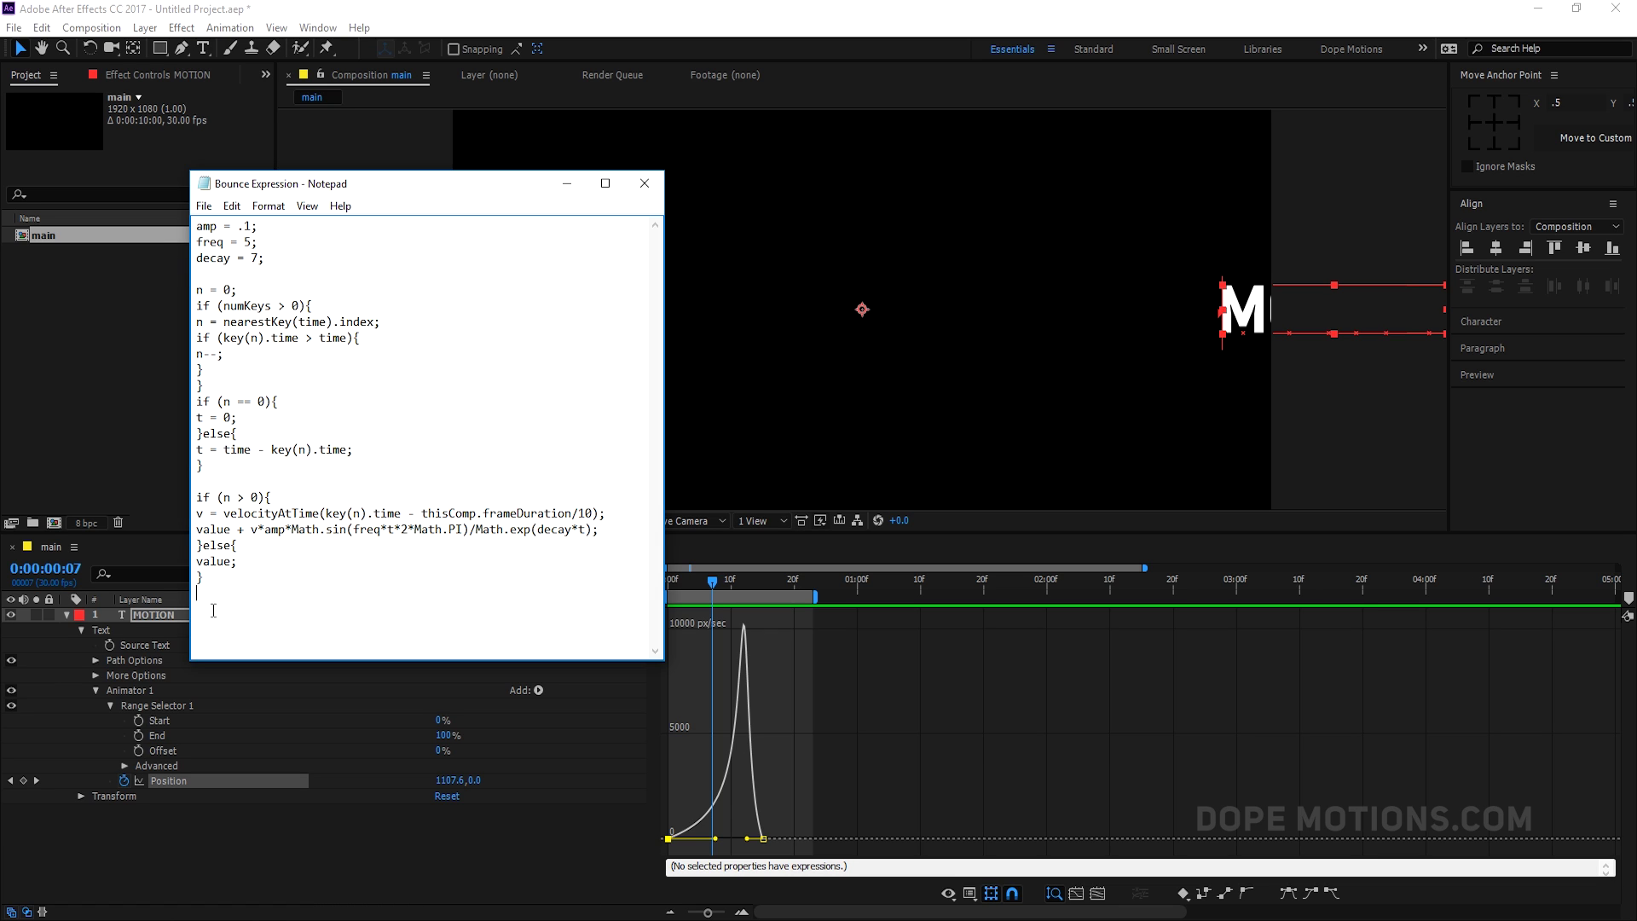
{"action": "left_click_drag", "start_coordinate": [211, 589], "coordinate": [178, 205]}
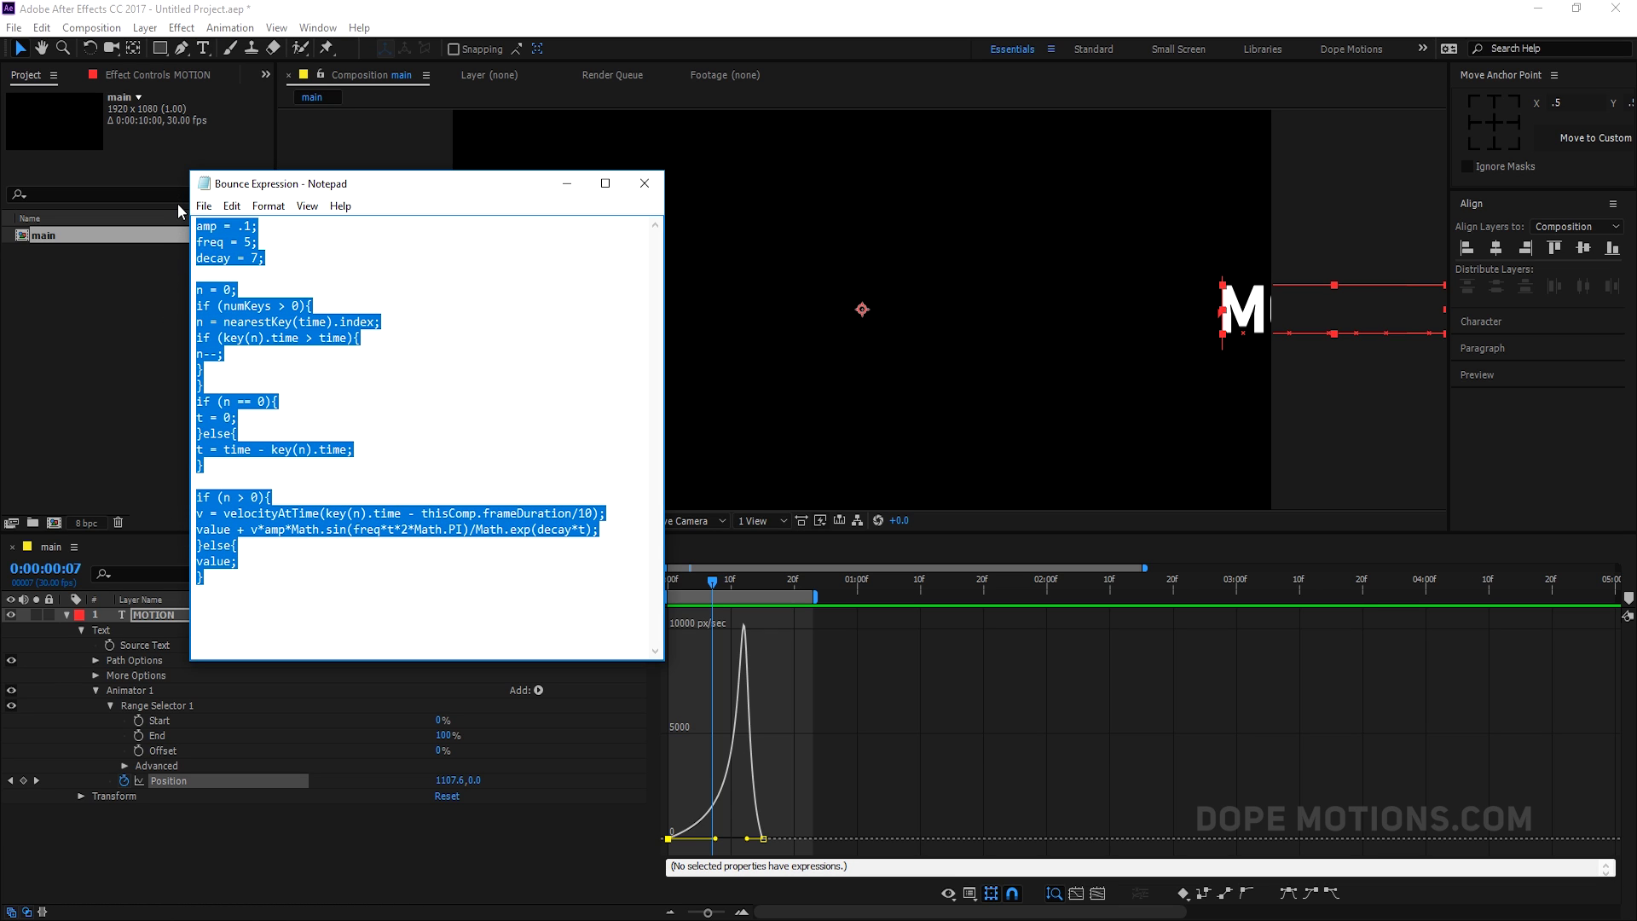
{"action": "left_click", "coordinate": [567, 183]}
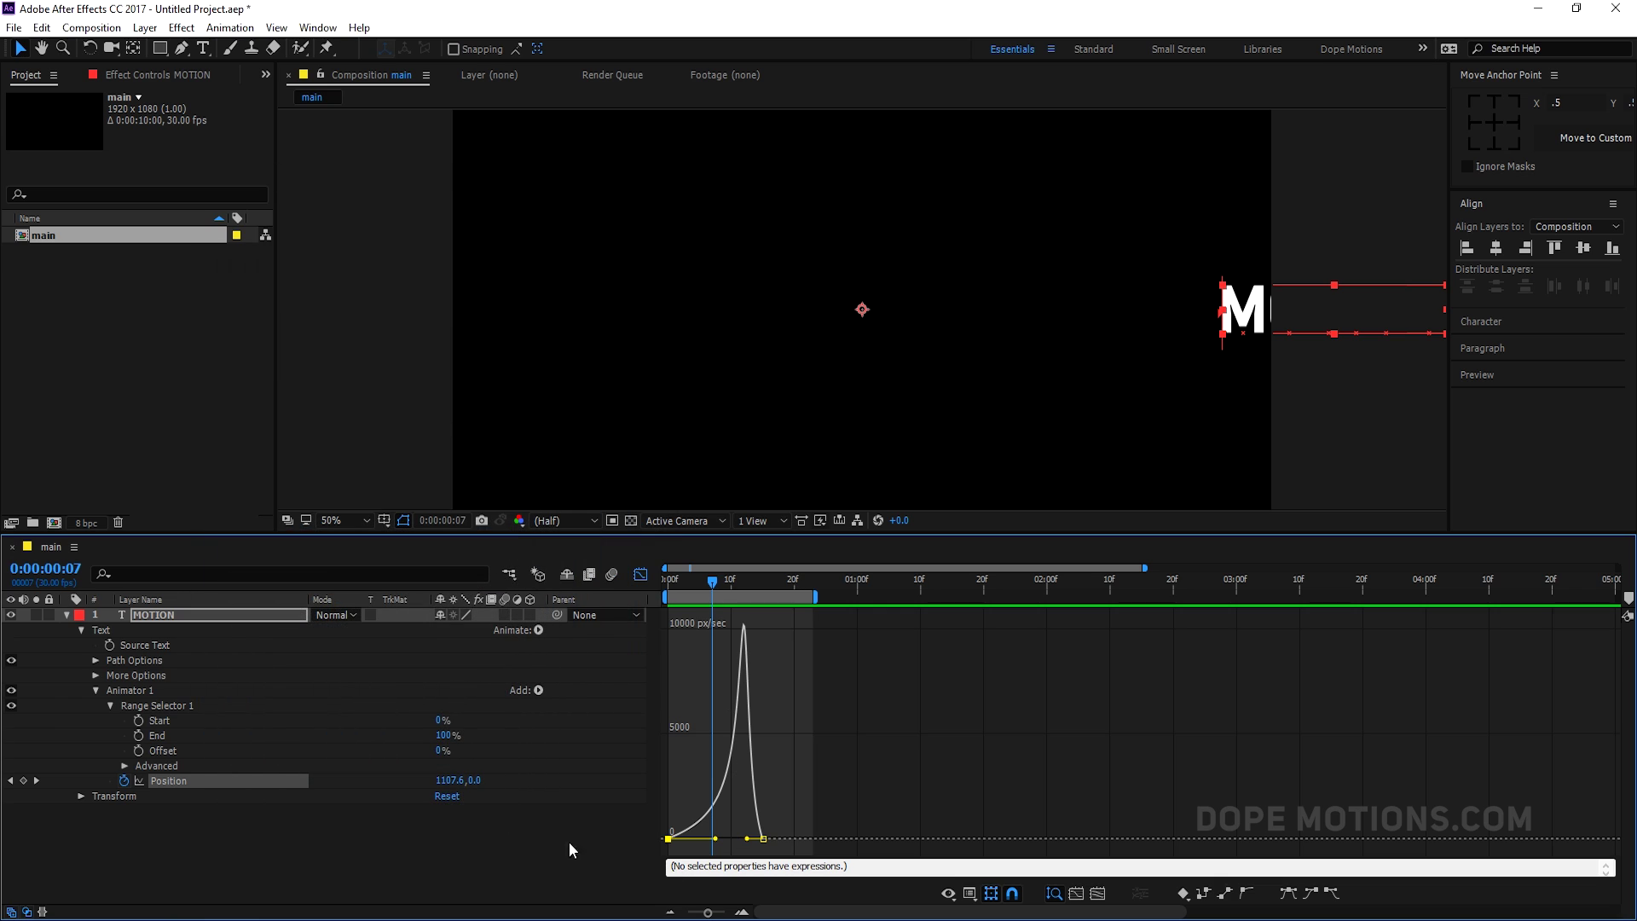
Close the Graph Editor and replace the default expression on the animator's Position with the copied bounce expression using amp .1, freq 5 and decay 7.
{"action": "left_click", "coordinate": [640, 575]}
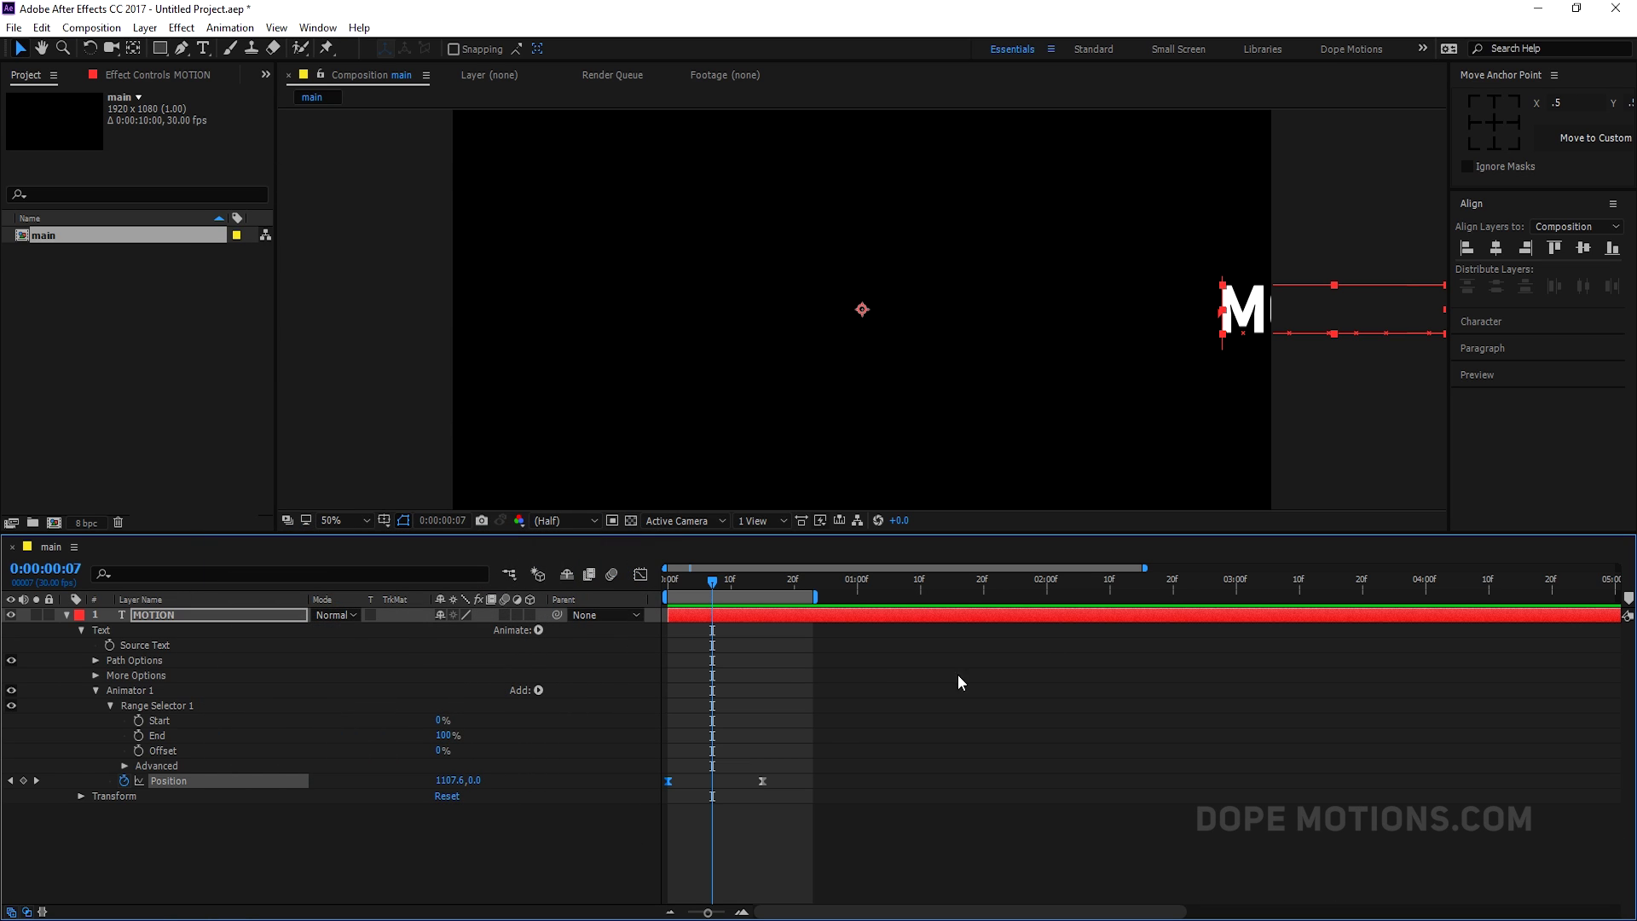
{"action": "left_click", "coordinate": [124, 781], "text": "alt"}
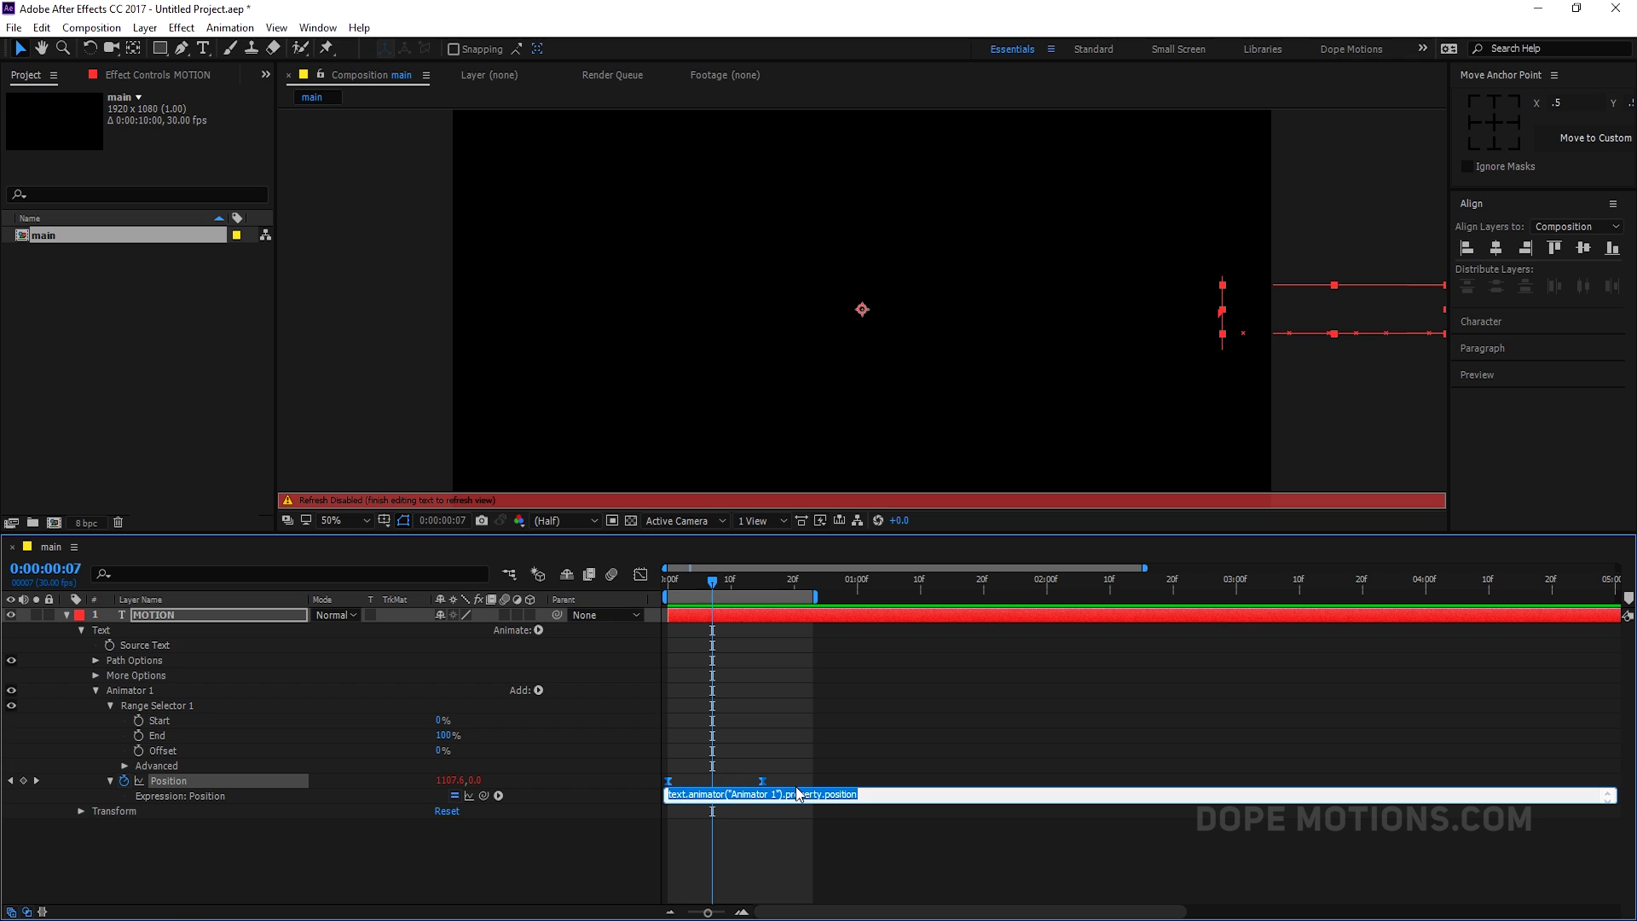
{"action": "key", "text": "BackSpace"}
{"action": "key", "text": "ctrl+v"}
{"action": "left_click", "coordinate": [799, 803]}
{"action": "left_click", "coordinate": [784, 800]}
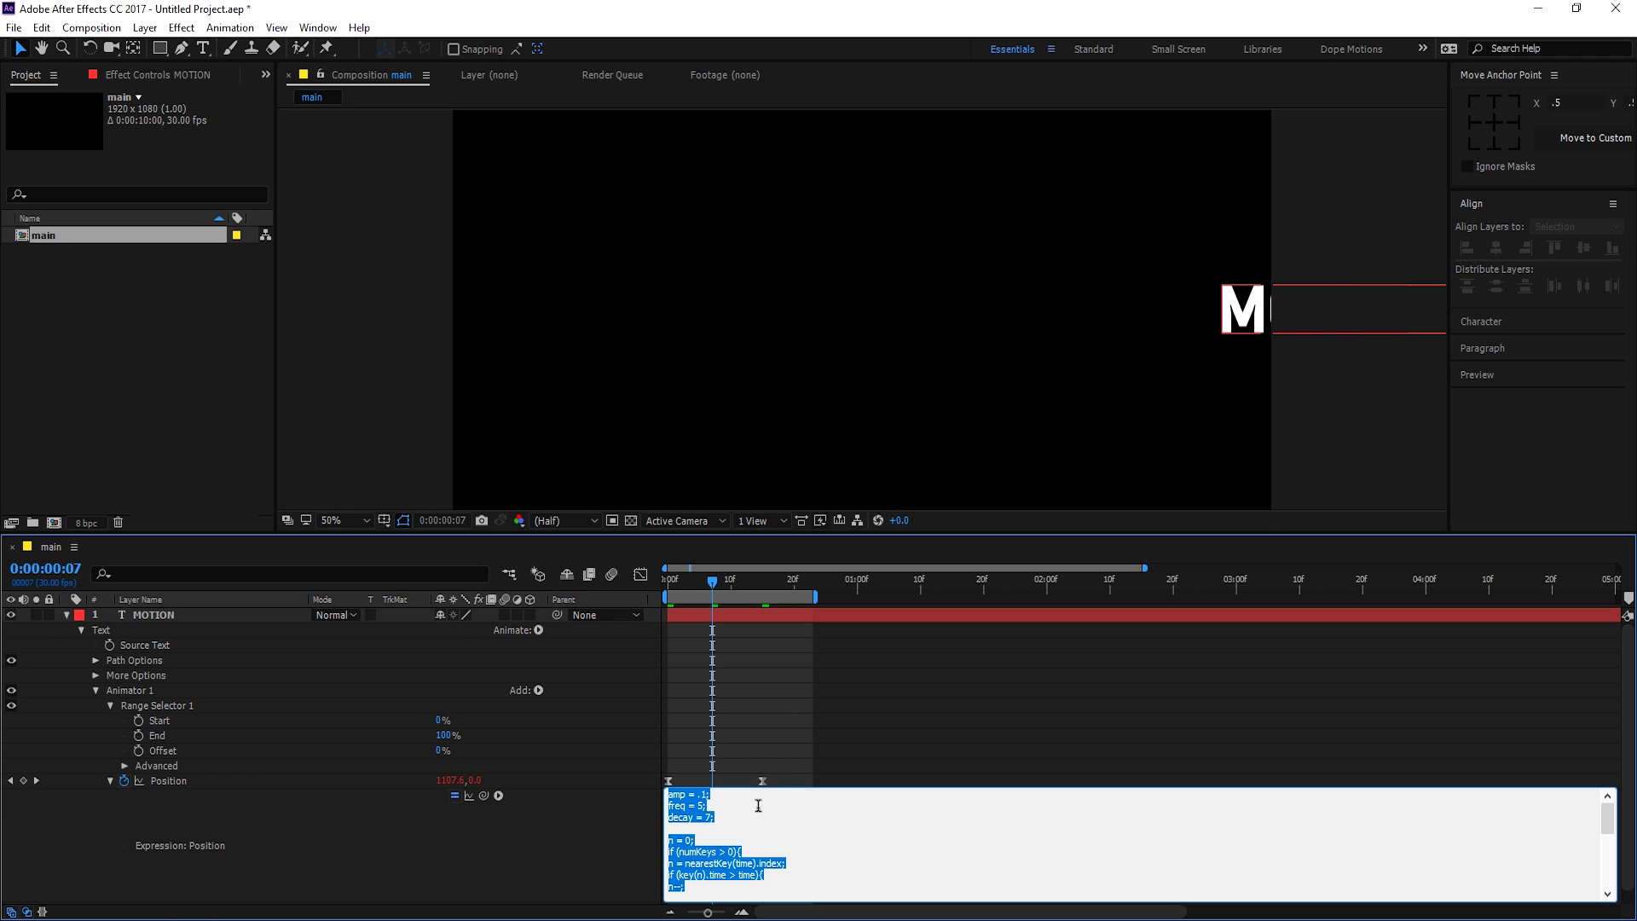
{"action": "left_click", "coordinate": [908, 761]}
Enlarge the timeline area, inspect the amp, freq and decay lines of the Position expression, and preview the bounce from the first frame.
{"action": "left_click_drag", "start_coordinate": [1144, 567], "coordinate": [922, 568]}
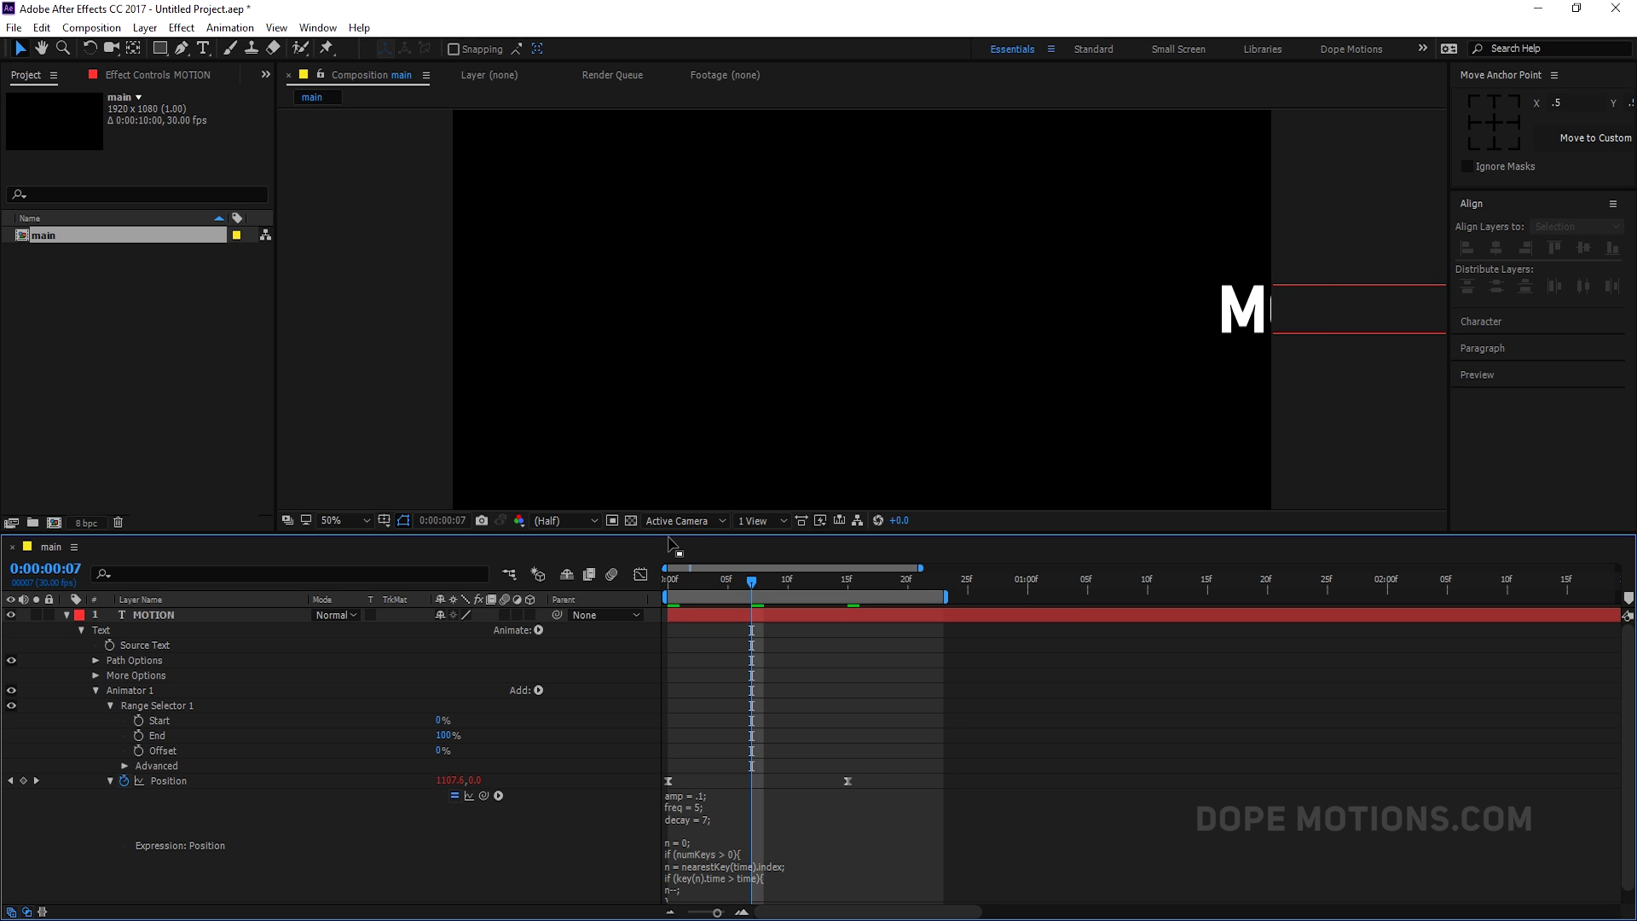
{"action": "left_click_drag", "start_coordinate": [666, 535], "coordinate": [667, 459]}
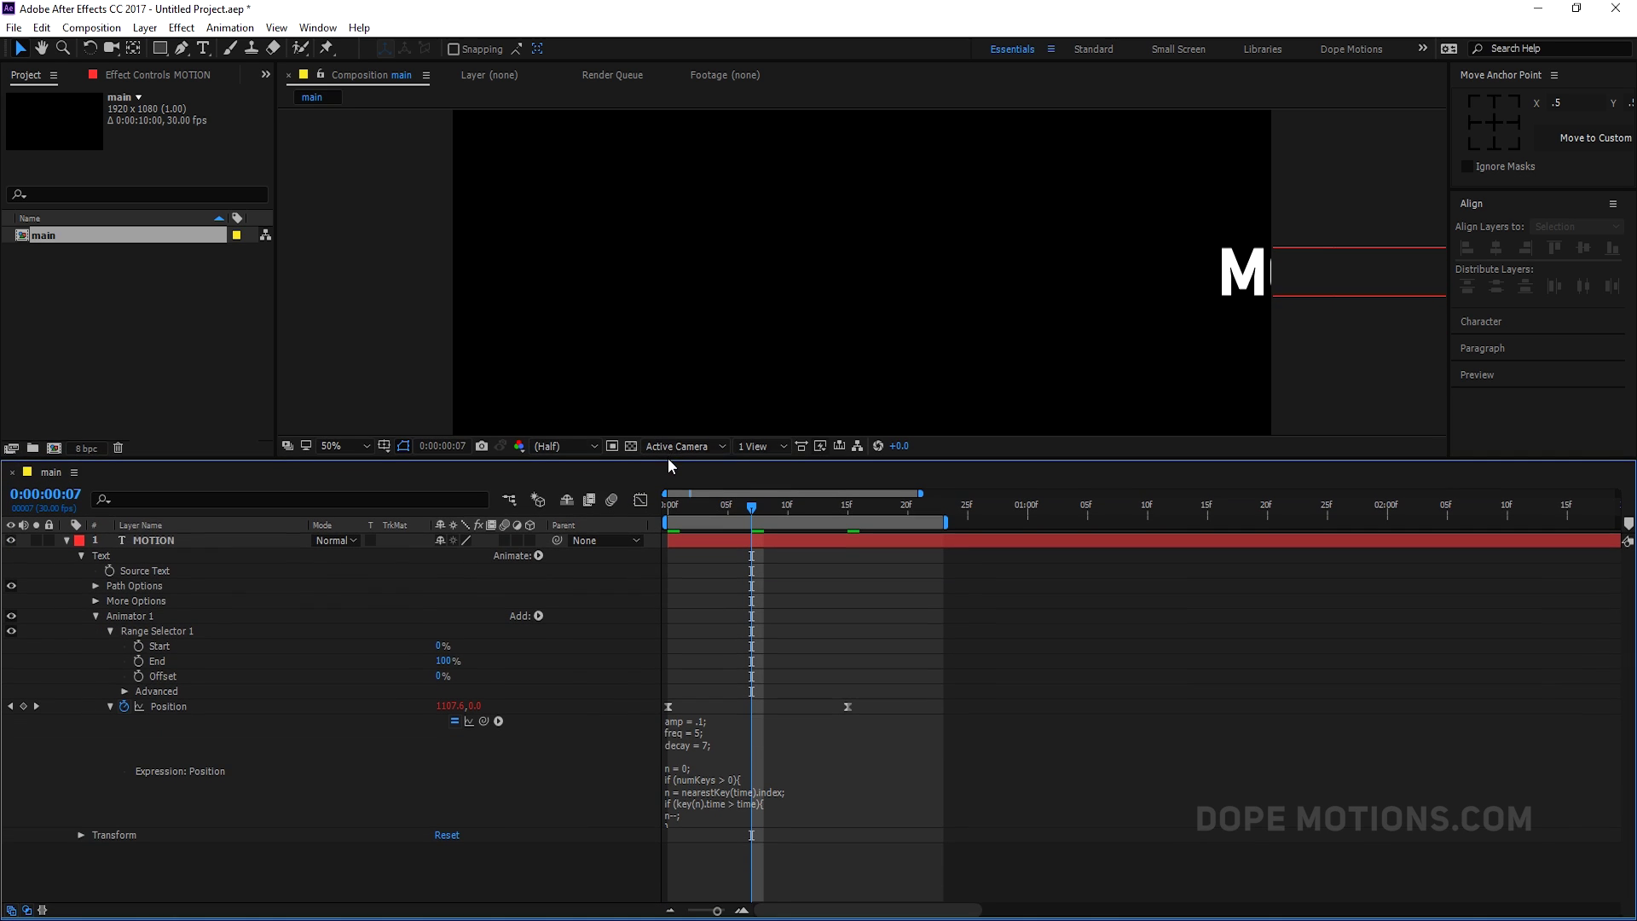
{"action": "left_click", "coordinate": [709, 728]}
{"action": "left_click", "coordinate": [718, 747]}
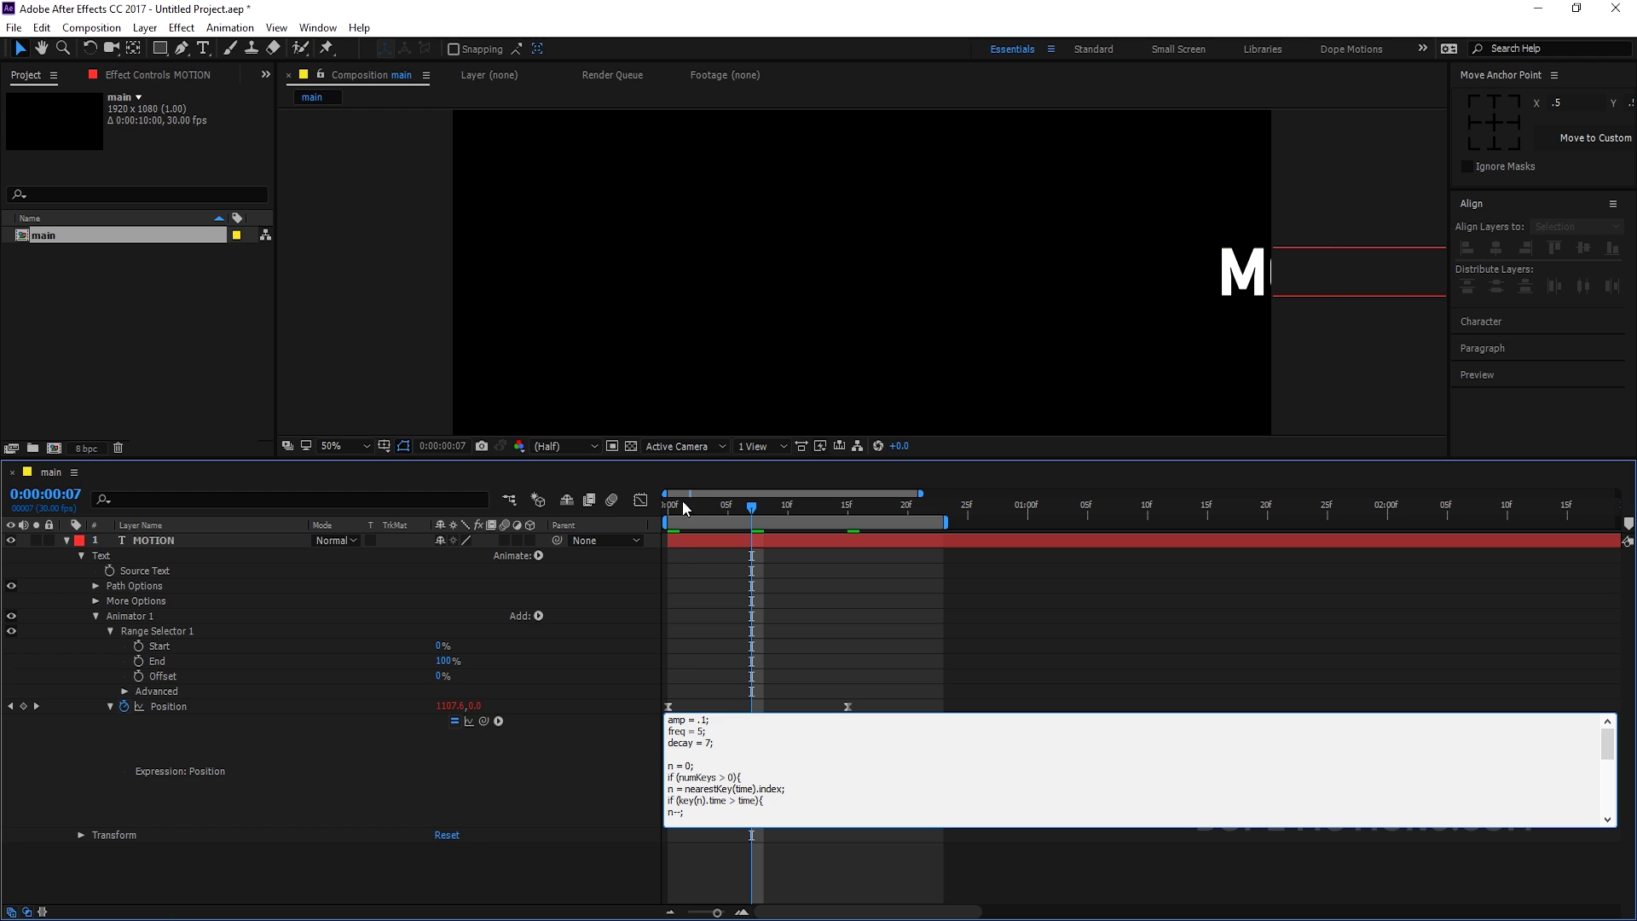
{"action": "key", "text": "KP_Enter"}
{"action": "key", "text": "Home"}
{"action": "key", "text": "space"}
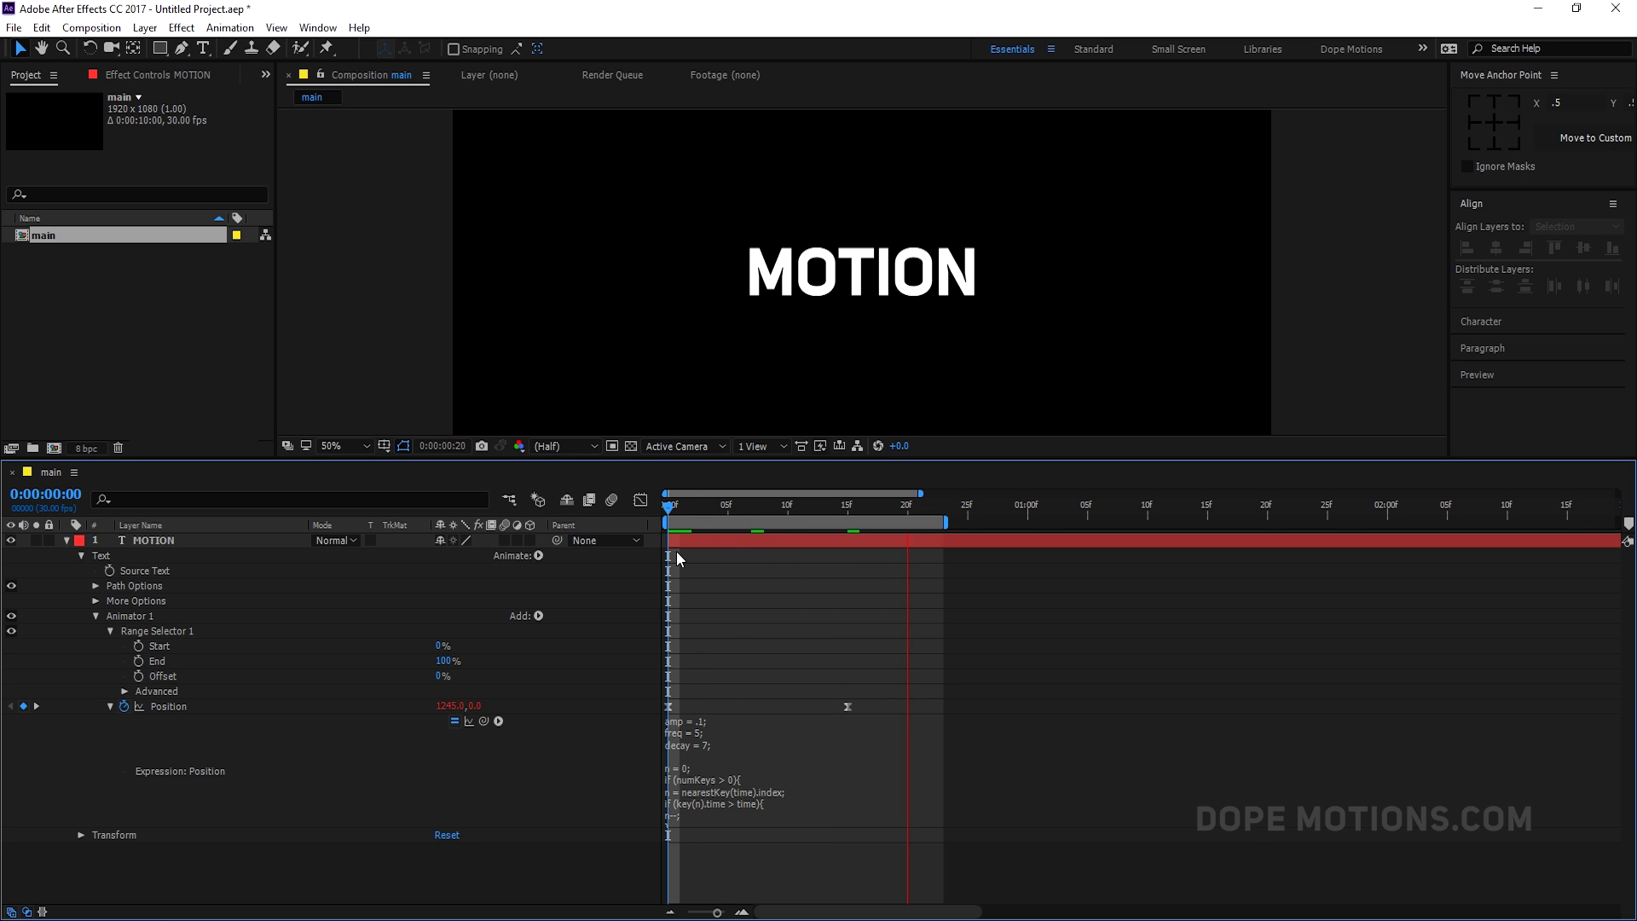
Extend the end of the work area to about 0:00:01:02 and preview the complete bounce.
{"action": "left_click", "coordinate": [969, 513]}
{"action": "left_click", "coordinate": [1055, 514]}
{"action": "key", "text": "n"}
{"action": "key", "text": "space"}
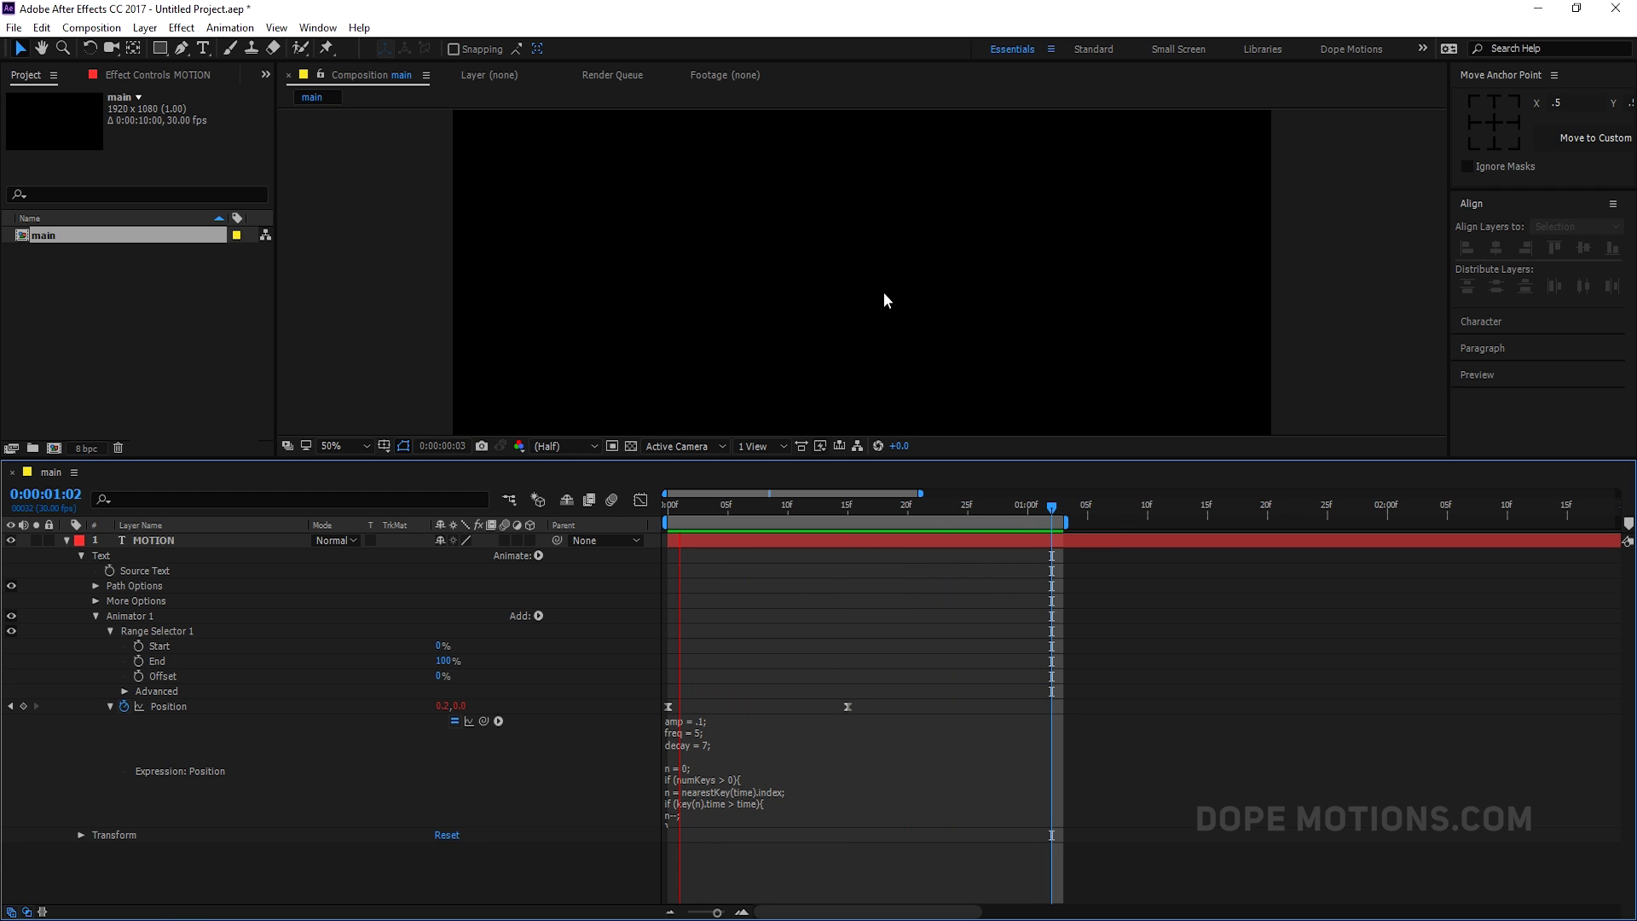
Try an amp value of .8 in the Position bounce expression and watch the looped preview.
{"action": "left_click", "coordinate": [705, 720]}
{"action": "left_click", "coordinate": [704, 721]}
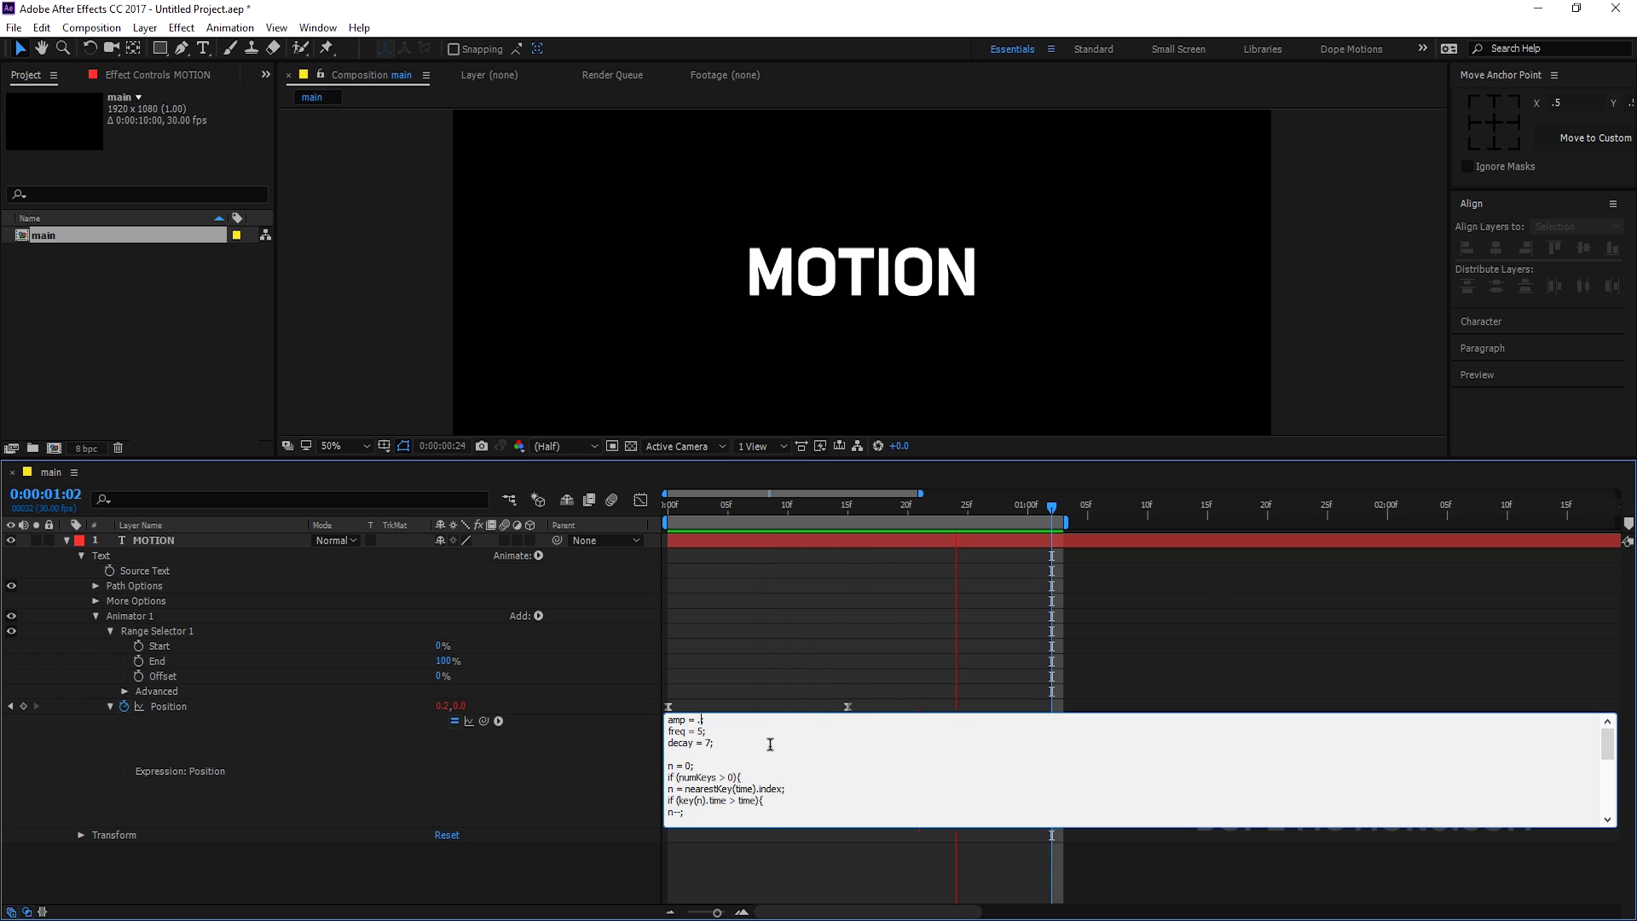
{"action": "type", "text": "8"}
{"action": "left_click", "coordinate": [796, 664]}
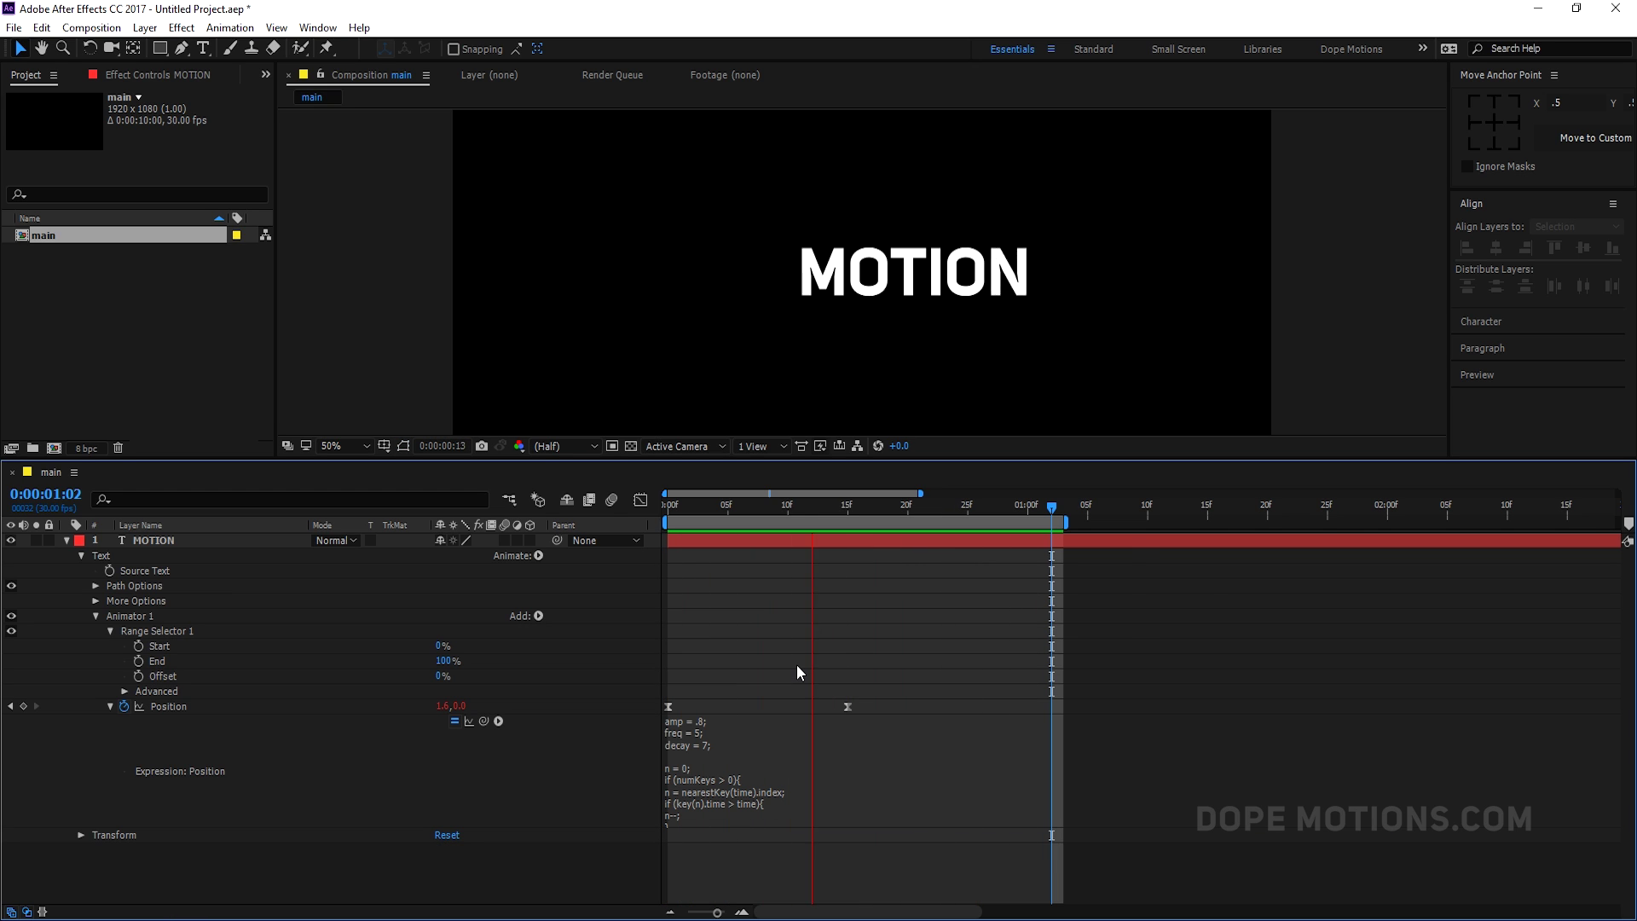
Set amp to .2 in the Position bounce expression and watch the looped preview.
{"action": "left_click", "coordinate": [701, 730]}
{"action": "left_click", "coordinate": [703, 720]}
{"action": "key", "text": "BackSpace"}
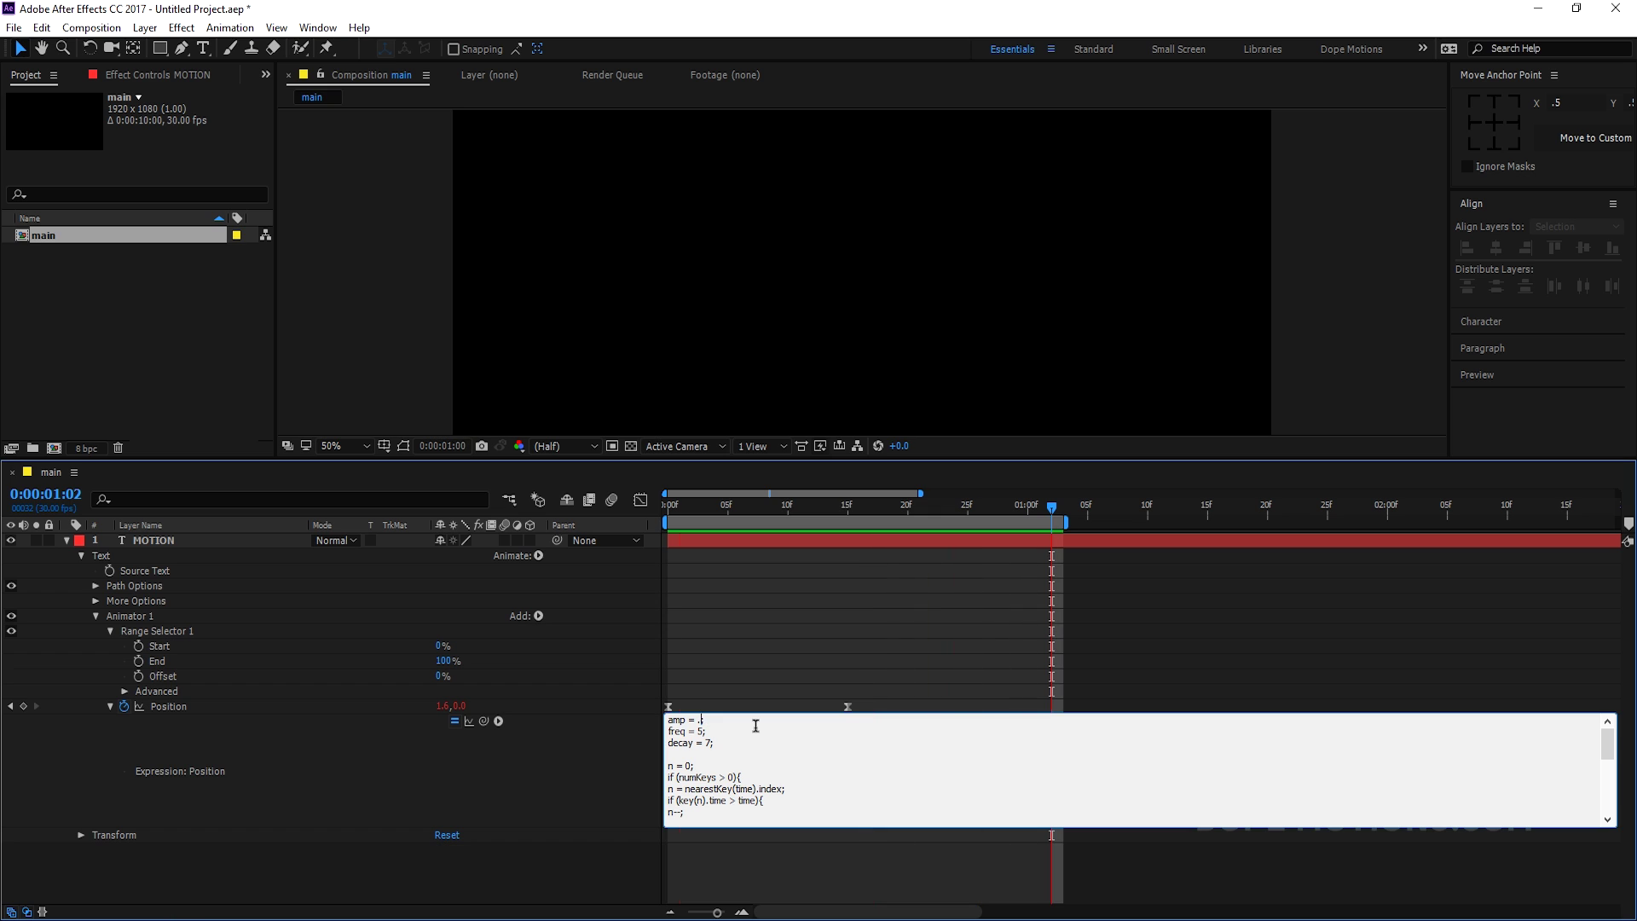
{"action": "type", "text": "2"}
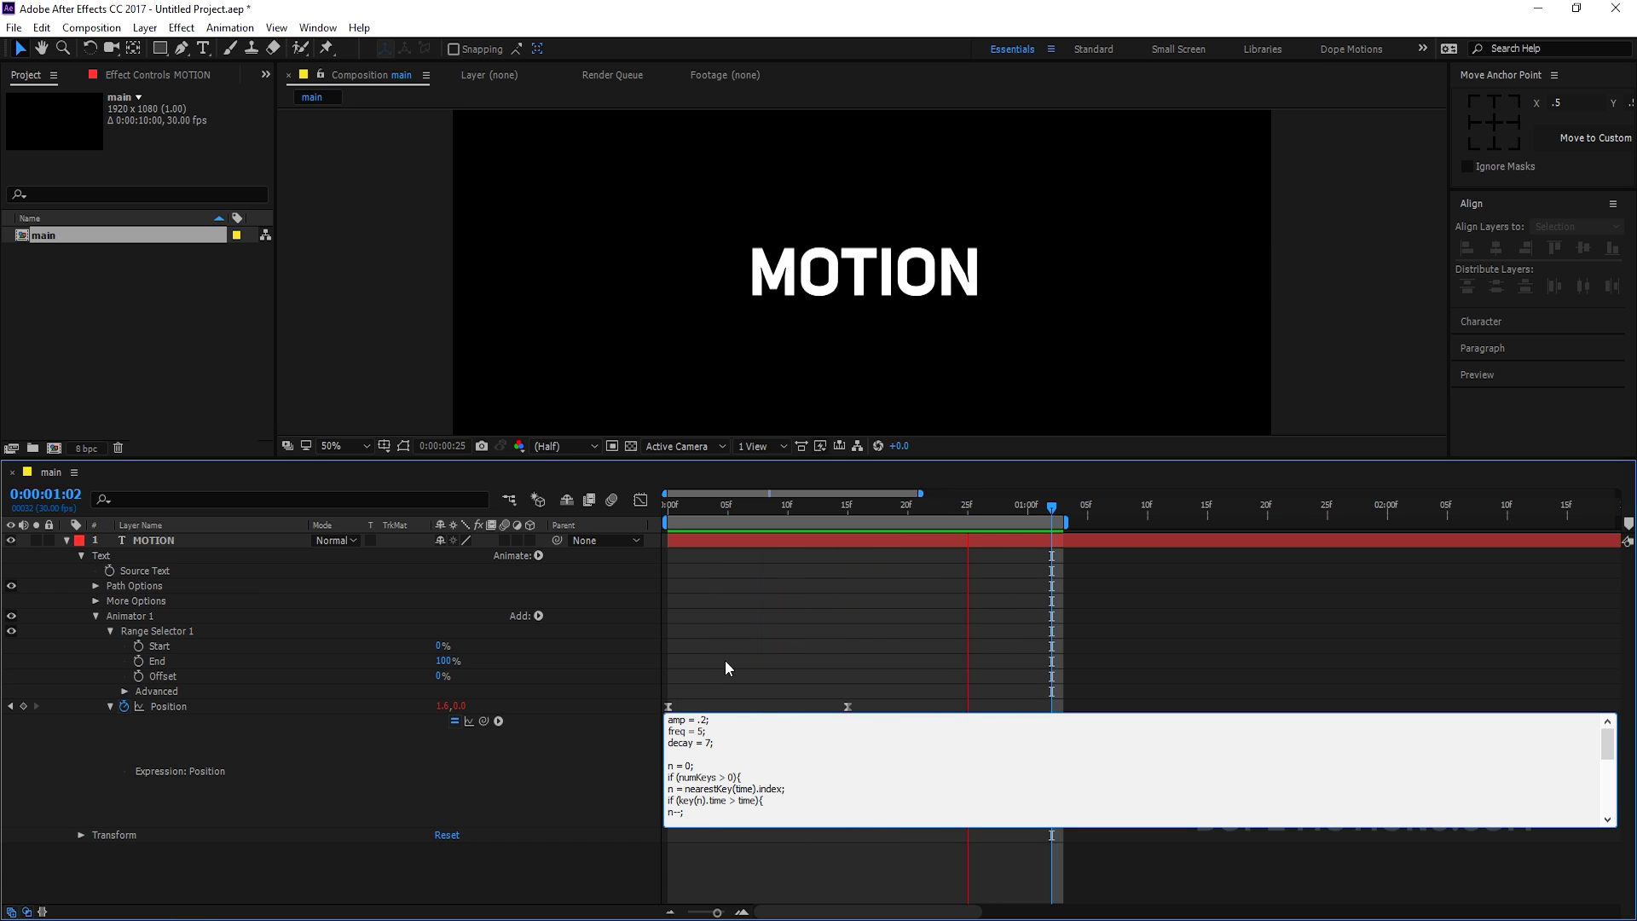
{"action": "left_click", "coordinate": [725, 663]}
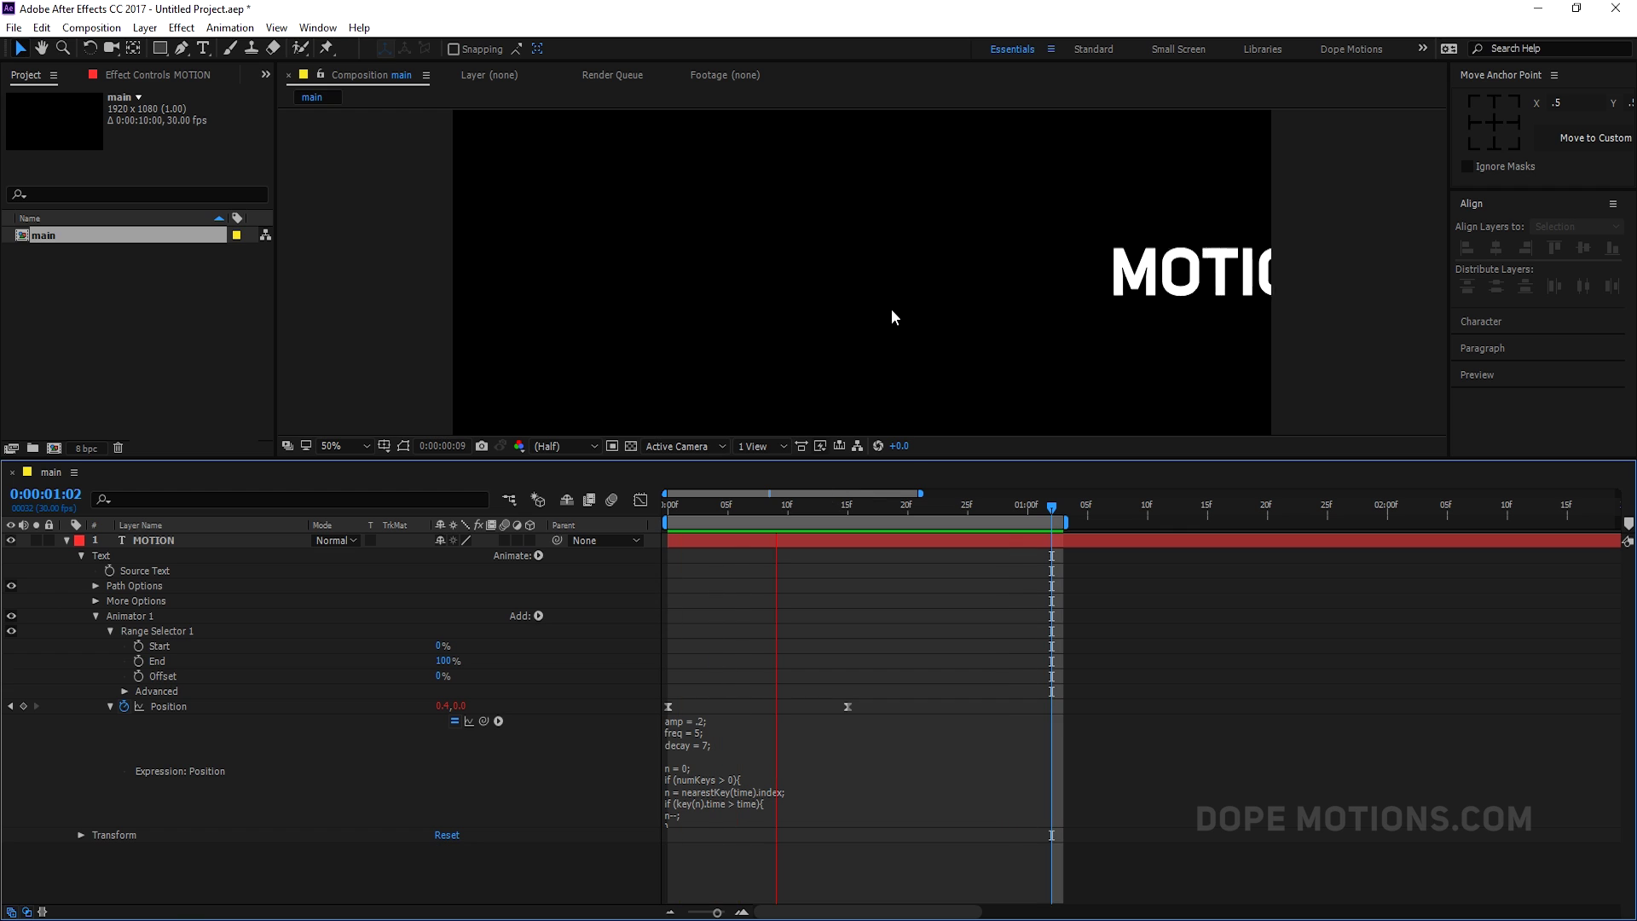
Try a freq value of 10 in the Position bounce expression and watch the looped preview.
{"action": "left_click", "coordinate": [699, 735]}
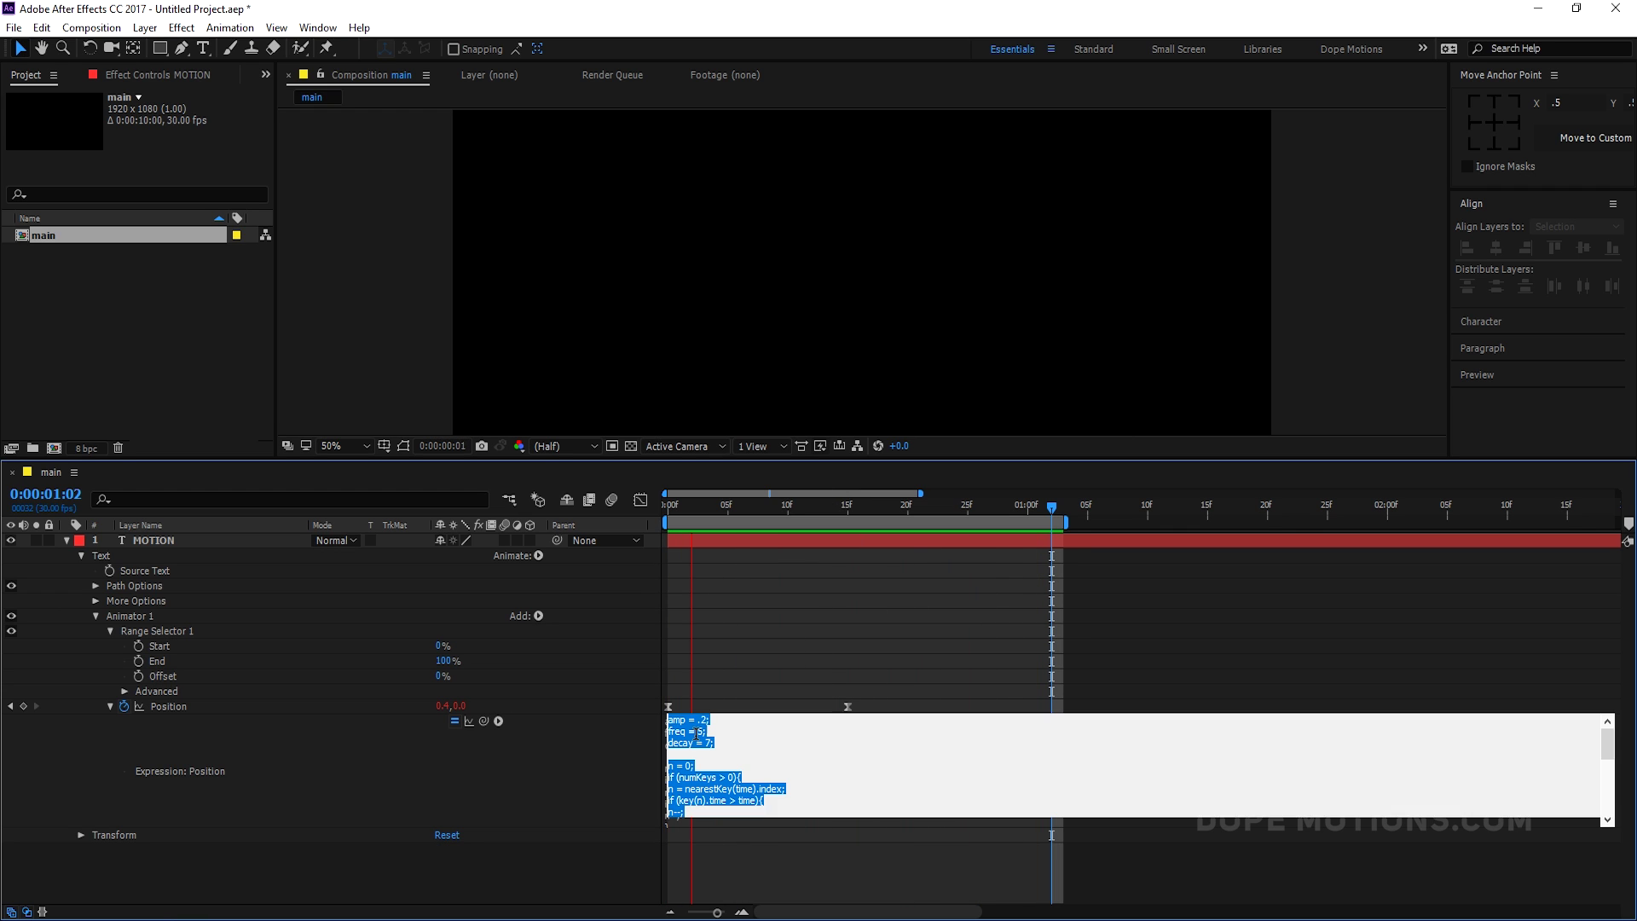
{"action": "left_click", "coordinate": [704, 731]}
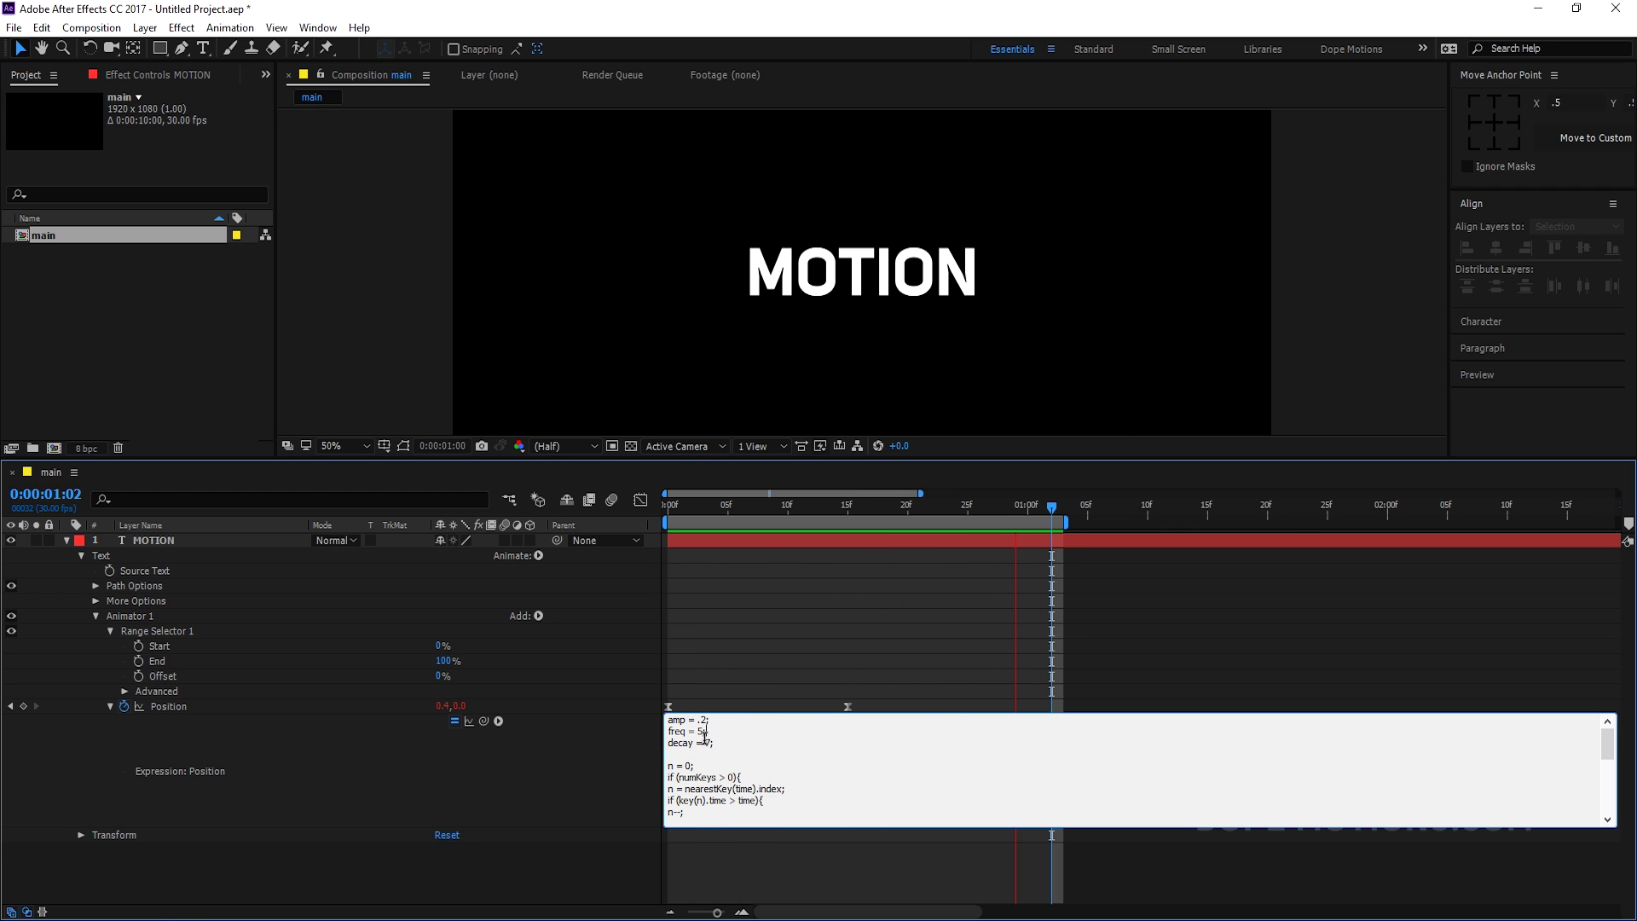
{"action": "key", "text": "BackSpace"}
{"action": "key", "text": "BackSpace"}
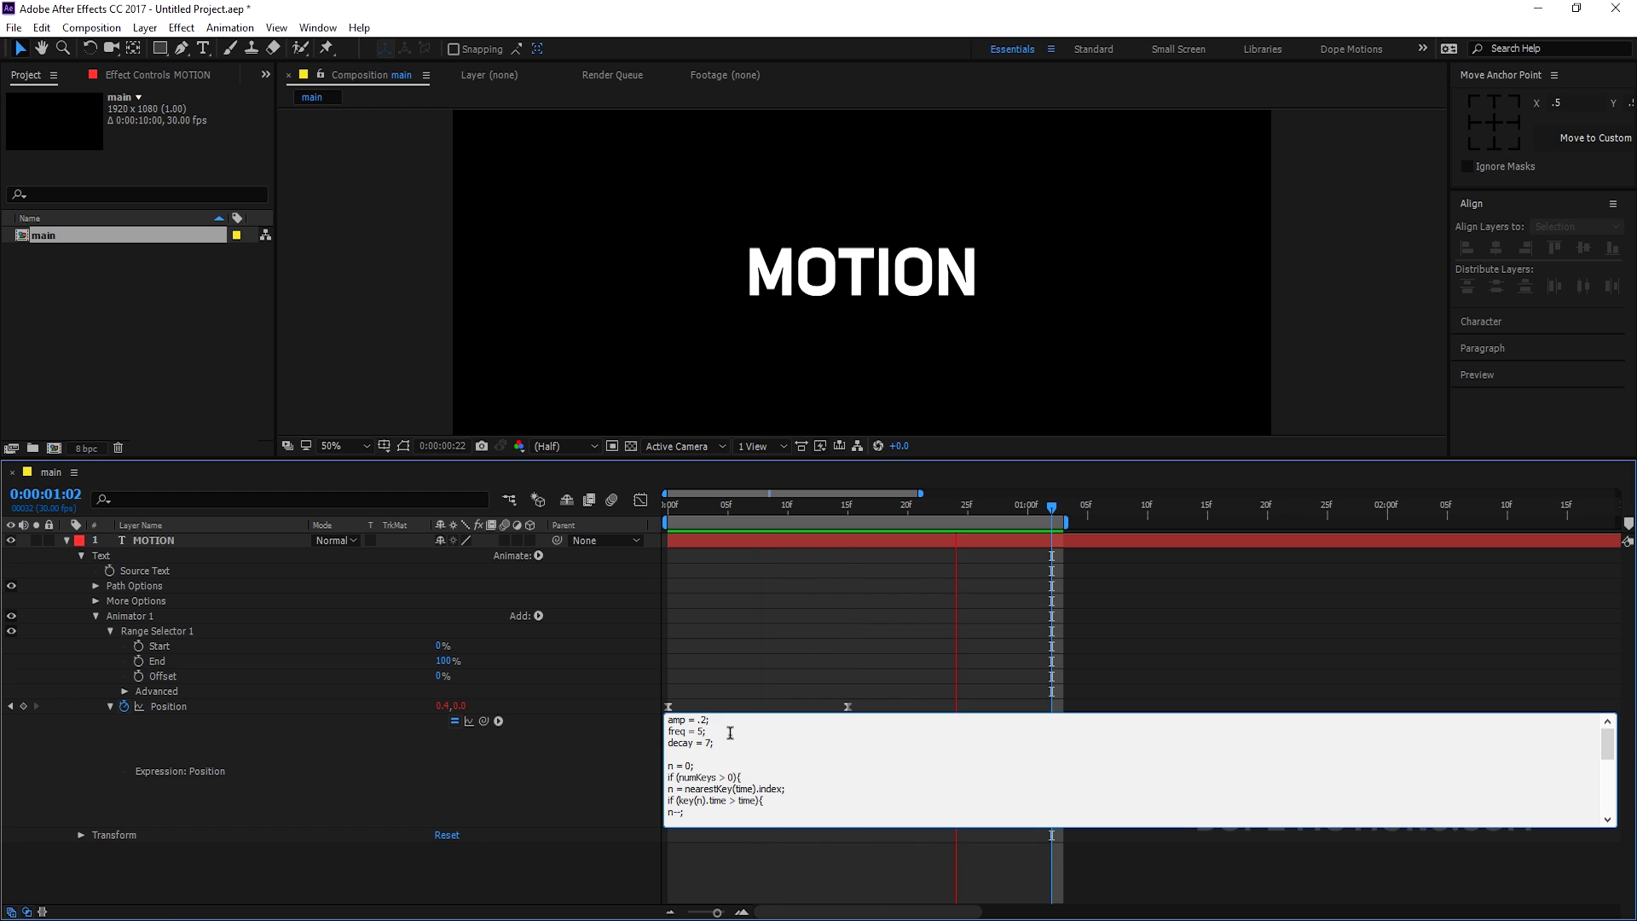
{"action": "type", "text": "10;"}
{"action": "left_click", "coordinate": [755, 674]}
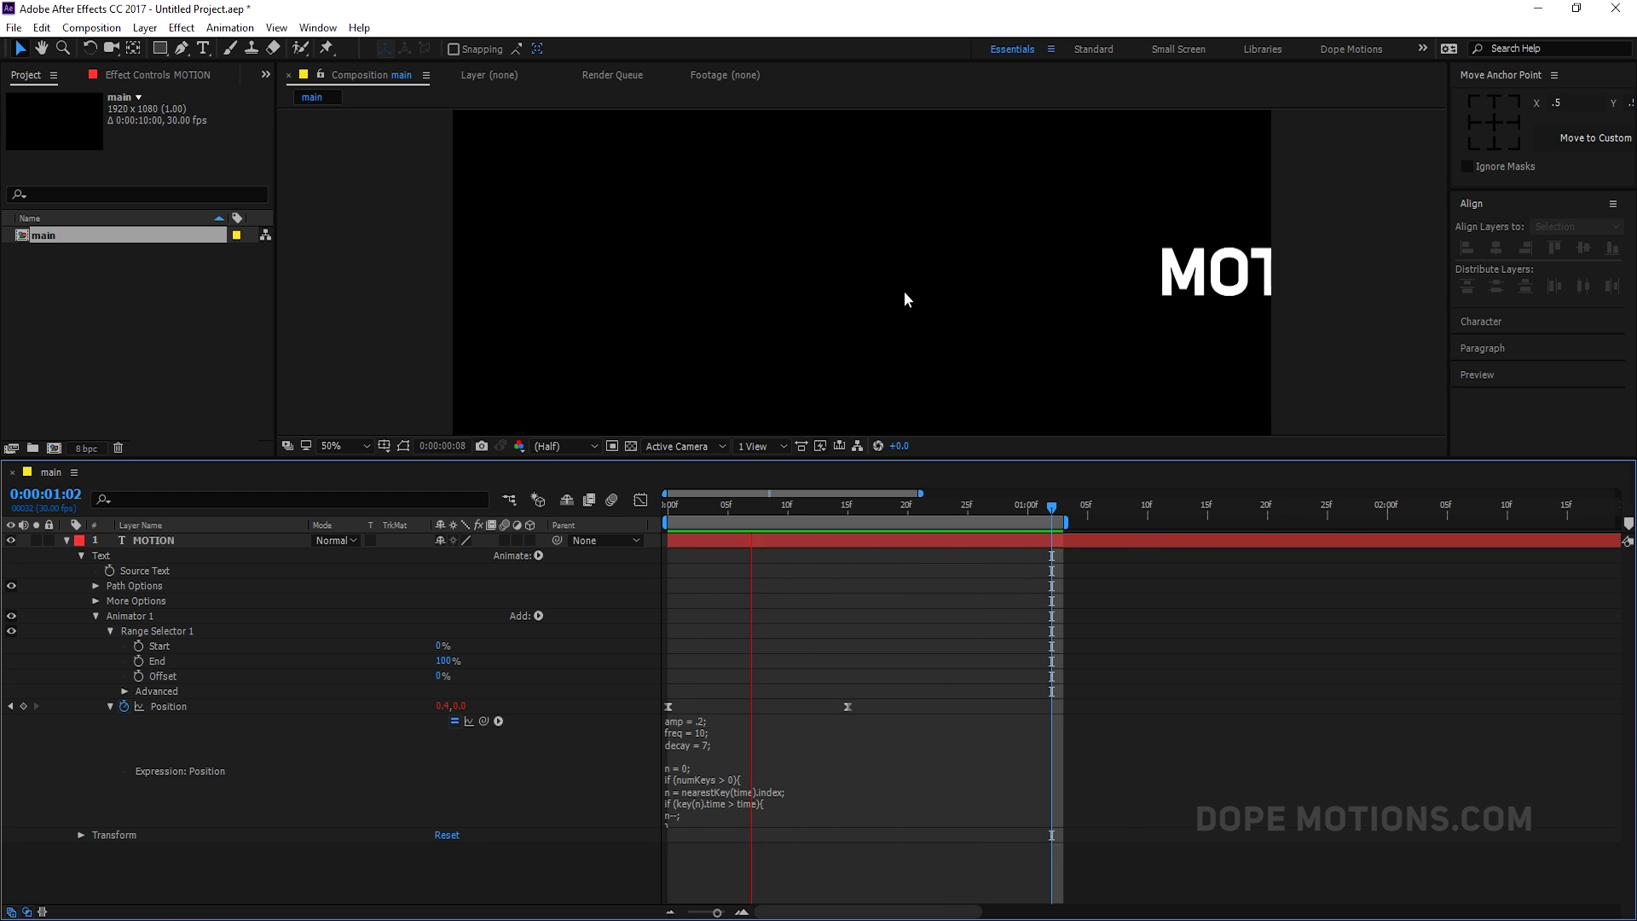
Set freq back to 5 in the Position bounce expression and apply it.
{"action": "left_click", "coordinate": [708, 734]}
{"action": "left_click", "coordinate": [749, 740]}
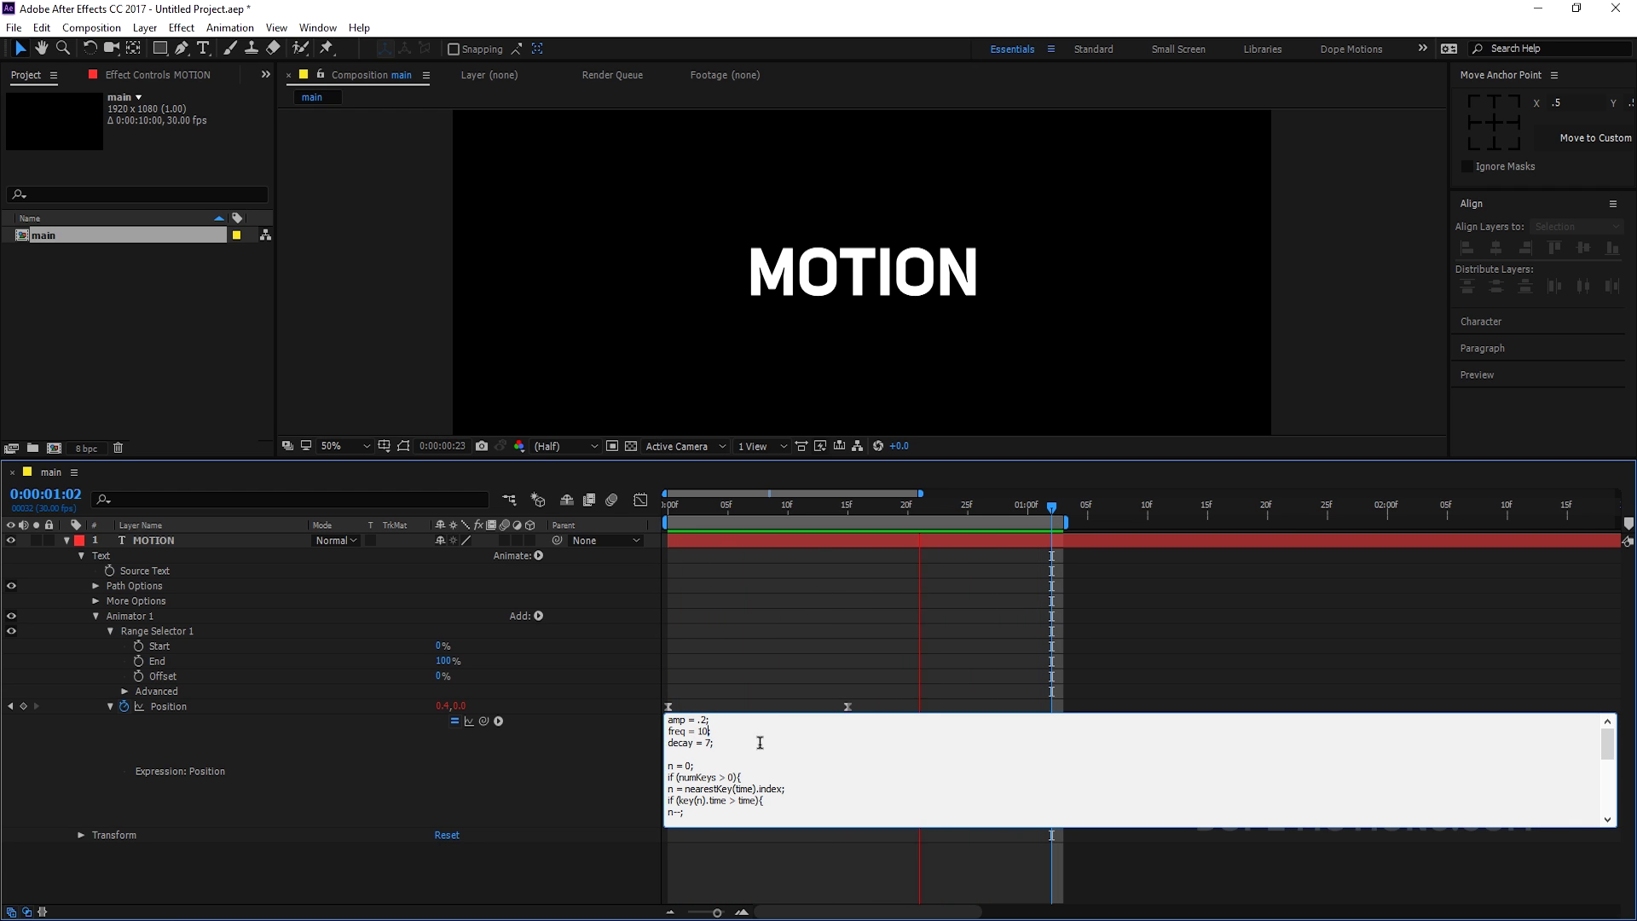
{"action": "key", "text": "Up"}
{"action": "key", "text": "BackSpace"}
{"action": "key", "text": "BackSpace"}
{"action": "type", "text": "5"}
{"action": "left_click", "coordinate": [811, 660]}
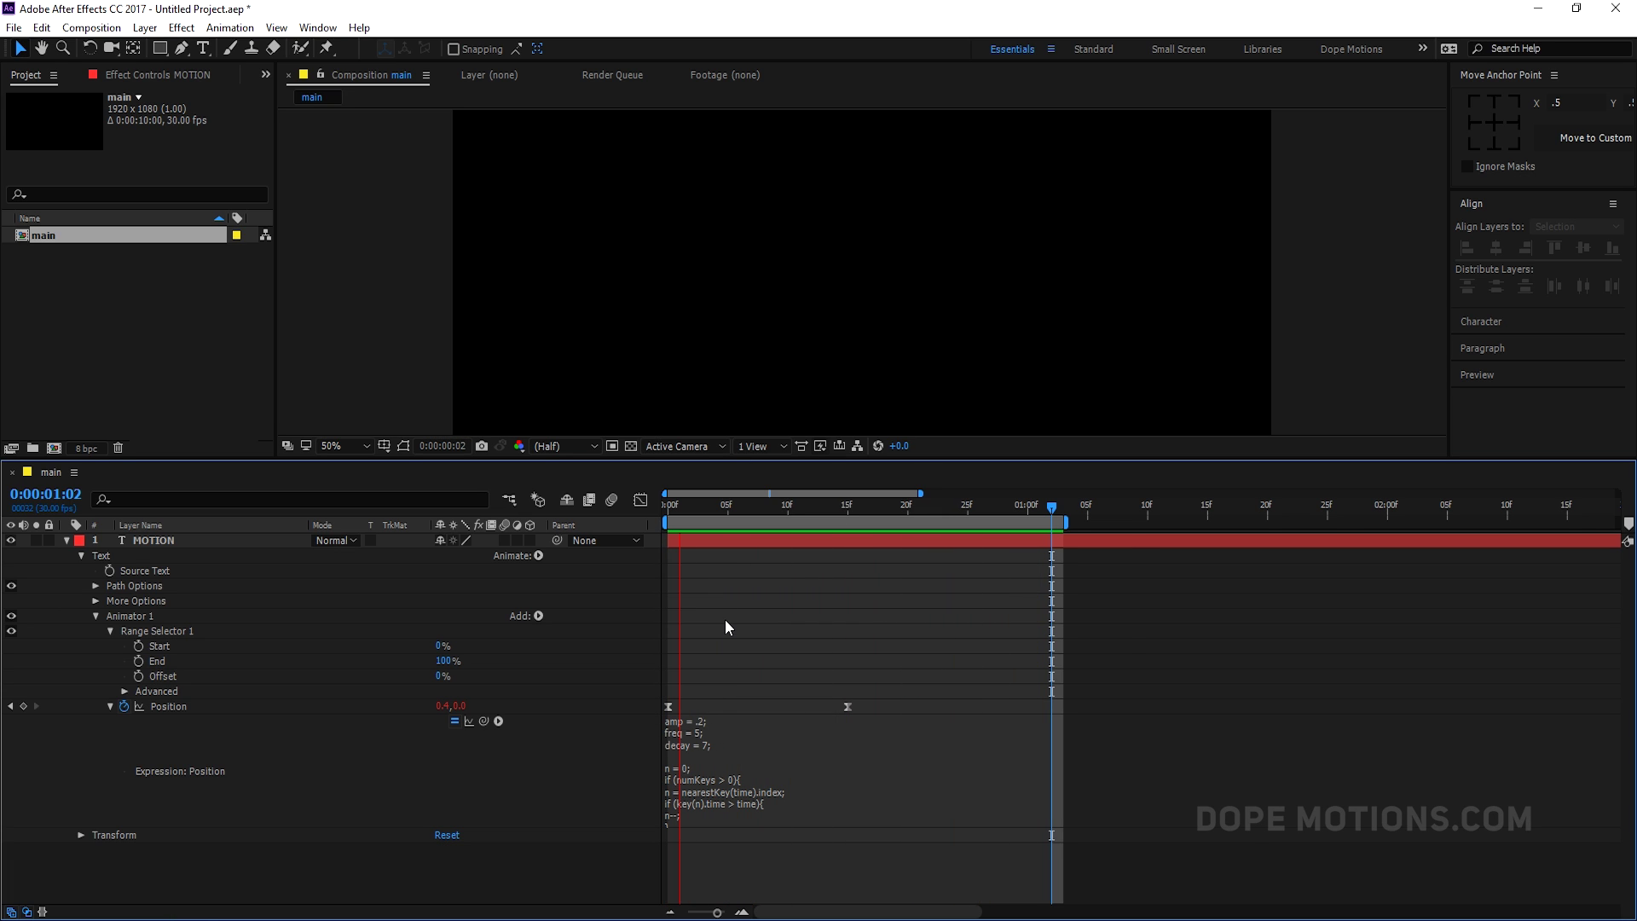
Move the playhead to 0:00:01:00, collapse the MOTION layer's properties, and reduce the timeline area's height.
{"action": "left_click", "coordinate": [96, 616]}
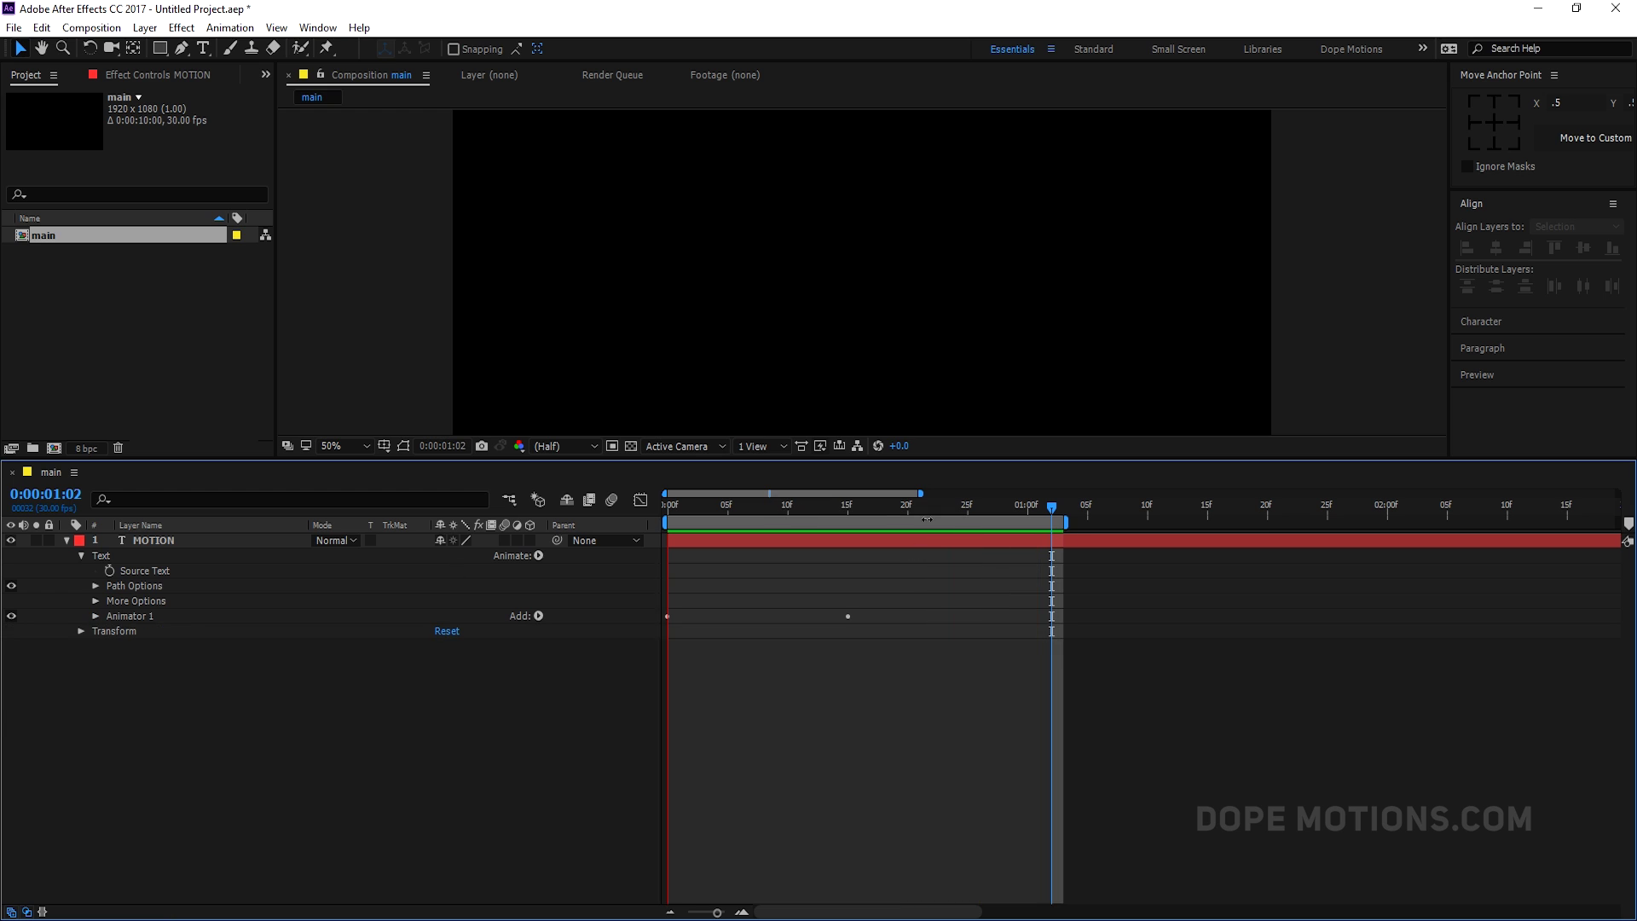
{"action": "left_click", "coordinate": [879, 510]}
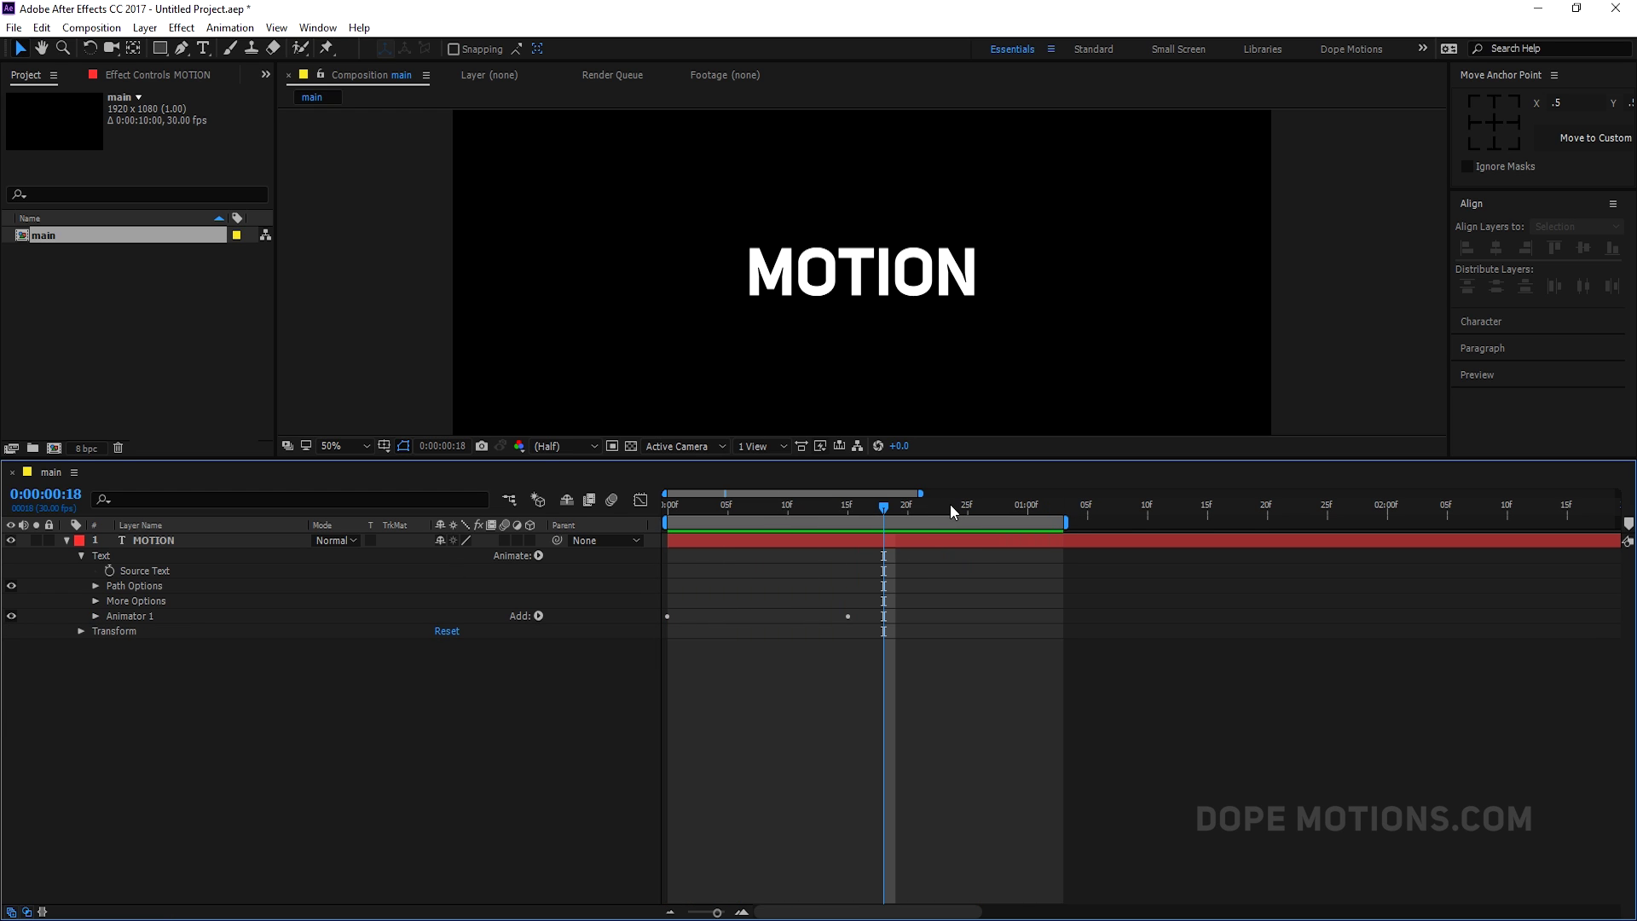
{"action": "left_click_drag", "start_coordinate": [964, 510], "coordinate": [1027, 540]}
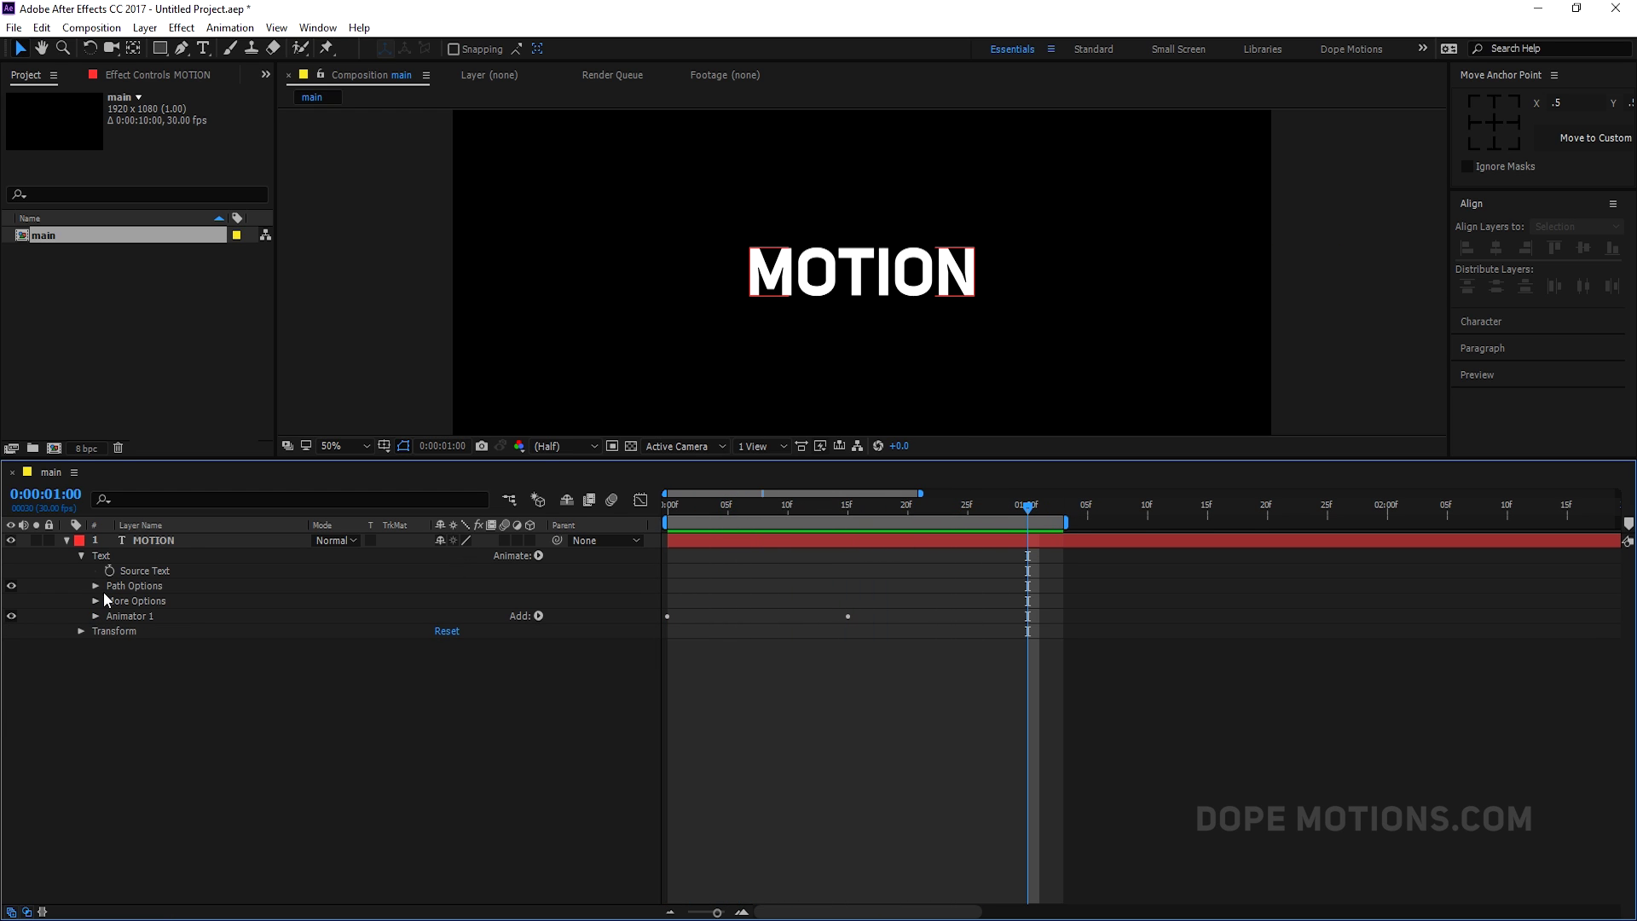
{"action": "left_click", "coordinate": [66, 540]}
{"action": "left_click_drag", "start_coordinate": [217, 461], "coordinate": [219, 553]}
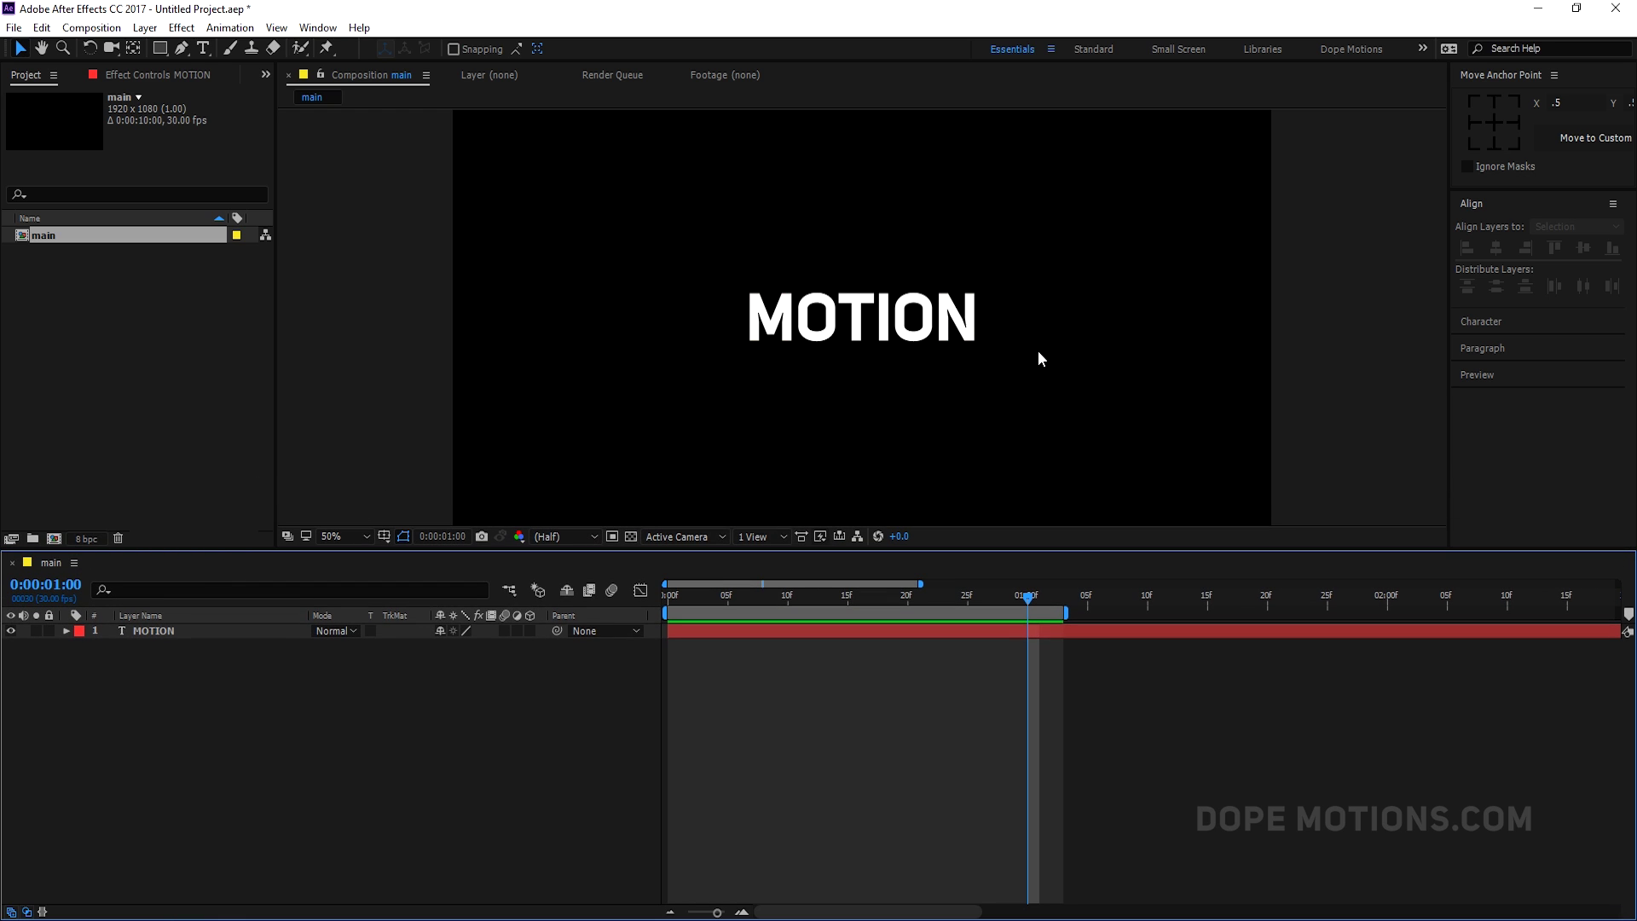
Make the MOTION layer 3D, duplicate it, and place the duplicate beneath the original in the layer stack.
{"action": "left_click", "coordinate": [187, 633]}
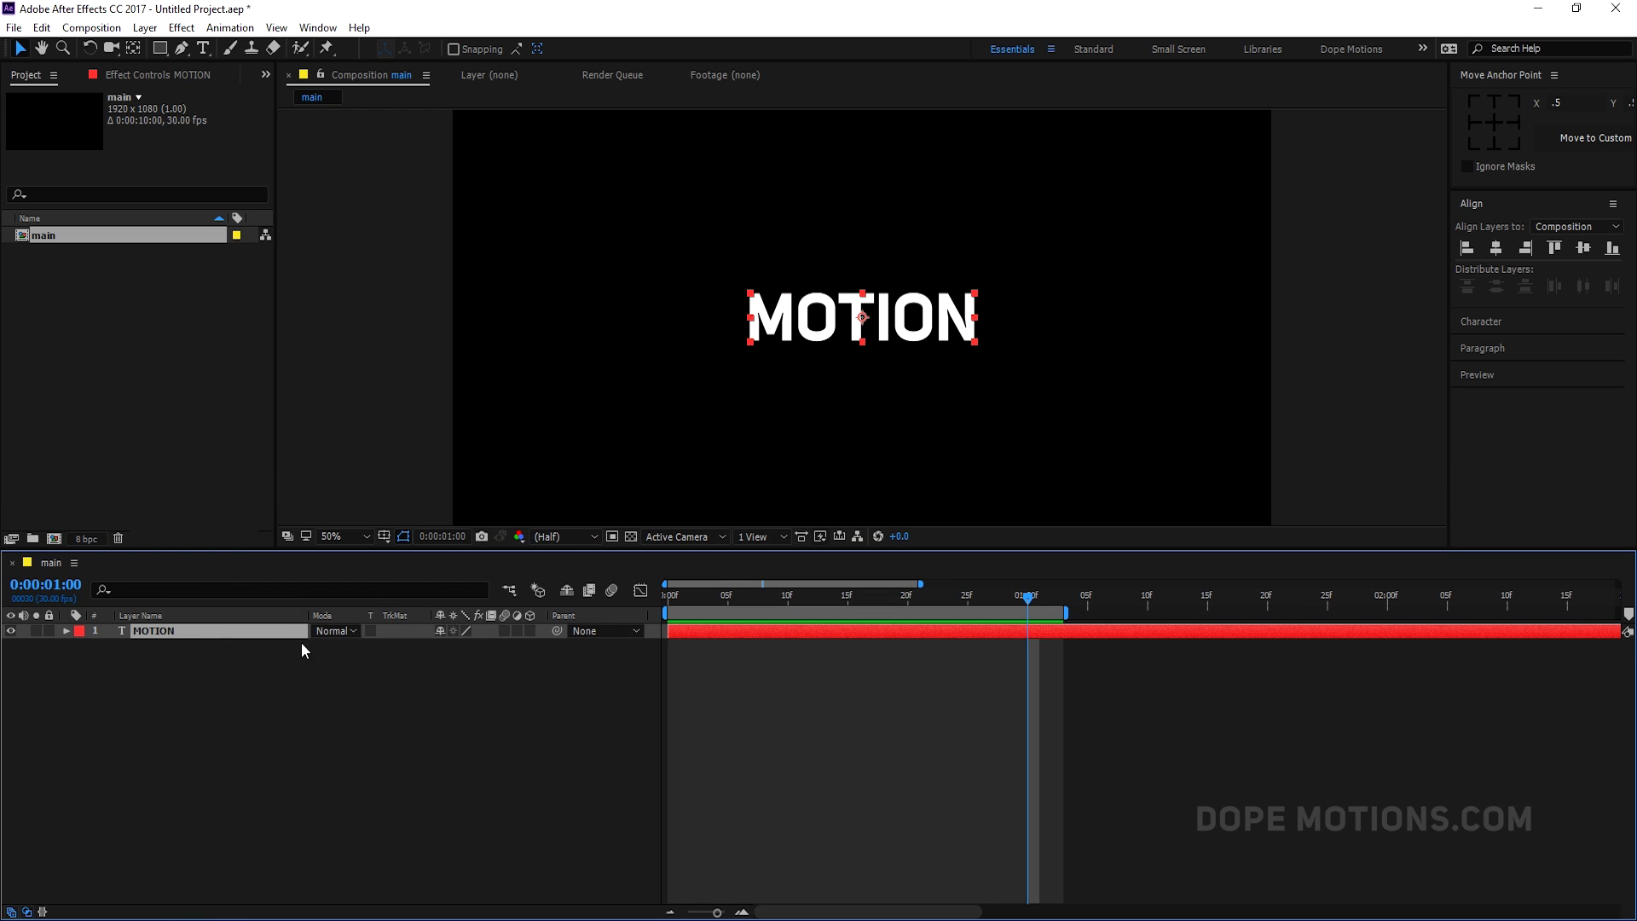
{"action": "left_click", "coordinate": [530, 631]}
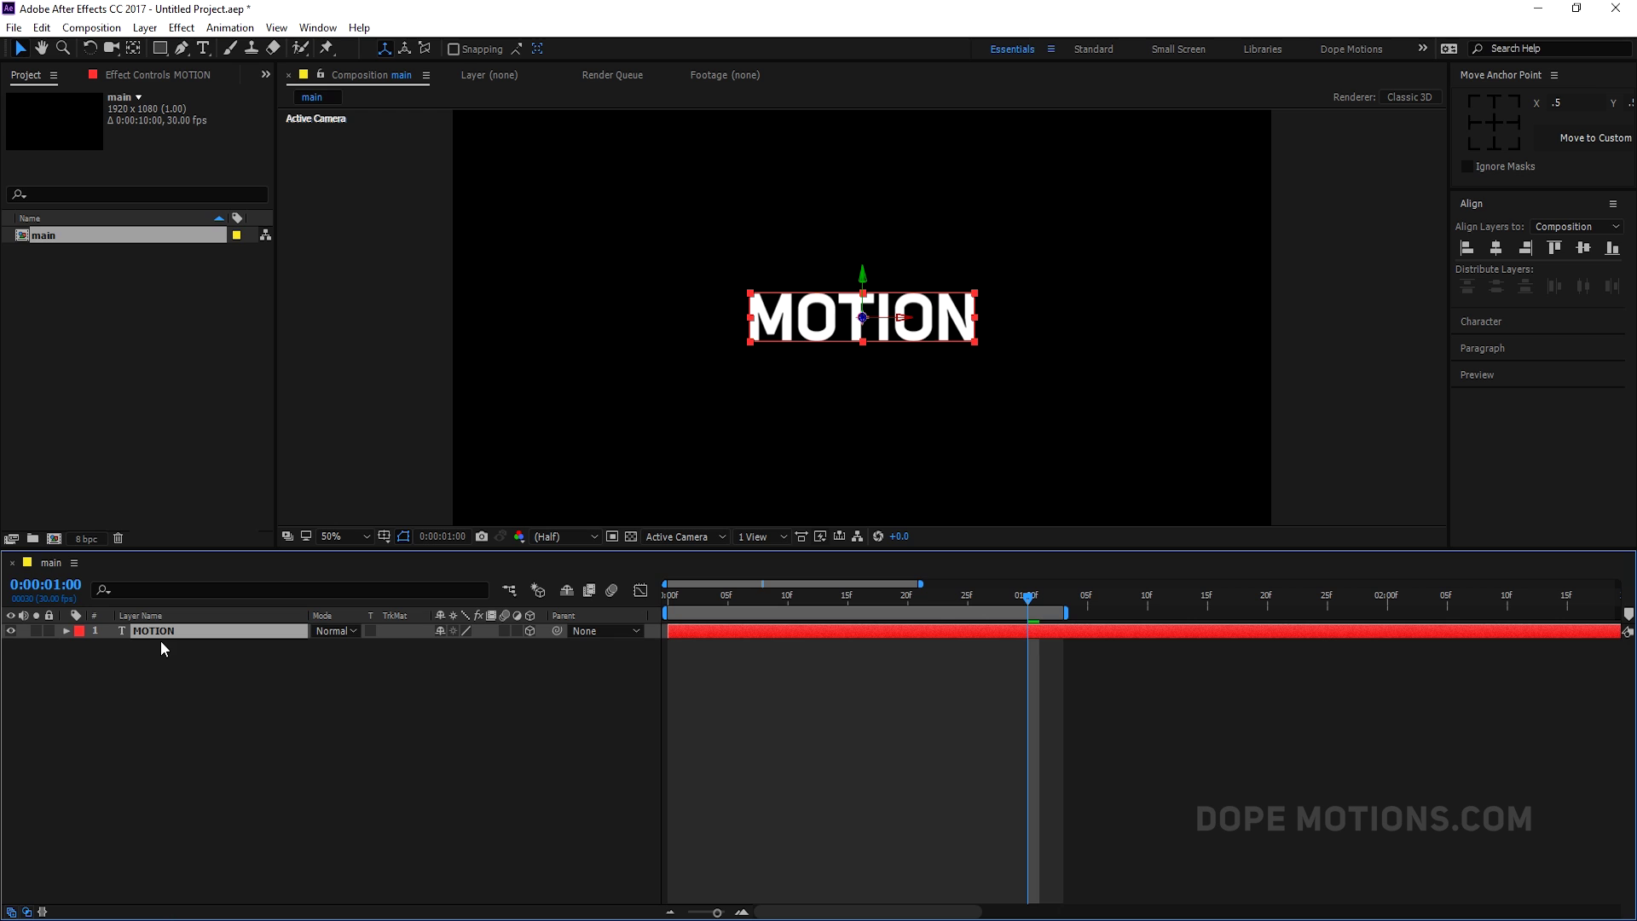
{"action": "key", "text": "ctrl+d"}
{"action": "left_click_drag", "start_coordinate": [161, 631], "coordinate": [157, 713]}
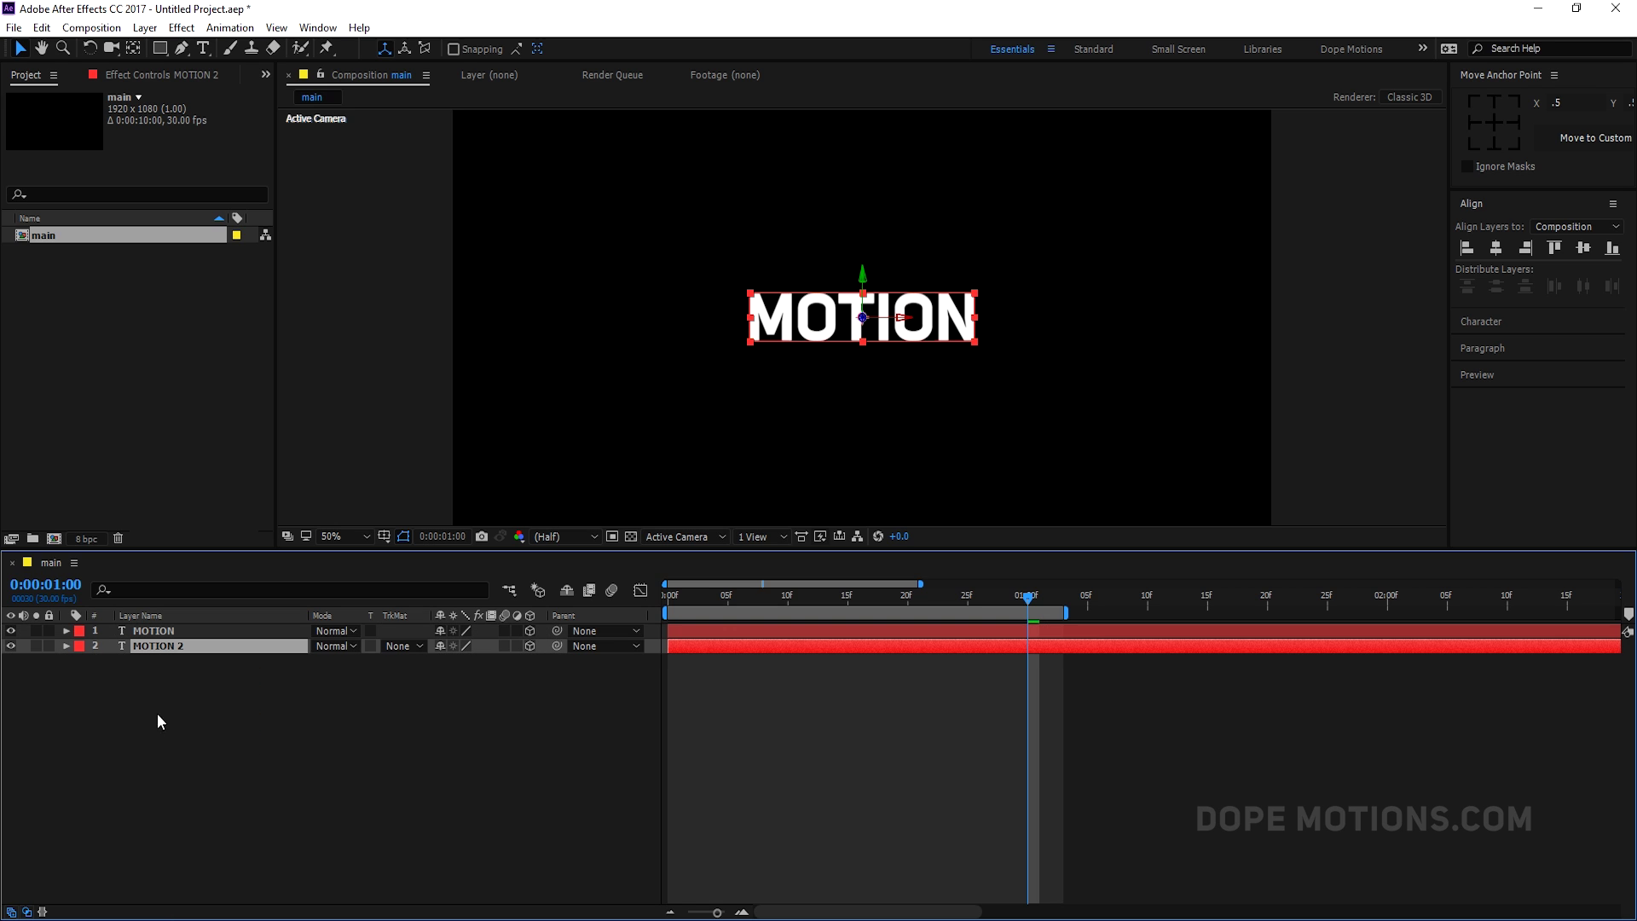
Replace the duplicate layer's text with GRAPHICS.
{"action": "double_click", "coordinate": [154, 648]}
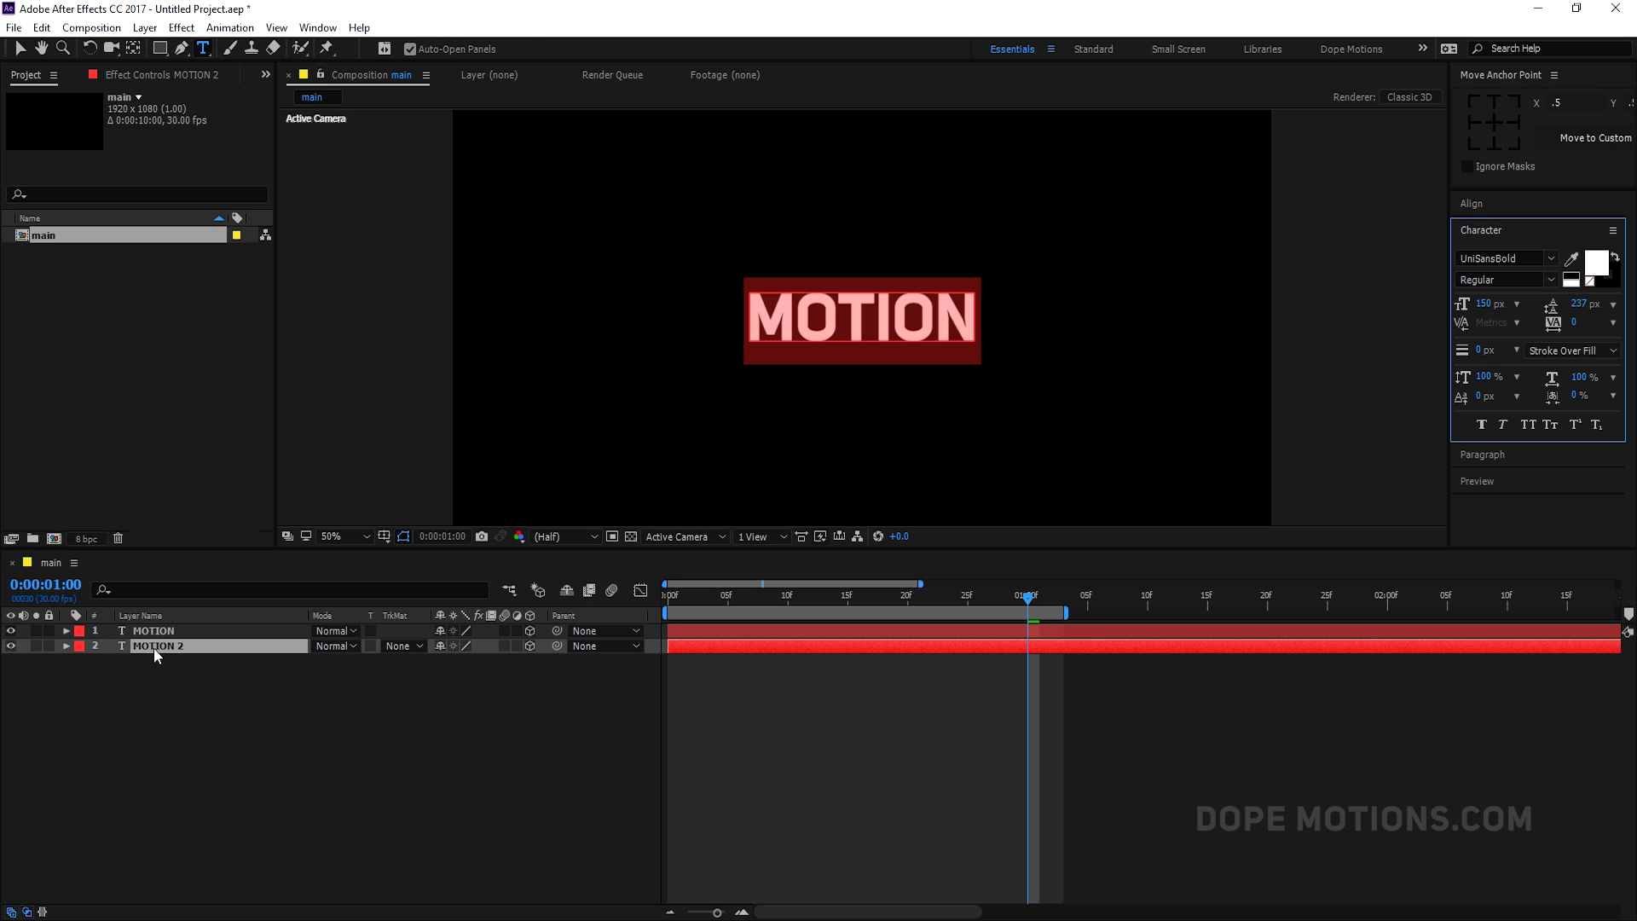
{"action": "type", "text": "GRAP"}
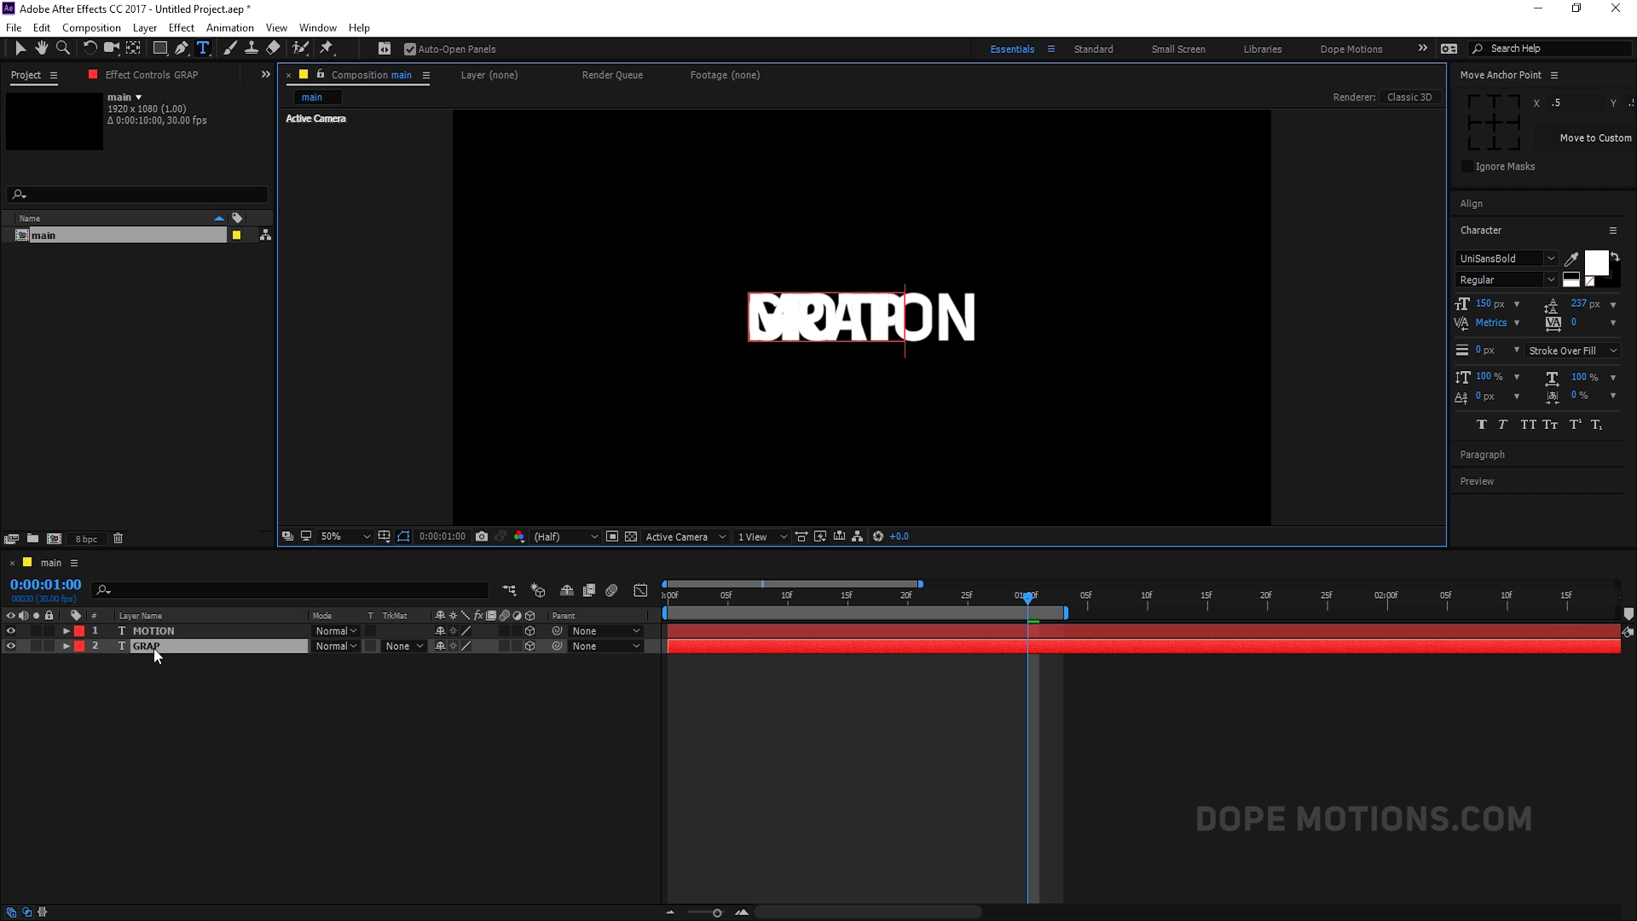
{"action": "type", "text": "HICS"}
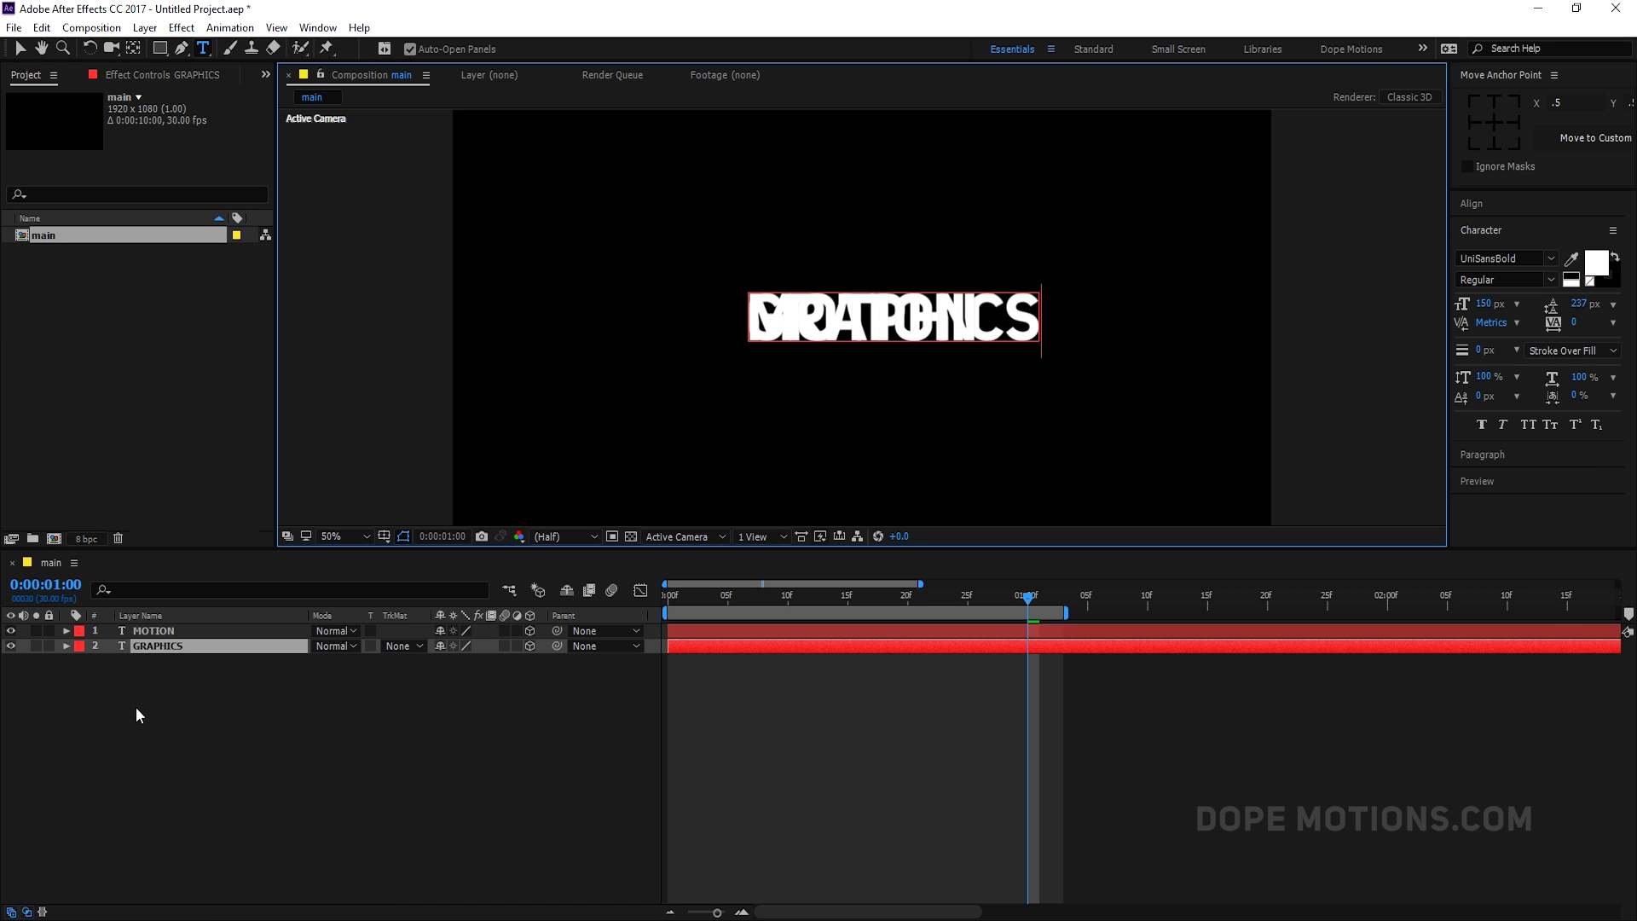
{"action": "left_click", "coordinate": [139, 714]}
Move the GRAPHICS text straight down along its Y axis so it sits directly under the word MOTION.
{"action": "left_click", "coordinate": [157, 646]}
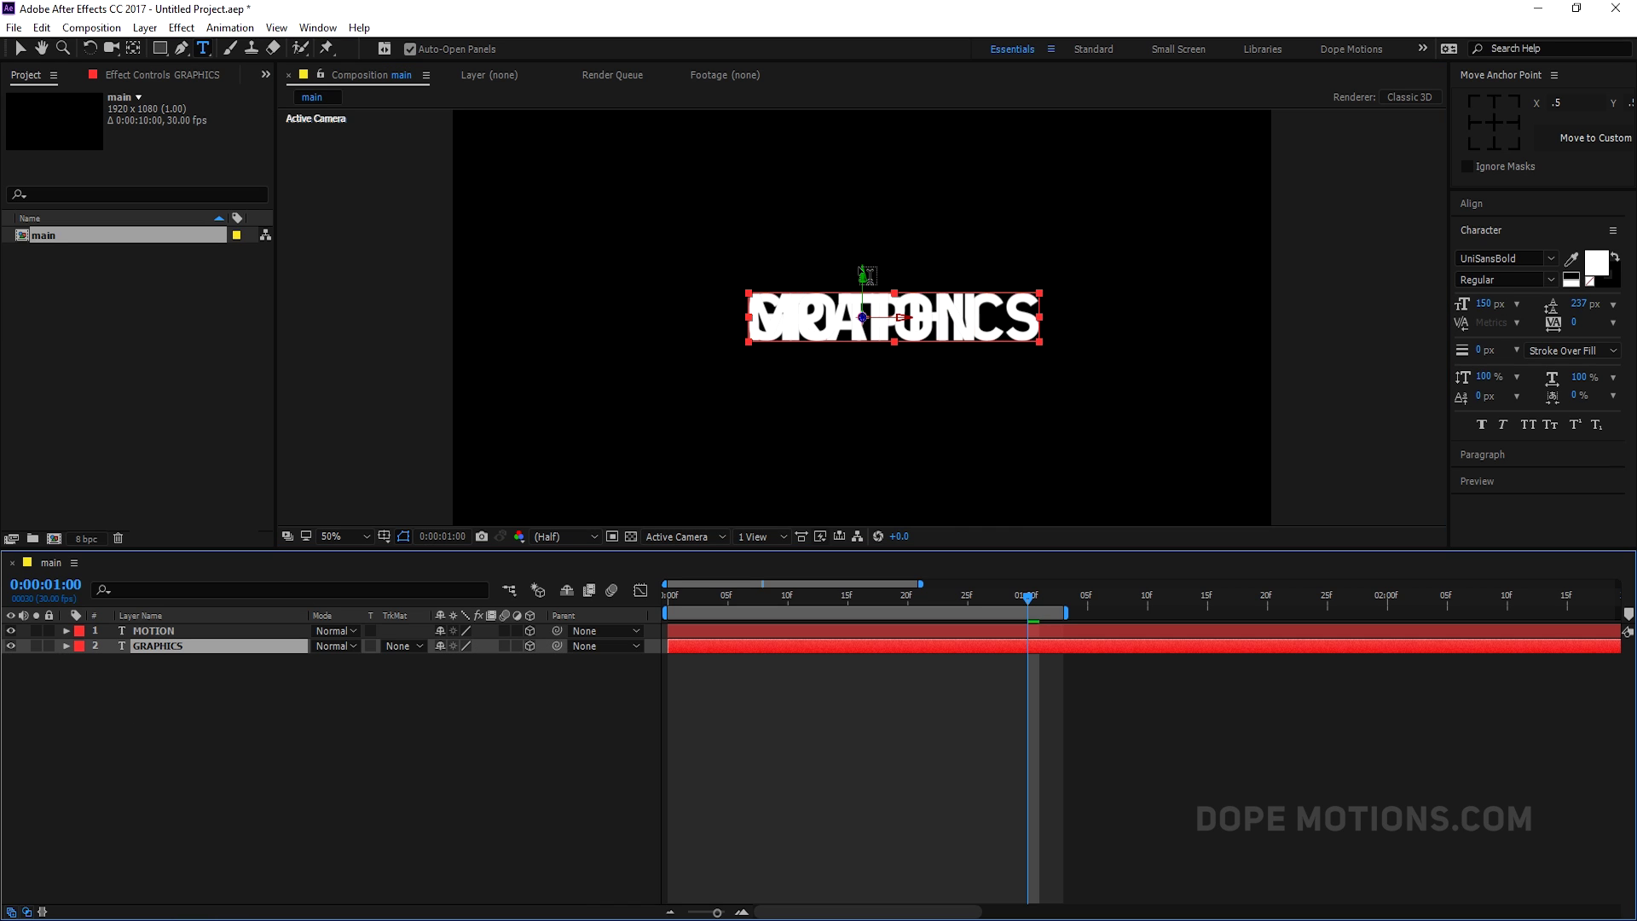
{"action": "key", "text": "v"}
{"action": "left_click_drag", "start_coordinate": [859, 271], "coordinate": [862, 327]}
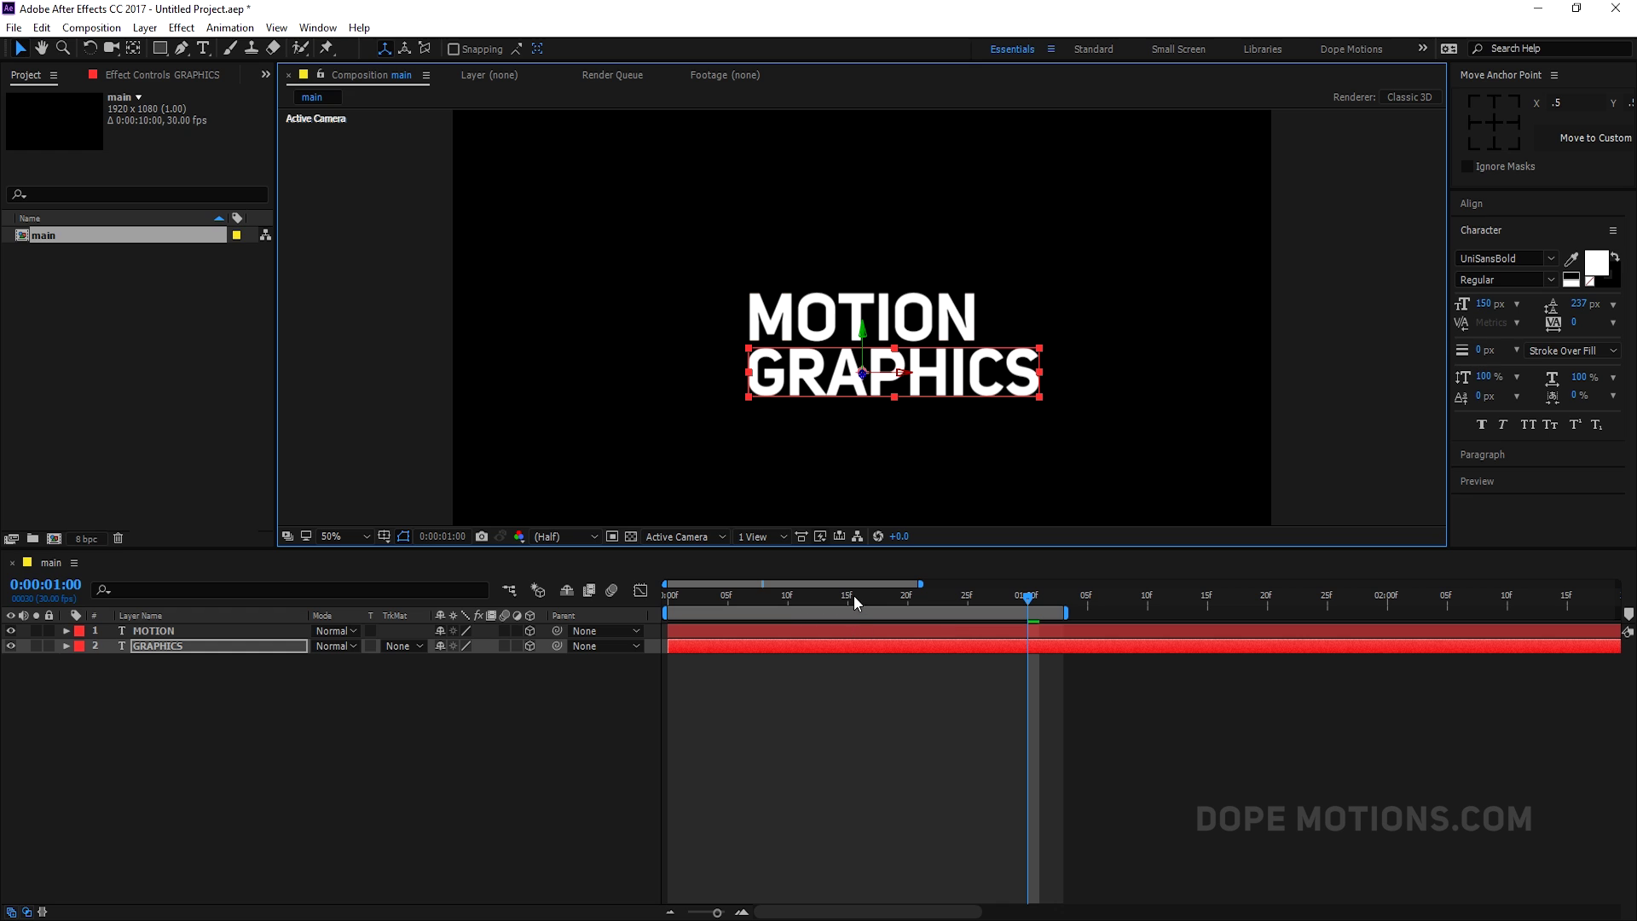
Change the GRAPHICS layer's font to UniSansRegular, trying UniSansSemiBold first.
{"action": "left_click_drag", "start_coordinate": [853, 595], "coordinate": [931, 607]}
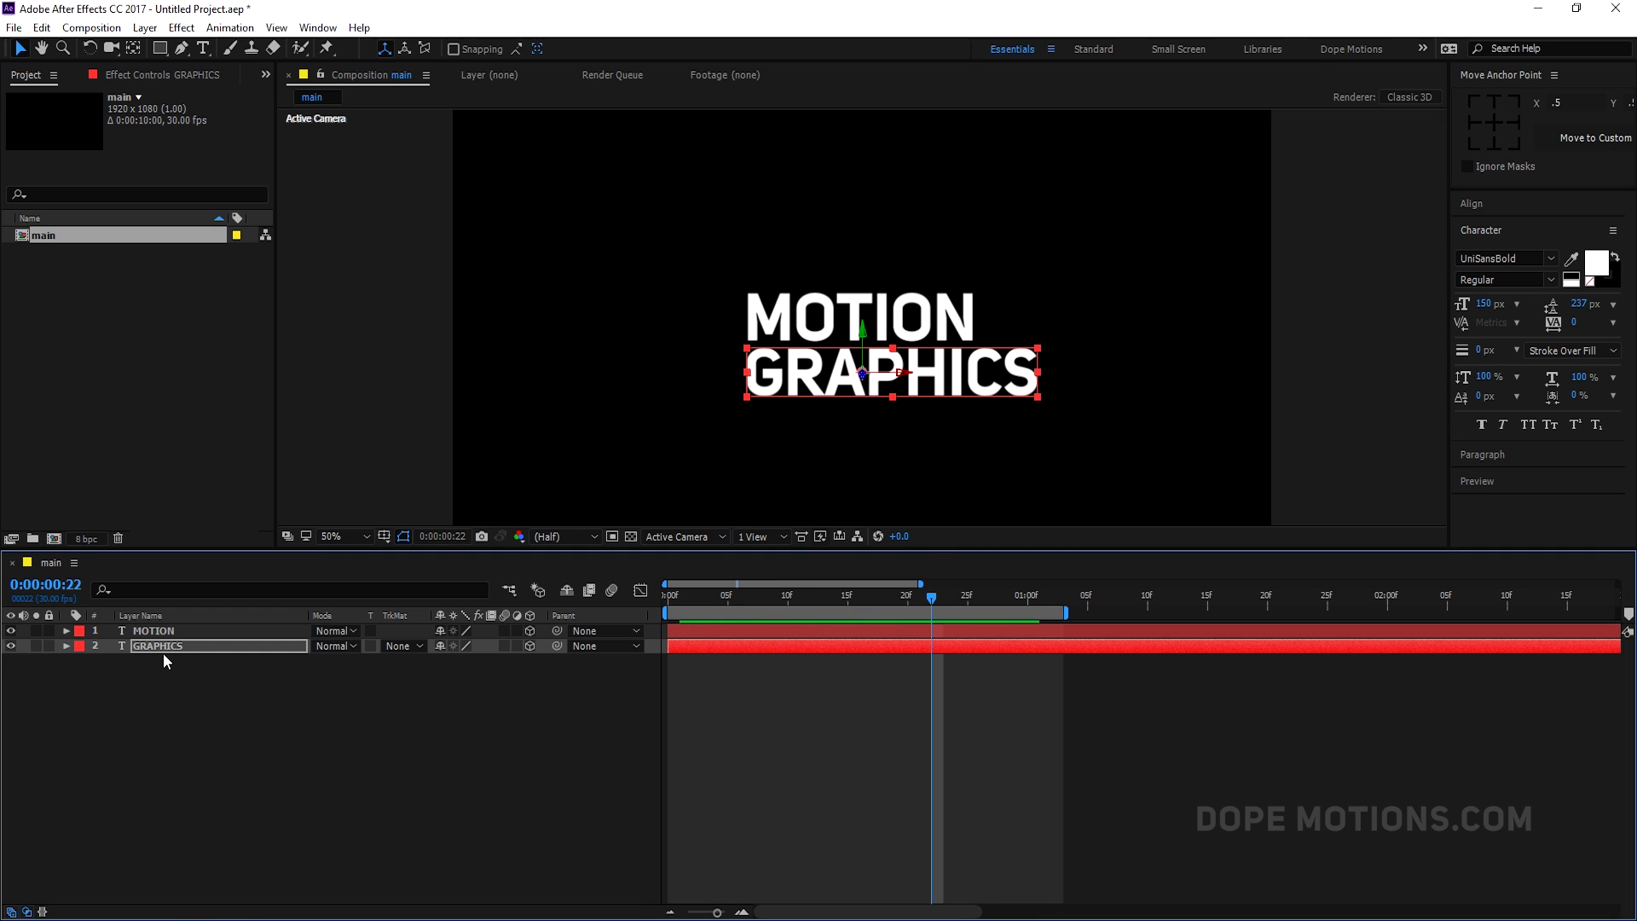
{"action": "left_click", "coordinate": [207, 649]}
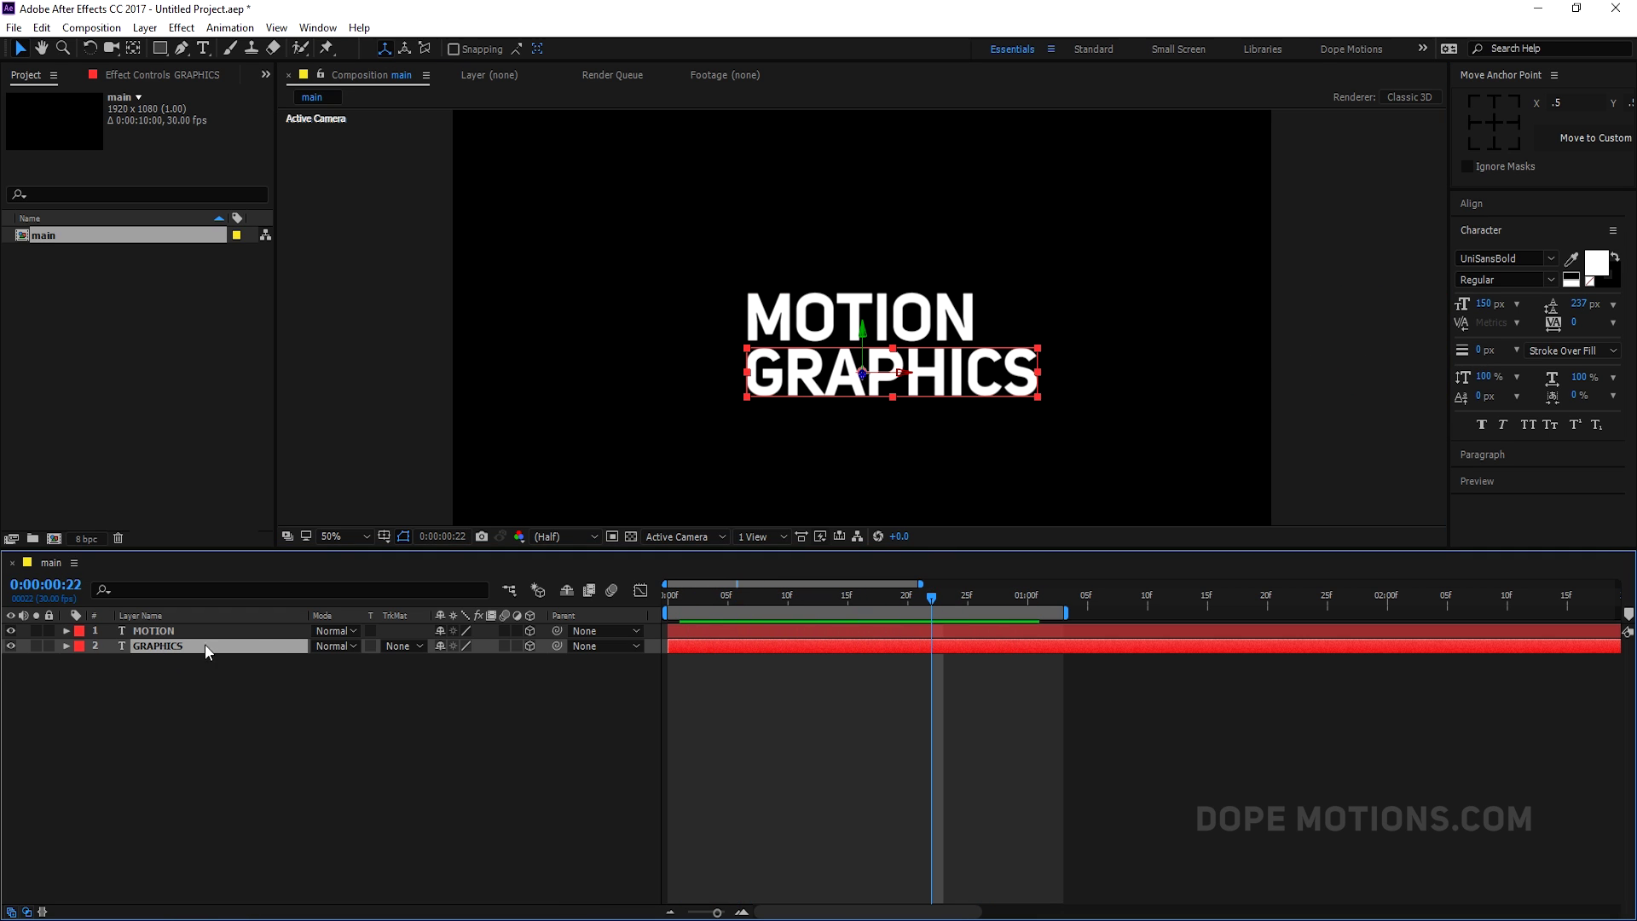
{"action": "left_click", "coordinate": [1550, 259]}
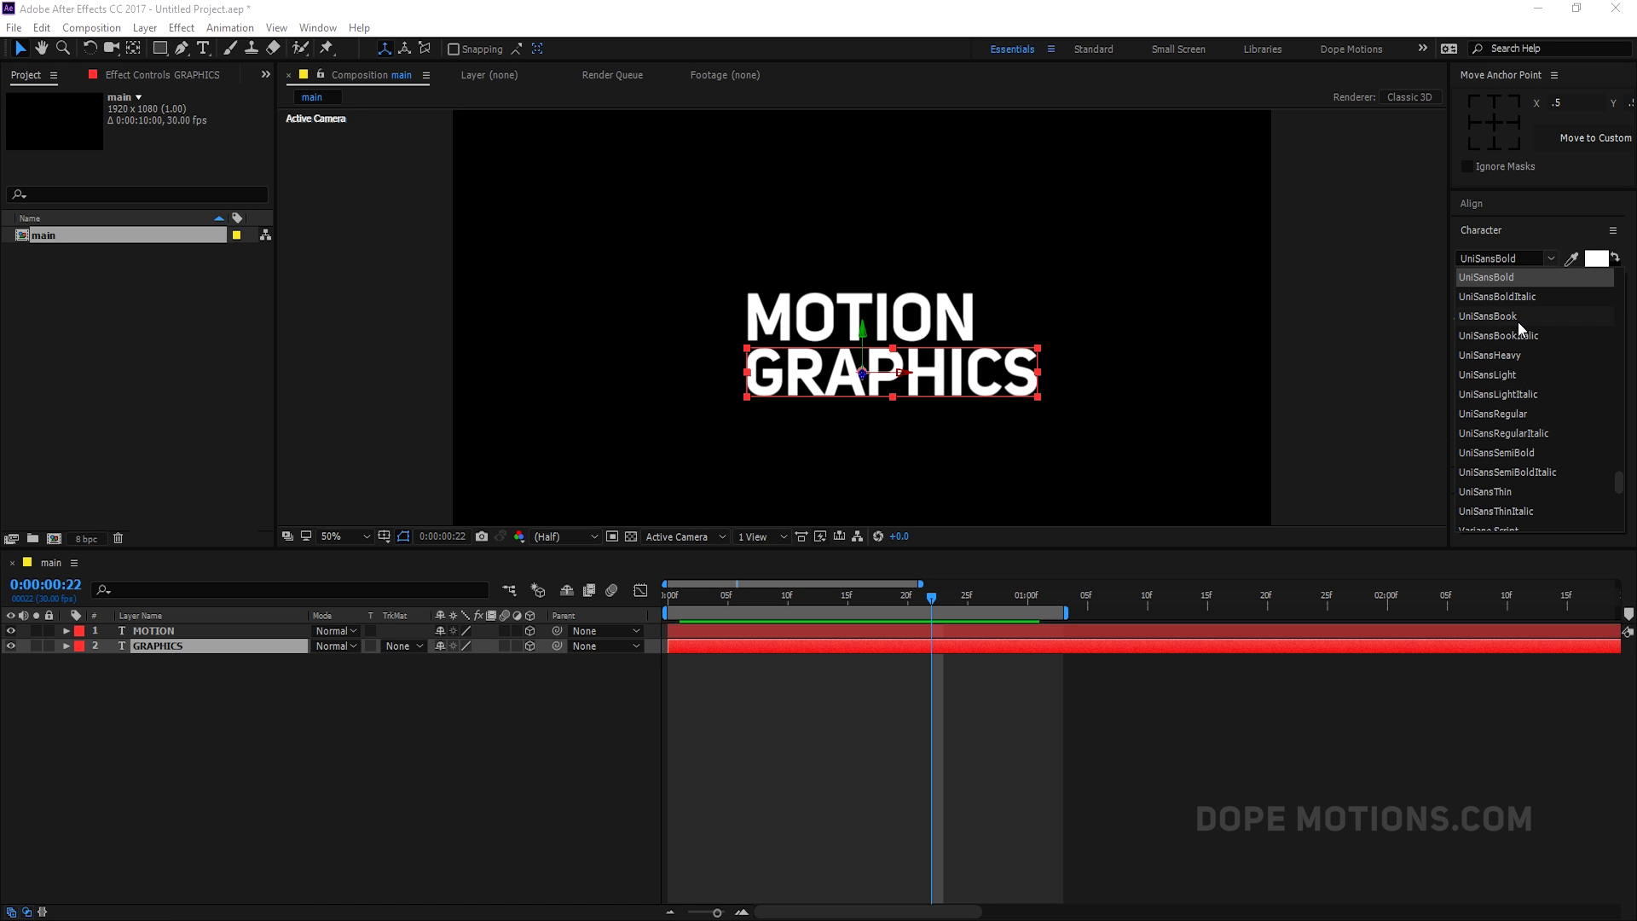
{"action": "left_click", "coordinate": [1511, 452]}
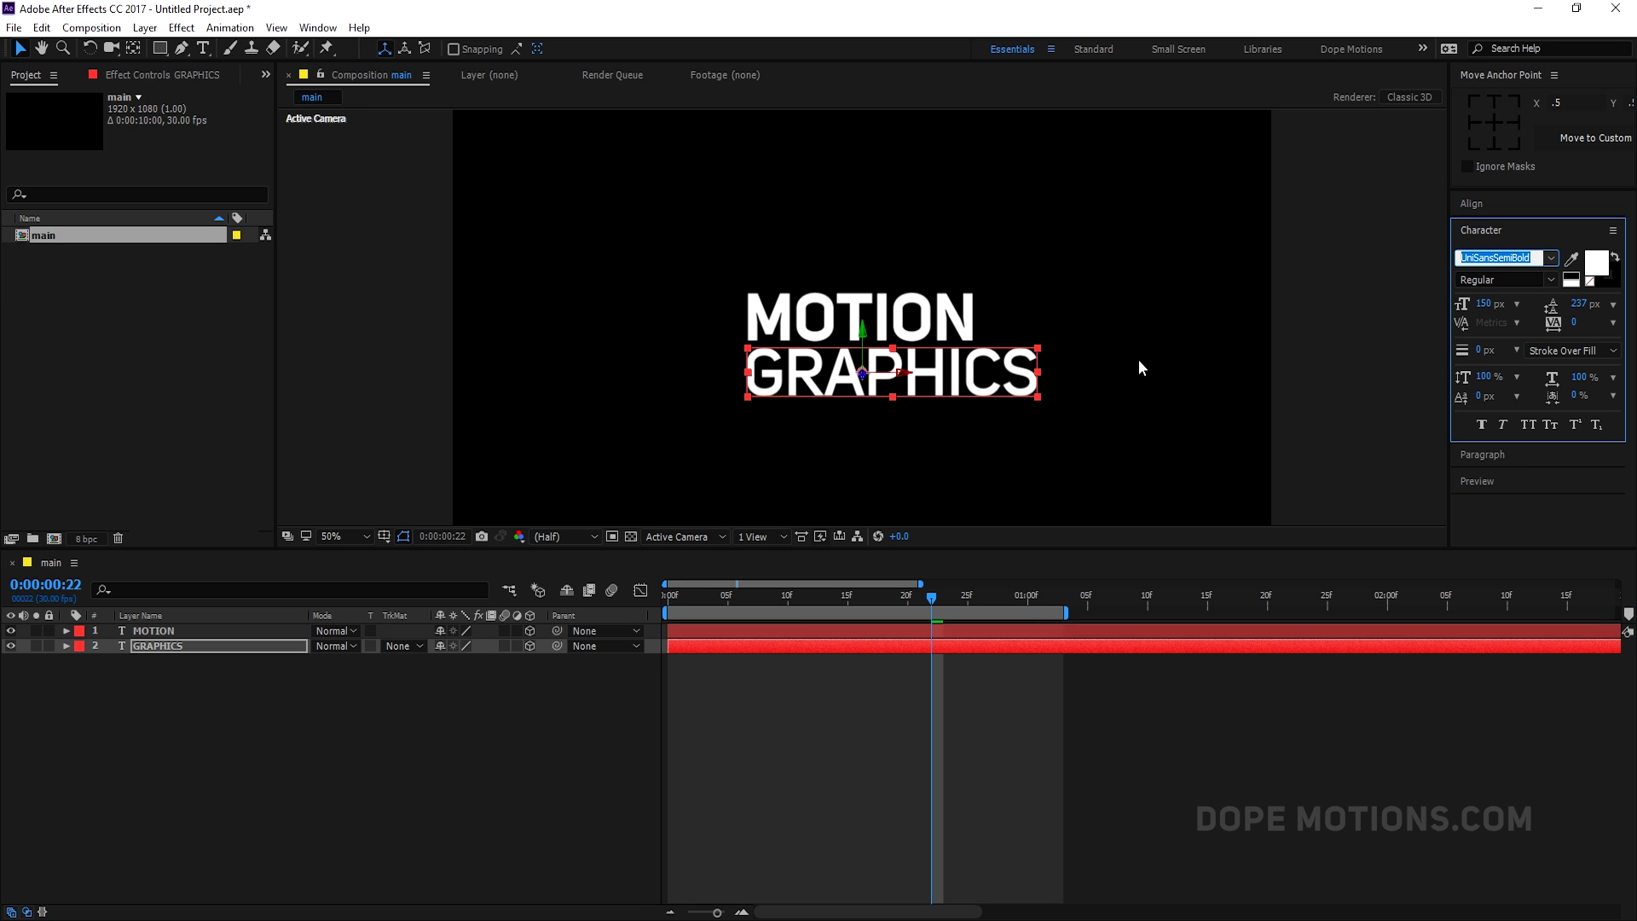
{"action": "left_click", "coordinate": [1551, 260]}
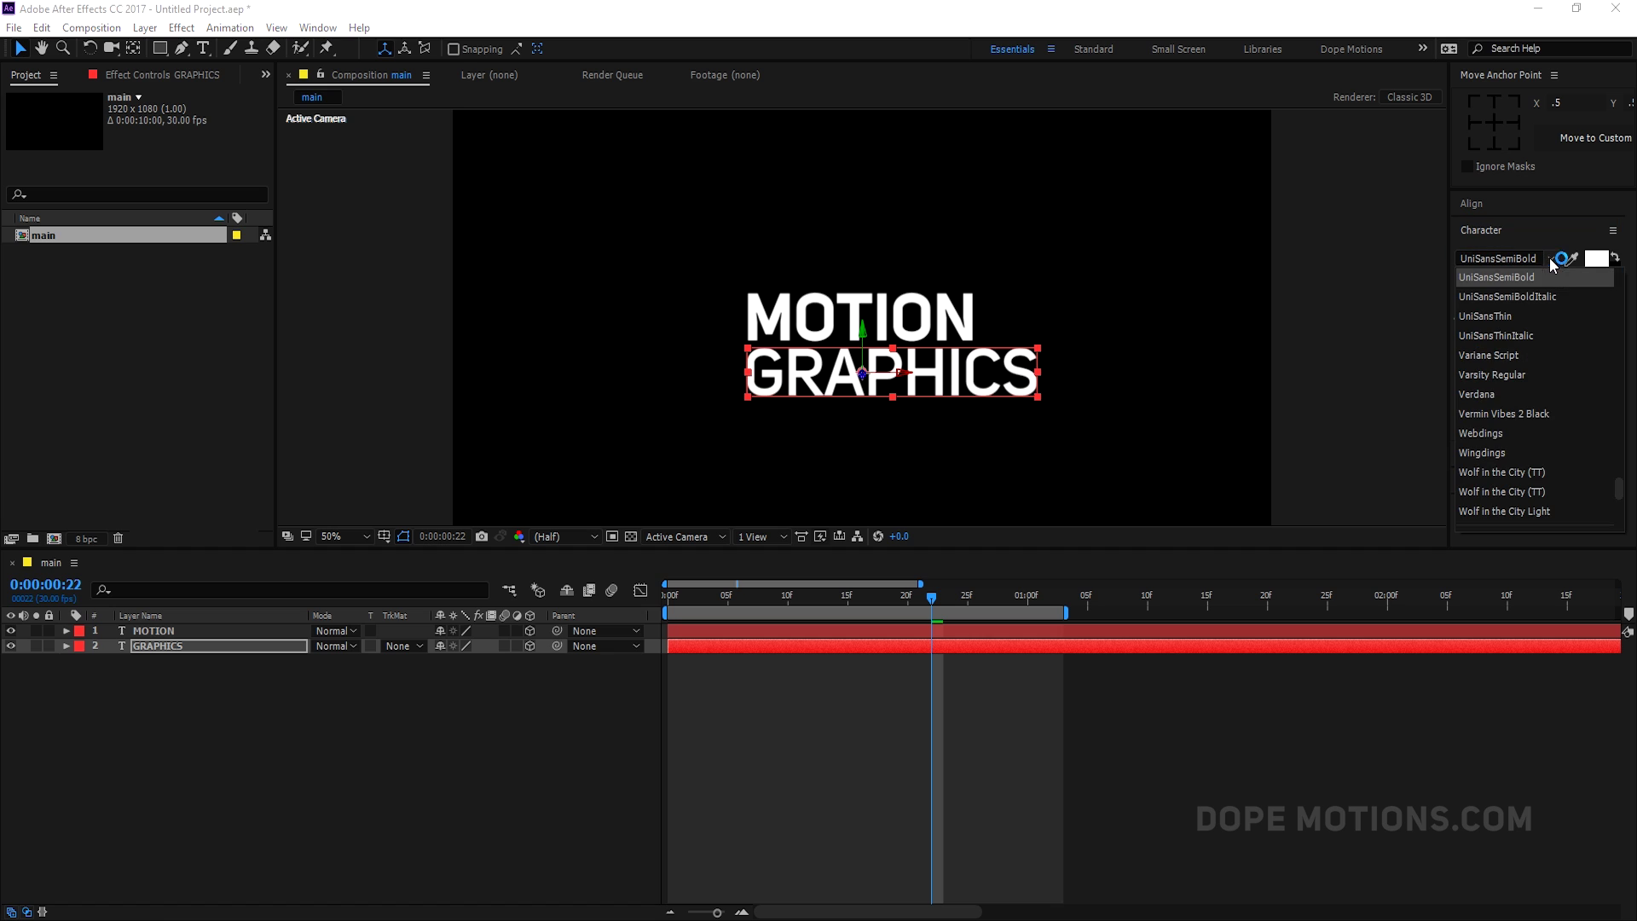
{"action": "scroll", "coordinate": [1514, 458], "scroll_direction": "up", "scroll_amount": 1}
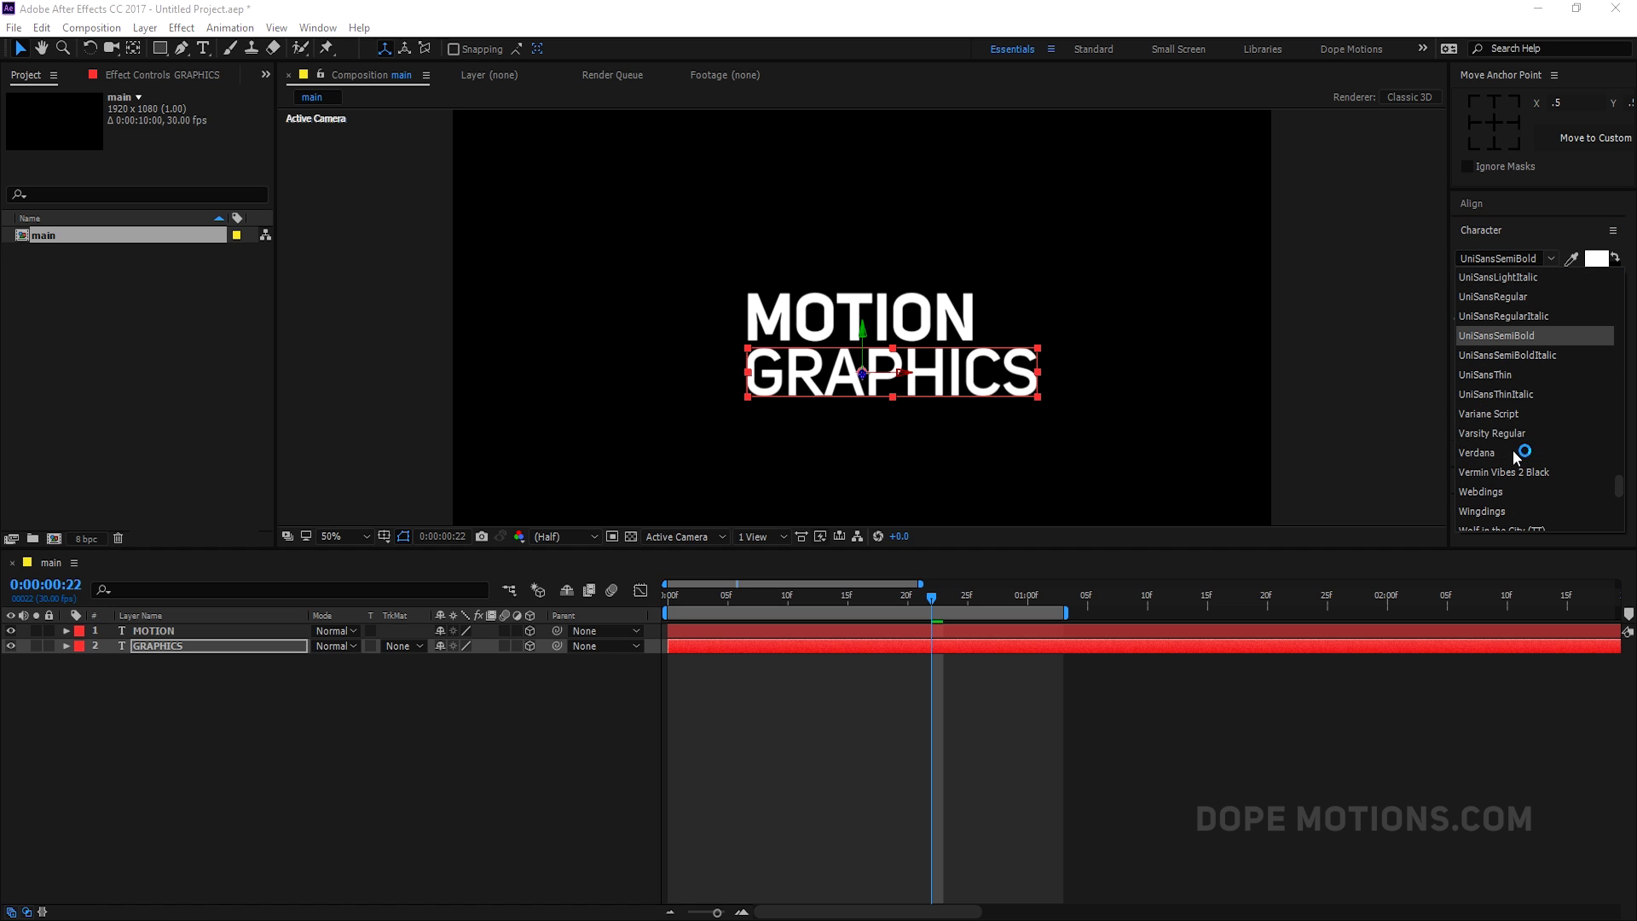
{"action": "left_click", "coordinate": [1515, 296]}
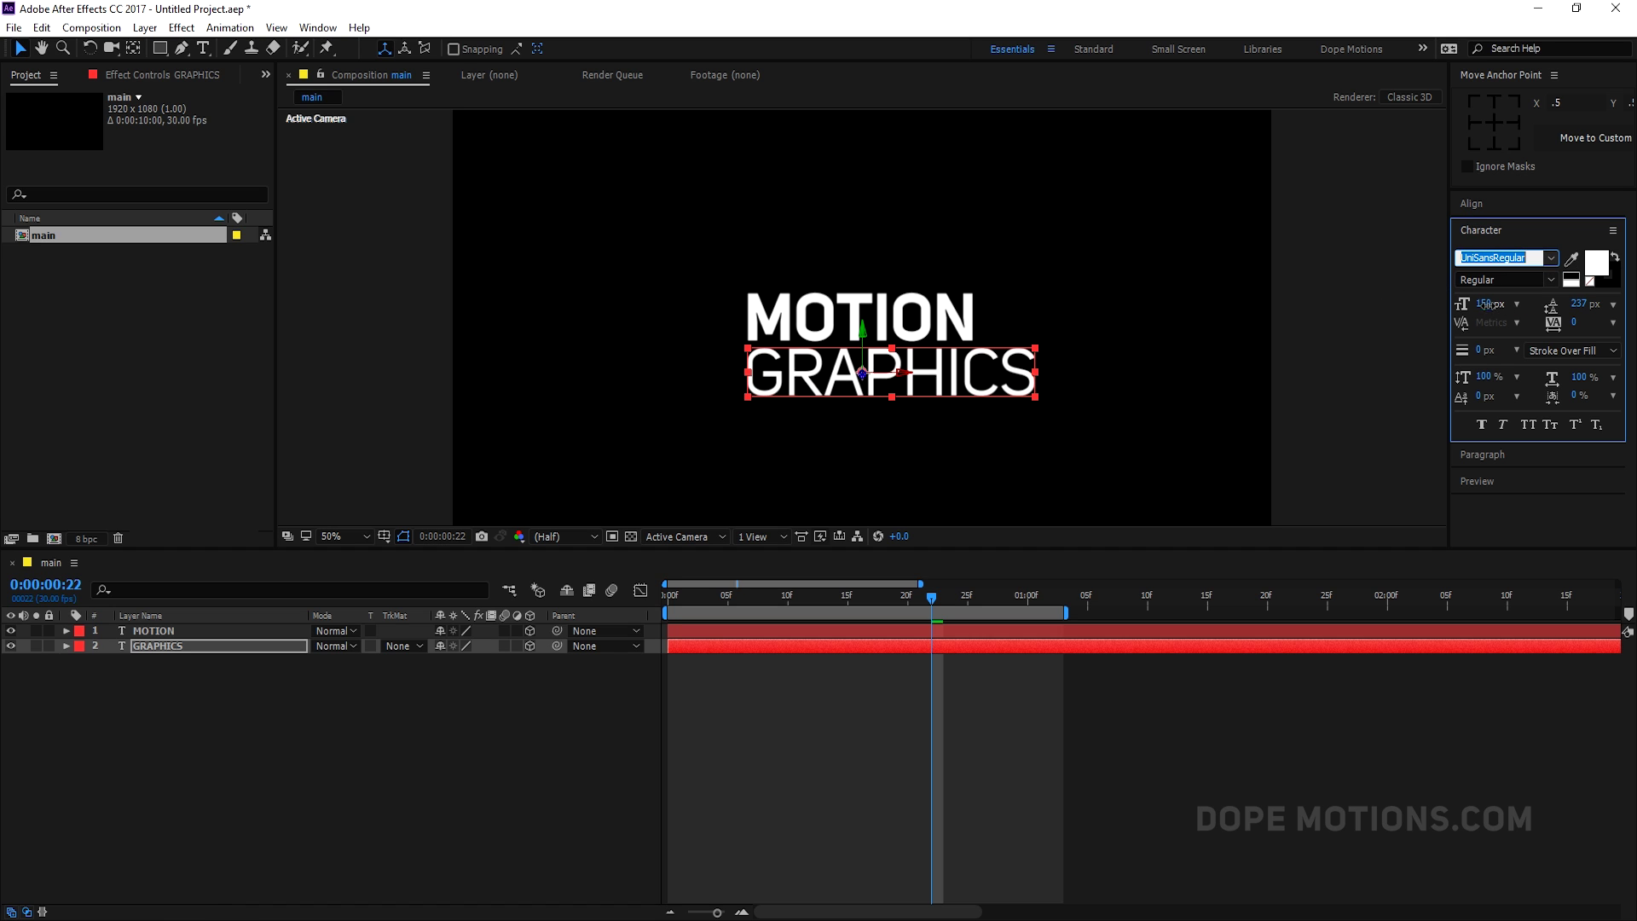
Reduce the GRAPHICS text size to 118 px to match MOTION's width and raise it along Y closer to MOTION.
{"action": "left_click_drag", "start_coordinate": [1484, 305], "coordinate": [1462, 306]}
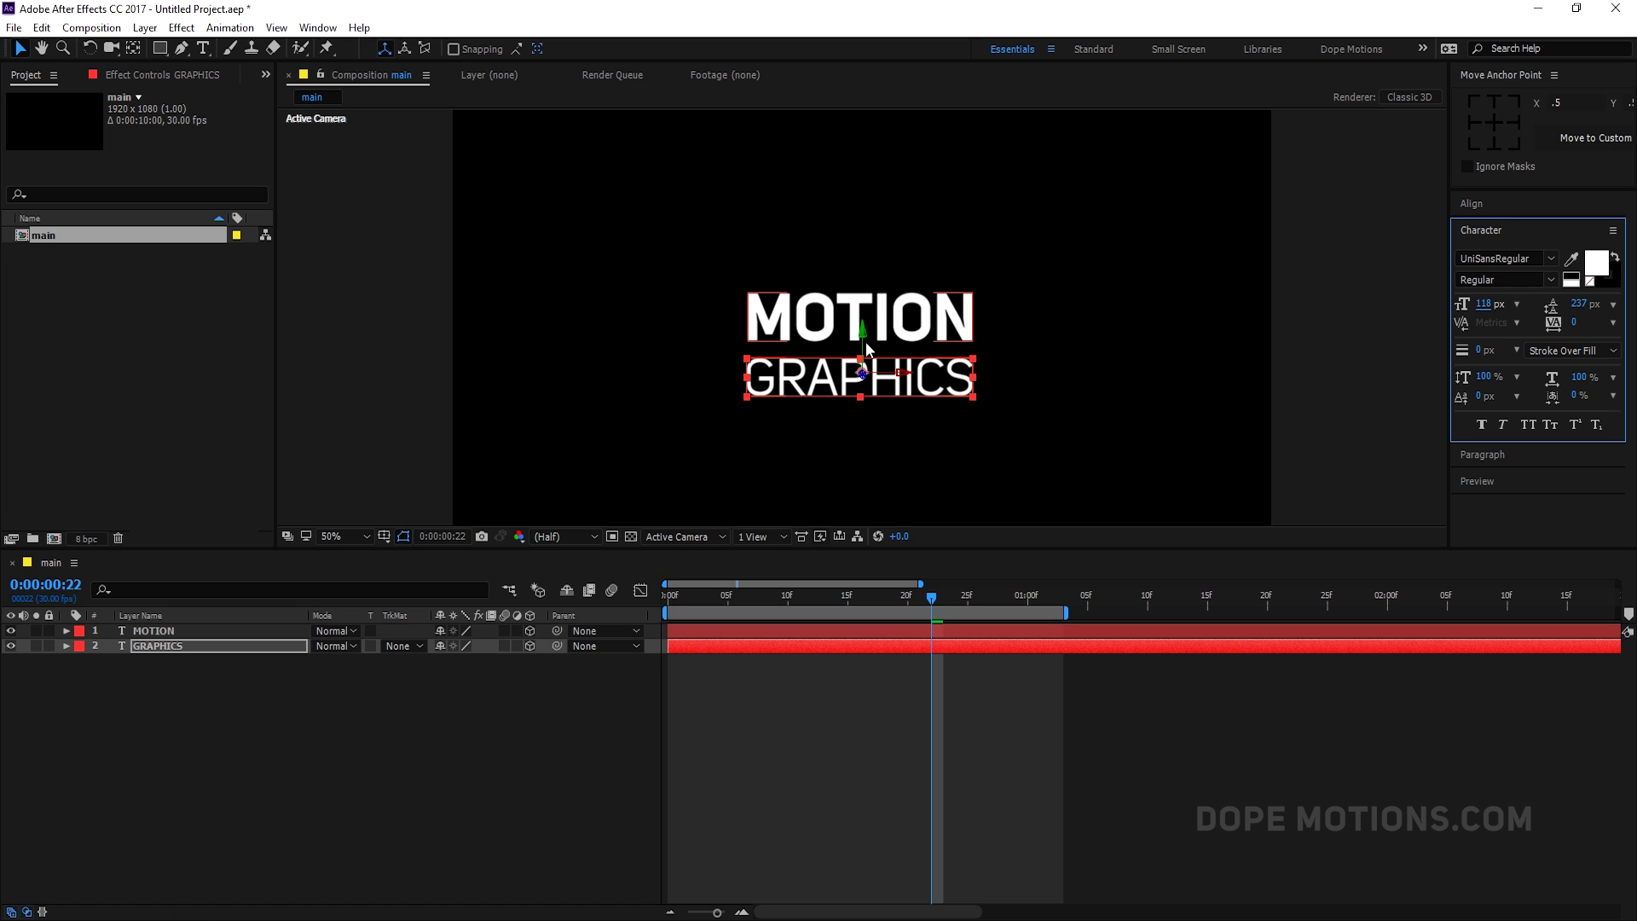
{"action": "left_click_drag", "start_coordinate": [863, 343], "coordinate": [866, 334]}
{"action": "left_click", "coordinate": [803, 663]}
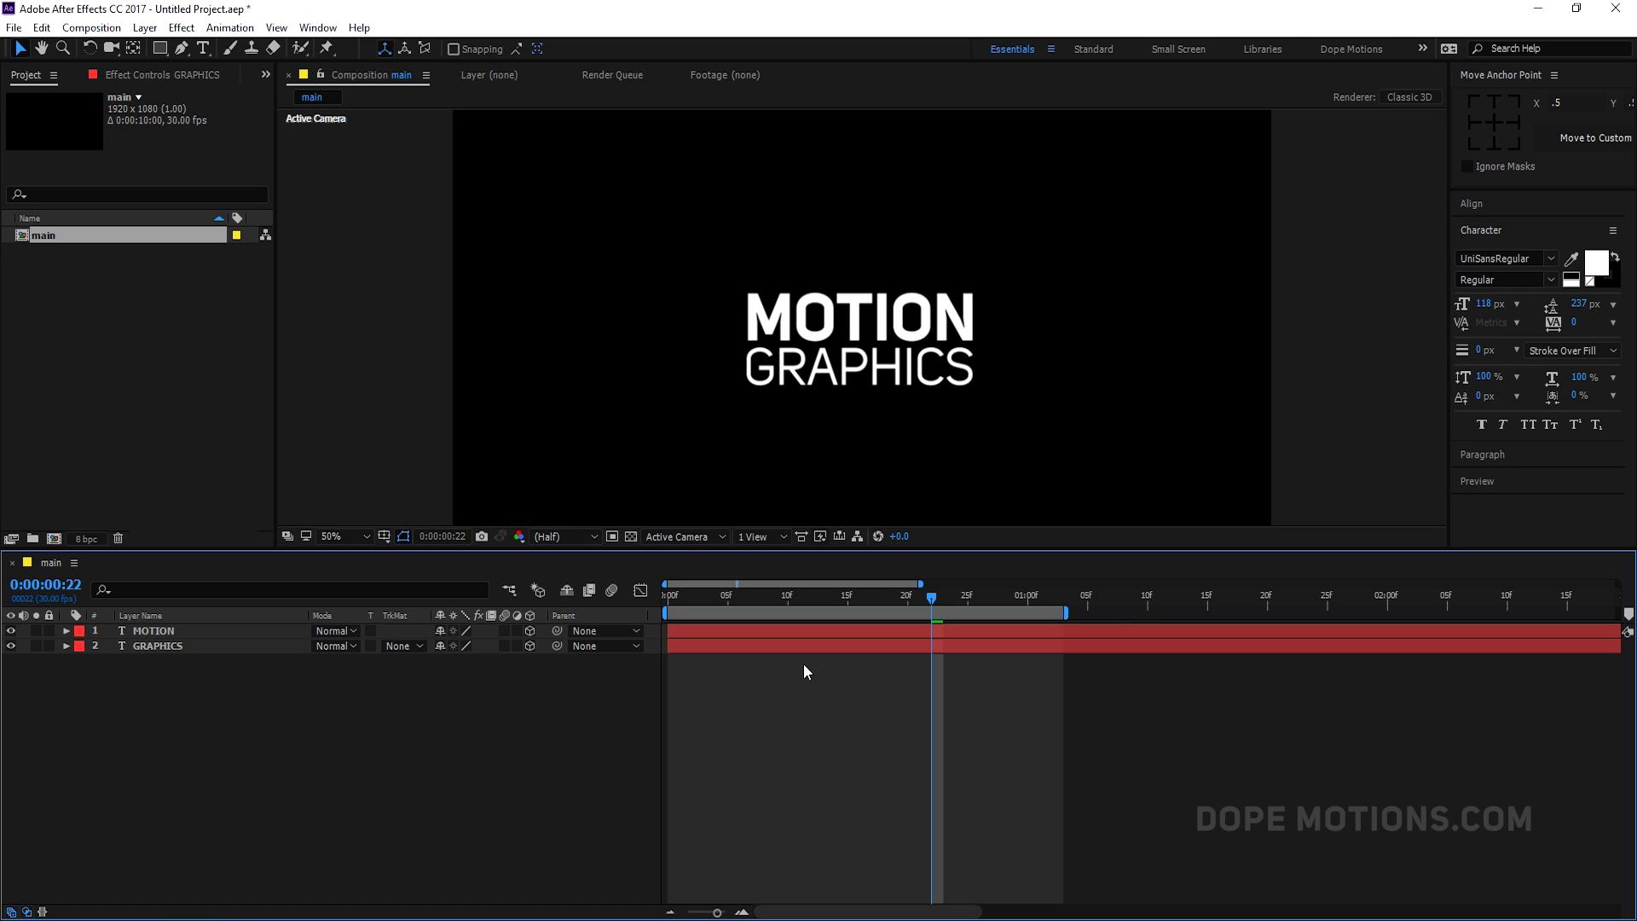
Shift both Position keyframes of the GRAPHICS layer so they fall at 0:00:00:15 and 0:00:01:00.
{"action": "left_click_drag", "start_coordinate": [878, 602], "coordinate": [955, 612]}
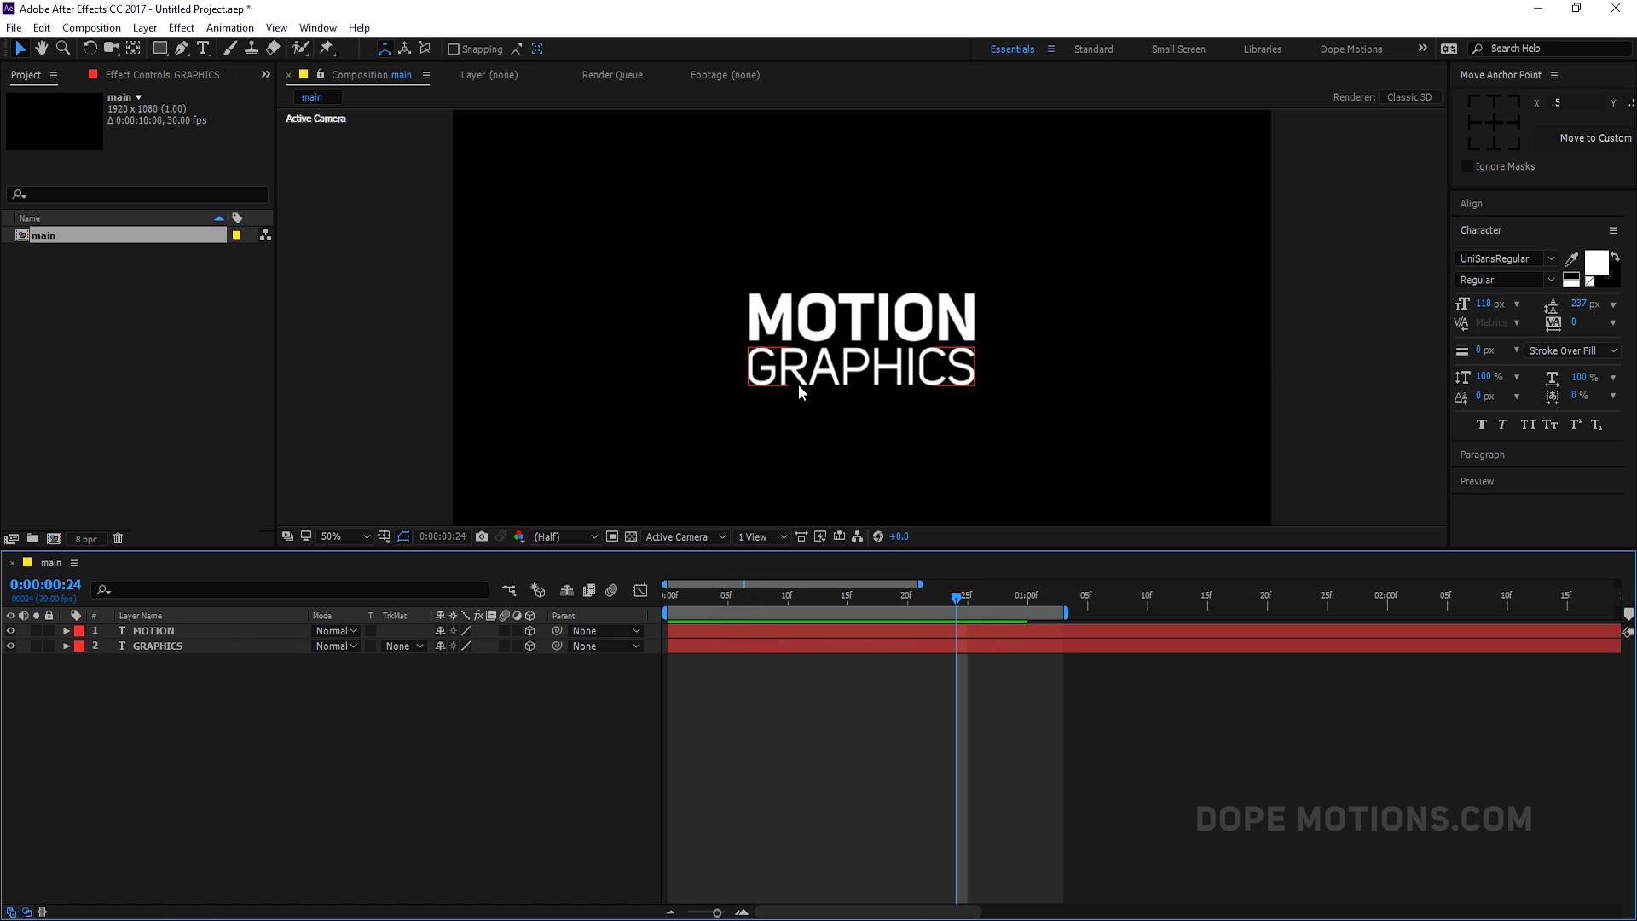
{"action": "left_click", "coordinate": [157, 645]}
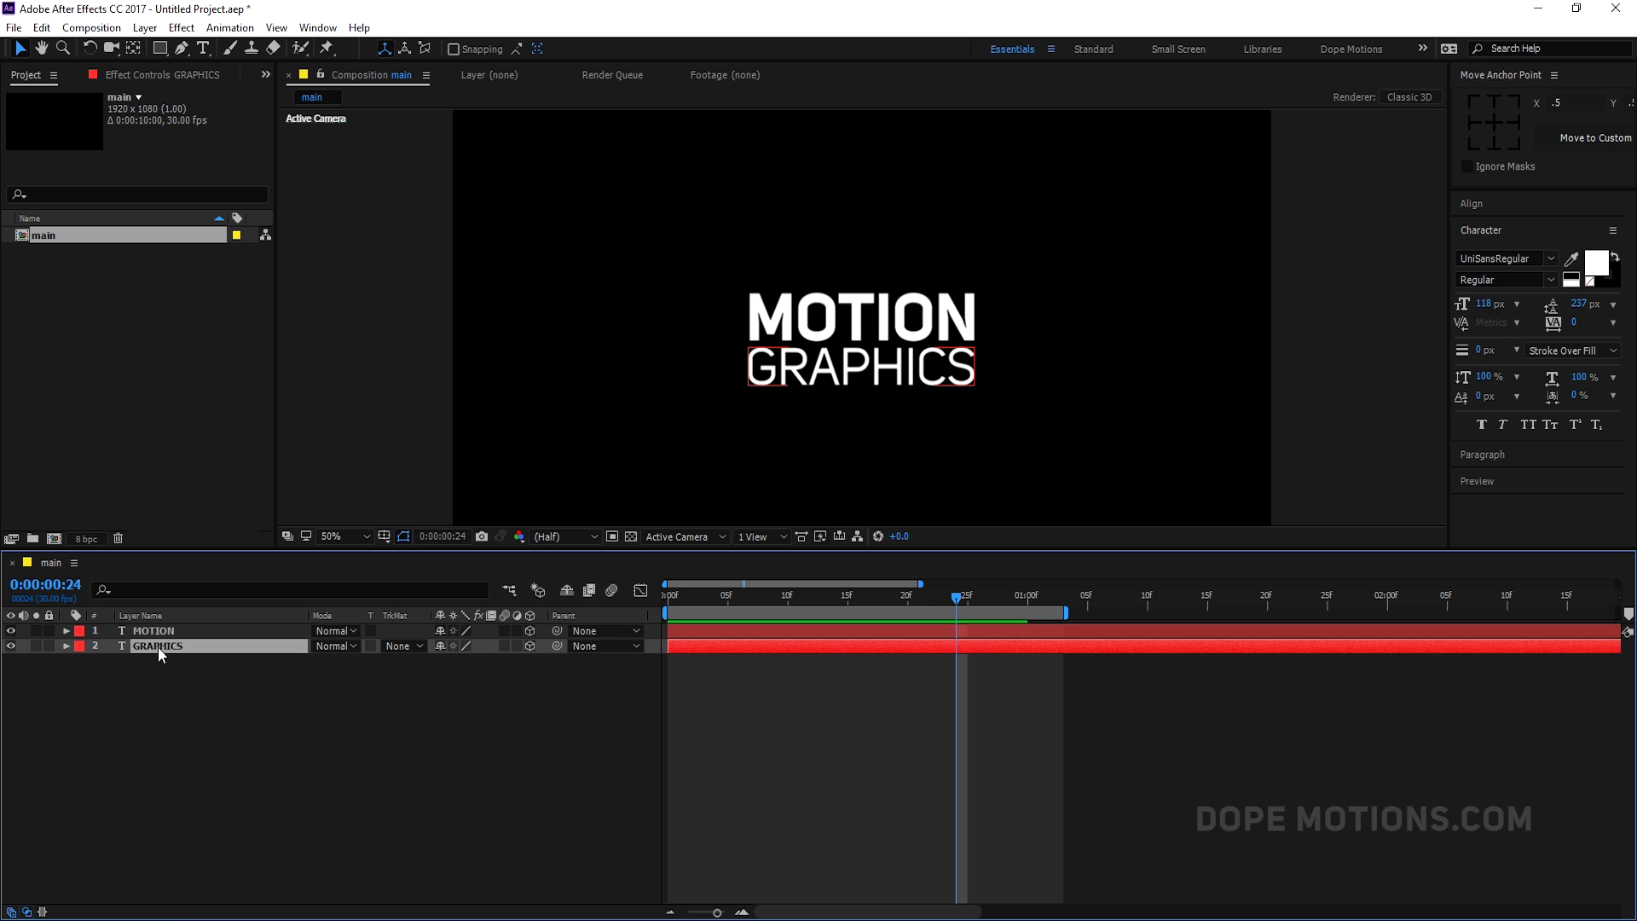
{"action": "key", "text": "u"}
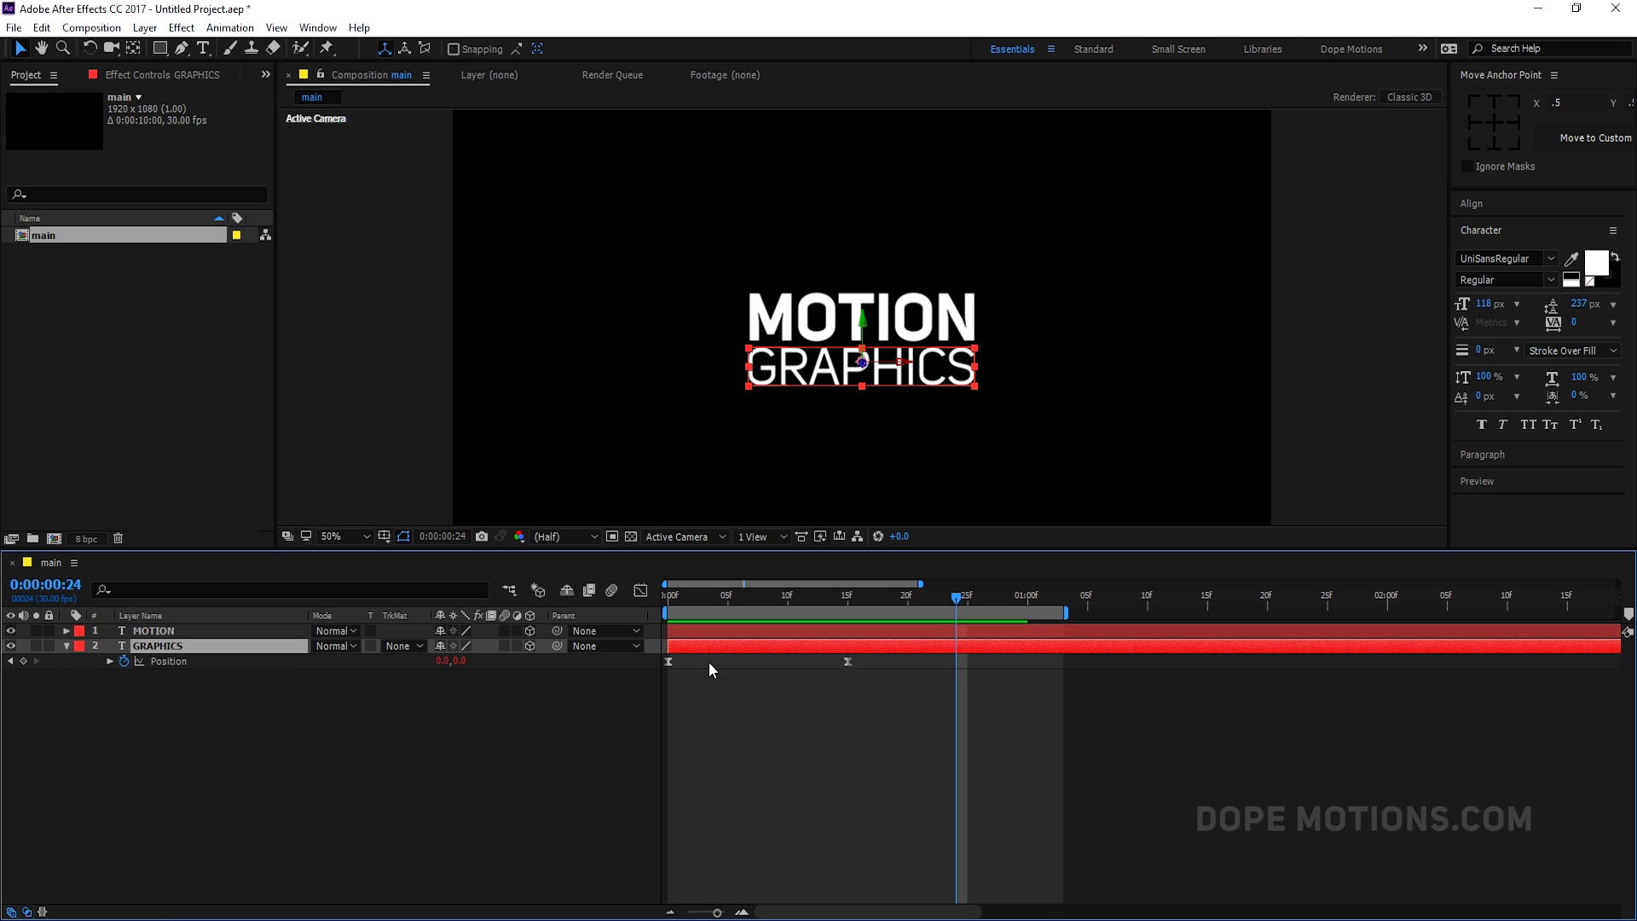
{"action": "left_click_drag", "start_coordinate": [868, 707], "coordinate": [663, 656]}
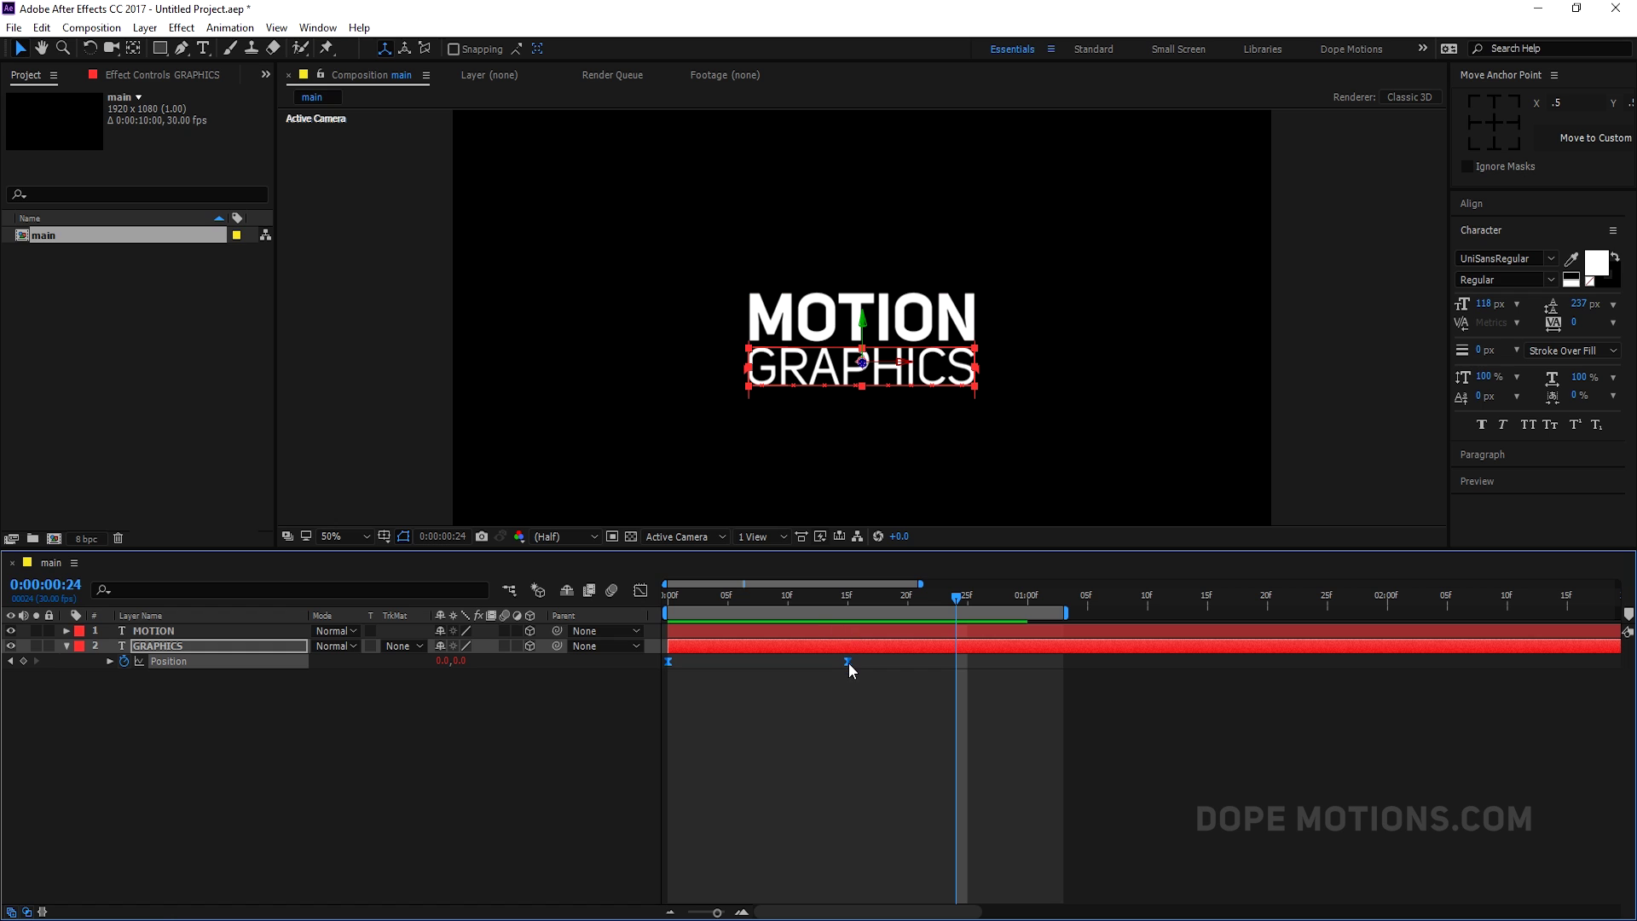
{"action": "left_click_drag", "start_coordinate": [848, 663], "coordinate": [1023, 660]}
{"action": "key", "text": "F2"}
Set the GRAPHICS layer's first Position keyframe at 0:00:00:15 to 0.0, -121.0 so the word starts behind MOTION.
{"action": "mouse_move", "coordinate": [841, 597]}
{"action": "left_mouse_down"}
{"action": "mouse_move", "coordinate": [1027, 603]}
{"action": "mouse_move", "coordinate": [775, 597]}
{"action": "mouse_move", "coordinate": [1076, 600]}
{"action": "mouse_move", "coordinate": [848, 611]}
{"action": "left_mouse_up"}
{"action": "key", "text": "space"}
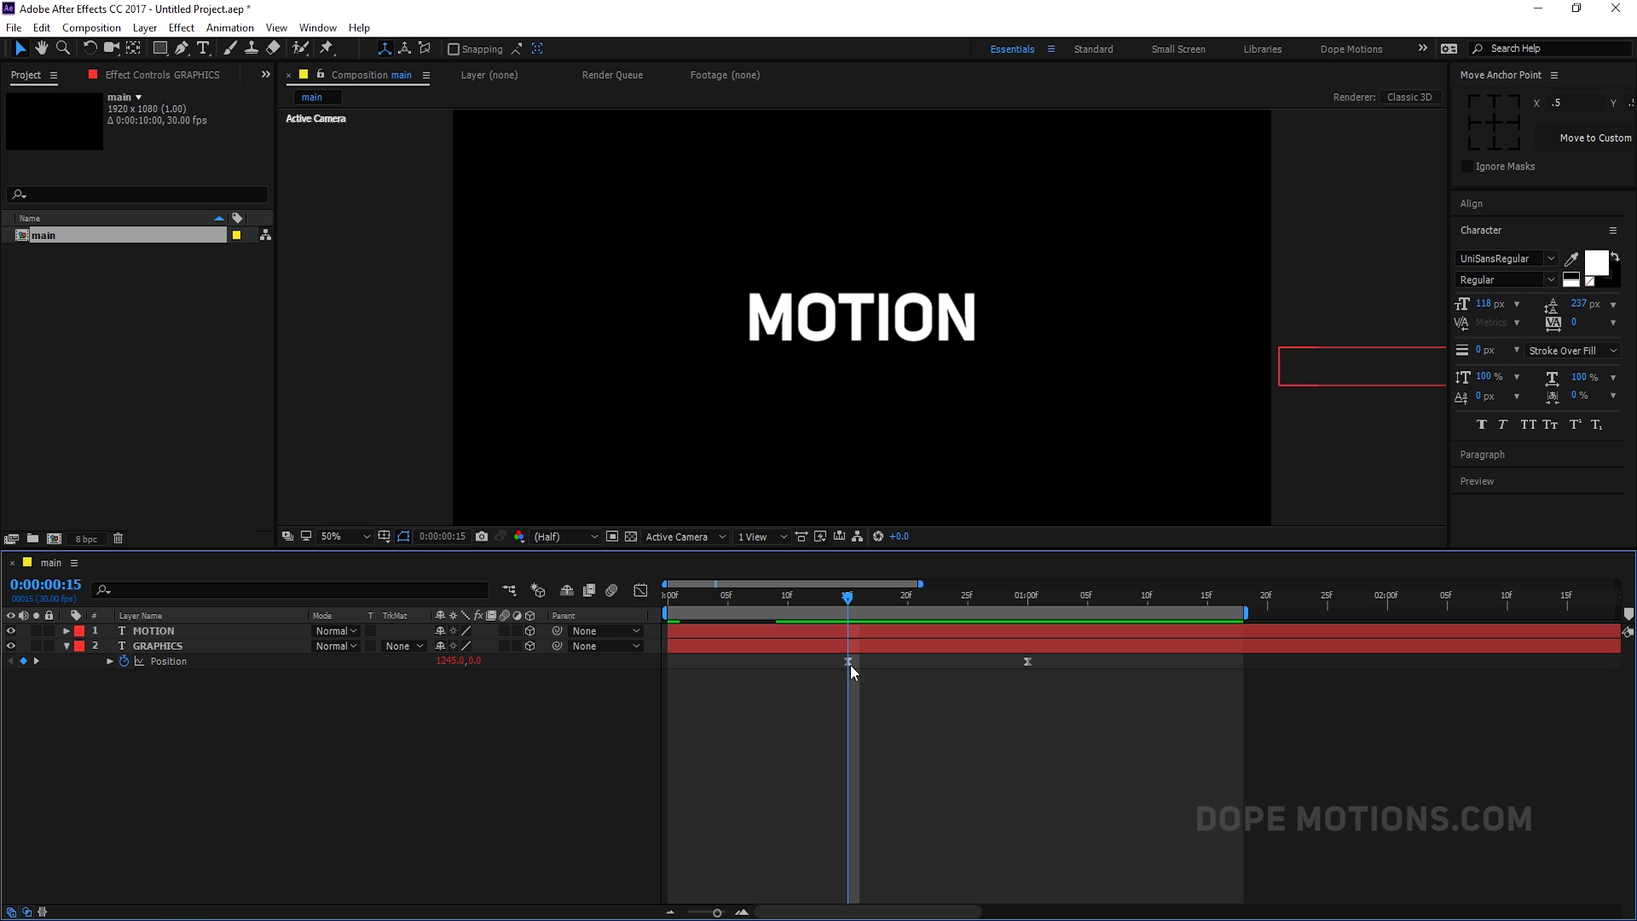
{"action": "left_click", "coordinate": [447, 661]}
{"action": "type", "text": "0"}
{"action": "key", "text": "Tab"}
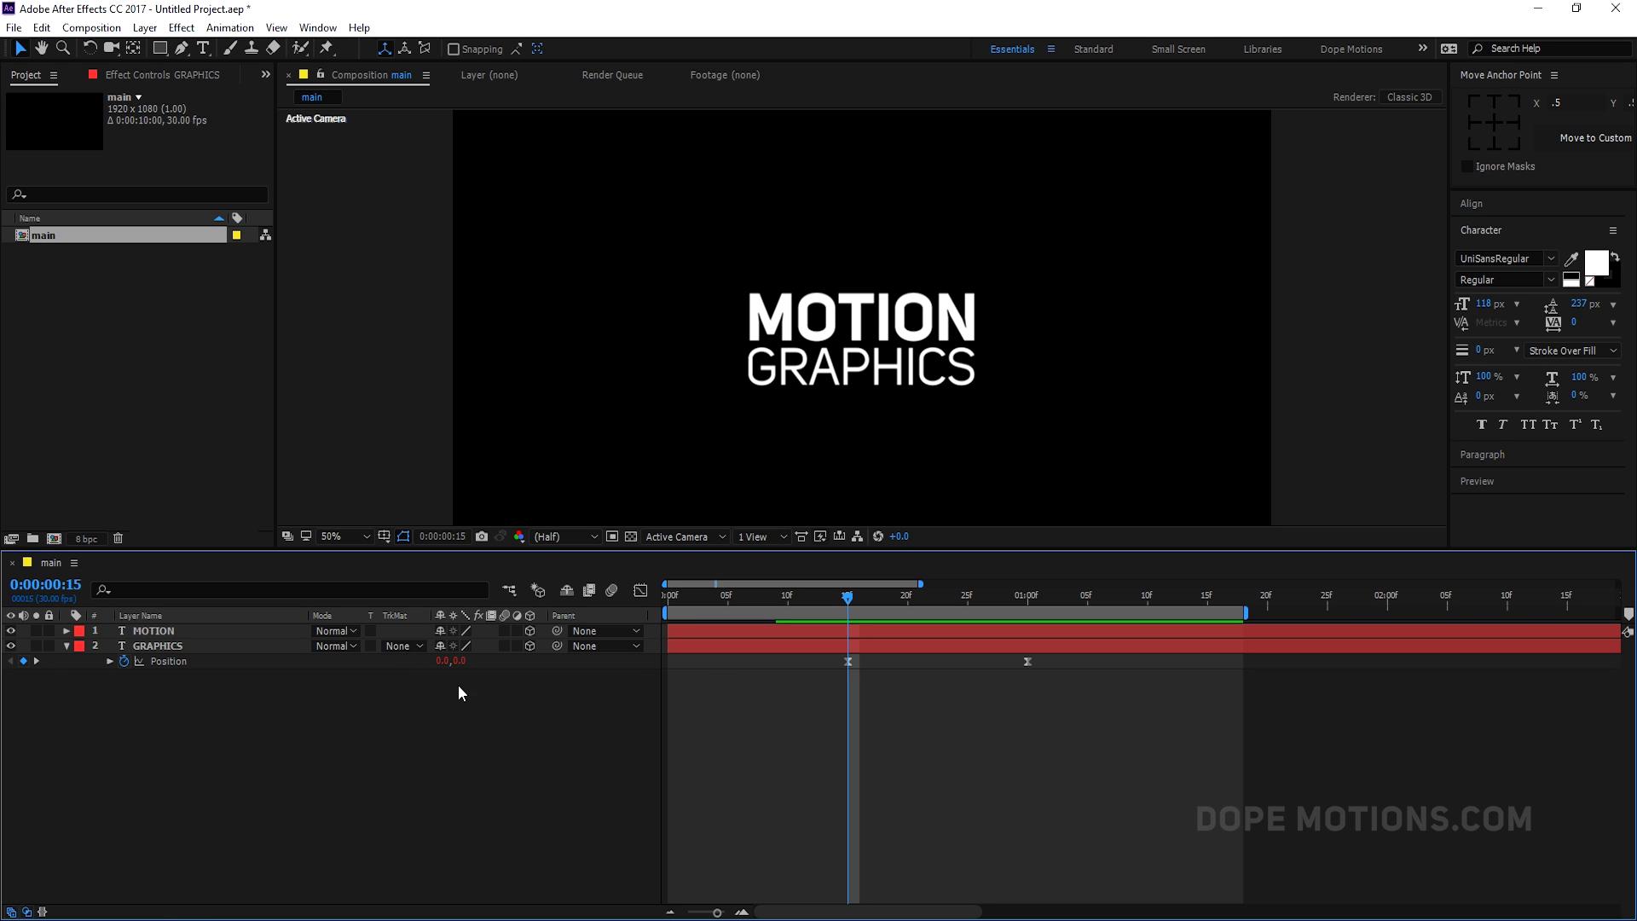
{"action": "type", "text": "-32"}
{"action": "key", "text": "Return"}
{"action": "left_click_drag", "start_coordinate": [431, 658], "coordinate": [353, 662]}
{"action": "left_click", "coordinate": [382, 719]}
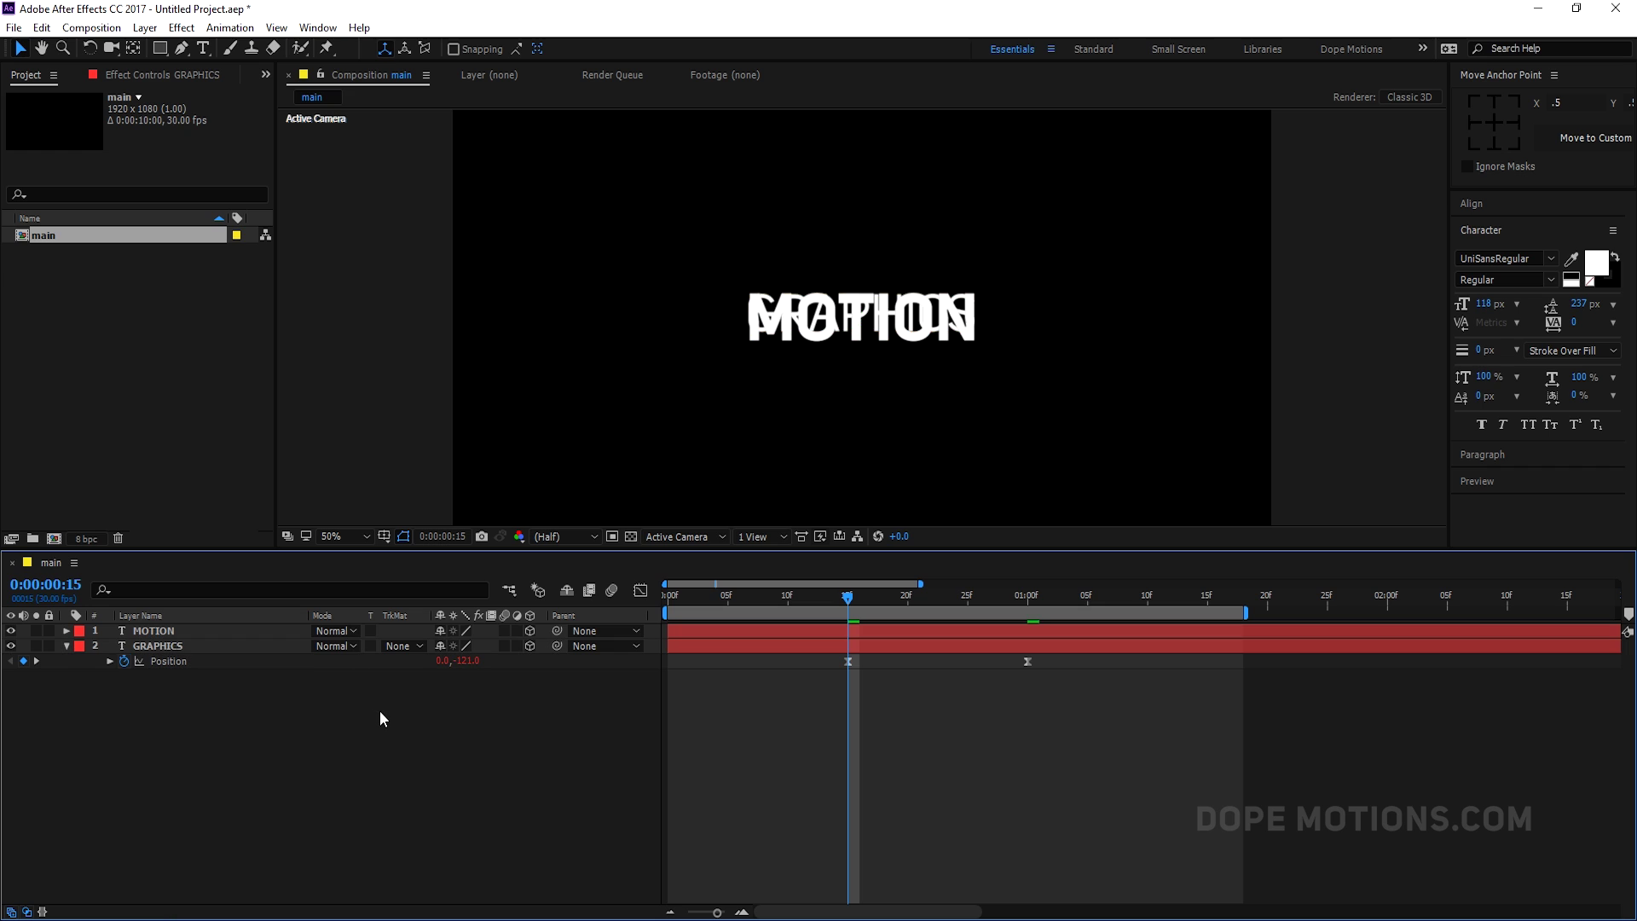
Scrub through the GRAPHICS slide to 0:00:01:12 and collapse the layer's properties.
{"action": "left_click_drag", "start_coordinate": [843, 607], "coordinate": [1075, 606]}
{"action": "left_click", "coordinate": [1170, 620]}
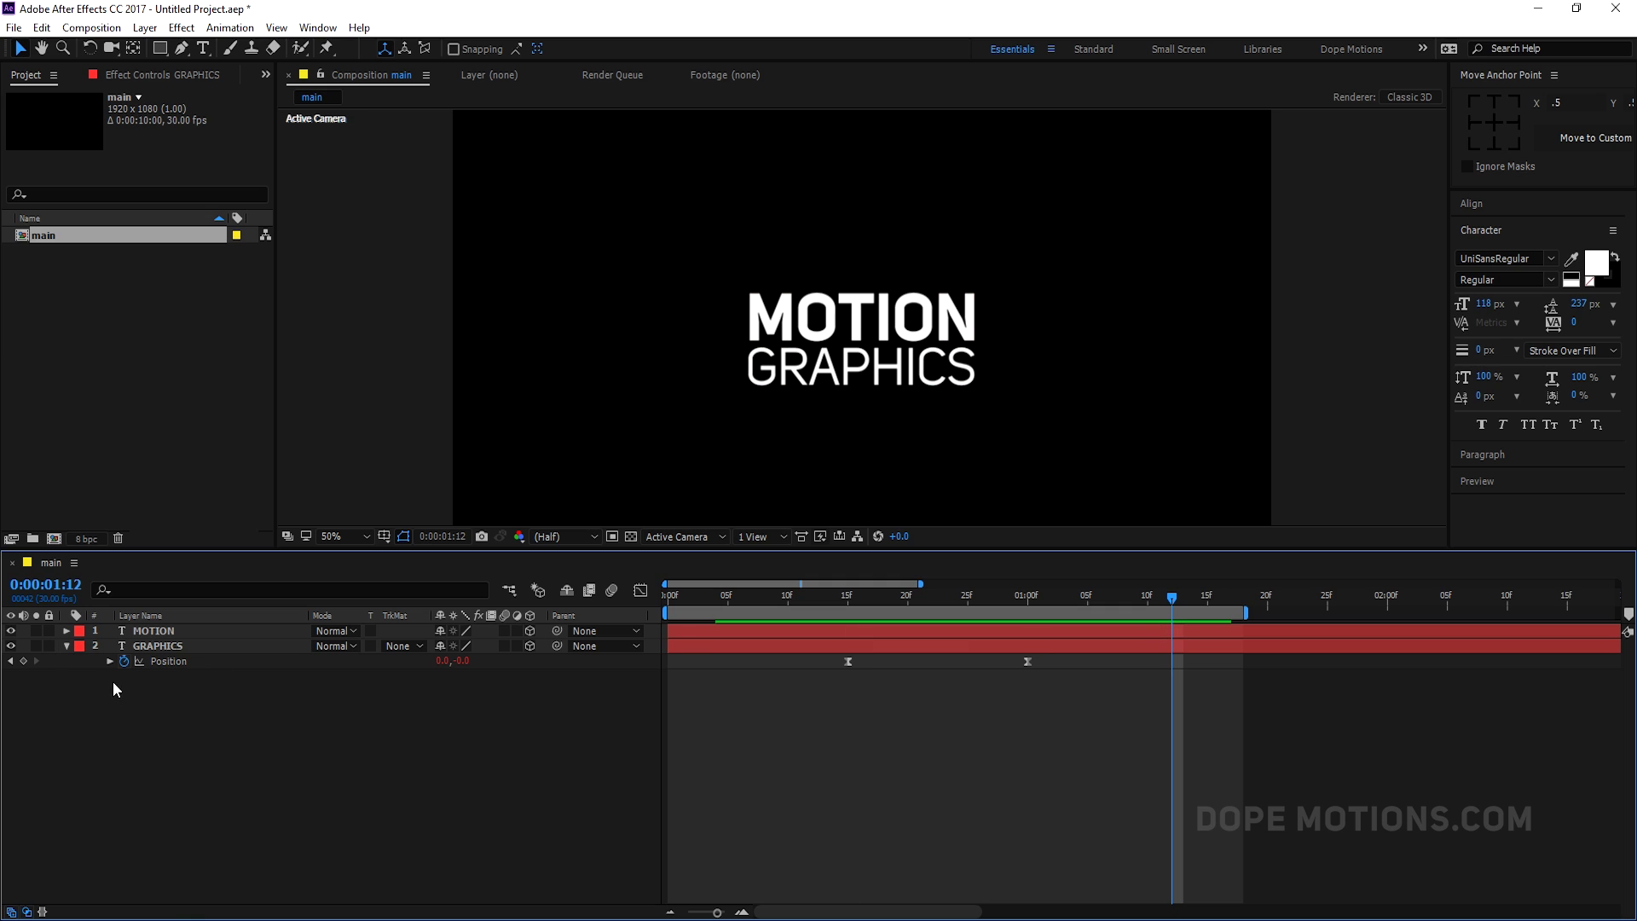
{"action": "left_click", "coordinate": [67, 646]}
{"action": "left_click", "coordinate": [365, 375]}
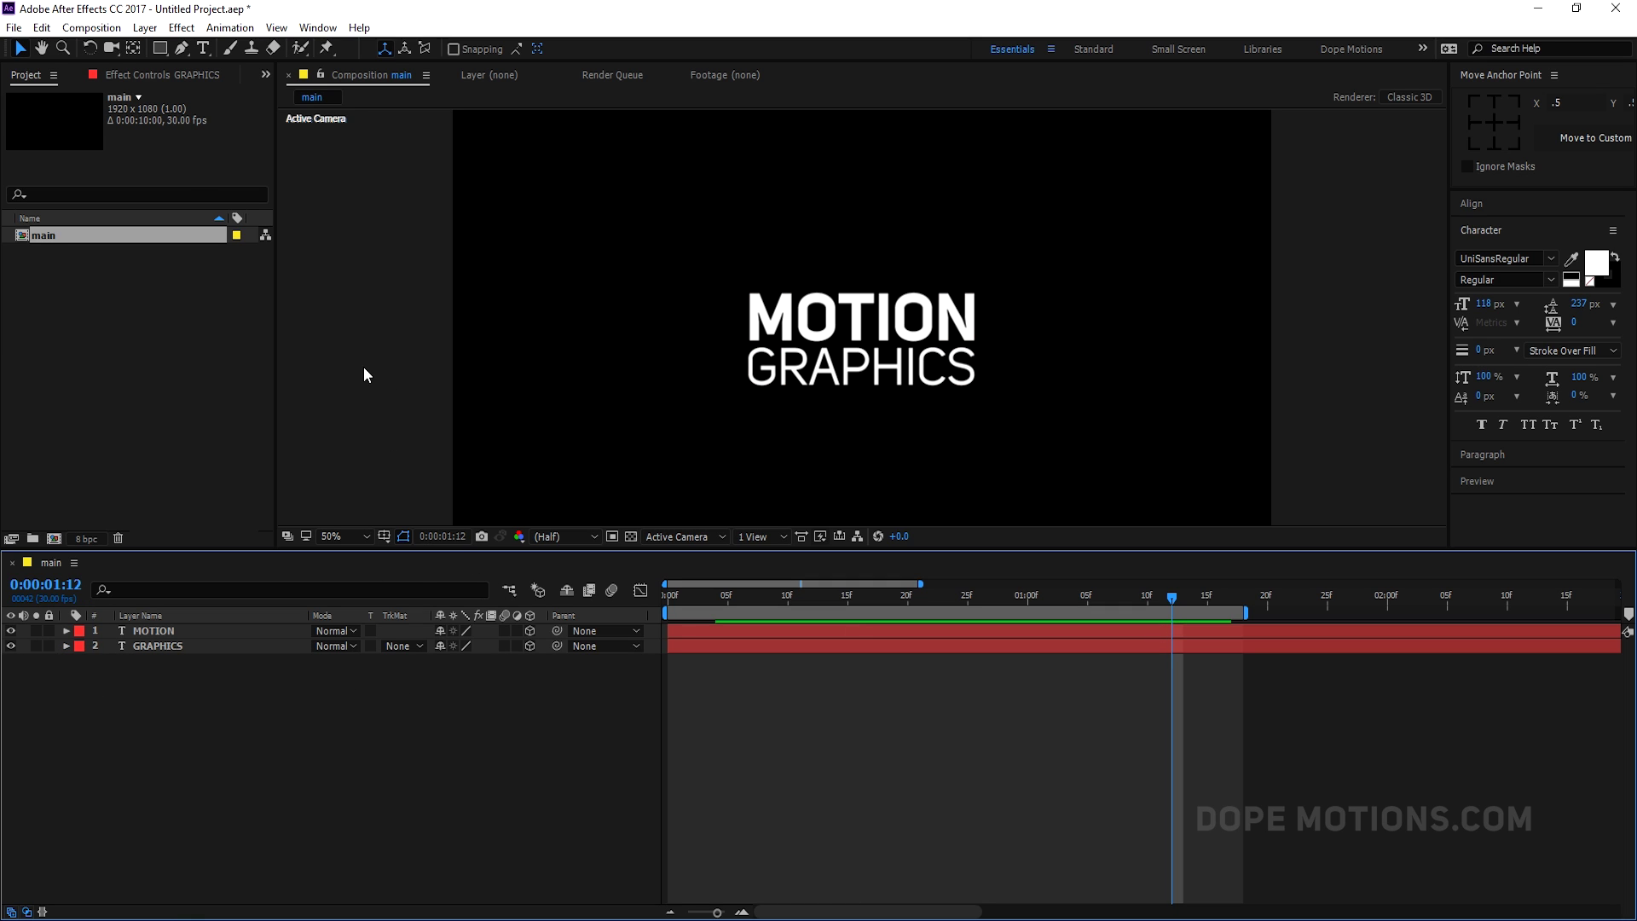
Draw a rectangle shape over the word MOTION, spanning slightly wider than the text and extending upward from its baseline.
{"action": "left_click", "coordinate": [159, 49]}
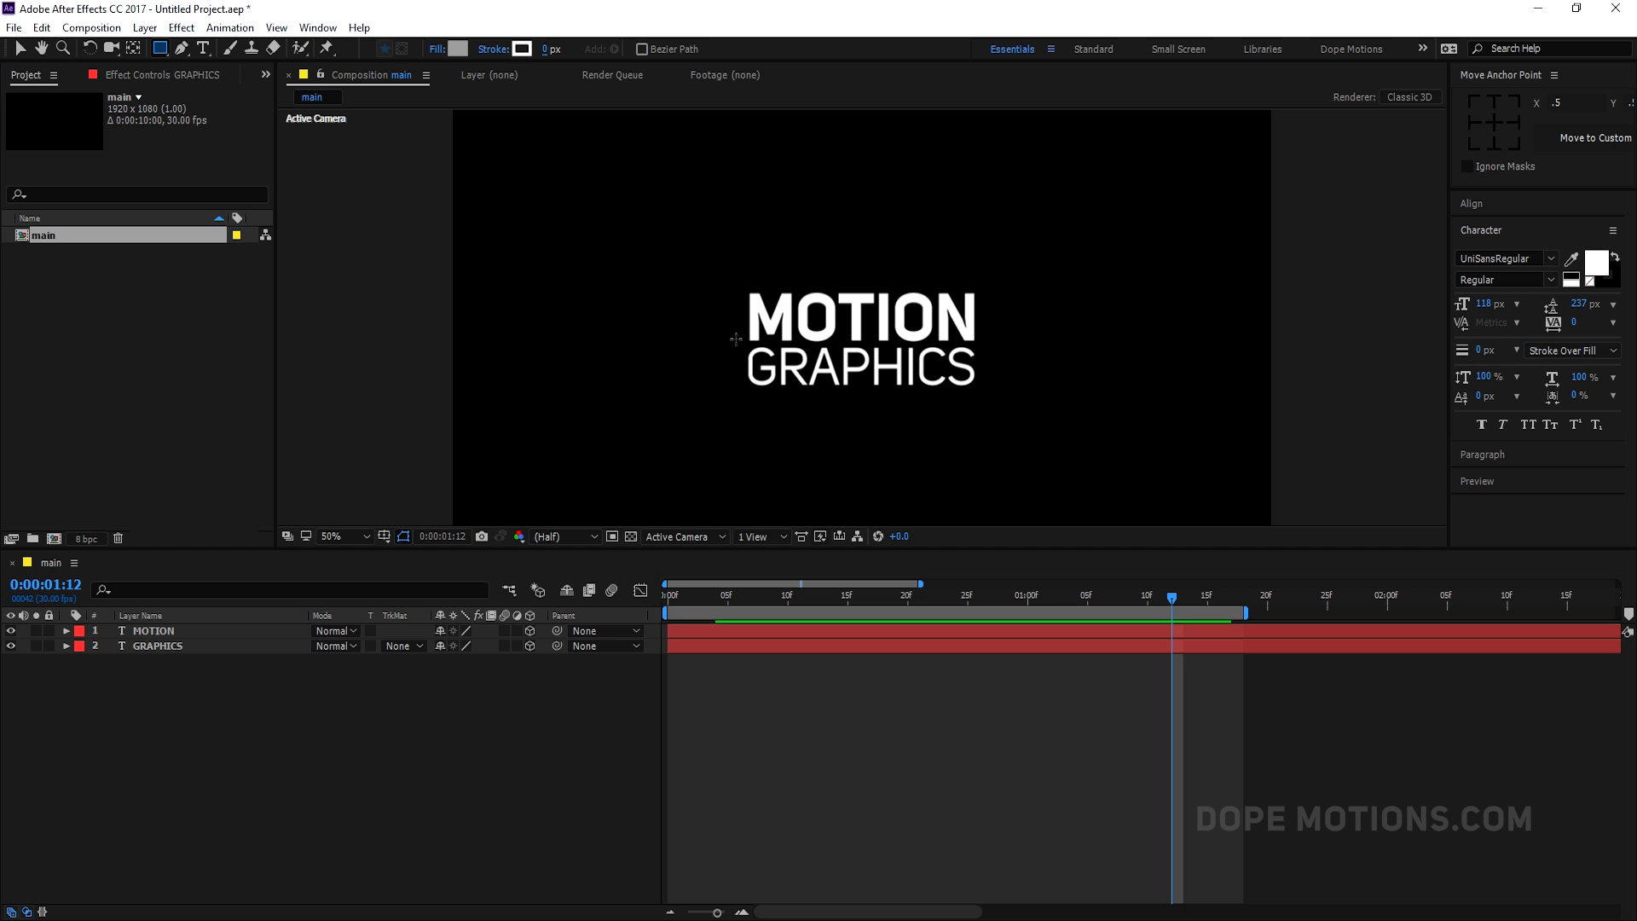
{"action": "key", "text": "slash"}
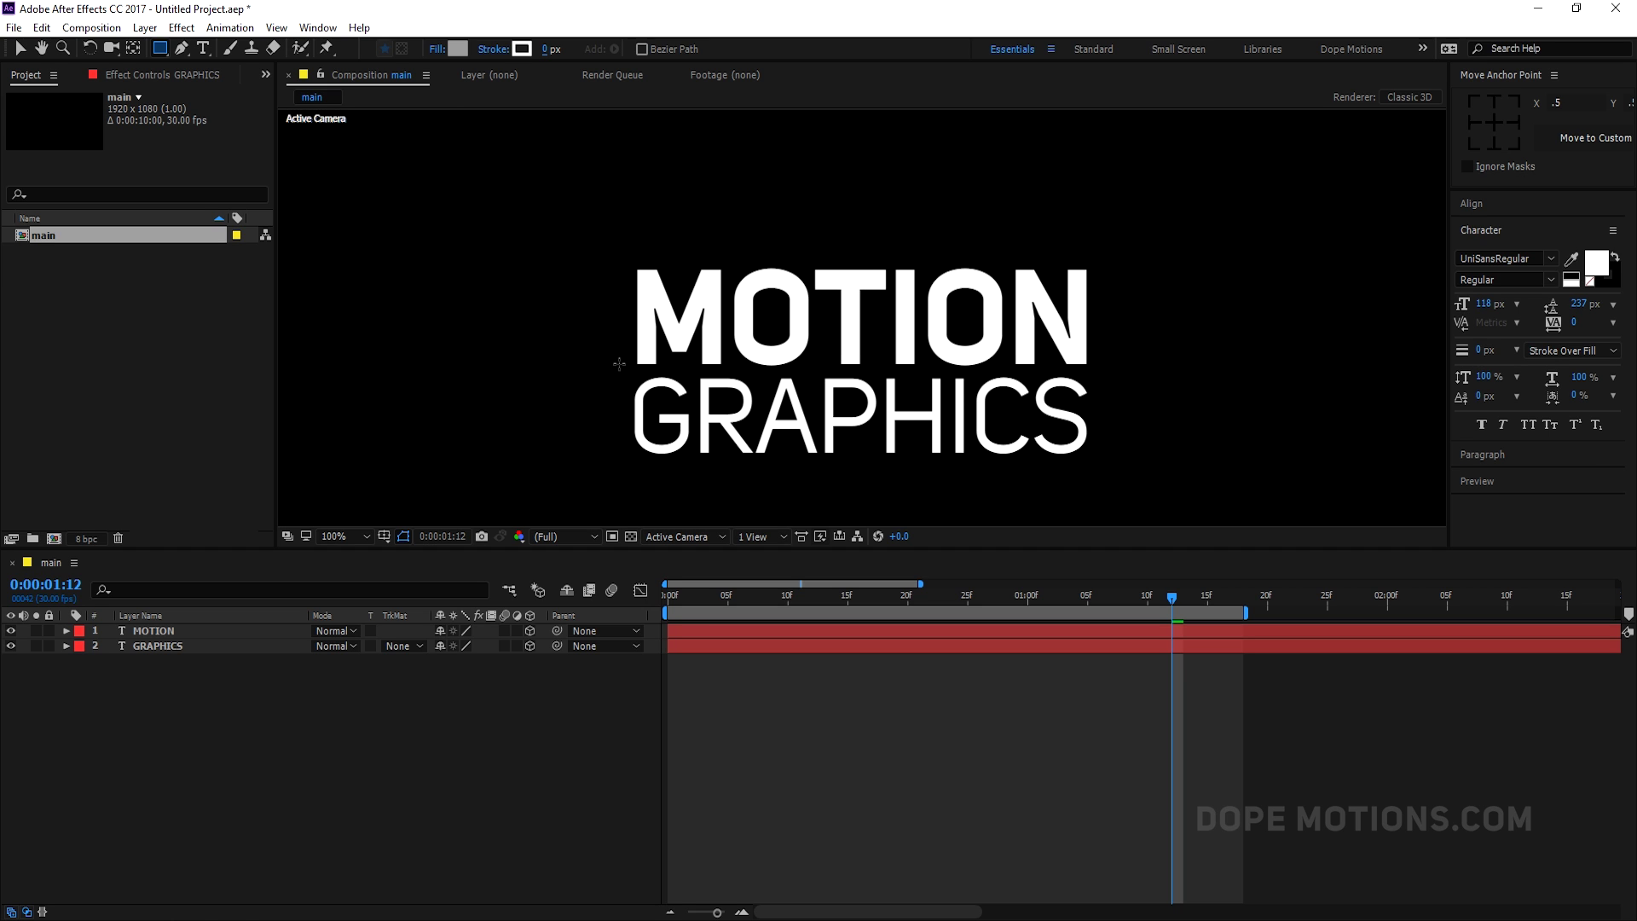
{"action": "left_click_drag", "start_coordinate": [619, 364], "coordinate": [1101, 143]}
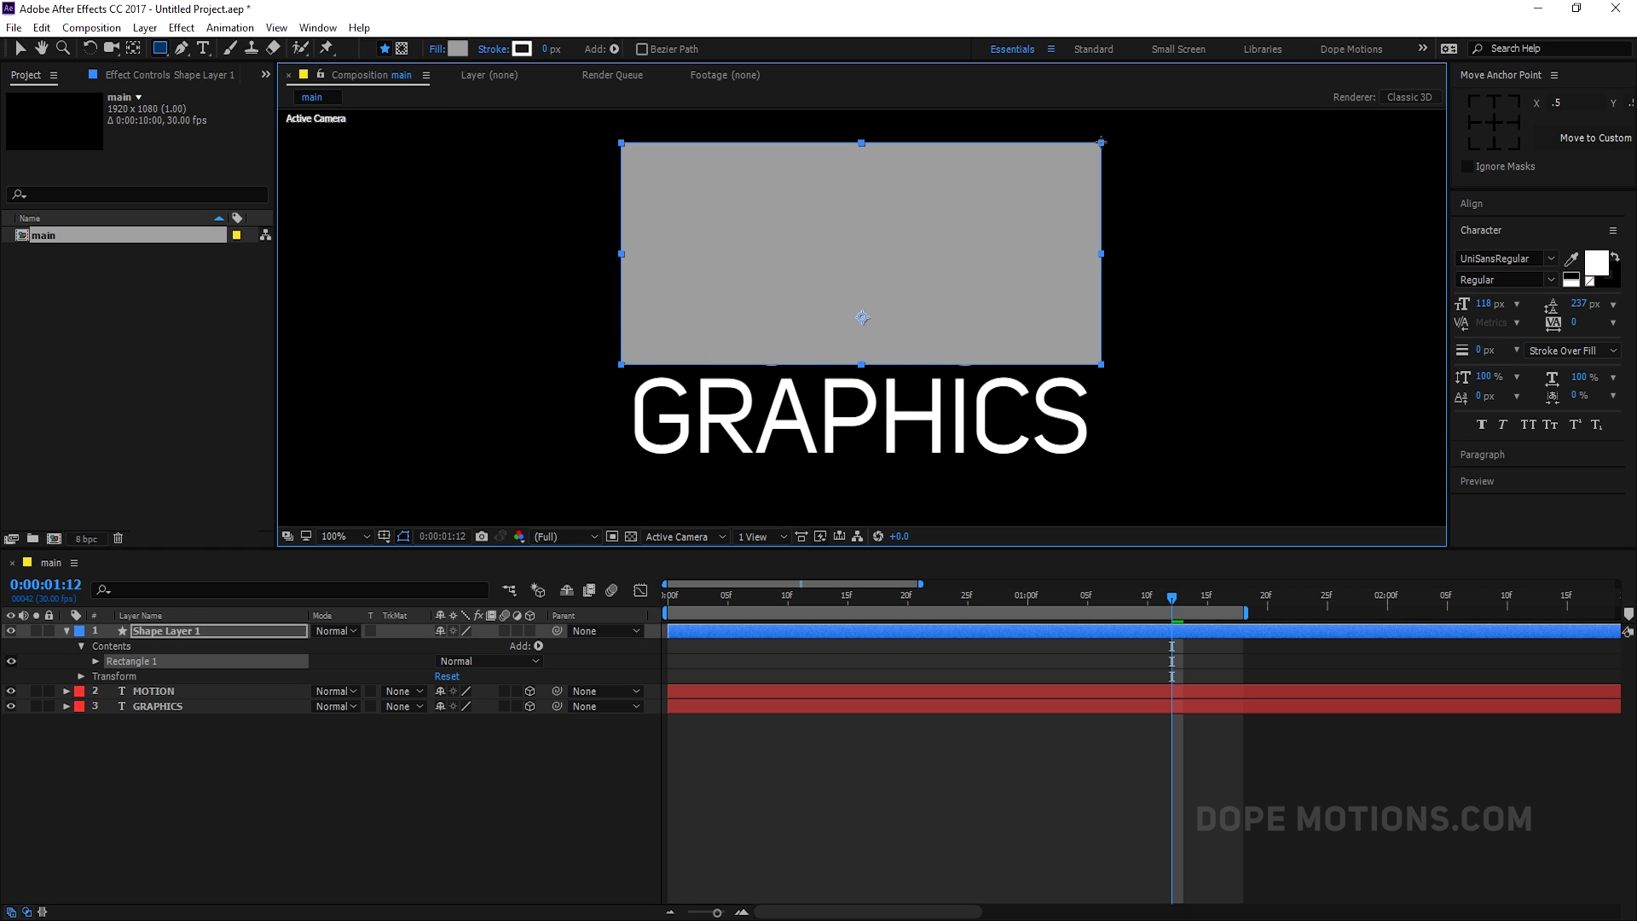
Centre the rectangle's anchor point and align the shape layer horizontally to the centre of the composition.
{"action": "left_click", "coordinate": [1488, 126]}
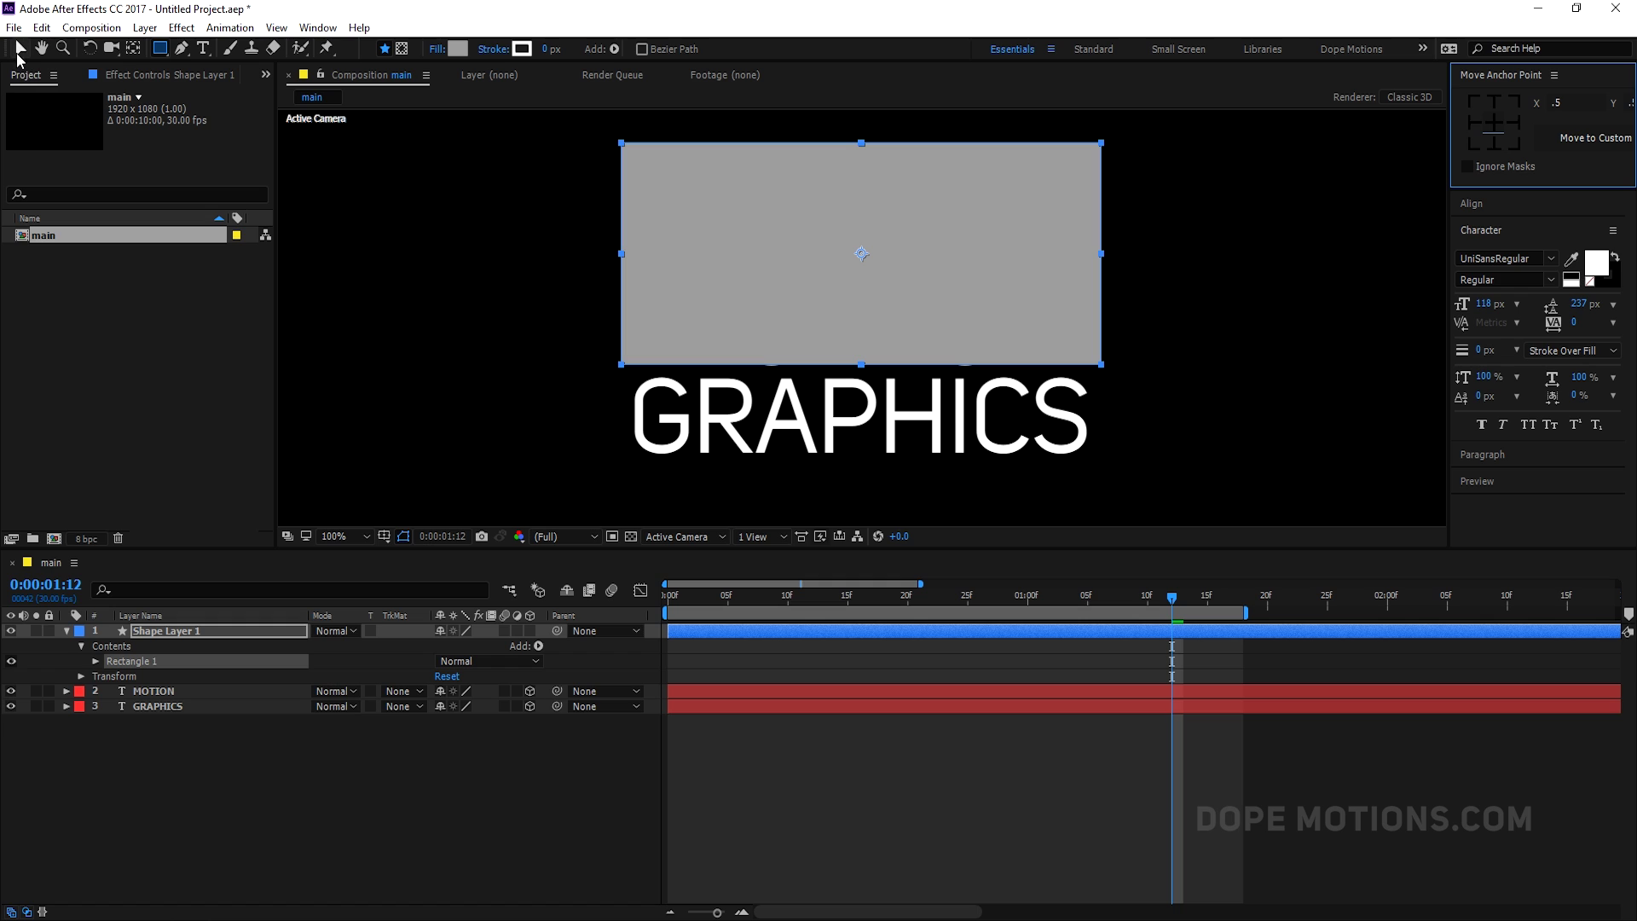
{"action": "left_click", "coordinate": [19, 51]}
{"action": "left_click", "coordinate": [1472, 205]}
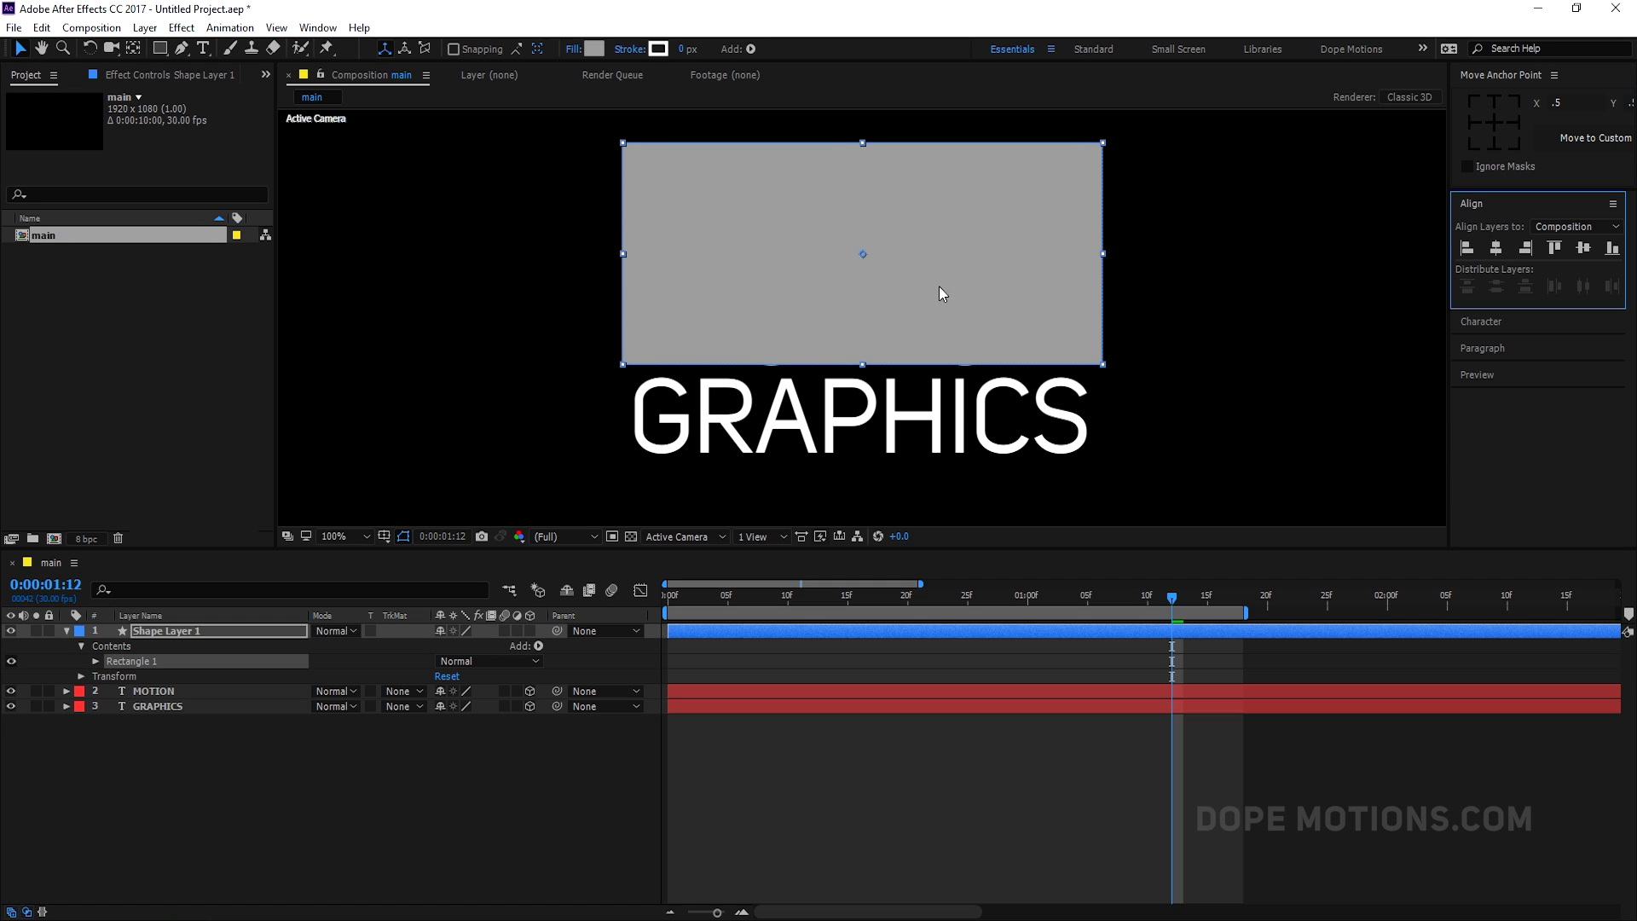
{"action": "left_click", "coordinate": [259, 796]}
Nudge the rectangle down slightly so it covers the bottoms of the MOTION letters.
{"action": "left_click", "coordinate": [812, 274]}
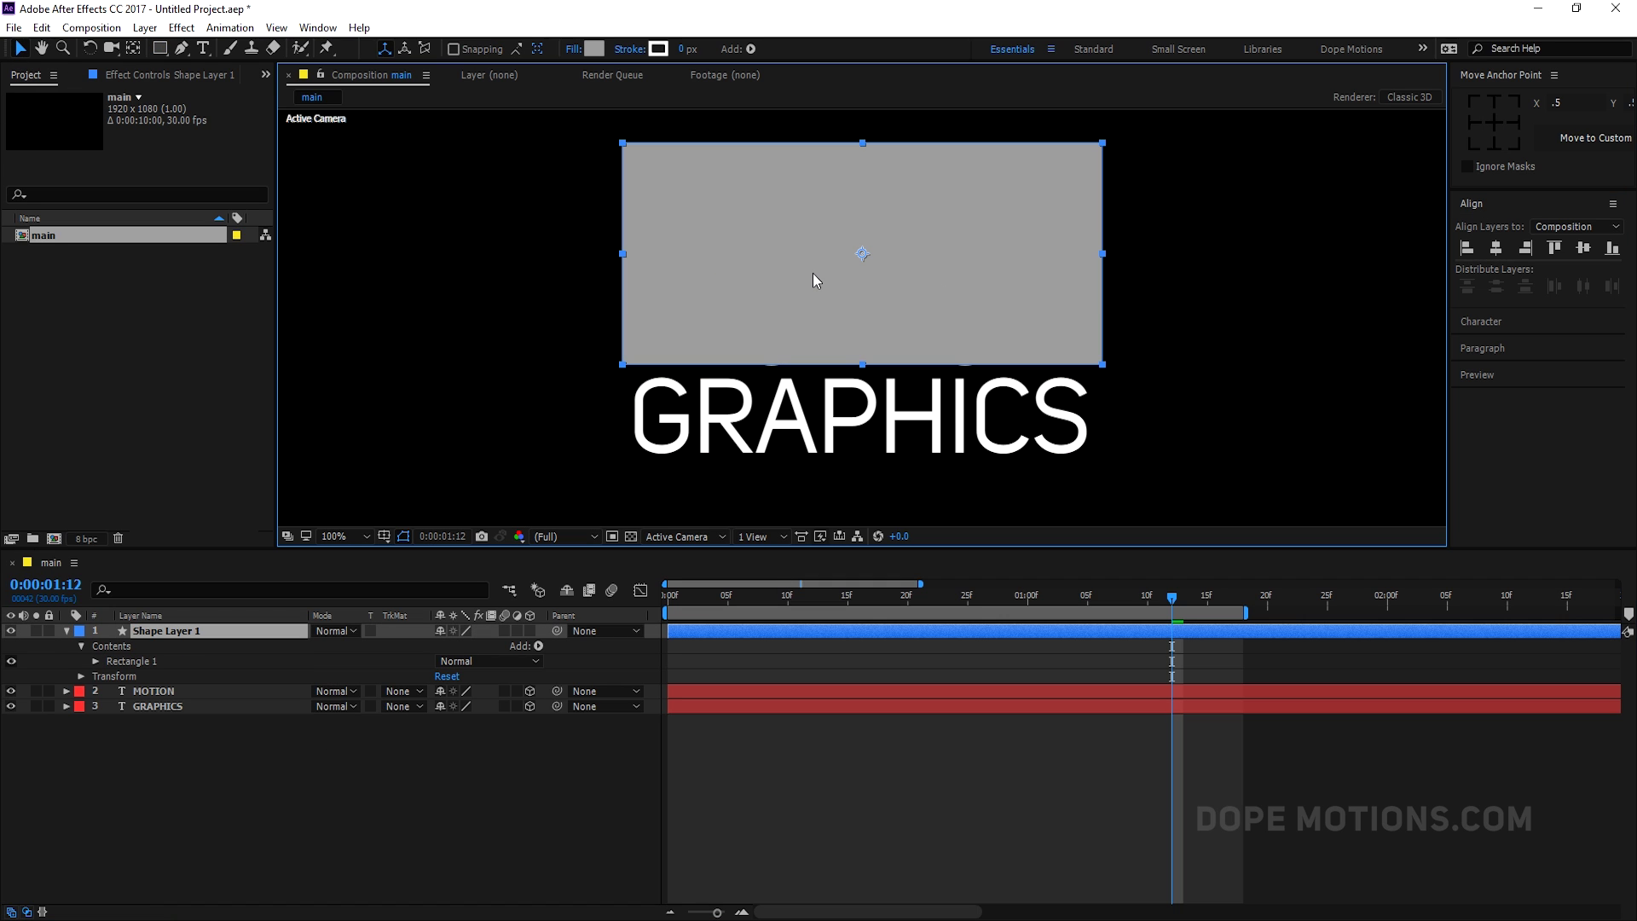
{"action": "key", "text": "ctrl+shift+a"}
{"action": "left_click", "coordinate": [409, 732]}
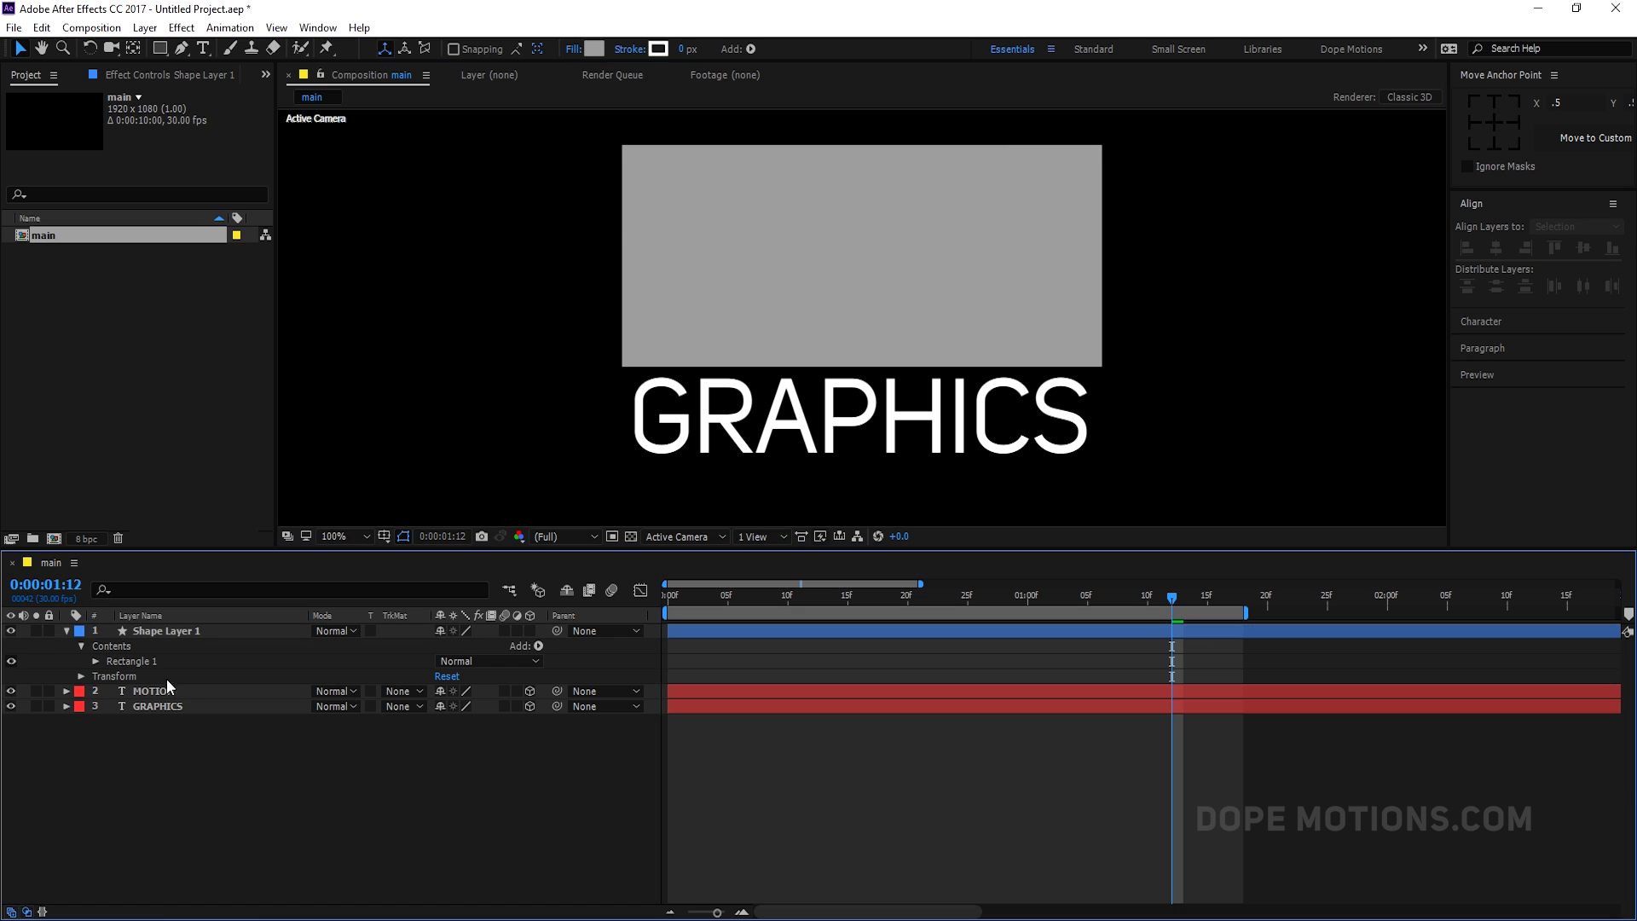
Collapse the shape layer's properties and rename the layer Matte_01.
{"action": "left_click", "coordinate": [67, 631]}
{"action": "left_click", "coordinate": [129, 631]}
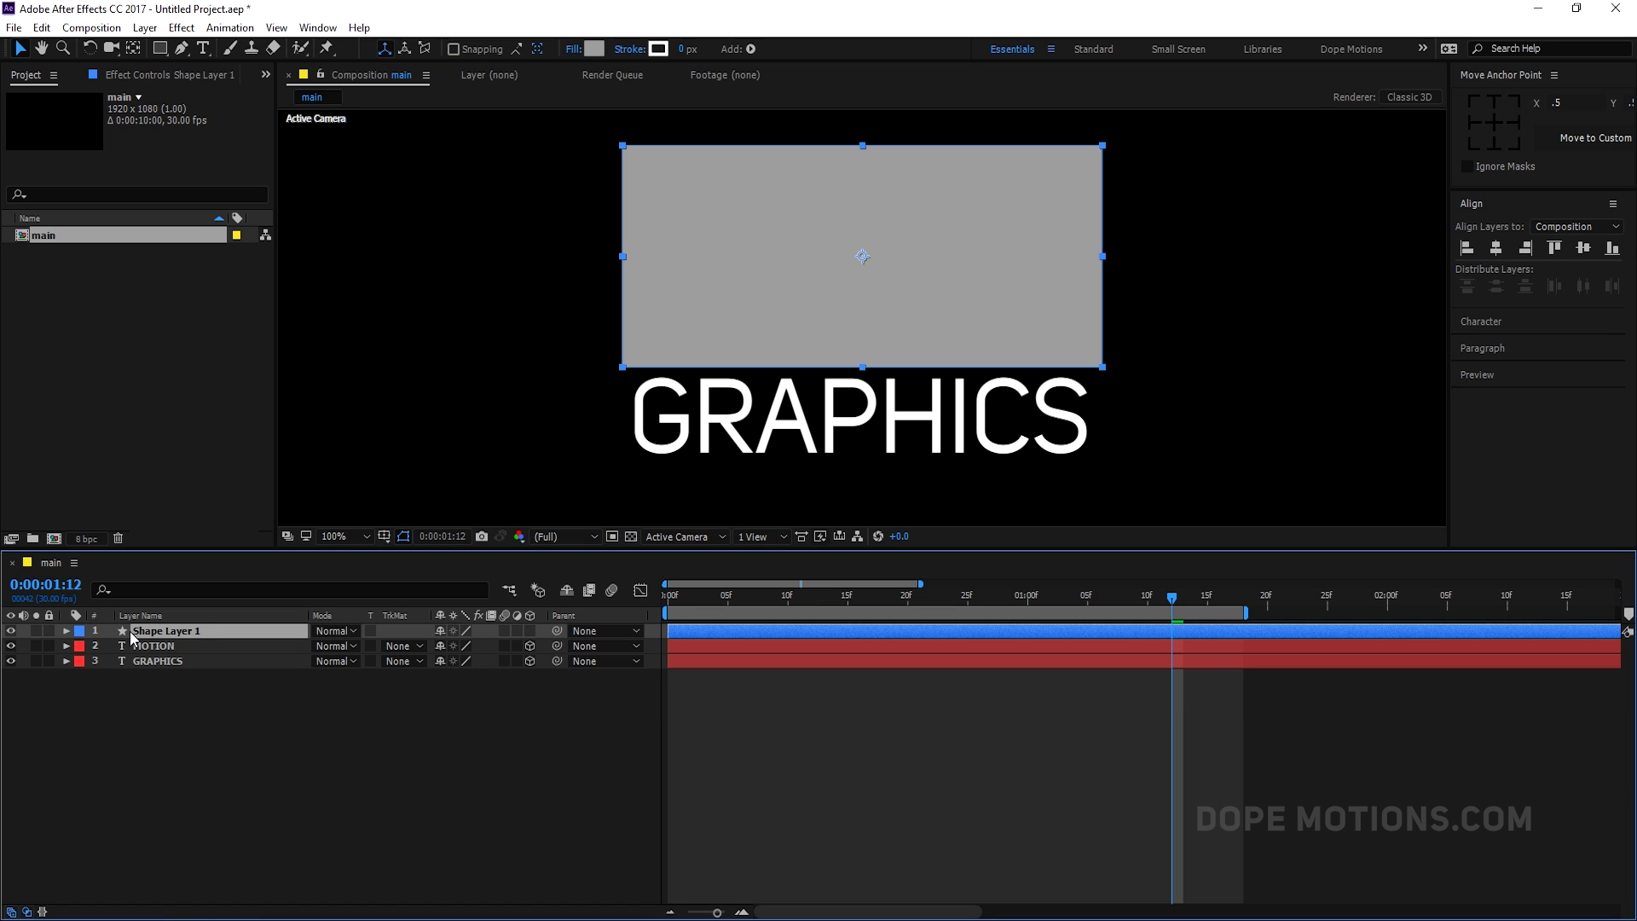
{"action": "key", "text": "Return"}
{"action": "type", "text": "Matte_"}
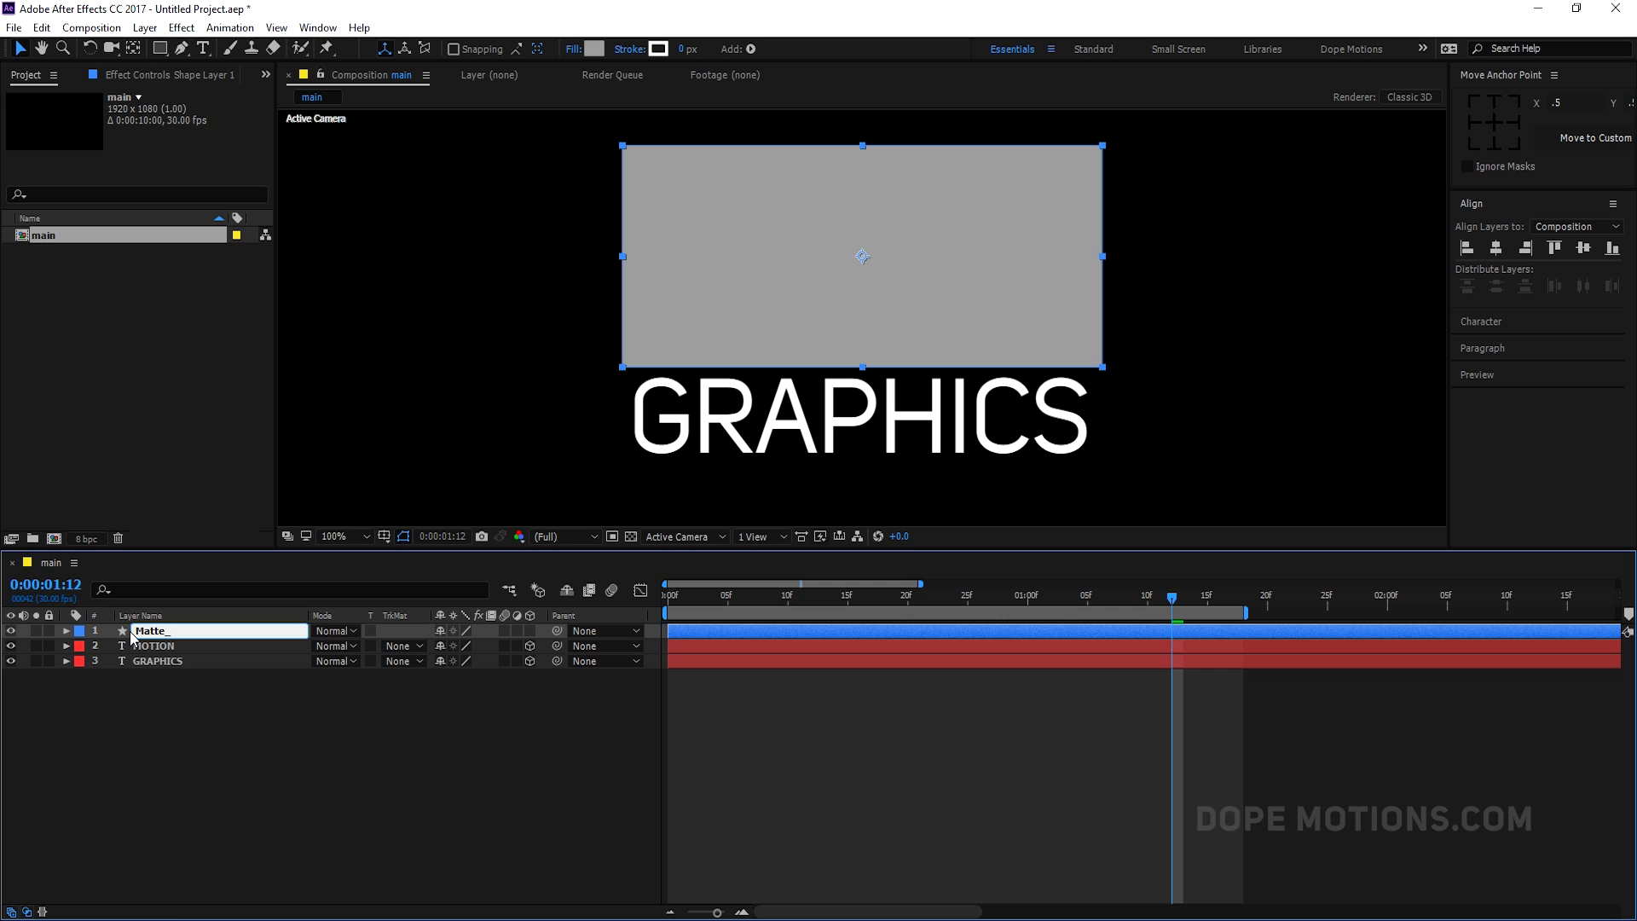
{"action": "type", "text": "01"}
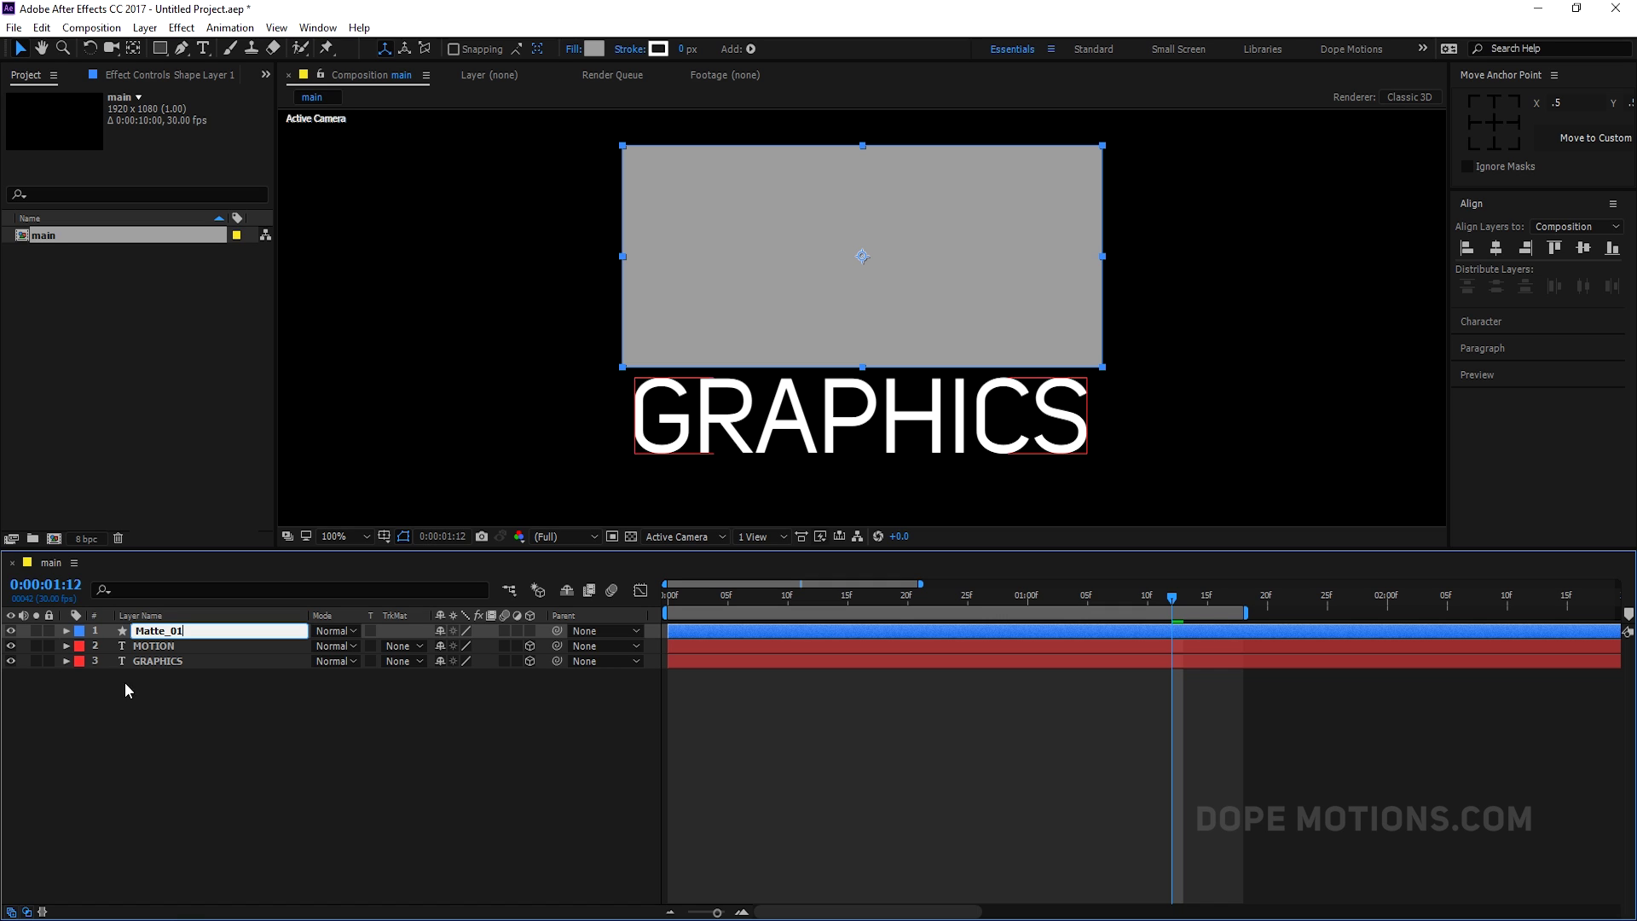
{"action": "left_click", "coordinate": [210, 720]}
Place Matte_01 directly above GRAPHICS in the layer stack and set the GRAPHICS track matte to Alpha Inverted Matte "Matte_01".
{"action": "left_click_drag", "start_coordinate": [162, 632], "coordinate": [186, 664]}
{"action": "left_click", "coordinate": [397, 661]}
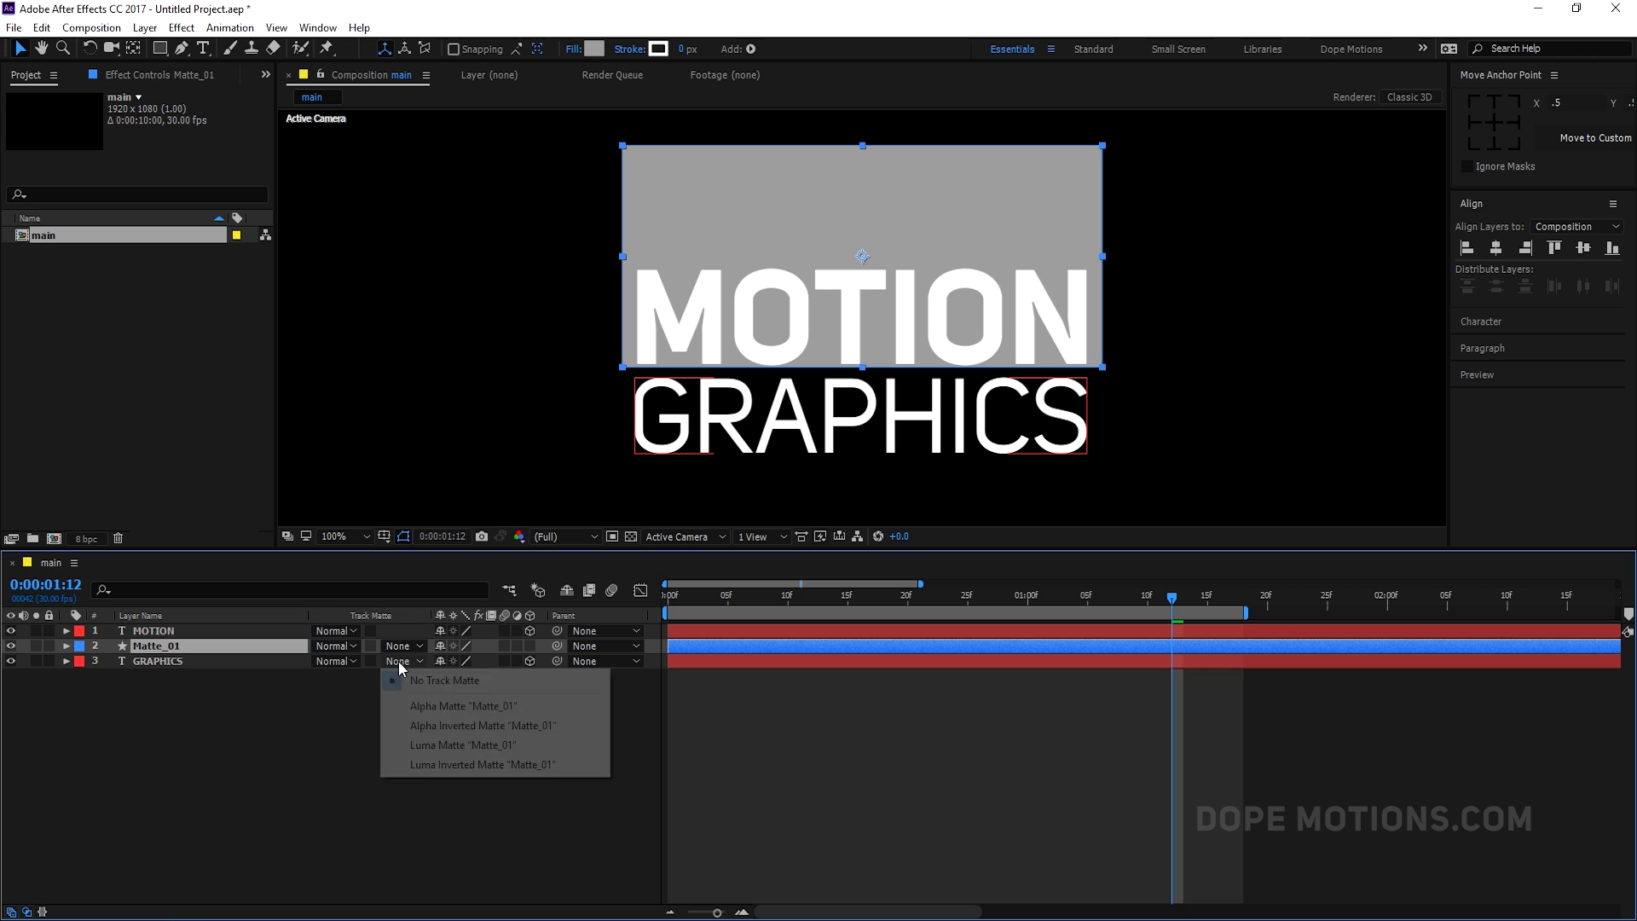
{"action": "left_click", "coordinate": [450, 732]}
Preview the matted text animation from 0:00:00:00 with the composition view at 50%.
{"action": "key", "text": "comma"}
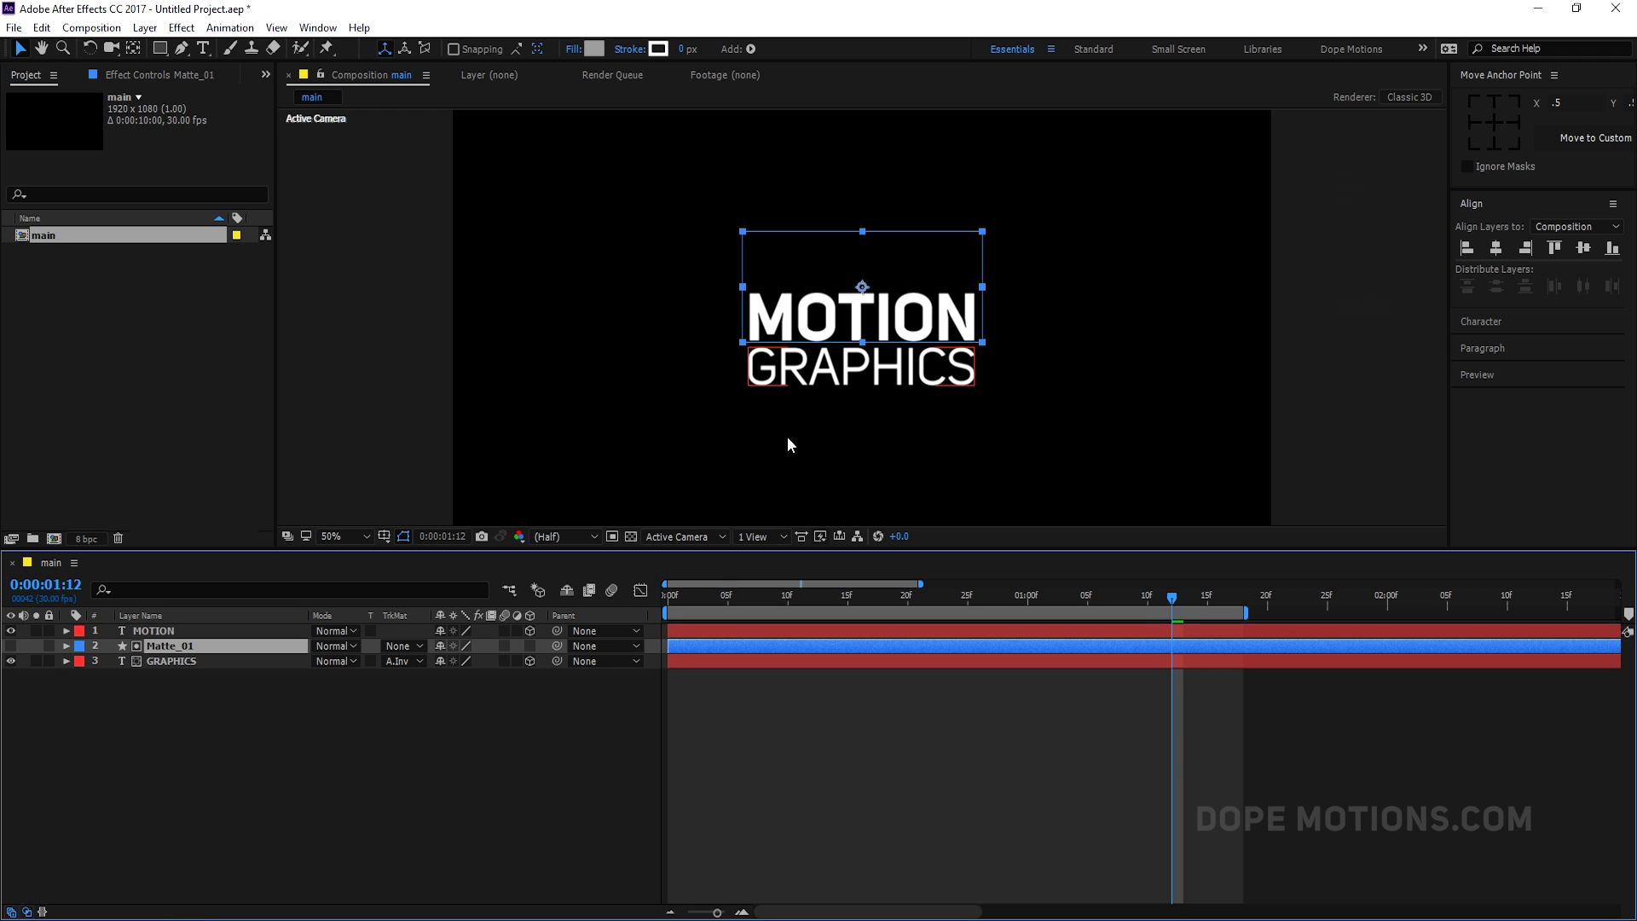
{"action": "left_click_drag", "start_coordinate": [1101, 598], "coordinate": [622, 607]}
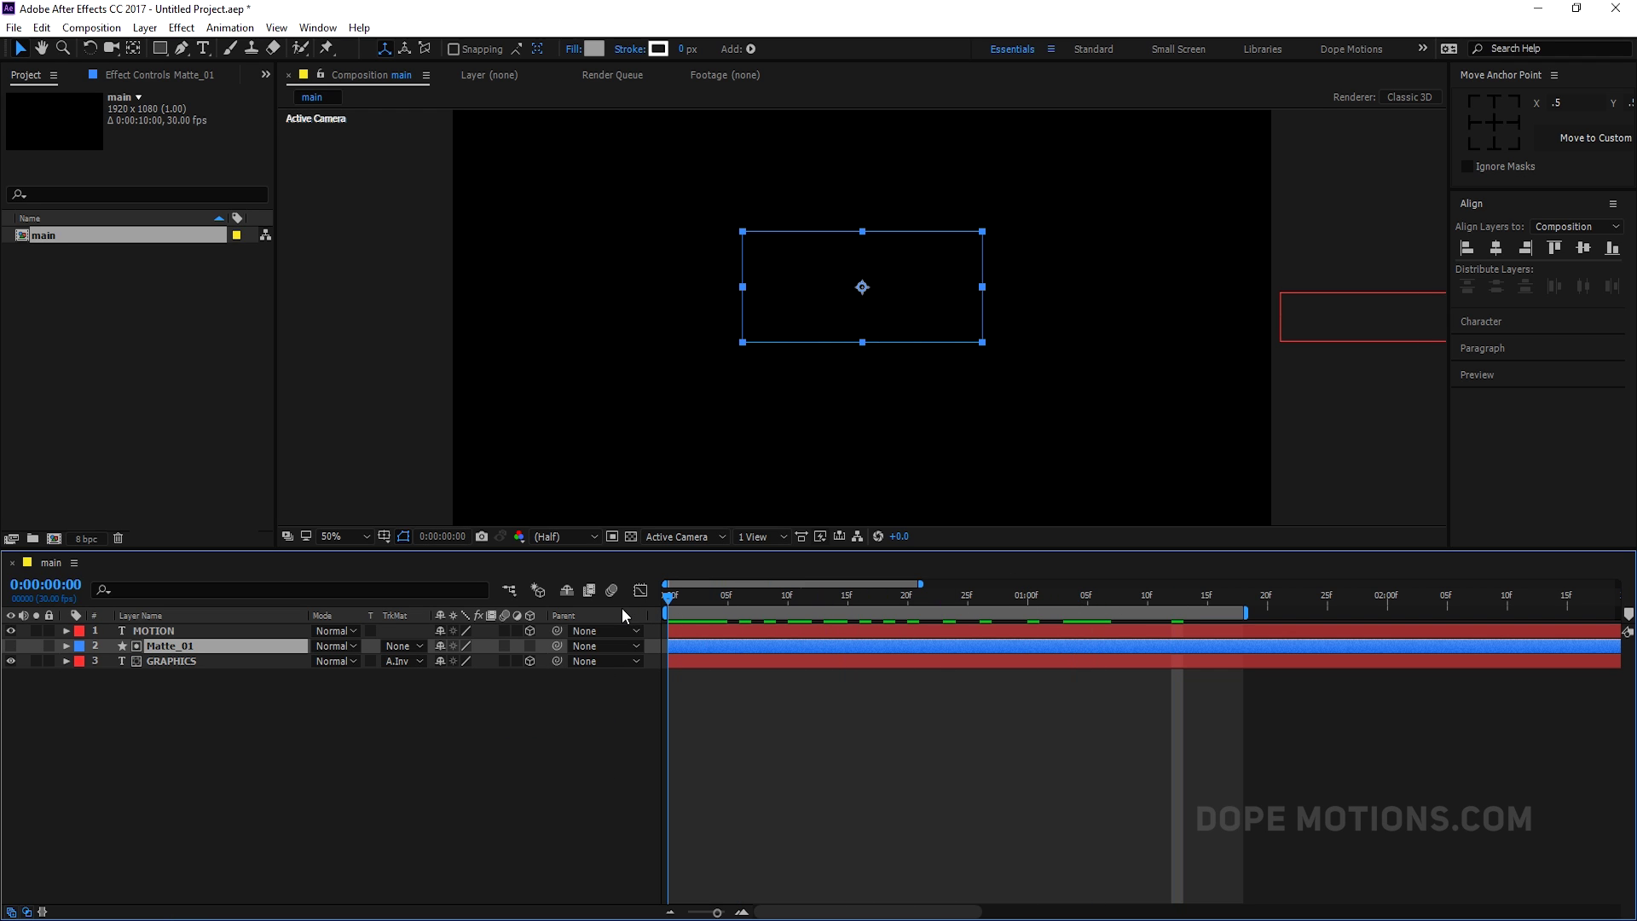
{"action": "key", "text": "space"}
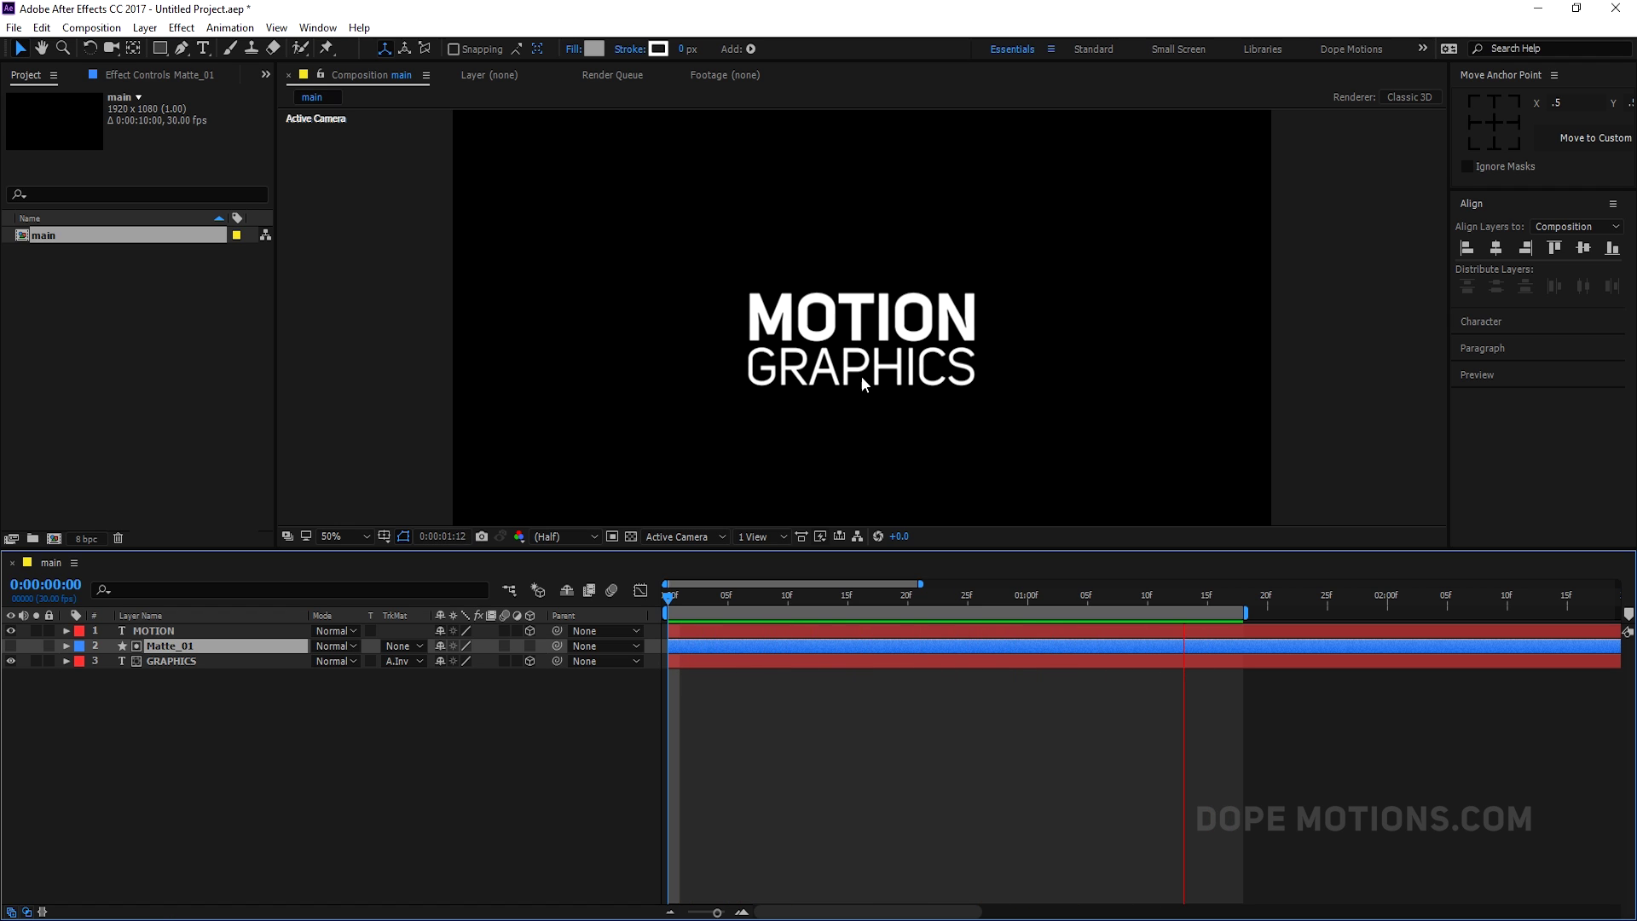
In the GRAPHICS text animator's Position expression, set freq to 5 and amp to .4.
{"action": "left_click", "coordinate": [67, 659]}
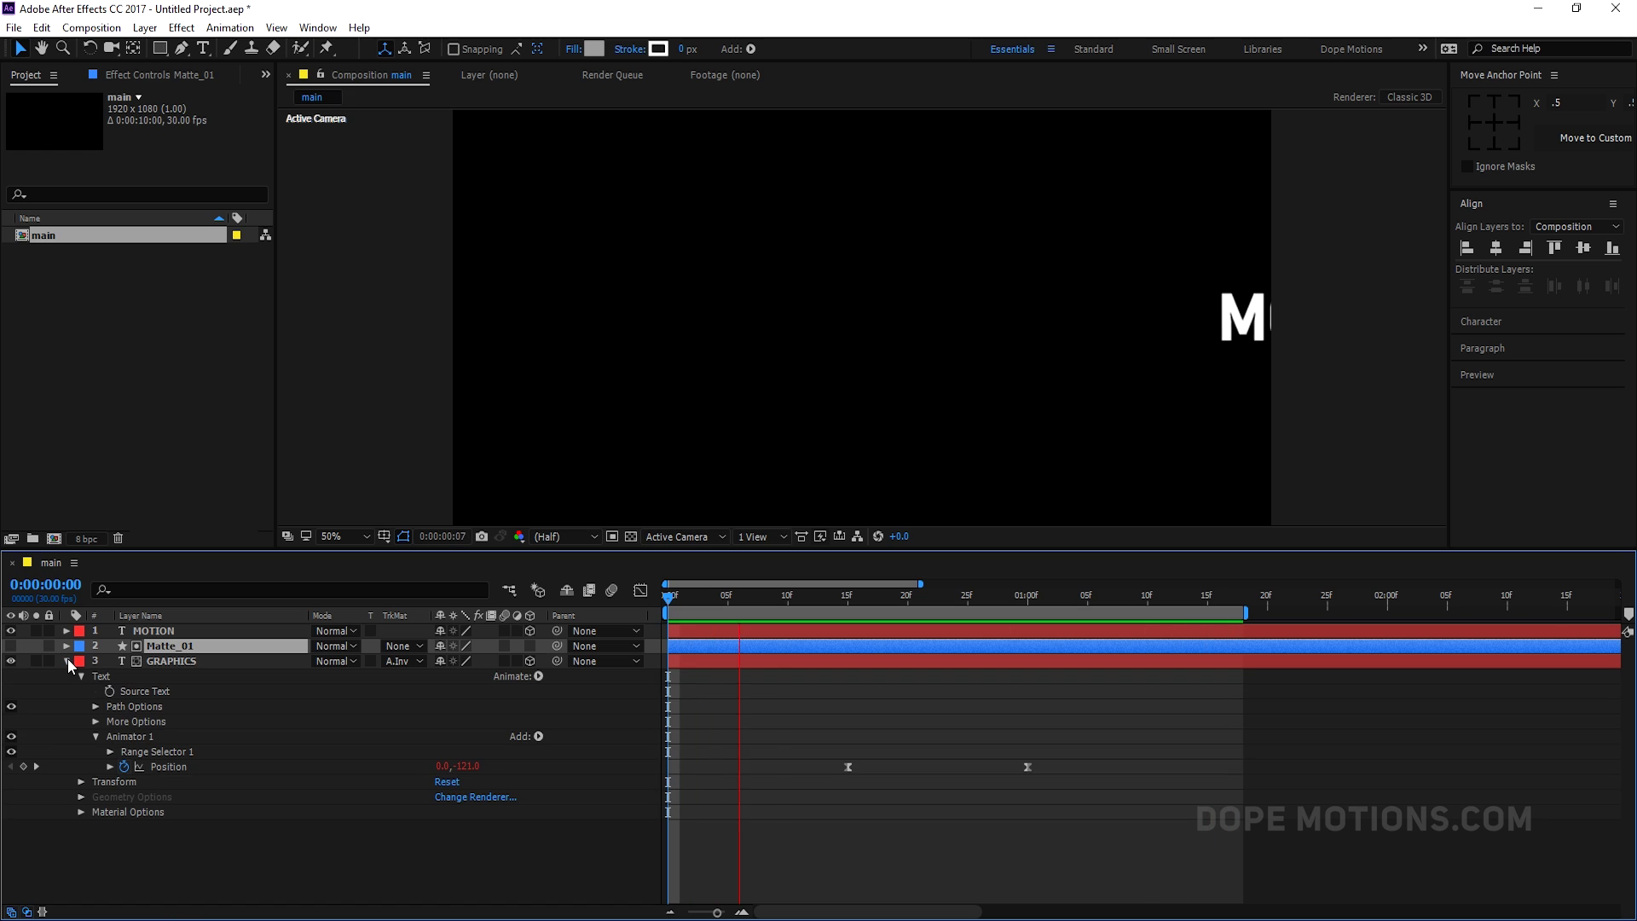
{"action": "left_click", "coordinate": [110, 766]}
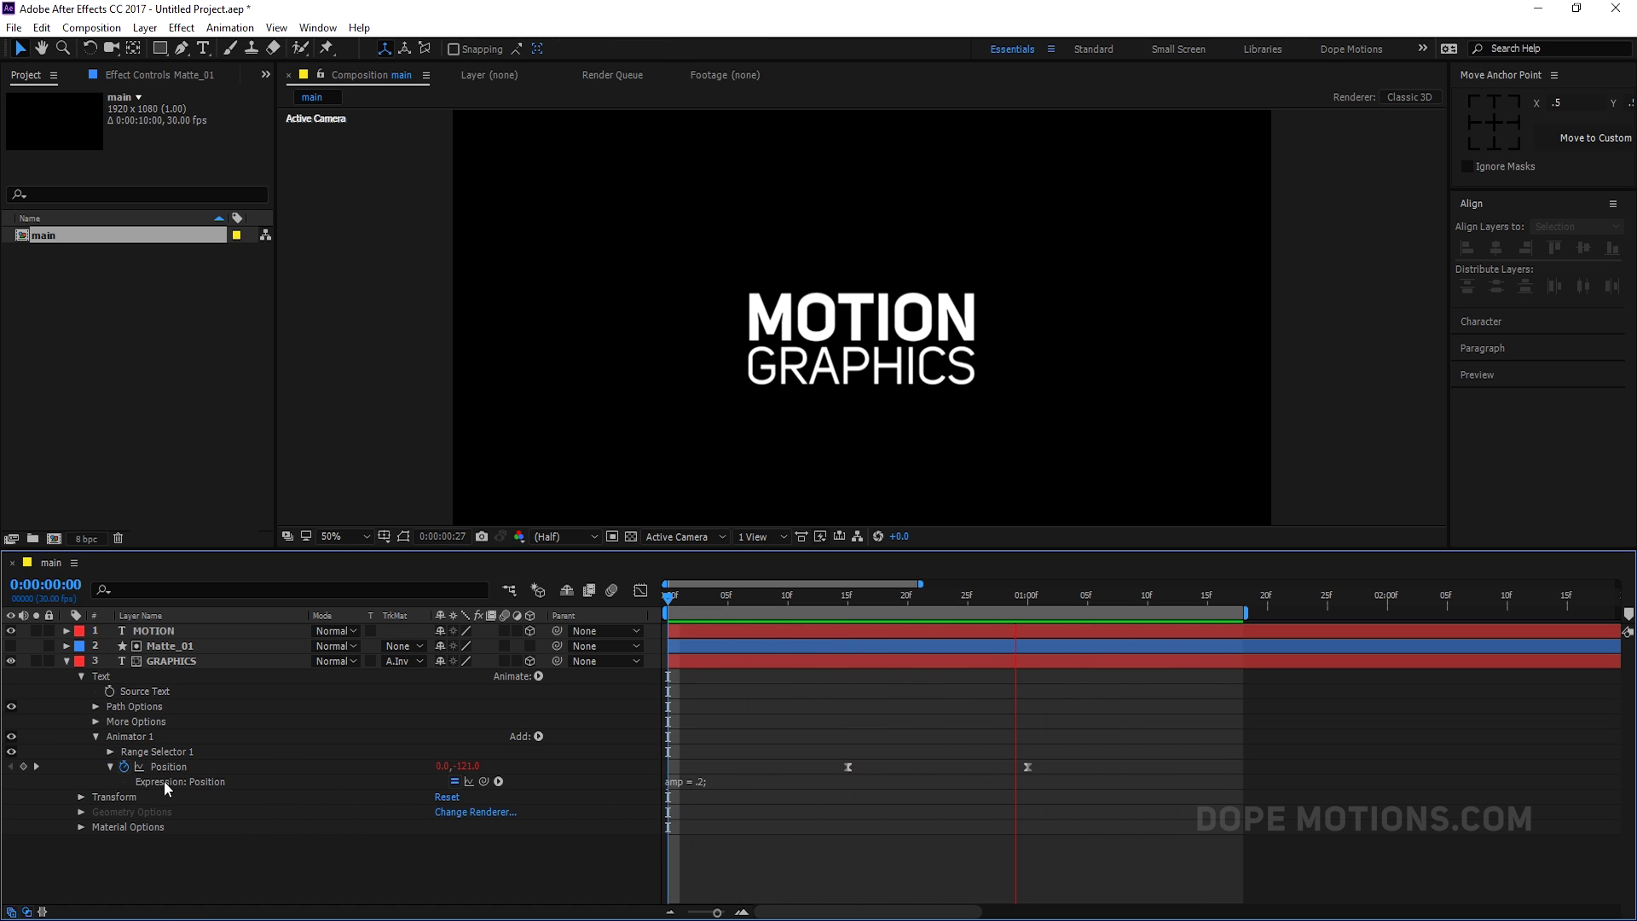
{"action": "left_click", "coordinate": [703, 781]}
{"action": "left_click", "coordinate": [705, 793]}
{"action": "key", "text": "BackSpace"}
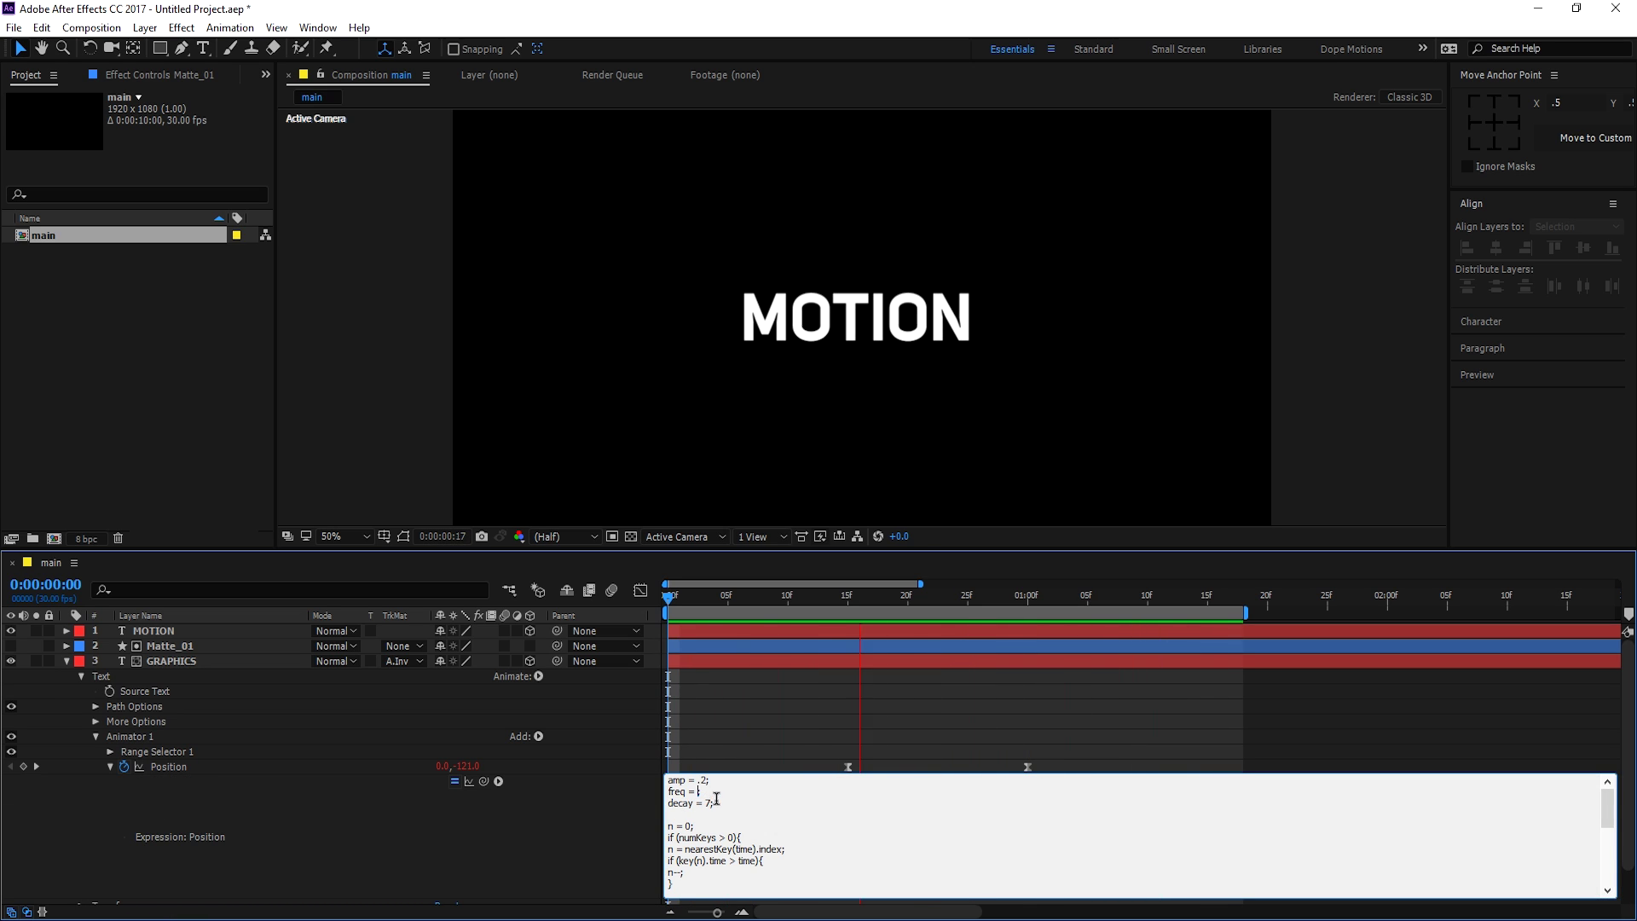
{"action": "type", "text": "5;"}
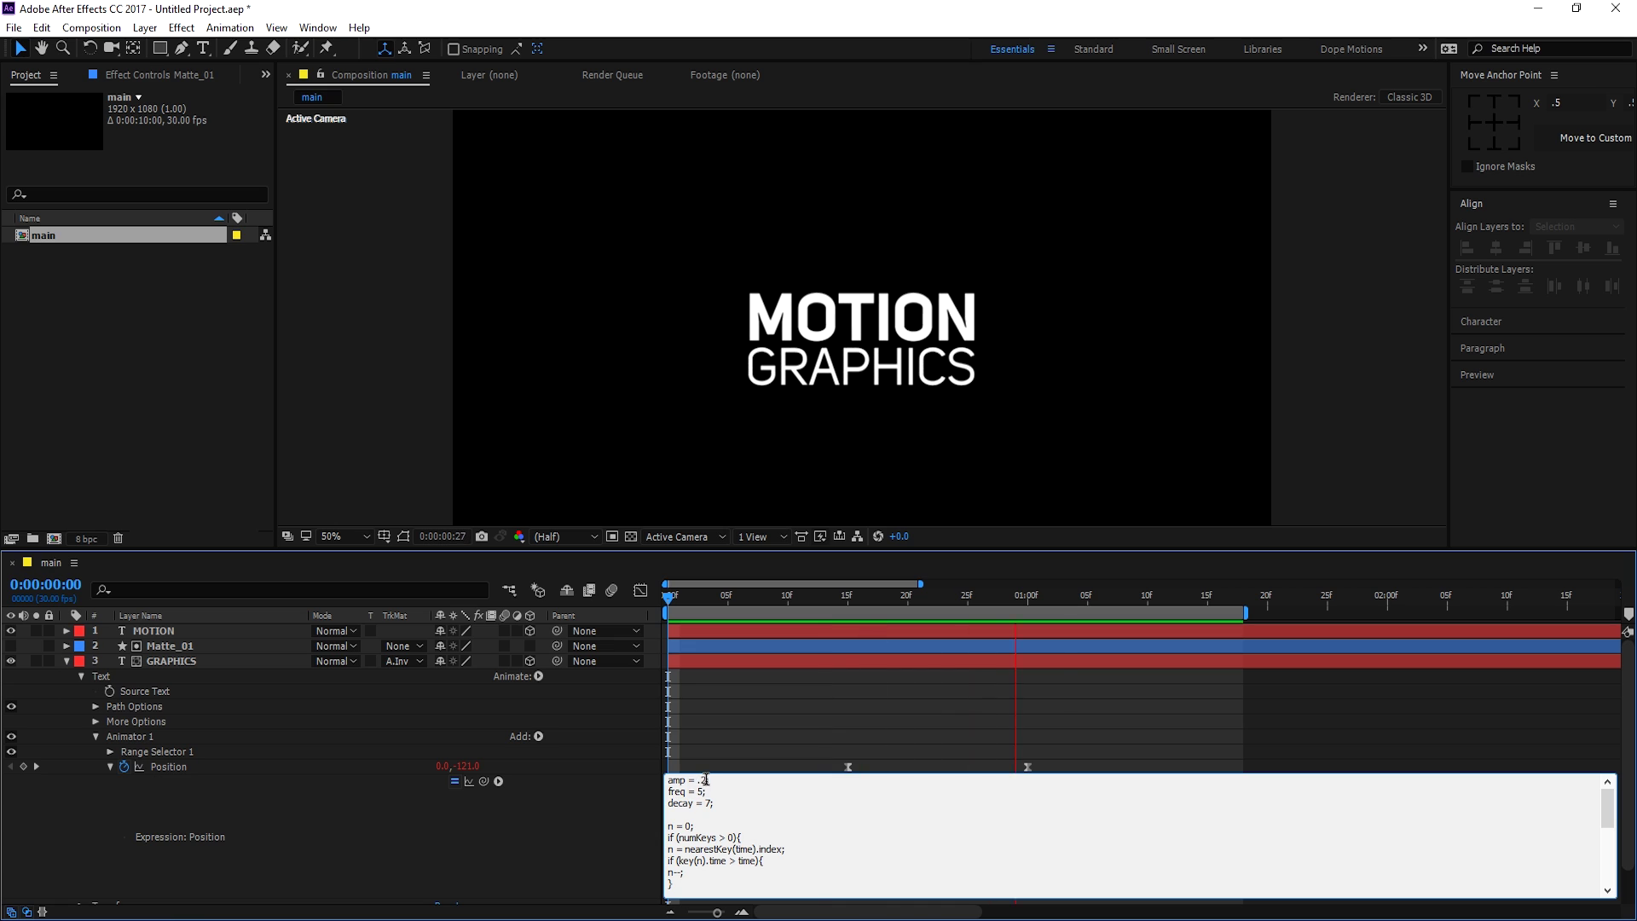
{"action": "double_click", "coordinate": [703, 780]}
{"action": "type", "text": "4"}
{"action": "left_click", "coordinate": [755, 732]}
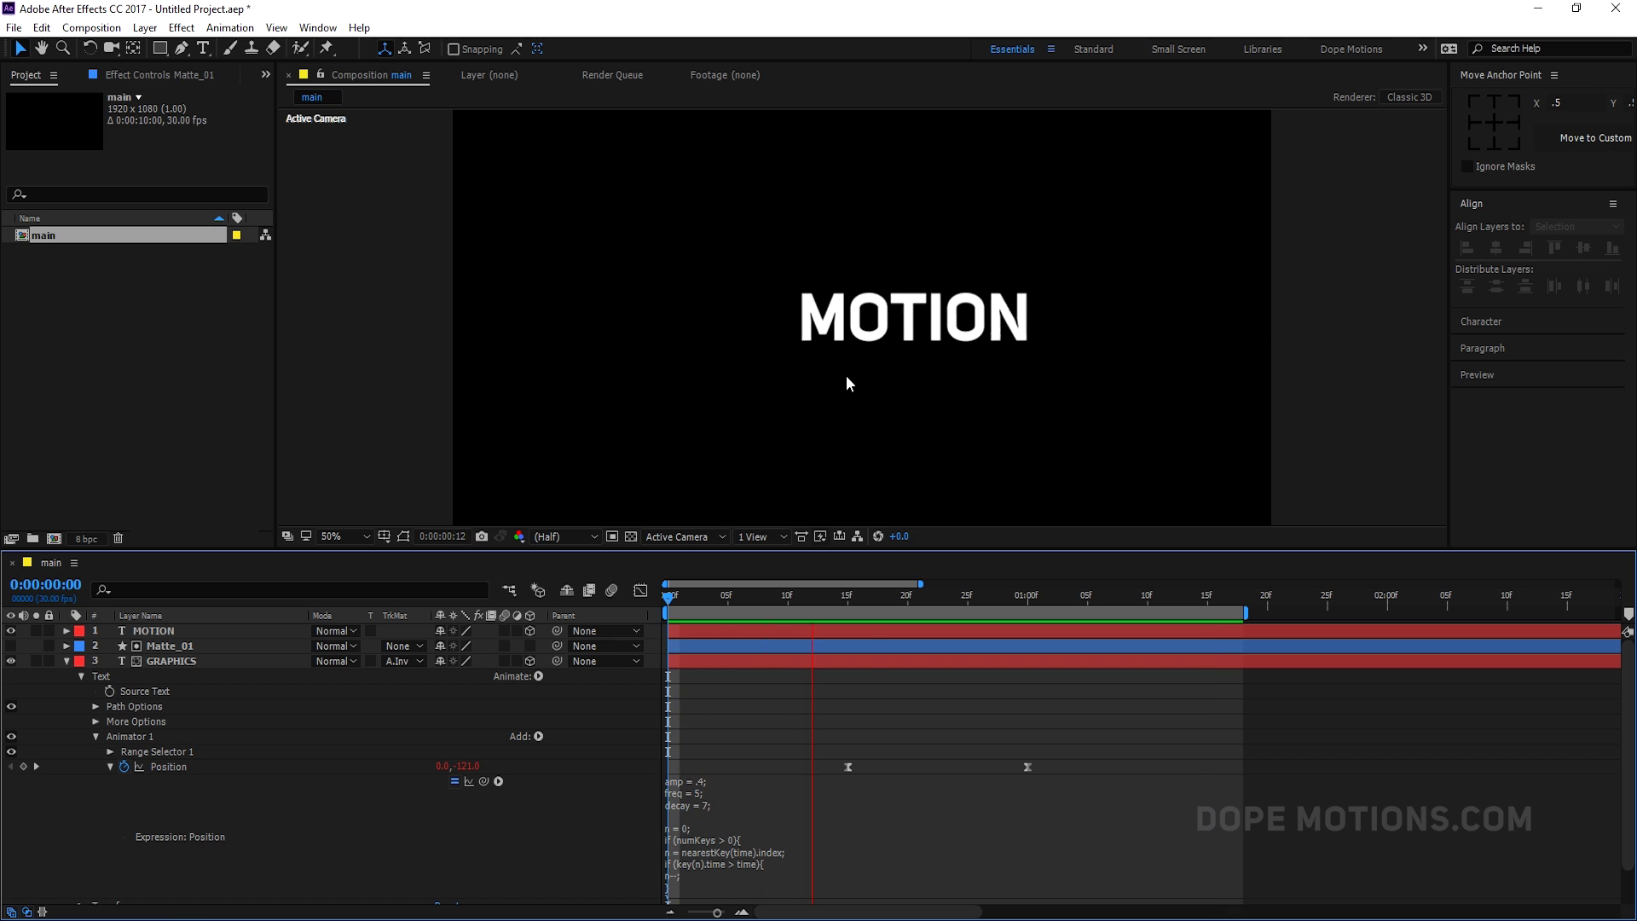
{"action": "left_click", "coordinate": [713, 793]}
{"action": "left_click", "coordinate": [704, 780]}
{"action": "key", "text": "BackSpace"}
{"action": "type", "text": "6"}
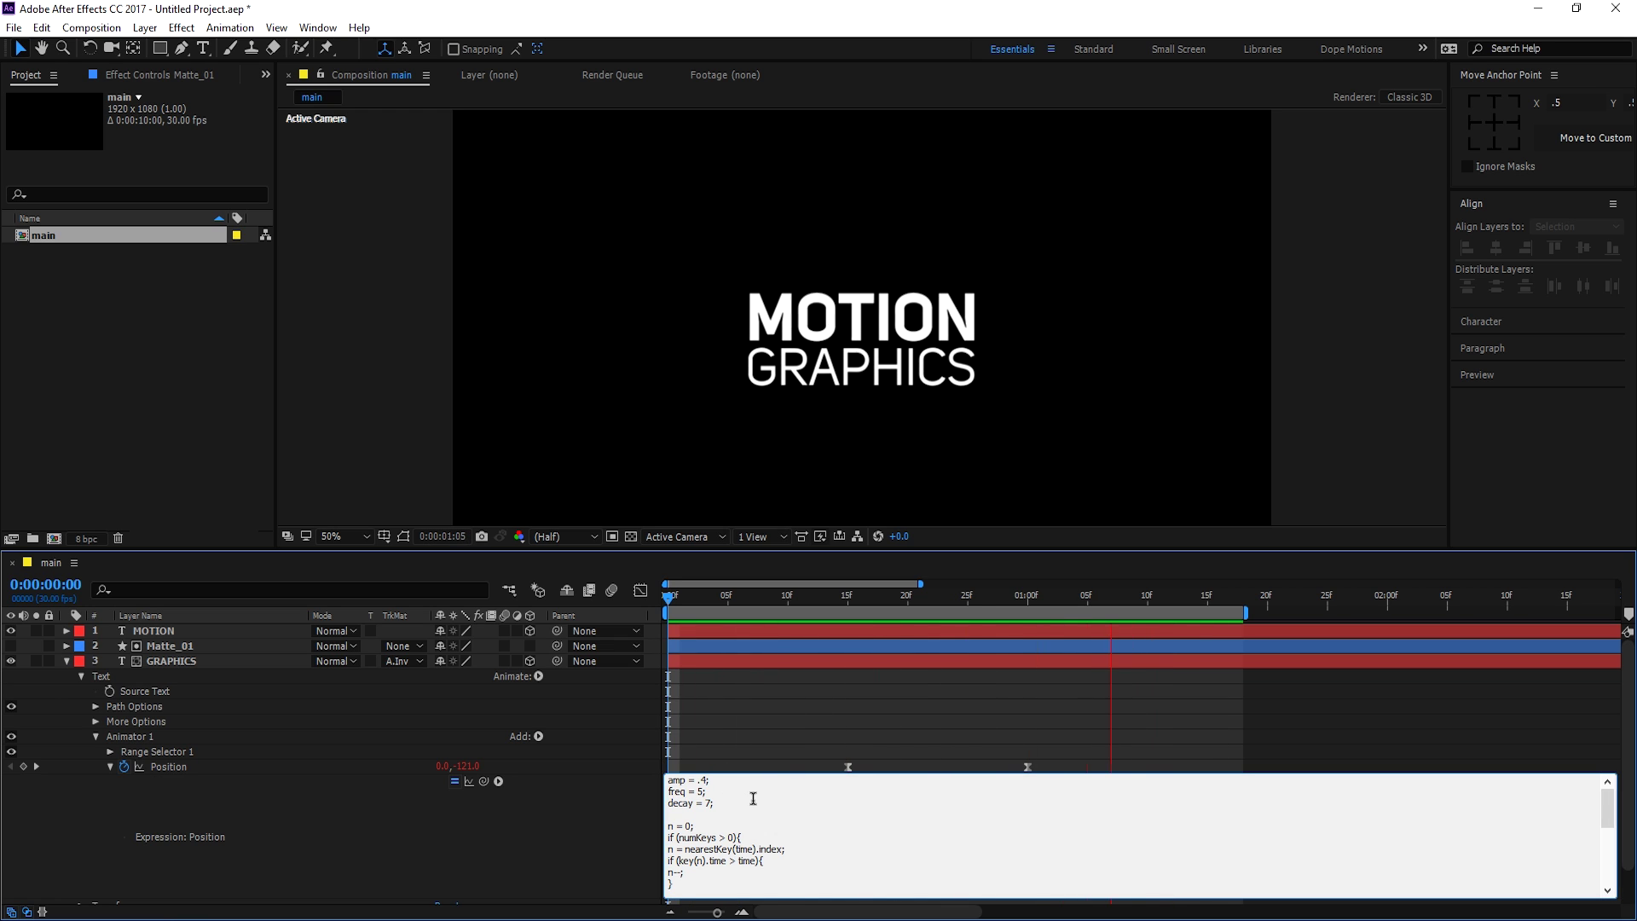
{"action": "left_click", "coordinate": [817, 718]}
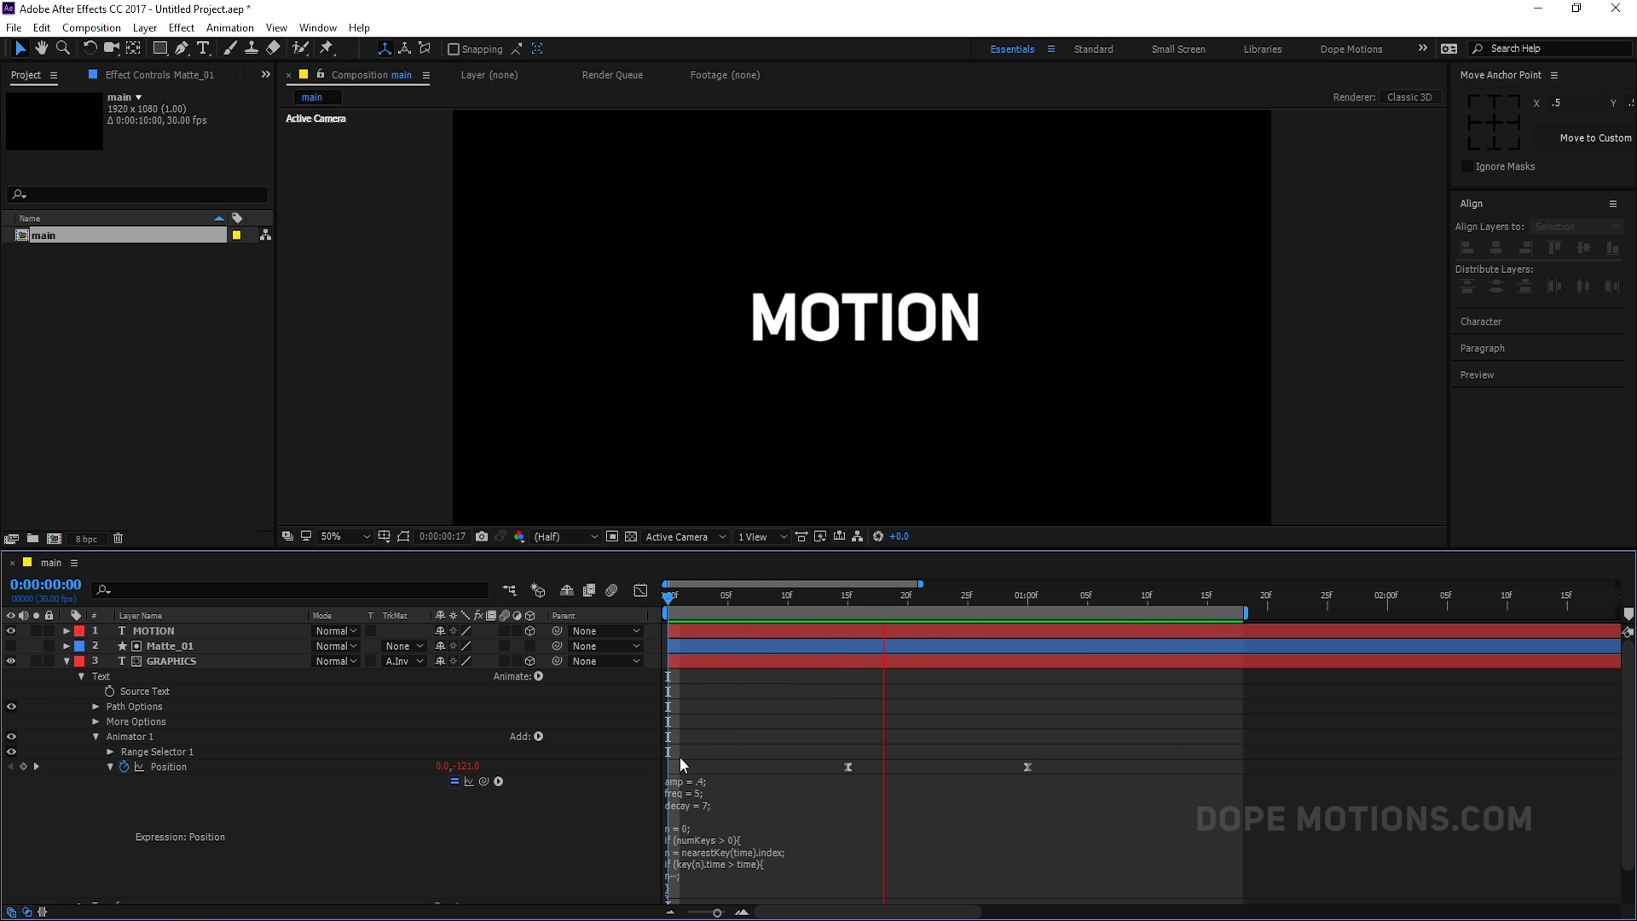
{"action": "key", "text": "ctrl+z"}
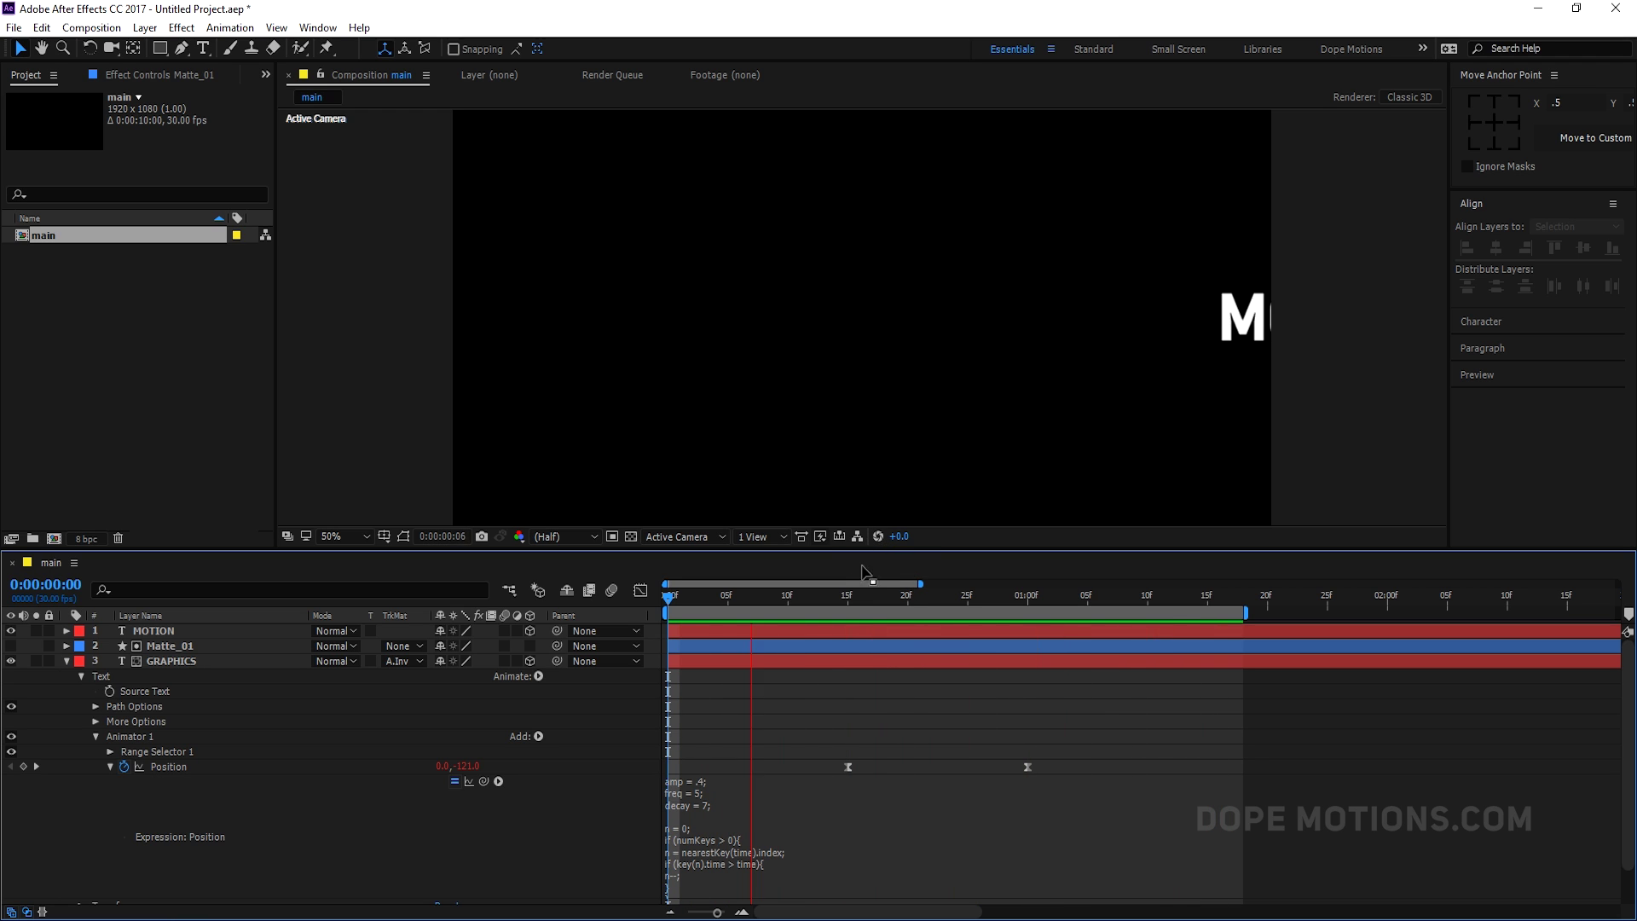
Show only the Position keyframes of the GRAPHICS layer and place the playhead at 0:00:01:00.
{"action": "left_click", "coordinate": [846, 597]}
{"action": "left_click", "coordinate": [66, 661]}
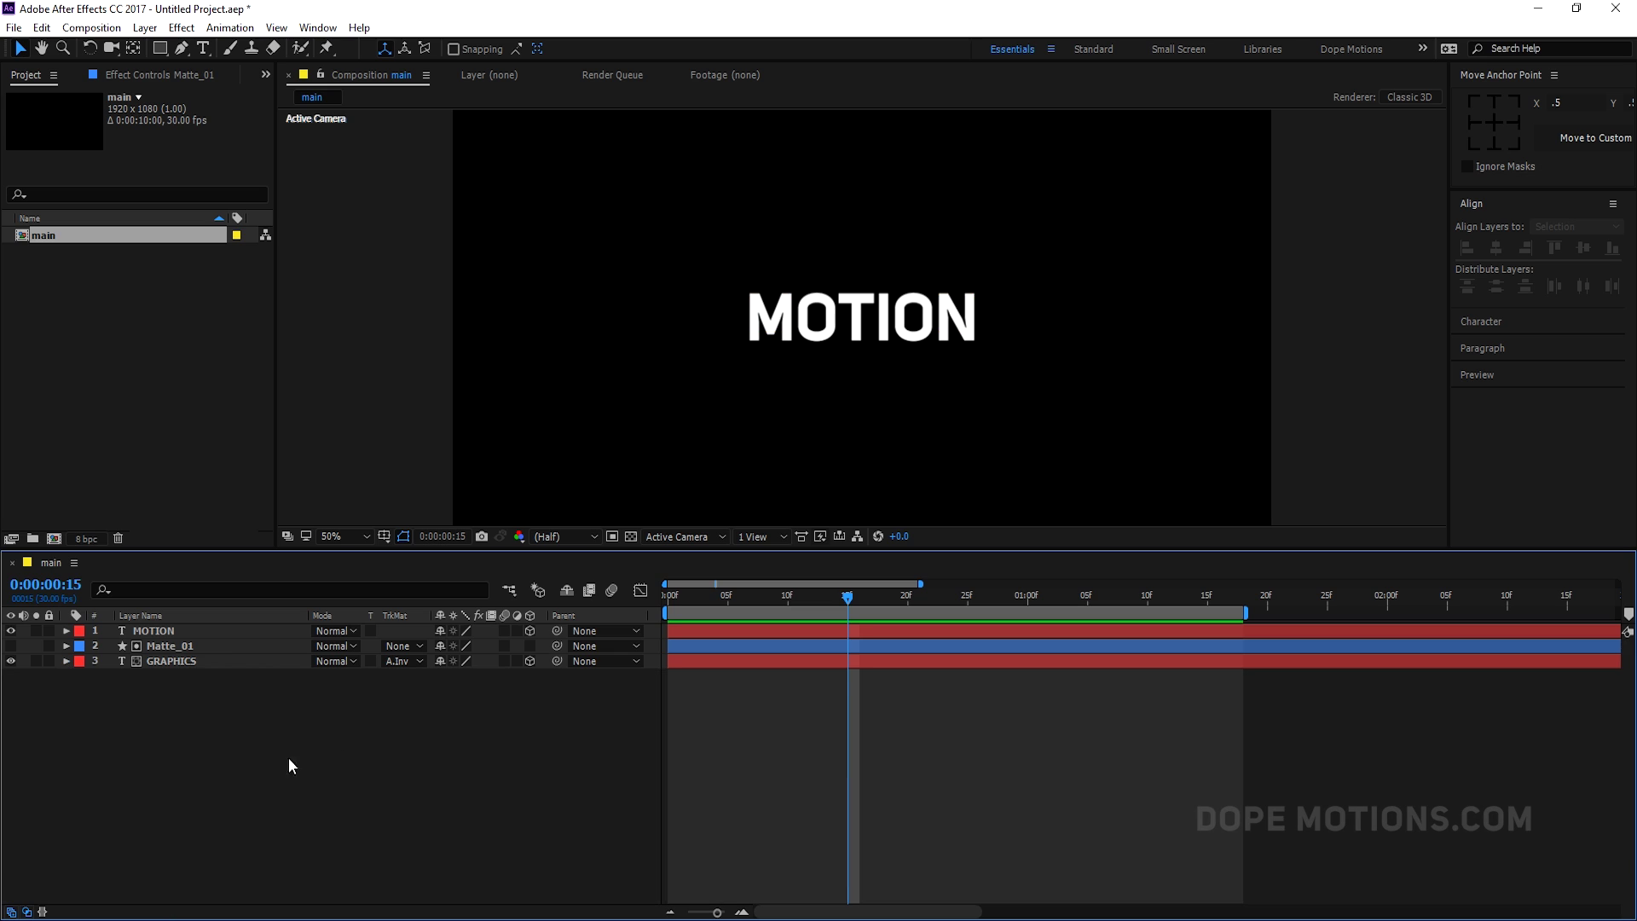
{"action": "left_click_drag", "start_coordinate": [860, 597], "coordinate": [1110, 601]}
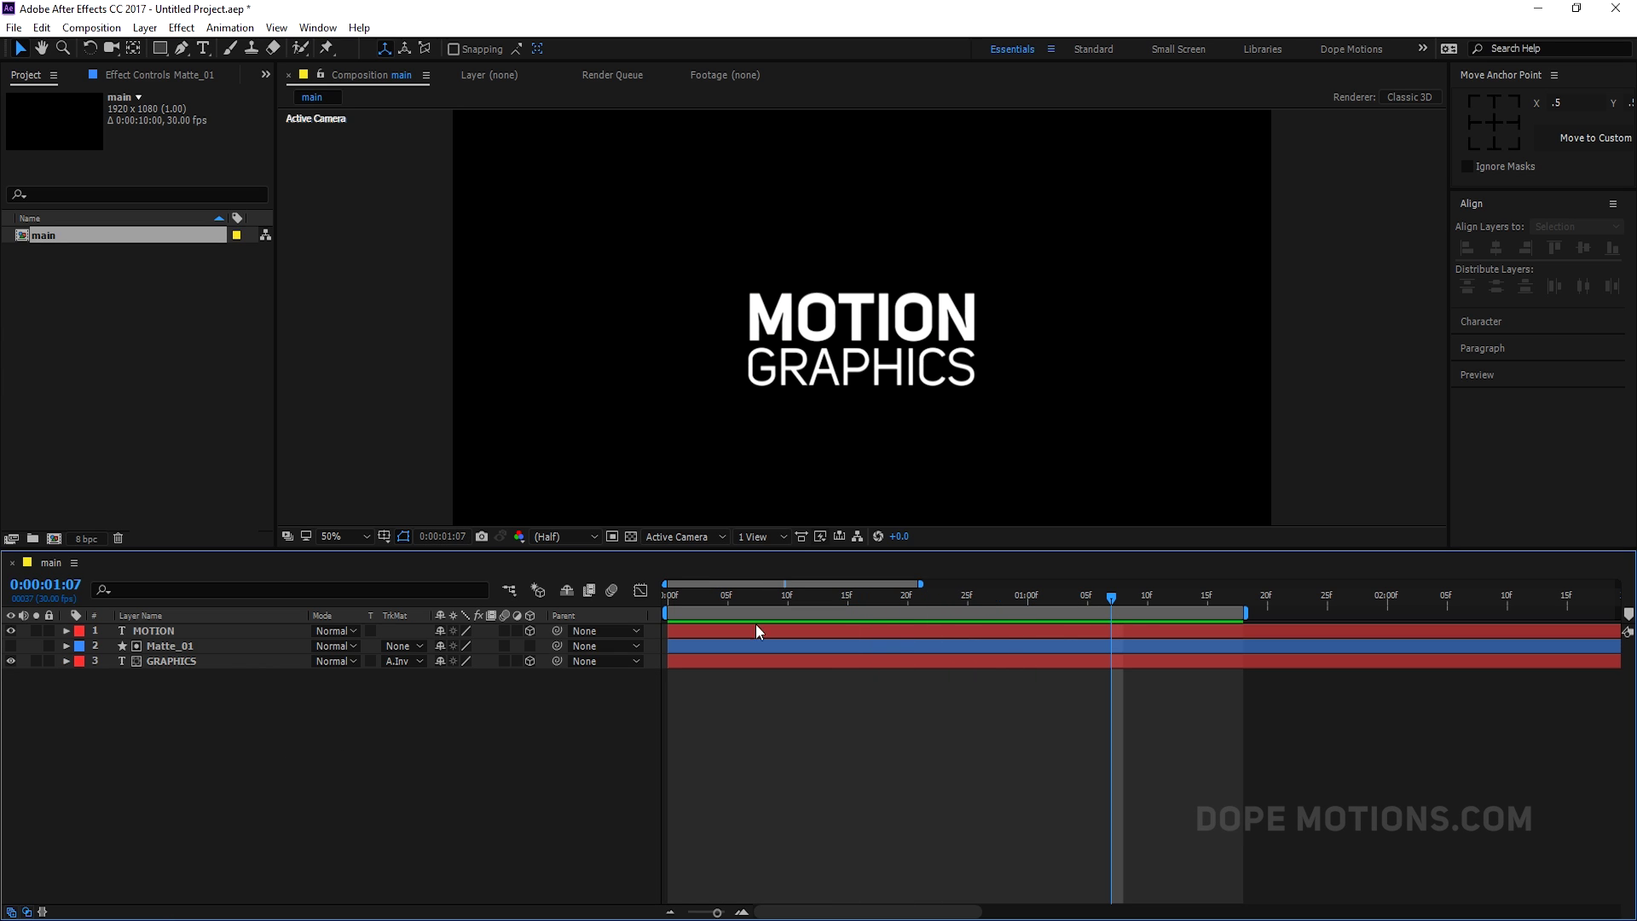
{"action": "left_click", "coordinate": [171, 662]}
{"action": "key", "text": "p"}
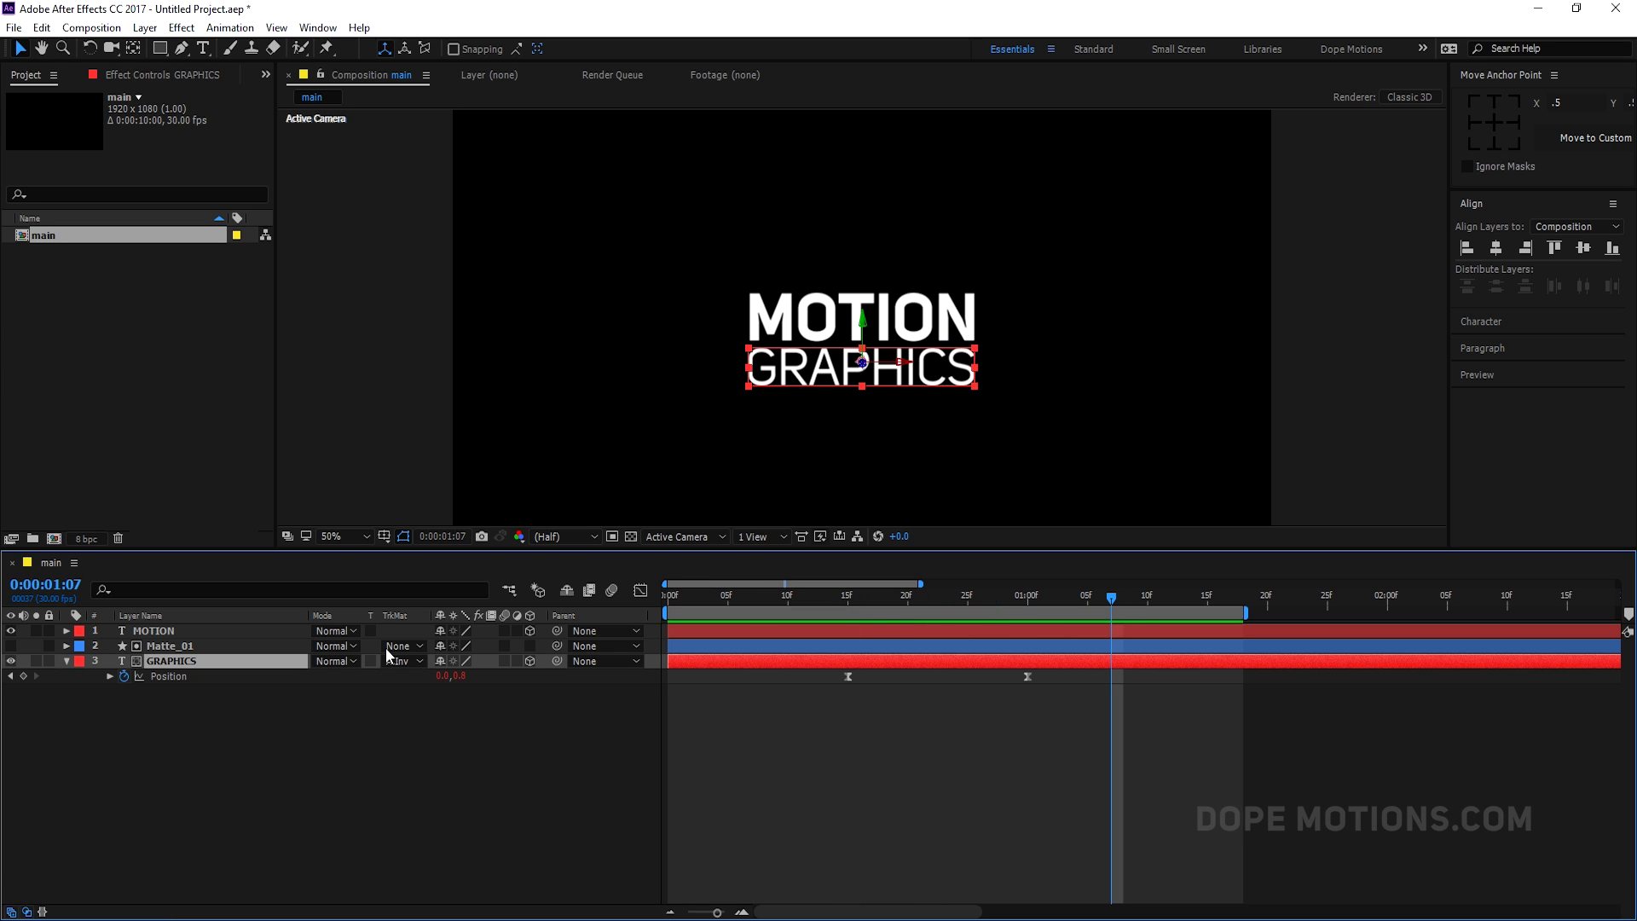
{"action": "left_click", "coordinate": [1026, 596]}
{"action": "left_click", "coordinate": [170, 699]}
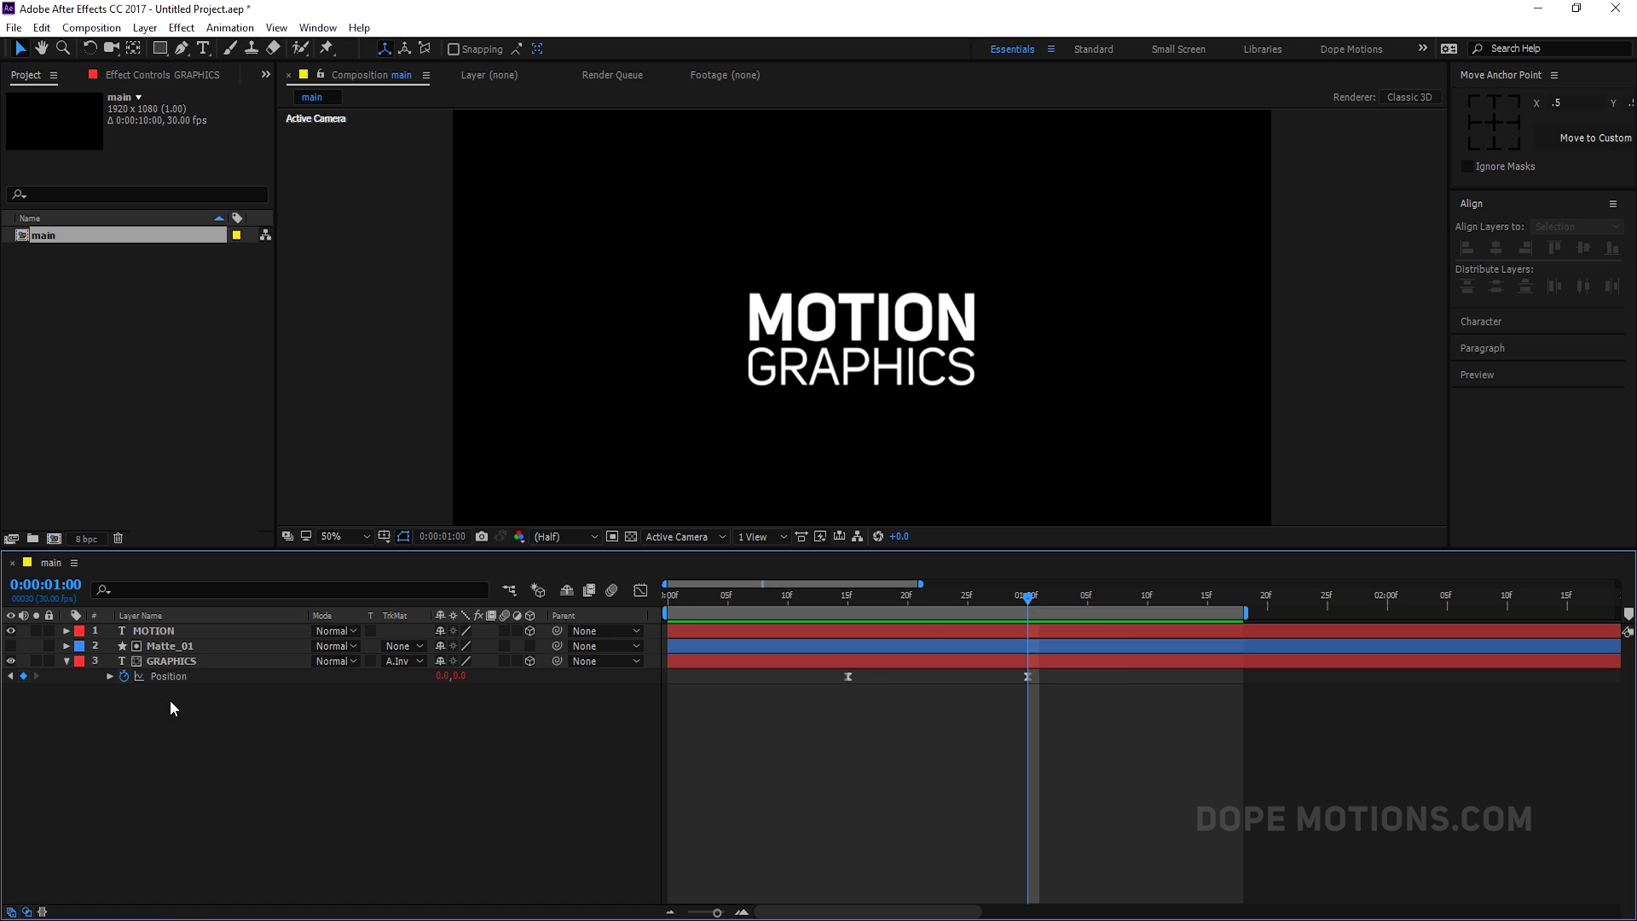
Duplicate the GRAPHICS layer, remove the copy's track matte, and place the copy at the bottom of the layer stack.
{"action": "left_click", "coordinate": [173, 662]}
{"action": "key", "text": "ctrl+d"}
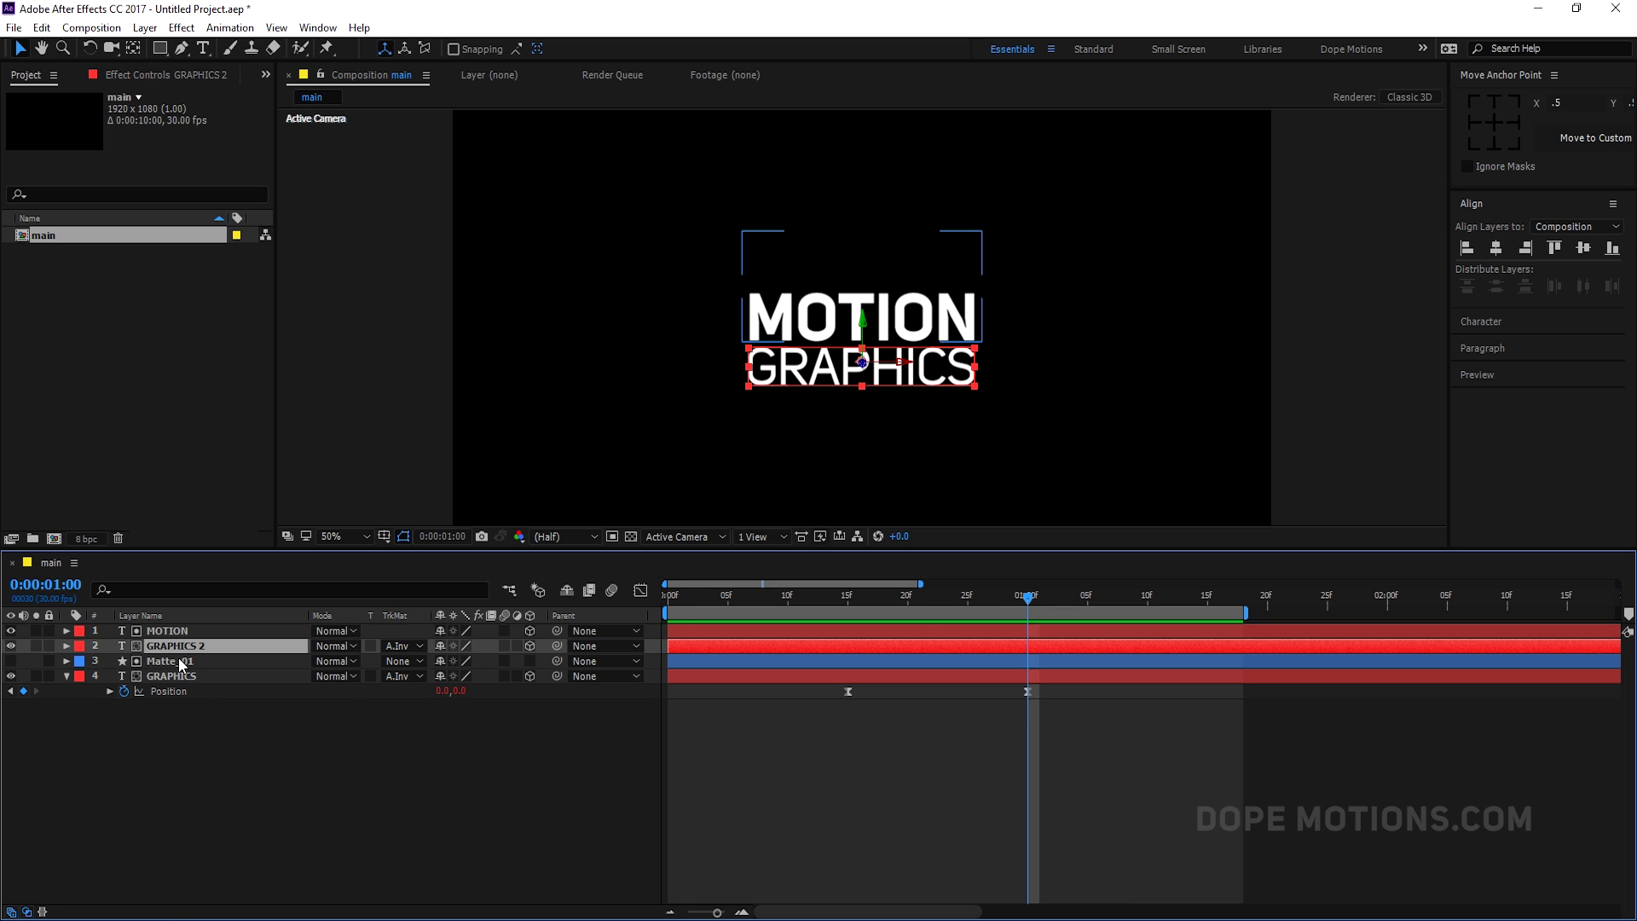
{"action": "left_click", "coordinate": [392, 651]}
{"action": "left_click", "coordinate": [434, 662]}
{"action": "left_click_drag", "start_coordinate": [150, 651], "coordinate": [160, 726]}
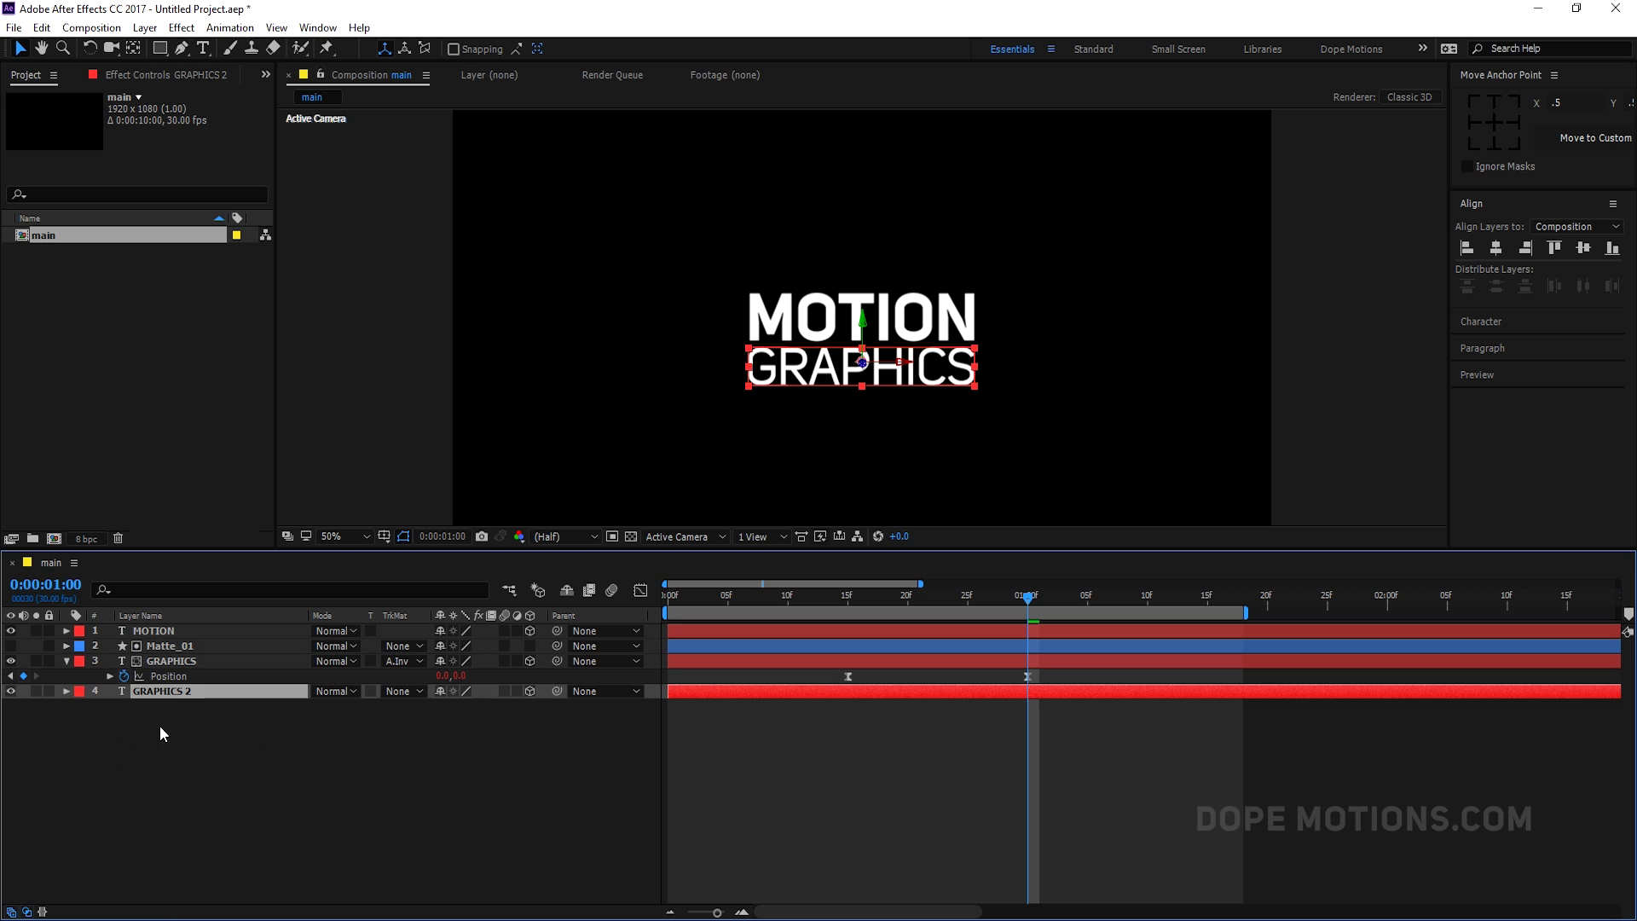
Replace the duplicated layer's text with FOR and return to the Selection tool.
{"action": "double_click", "coordinate": [157, 696]}
{"action": "type", "text": "F"}
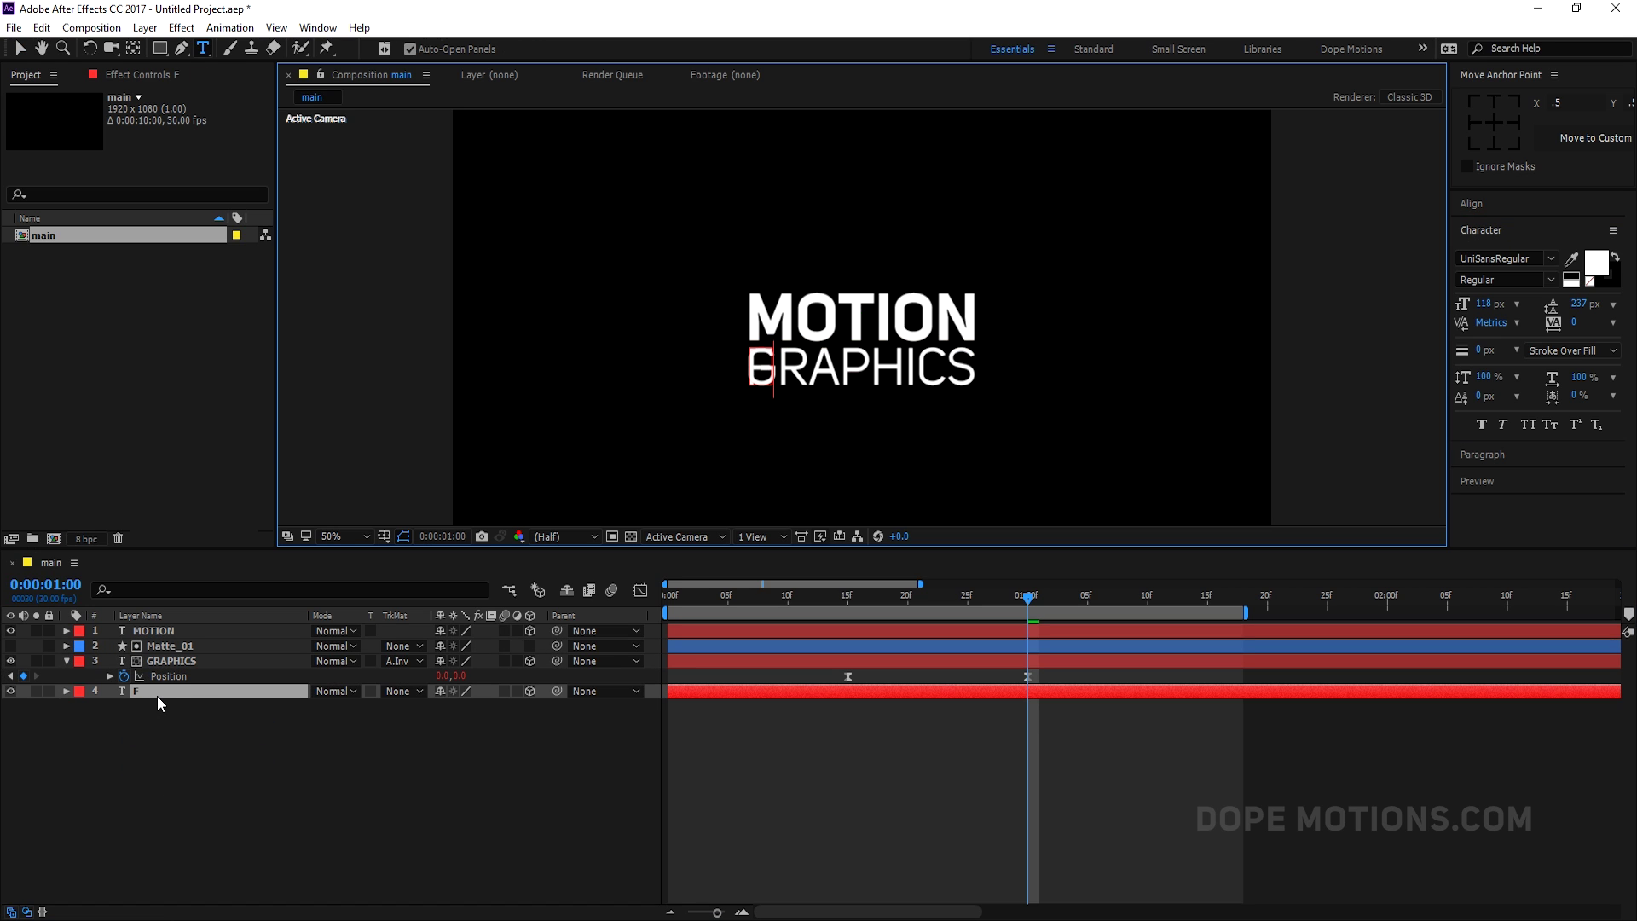
{"action": "type", "text": "OR"}
{"action": "left_click", "coordinate": [156, 715]}
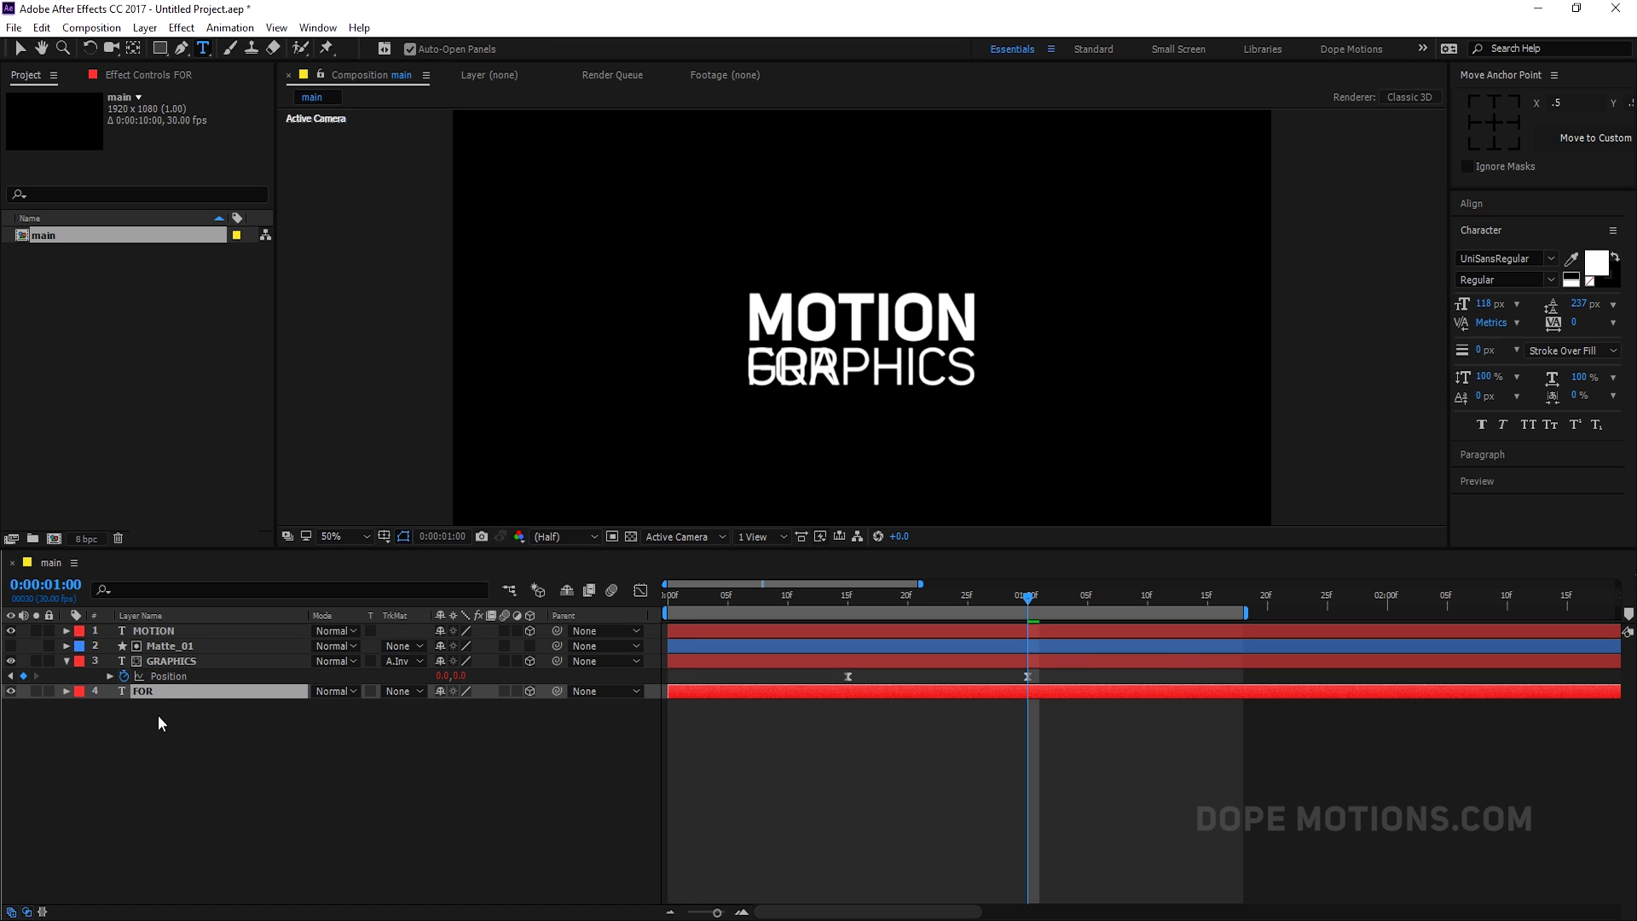
{"action": "left_click", "coordinate": [145, 688]}
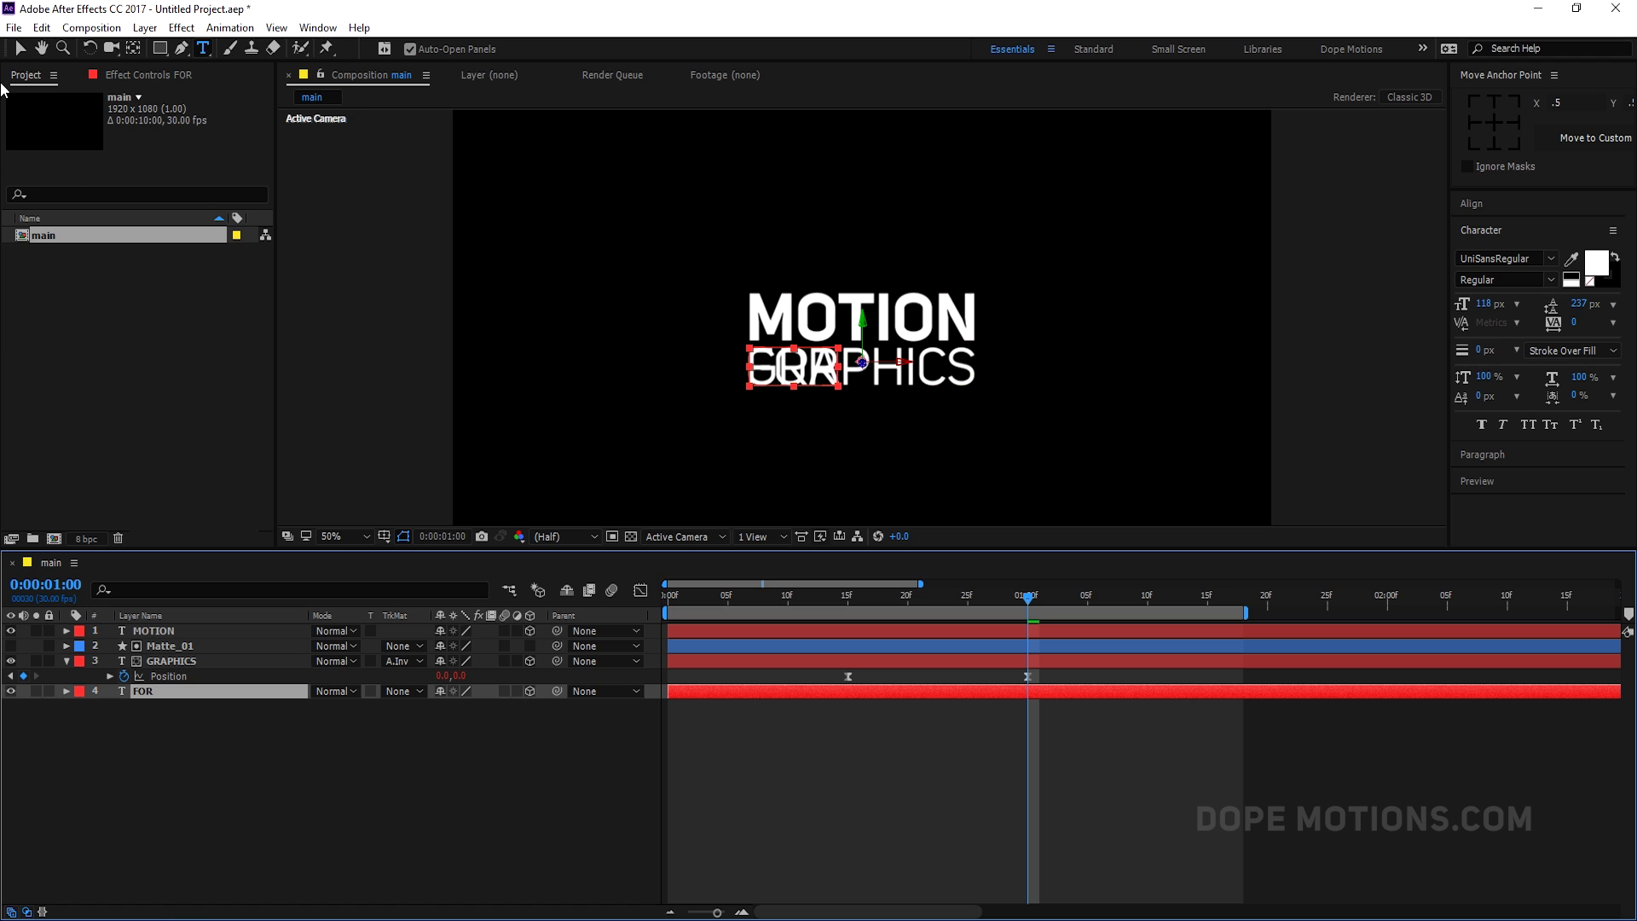
{"action": "left_click", "coordinate": [19, 48]}
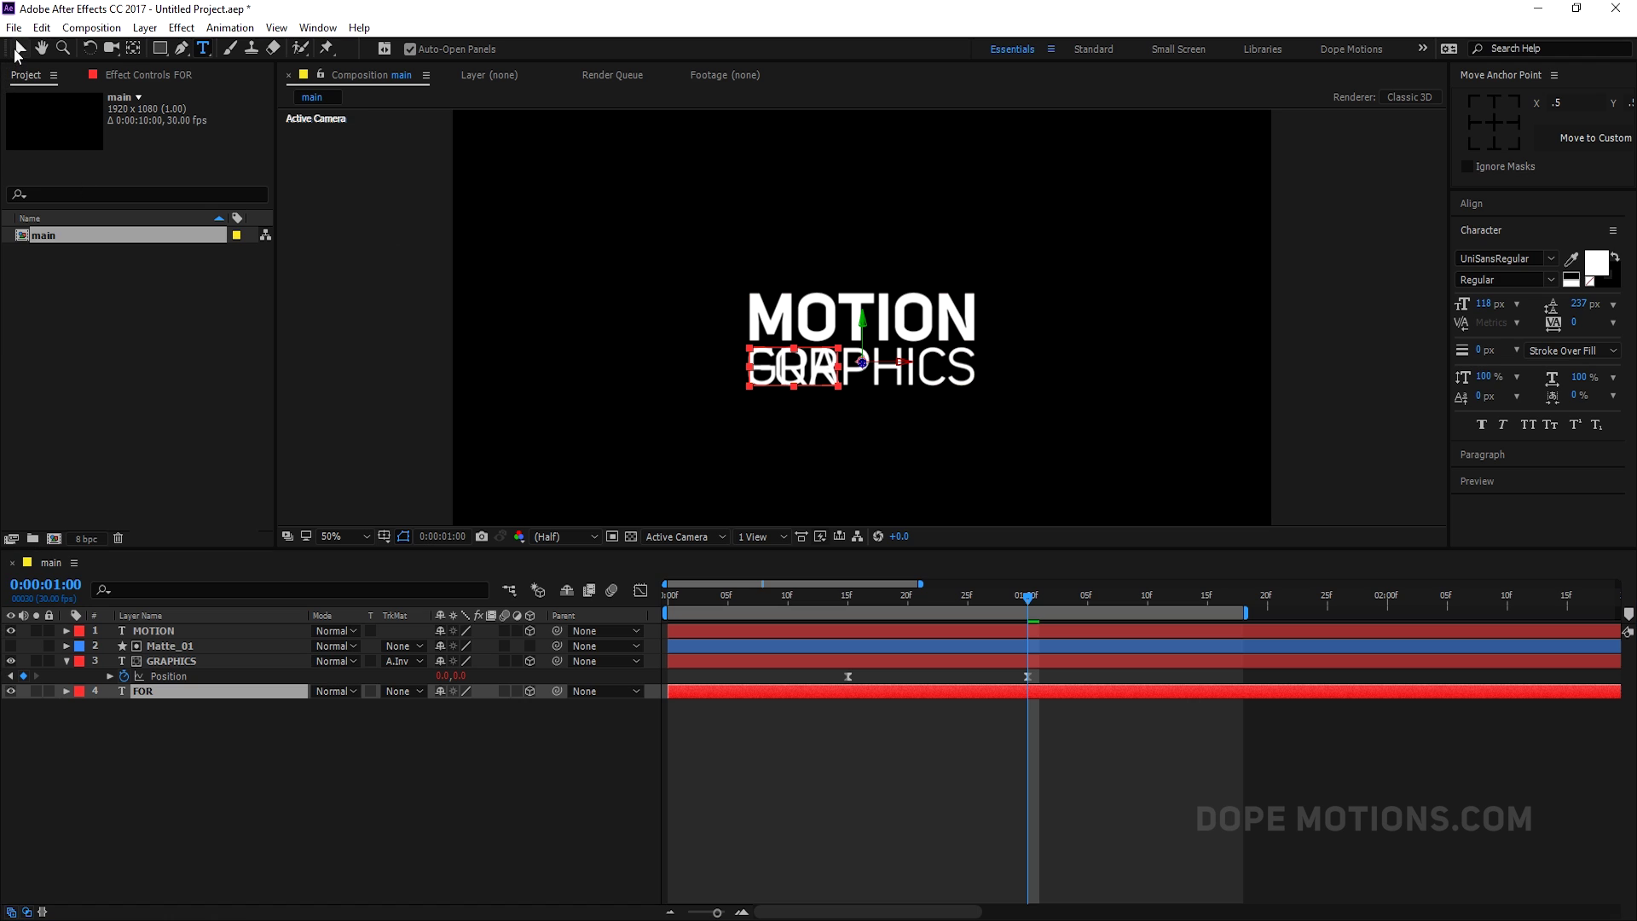
Move the FOR text straight down so it sits clear below GRAPHICS.
{"action": "left_click", "coordinate": [862, 340]}
{"action": "left_click", "coordinate": [173, 691]}
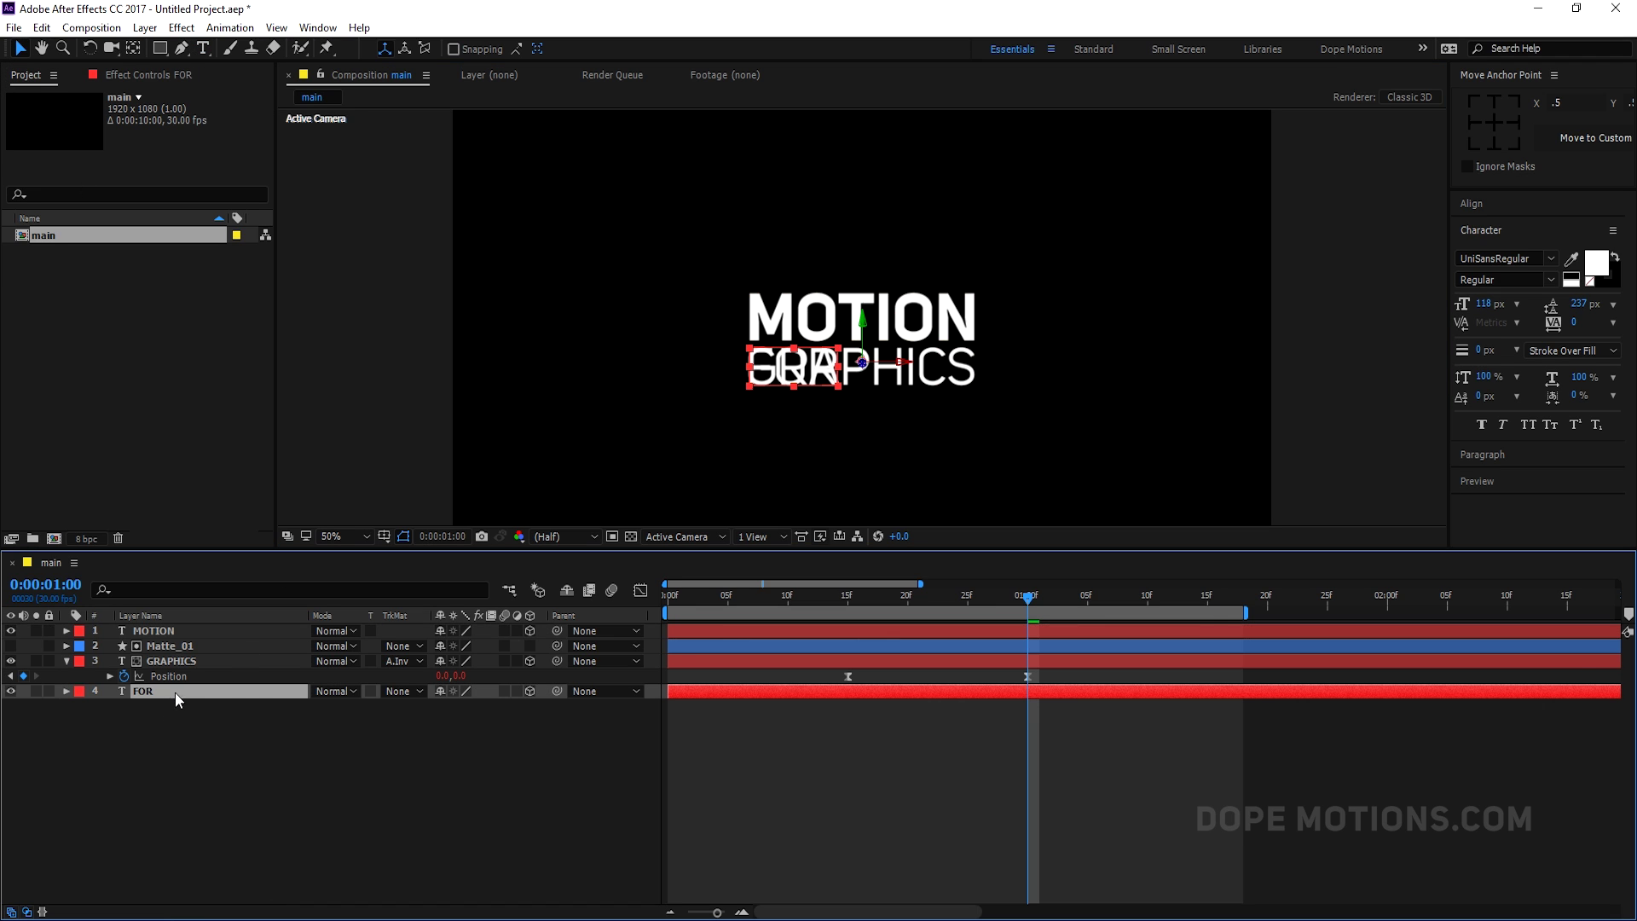
{"action": "left_click_drag", "start_coordinate": [865, 329], "coordinate": [868, 389]}
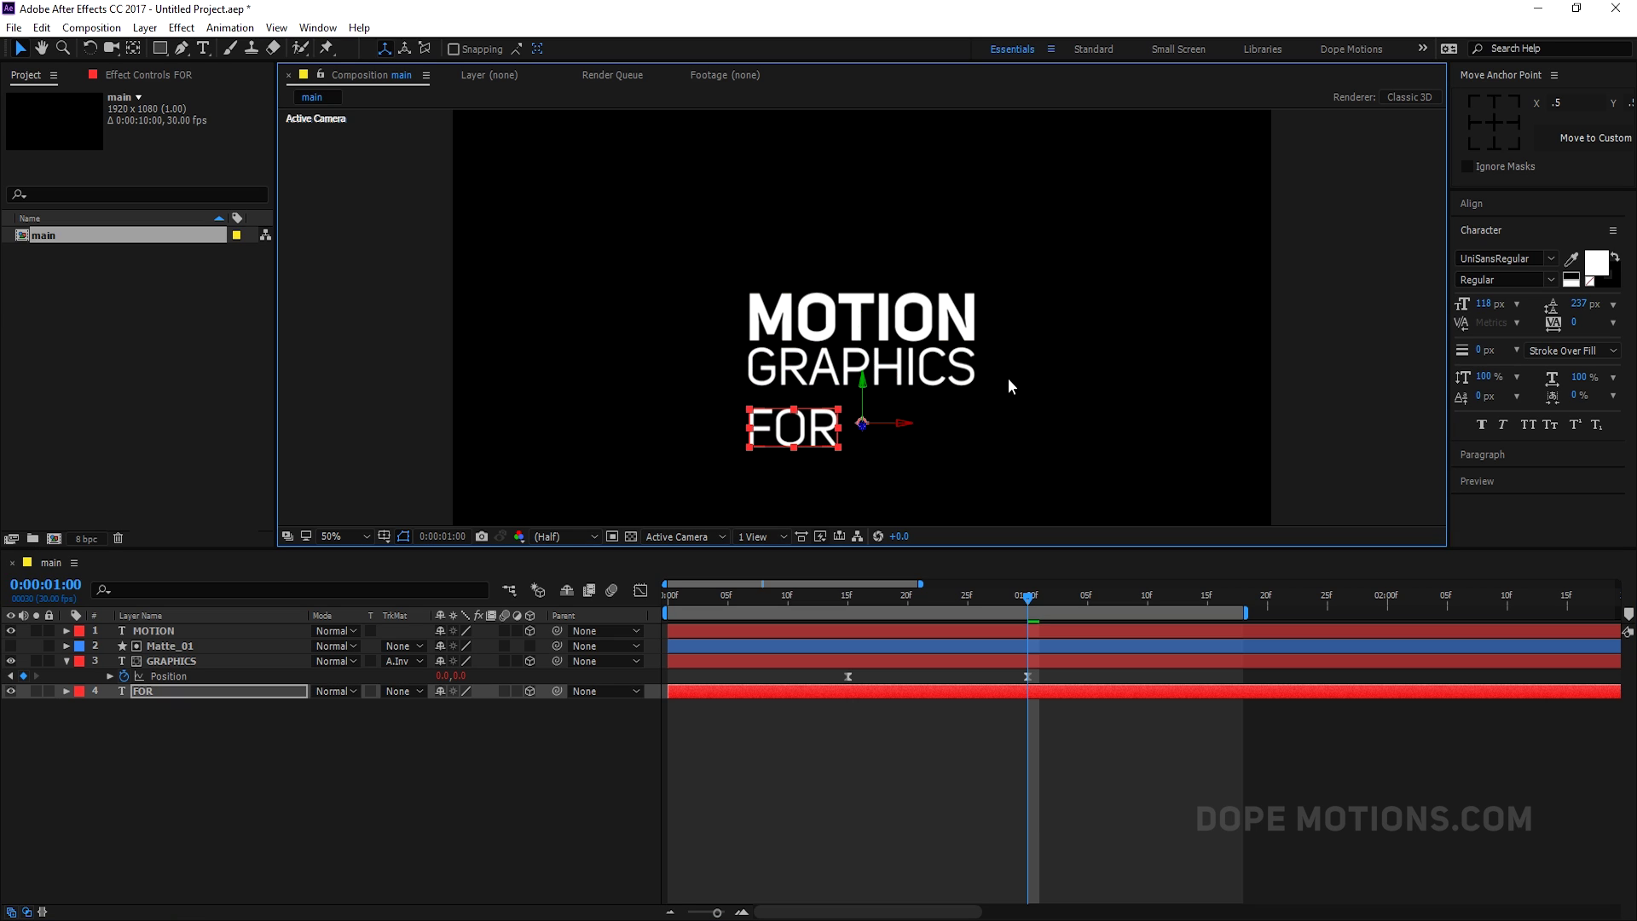
Set the FOR text's font to UniSansBold and its font size to 297 px.
{"action": "left_click", "coordinate": [1551, 258]}
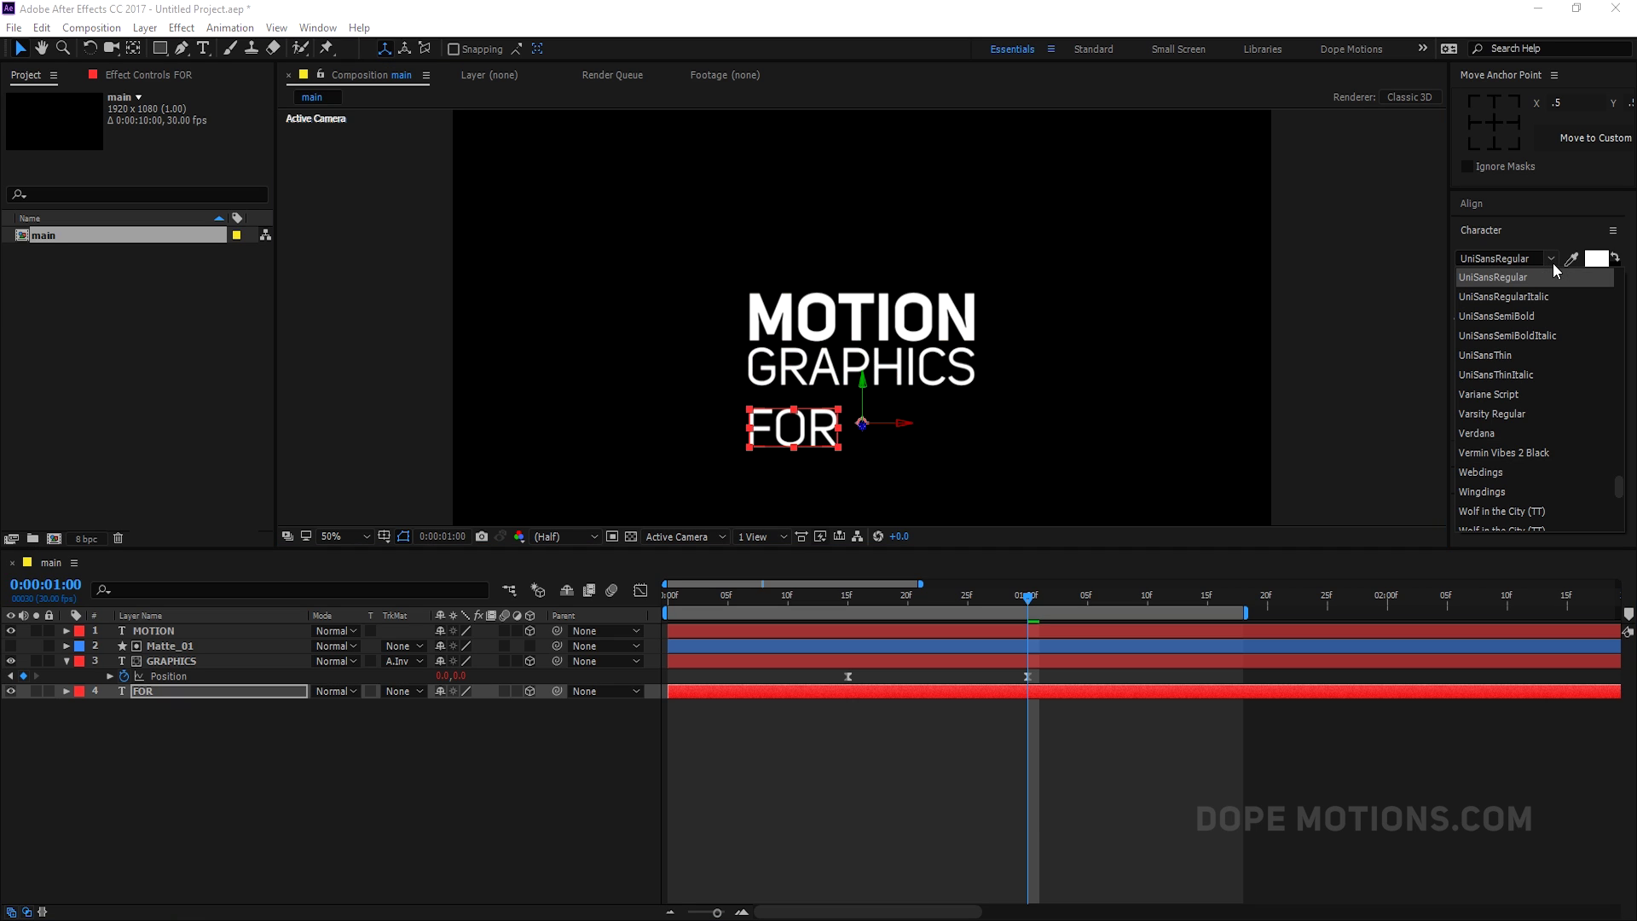
{"action": "scroll", "coordinate": [1530, 421], "scroll_direction": "up", "scroll_amount": 1}
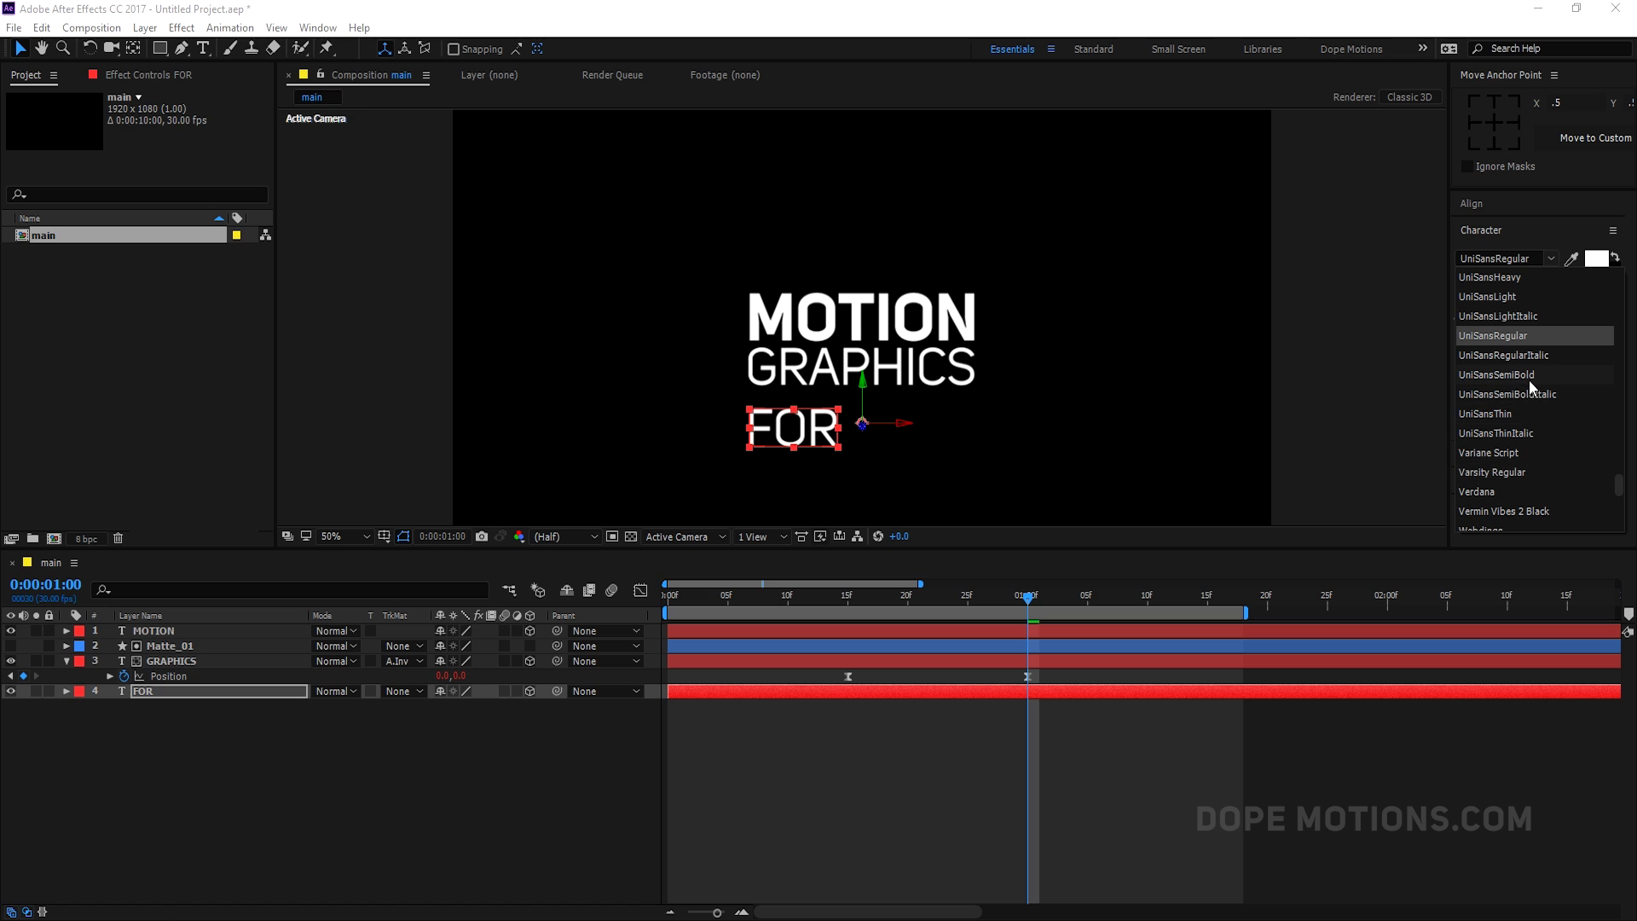
{"action": "scroll", "coordinate": [1516, 355], "scroll_direction": "up", "scroll_amount": 2}
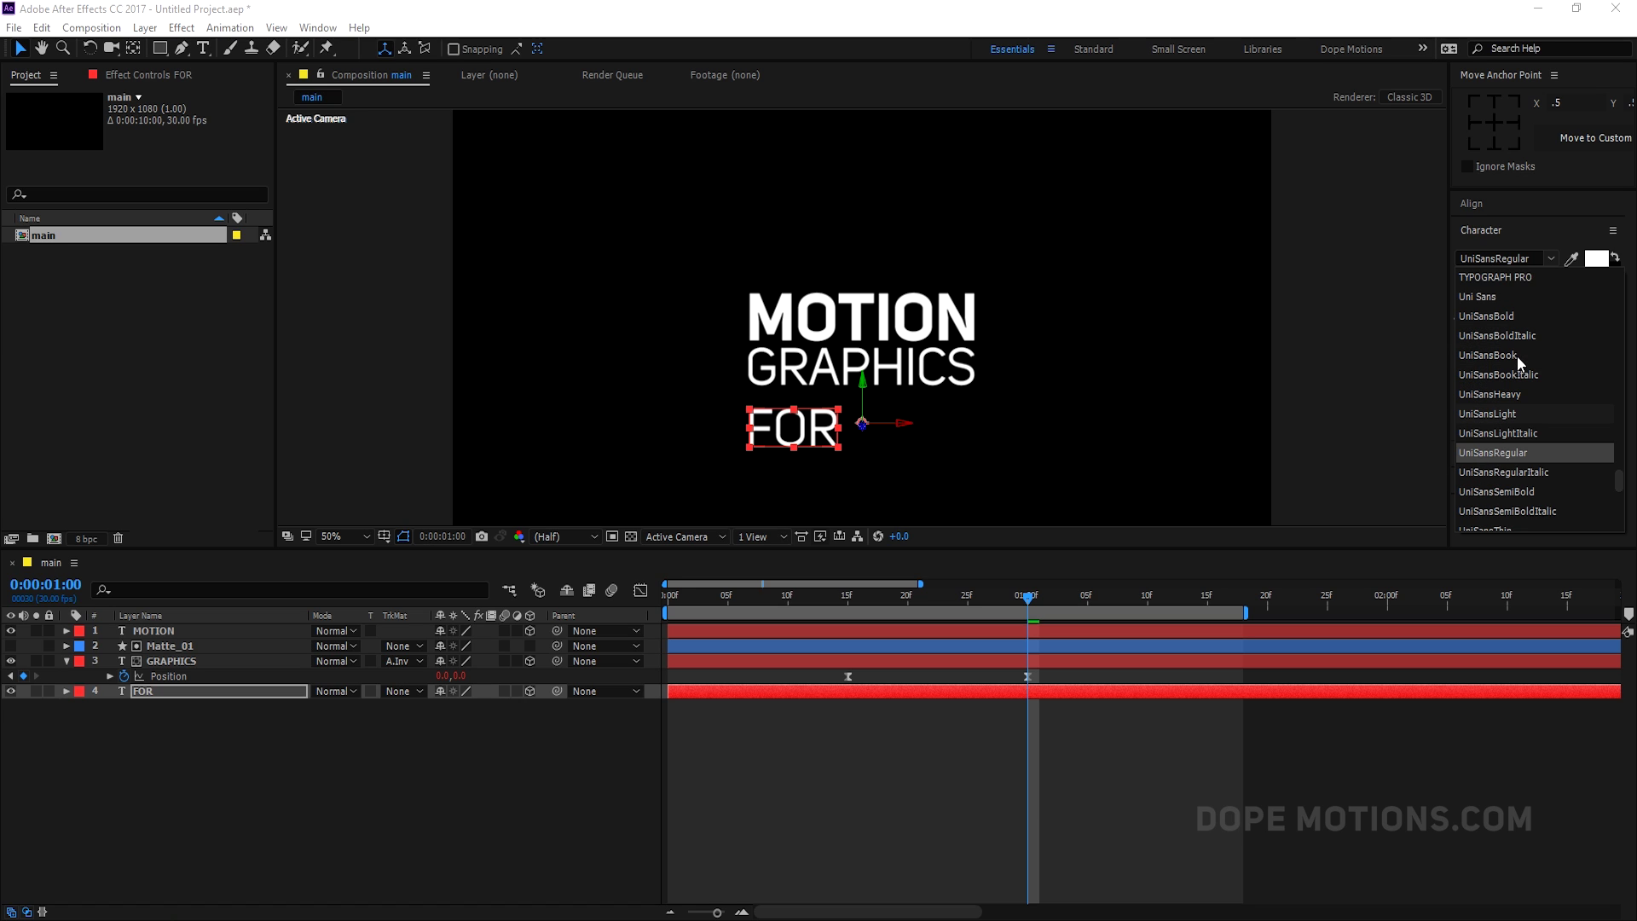
{"action": "left_click", "coordinate": [1506, 321]}
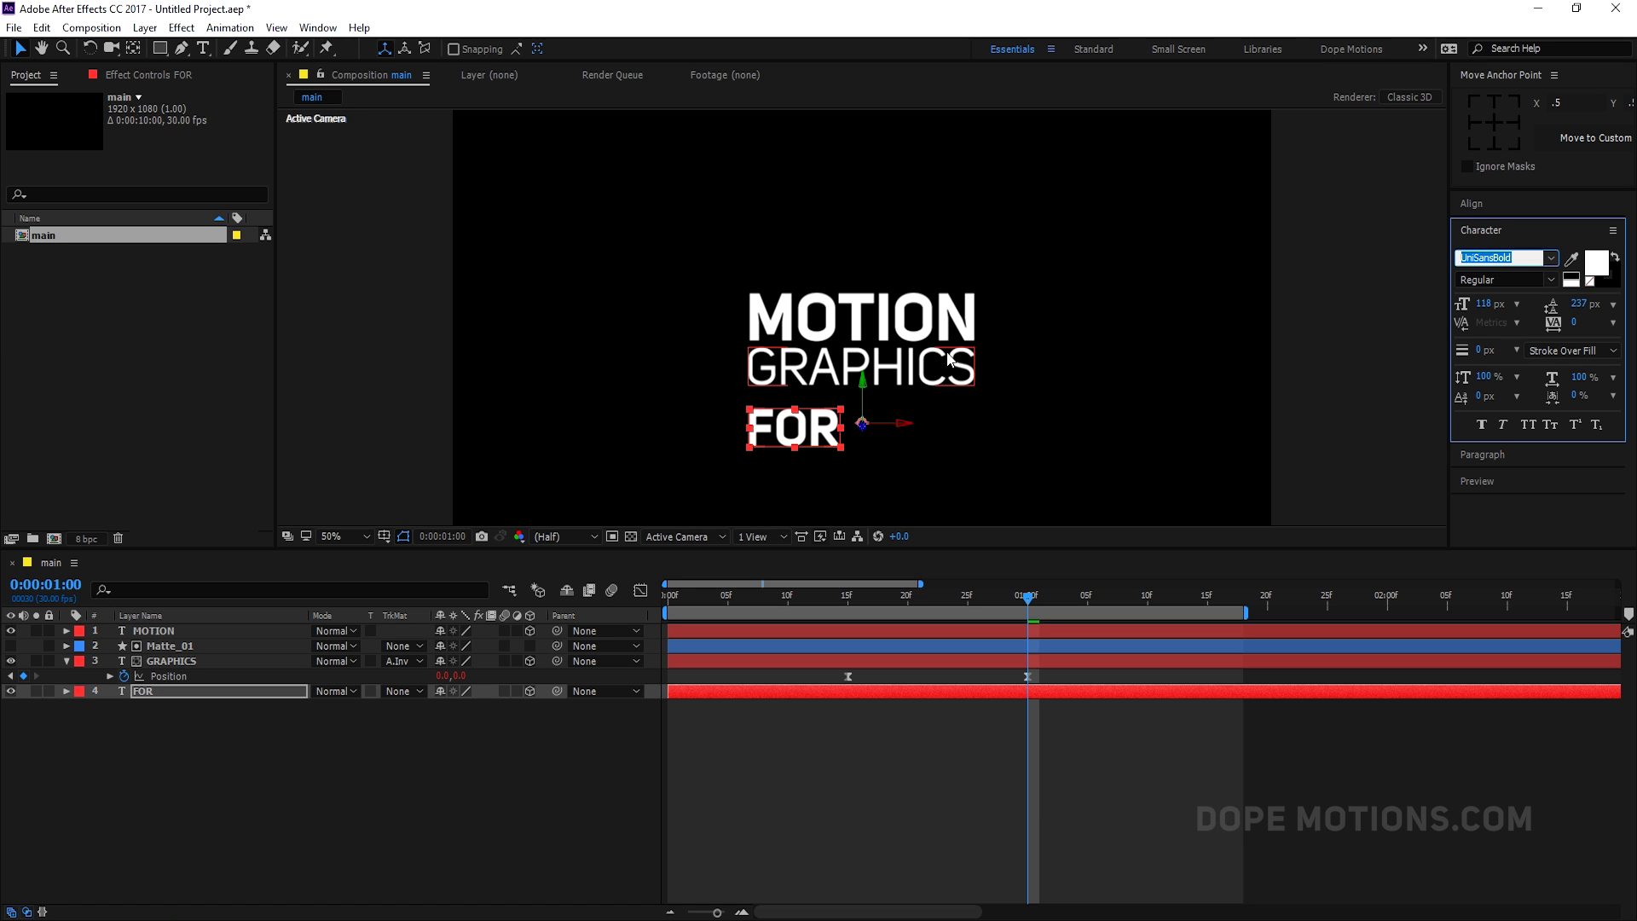
{"action": "left_click_drag", "start_coordinate": [1484, 305], "coordinate": [1576, 240]}
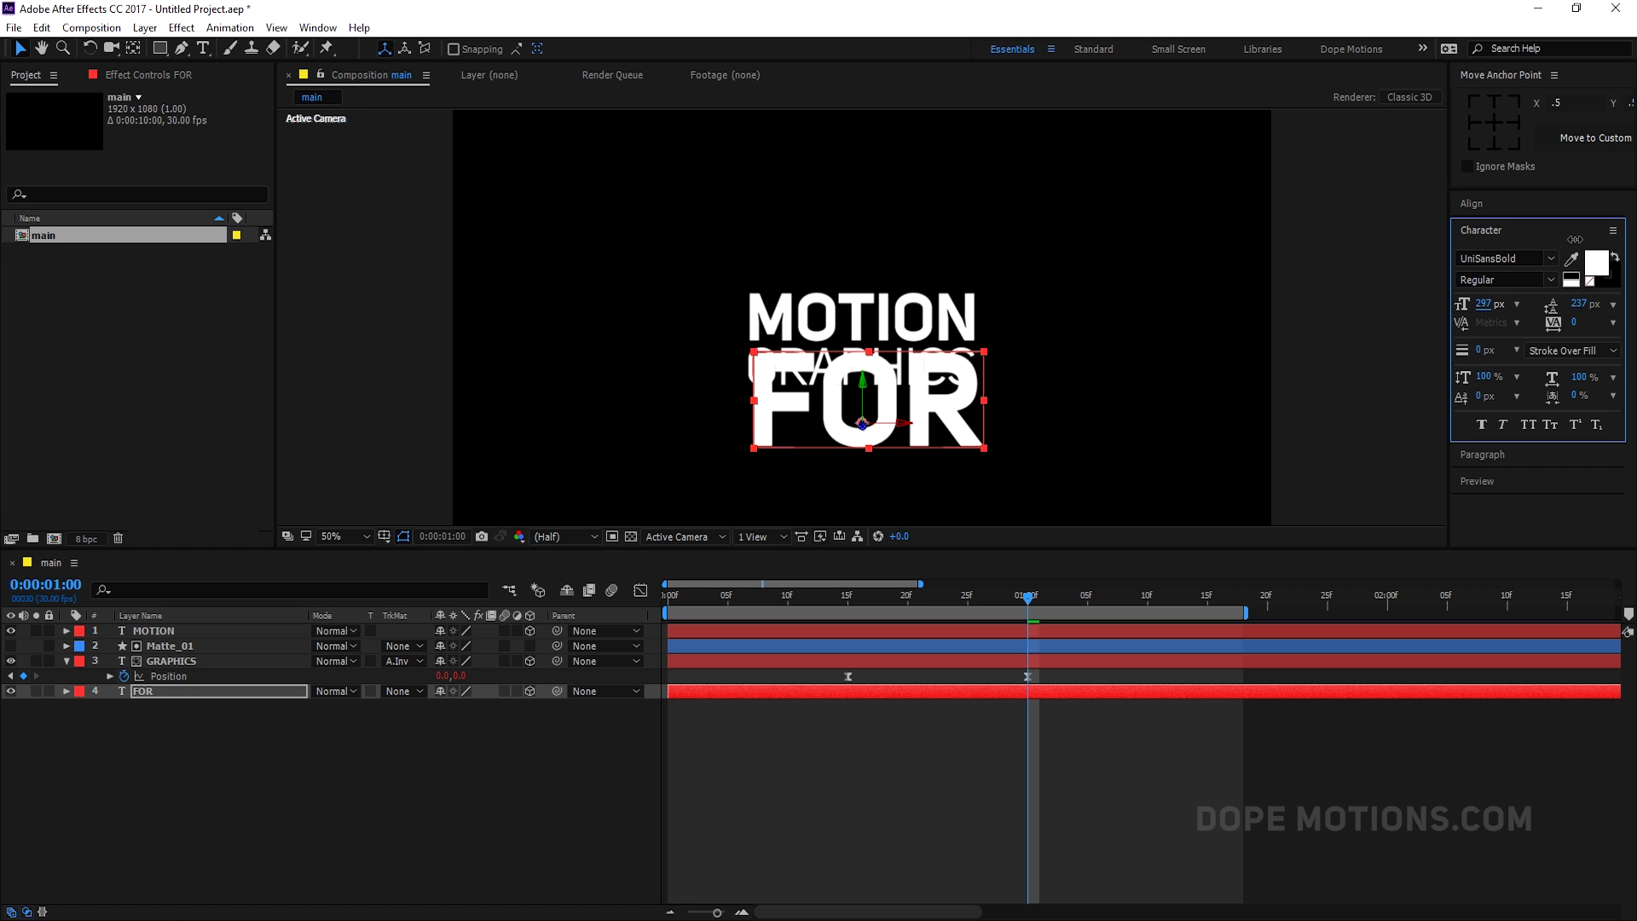
Align the FOR text's left edge with the words above and lower it to just beneath GRAPHICS.
{"action": "left_click_drag", "start_coordinate": [896, 428], "coordinate": [892, 427]}
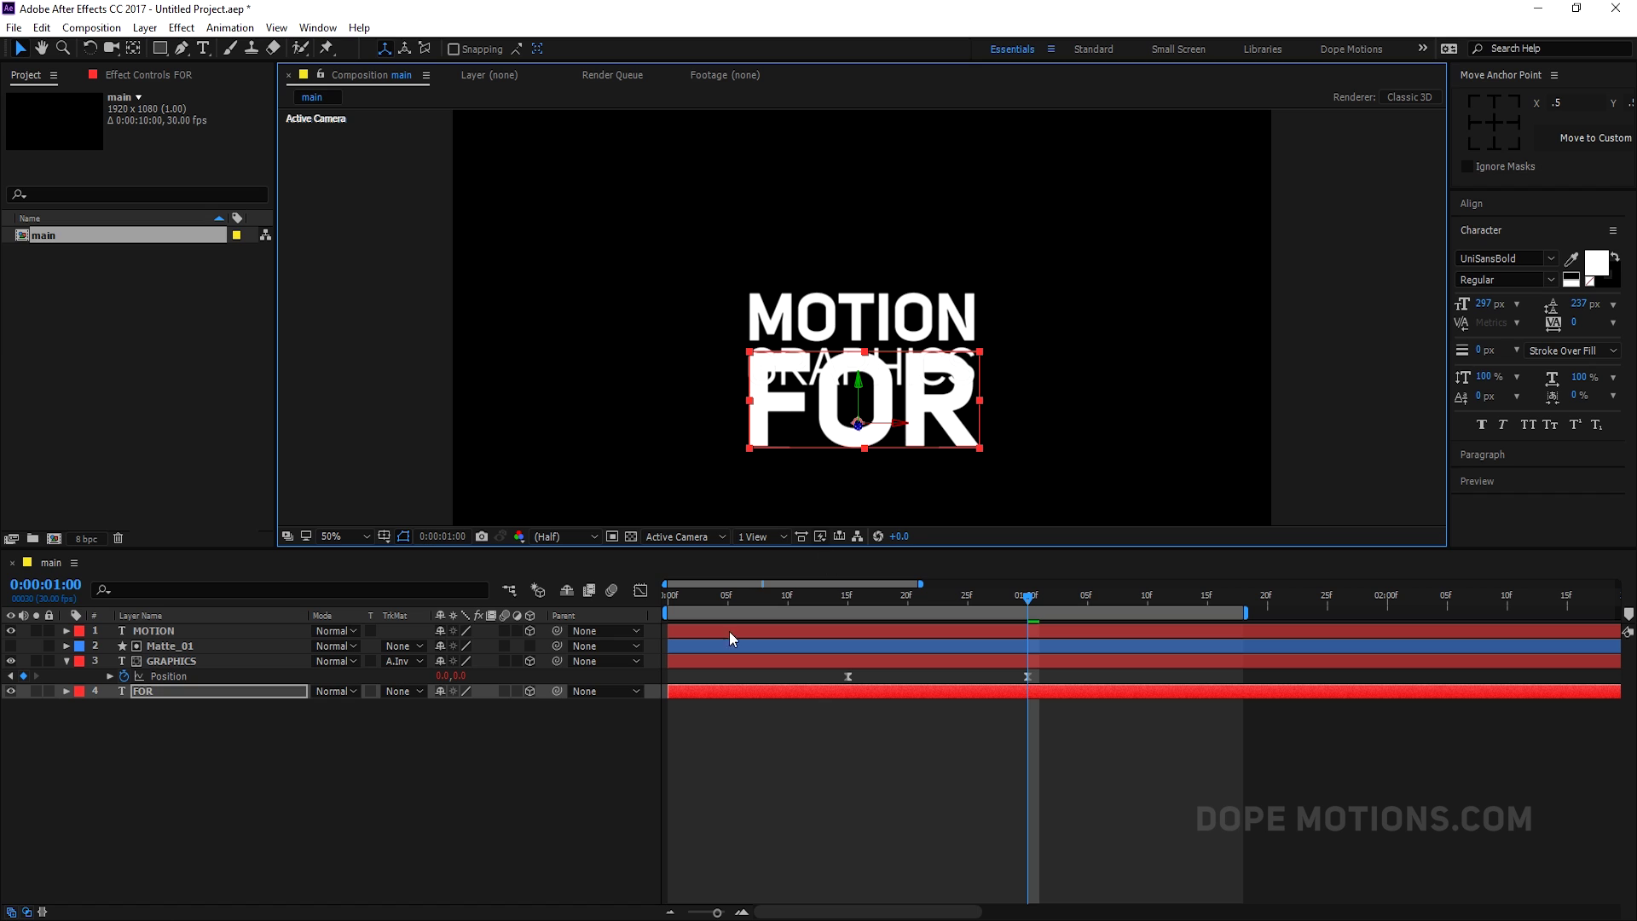
{"action": "left_click", "coordinate": [526, 749]}
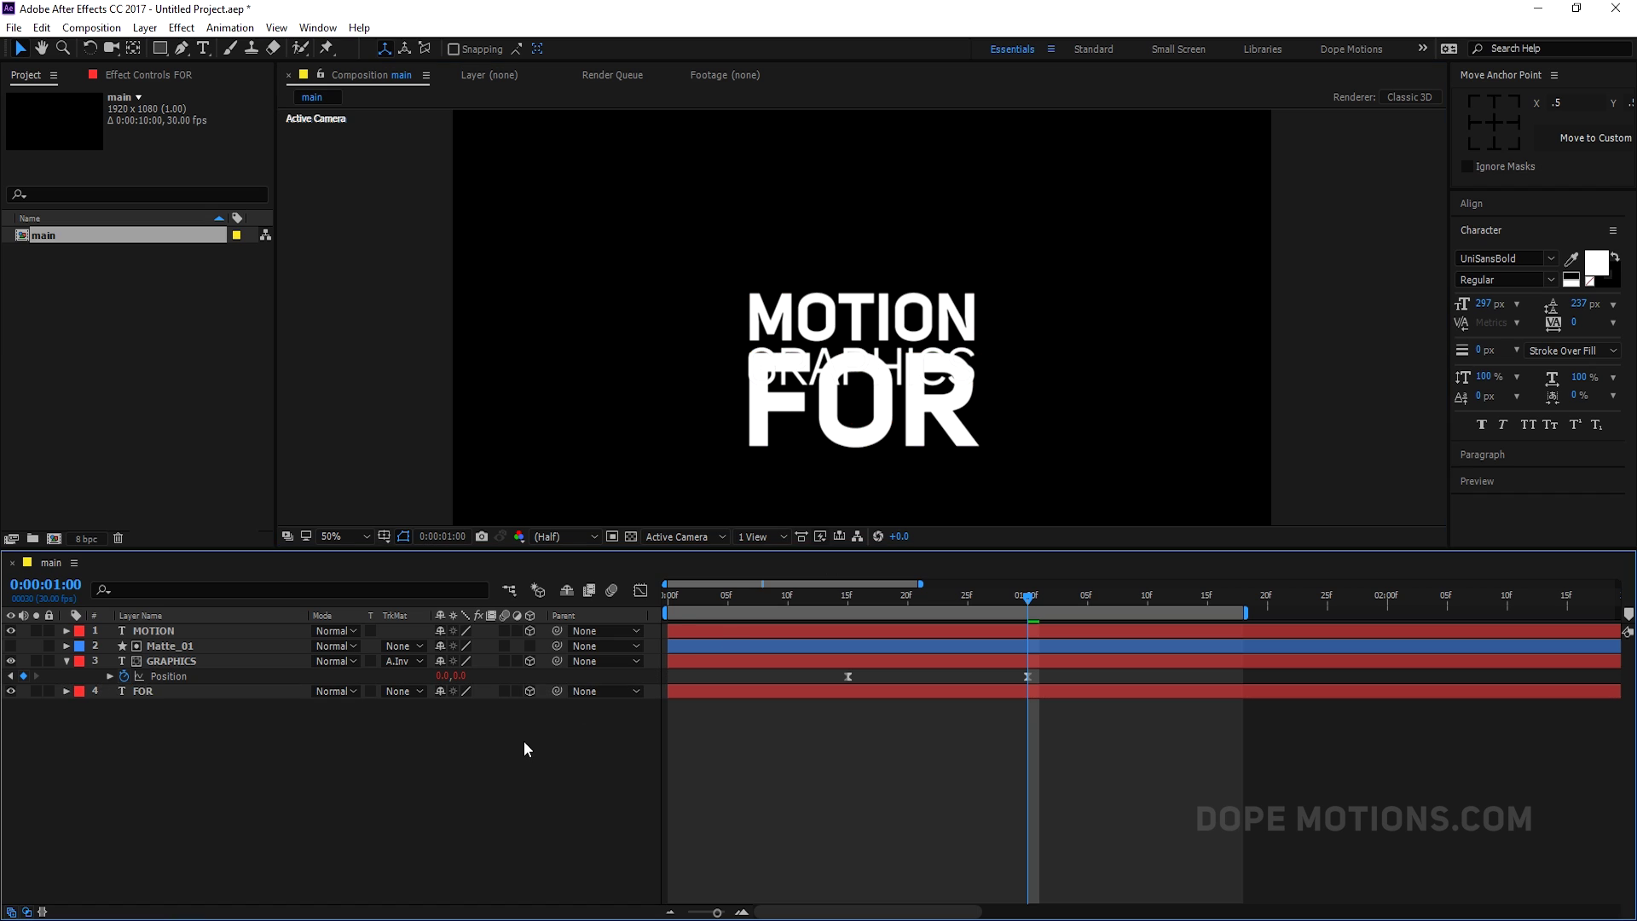
{"action": "left_click", "coordinate": [887, 397]}
{"action": "left_click_drag", "start_coordinate": [857, 390], "coordinate": [860, 432]}
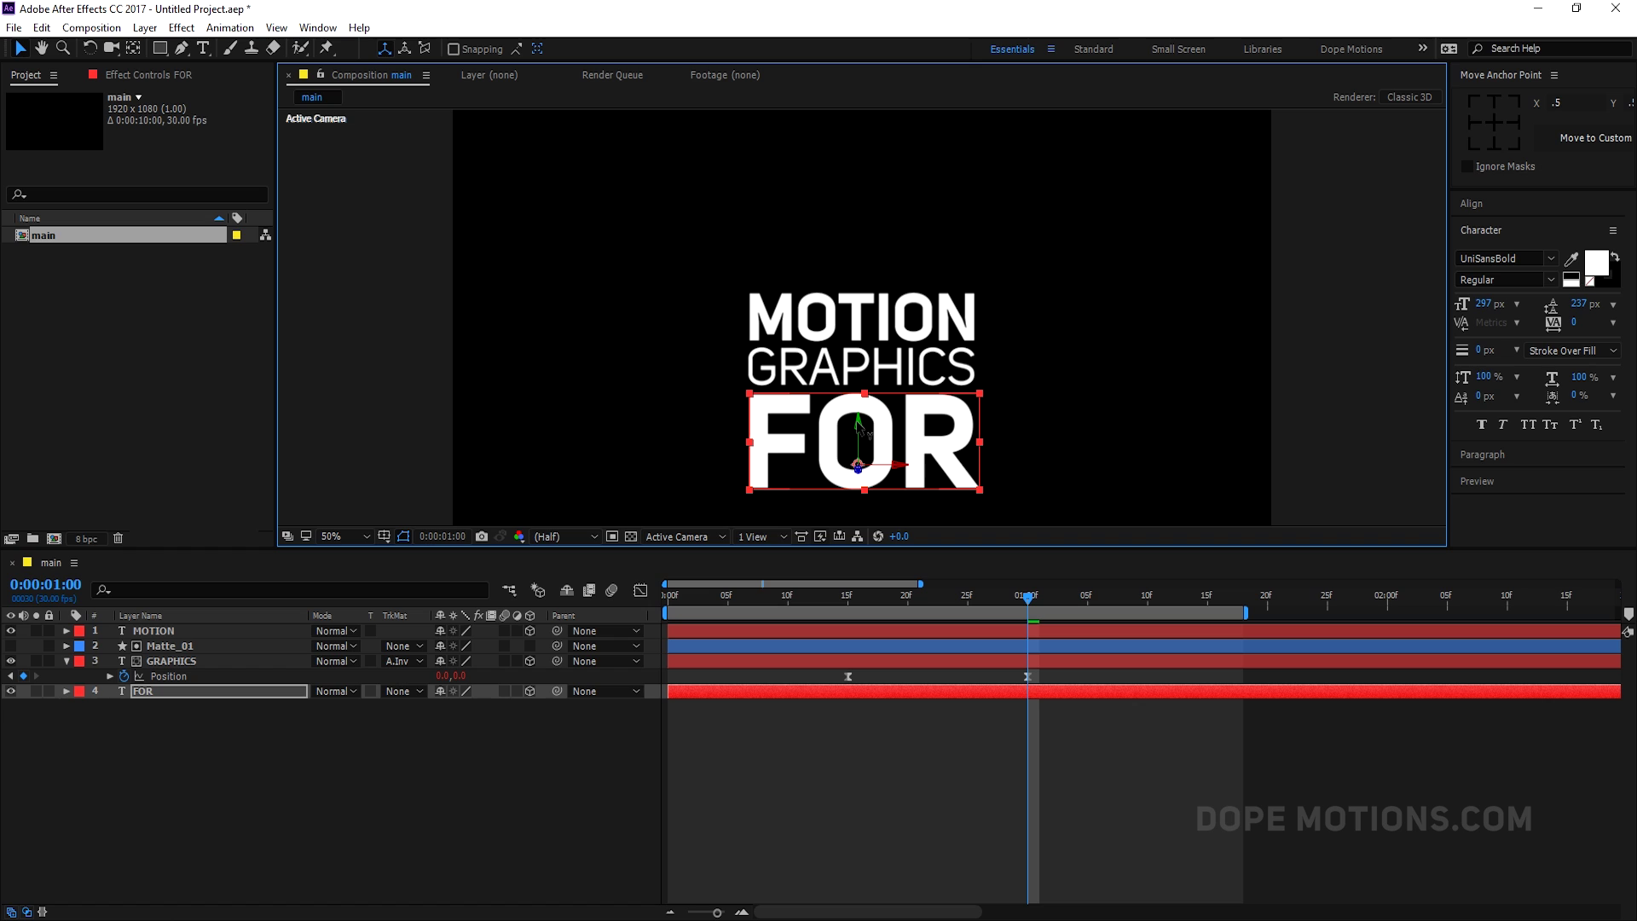
{"action": "left_click", "coordinate": [826, 732]}
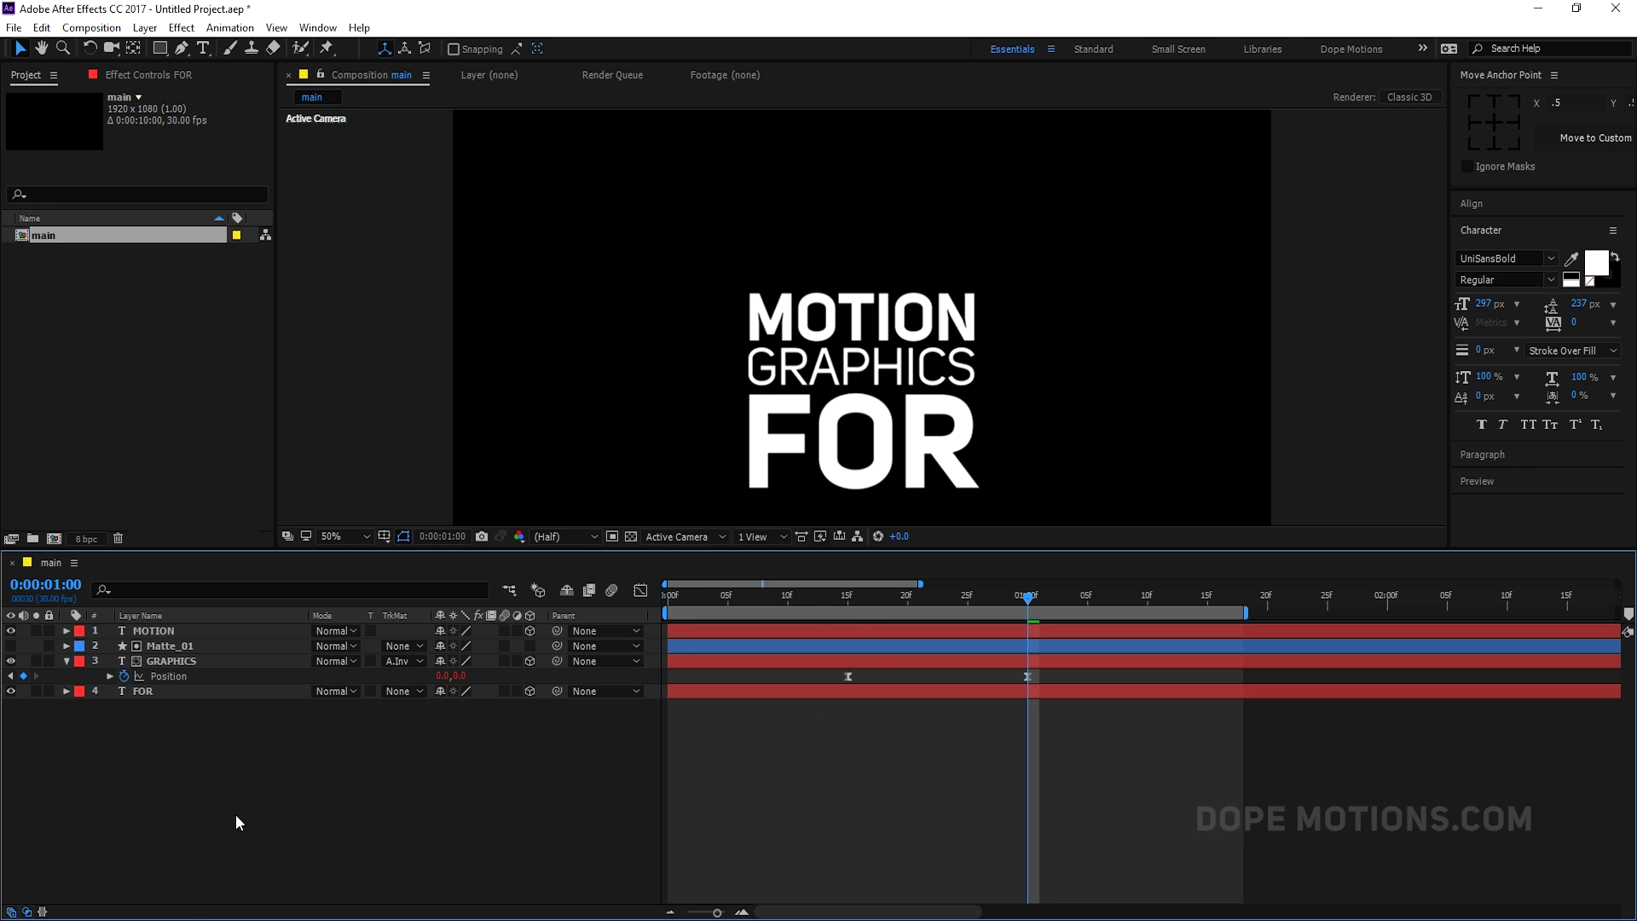
Reveal the FOR layer's Position keyframes and shift both so they start at 0:00:01:00 and end at 0:00:01:15.
{"action": "left_click", "coordinate": [66, 660]}
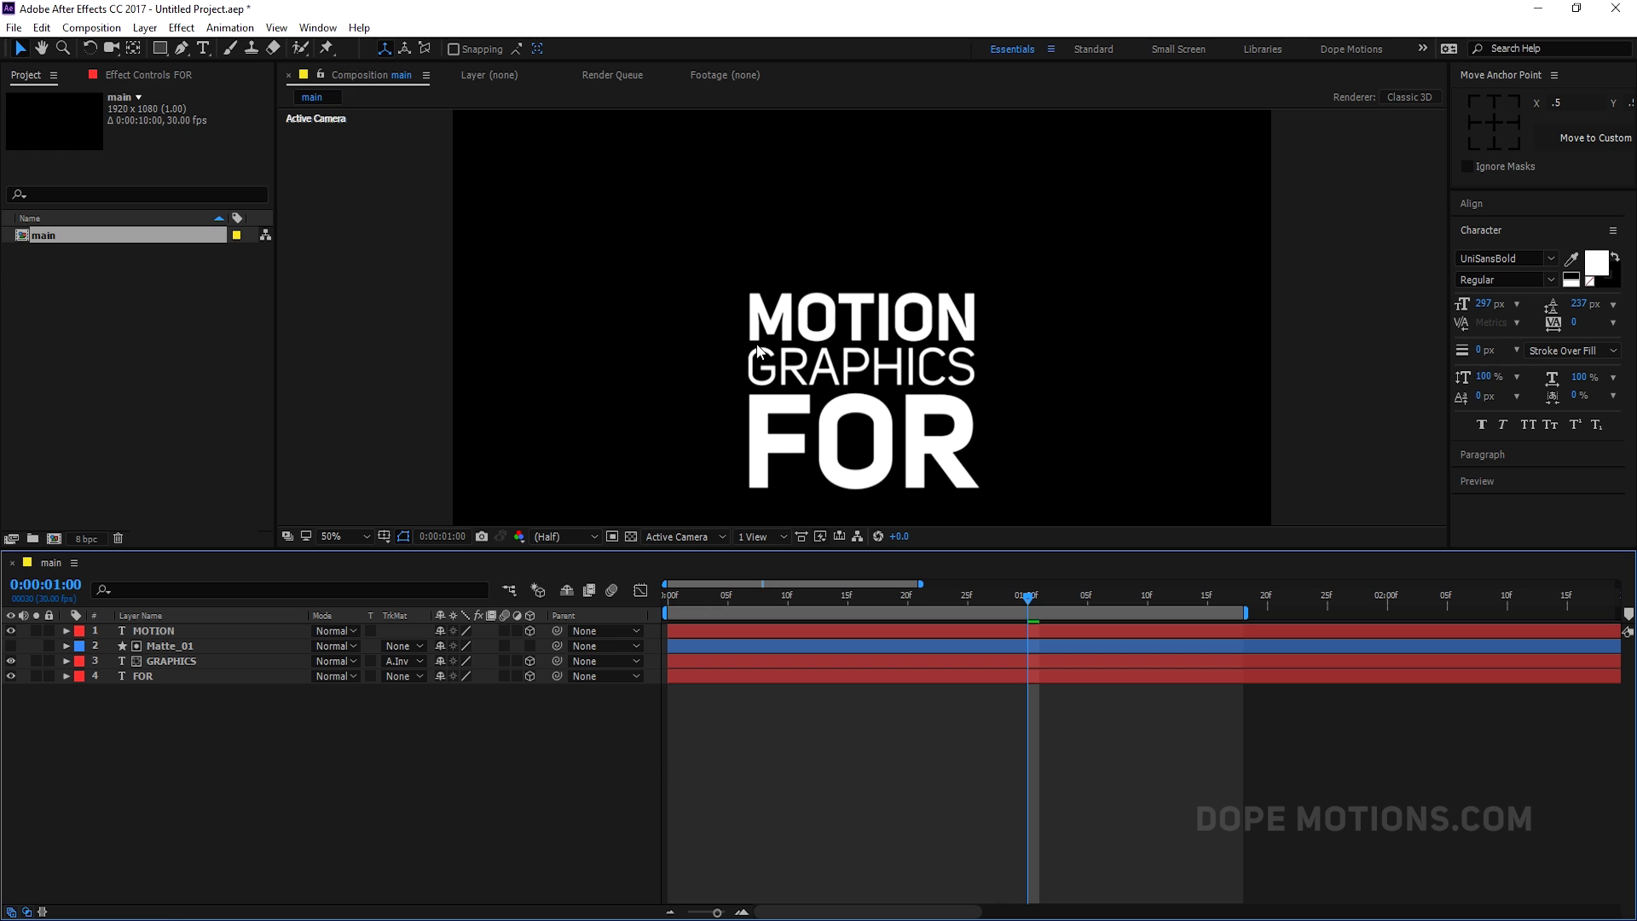
{"action": "left_click", "coordinate": [841, 677]}
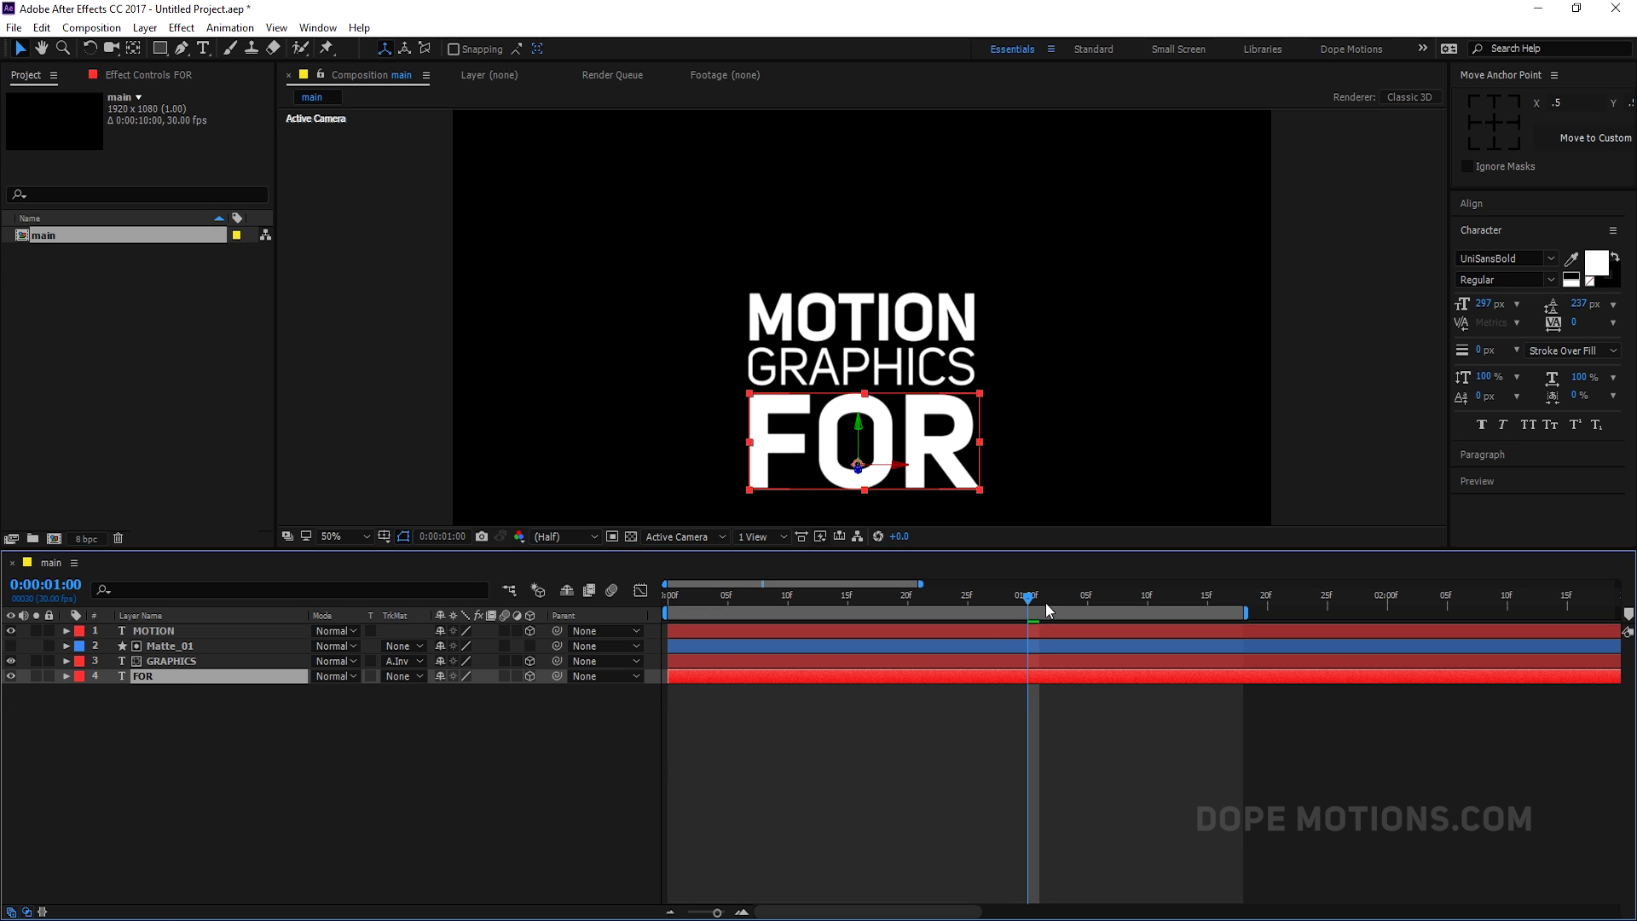
{"action": "left_click_drag", "start_coordinate": [1045, 602], "coordinate": [1087, 621]}
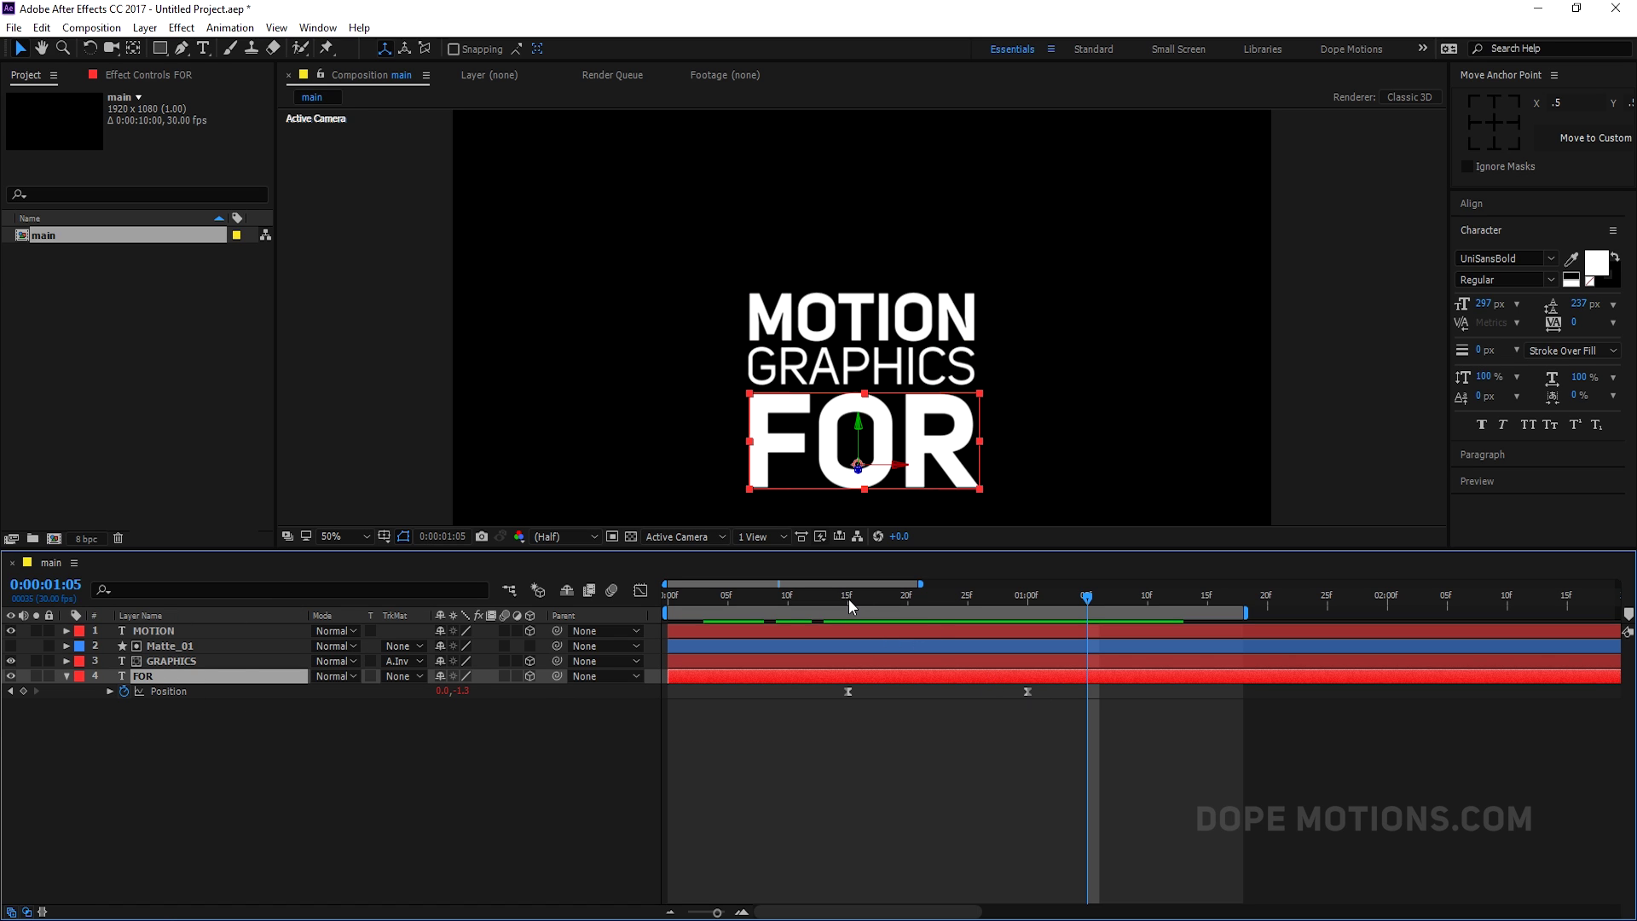
{"action": "left_click_drag", "start_coordinate": [847, 599], "coordinate": [1032, 607]}
{"action": "left_click_drag", "start_coordinate": [811, 747], "coordinate": [1204, 699]}
{"action": "left_click", "coordinate": [1172, 710]}
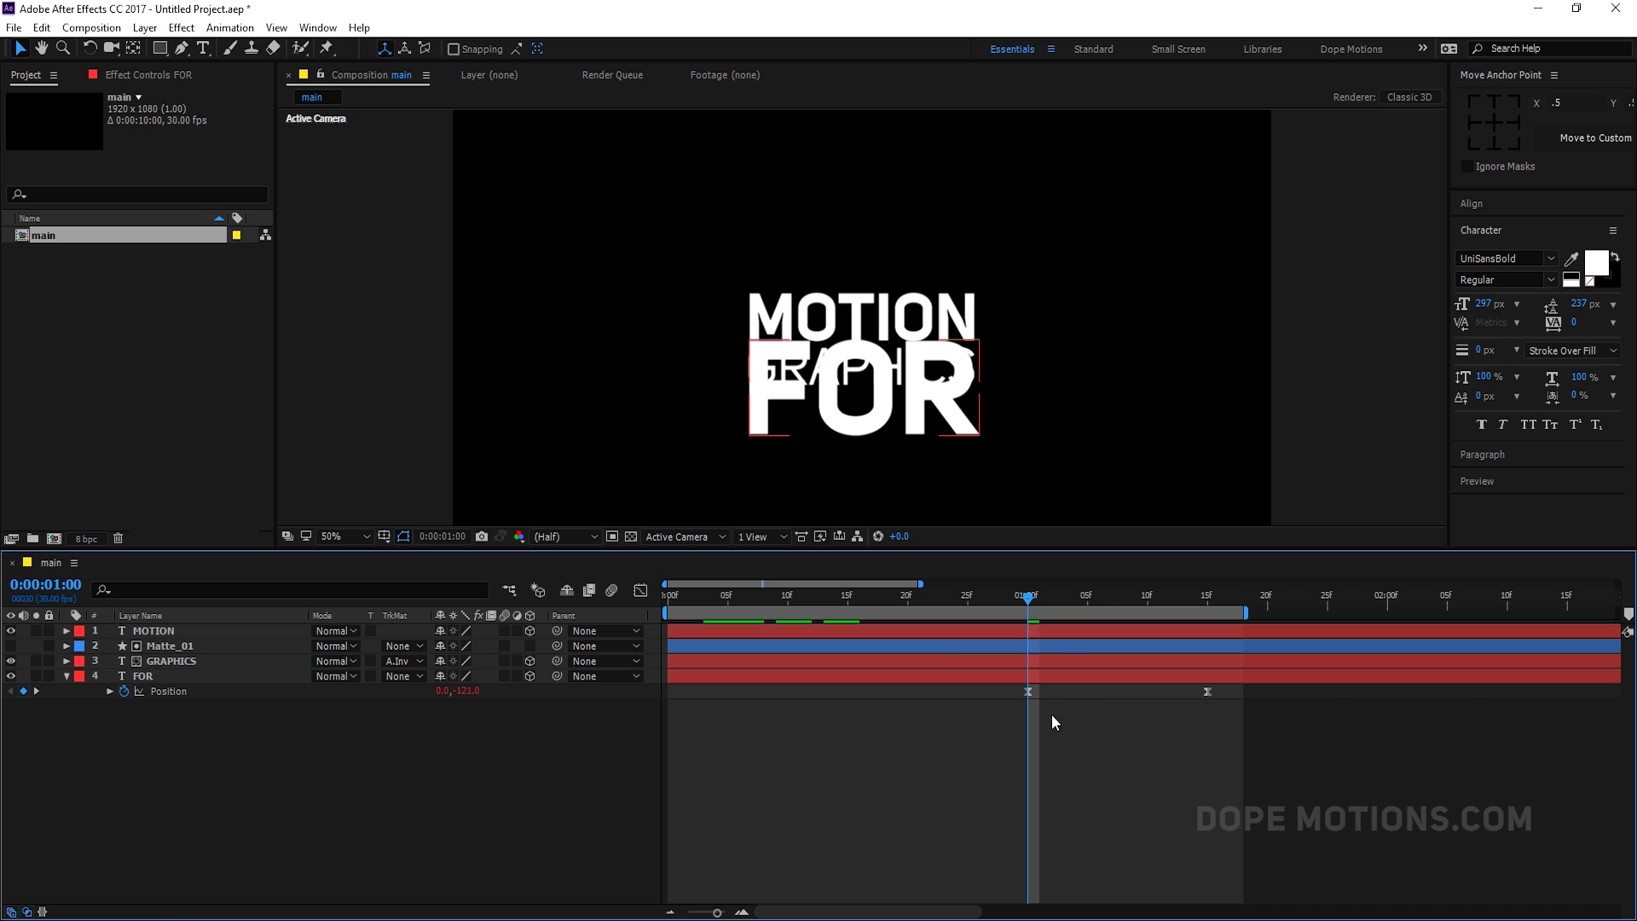
Set the FOR text animator's Y Position to 0 at the 0:00:01:00 keyframe.
{"action": "left_click", "coordinate": [468, 691]}
{"action": "type", "text": "0"}
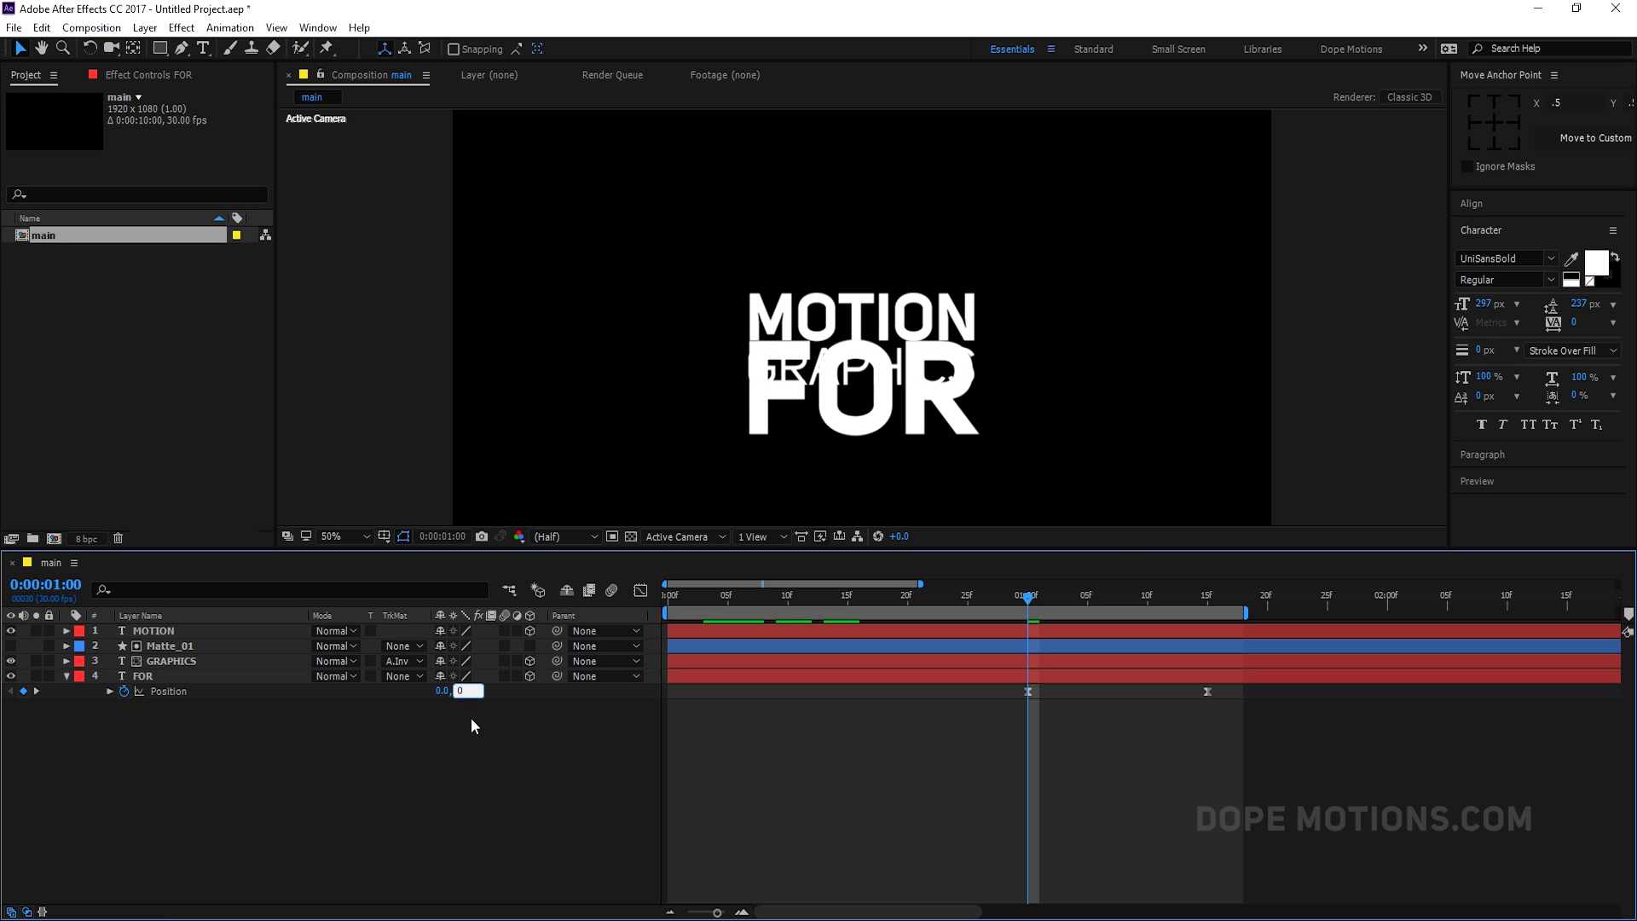
{"action": "key", "text": "Return"}
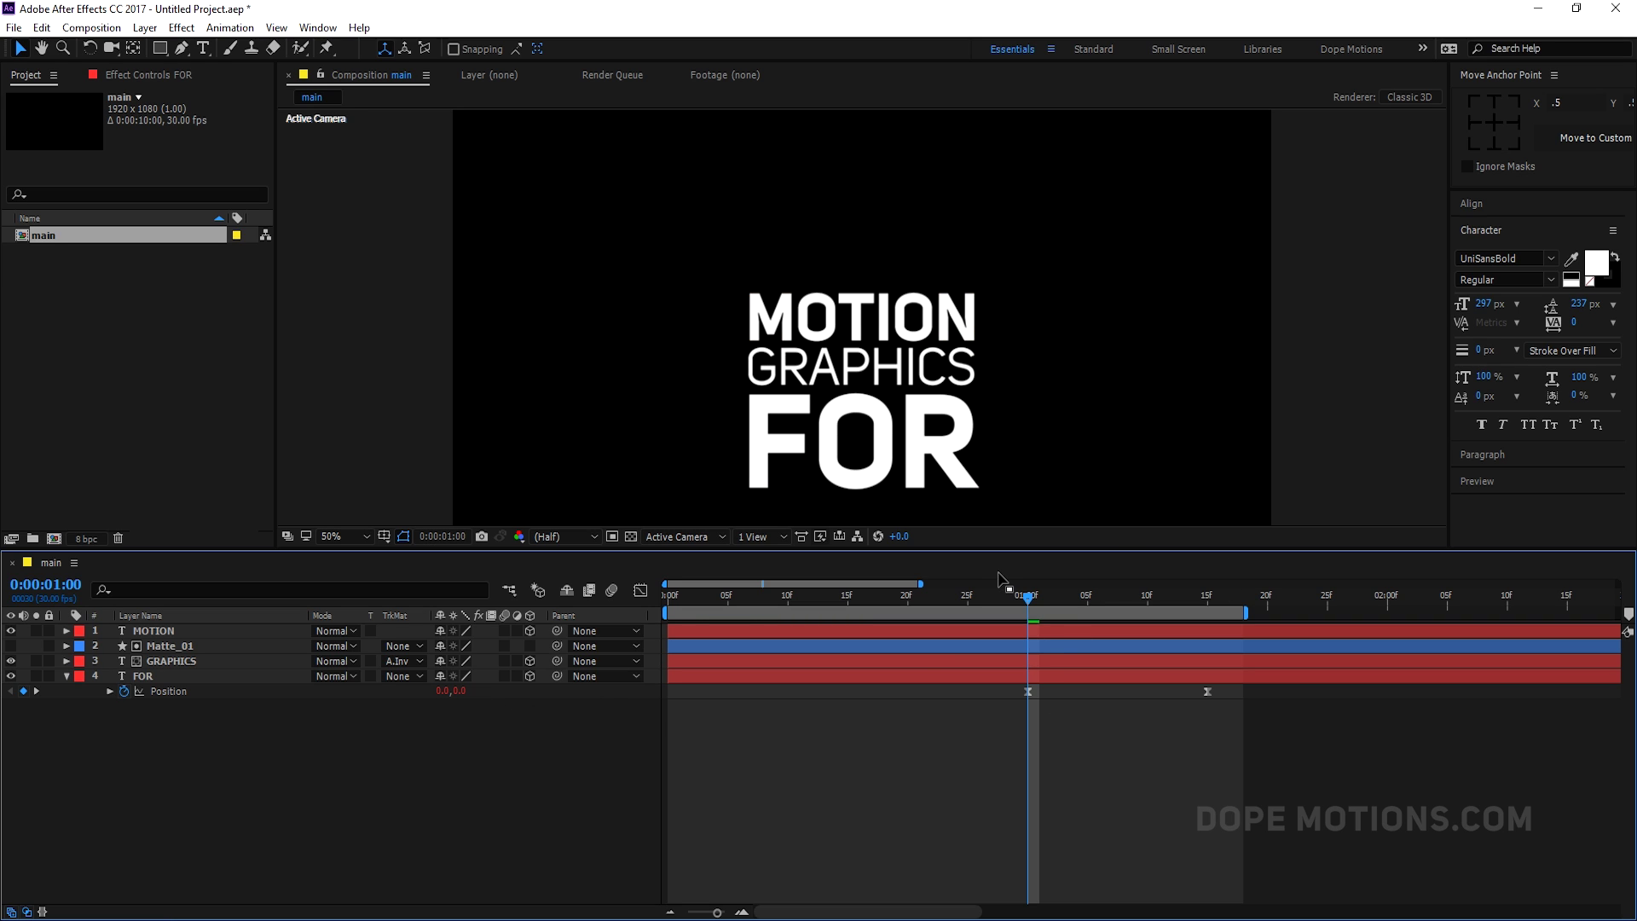
Set the FOR text animator's X Position to -560 at the 0:00:01:00 keyframe, check the motion, and collapse the layer.
{"action": "left_click", "coordinate": [1028, 691]}
{"action": "left_click_drag", "start_coordinate": [443, 691], "coordinate": [47, 761]}
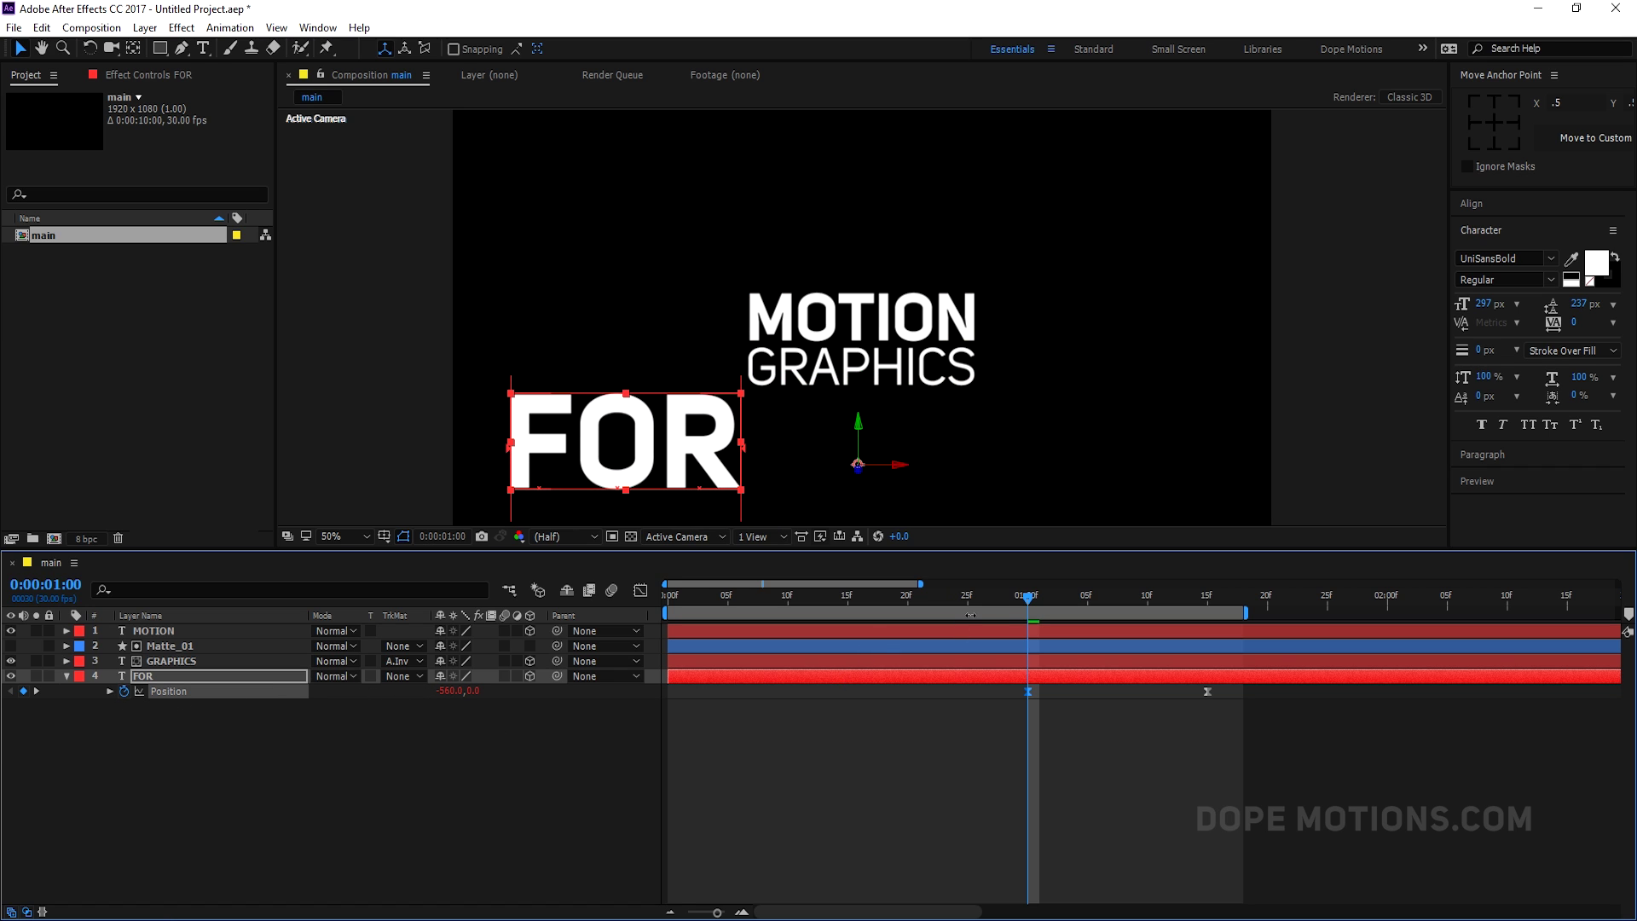
{"action": "mouse_move", "coordinate": [1033, 601]}
{"action": "left_mouse_down"}
{"action": "mouse_move", "coordinate": [1418, 599]}
{"action": "mouse_move", "coordinate": [1050, 600]}
{"action": "left_mouse_up"}
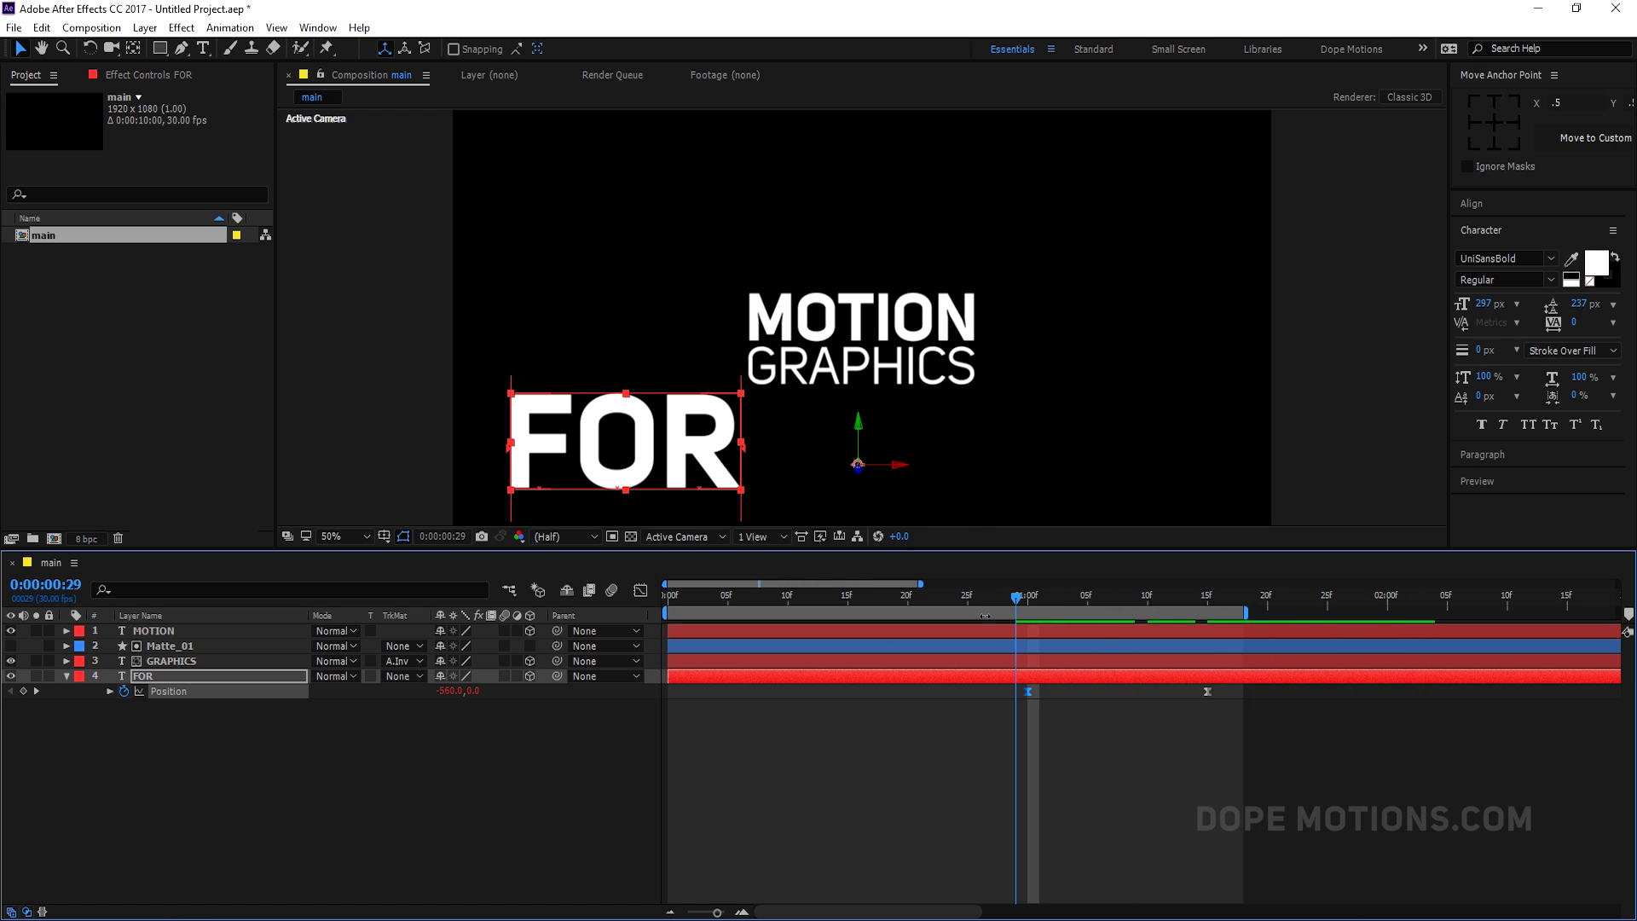
{"action": "key", "text": "Page_Up"}
{"action": "left_click", "coordinate": [66, 677]}
Duplicate Matte_01, place the Matte_02 copy directly above the FOR layer and make it visible.
{"action": "left_click", "coordinate": [205, 646]}
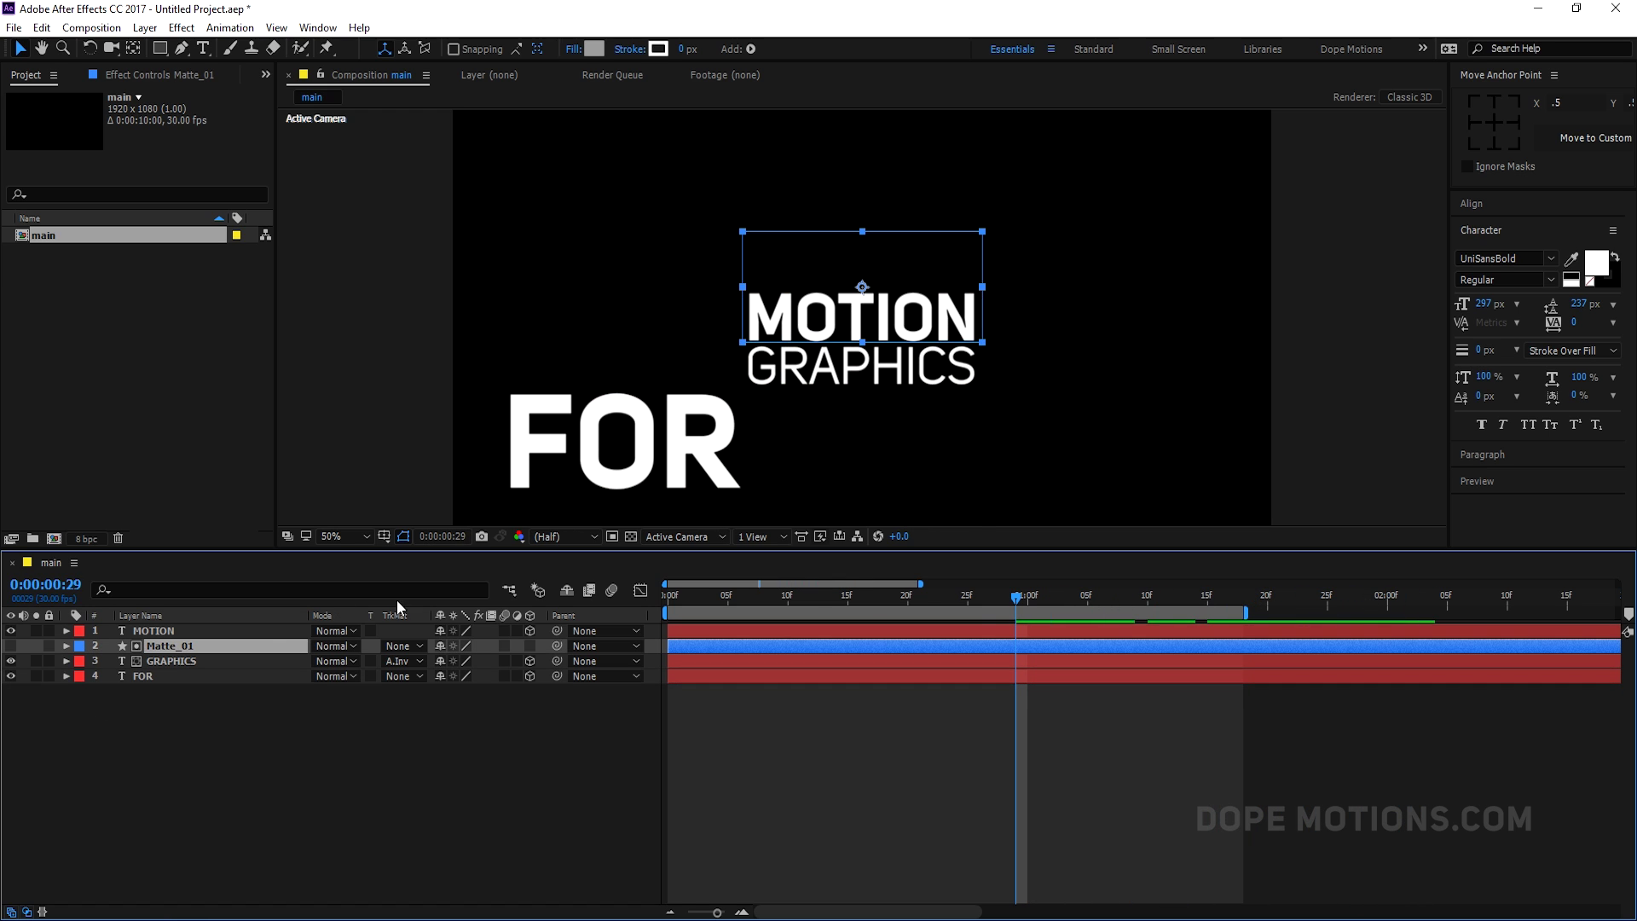
{"action": "key", "text": "ctrl+d"}
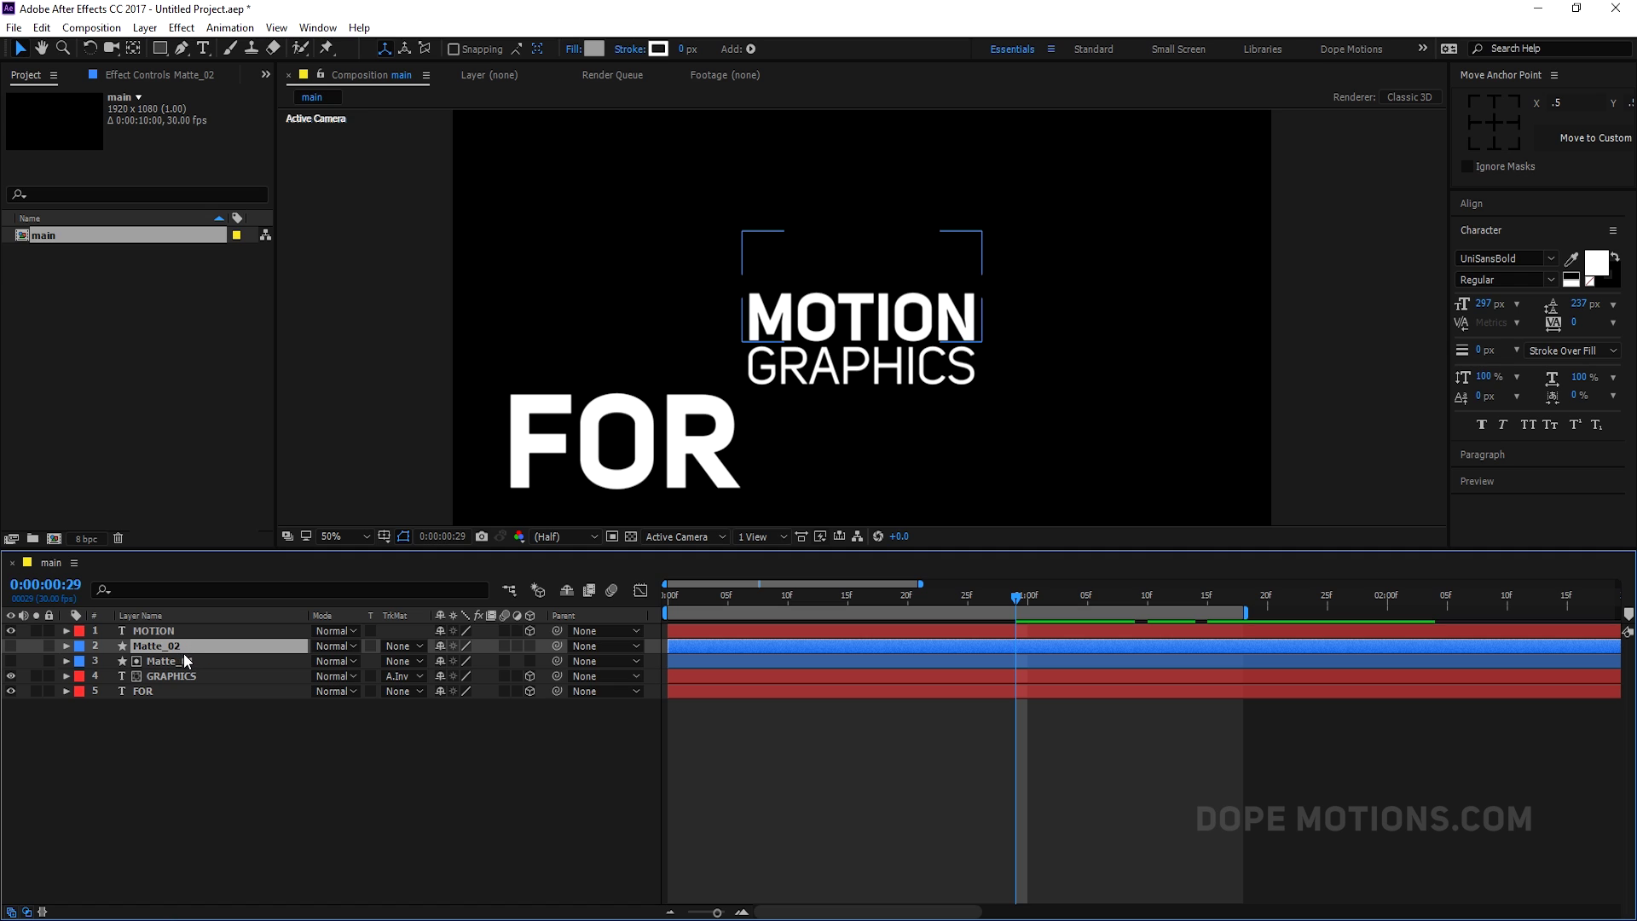
{"action": "left_click_drag", "start_coordinate": [171, 653], "coordinate": [166, 685]}
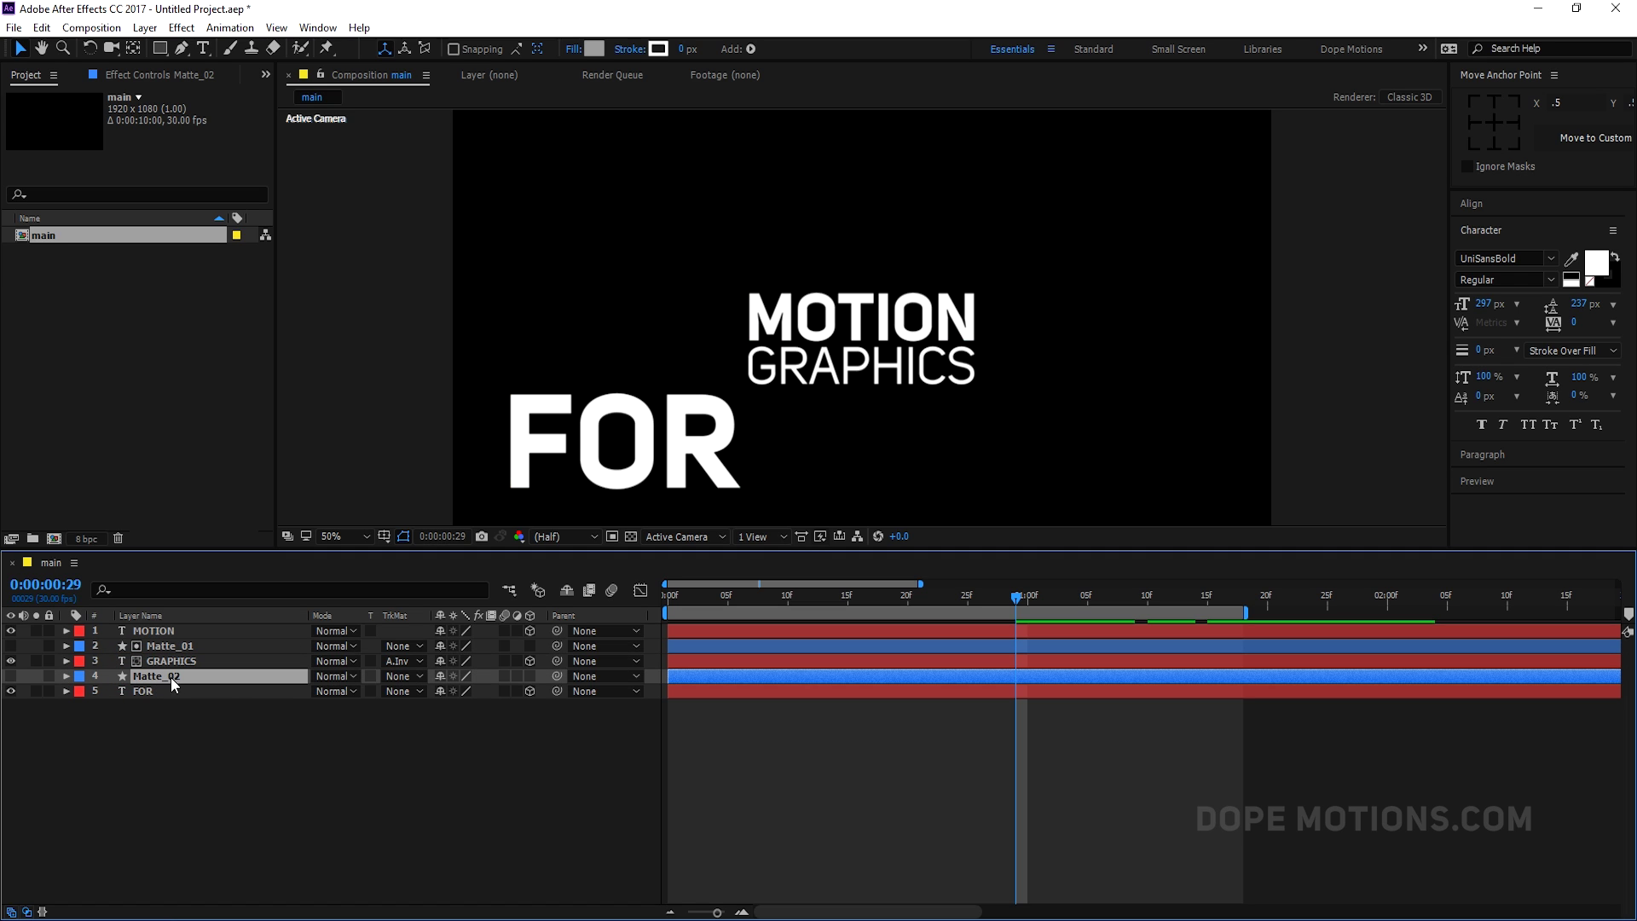
{"action": "left_click", "coordinate": [11, 676]}
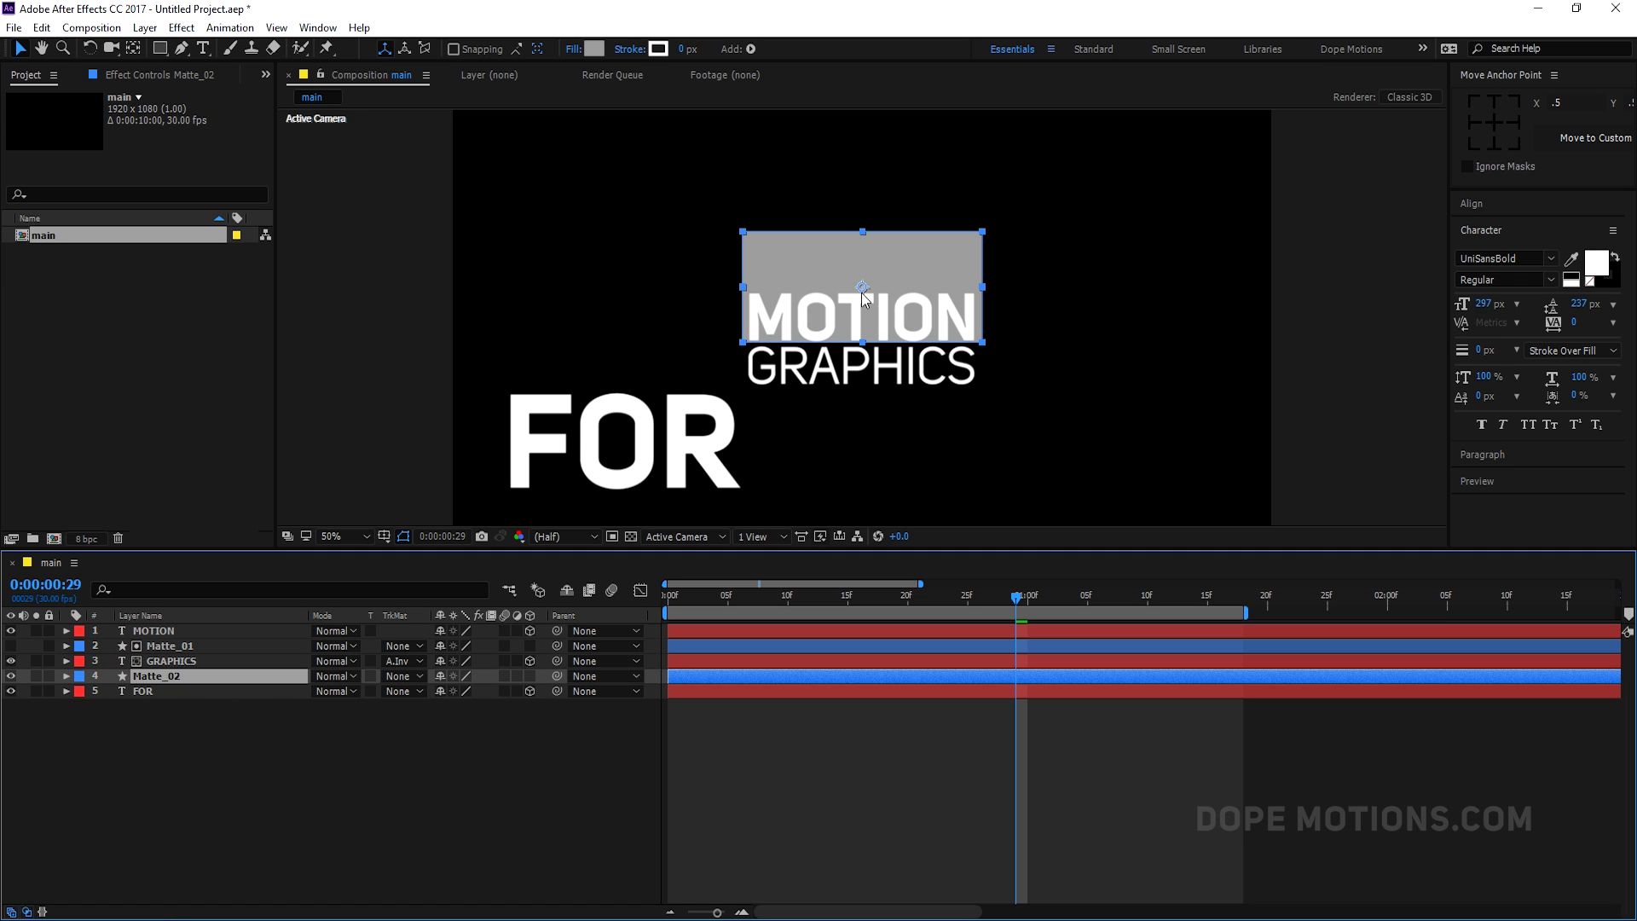
Make both matte layers 3D, then enlarge and move Matte_02 to cover FOR's starting area, ending at MOTION's left edge.
{"action": "left_click", "coordinate": [530, 675]}
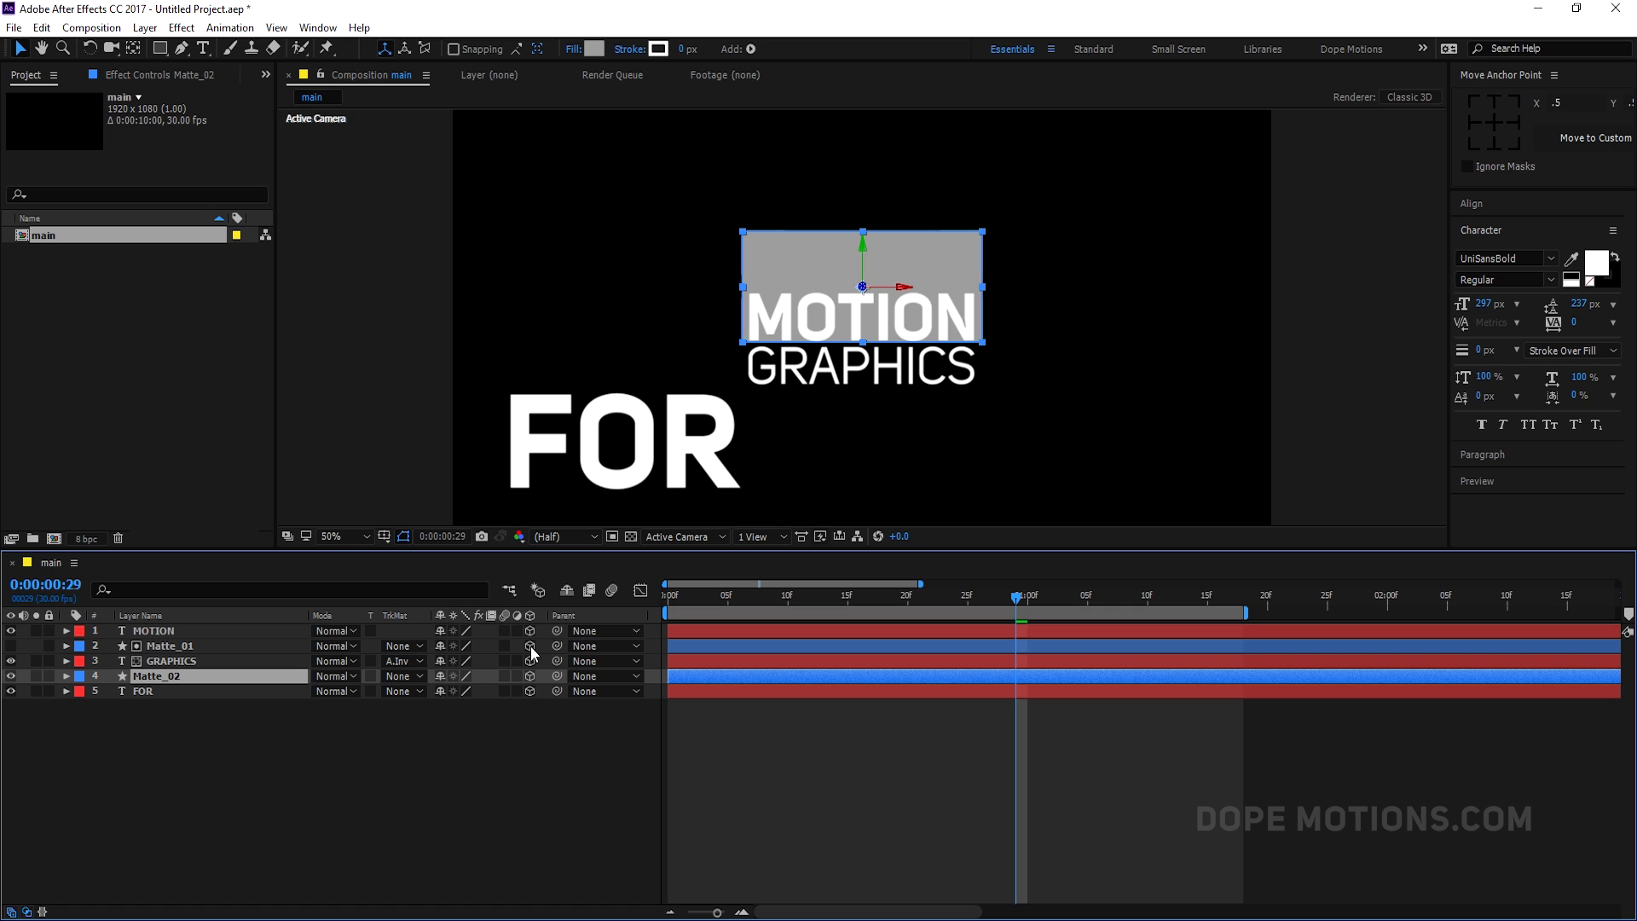
{"action": "left_click", "coordinate": [530, 646]}
{"action": "left_click_drag", "start_coordinate": [857, 261], "coordinate": [597, 434]}
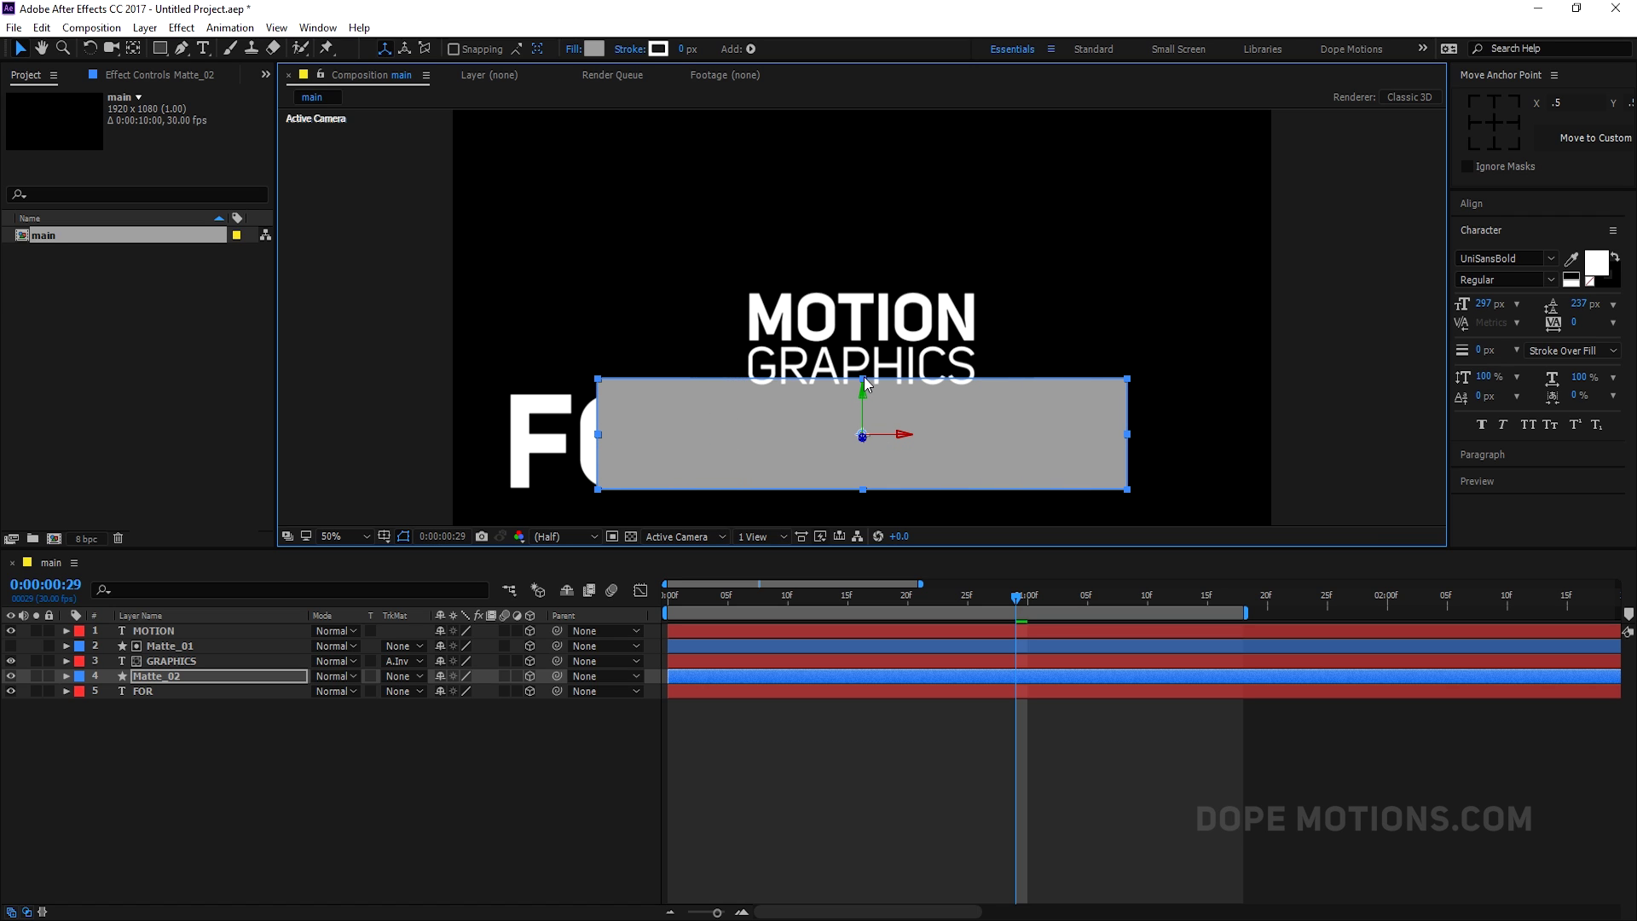
{"action": "left_click_drag", "start_coordinate": [862, 378], "coordinate": [863, 343]}
{"action": "left_click_drag", "start_coordinate": [898, 439], "coordinate": [517, 438]}
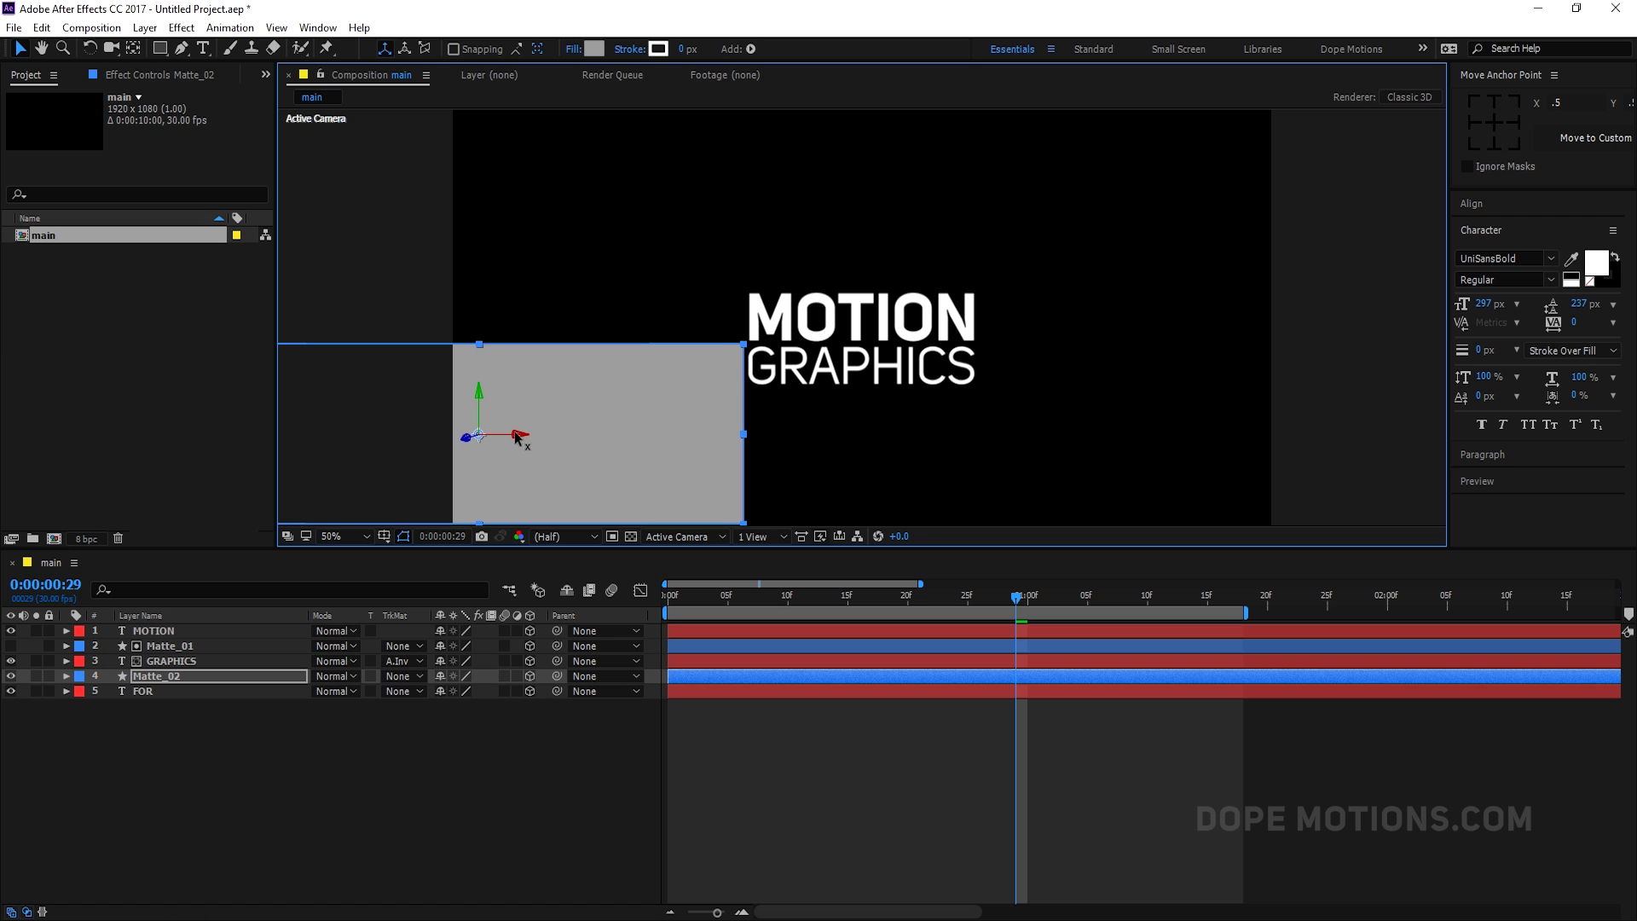
Set FOR's track matte to Alpha Inverted Matte "Matte_02", extend the work area to about 0:00:02:05, and preview the animation.
{"action": "left_click", "coordinate": [421, 692]}
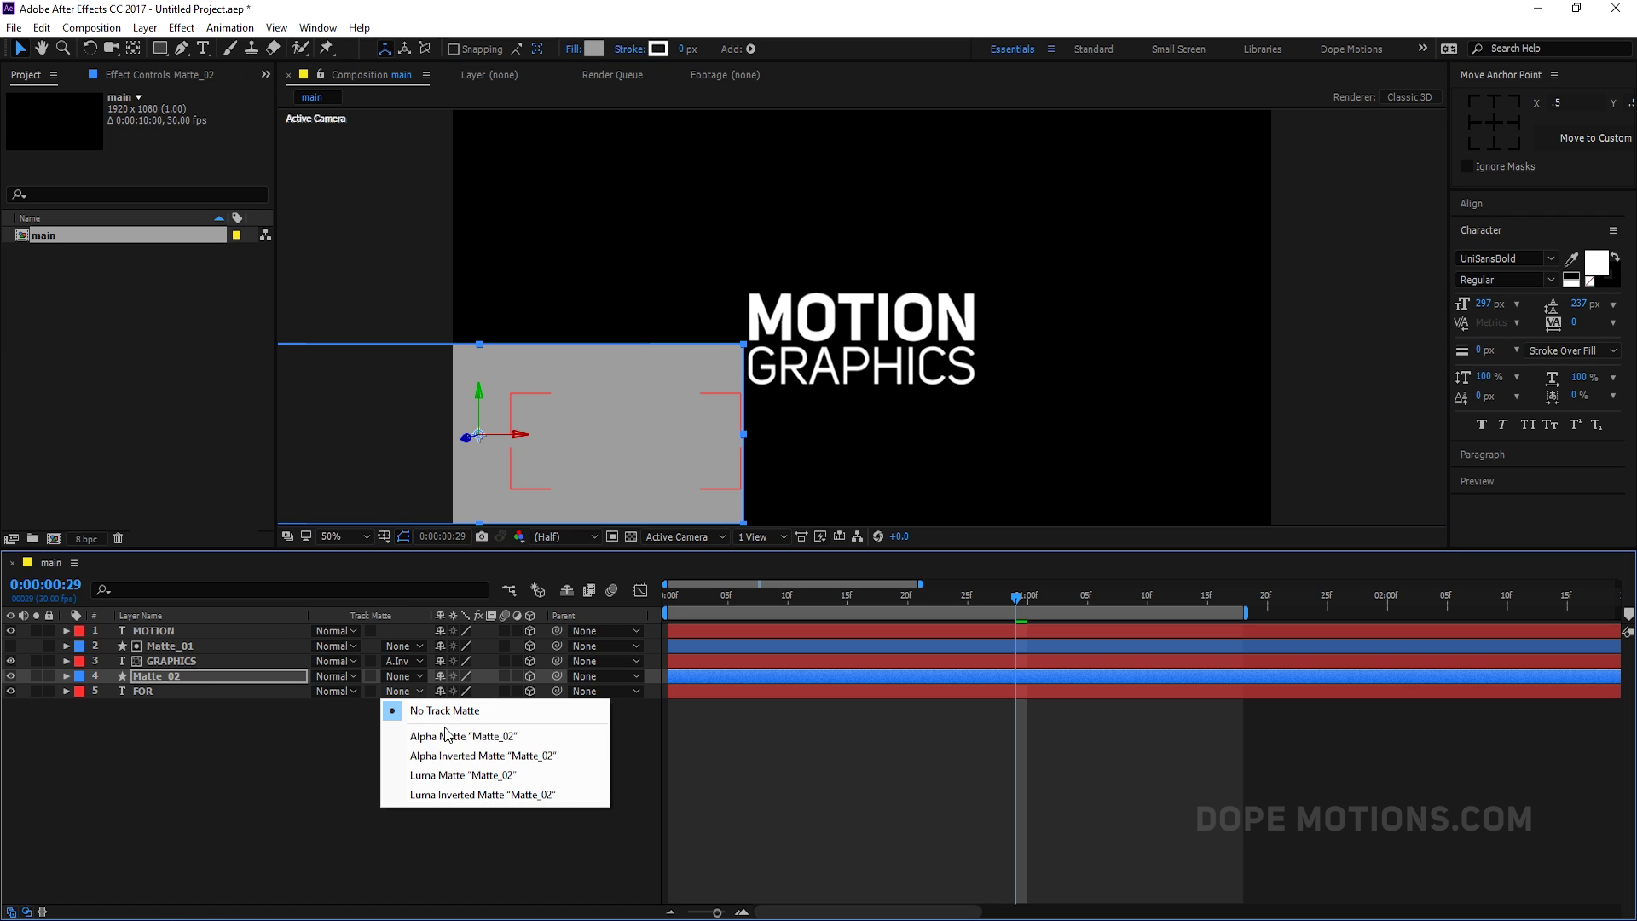
{"action": "left_click", "coordinate": [437, 762]}
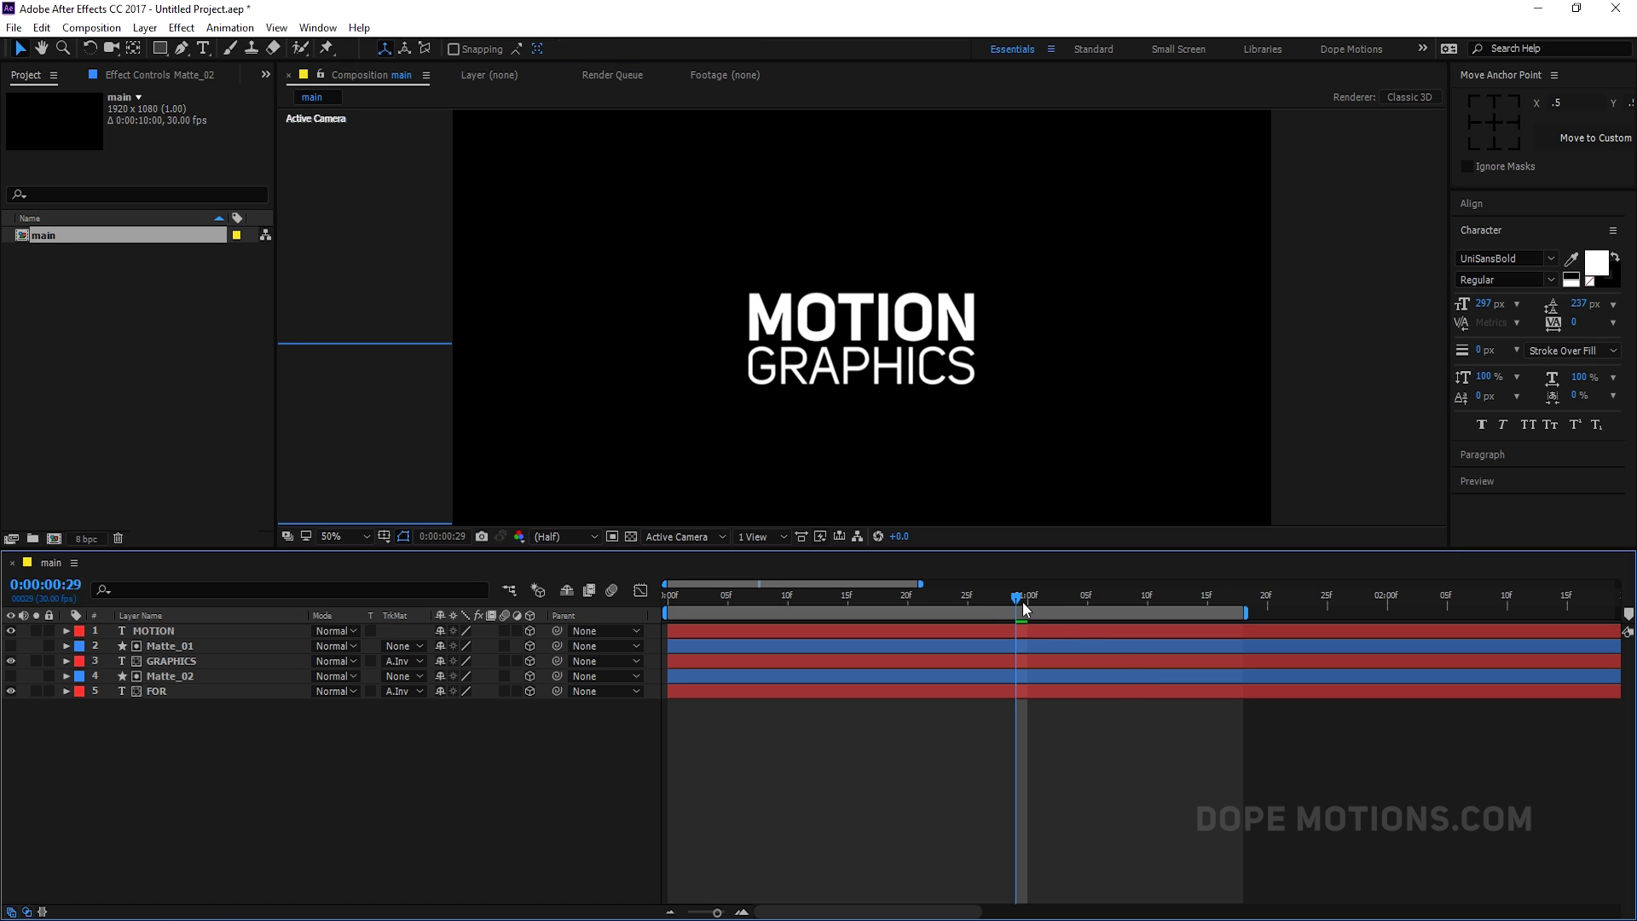
{"action": "left_click_drag", "start_coordinate": [1021, 601], "coordinate": [1440, 597]}
{"action": "left_click", "coordinate": [677, 597]}
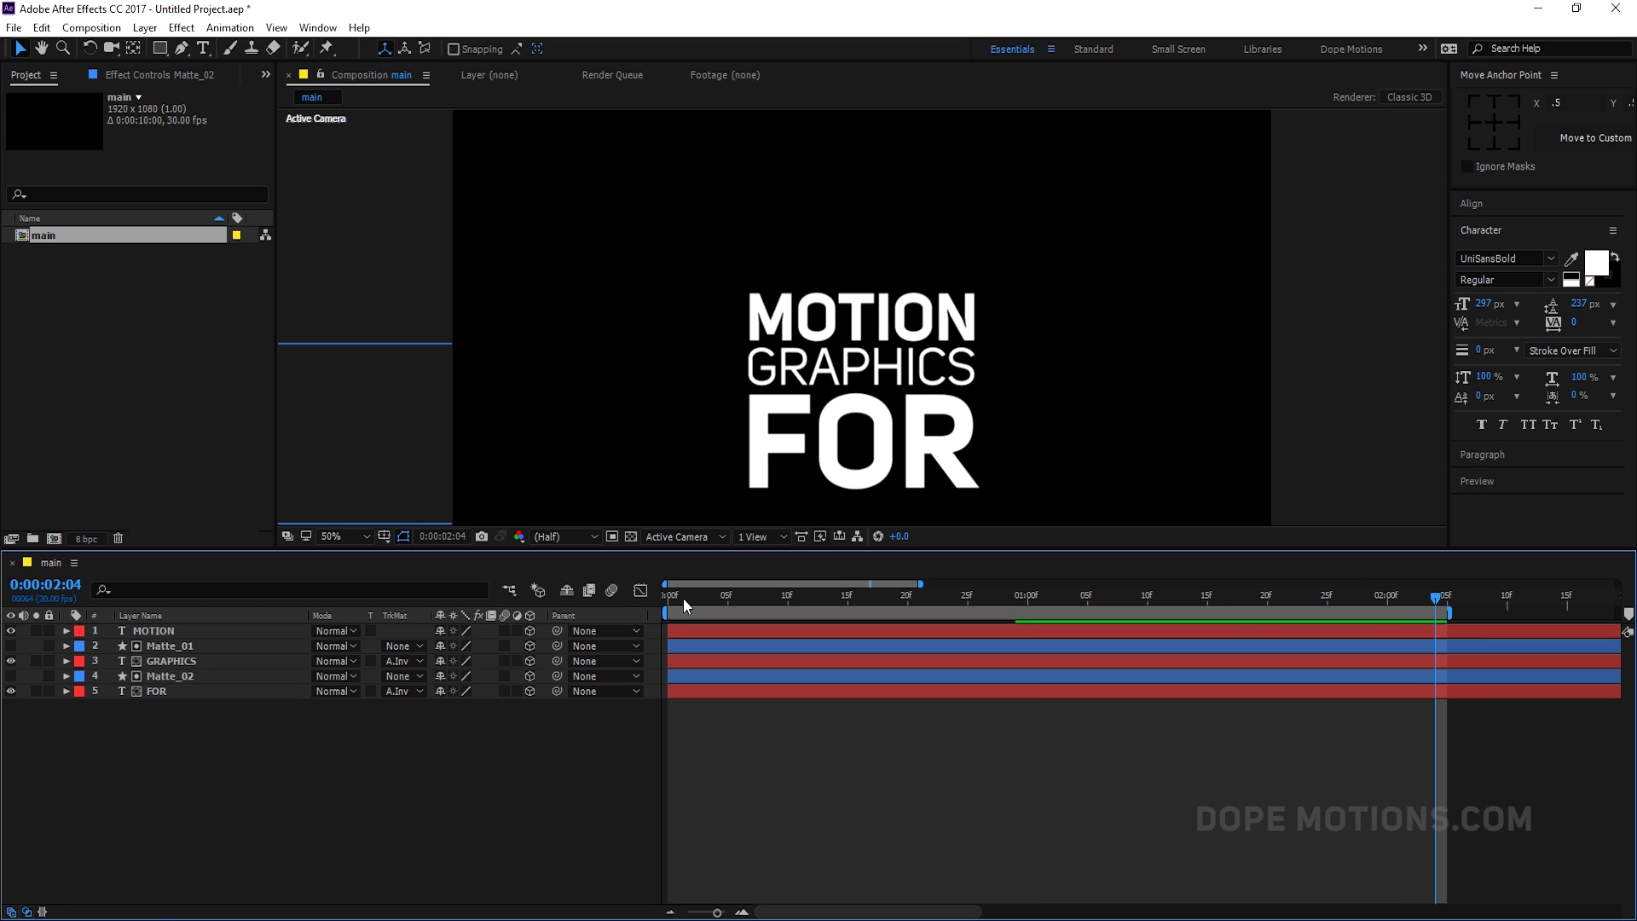
{"action": "key", "text": "space"}
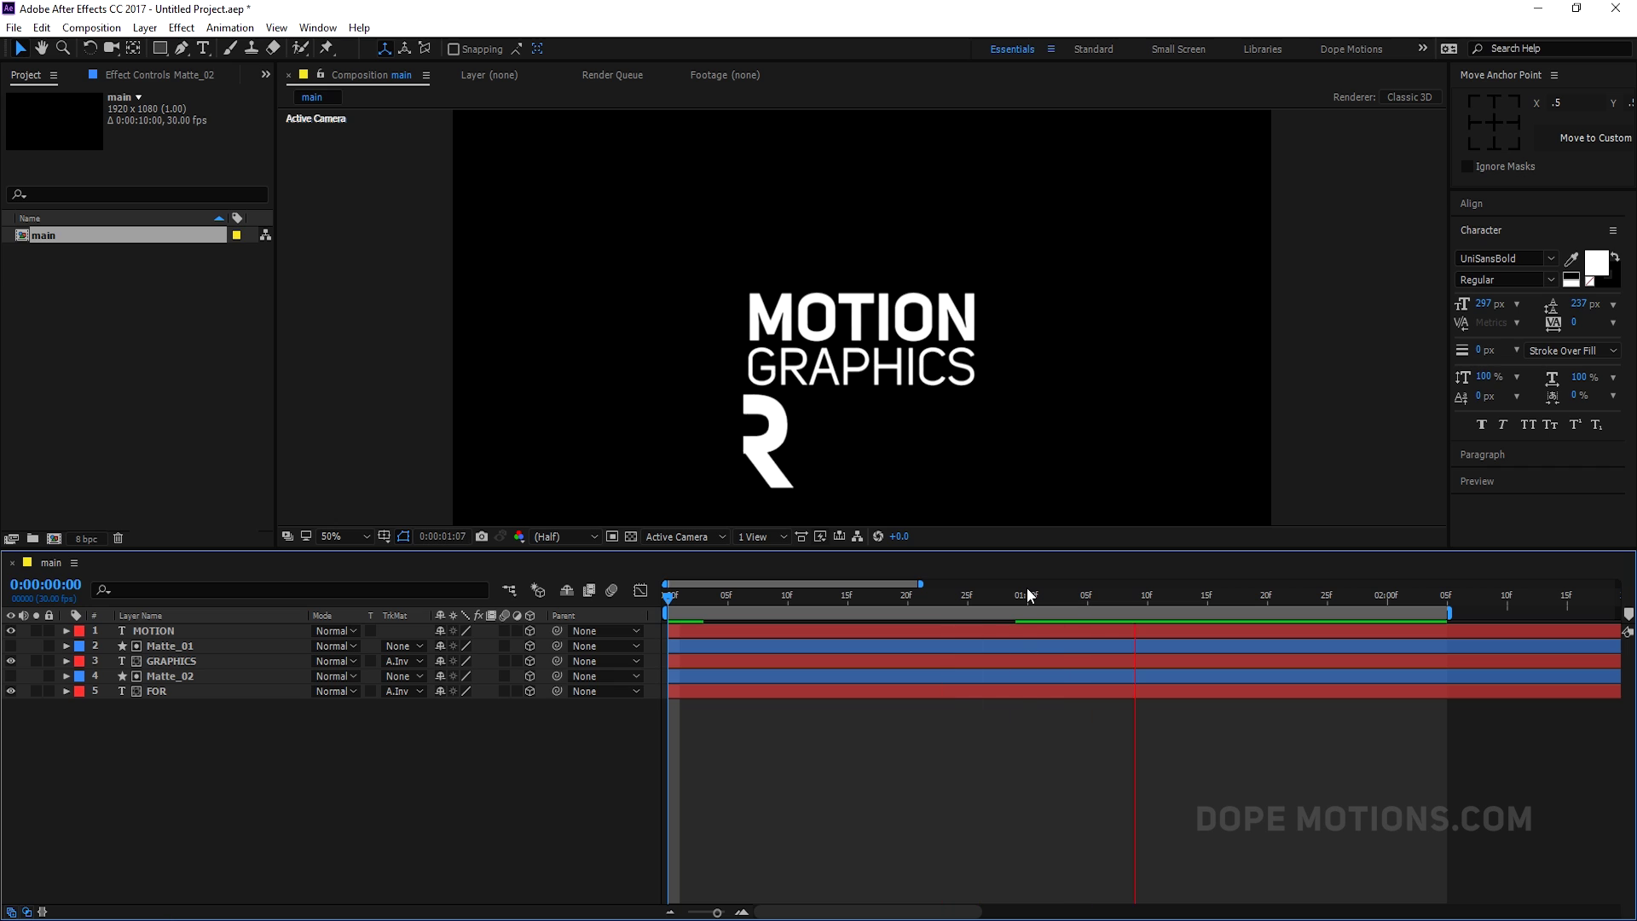
{"action": "left_click", "coordinate": [1052, 596]}
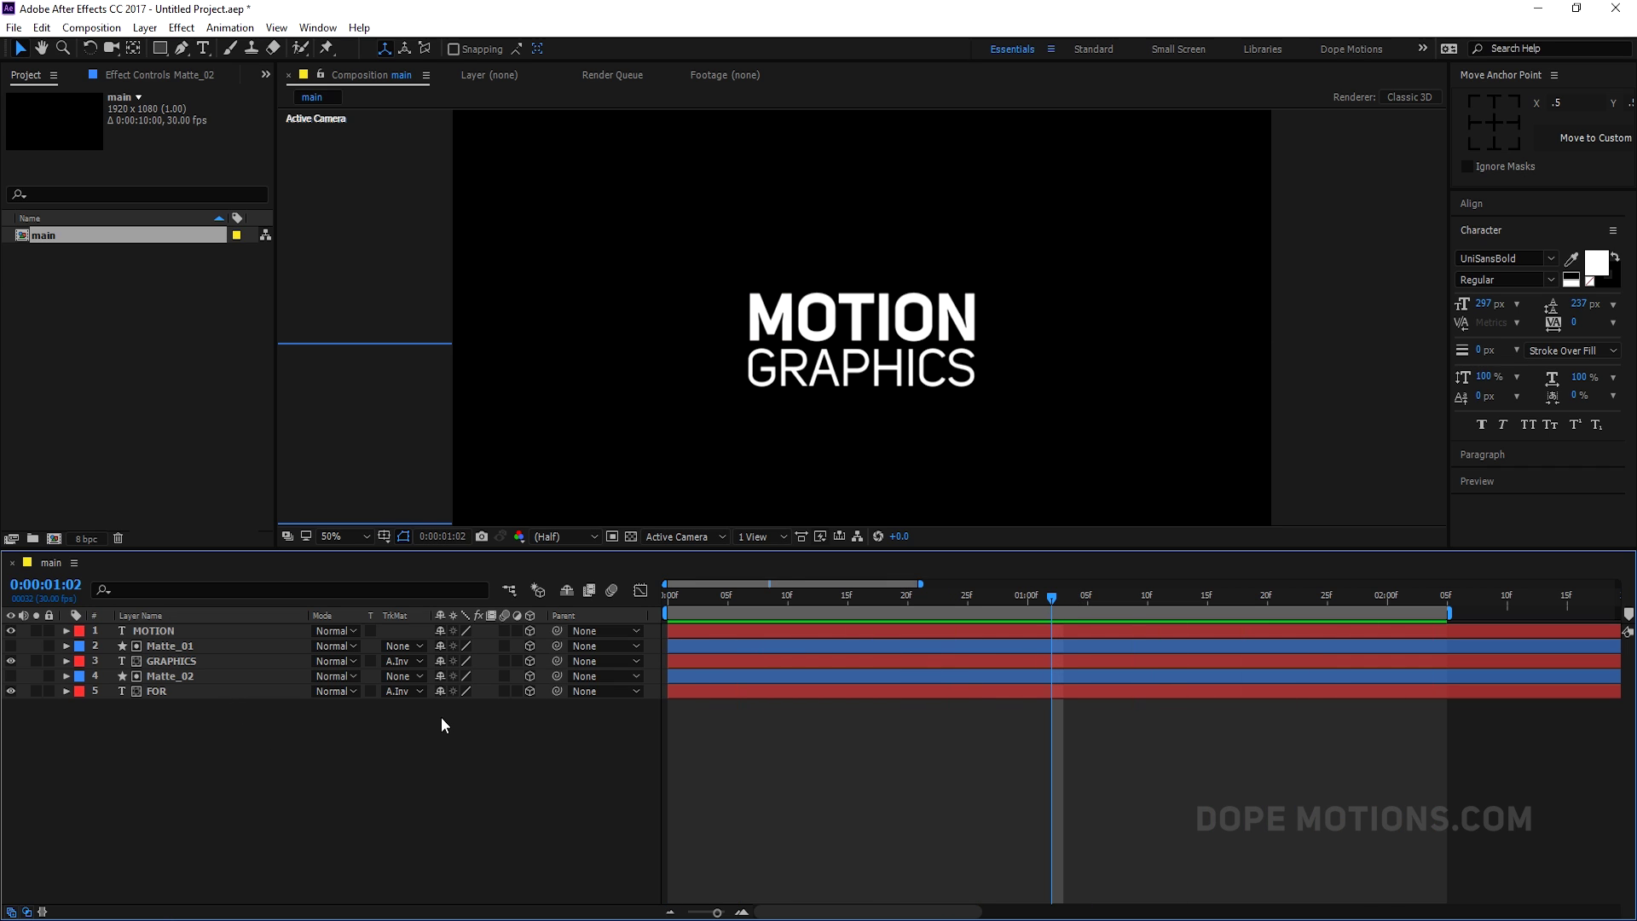
Create a null object and rename it Controller.
{"action": "right_click", "coordinate": [167, 745]}
{"action": "mouse_move", "coordinate": [298, 576]}
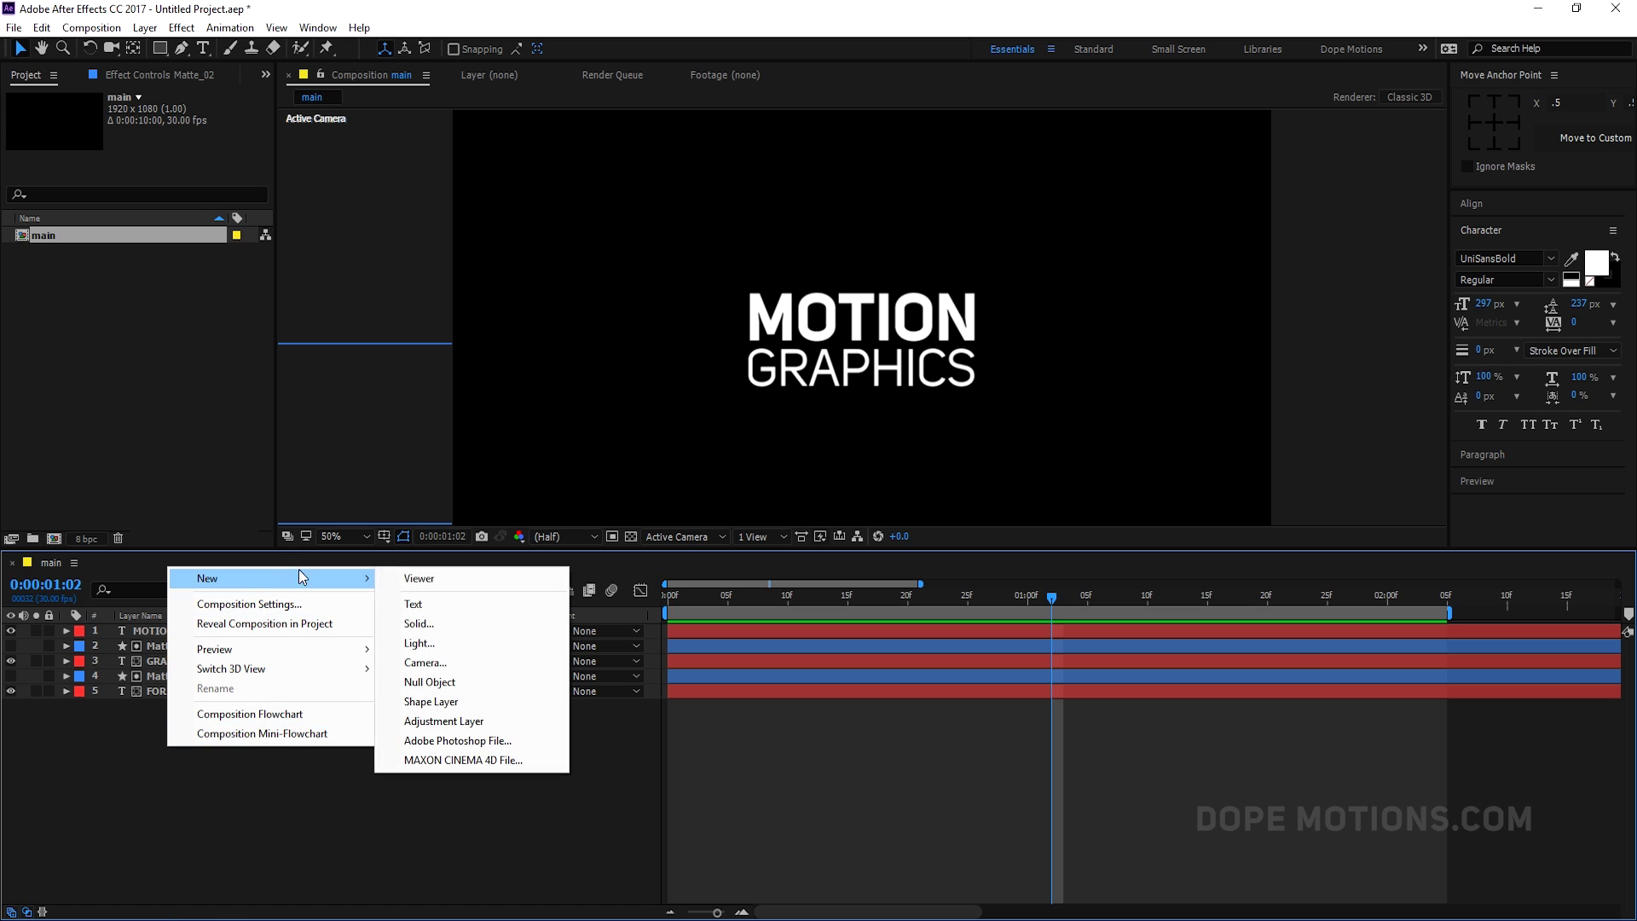
{"action": "left_click", "coordinate": [473, 682]}
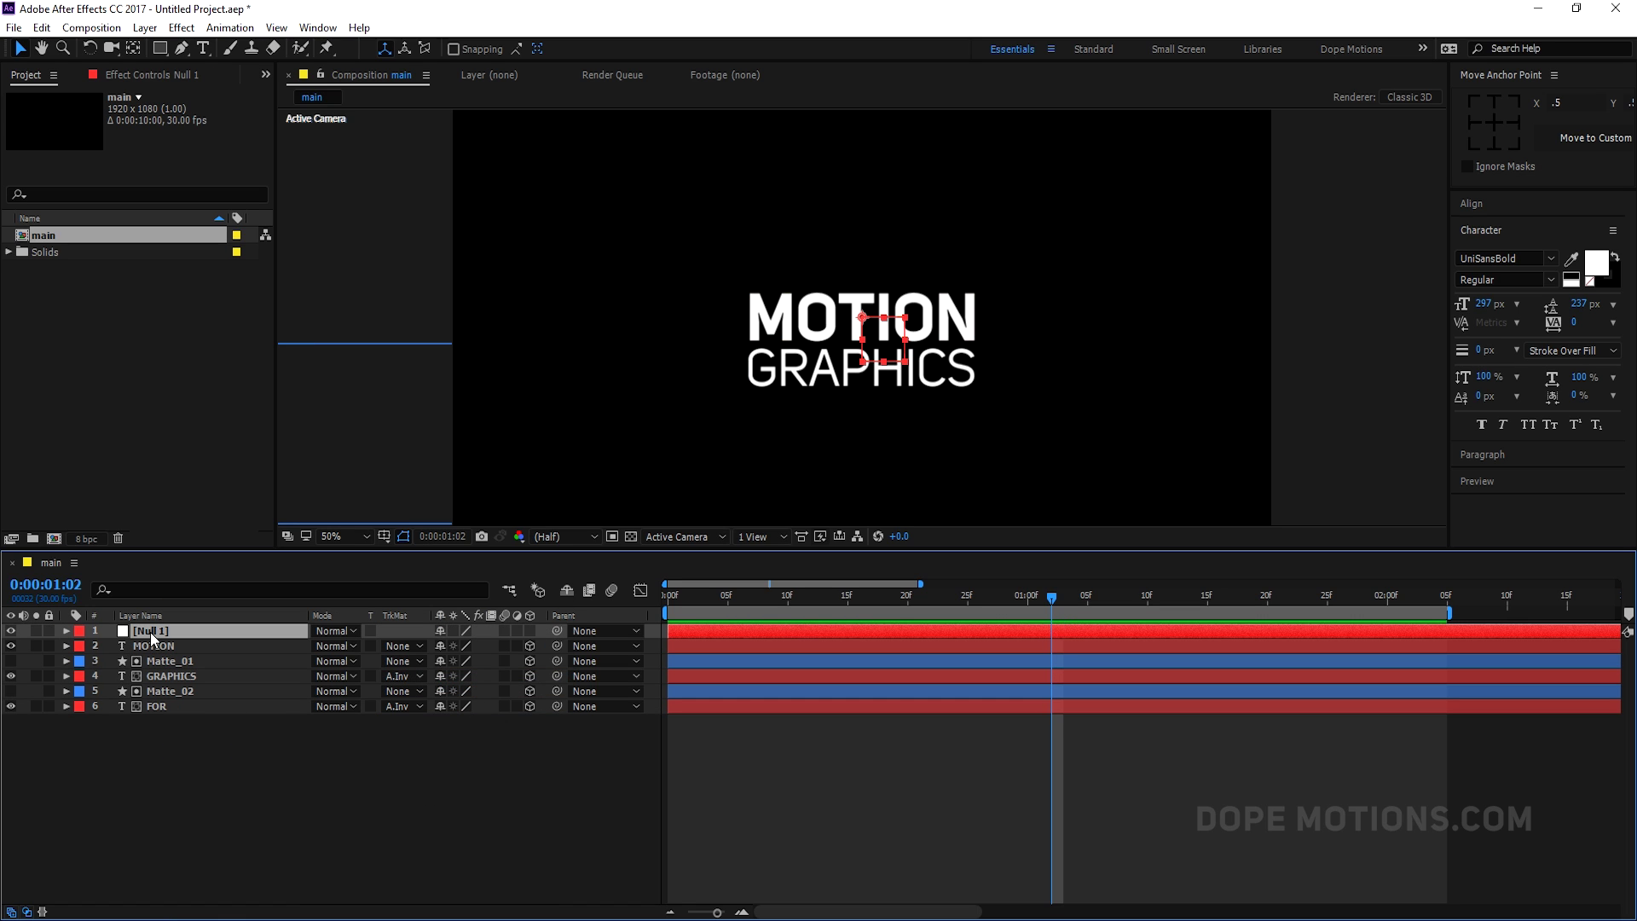
{"action": "key", "text": "Return"}
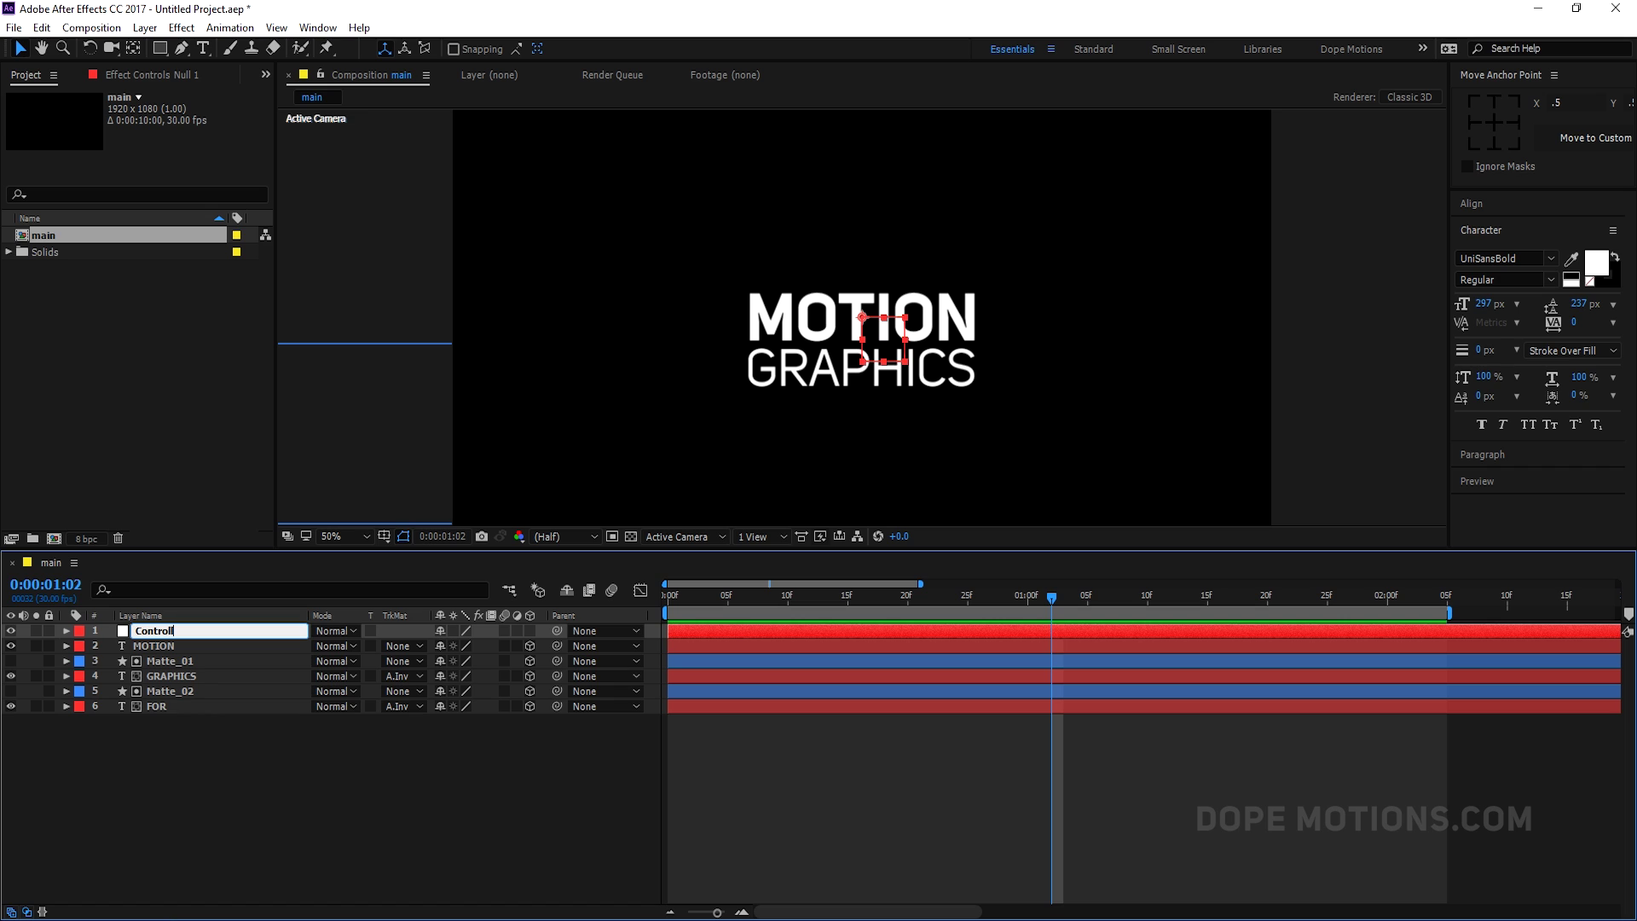
{"action": "left_click", "coordinate": [132, 728]}
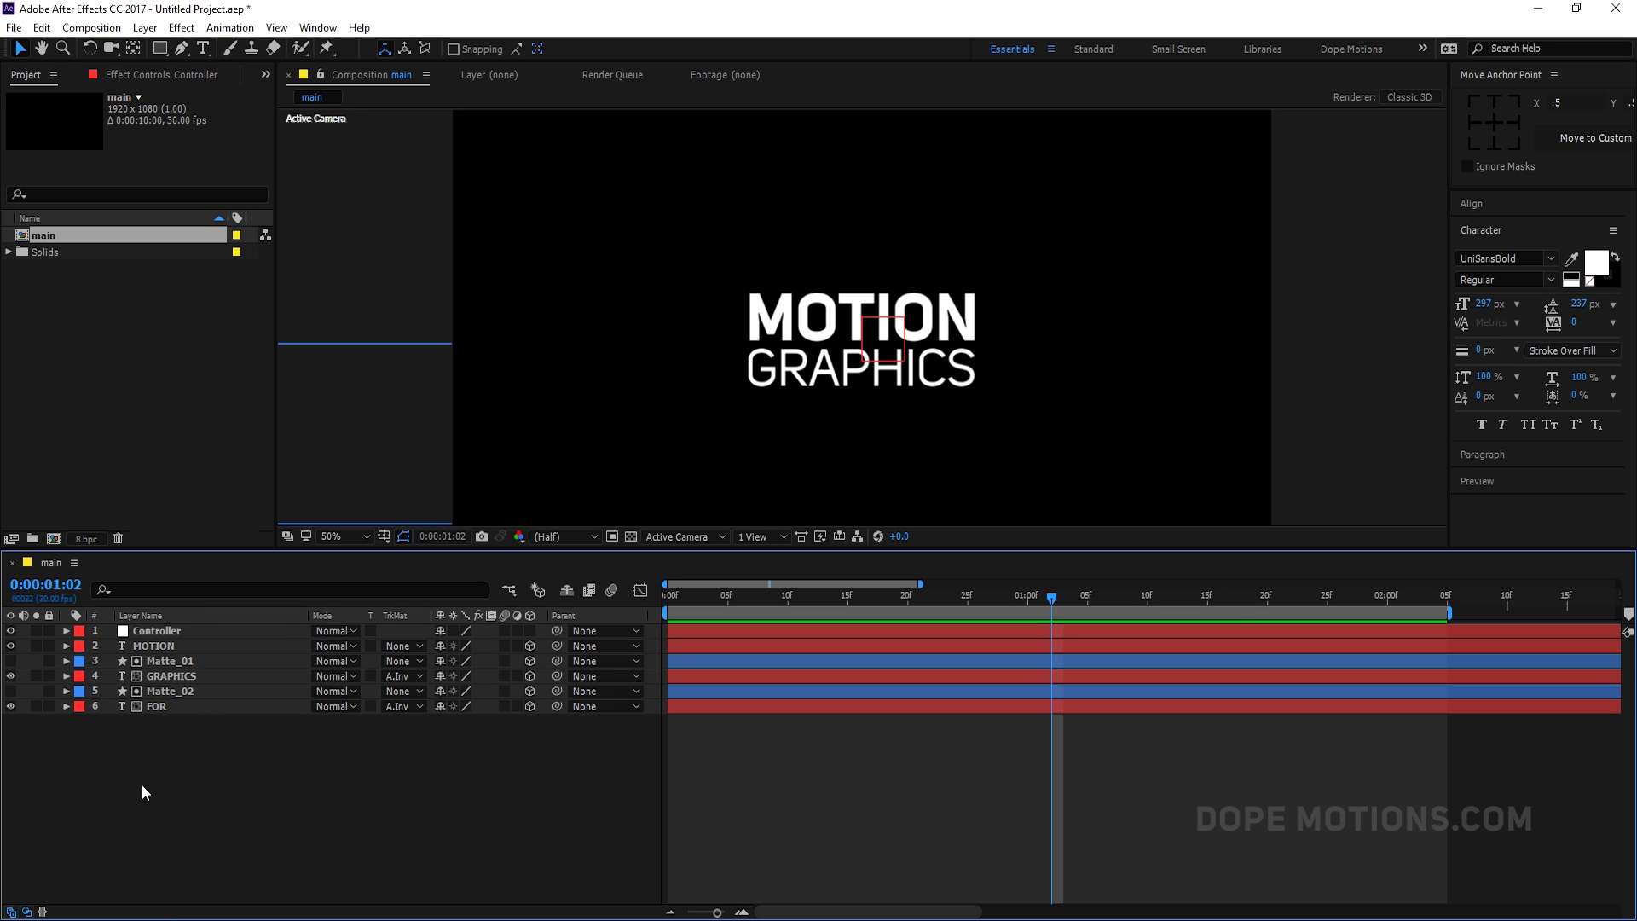
Parent all the text and matte layers to Controller and make Controller a 3D layer.
{"action": "left_click_drag", "start_coordinate": [142, 785], "coordinate": [201, 637]}
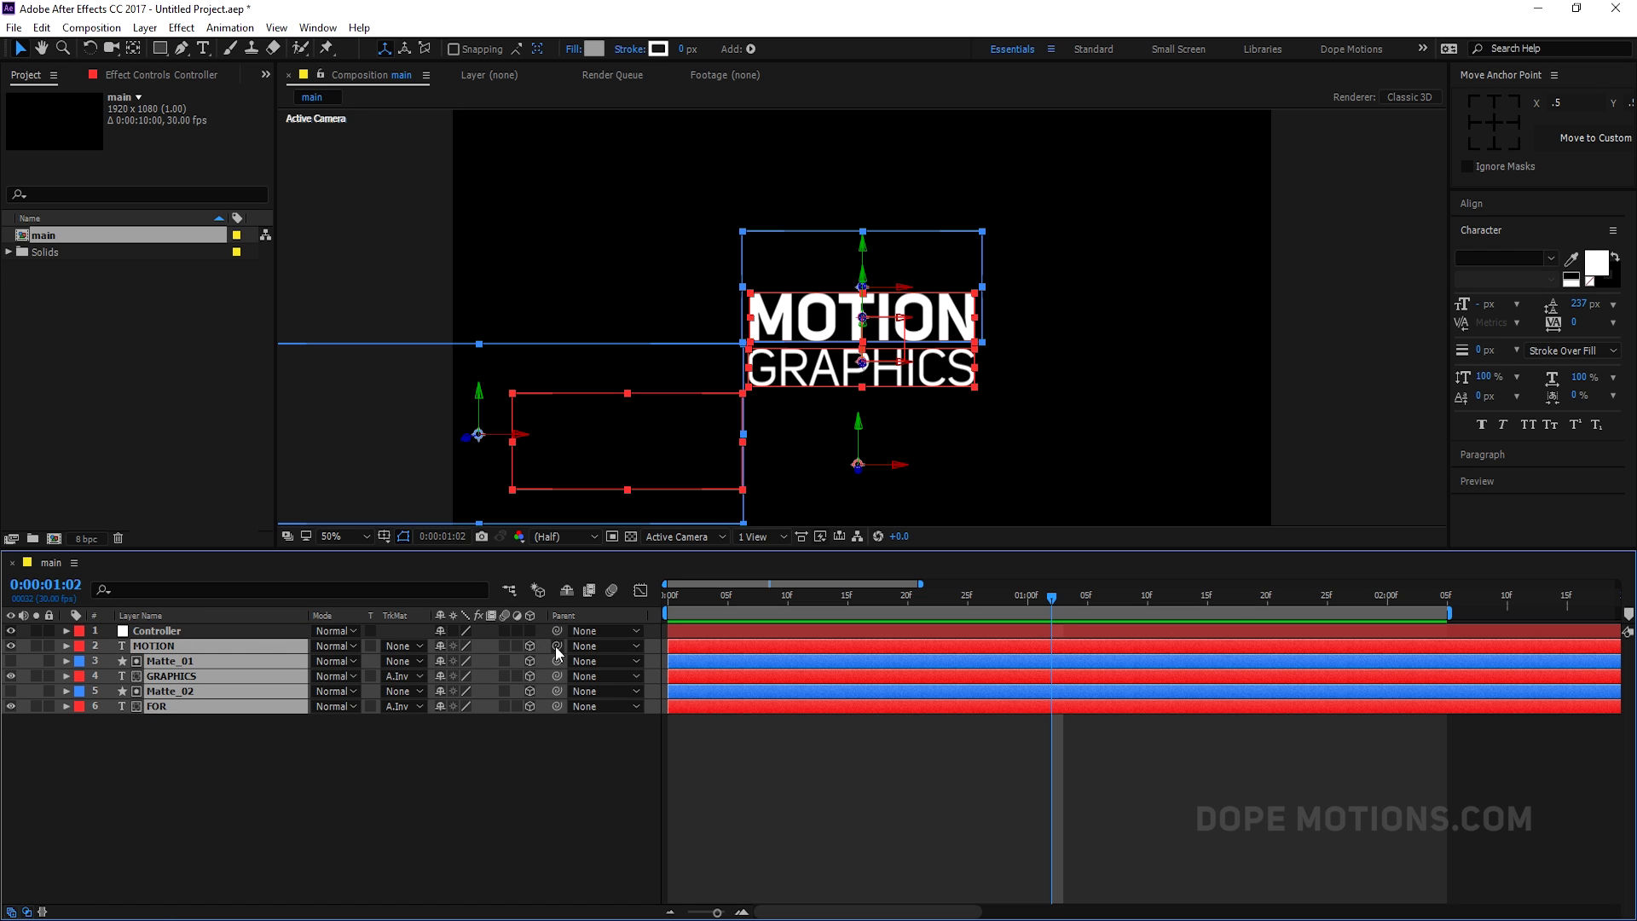
{"action": "left_click_drag", "start_coordinate": [555, 646], "coordinate": [172, 632]}
{"action": "left_click", "coordinate": [390, 805]}
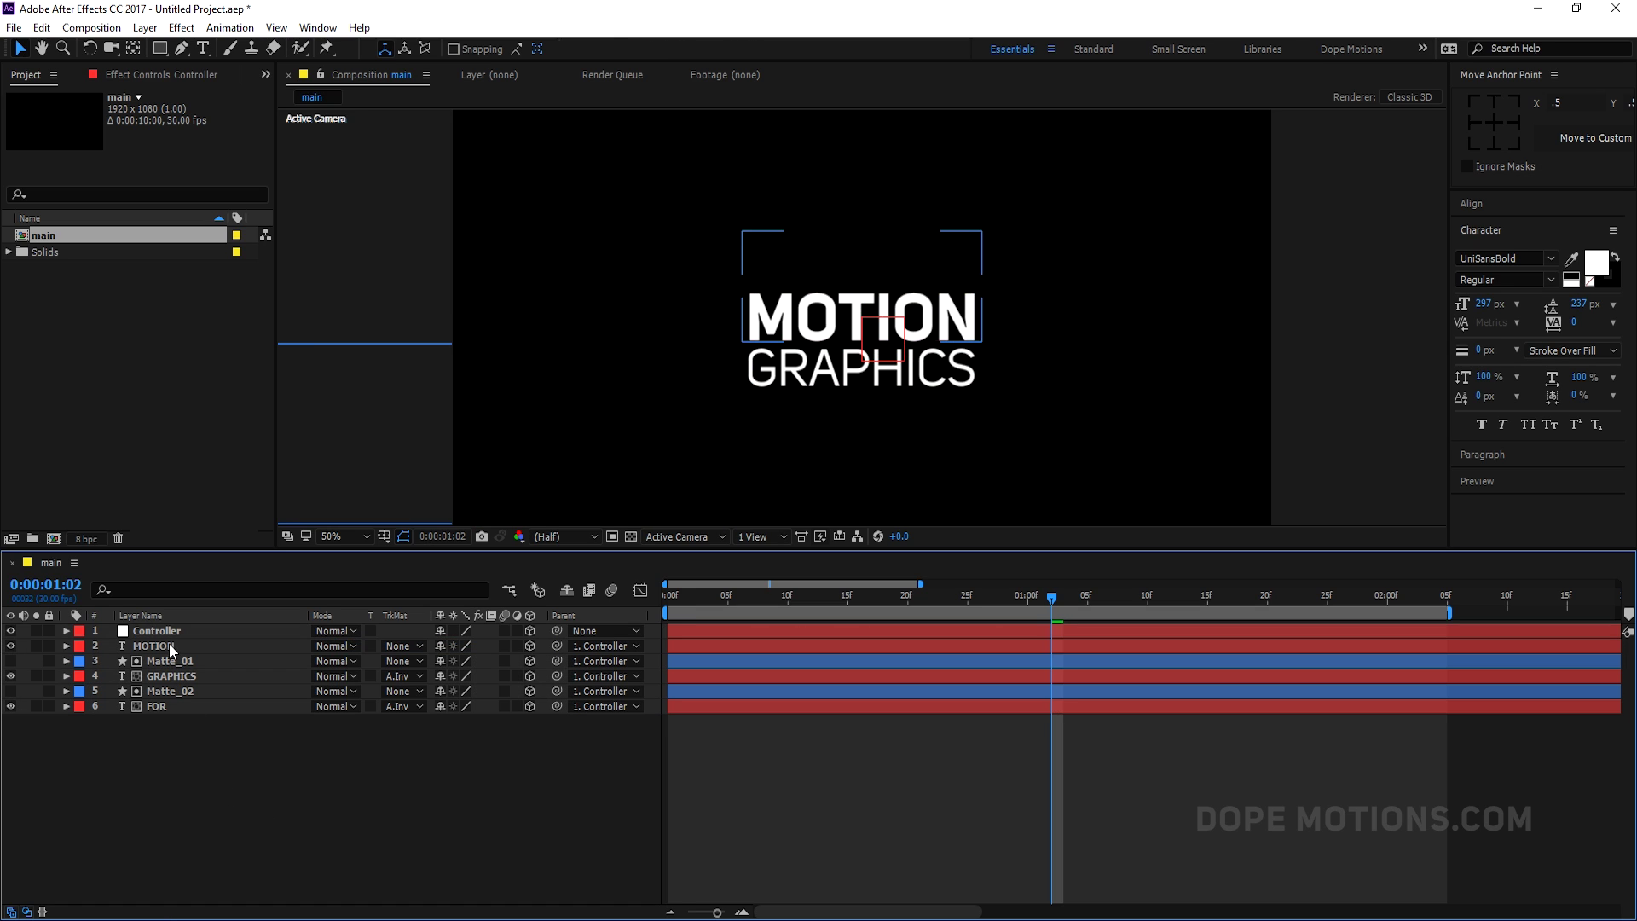
Try raising the Controller null to centre the three words vertically against the title/action safe guides.
{"action": "left_click", "coordinate": [161, 630]}
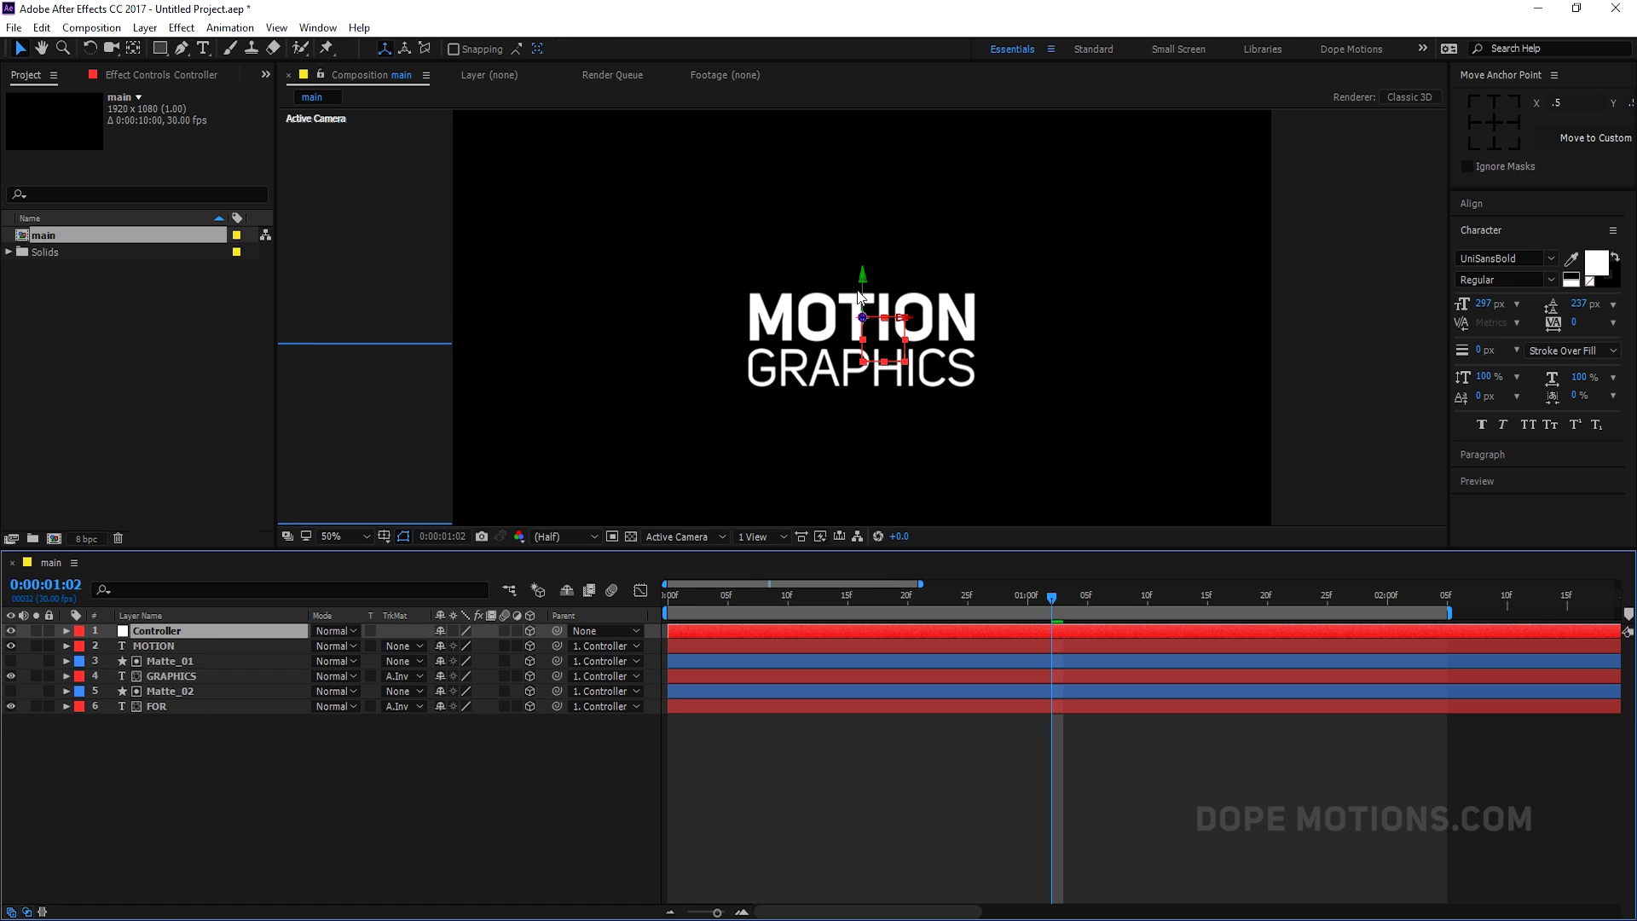
{"action": "left_click_drag", "start_coordinate": [863, 294], "coordinate": [862, 228]}
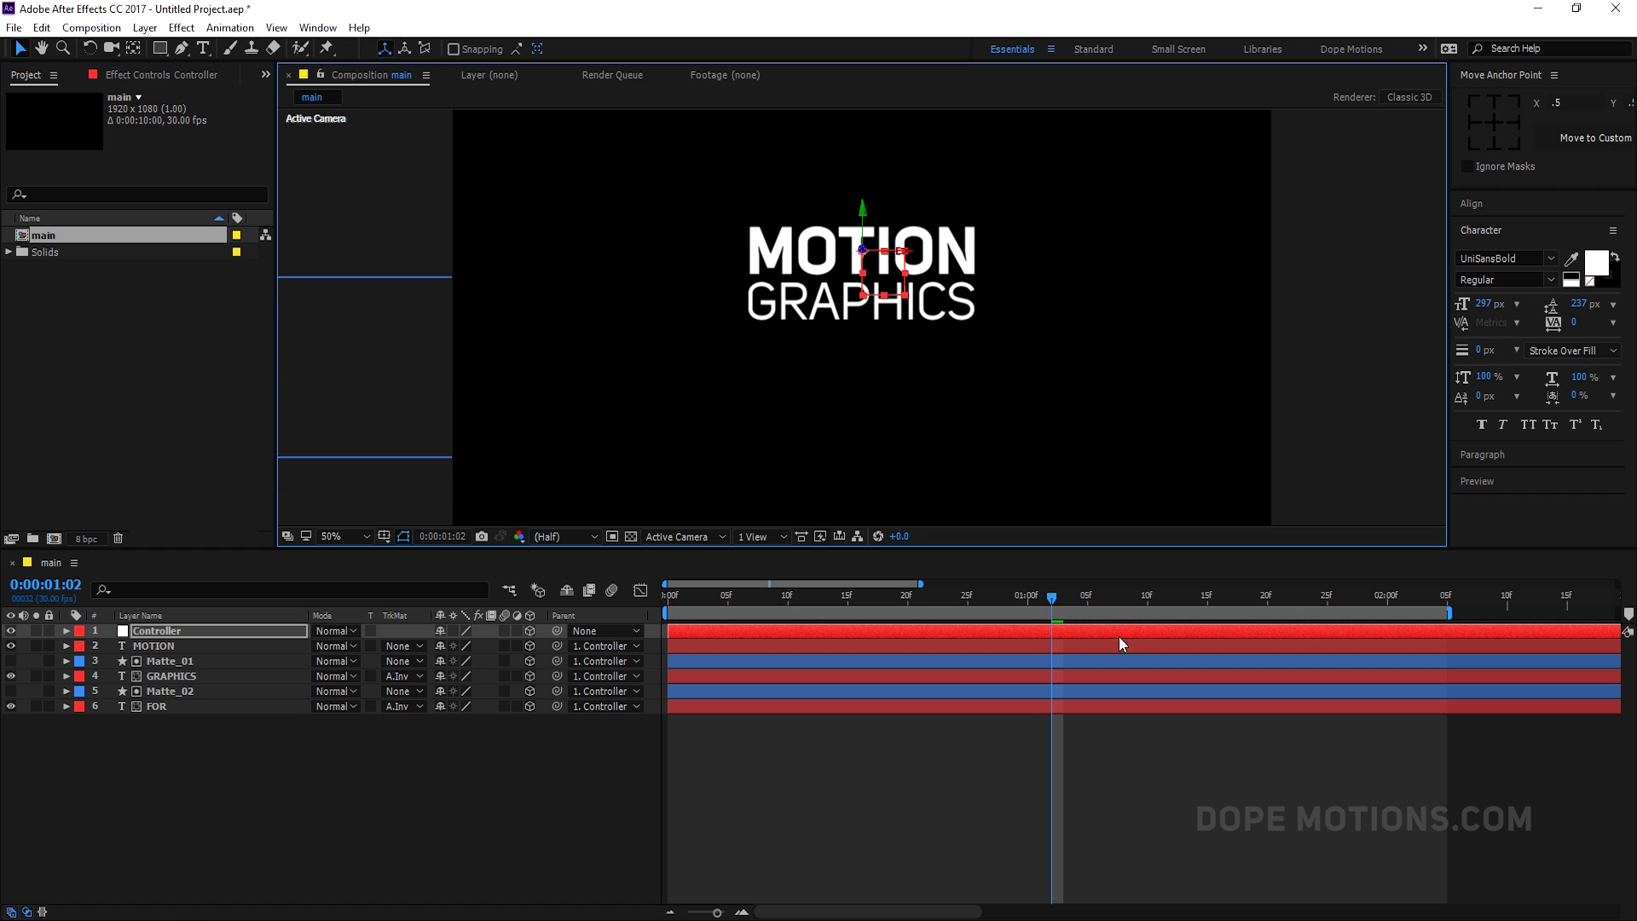
{"action": "left_click_drag", "start_coordinate": [1052, 602], "coordinate": [1279, 638]}
{"action": "key", "text": "apostrophe"}
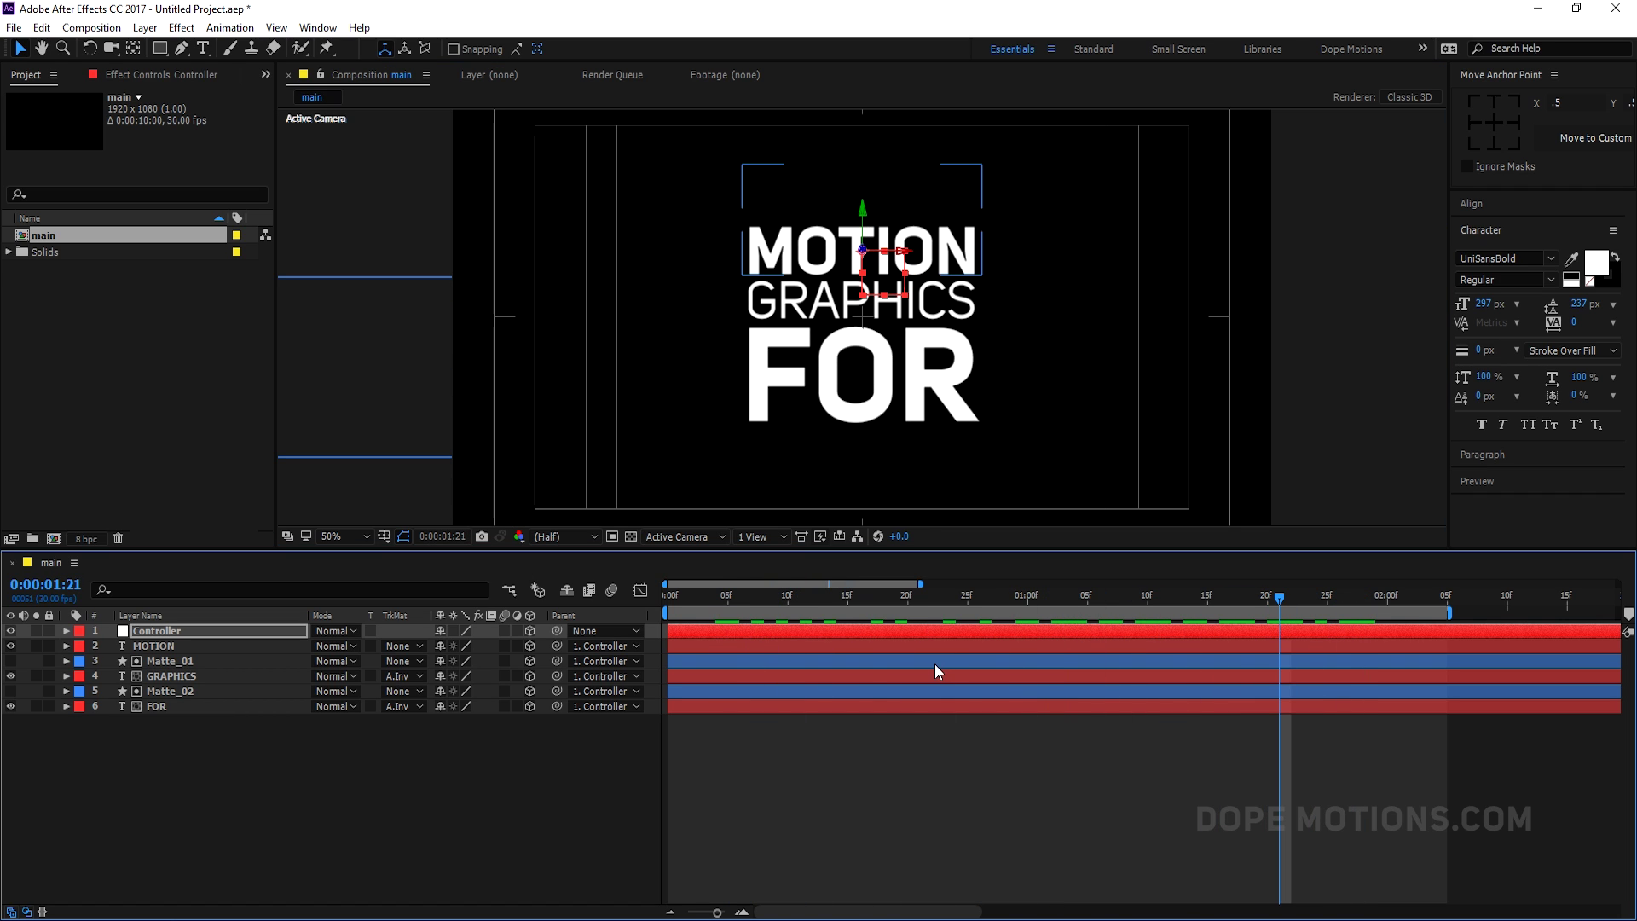
{"action": "left_click", "coordinate": [191, 633]}
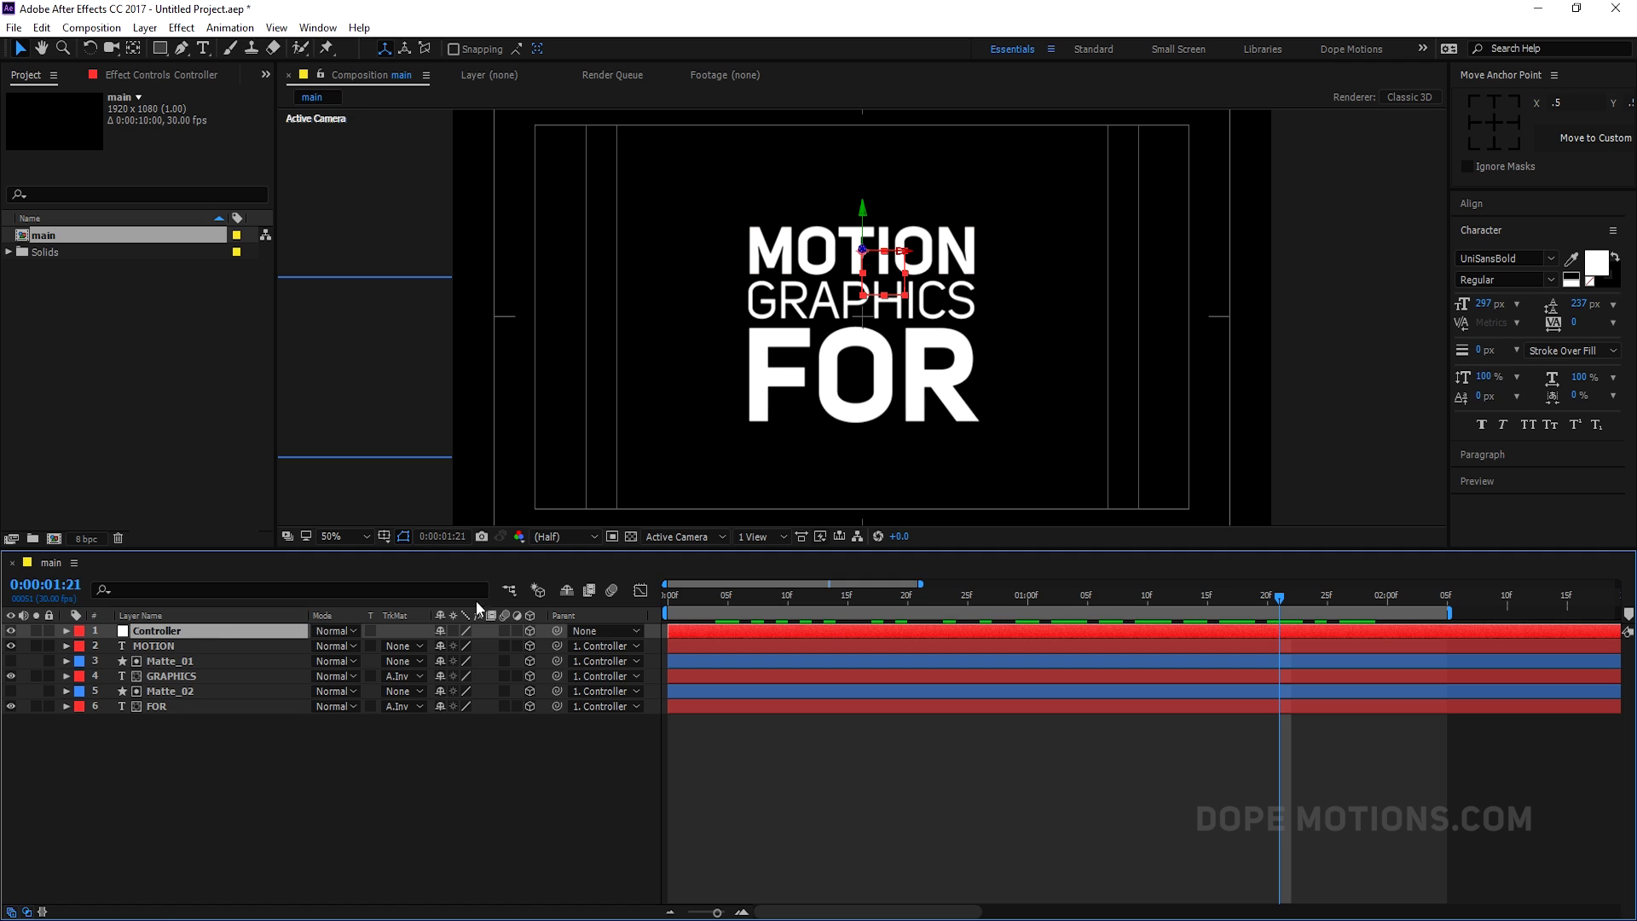
{"action": "left_click_drag", "start_coordinate": [867, 230], "coordinate": [861, 222]}
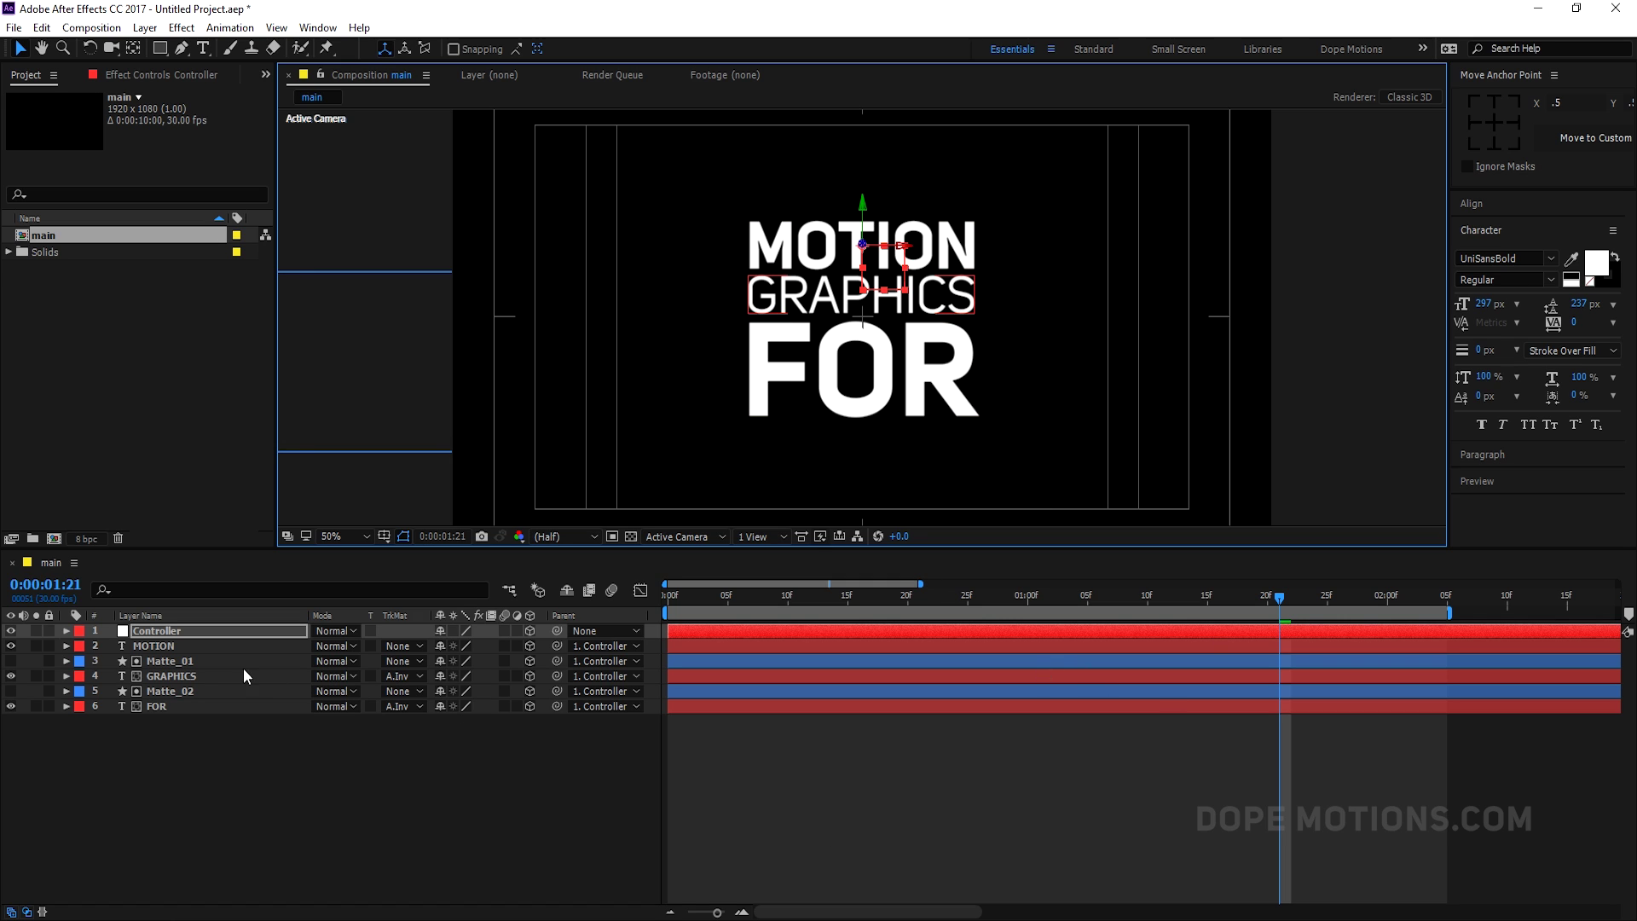
Reveal Controller's Position and set its Y value to 540.
{"action": "left_click", "coordinate": [202, 634]}
{"action": "key", "text": "p"}
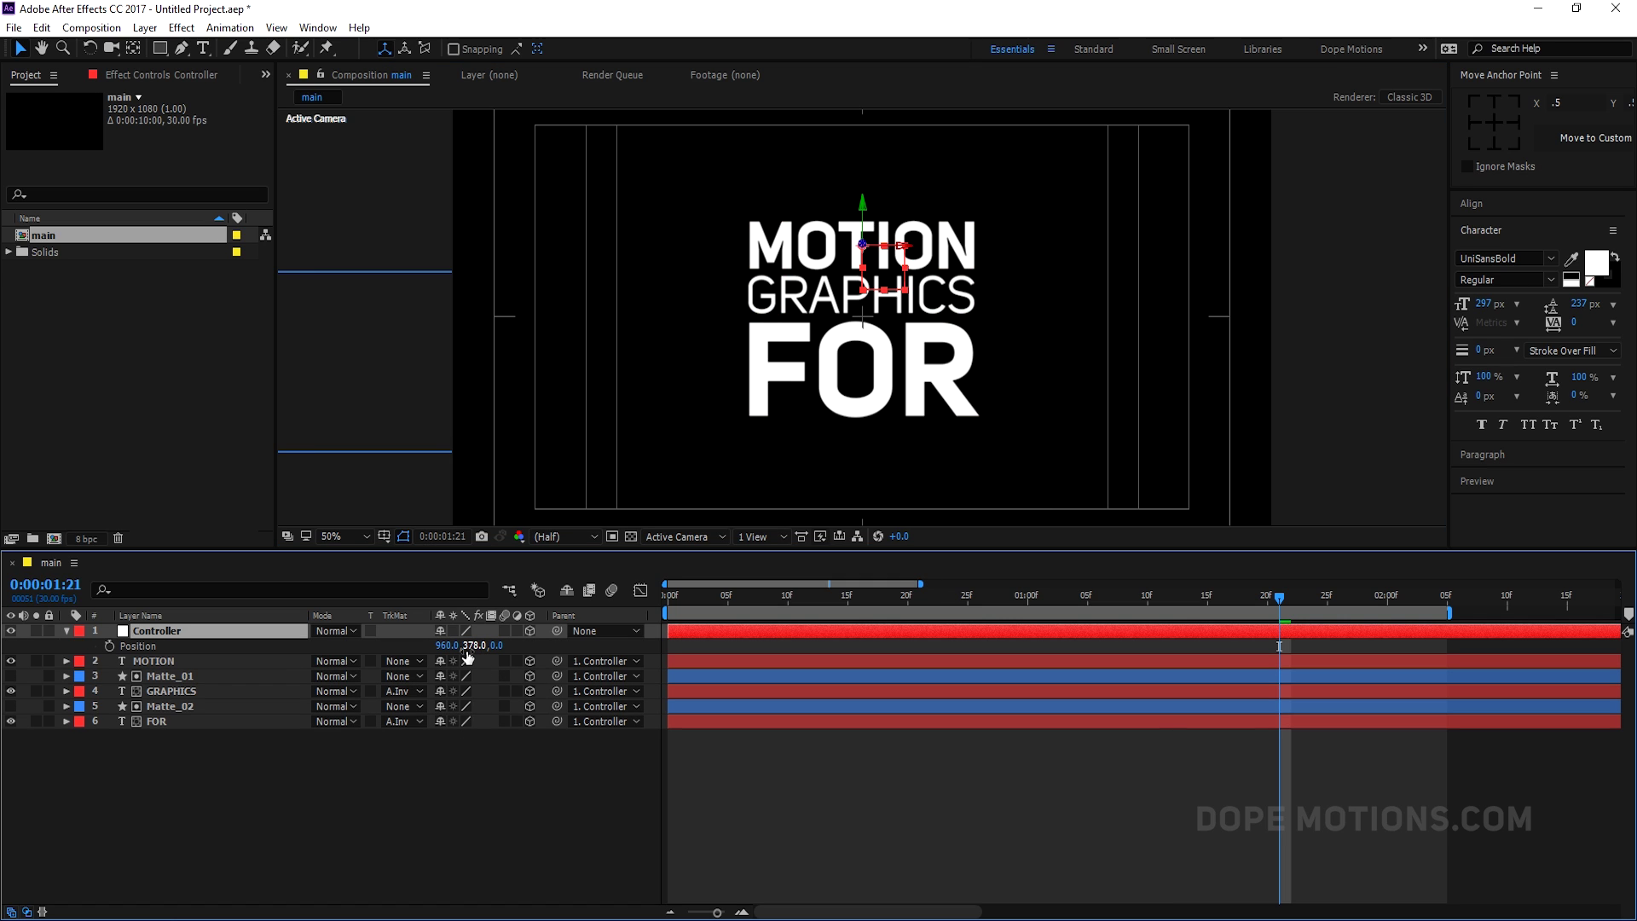
{"action": "type", "text": "540"}
{"action": "left_click", "coordinate": [418, 792]}
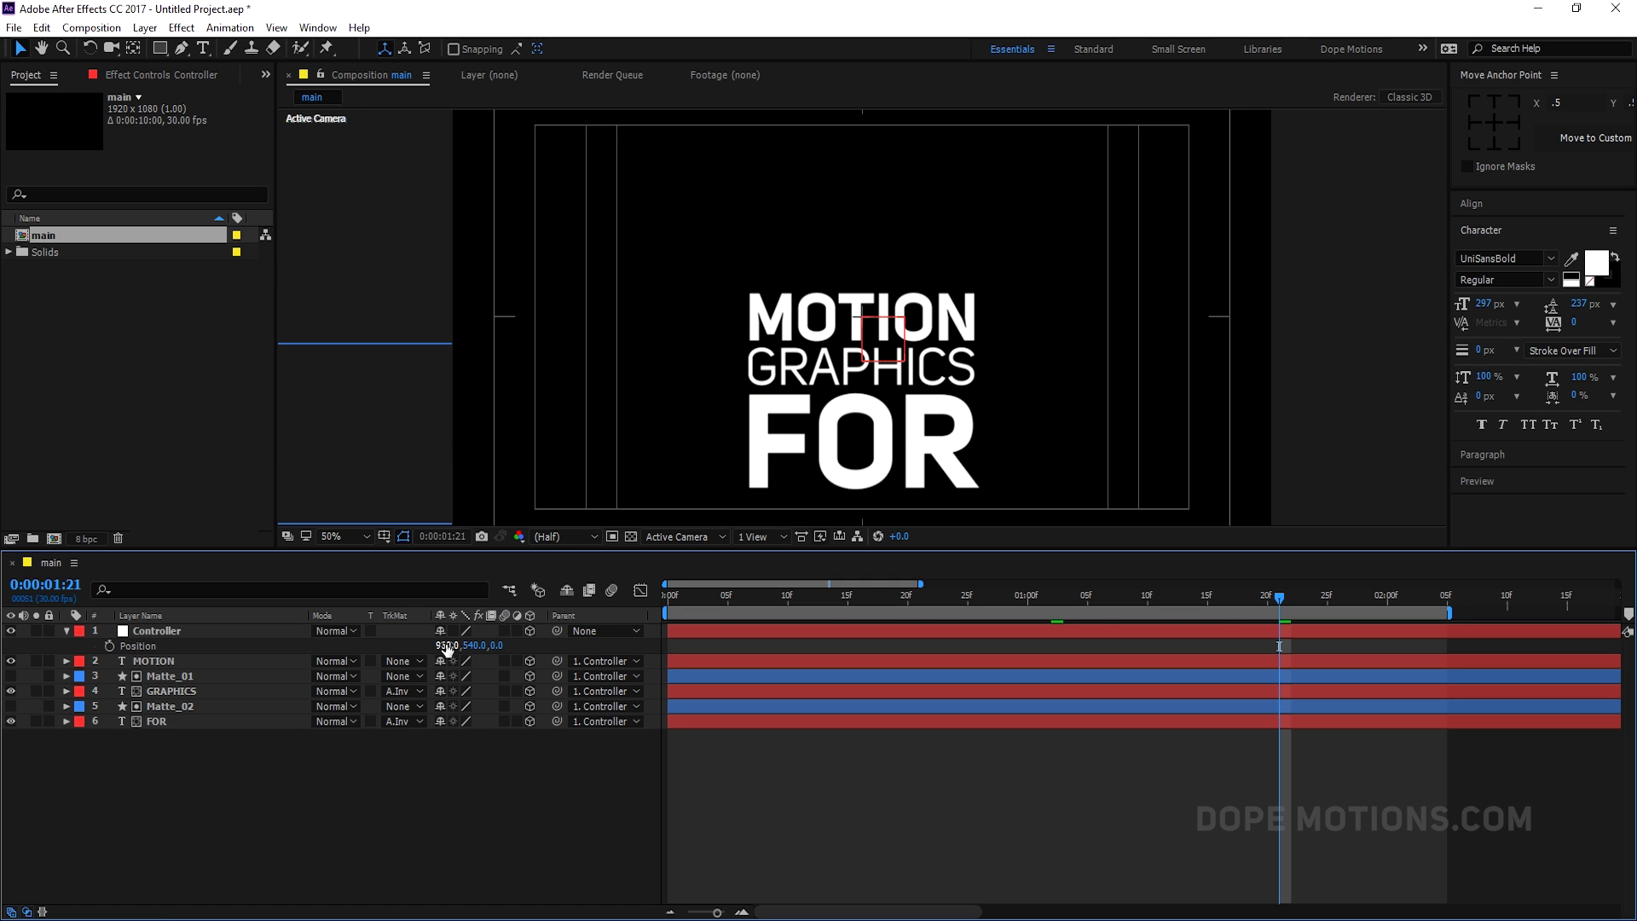
Keyframe Controller's Position at 0:00:01:00, matching FOR's keyframes, and raise it to Y 398 at 0:00:01:15 to centre the words.
{"action": "left_click", "coordinate": [162, 722]}
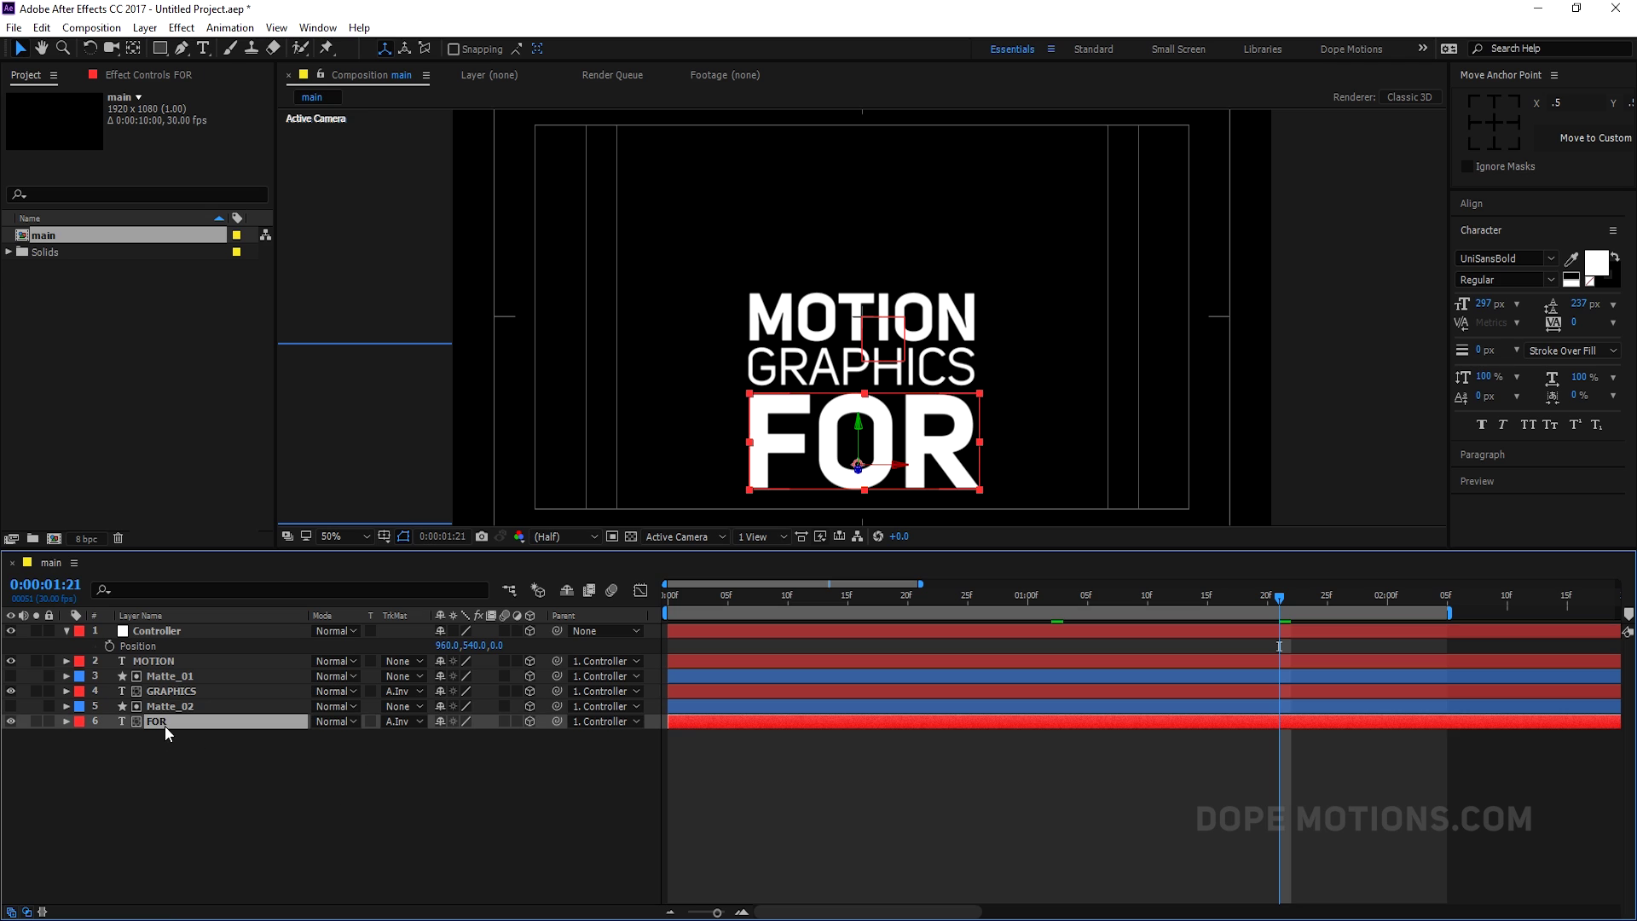
{"action": "left_click", "coordinate": [1026, 596]}
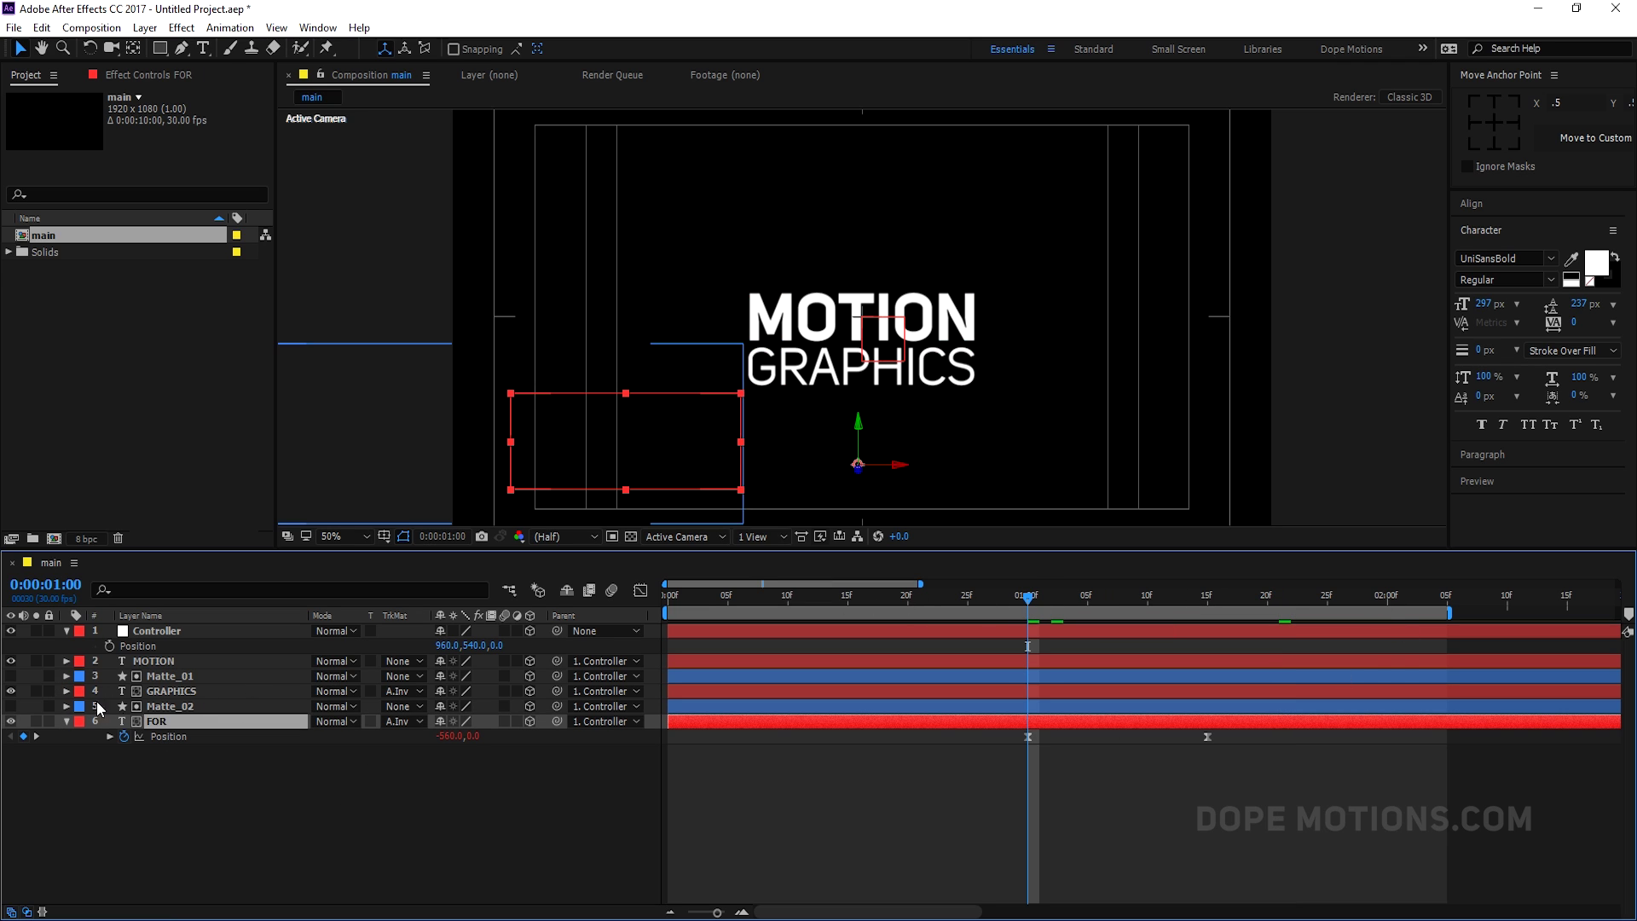
{"action": "left_click", "coordinate": [109, 645]}
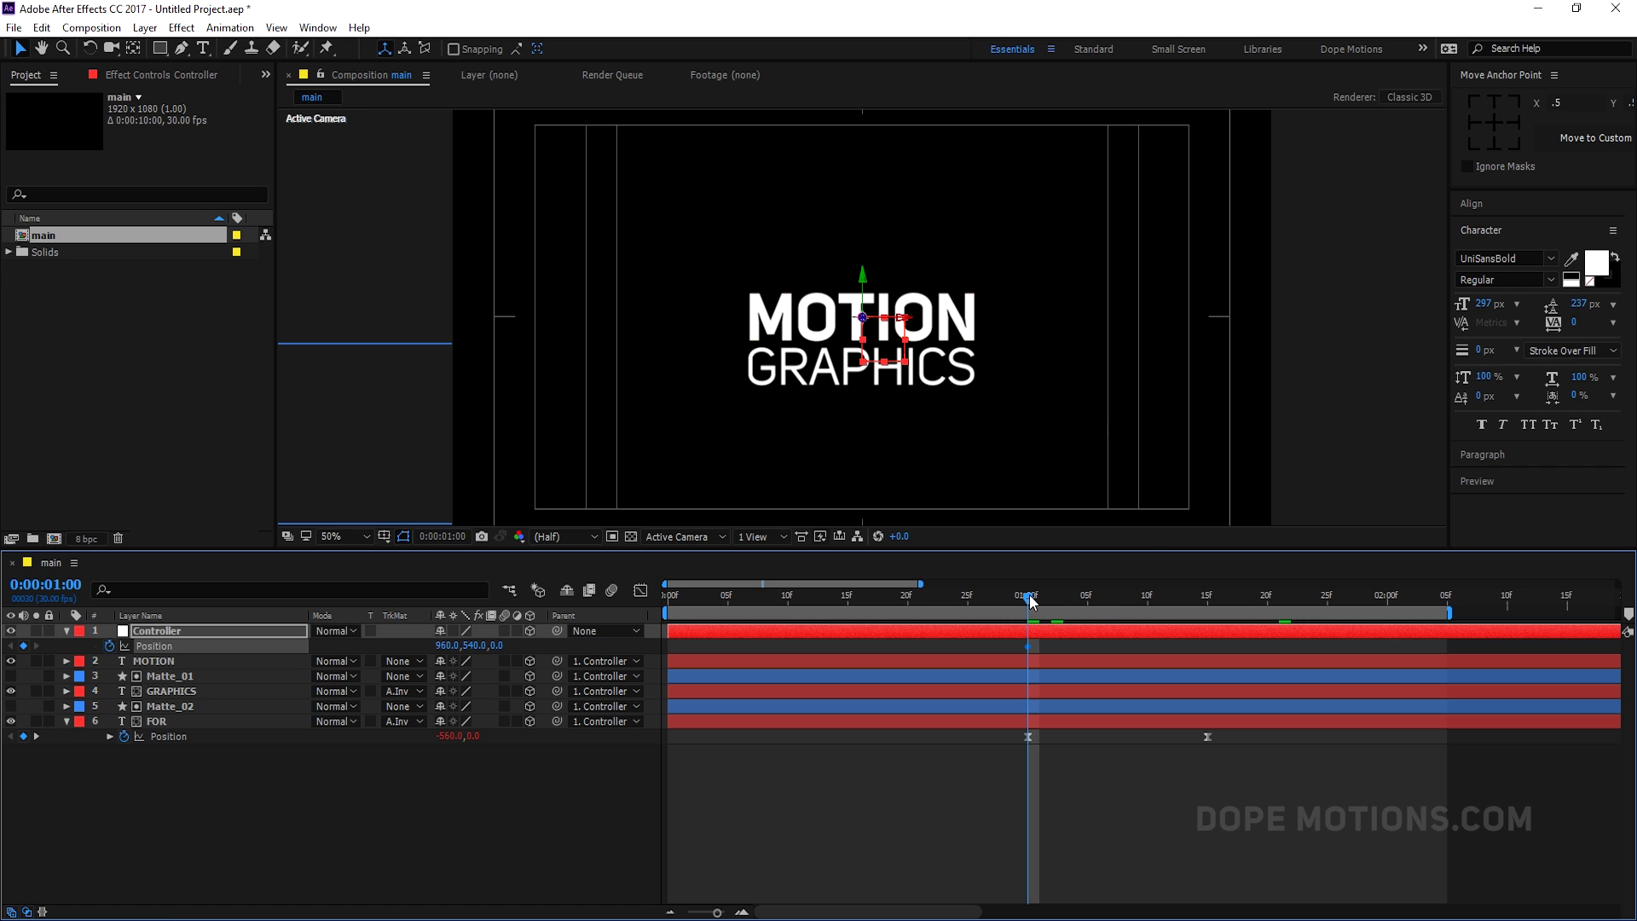
{"action": "left_click_drag", "start_coordinate": [1034, 602], "coordinate": [1208, 604]}
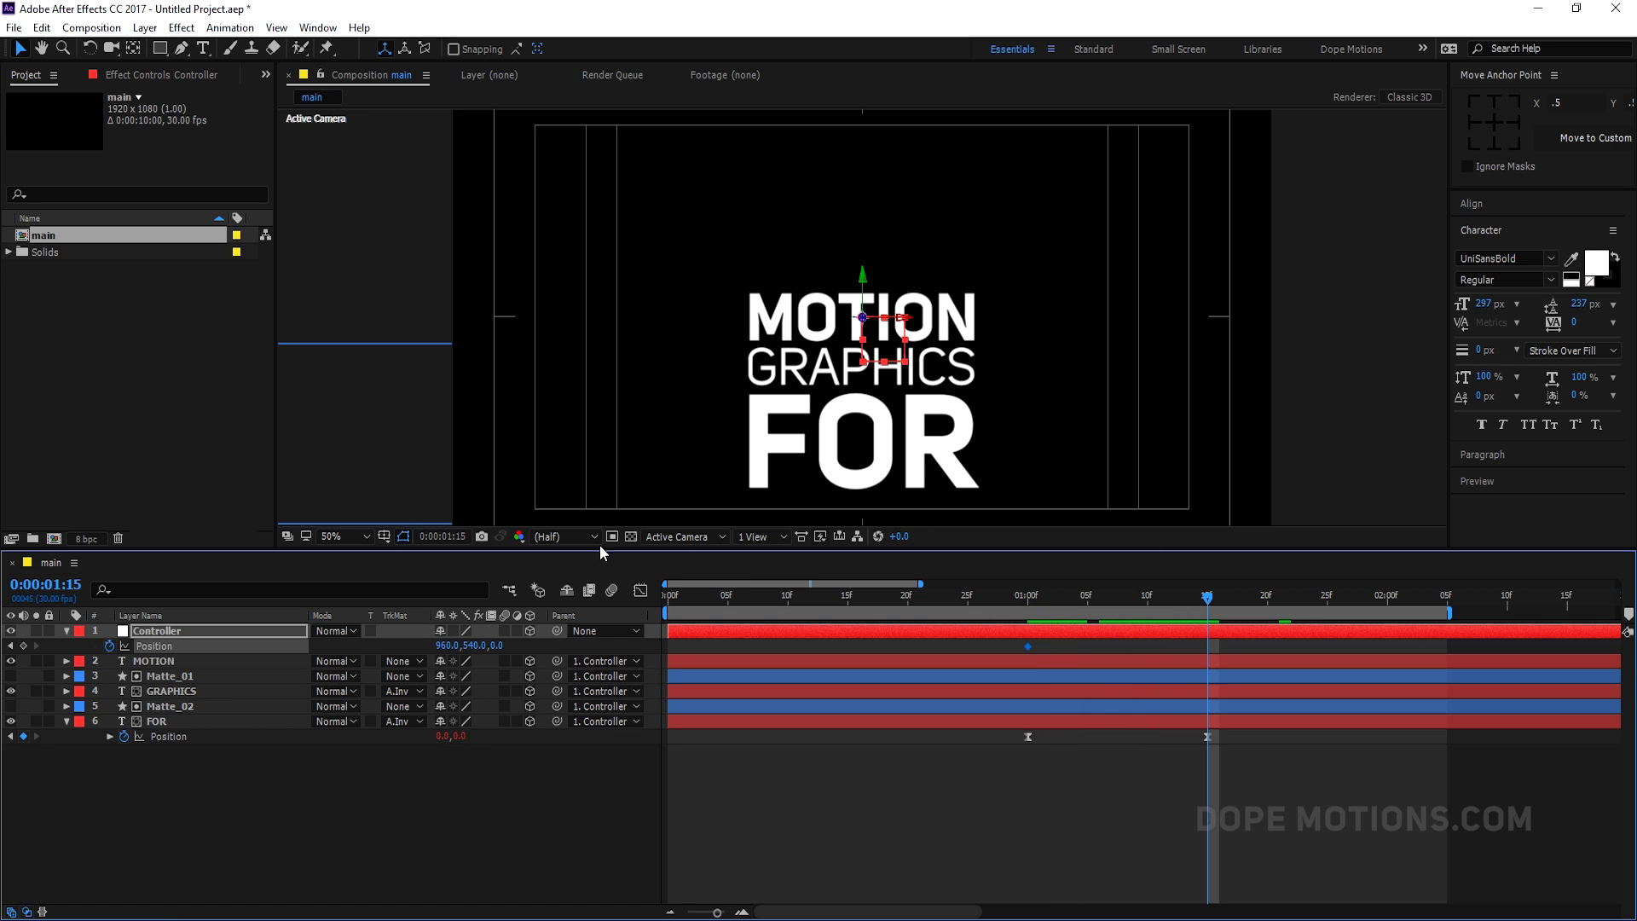
{"action": "left_click_drag", "start_coordinate": [869, 308], "coordinate": [871, 247]}
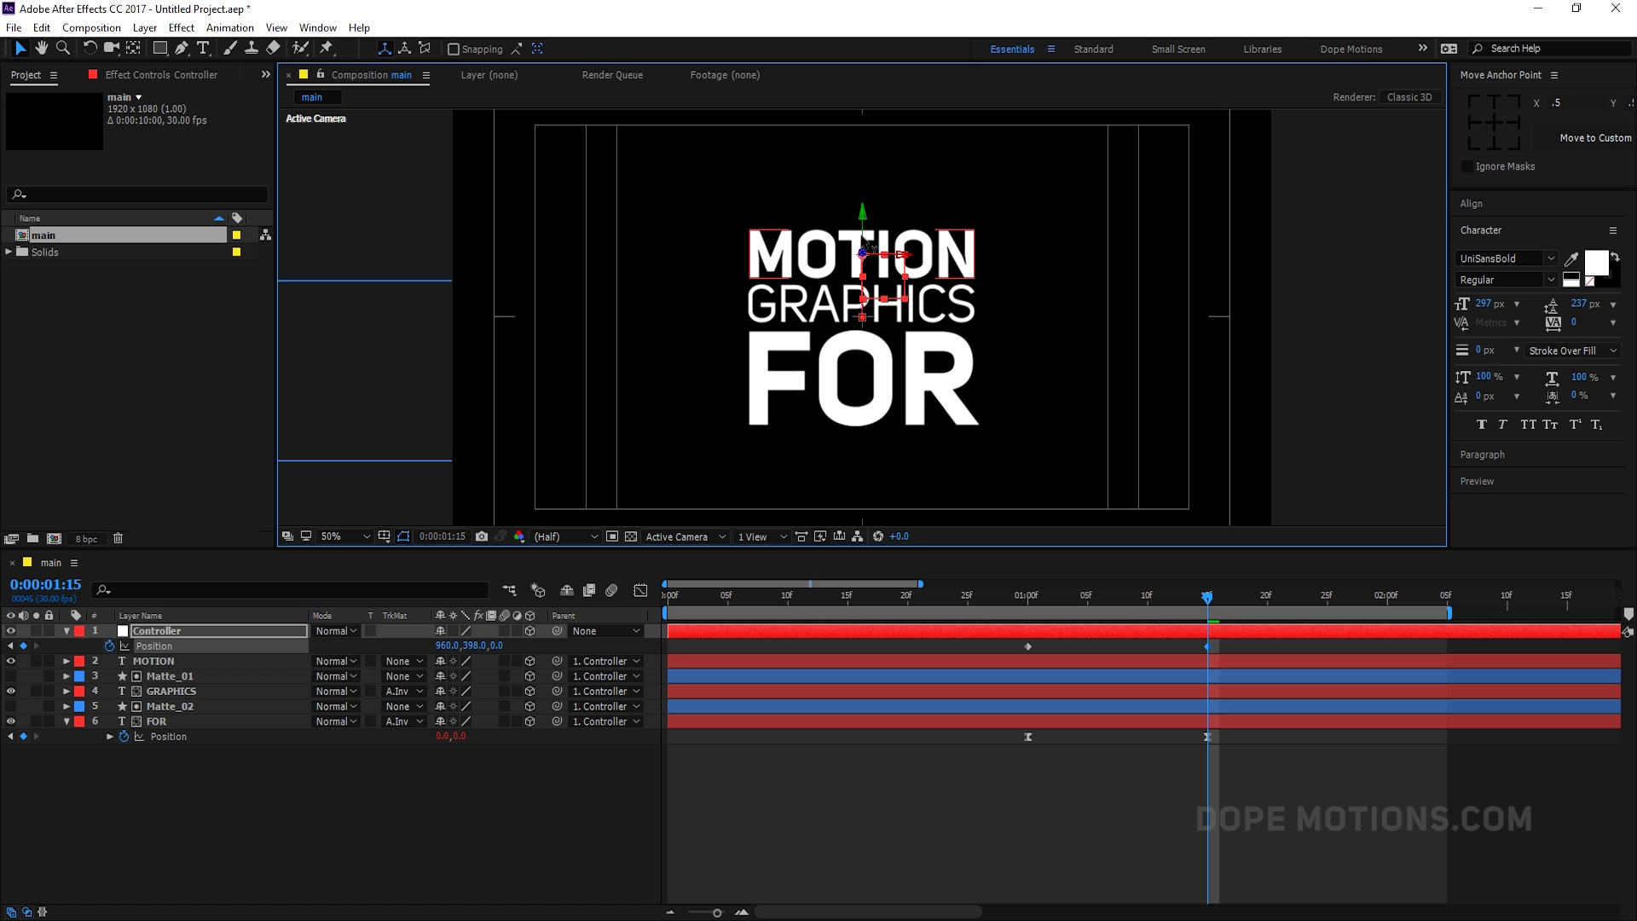
{"action": "left_click_drag", "start_coordinate": [1023, 593], "coordinate": [1214, 587]}
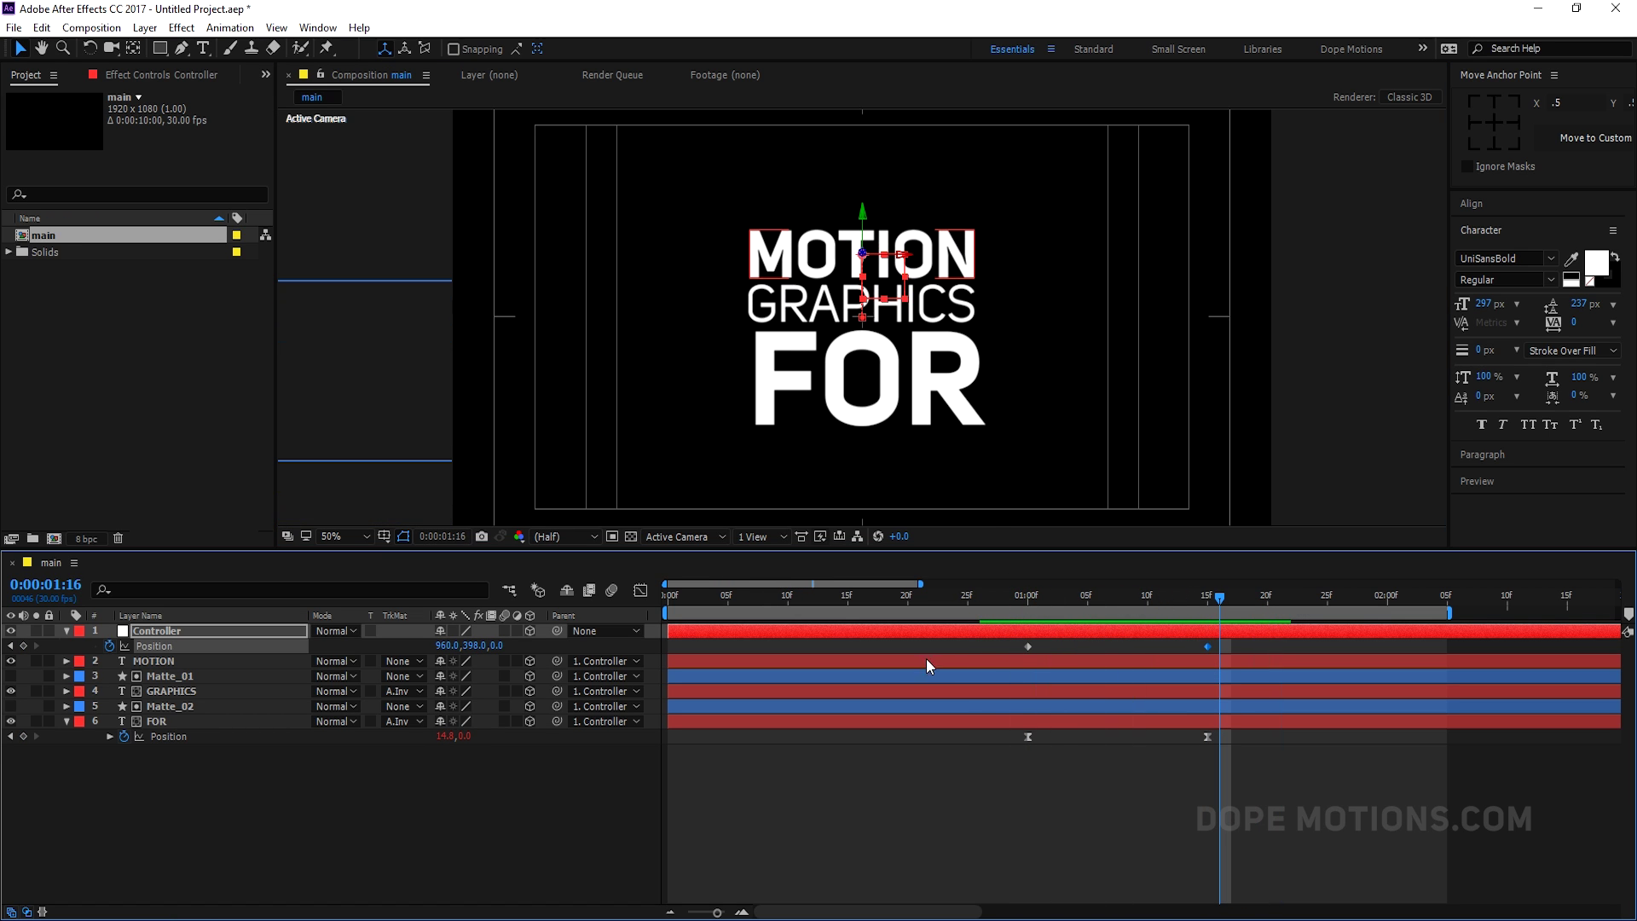
Apply Easy Ease to both Controller Position keyframes and reshape the speed graph into a slow start with a late, sharp peak.
{"action": "left_click_drag", "start_coordinate": [1011, 643], "coordinate": [1229, 653]}
{"action": "key", "text": "F9"}
{"action": "left_click", "coordinate": [640, 590]}
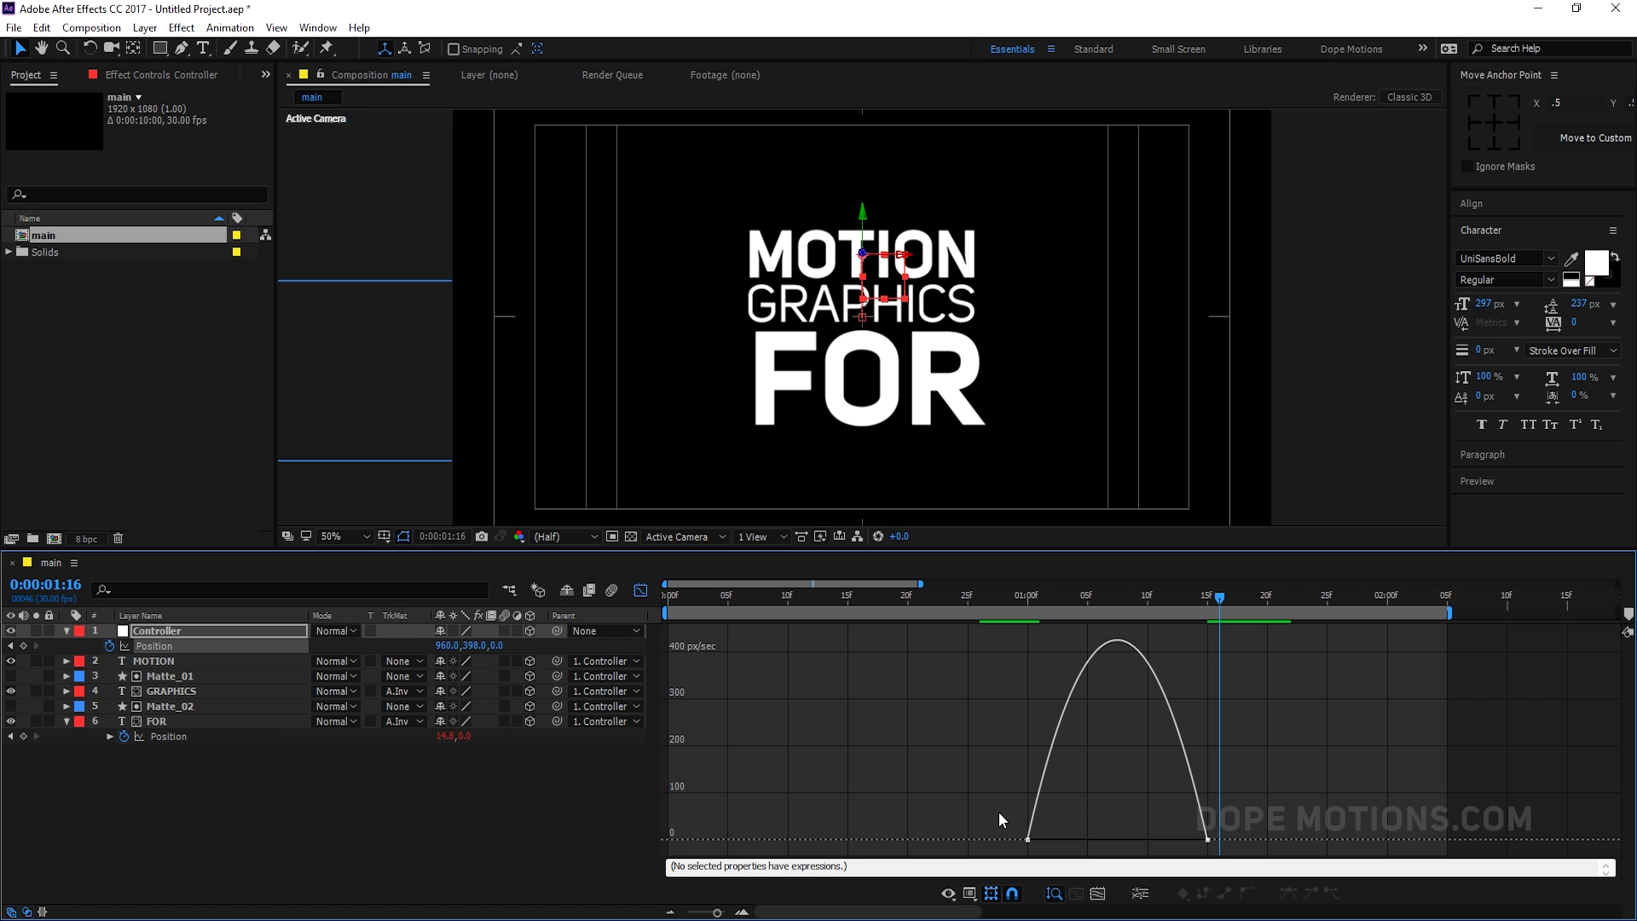
{"action": "left_click_drag", "start_coordinate": [1000, 813], "coordinate": [1215, 855]}
{"action": "left_click_drag", "start_coordinate": [1076, 840], "coordinate": [1119, 839]}
{"action": "left_click", "coordinate": [1009, 597]}
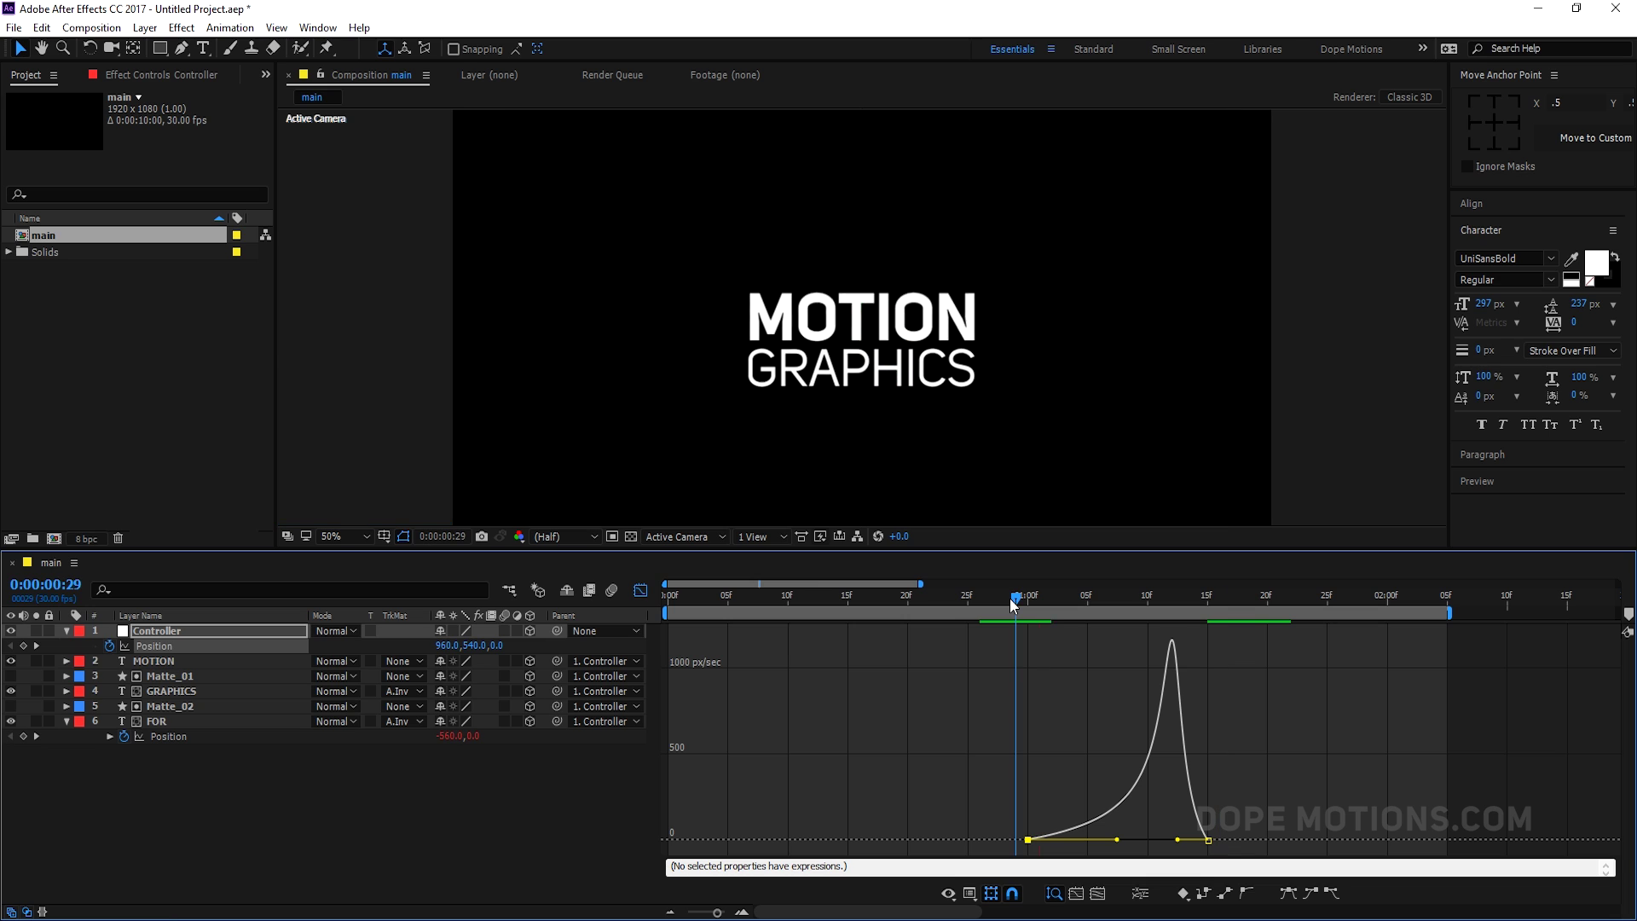
Preview the centring move and return to the layer-bar view with MOTION's Position keyframes revealed.
{"action": "key", "text": "space"}
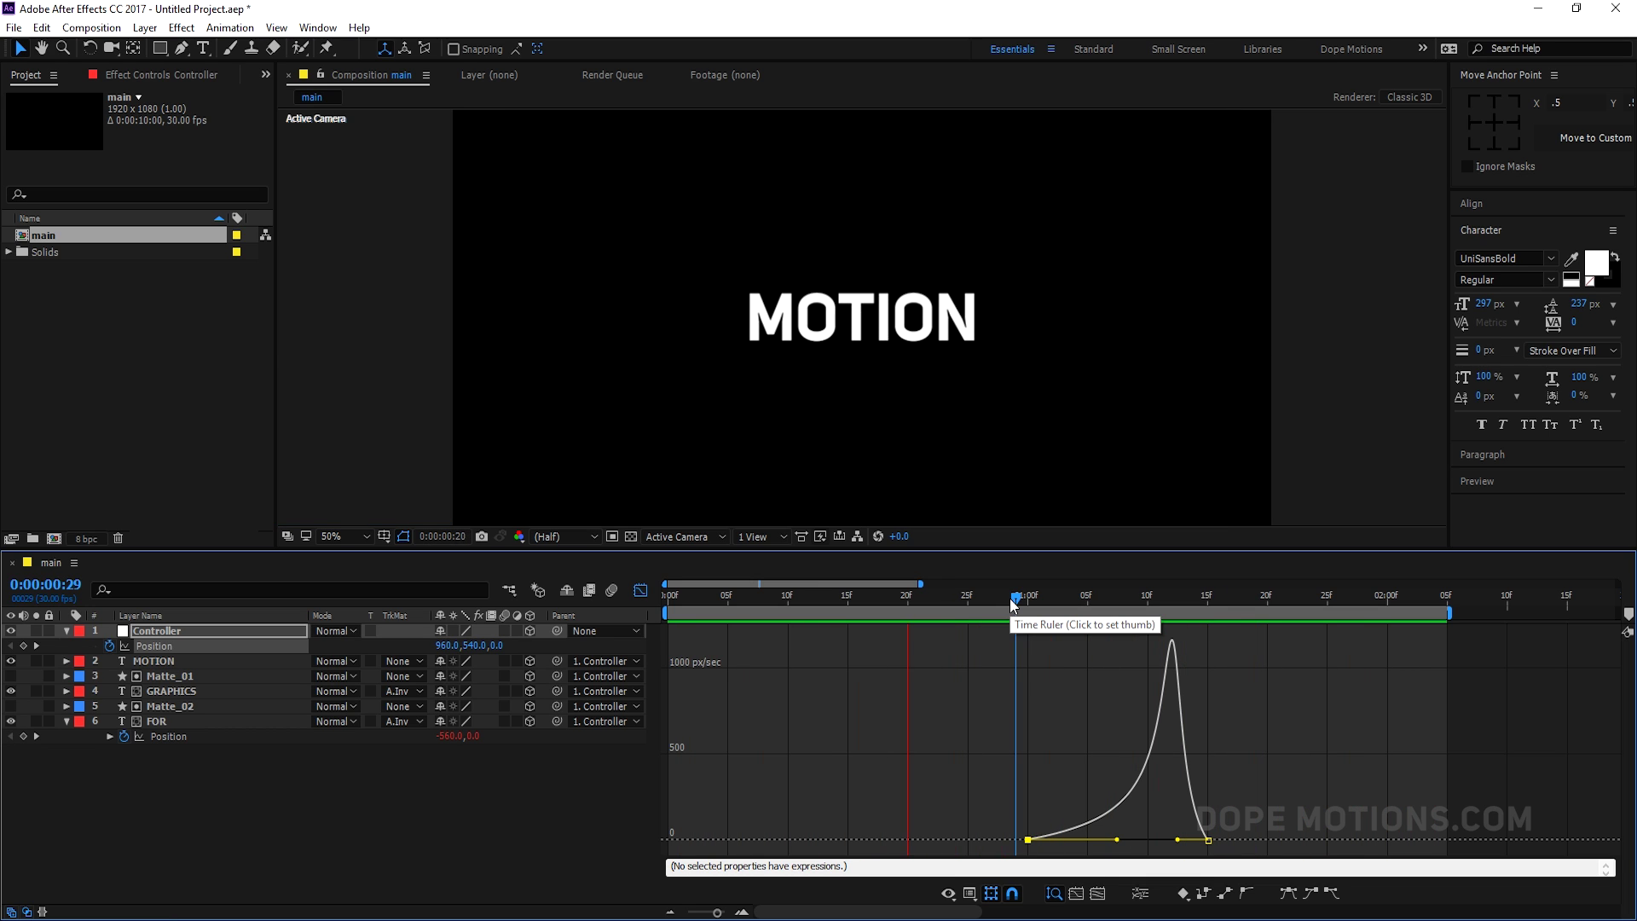
{"action": "key", "text": "space"}
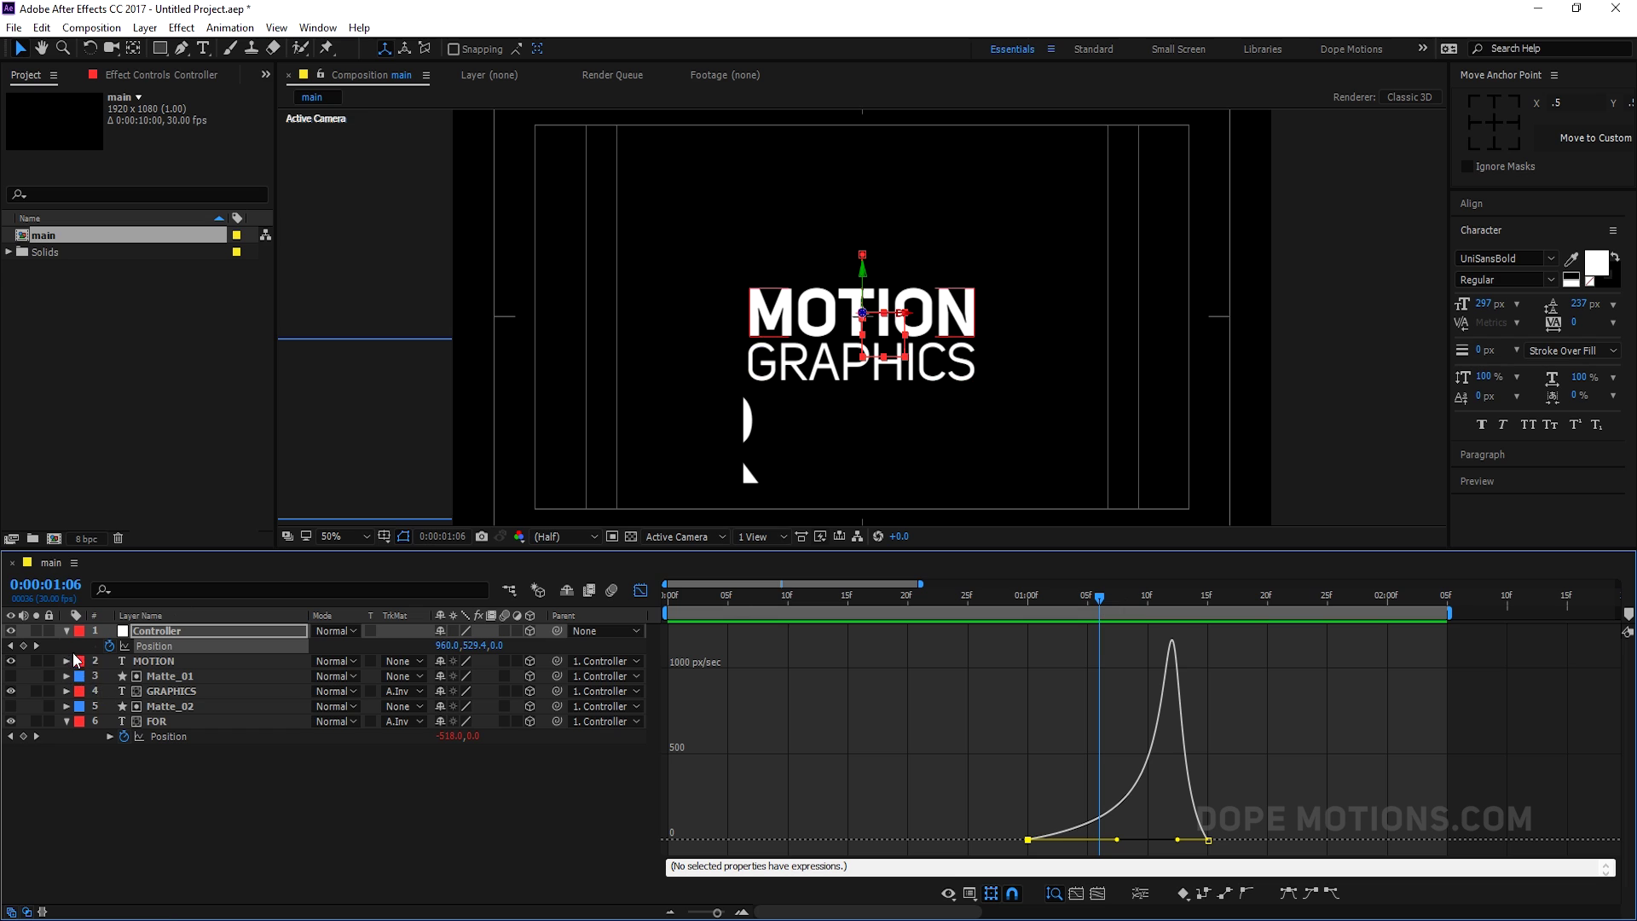
{"action": "key", "text": "u"}
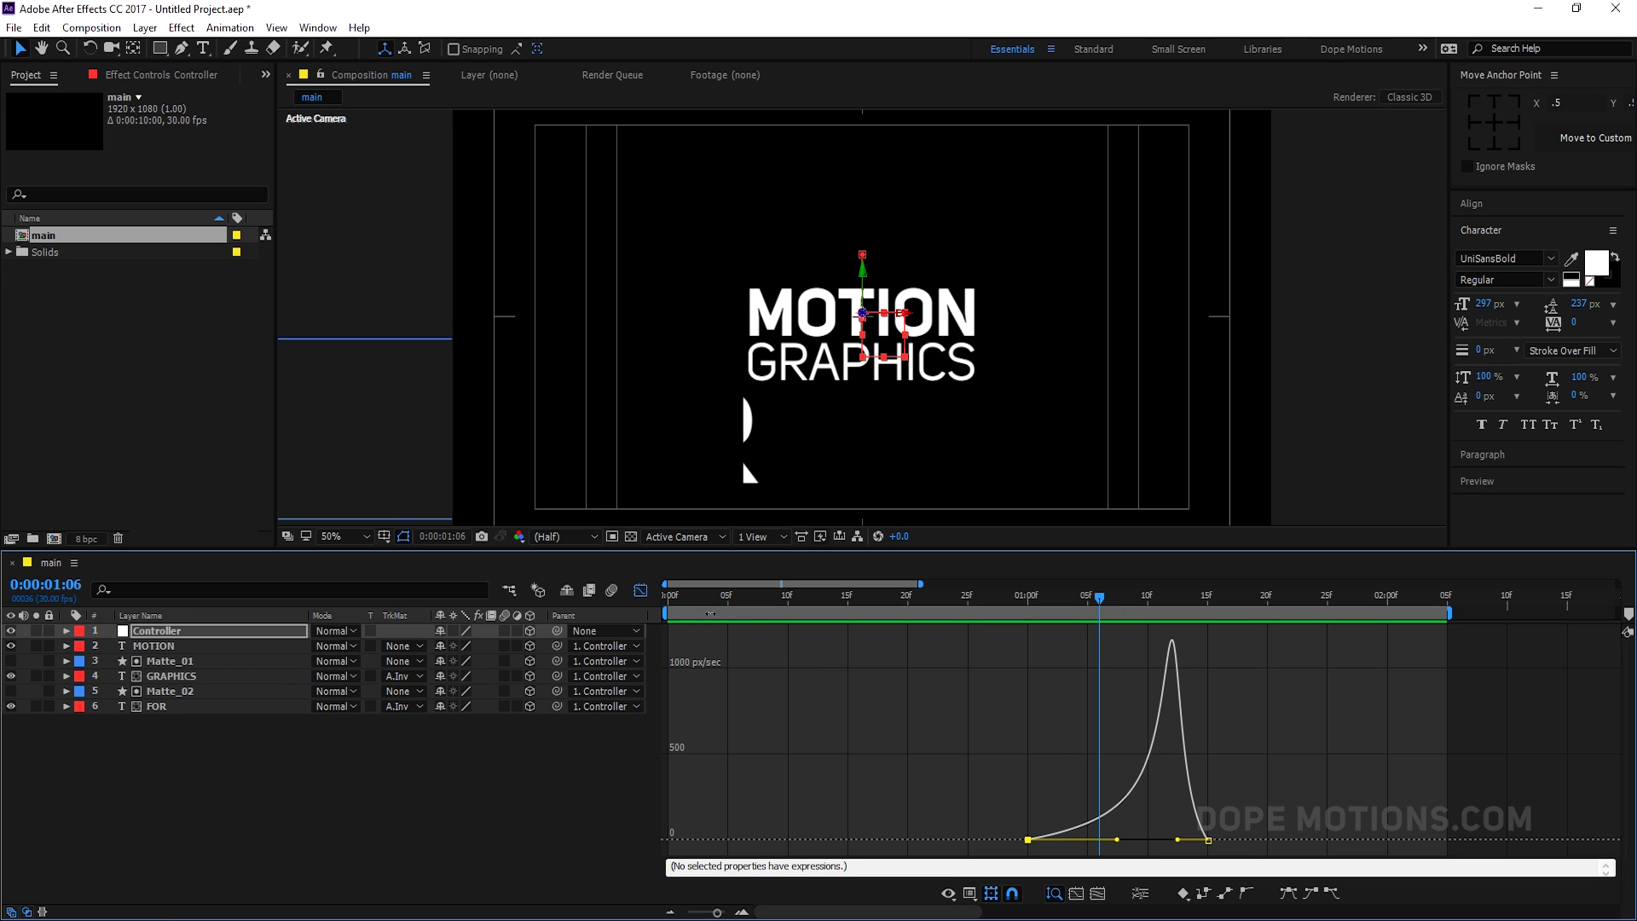
{"action": "left_click", "coordinate": [641, 590]}
{"action": "left_click", "coordinate": [169, 645]}
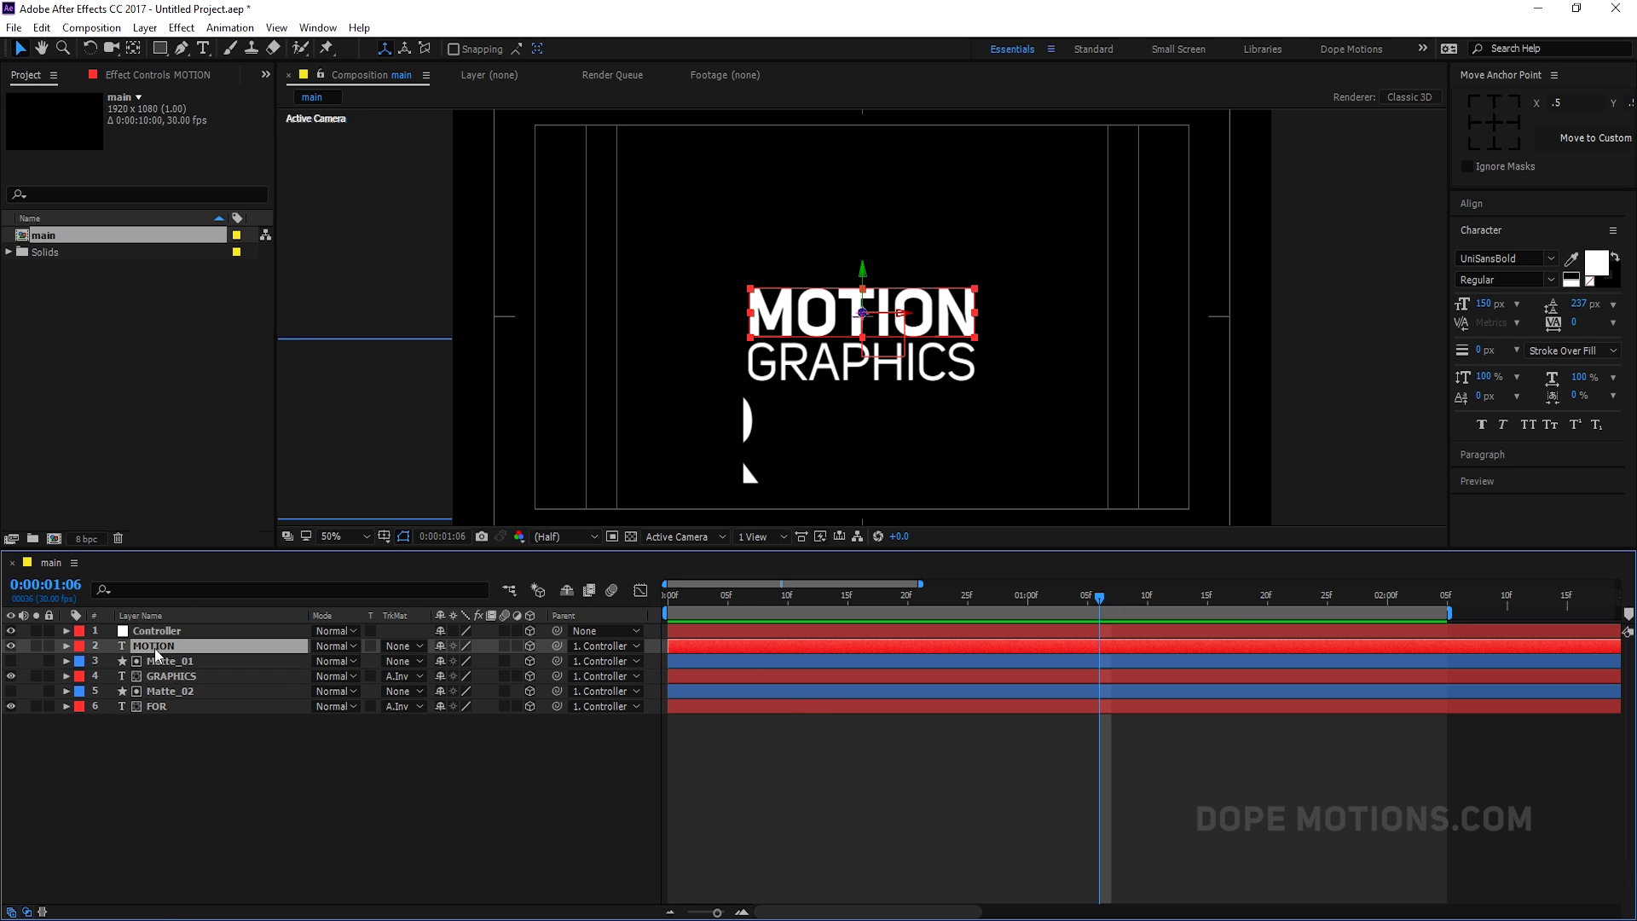
{"action": "key", "text": "p"}
Keyframe Controller's Scale at 0:00:00:15, matching MOTION's second Position keyframe, and set it to 150% at 0:00:00:00.
{"action": "left_click_drag", "start_coordinate": [835, 601], "coordinate": [848, 602]}
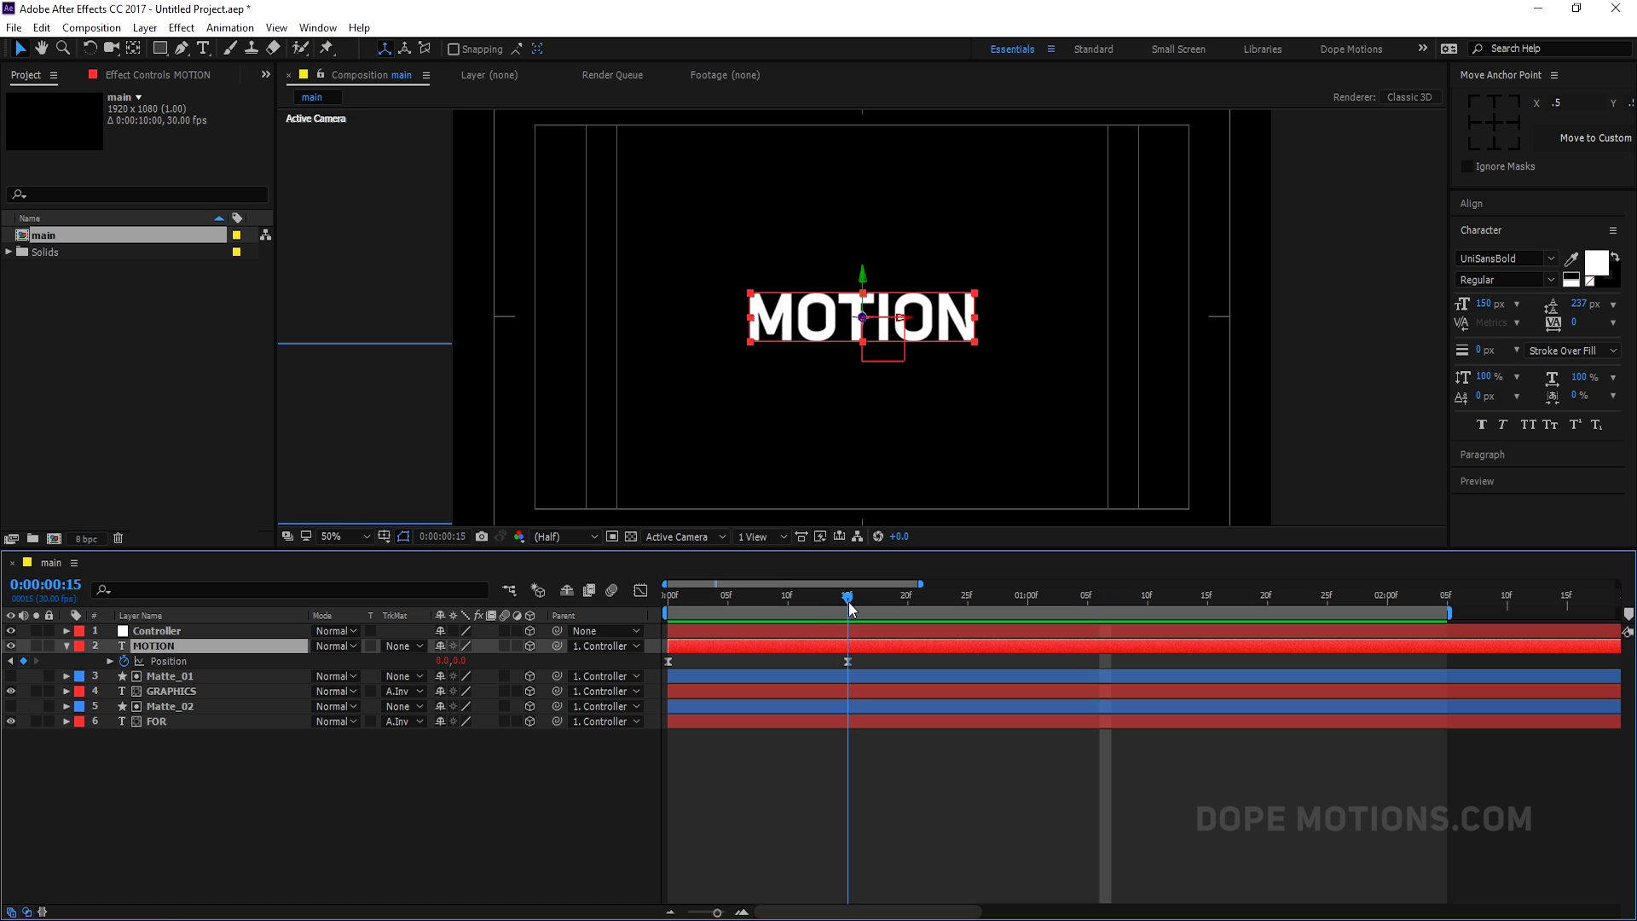
{"action": "left_click", "coordinate": [766, 630]}
{"action": "key", "text": "s"}
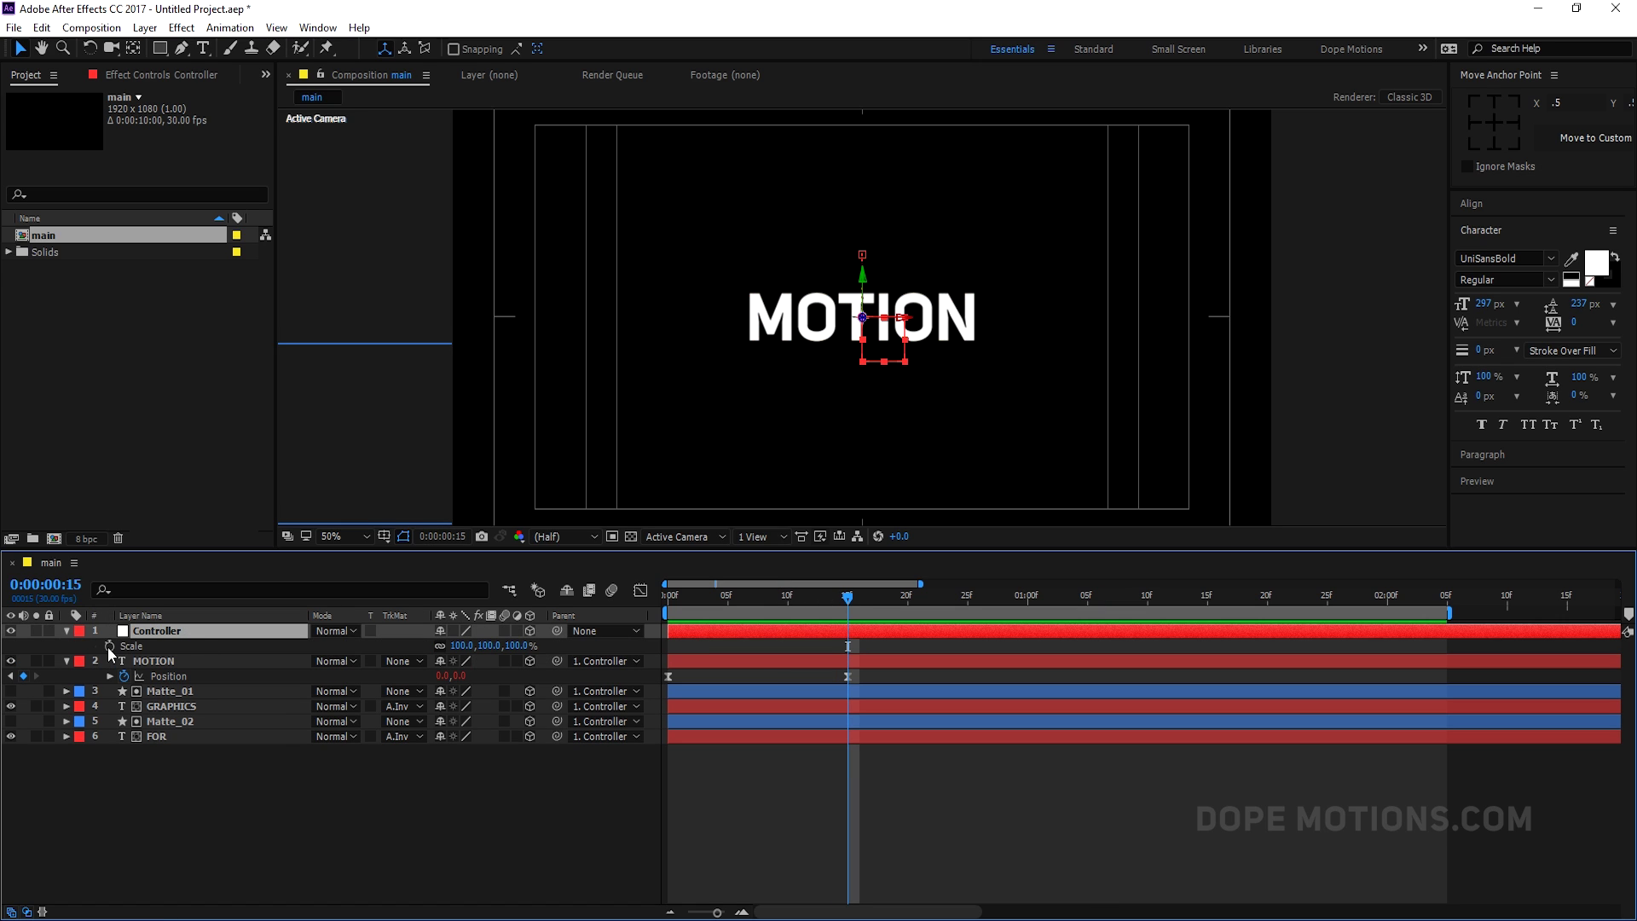
{"action": "left_click", "coordinate": [109, 645]}
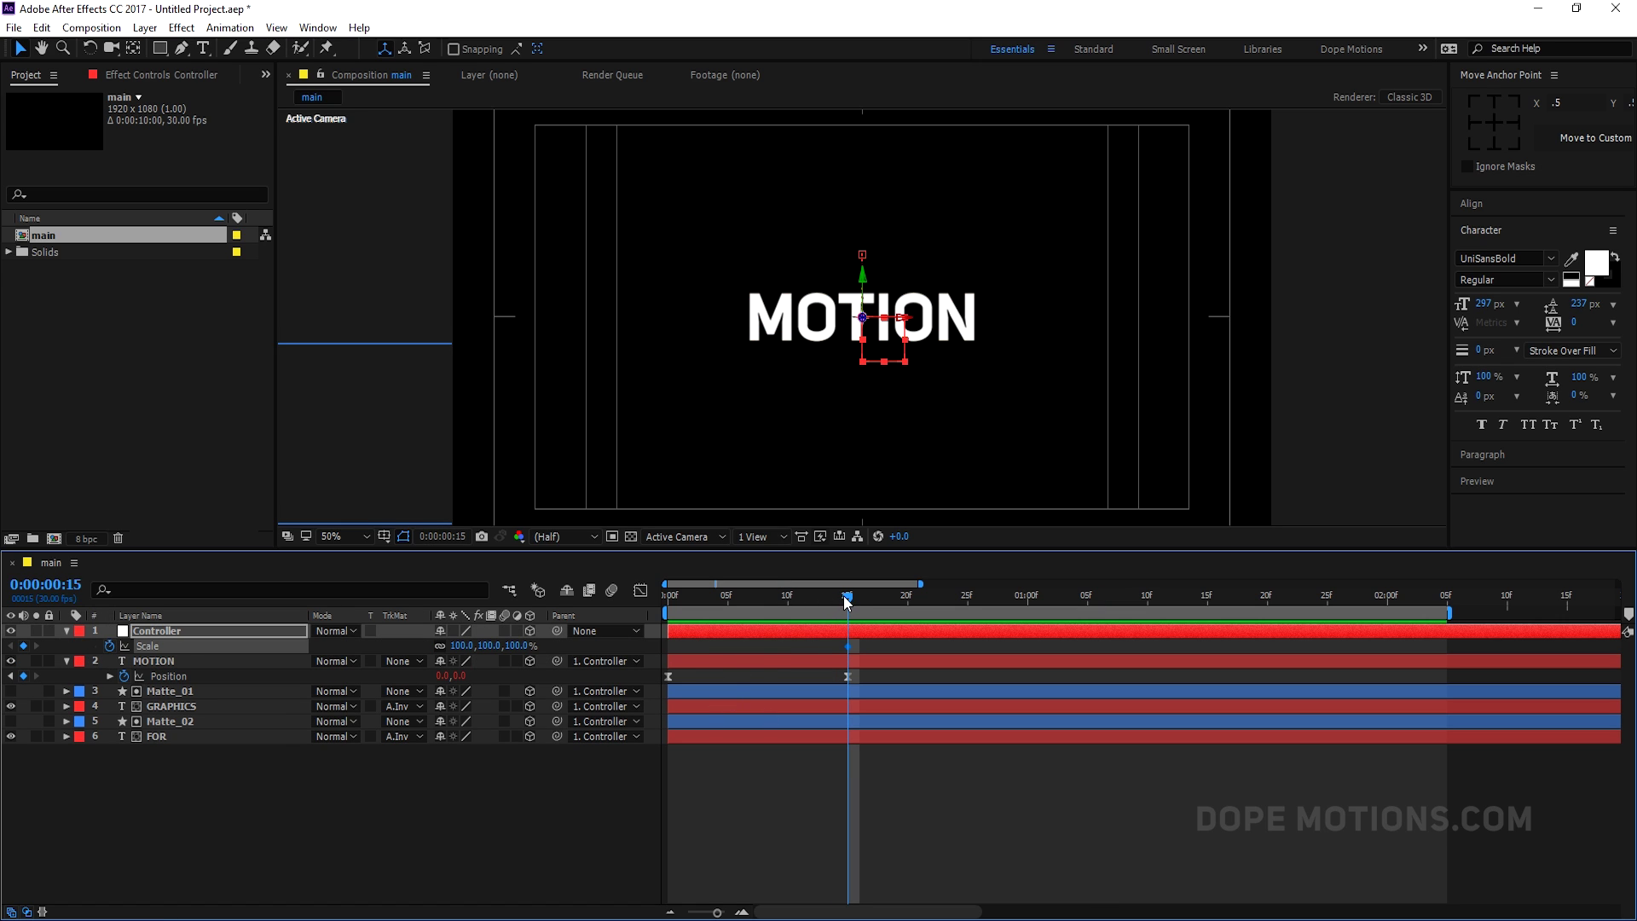
{"action": "left_click_drag", "start_coordinate": [848, 597], "coordinate": [646, 611]}
{"action": "left_click", "coordinate": [516, 645]}
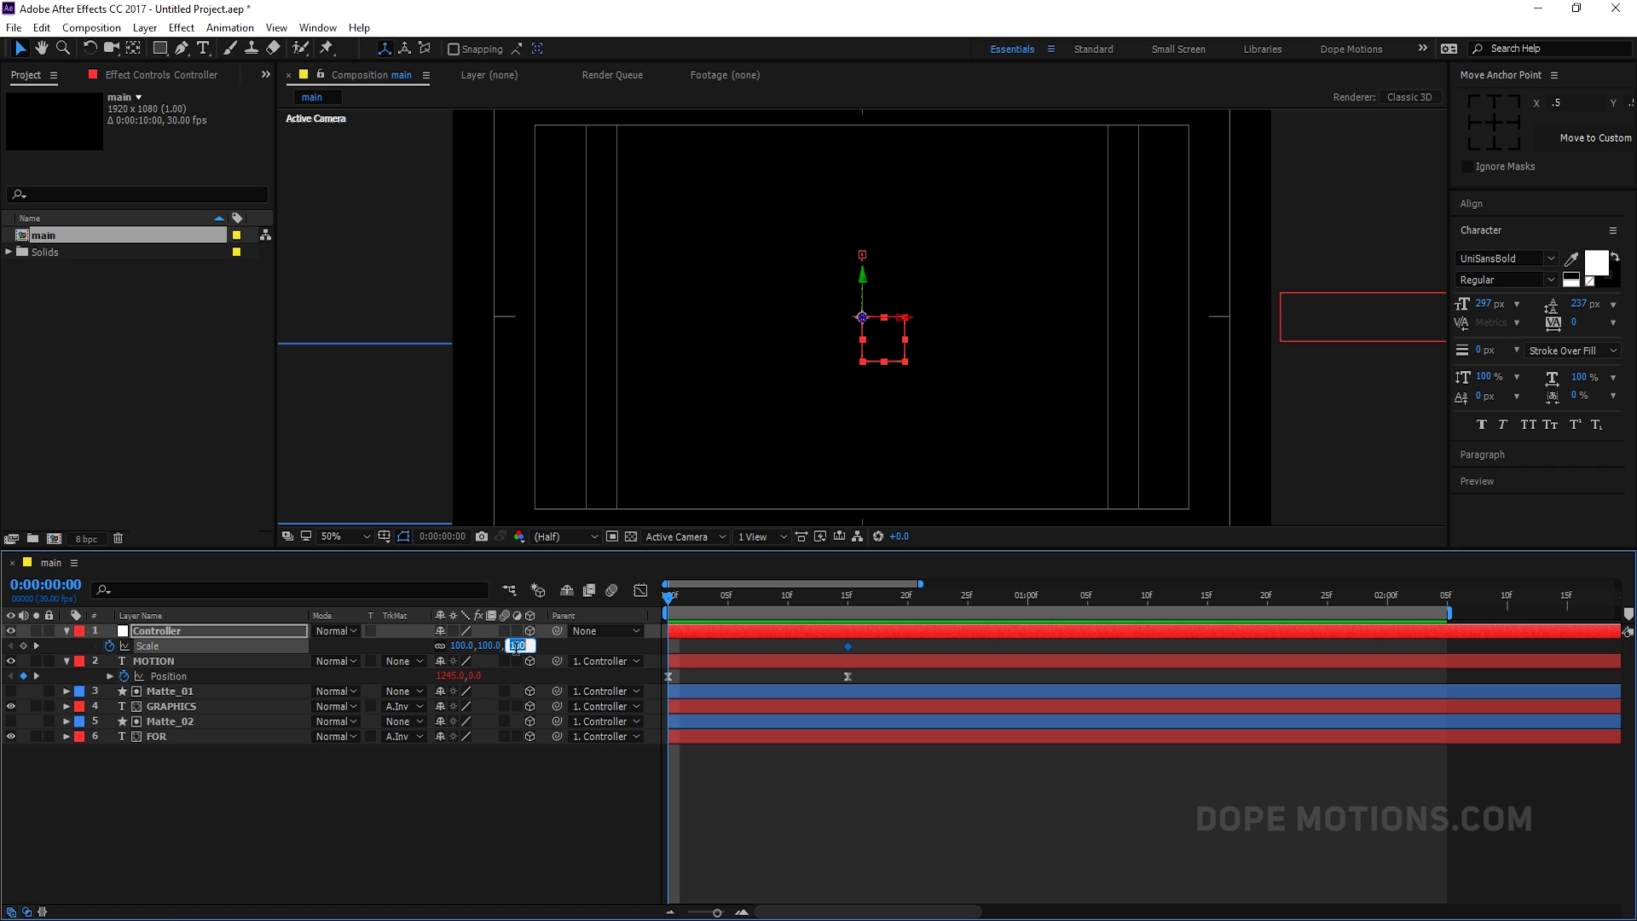
{"action": "type", "text": "150"}
{"action": "key", "text": "Return"}
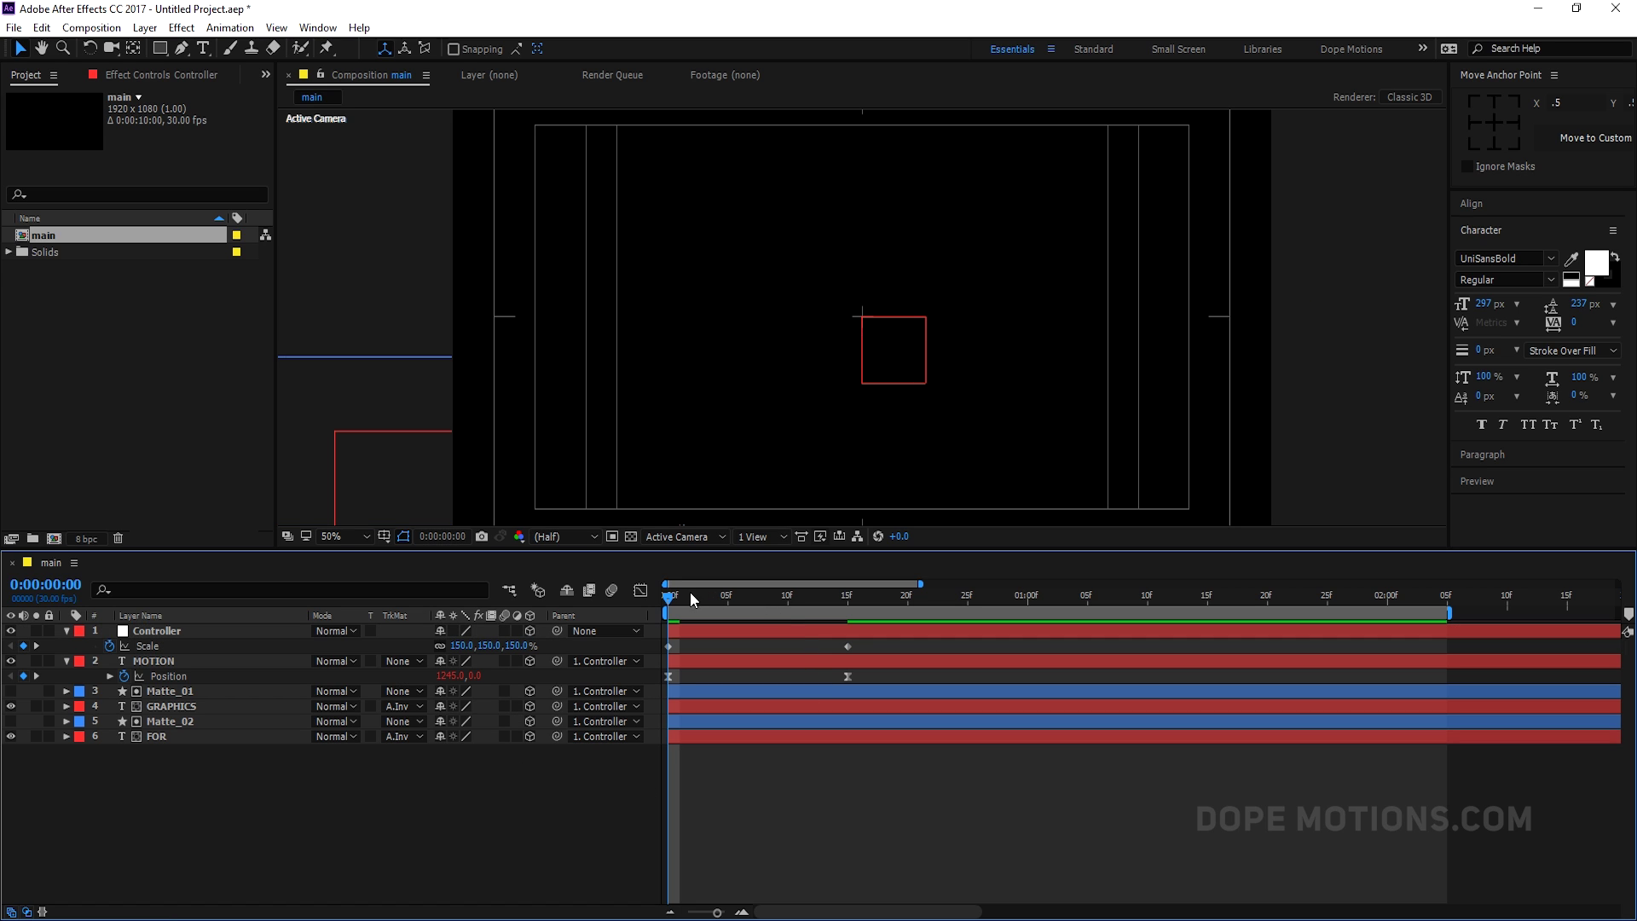
Set Controller's Scale to 150% at 0:00:00:15 and to 100% at 0:00:01:00.
{"action": "left_click_drag", "start_coordinate": [687, 597], "coordinate": [852, 626]}
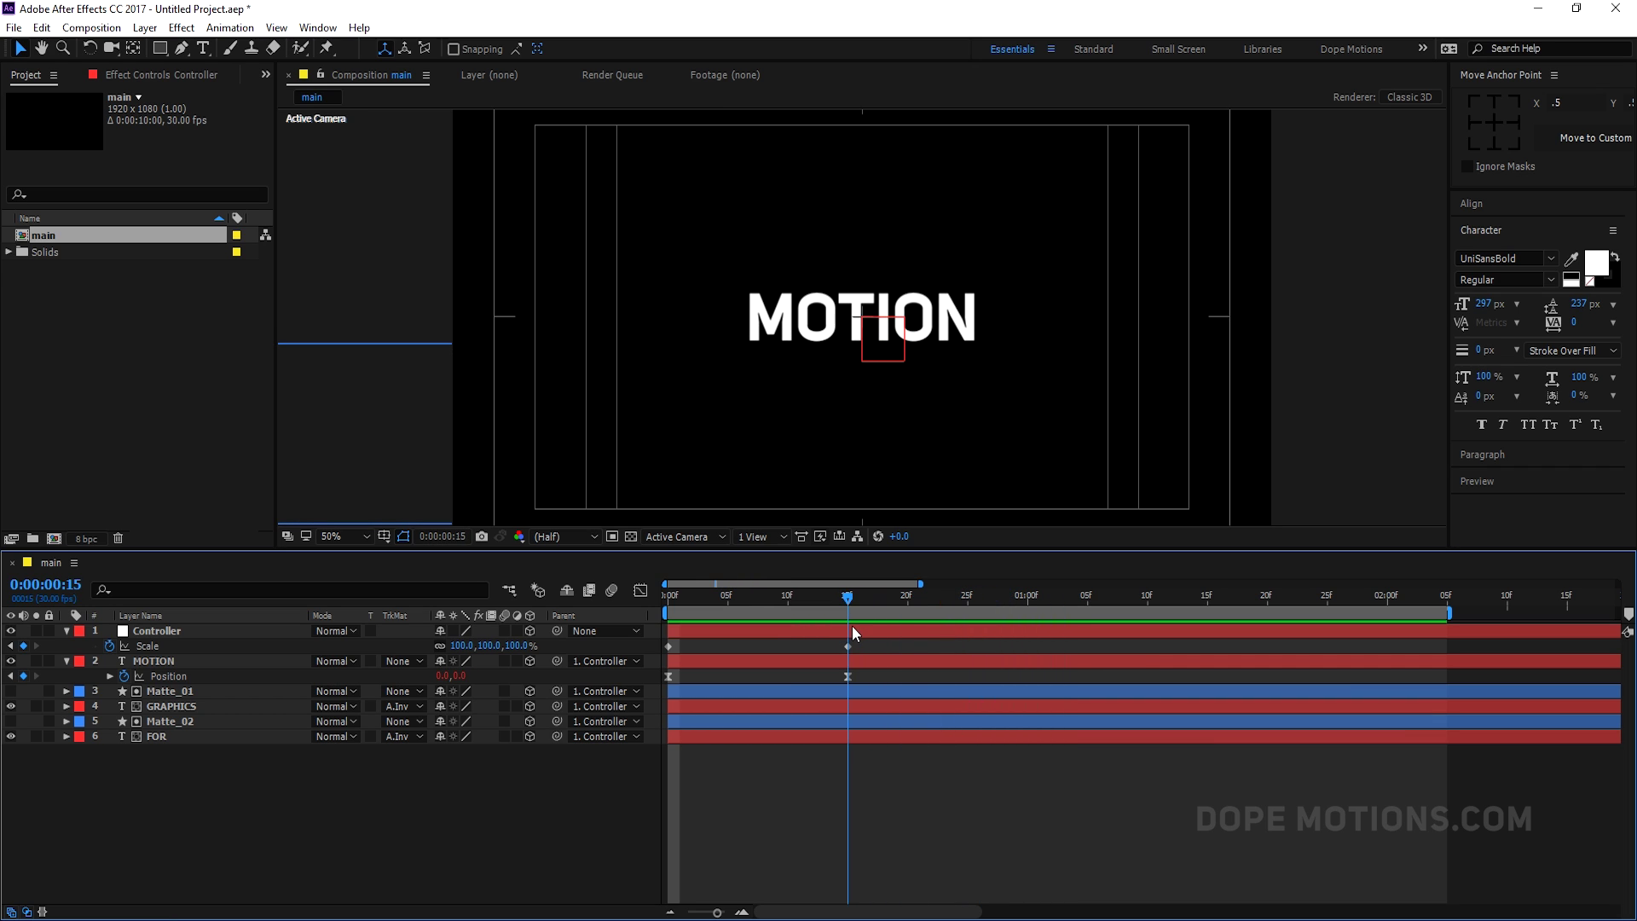
{"action": "left_click", "coordinate": [516, 646]}
{"action": "type", "text": "150"}
{"action": "key", "text": "Return"}
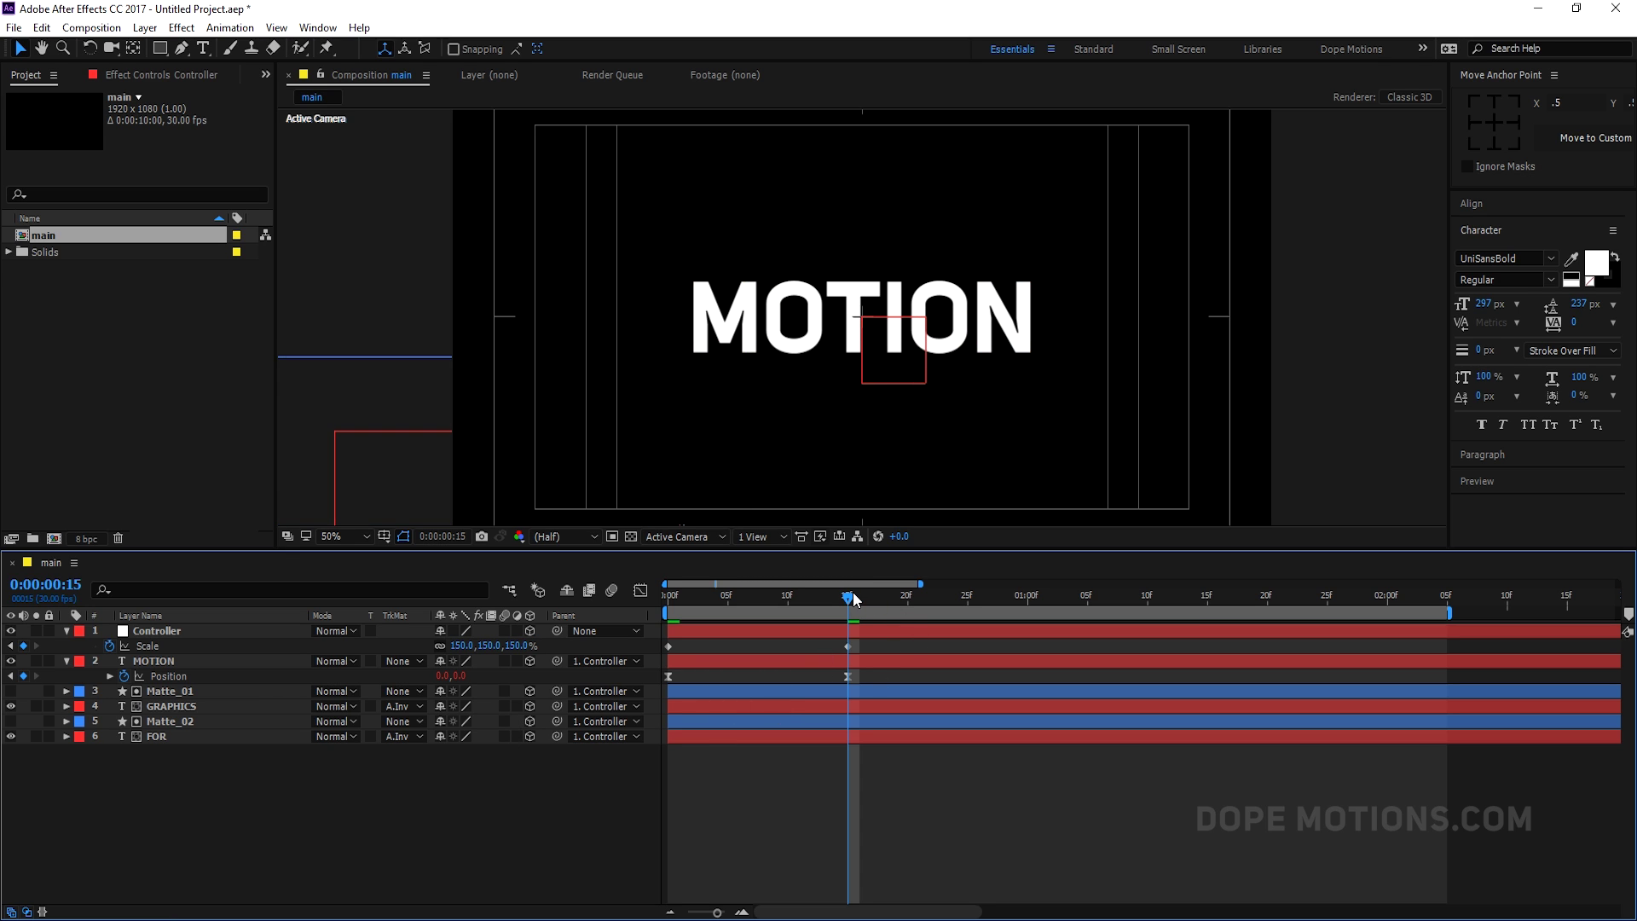
{"action": "left_click_drag", "start_coordinate": [847, 595], "coordinate": [1028, 599]}
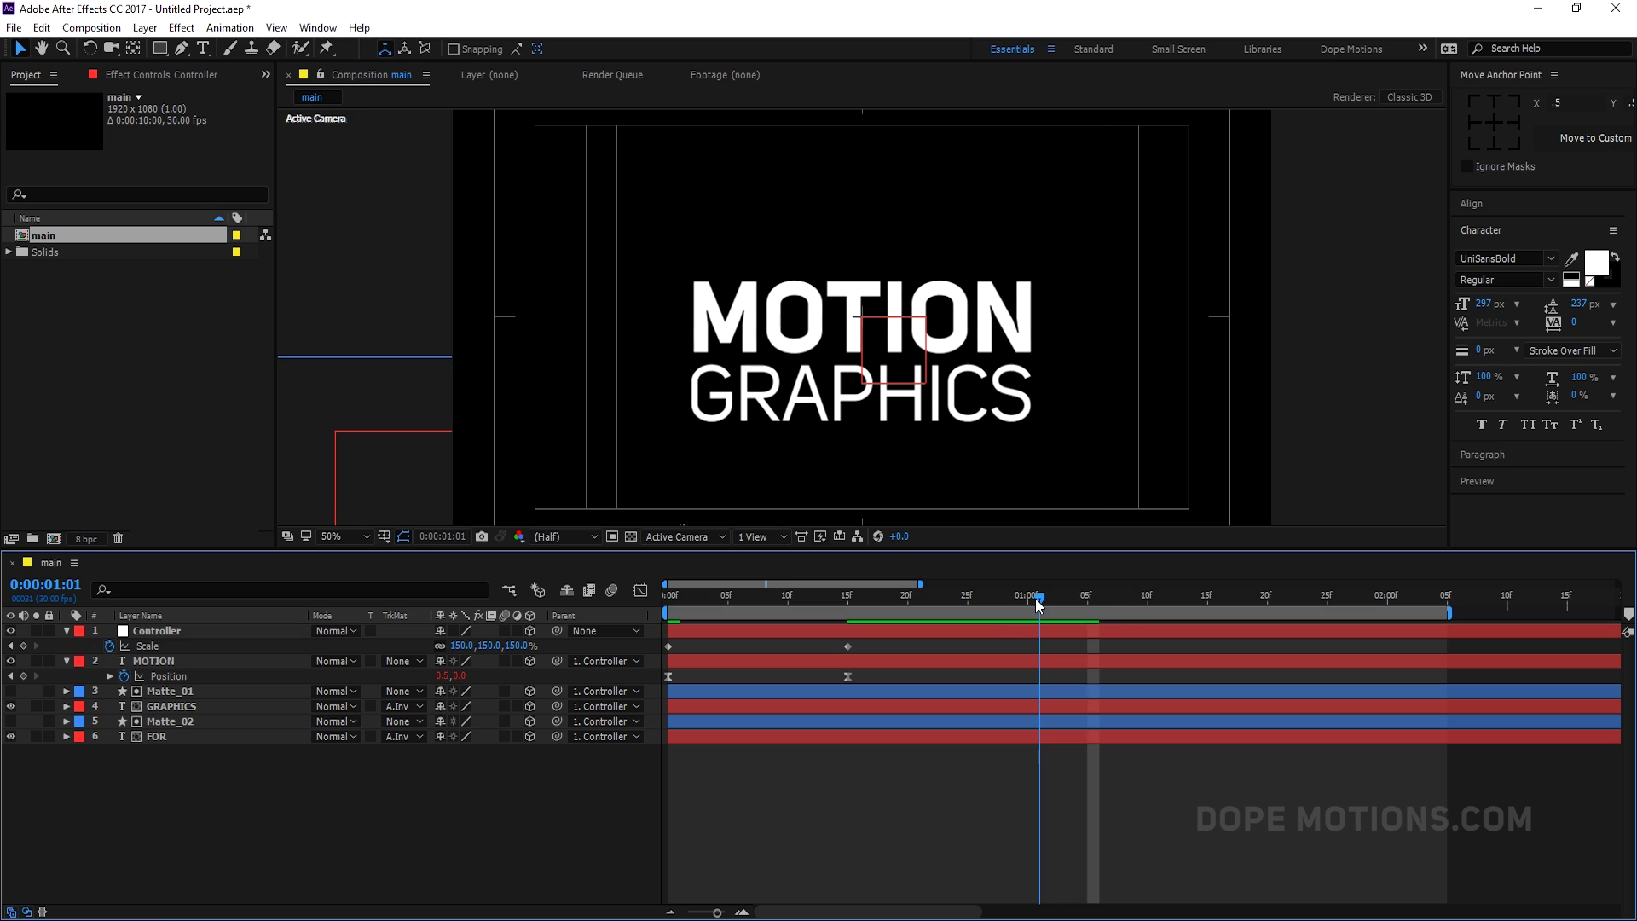
{"action": "left_click", "coordinate": [512, 646]}
{"action": "type", "text": "100"}
{"action": "key", "text": "Return"}
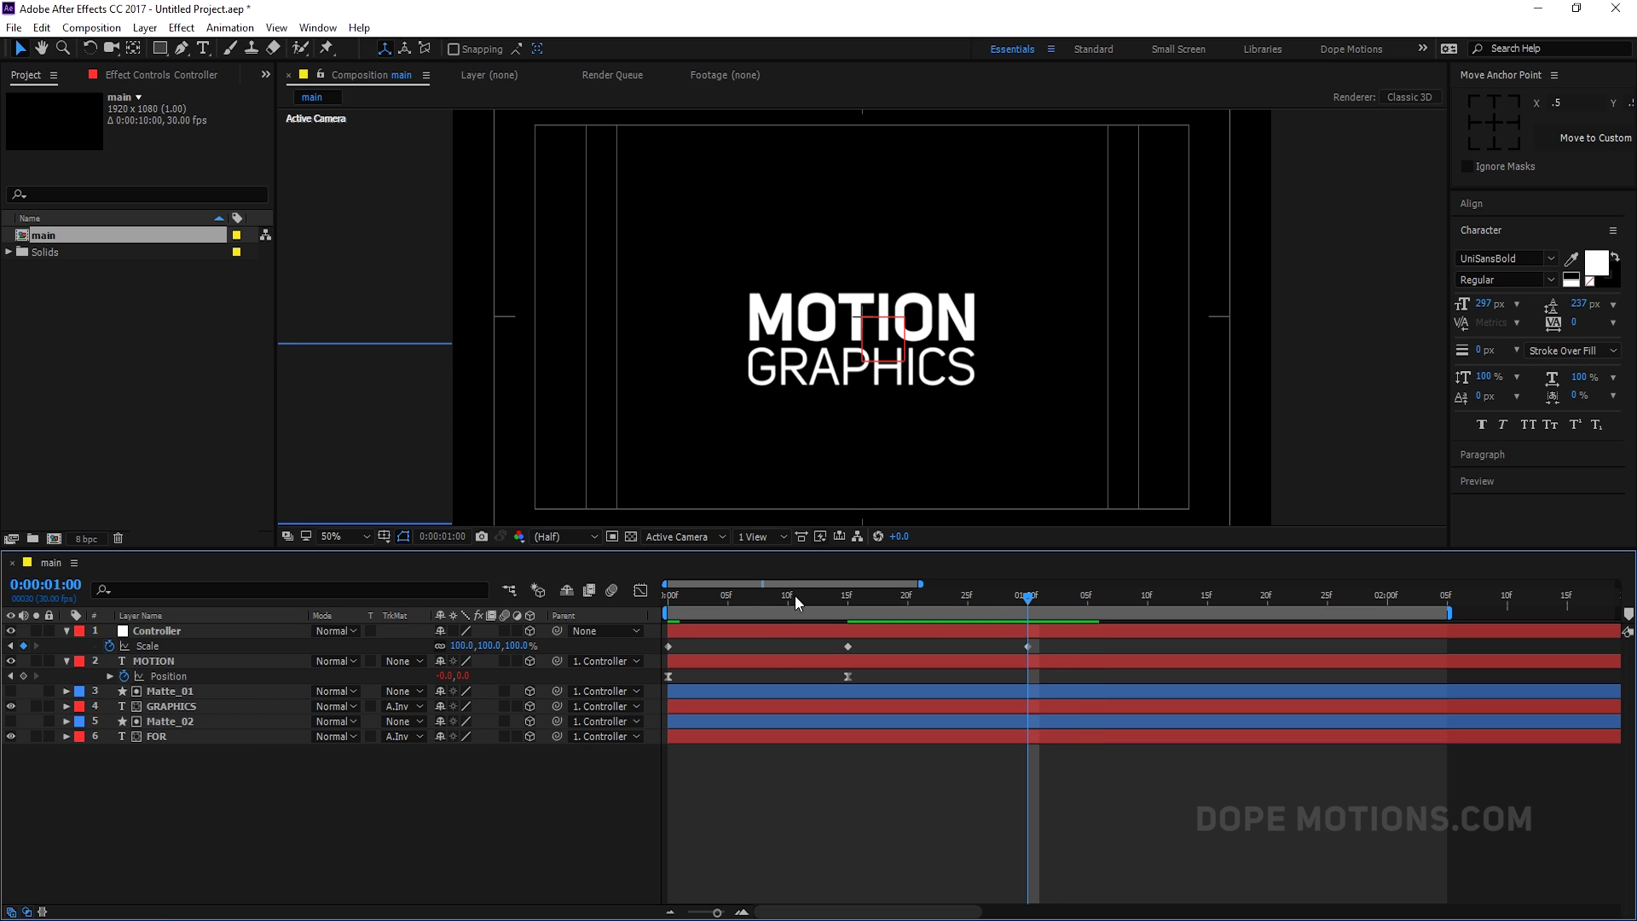
Preview the scaling and duplicate Controller's 0:00:00:15 Scale keyframe at 0:00:00:20.
{"action": "key", "text": "Home"}
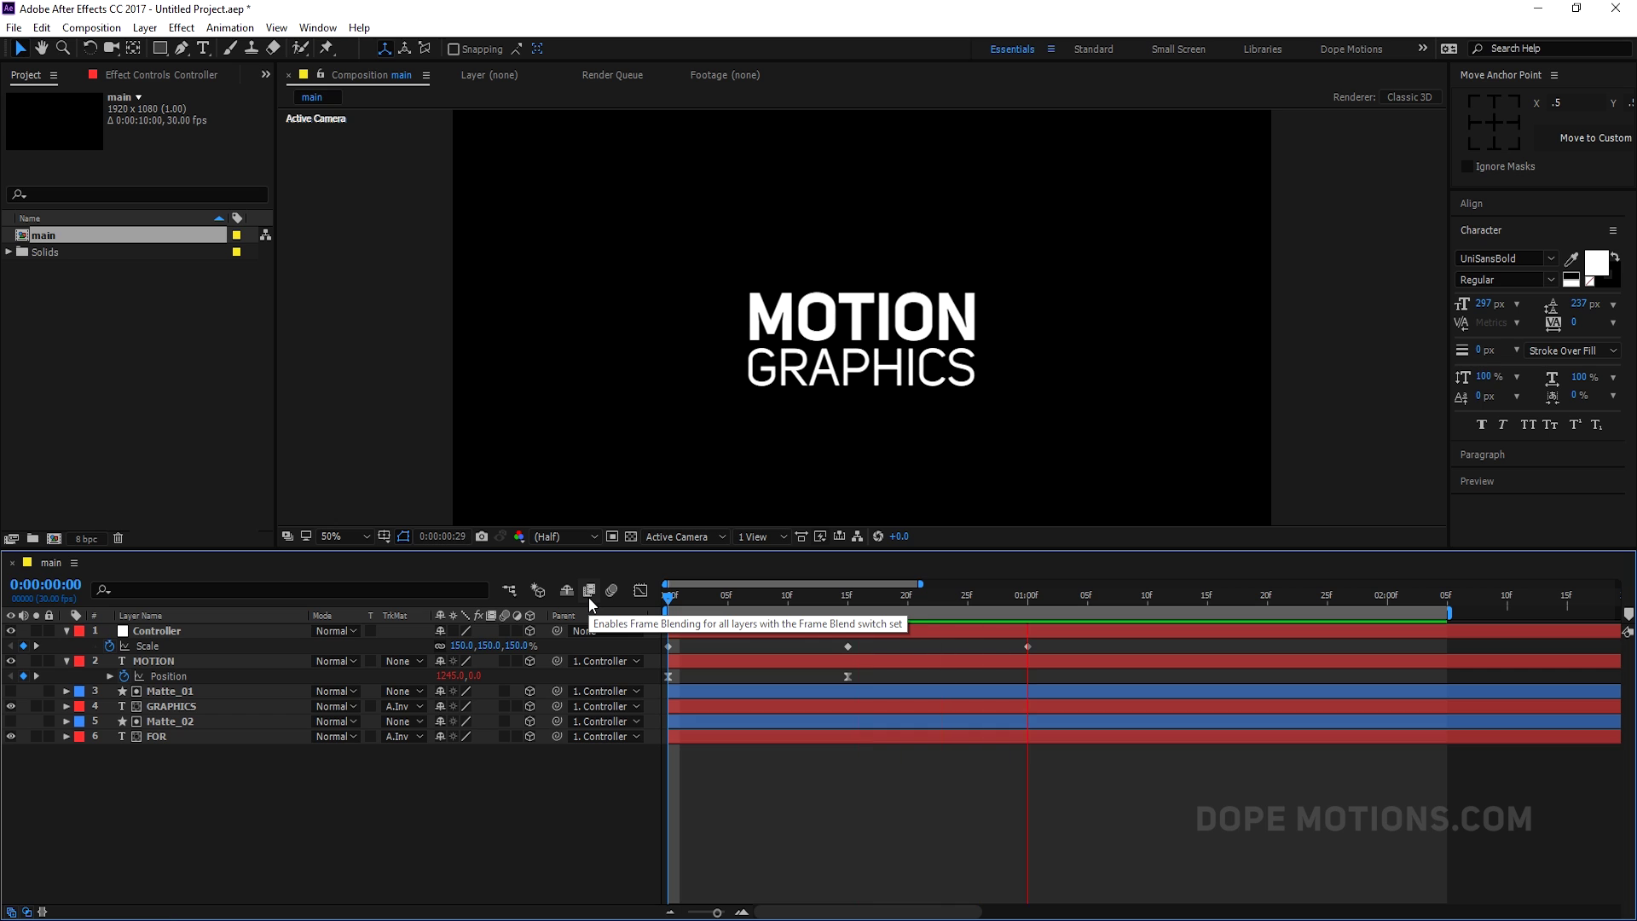
{"action": "left_click", "coordinate": [846, 599]}
{"action": "left_click_drag", "start_coordinate": [845, 602], "coordinate": [912, 600]}
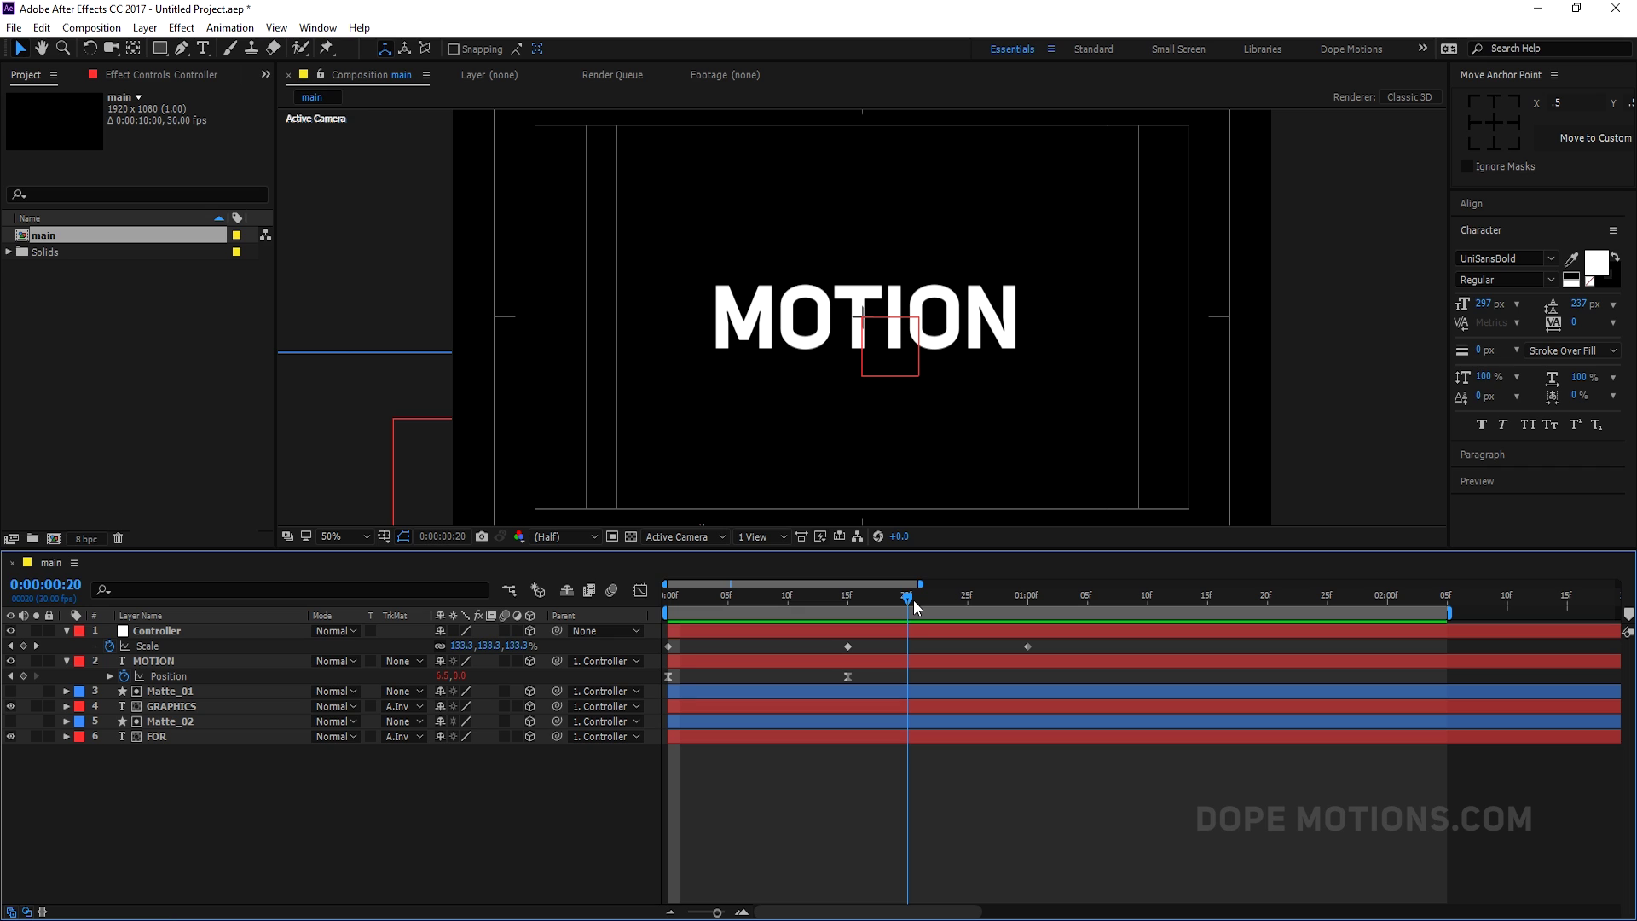
{"action": "left_click", "coordinate": [847, 646]}
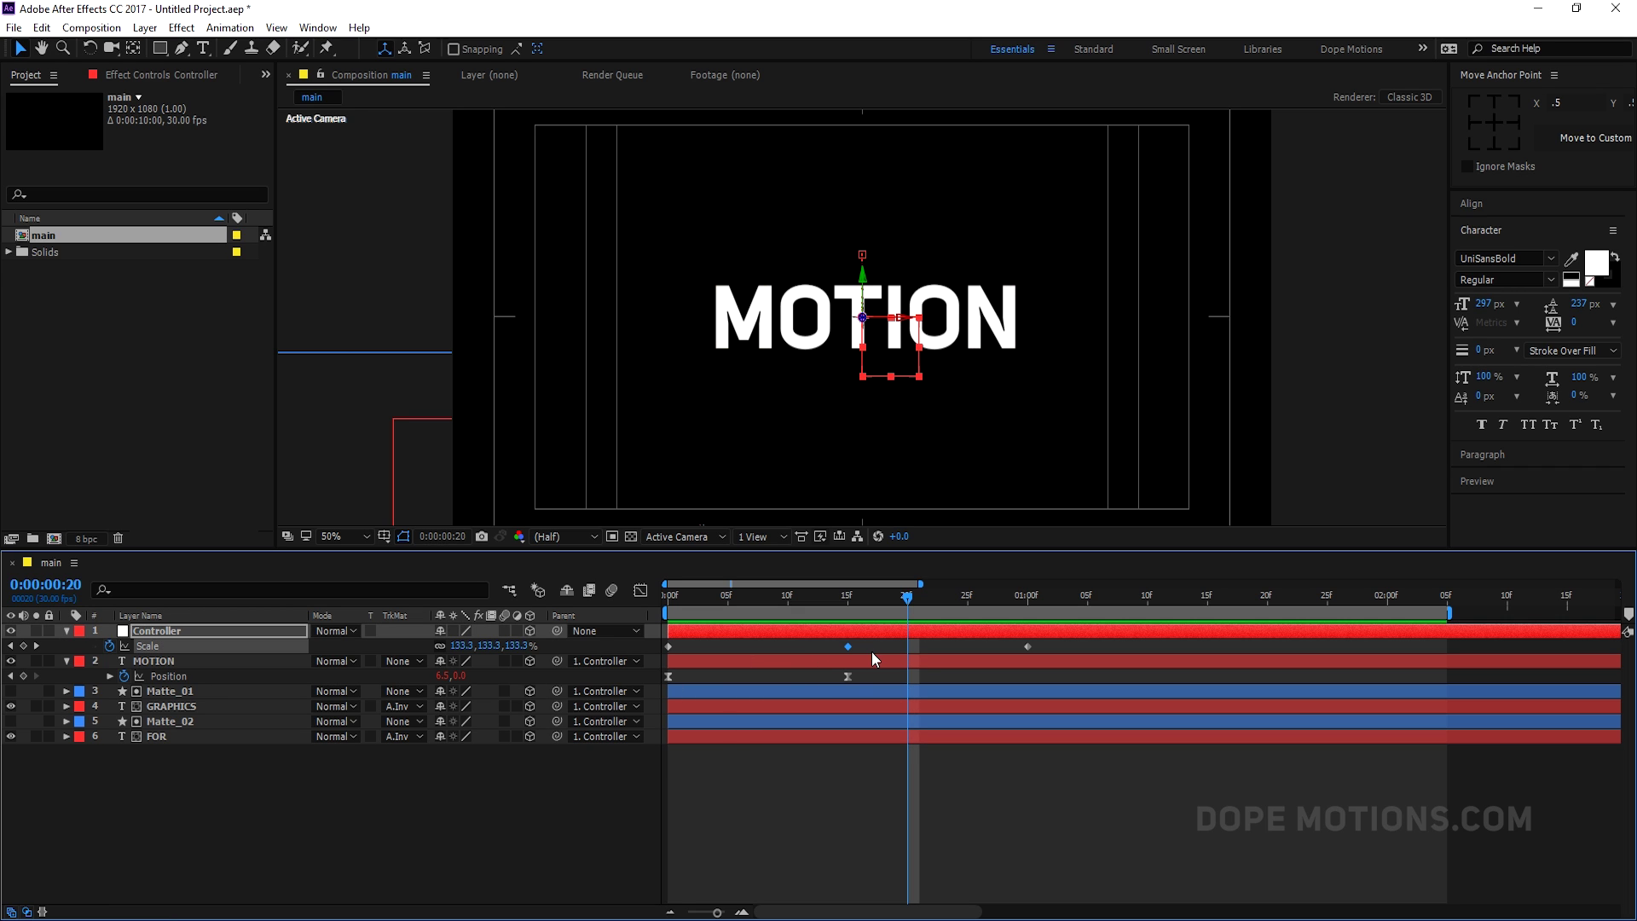
{"action": "key", "text": "ctrl+c"}
{"action": "key", "text": "ctrl+v"}
Apply Easy Ease to all four Controller Scale keyframes and check their speed graph.
{"action": "left_click_drag", "start_coordinate": [909, 597], "coordinate": [1076, 607]}
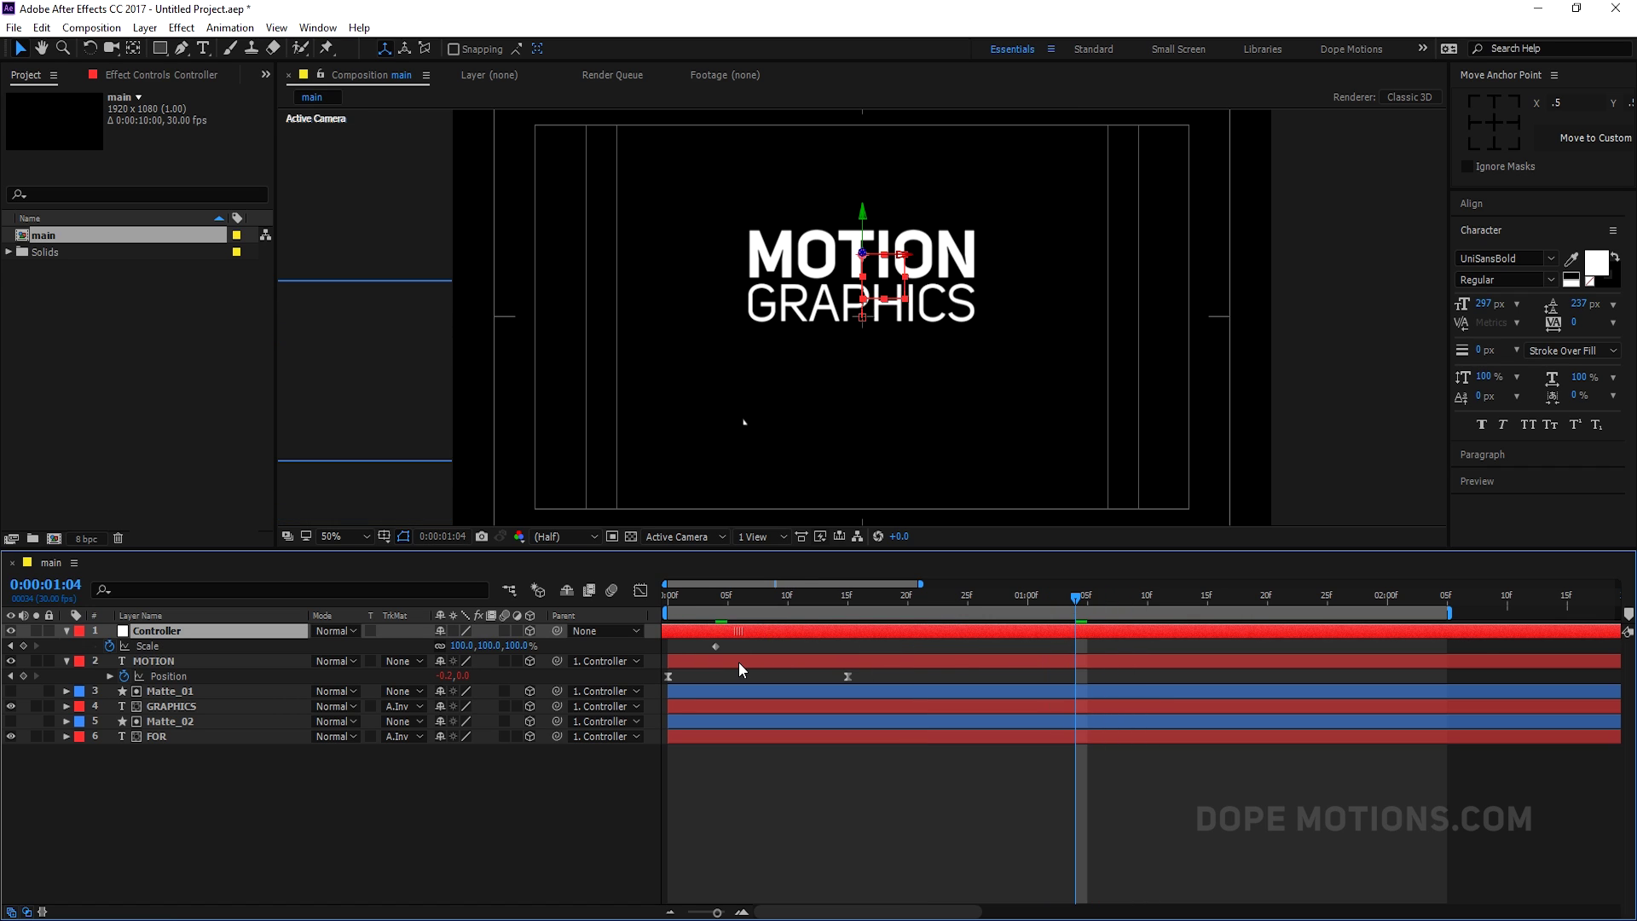
{"action": "left_click_drag", "start_coordinate": [1052, 670], "coordinate": [662, 653]}
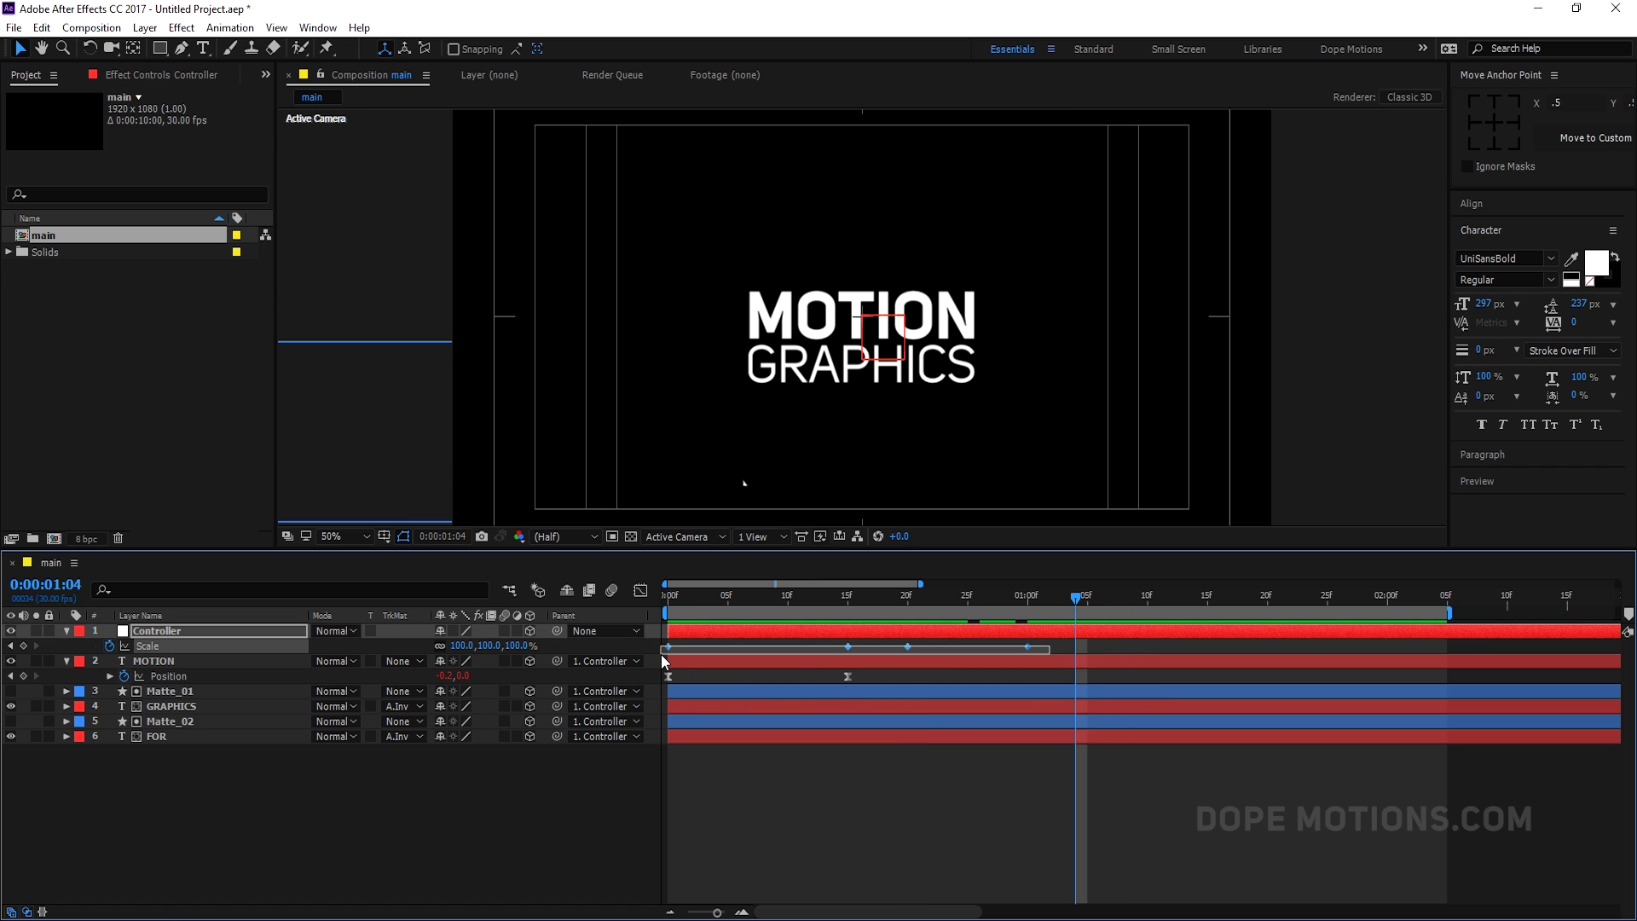
{"action": "key", "text": "F9"}
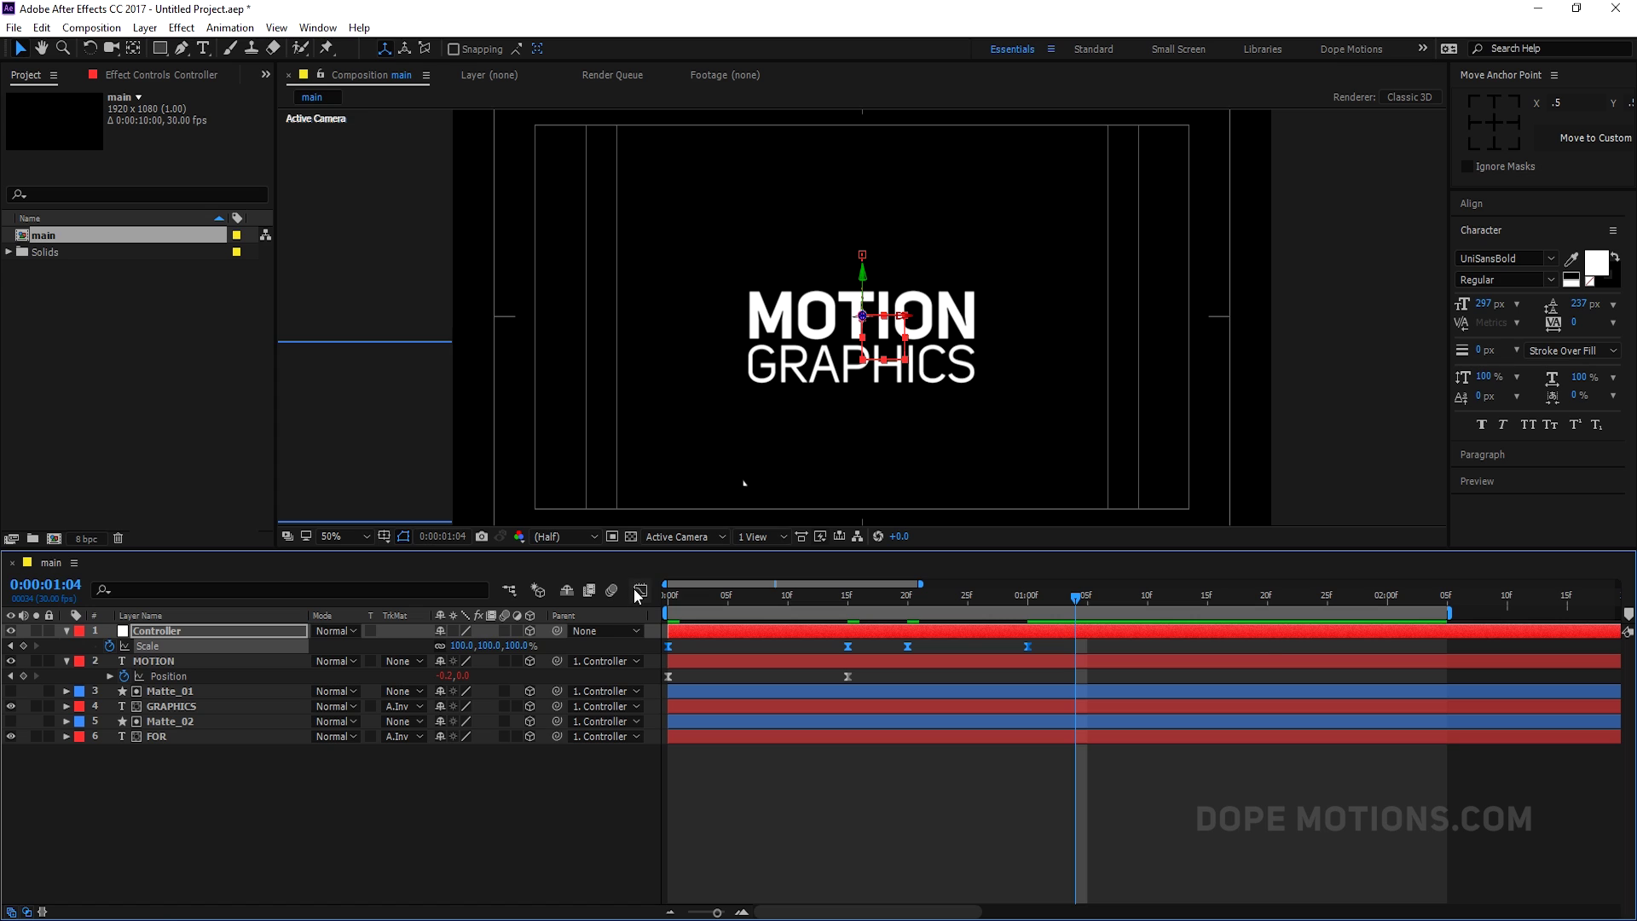
{"action": "left_click", "coordinate": [639, 590]}
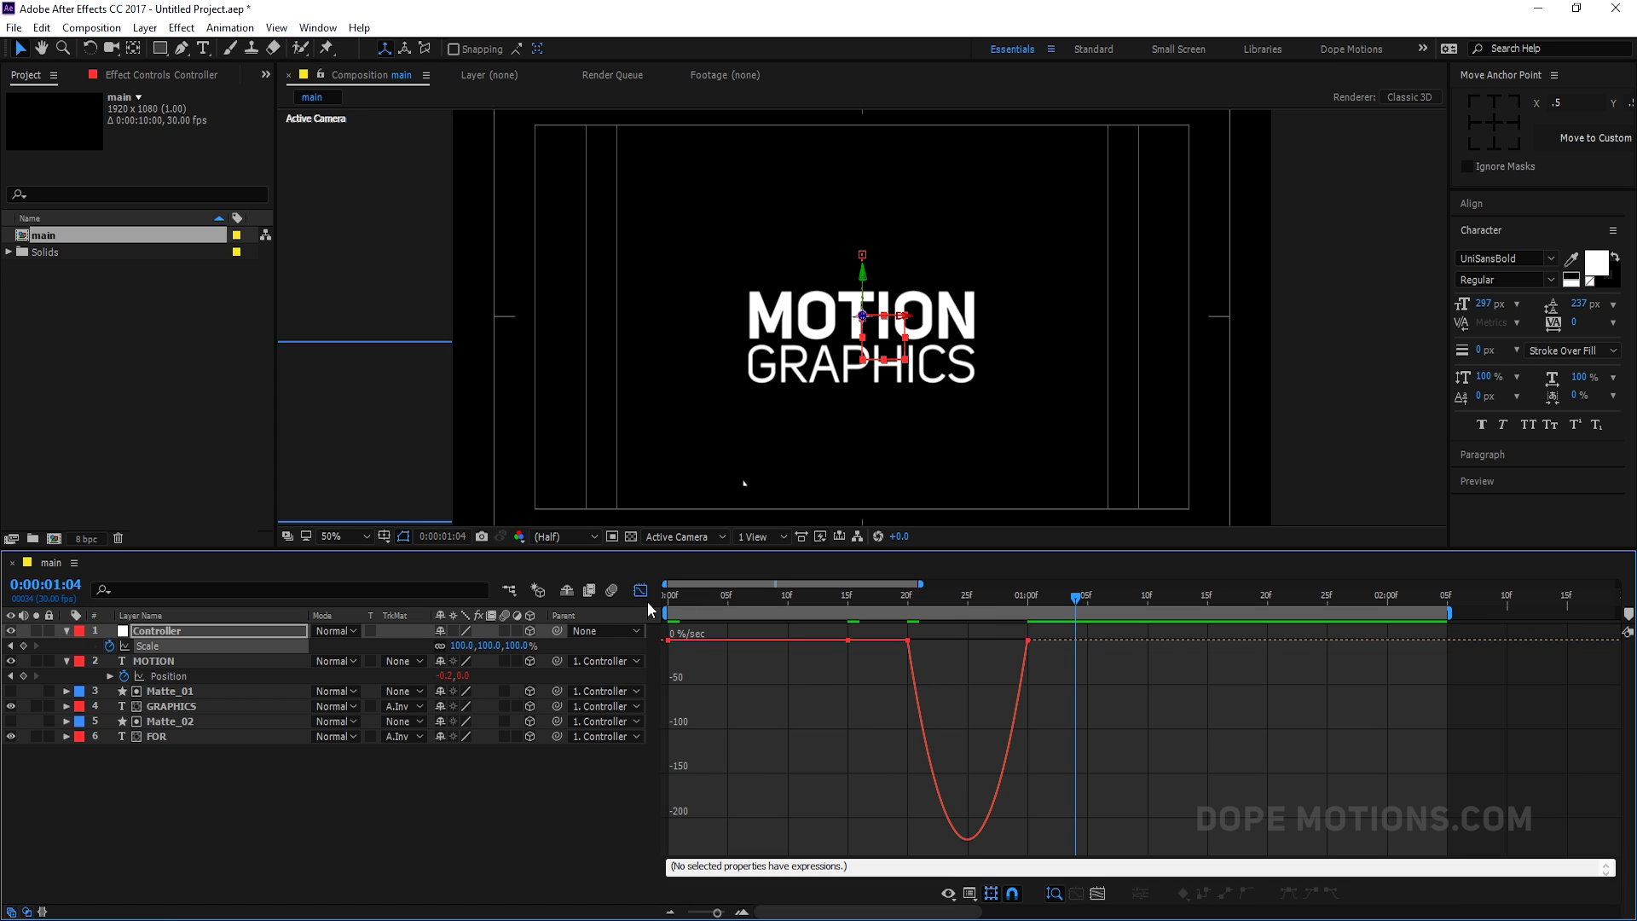
{"action": "left_click", "coordinate": [643, 593]}
Reshape the speed graph between Controller's Scale keyframes at 0:00:00:20 and 0:00:01:00 into a narrower, sharper peak.
{"action": "left_click_drag", "start_coordinate": [880, 647], "coordinate": [1104, 657]}
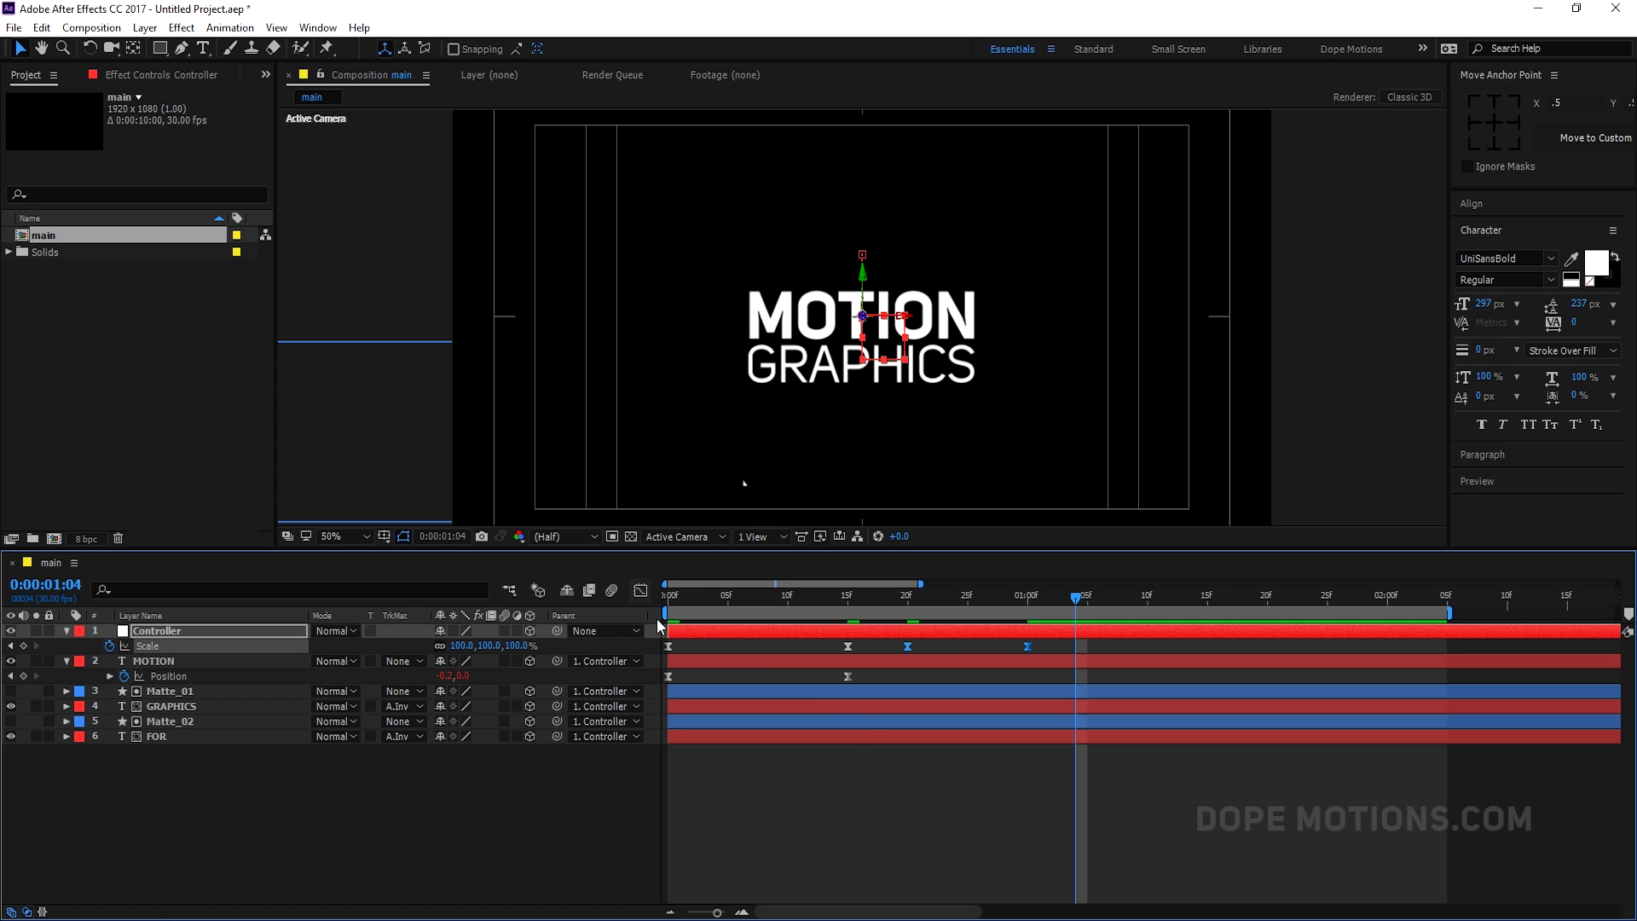
{"action": "key", "text": "shift+F3"}
{"action": "left_click_drag", "start_coordinate": [878, 675], "coordinate": [977, 640]}
{"action": "left_click", "coordinate": [633, 588]}
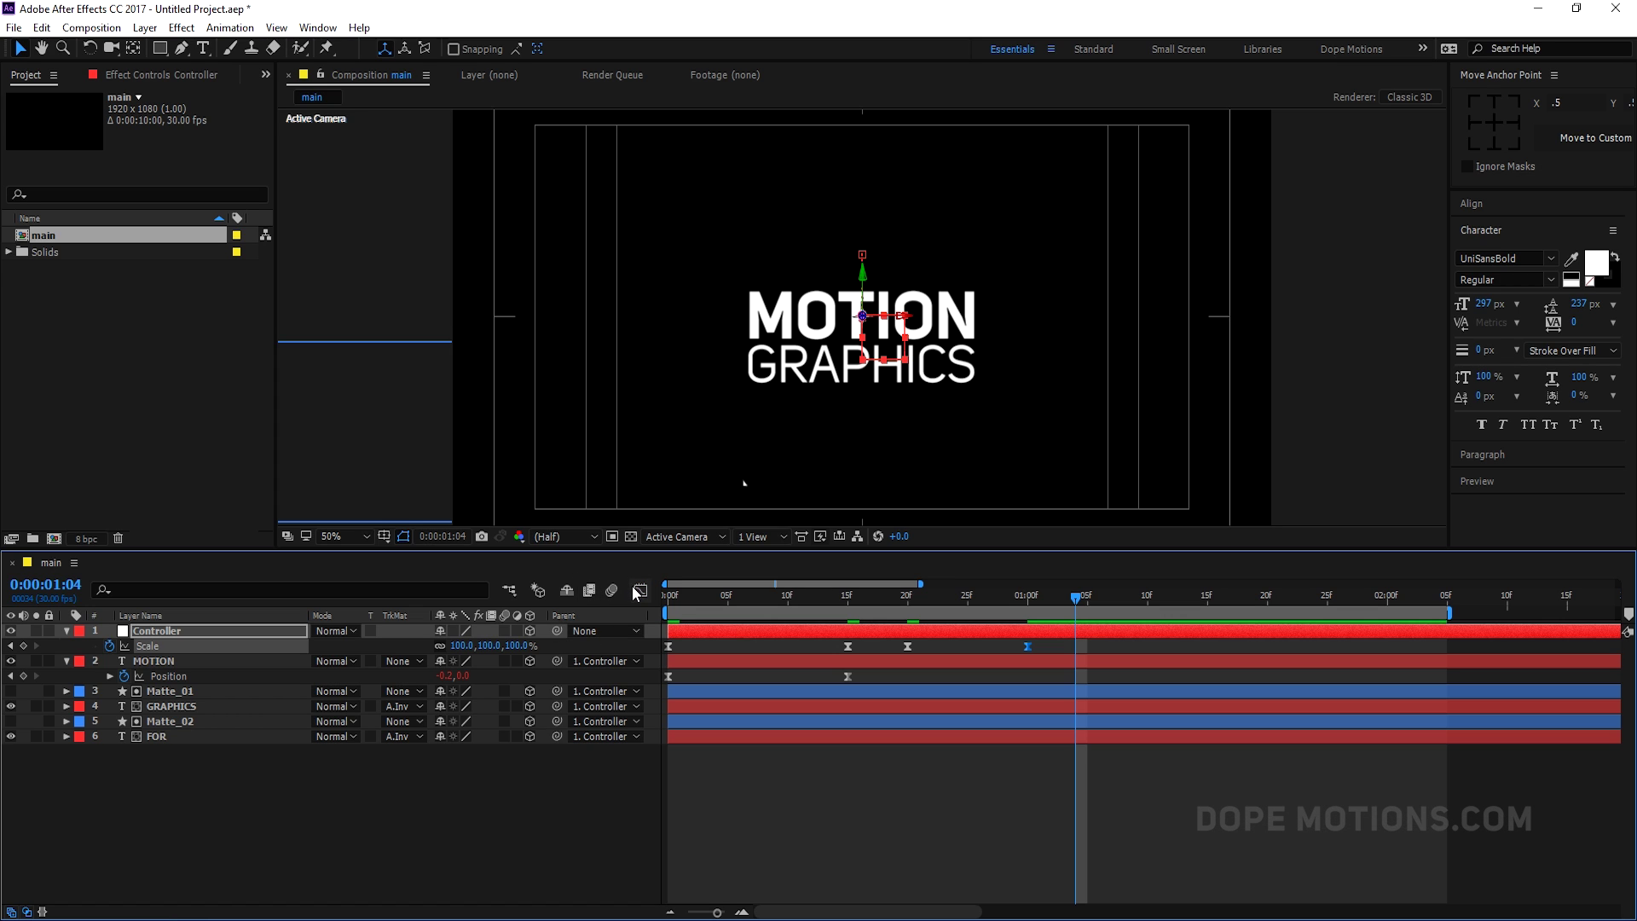
Delete Controller's Scale keyframes at 0:00:00:00 and 0:00:00:15.
{"action": "left_click", "coordinate": [848, 646]}
{"action": "left_click_drag", "start_coordinate": [665, 653], "coordinate": [660, 653]}
{"action": "left_click", "coordinate": [837, 651]}
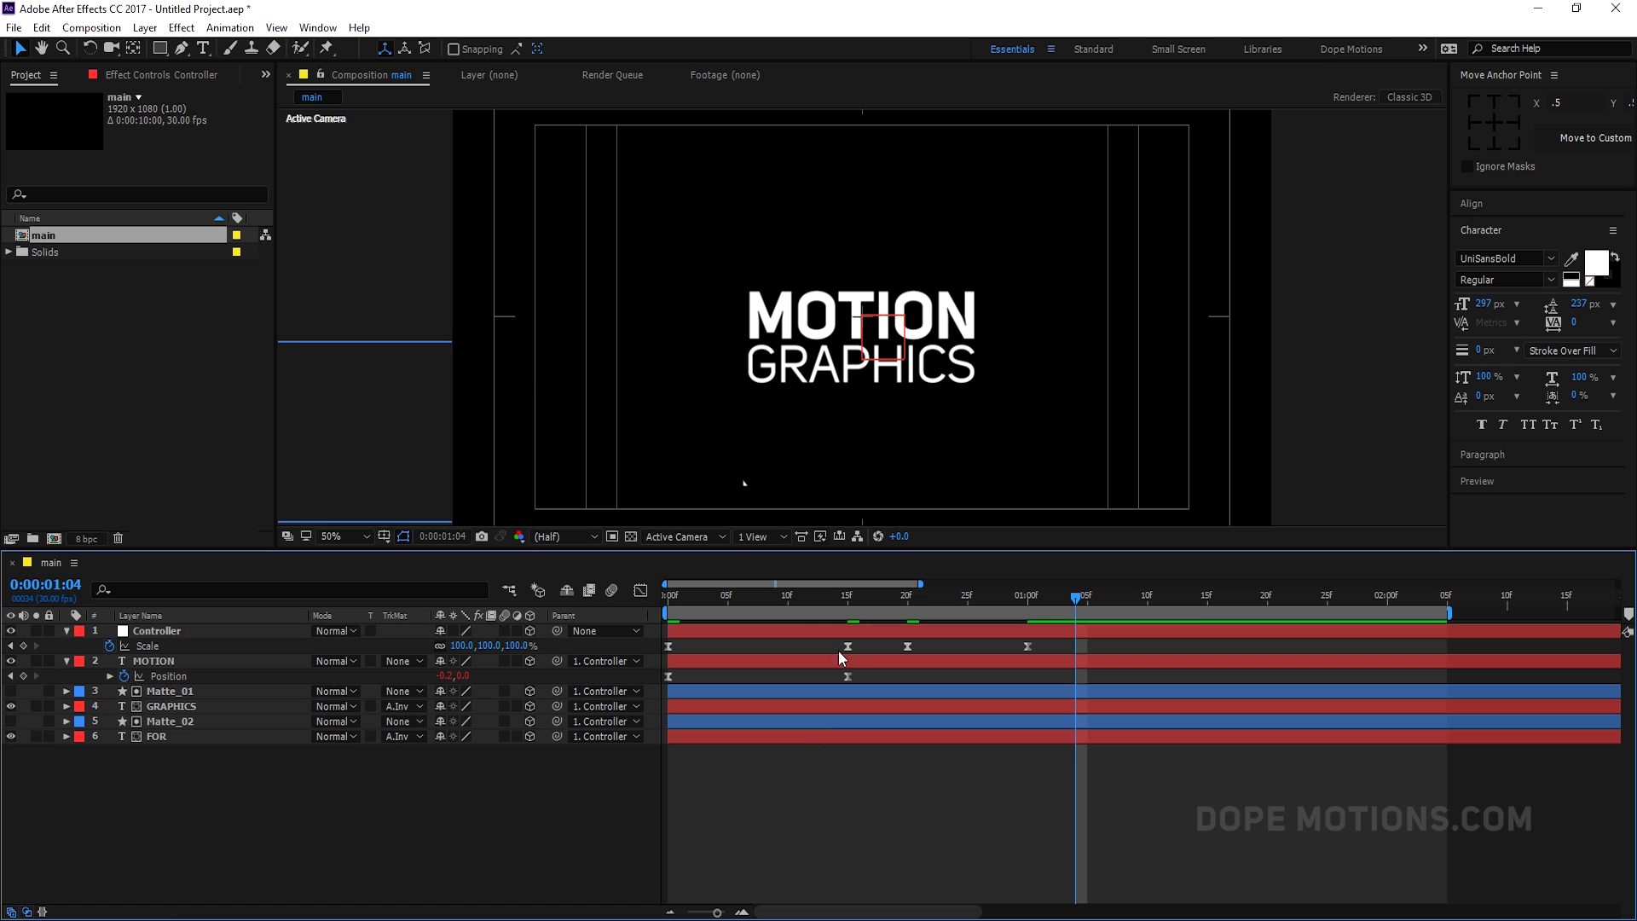
{"action": "left_click", "coordinate": [848, 597]}
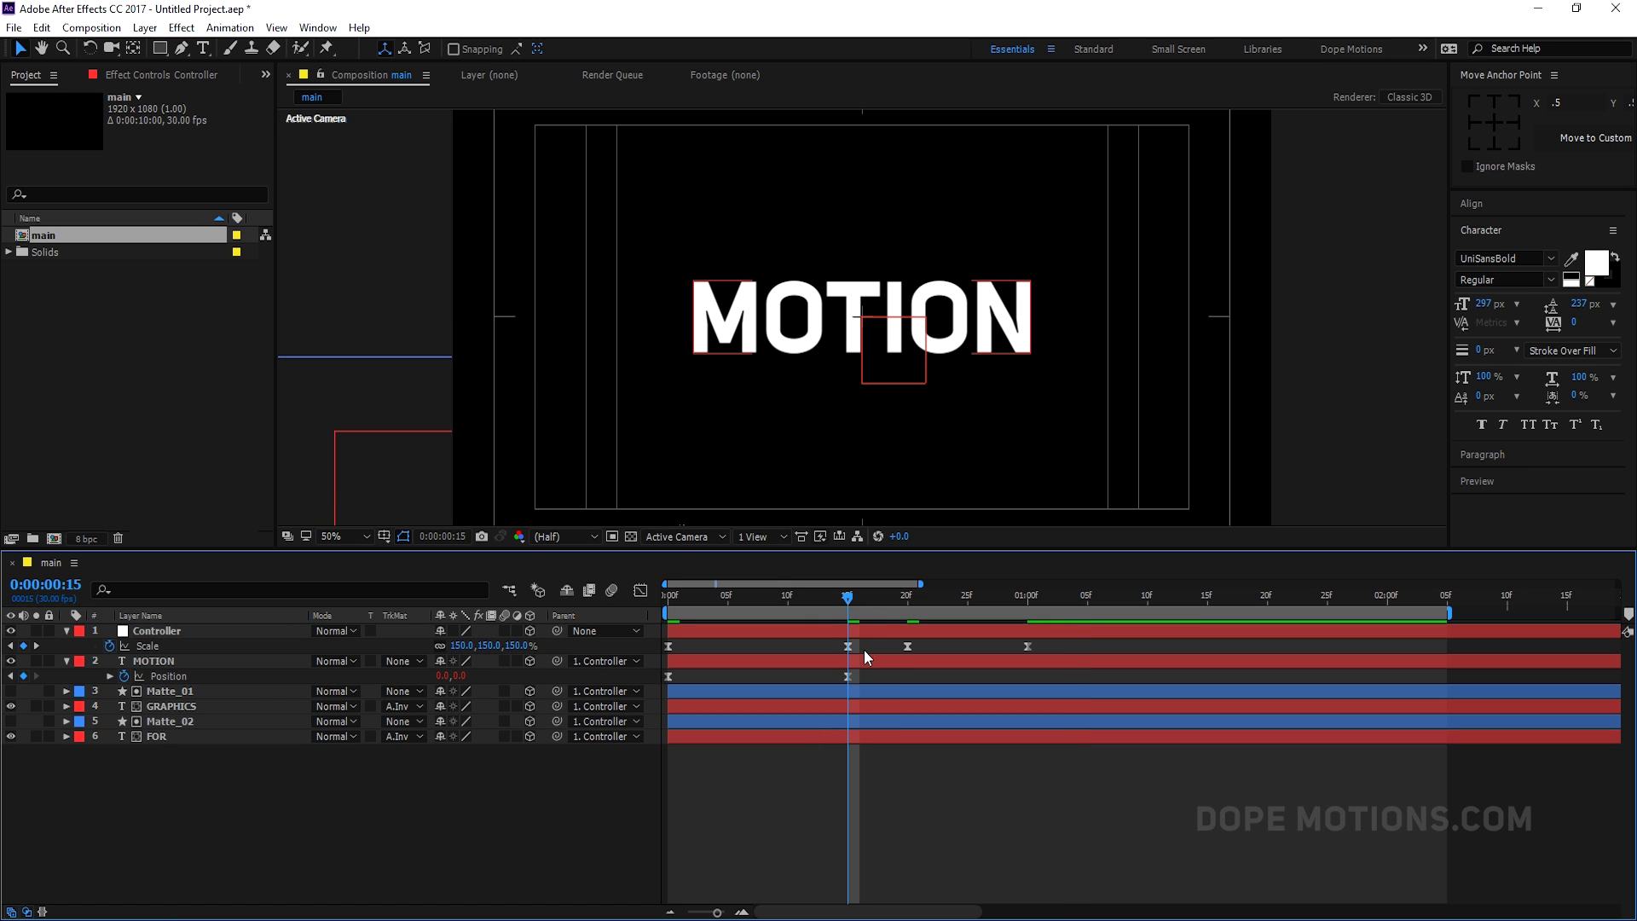
{"action": "left_click_drag", "start_coordinate": [863, 649], "coordinate": [655, 646]}
{"action": "left_click_drag", "start_coordinate": [856, 643], "coordinate": [657, 651]}
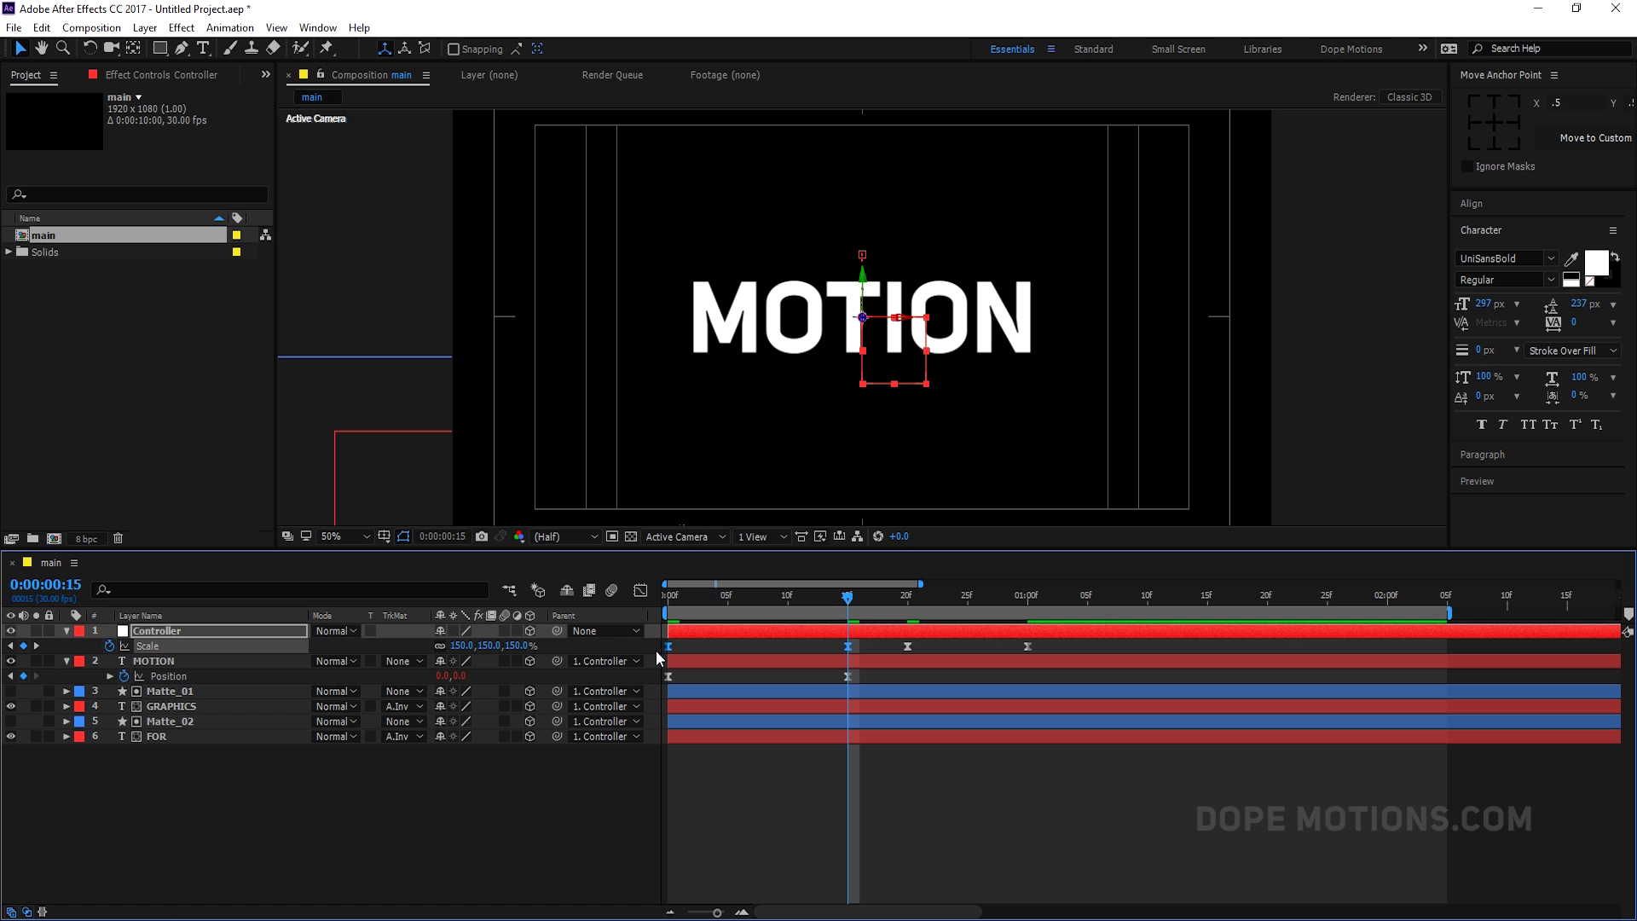
{"action": "key", "text": "Delete"}
Move Controller's first remaining Scale keyframe from 0:00:00:20 to 0:00:00:15, previewing the animation before and after.
{"action": "left_click_drag", "start_coordinate": [846, 595], "coordinate": [606, 597]}
{"action": "key", "text": "space"}
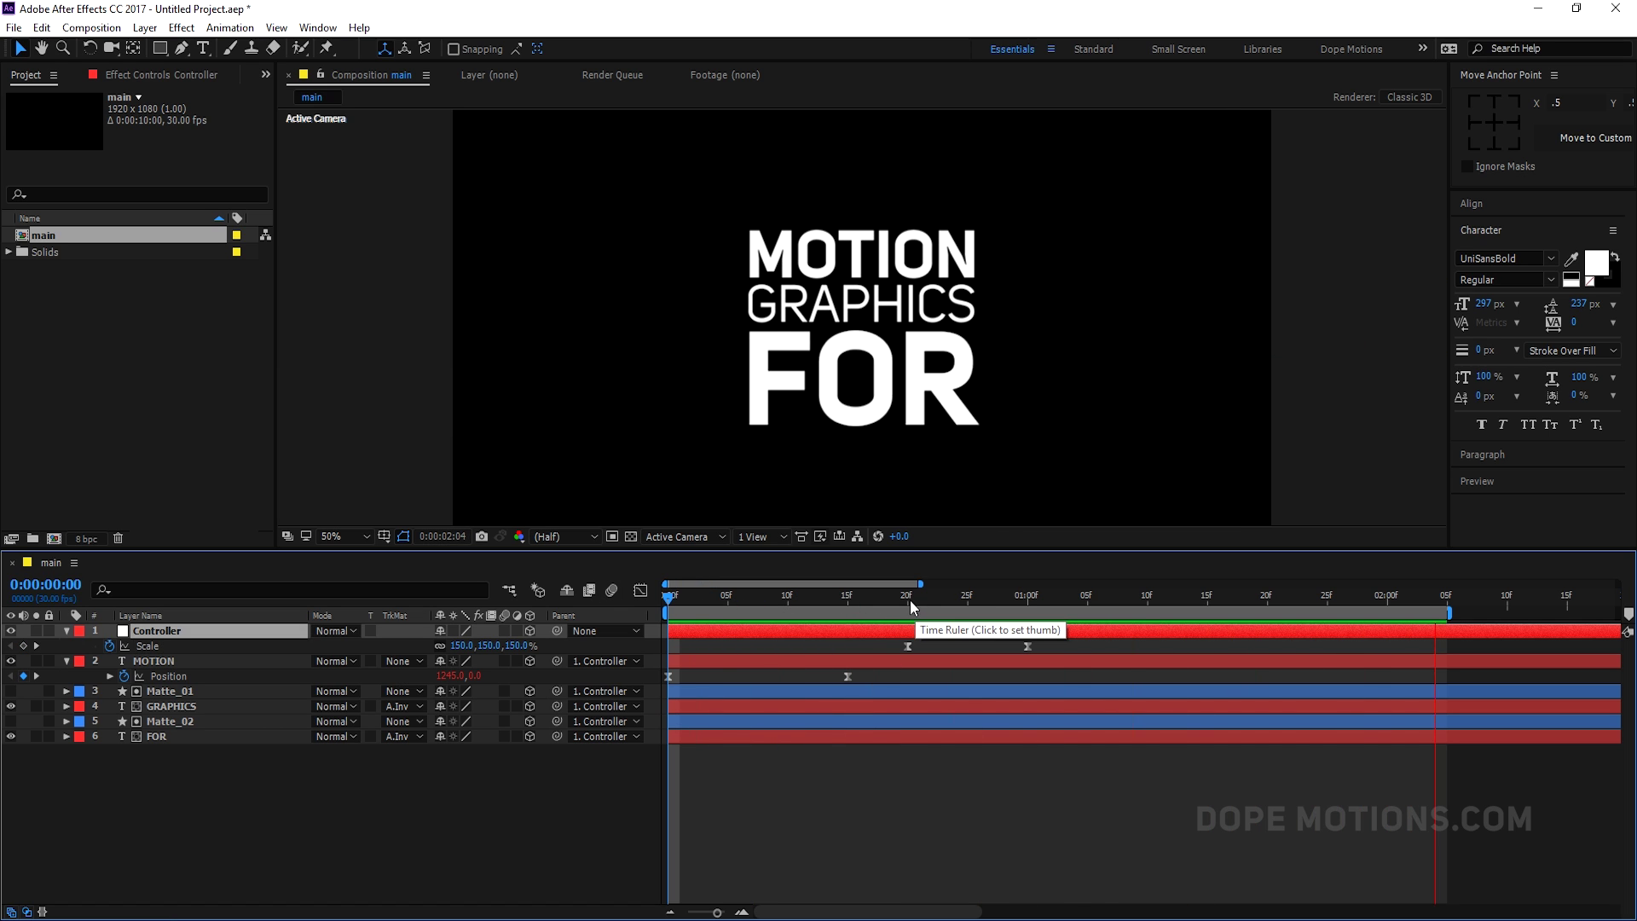
{"action": "left_click_drag", "start_coordinate": [907, 600], "coordinate": [1086, 617]}
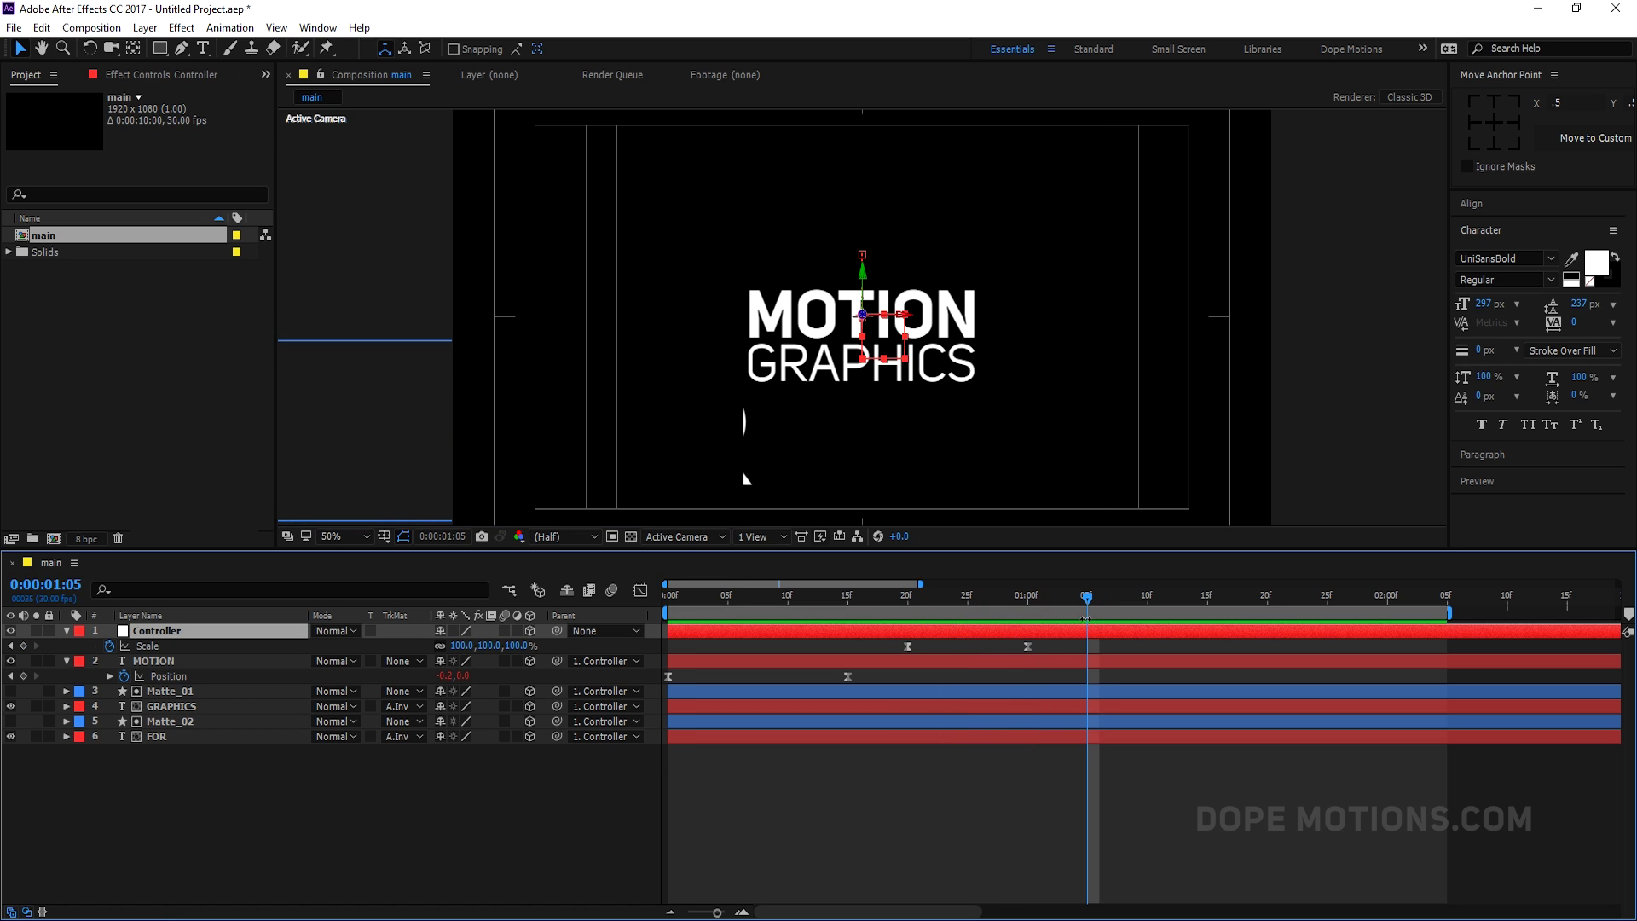
{"action": "left_click_drag", "start_coordinate": [908, 646], "coordinate": [848, 648]}
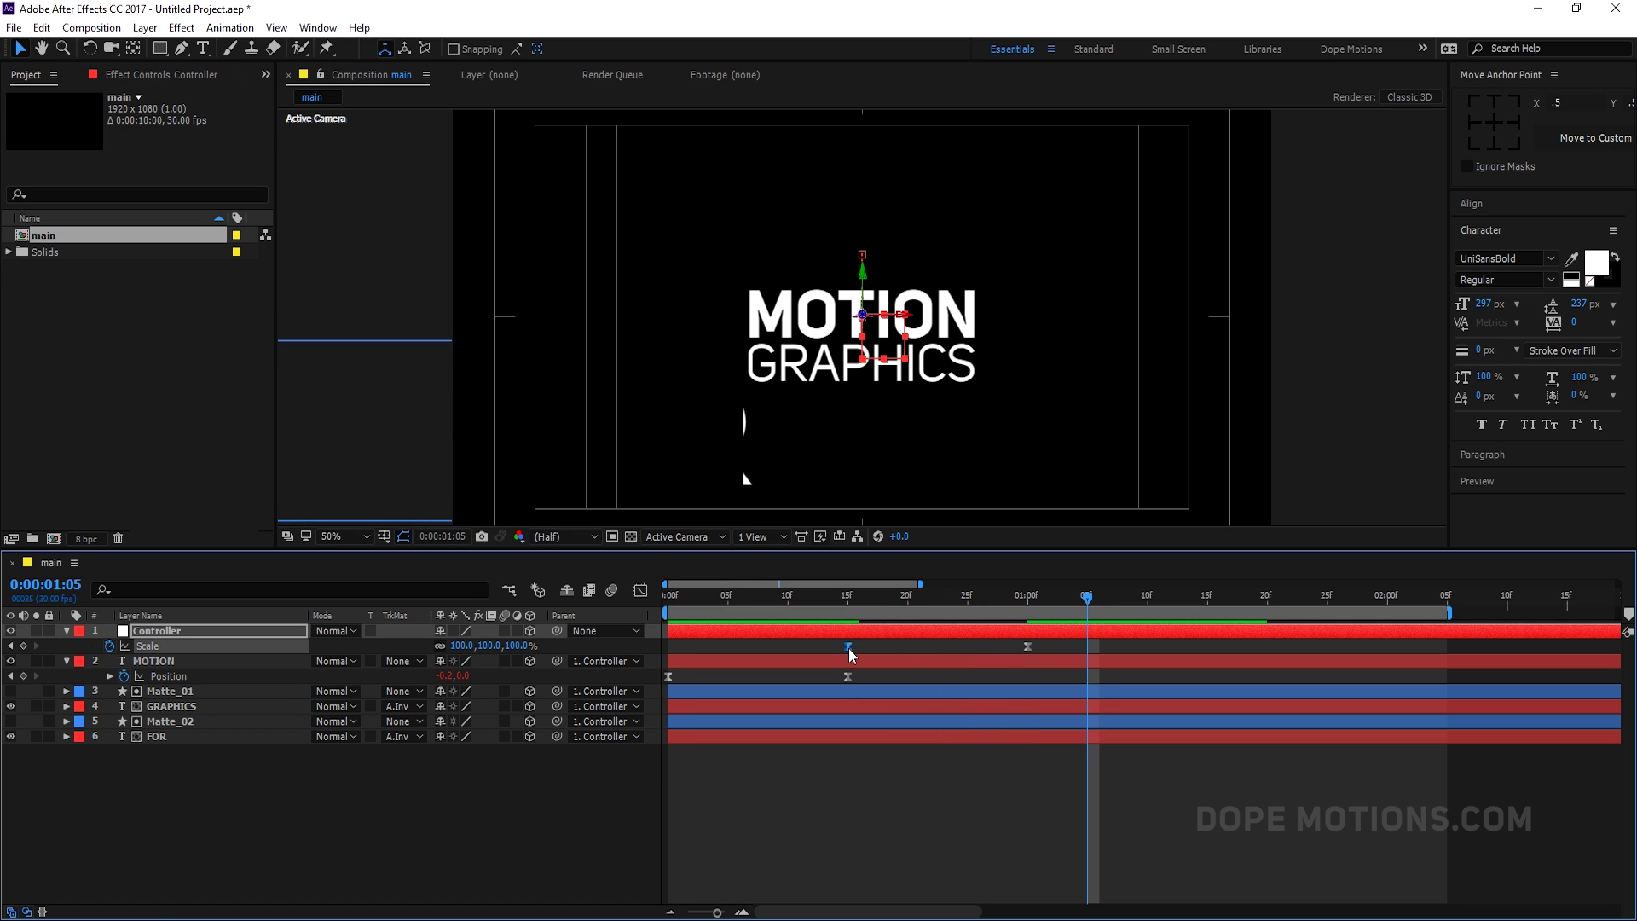
{"action": "left_click", "coordinate": [666, 611]}
{"action": "key", "text": "space"}
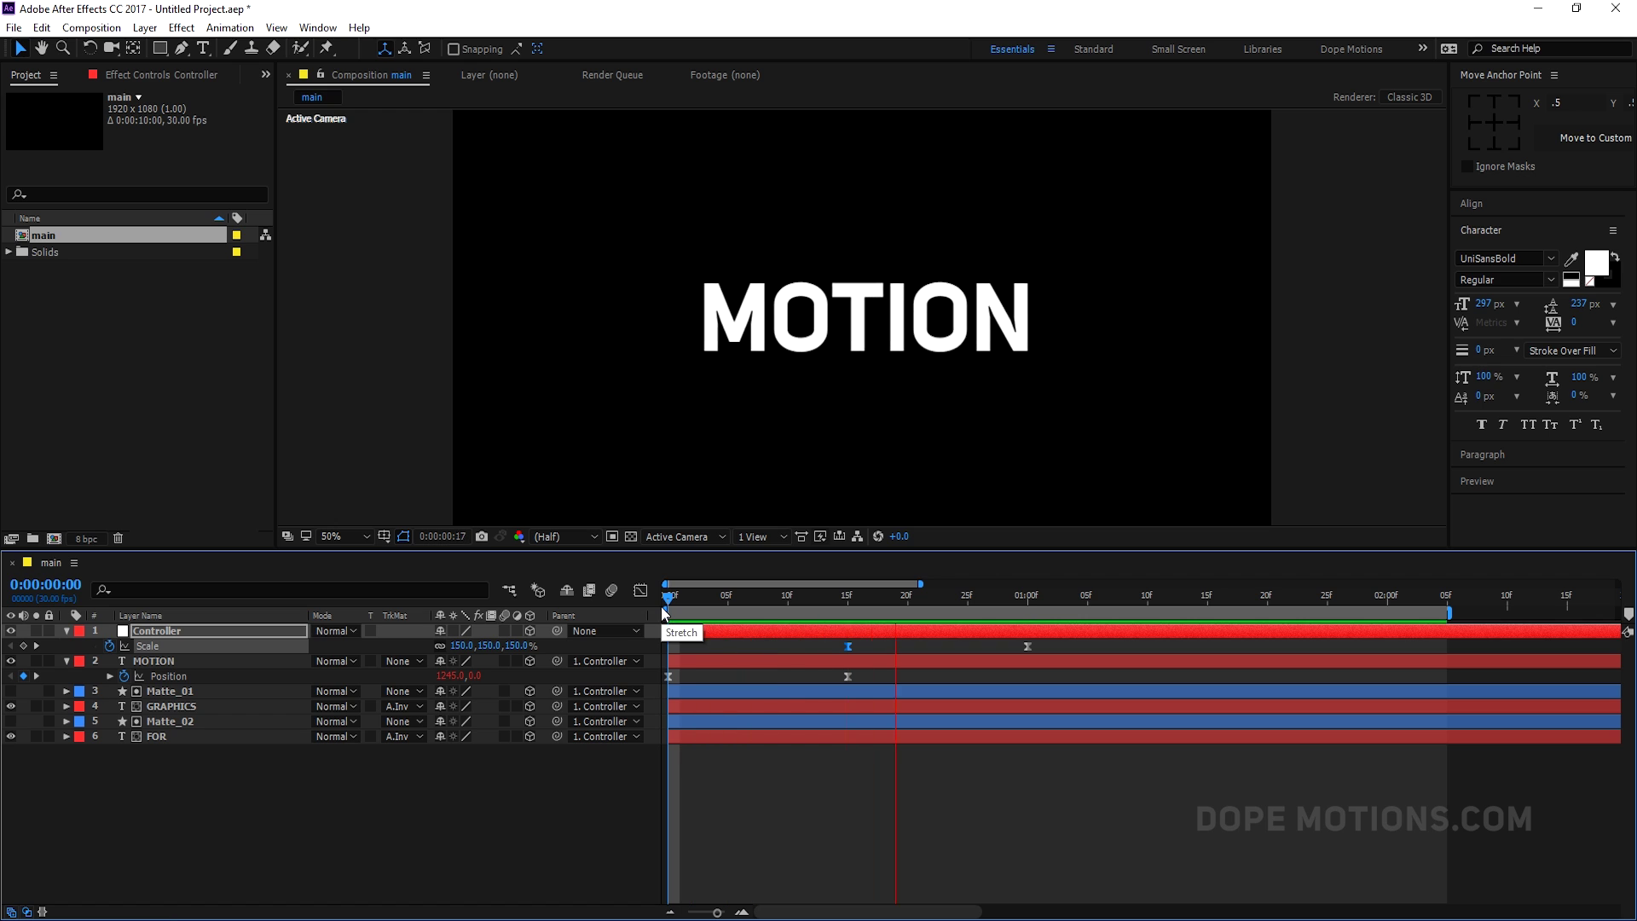
Reshape Controller's Scale speed graph between 0:00:00:15 and 0:00:01:00 for a slower start and a later, sharp peak, and preview it.
{"action": "left_click_drag", "start_coordinate": [877, 602], "coordinate": [991, 616]}
{"action": "left_click_drag", "start_coordinate": [840, 646], "coordinate": [1033, 662]}
{"action": "left_click", "coordinate": [641, 591]}
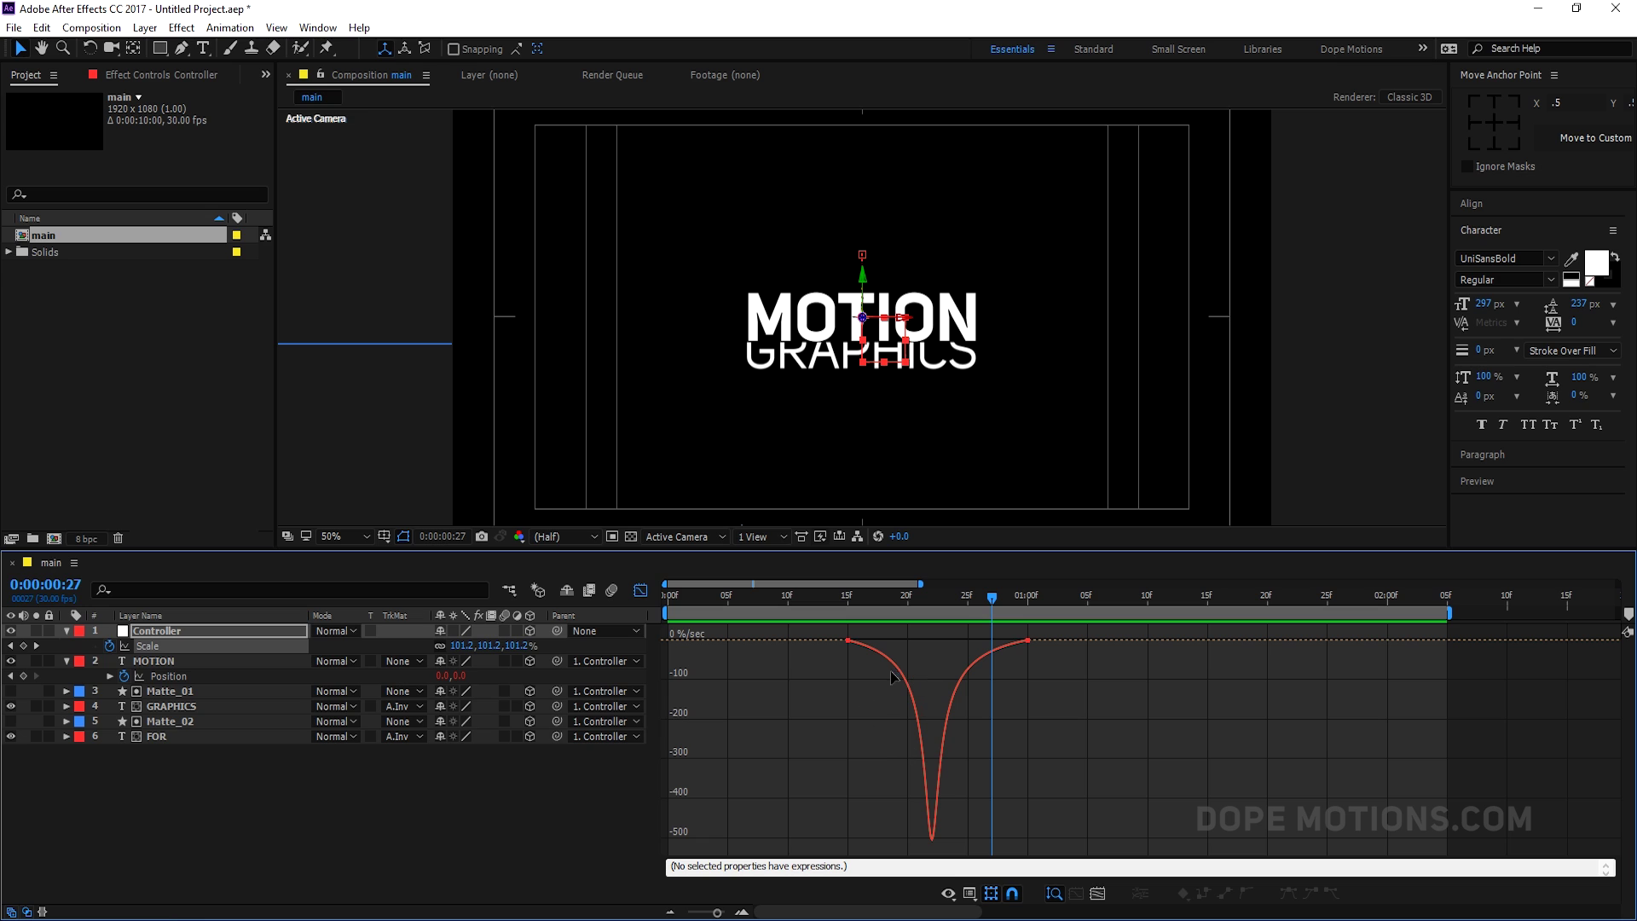
{"action": "left_click_drag", "start_coordinate": [854, 636], "coordinate": [970, 642]}
{"action": "key", "text": "space"}
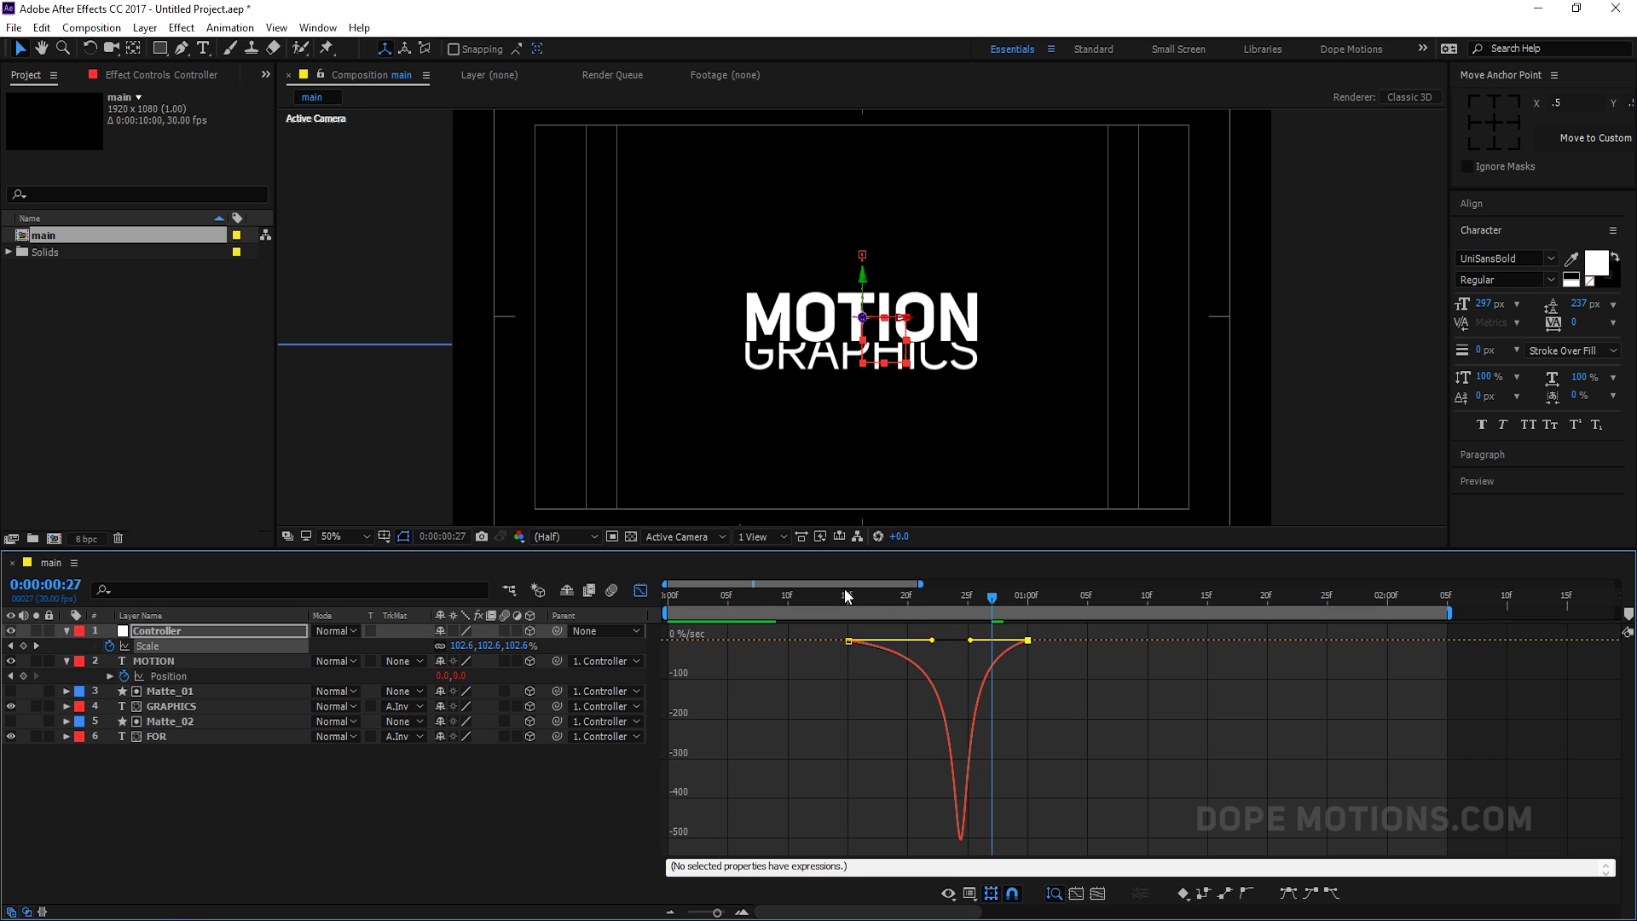
{"action": "left_click", "coordinate": [846, 597]}
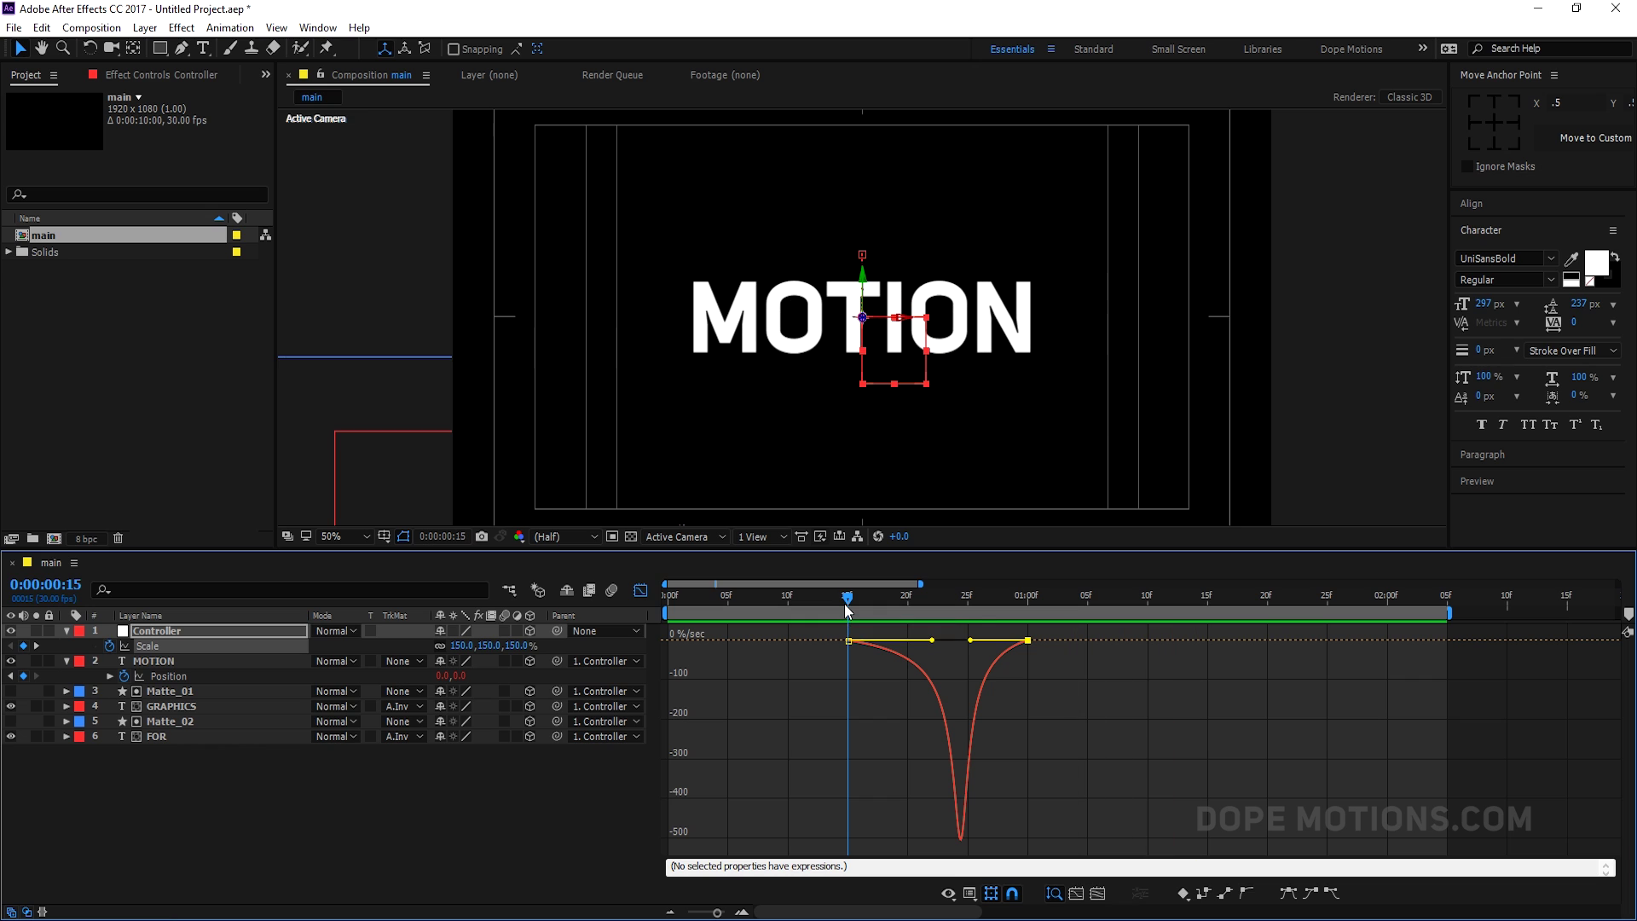
{"action": "left_click_drag", "start_coordinate": [935, 642], "coordinate": [943, 640]}
{"action": "key", "text": "space"}
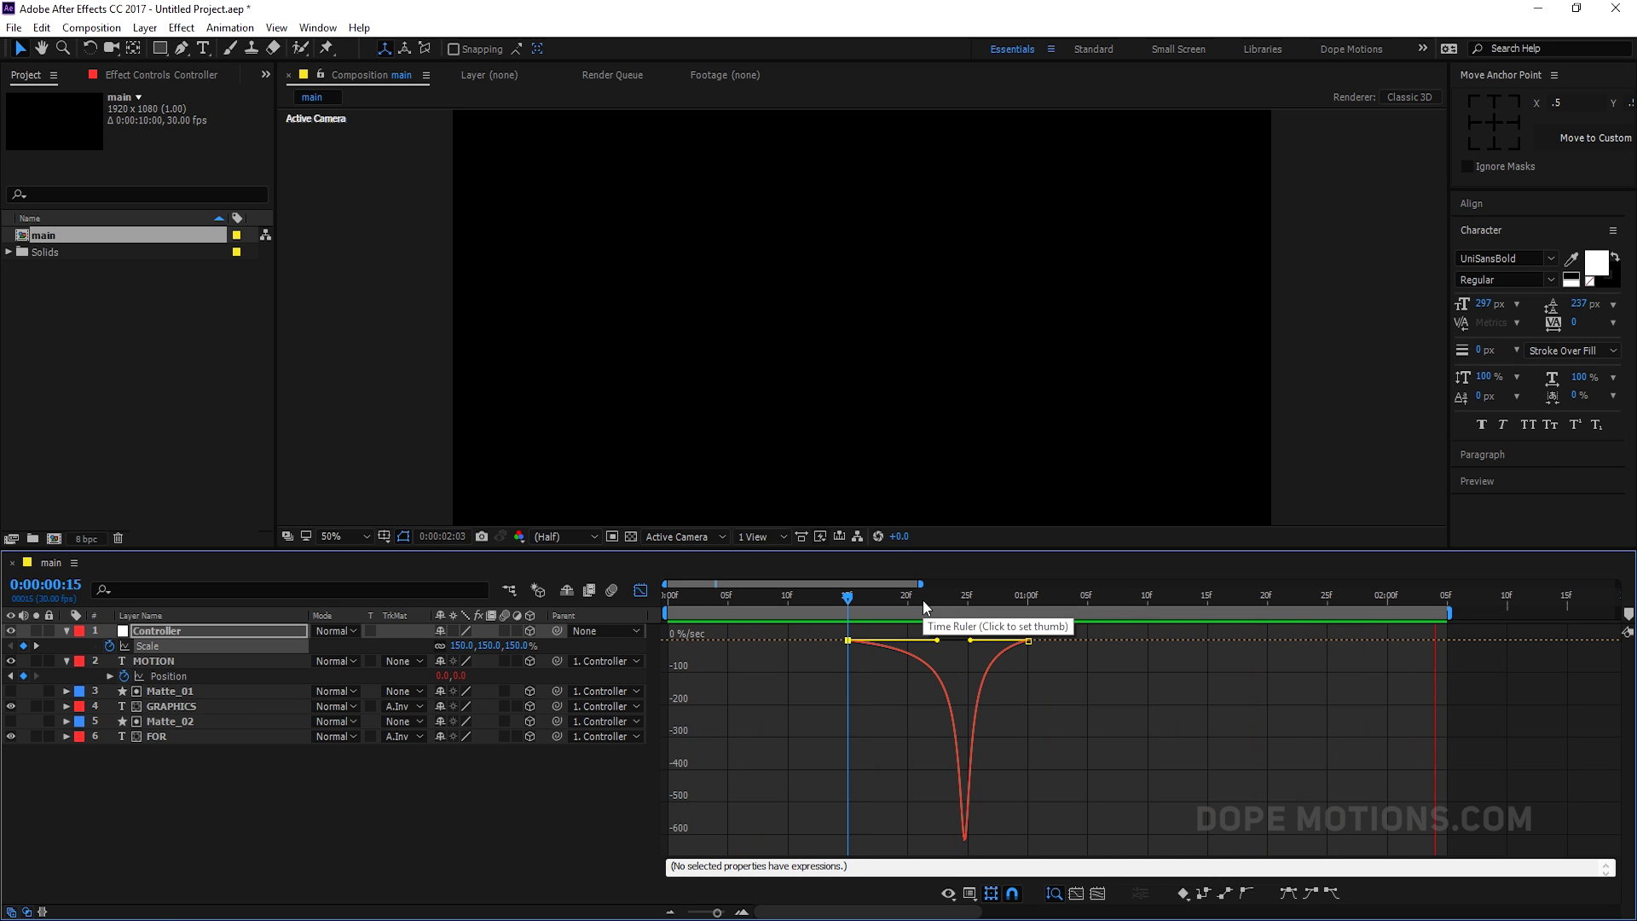
Enable motion blur on the MOTION, GRAPHICS and FOR layers.
{"action": "left_click_drag", "start_coordinate": [505, 637], "coordinate": [508, 658]}
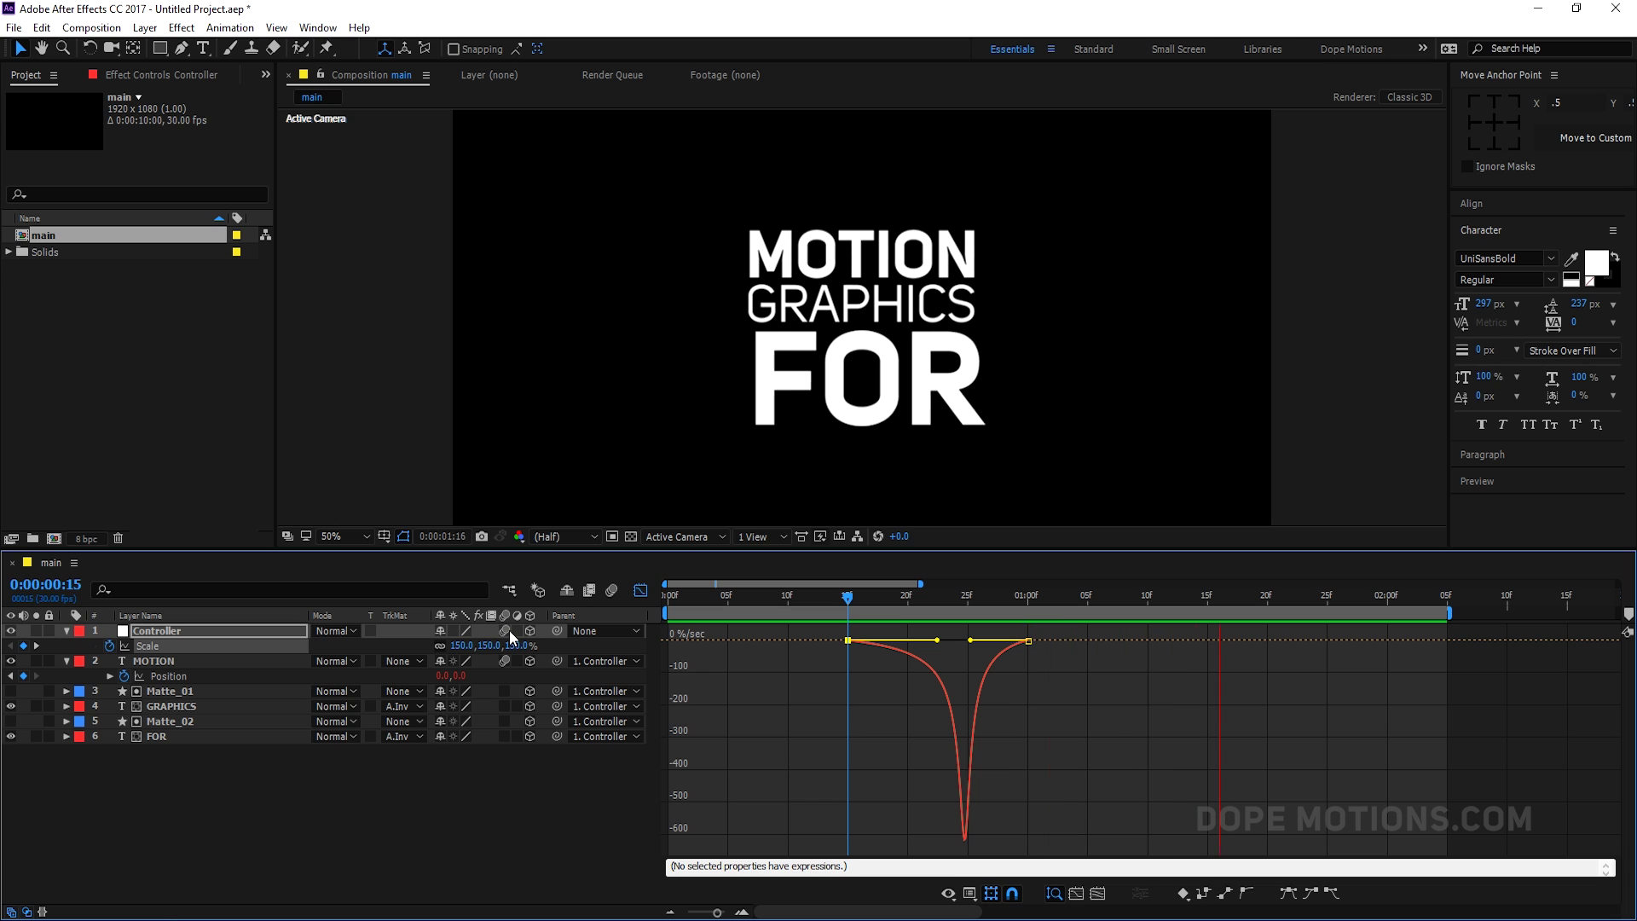
{"action": "left_click", "coordinate": [500, 707]}
{"action": "left_click", "coordinate": [505, 735]}
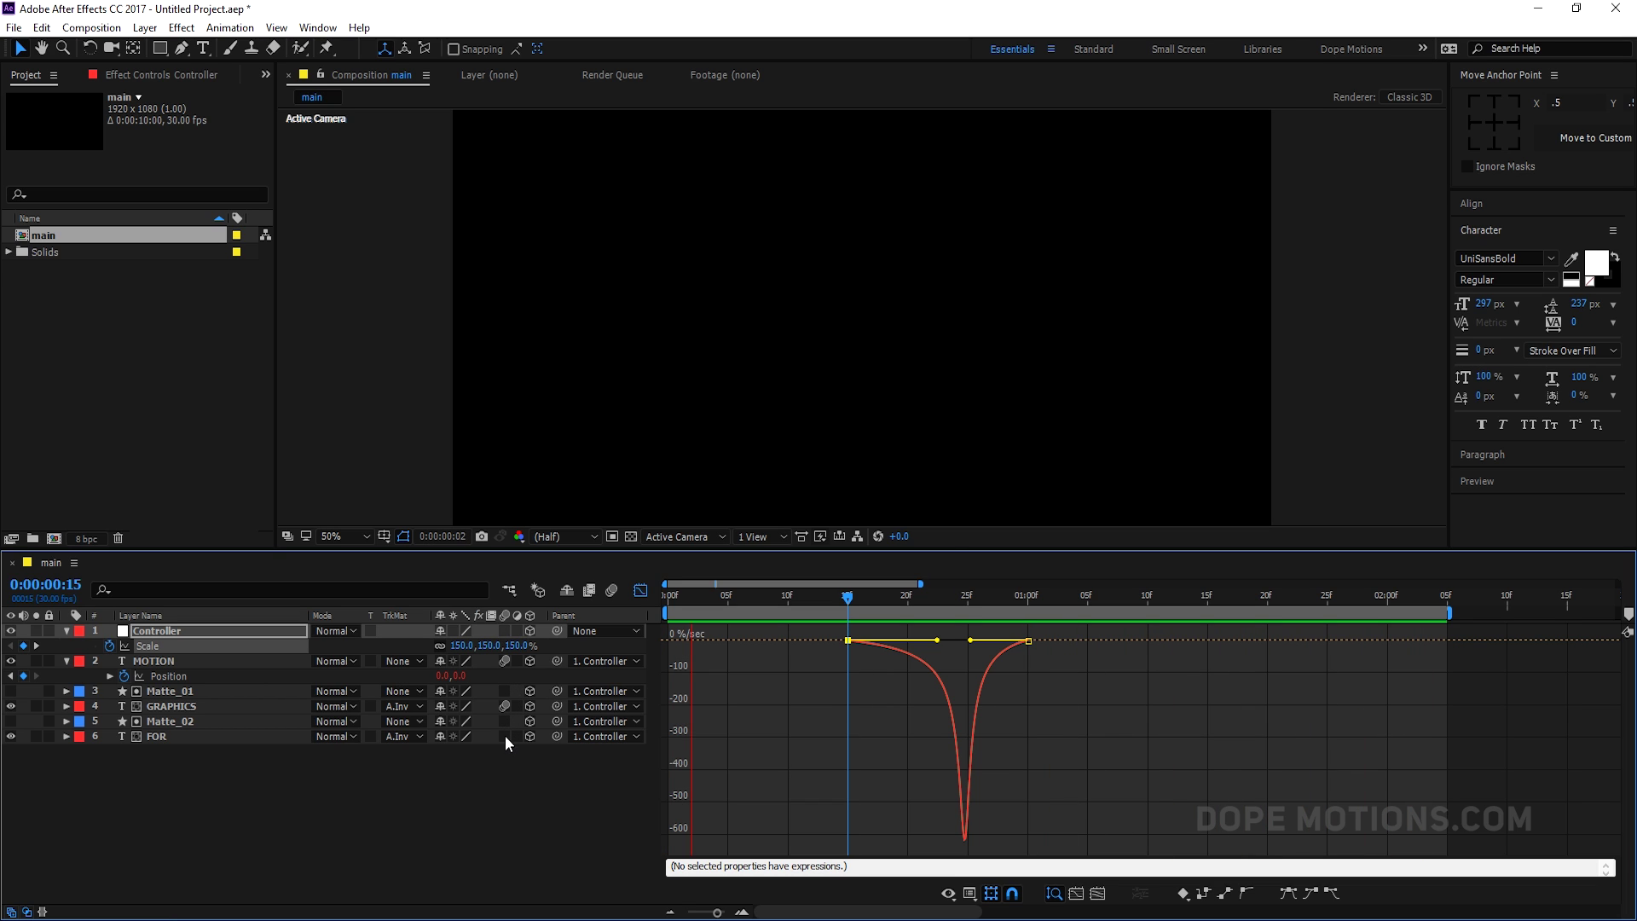
Turn on motion blur for the whole composition, preview the blurred animation, and return from the speed graph to the layer view.
{"action": "left_click", "coordinate": [611, 590]}
{"action": "mouse_move", "coordinate": [928, 671]}
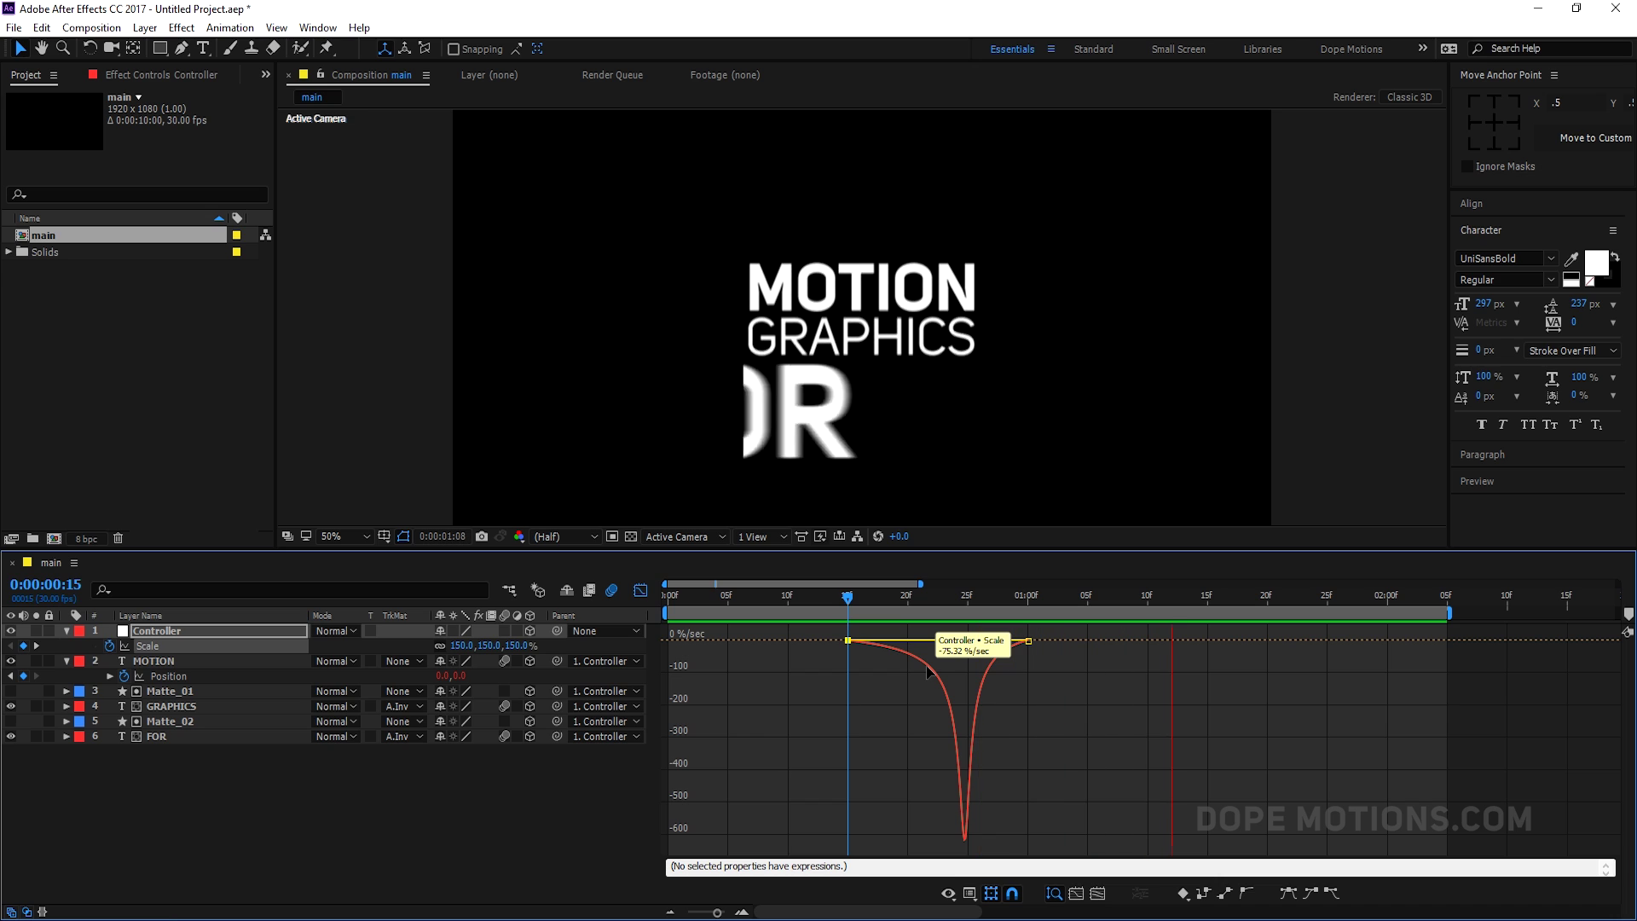
{"action": "left_click", "coordinate": [928, 595]}
{"action": "left_click", "coordinate": [640, 590]}
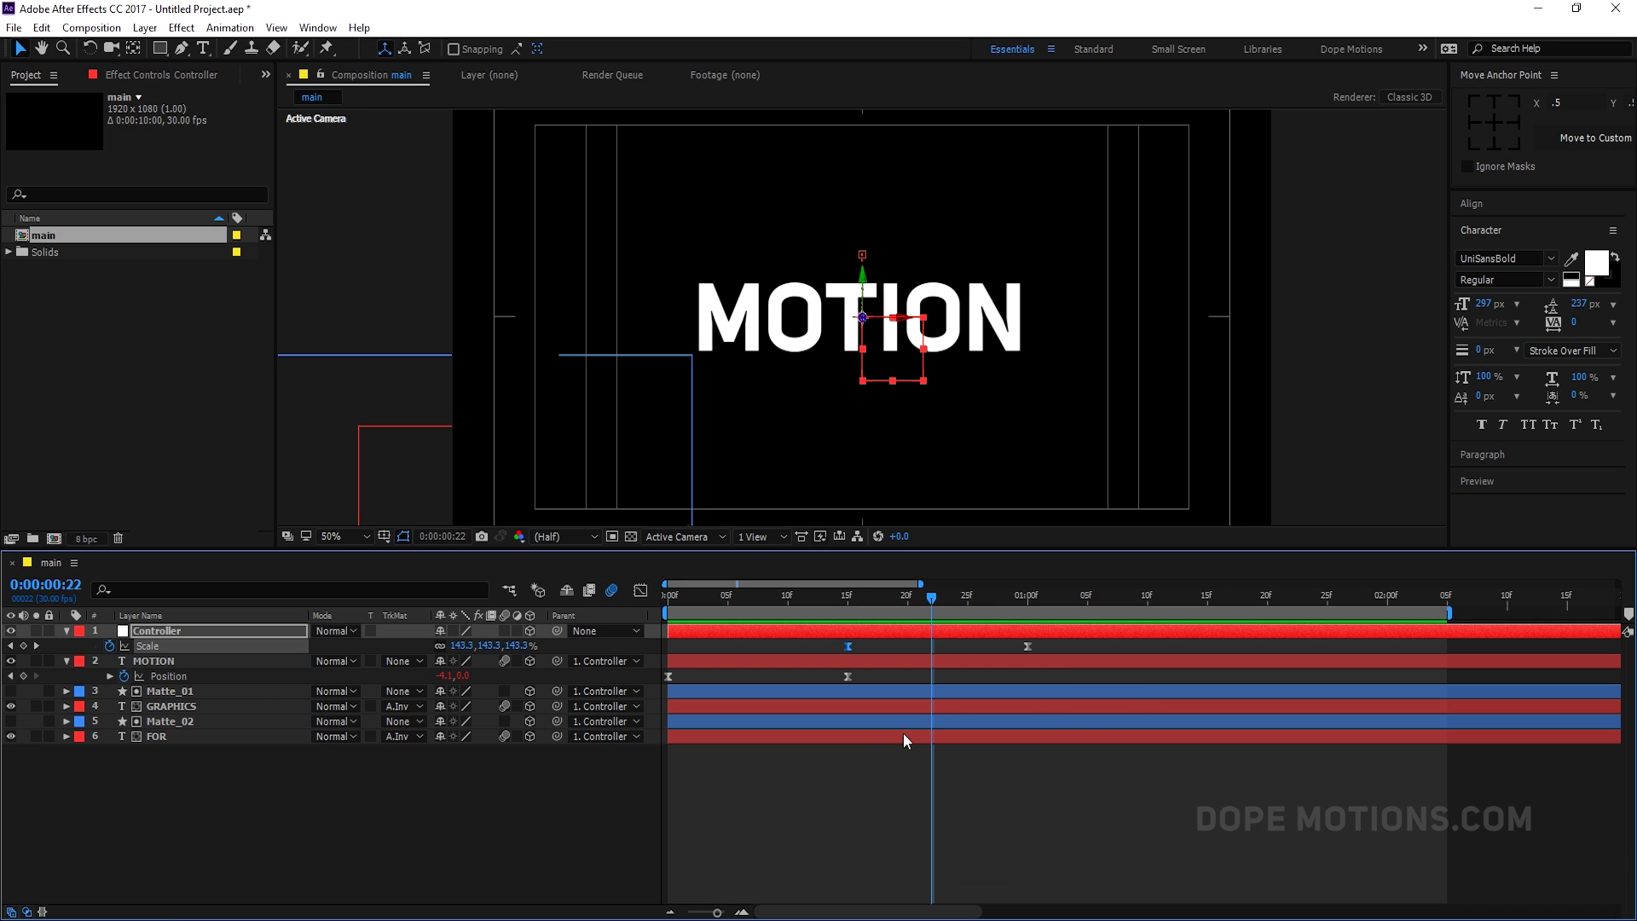
Collapse the Controller and MOTION properties and extend the work area to about 0:00:05:15.
{"action": "key", "text": "semicolon"}
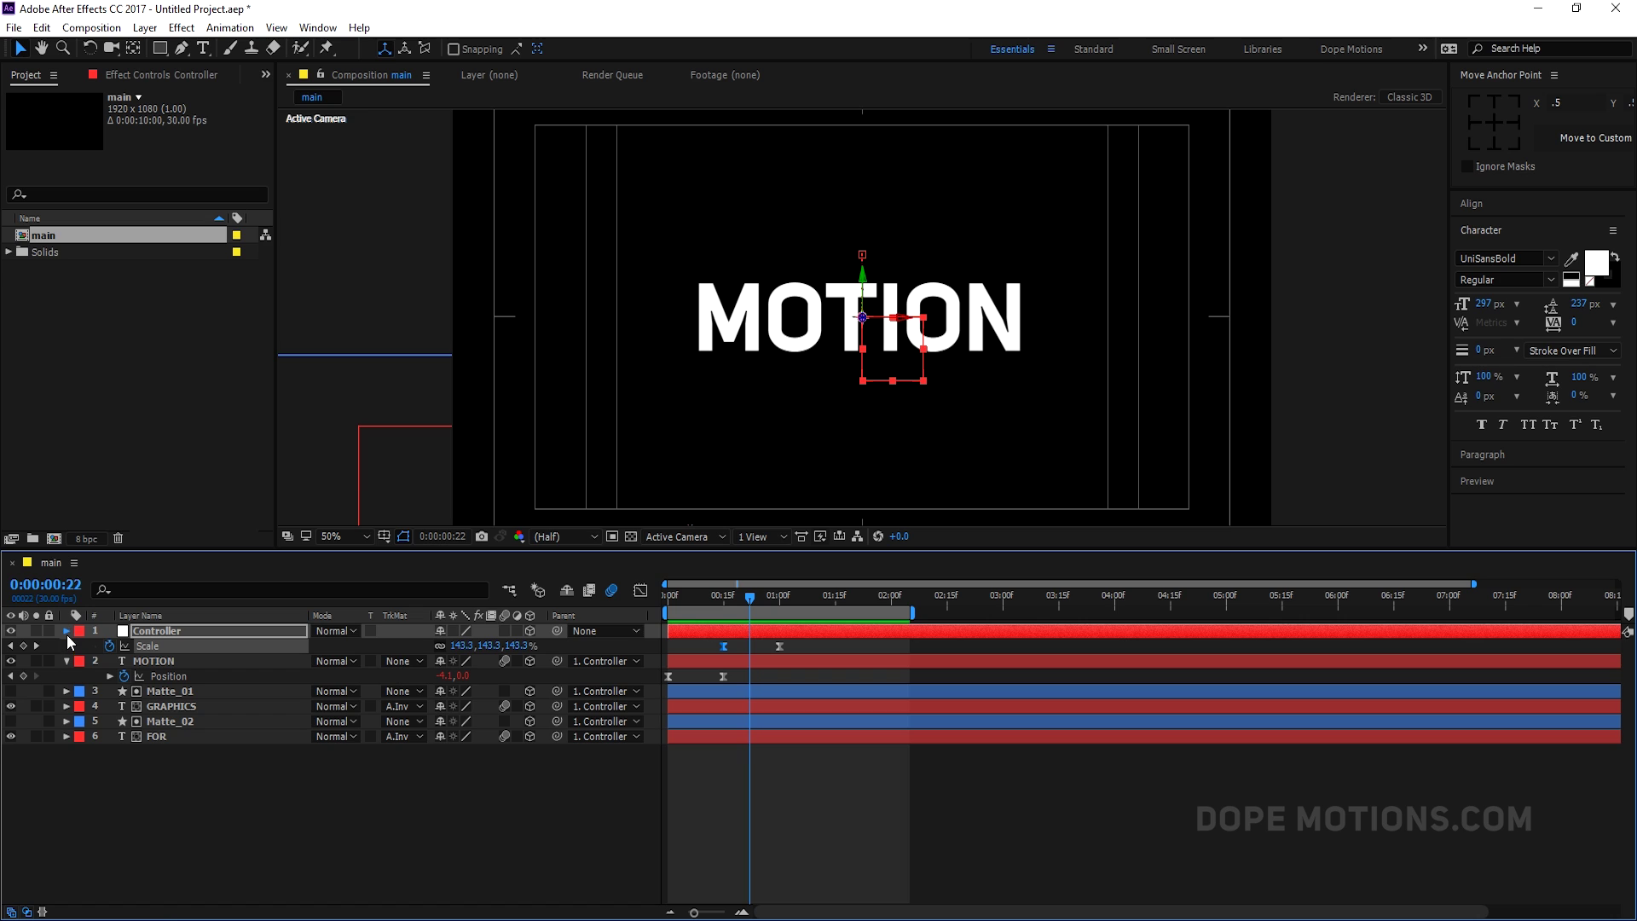
{"action": "left_click", "coordinate": [67, 634]}
{"action": "left_click", "coordinate": [64, 645]}
{"action": "left_click", "coordinate": [113, 794]}
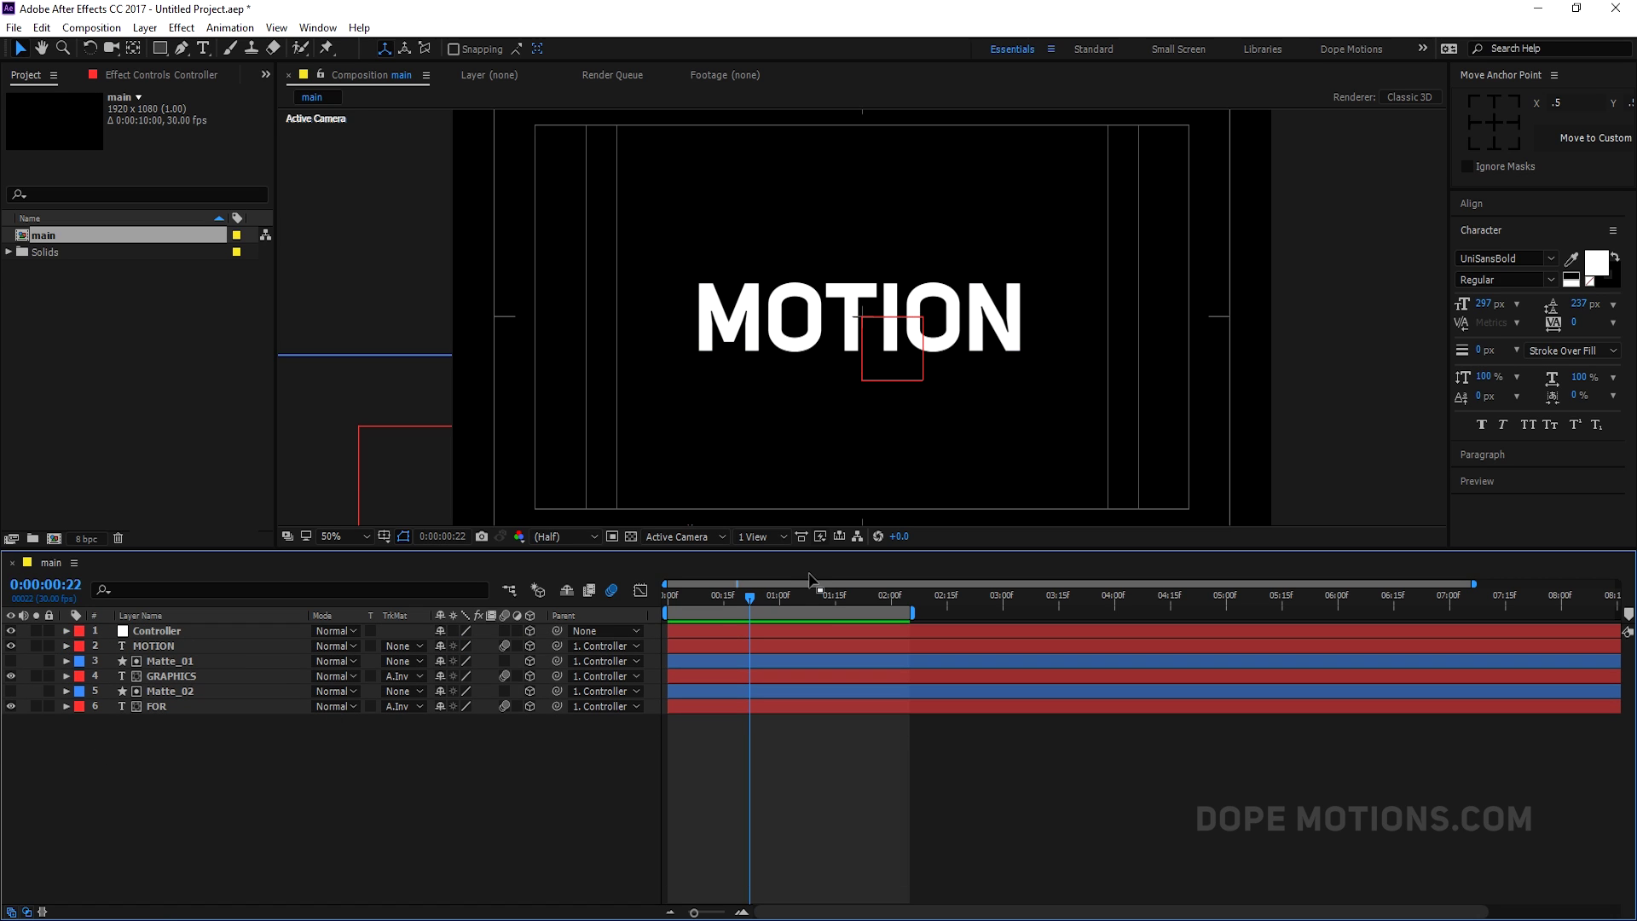
{"action": "left_click_drag", "start_coordinate": [914, 614], "coordinate": [1283, 614]}
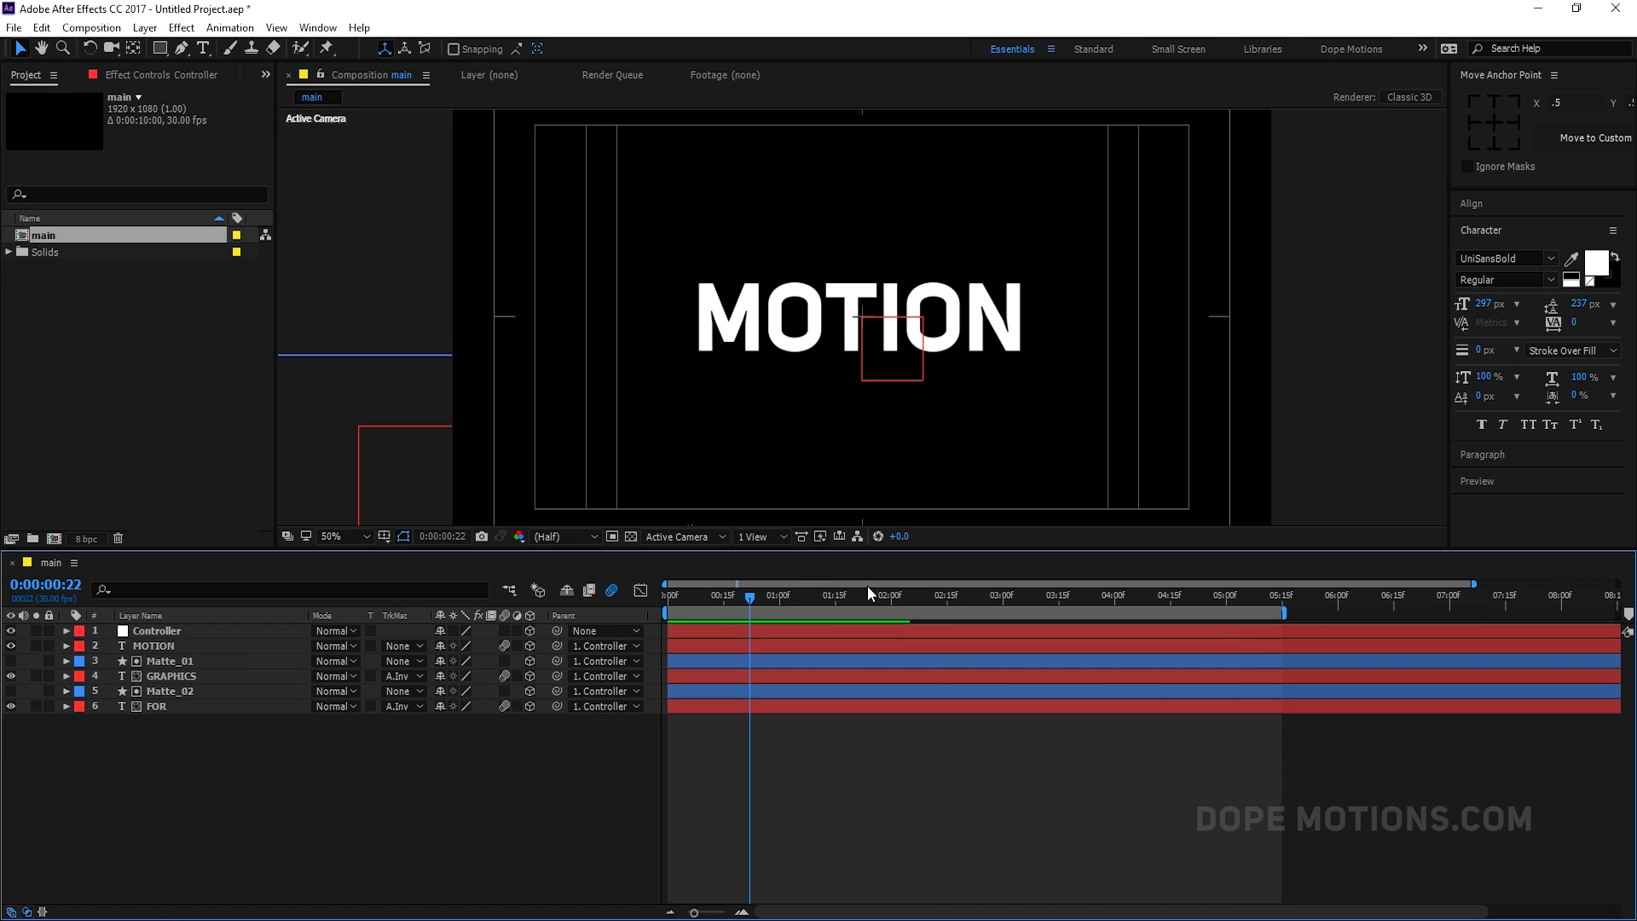
Reveal FOR's Position keyframes and set the current time to its last one at 0:00:01:15.
{"action": "left_click", "coordinate": [155, 713]}
{"action": "key", "text": "p"}
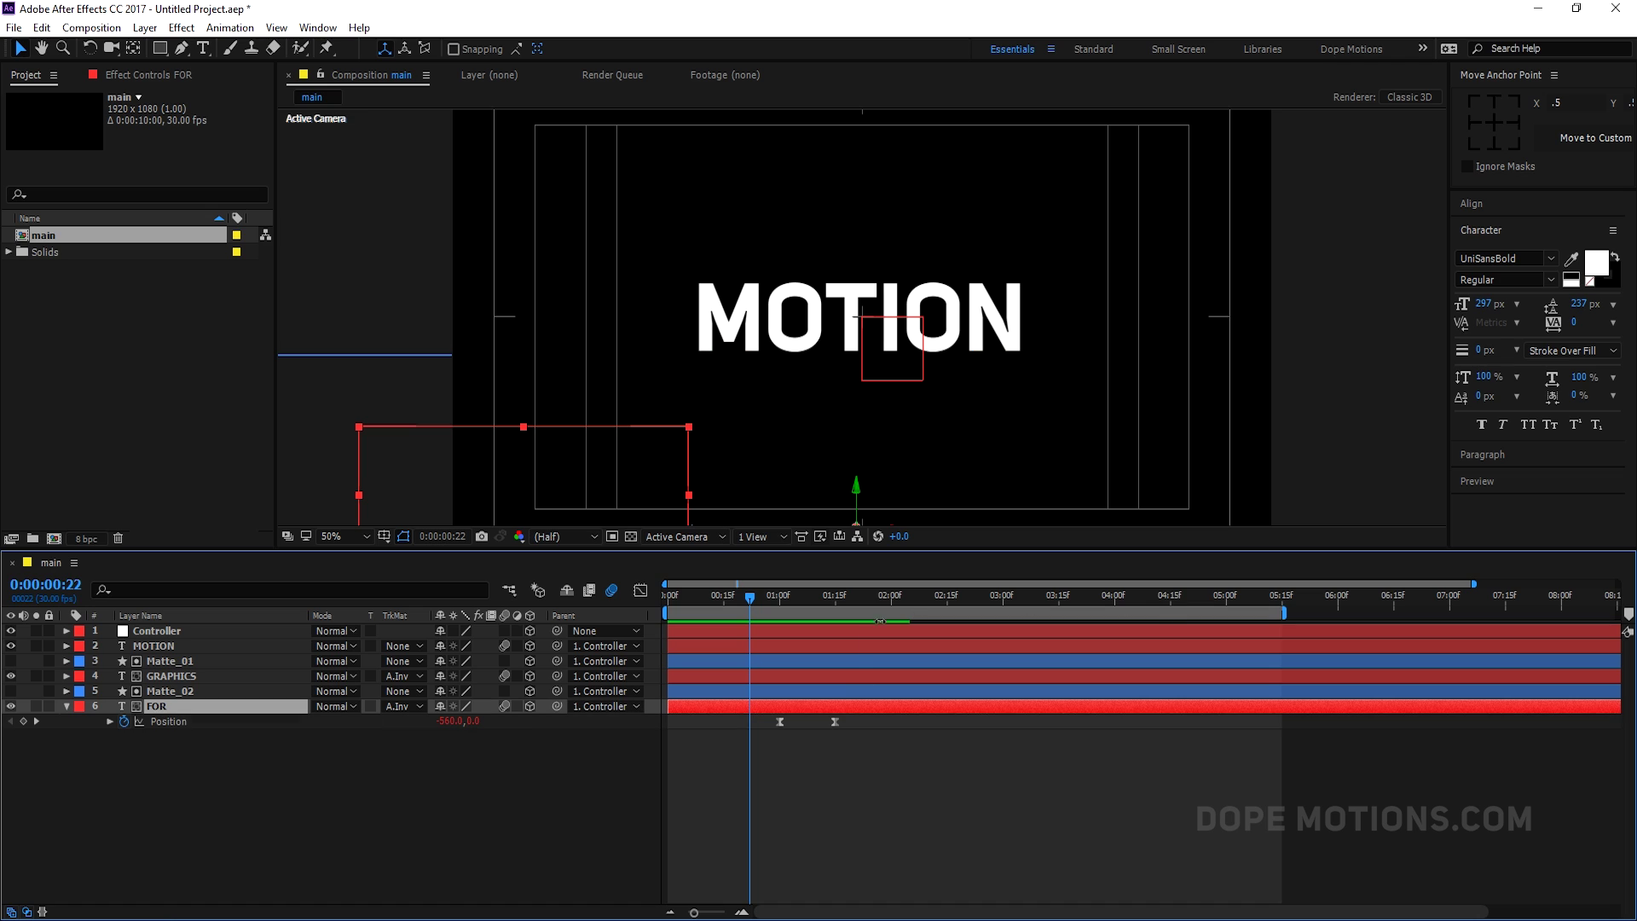
{"action": "scroll", "coordinate": [807, 773], "scroll_direction": "up", "scroll_amount": 2}
{"action": "left_click", "coordinate": [861, 600]}
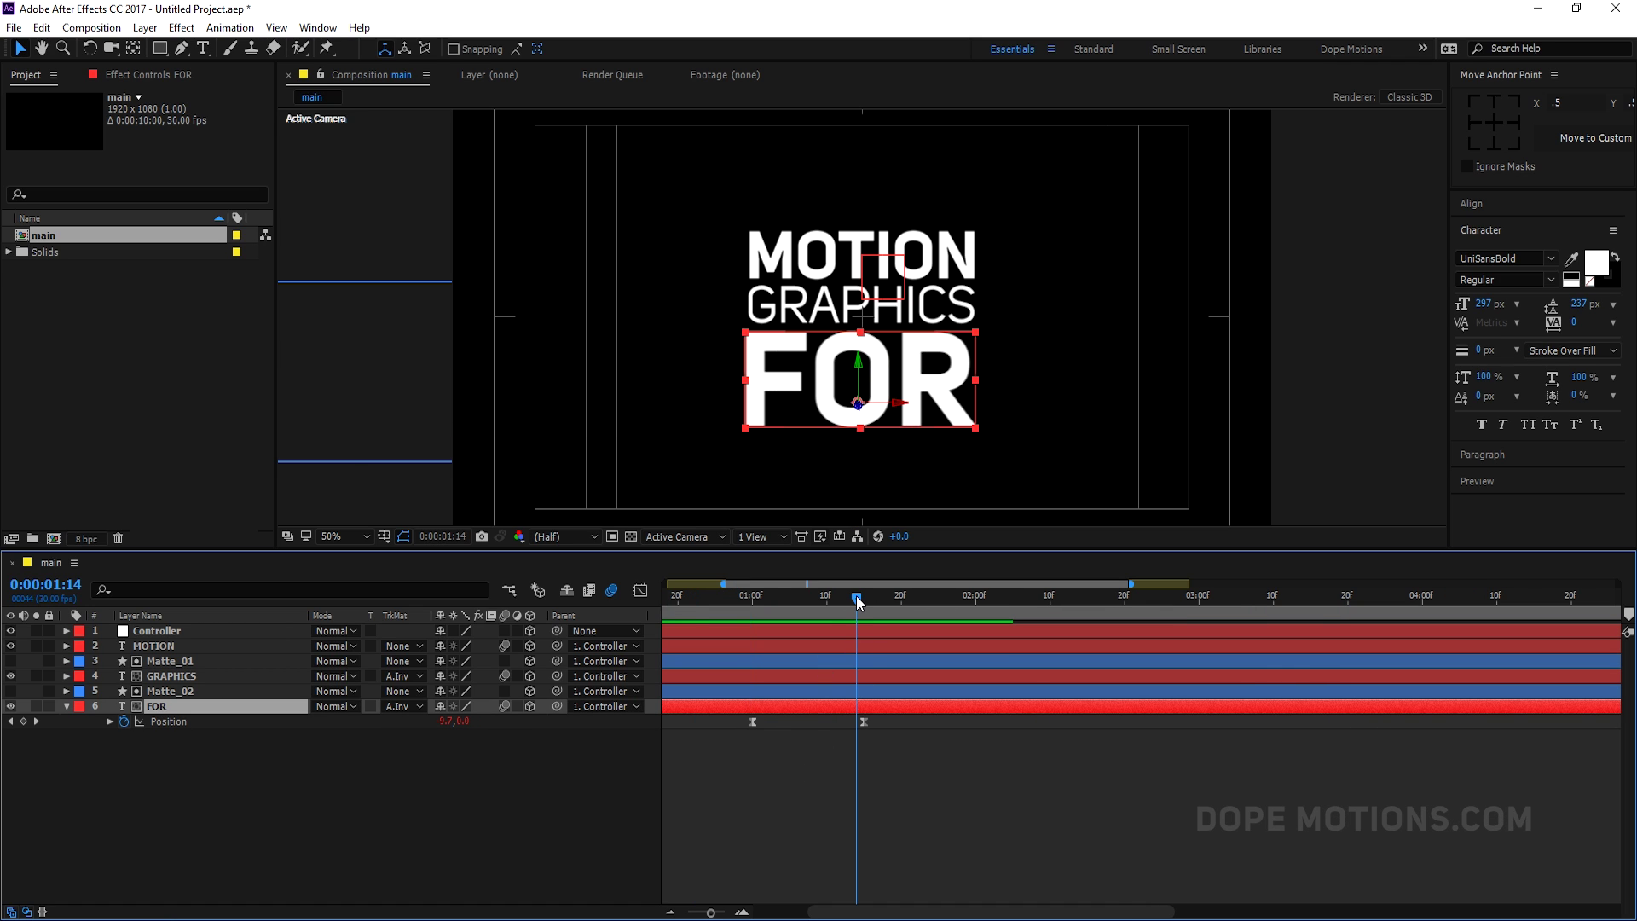
{"action": "left_click", "coordinate": [281, 893]}
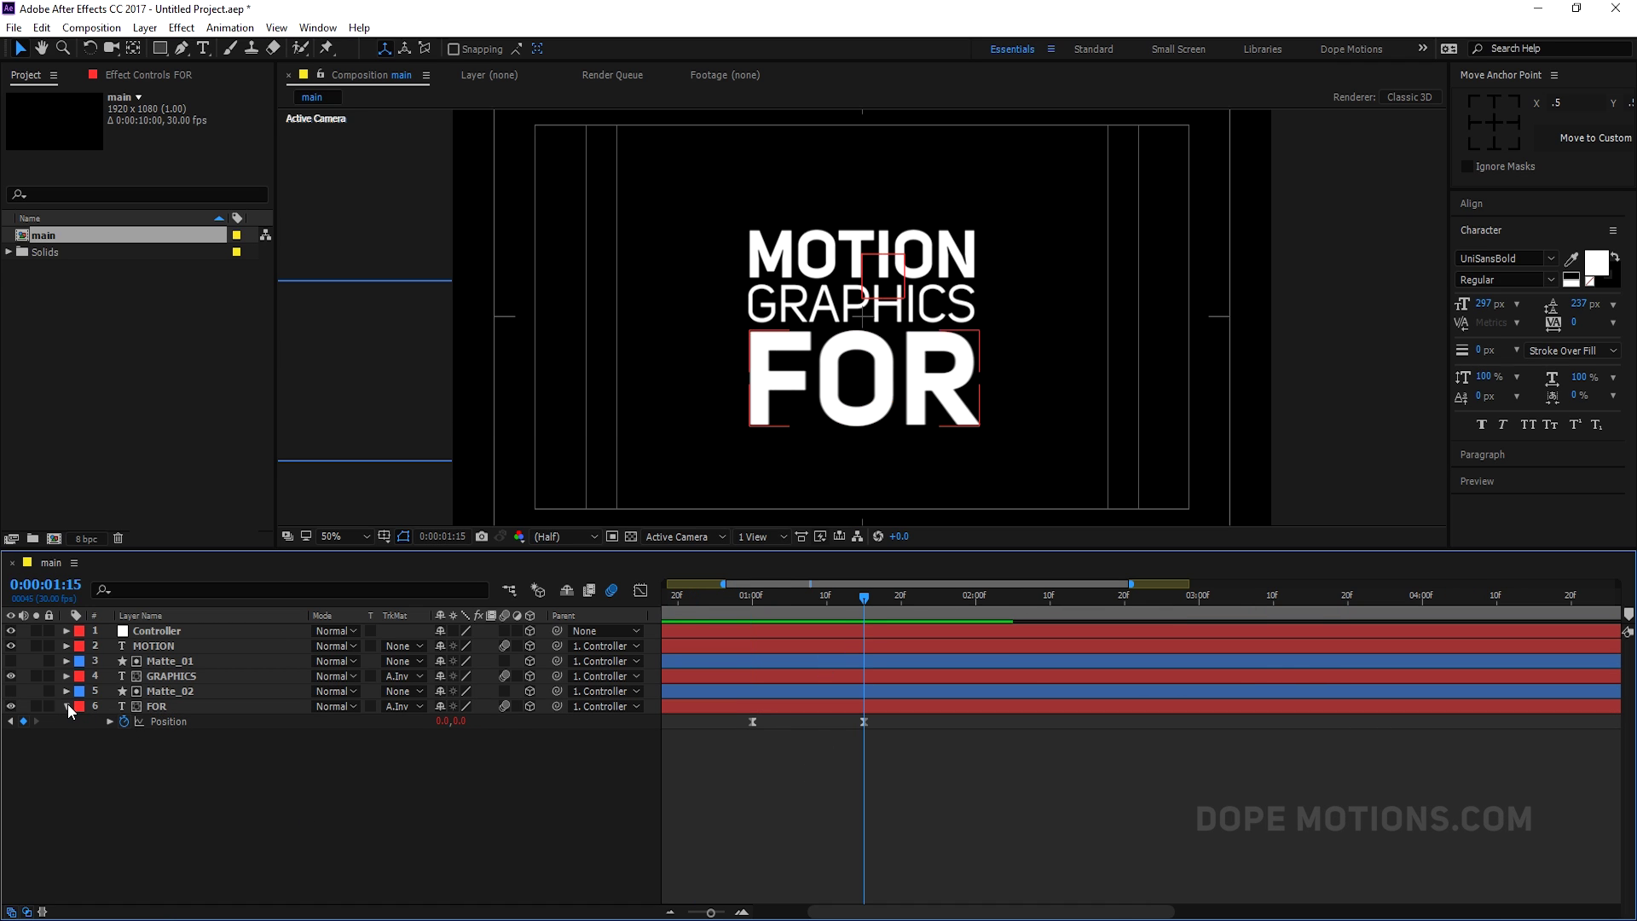
{"action": "left_click", "coordinate": [244, 793]}
{"action": "left_click", "coordinate": [205, 49]}
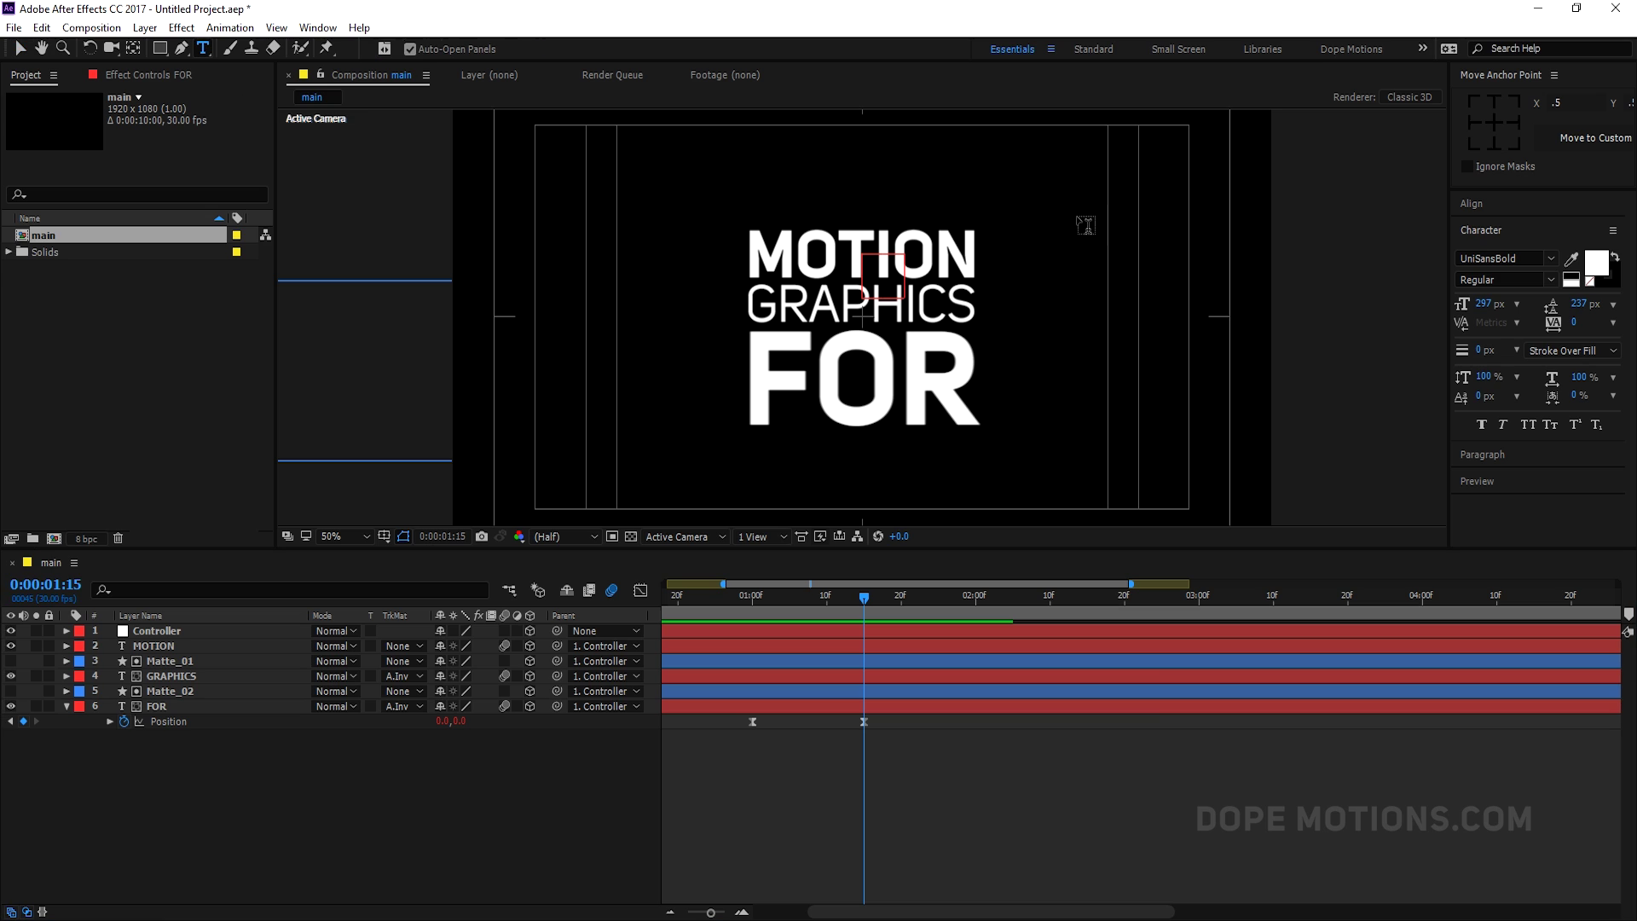
{"action": "left_click", "coordinate": [22, 50]}
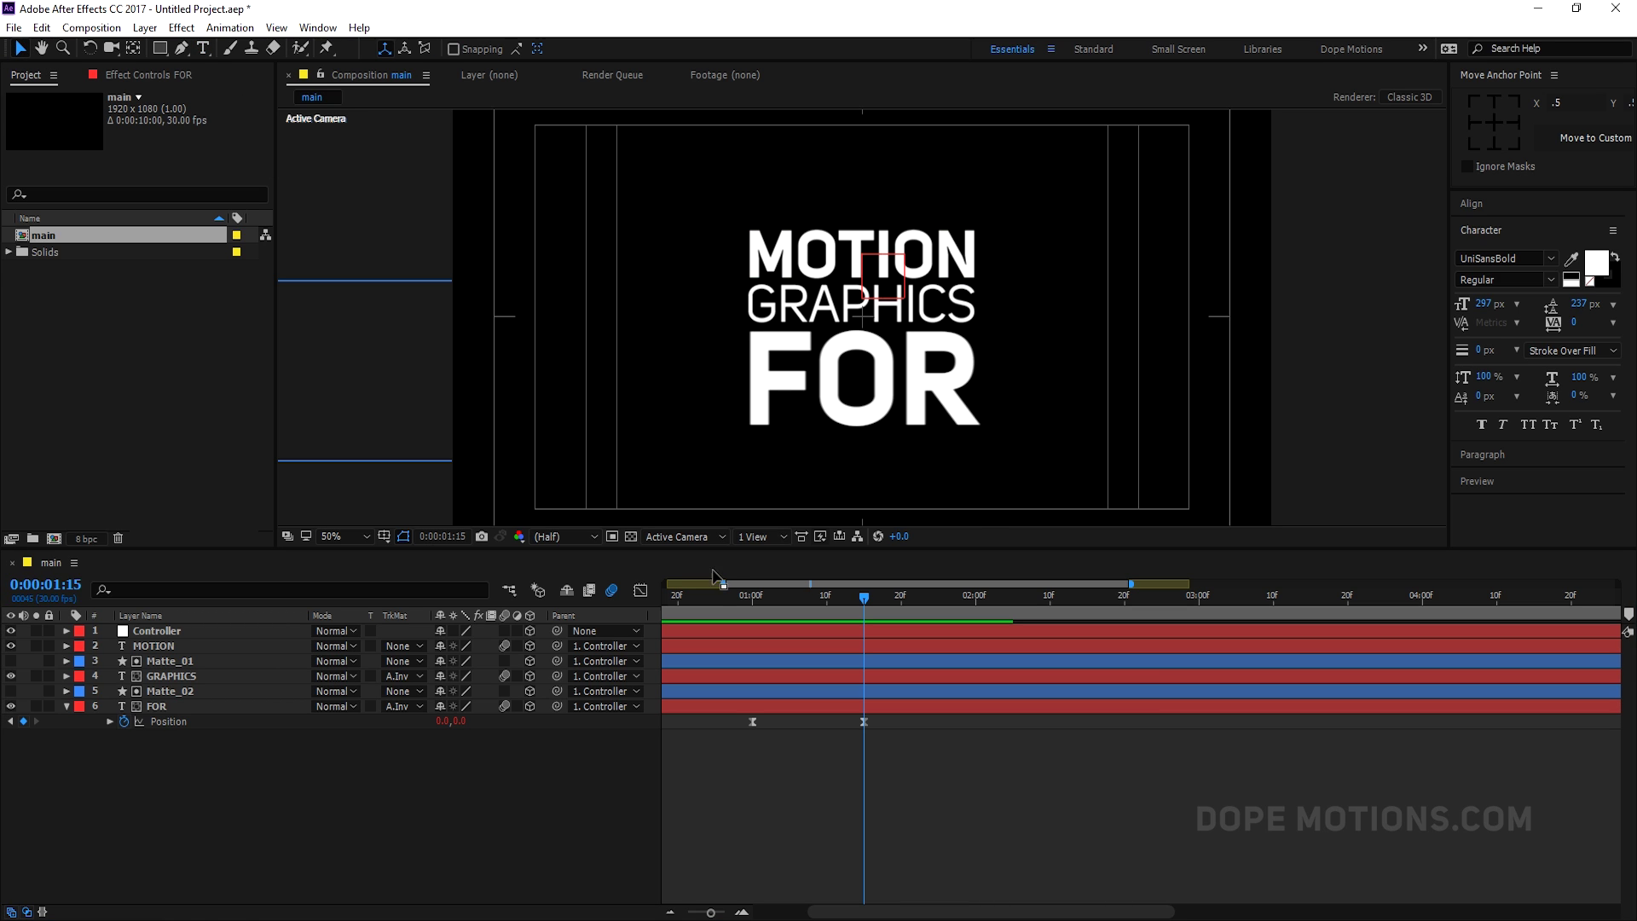
Duplicate the FOR layer, place the copy below the original, and set the copy's track matte to None.
{"action": "left_click", "coordinate": [180, 708]}
{"action": "key", "text": "ctrl+d"}
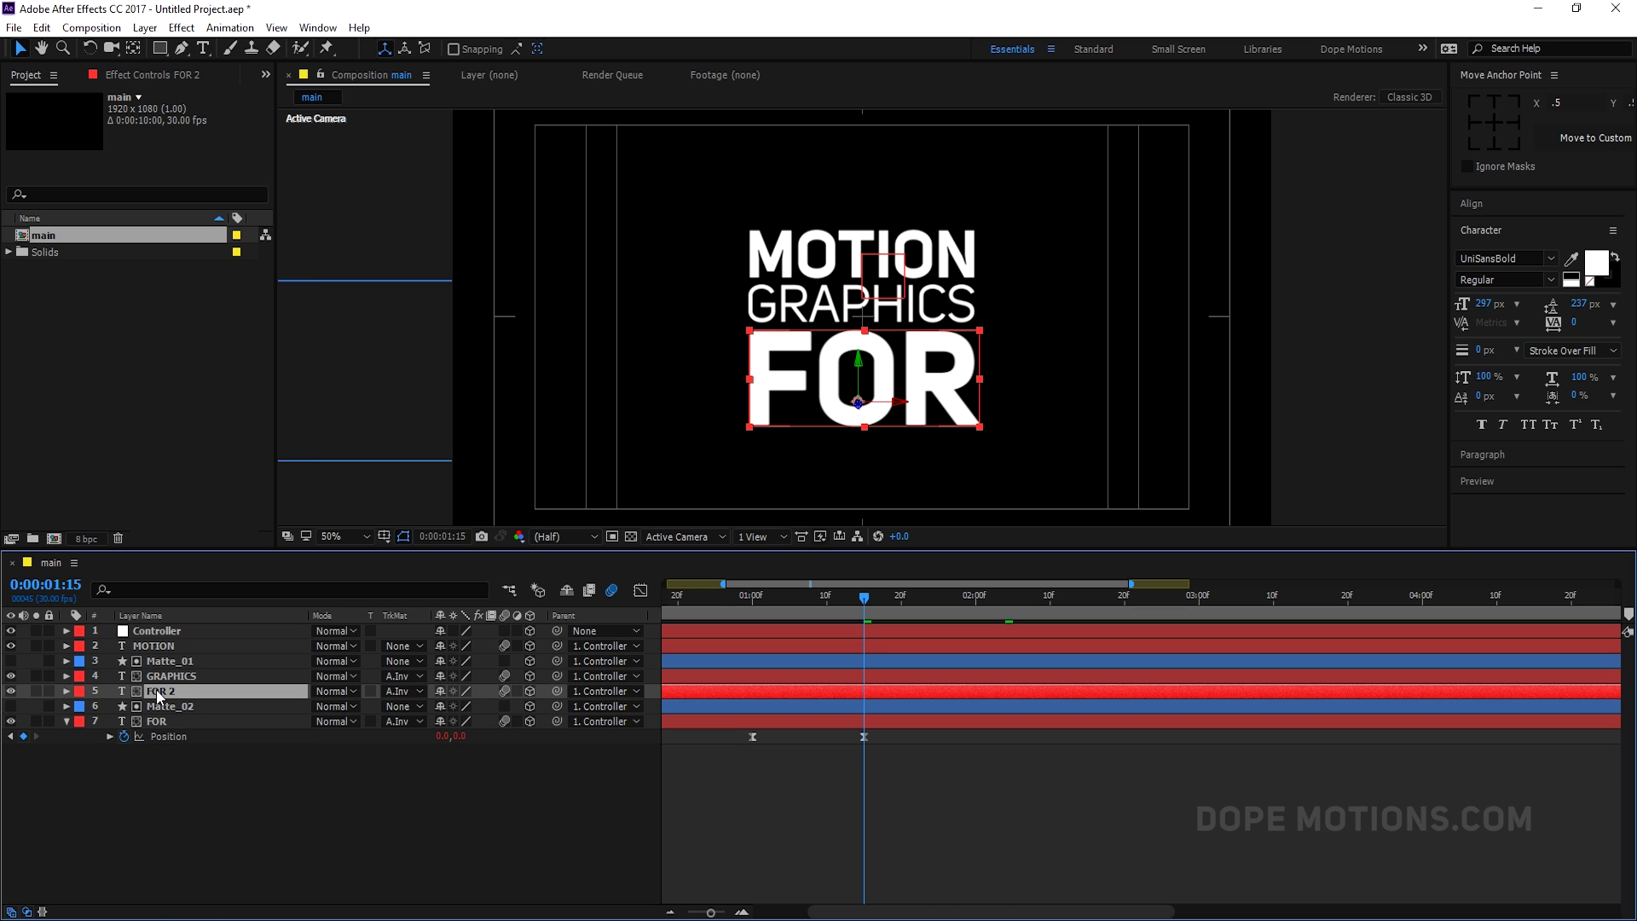
{"action": "key", "text": "ctrl+bracketleft"}
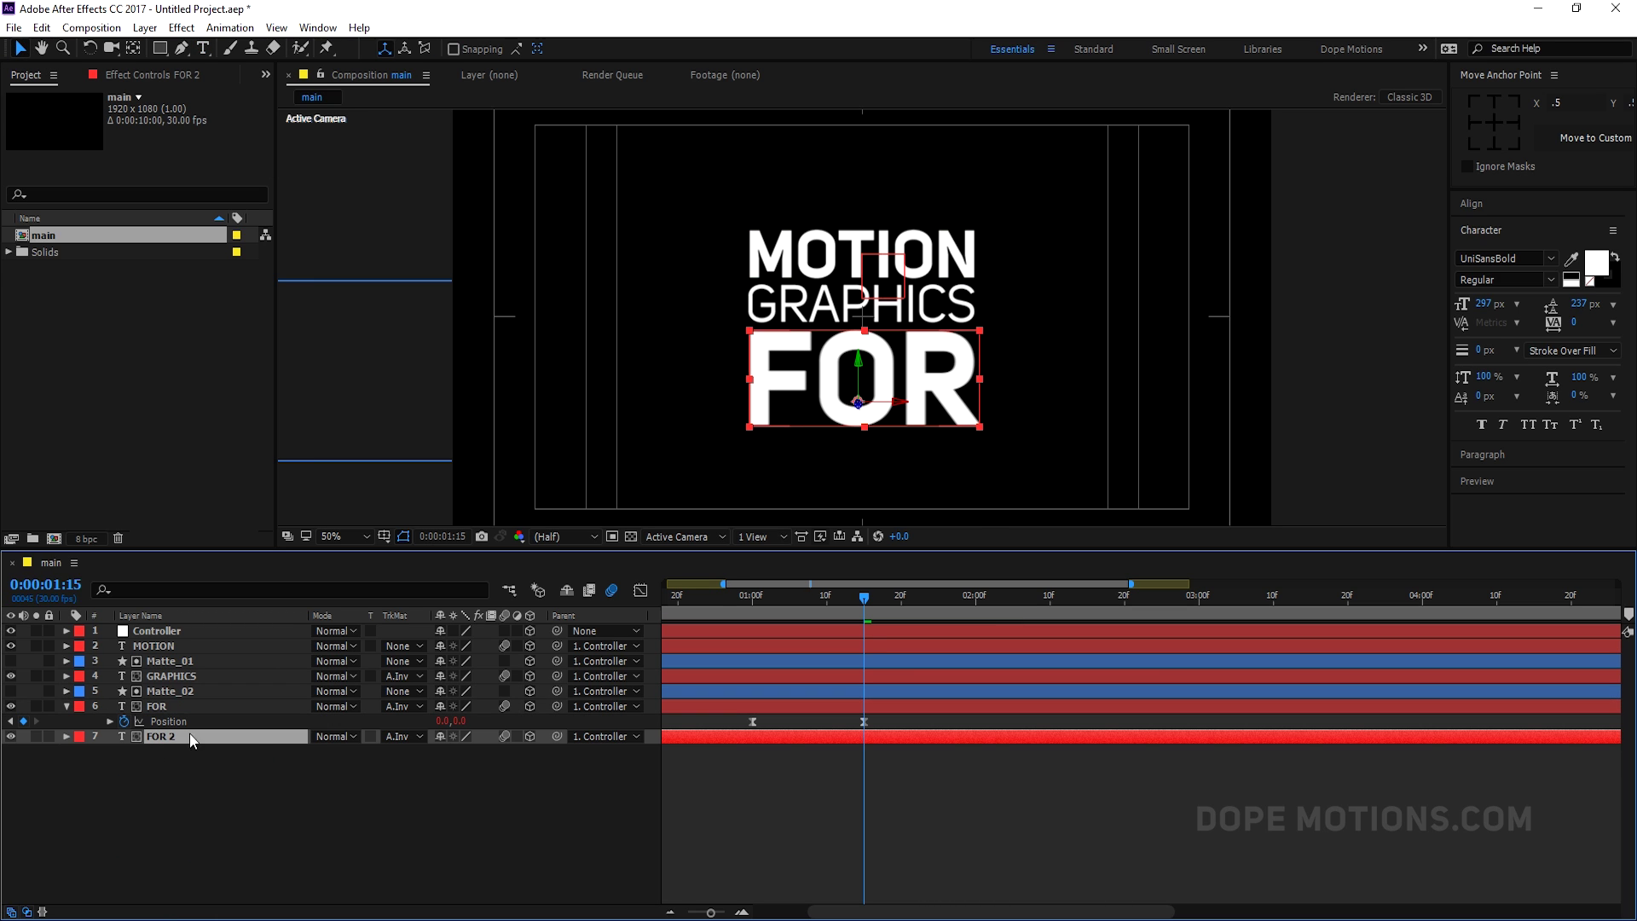
{"action": "left_click", "coordinate": [412, 735]}
{"action": "left_click", "coordinate": [417, 745]}
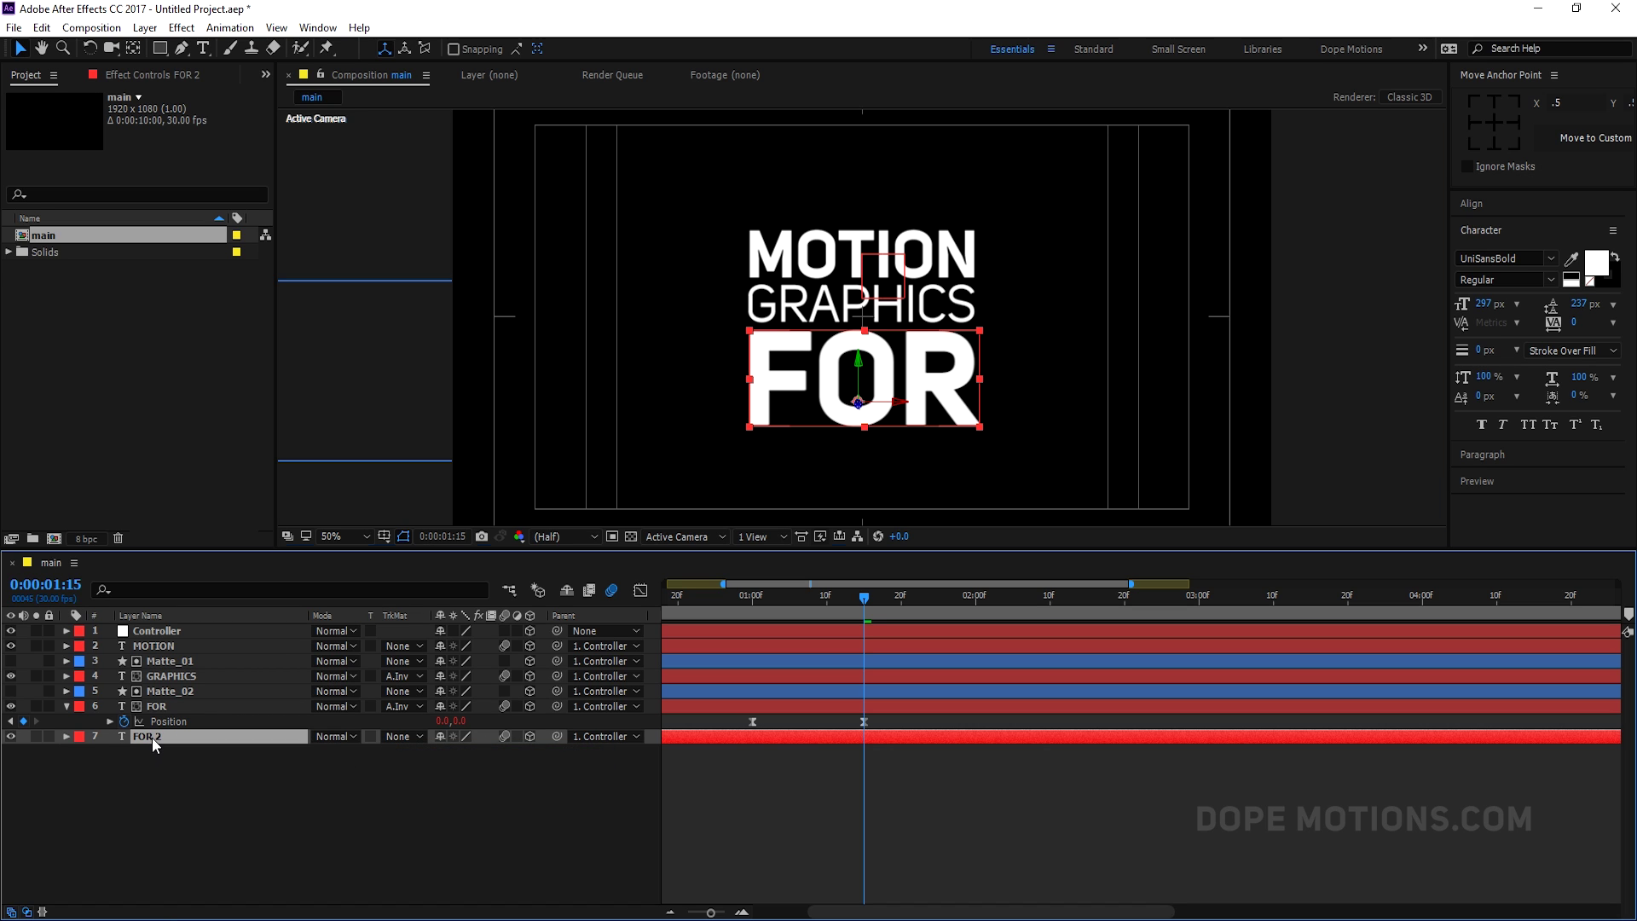
Replace the copied layer's text with AFTER and EFFECTS on two lines.
{"action": "double_click", "coordinate": [154, 742]}
{"action": "type", "text": "AFTER"}
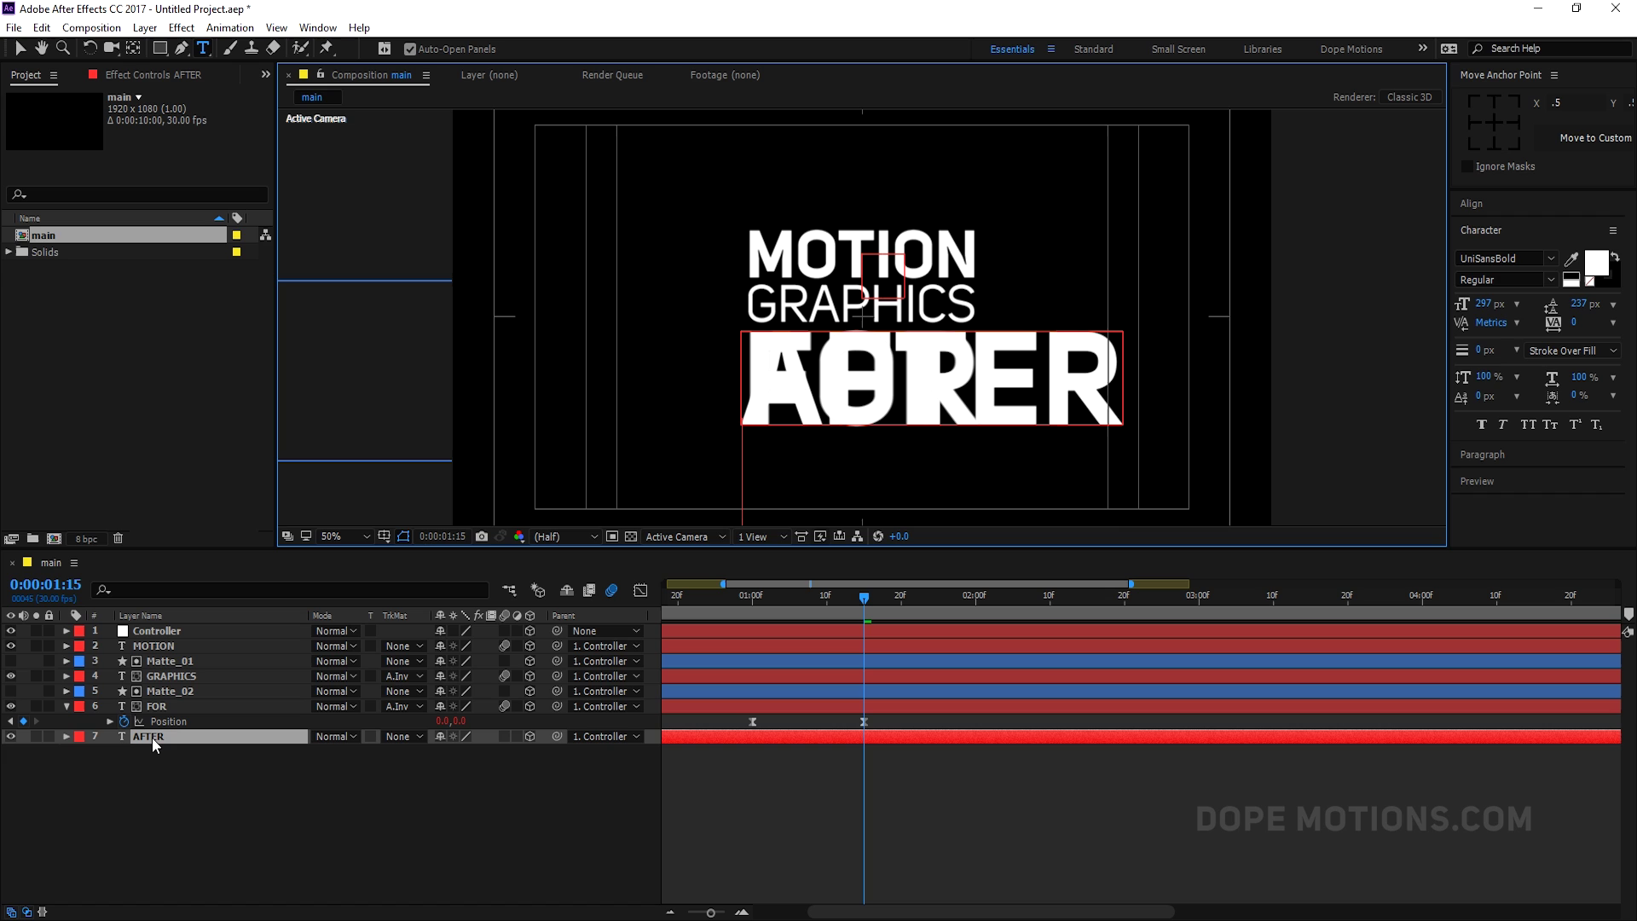
{"action": "key", "text": "Return"}
{"action": "type", "text": "EFFECTS"}
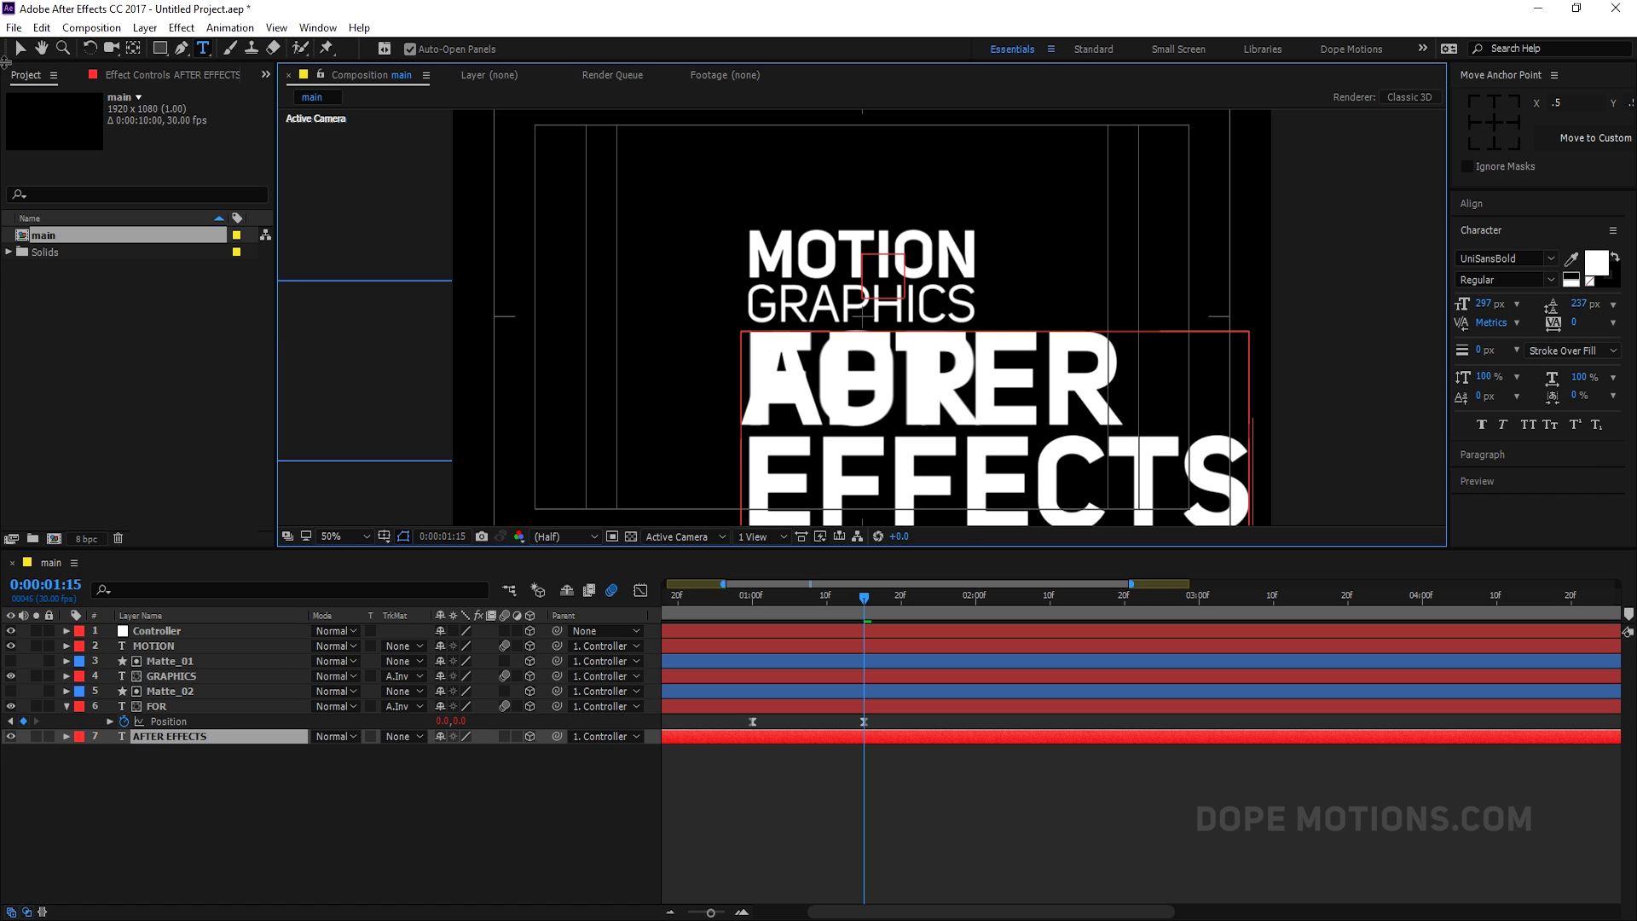
{"action": "left_click", "coordinate": [20, 48]}
At 0:00:01:20, place the AFTER EFFECTS text directly to the right of the existing words, level with MOTION.
{"action": "left_click_drag", "start_coordinate": [898, 407], "coordinate": [1144, 407]}
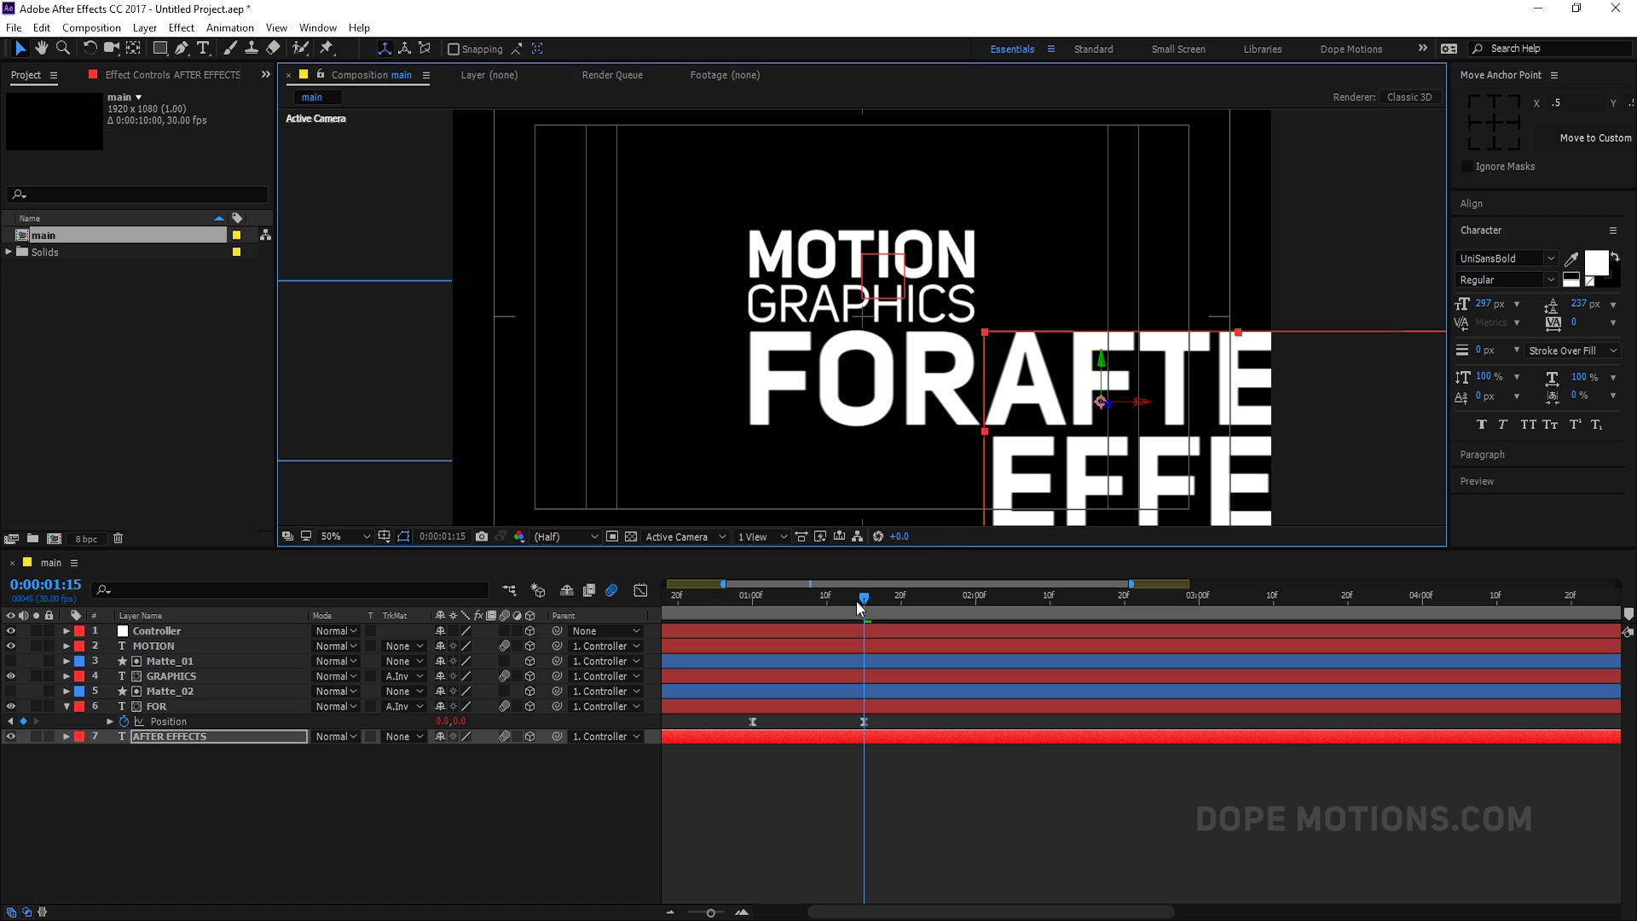
{"action": "left_click_drag", "start_coordinate": [859, 607], "coordinate": [901, 607]}
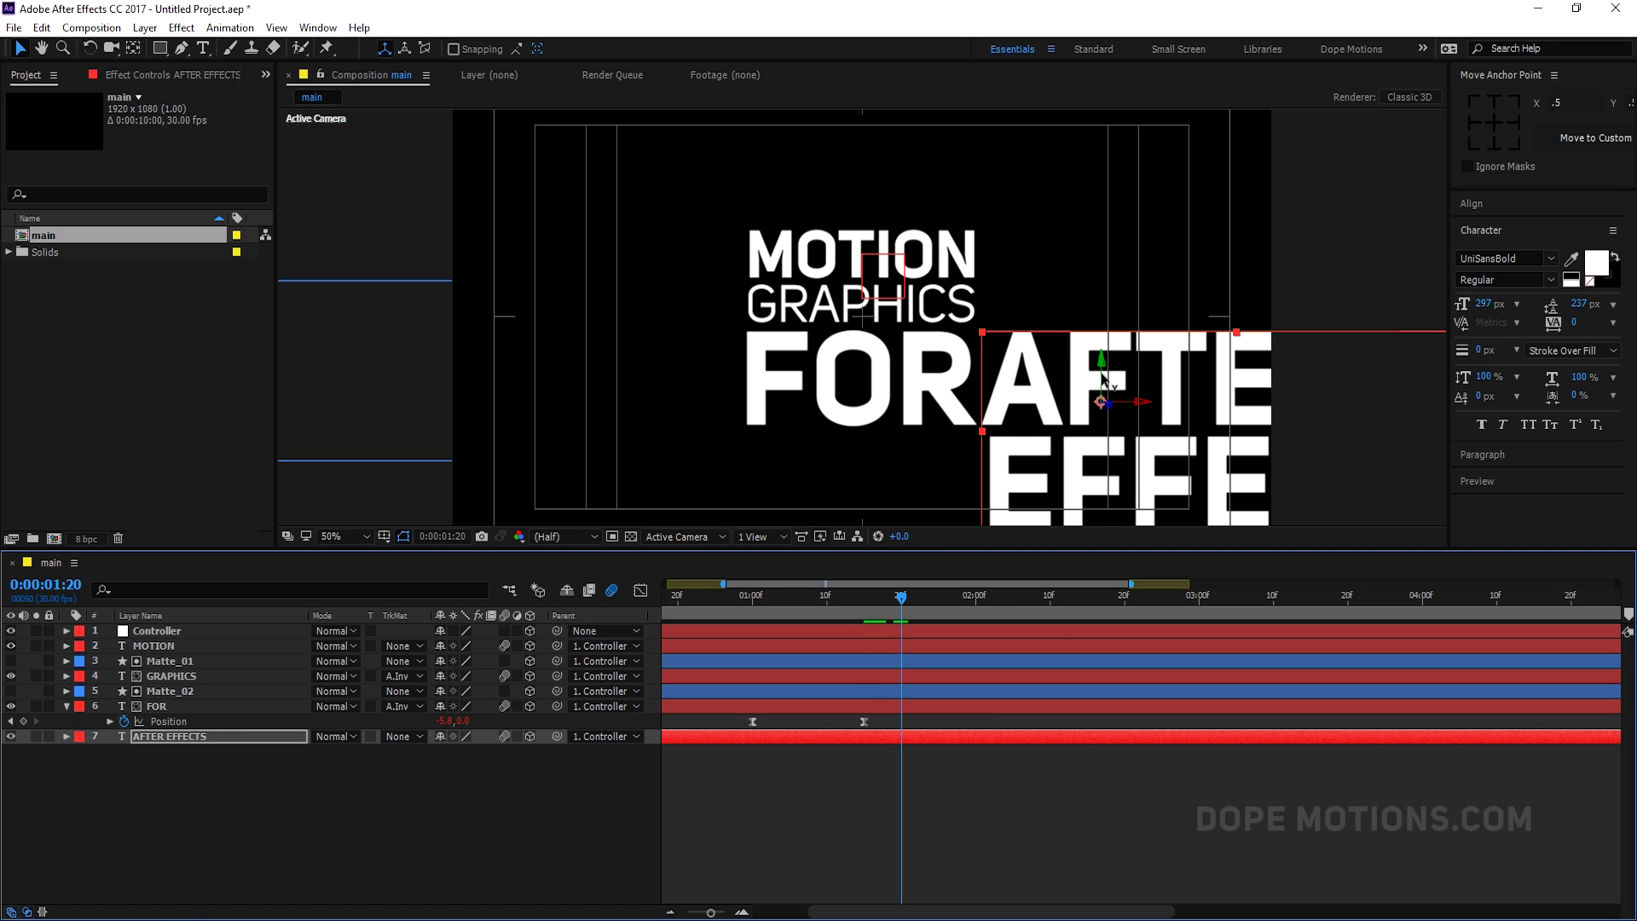
{"action": "left_click_drag", "start_coordinate": [1102, 376], "coordinate": [1096, 270]}
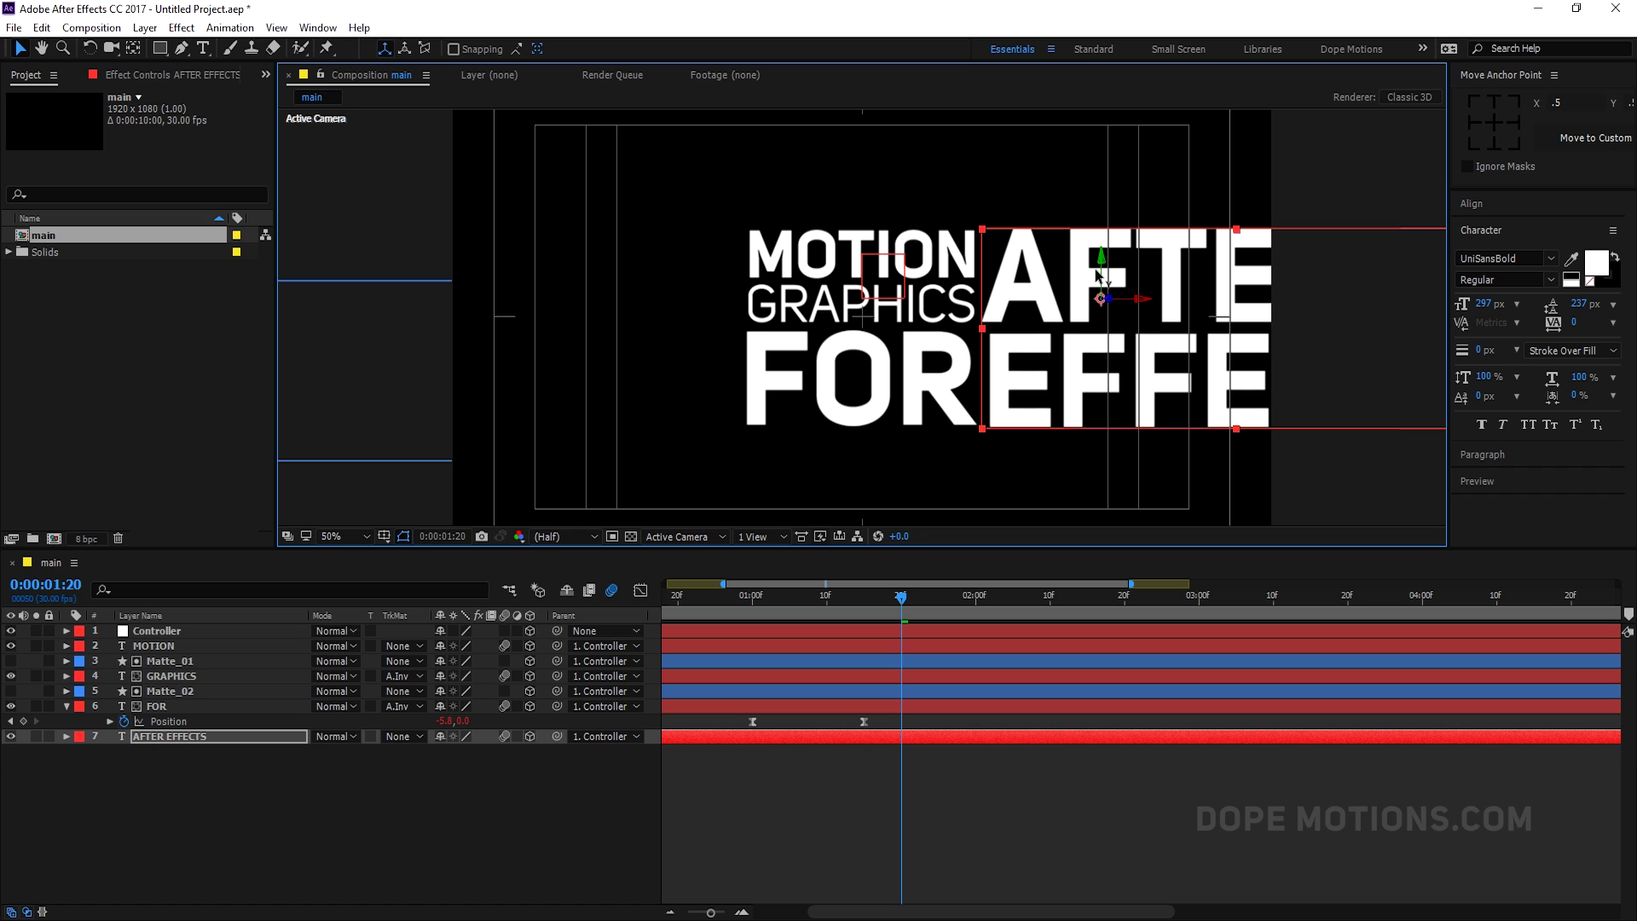
Set the AFTER EFFECTS text to 257 px with 251 px leading, and align its upper edge with MOTION.
{"action": "left_click_drag", "start_coordinate": [1496, 313], "coordinate": [1448, 305]}
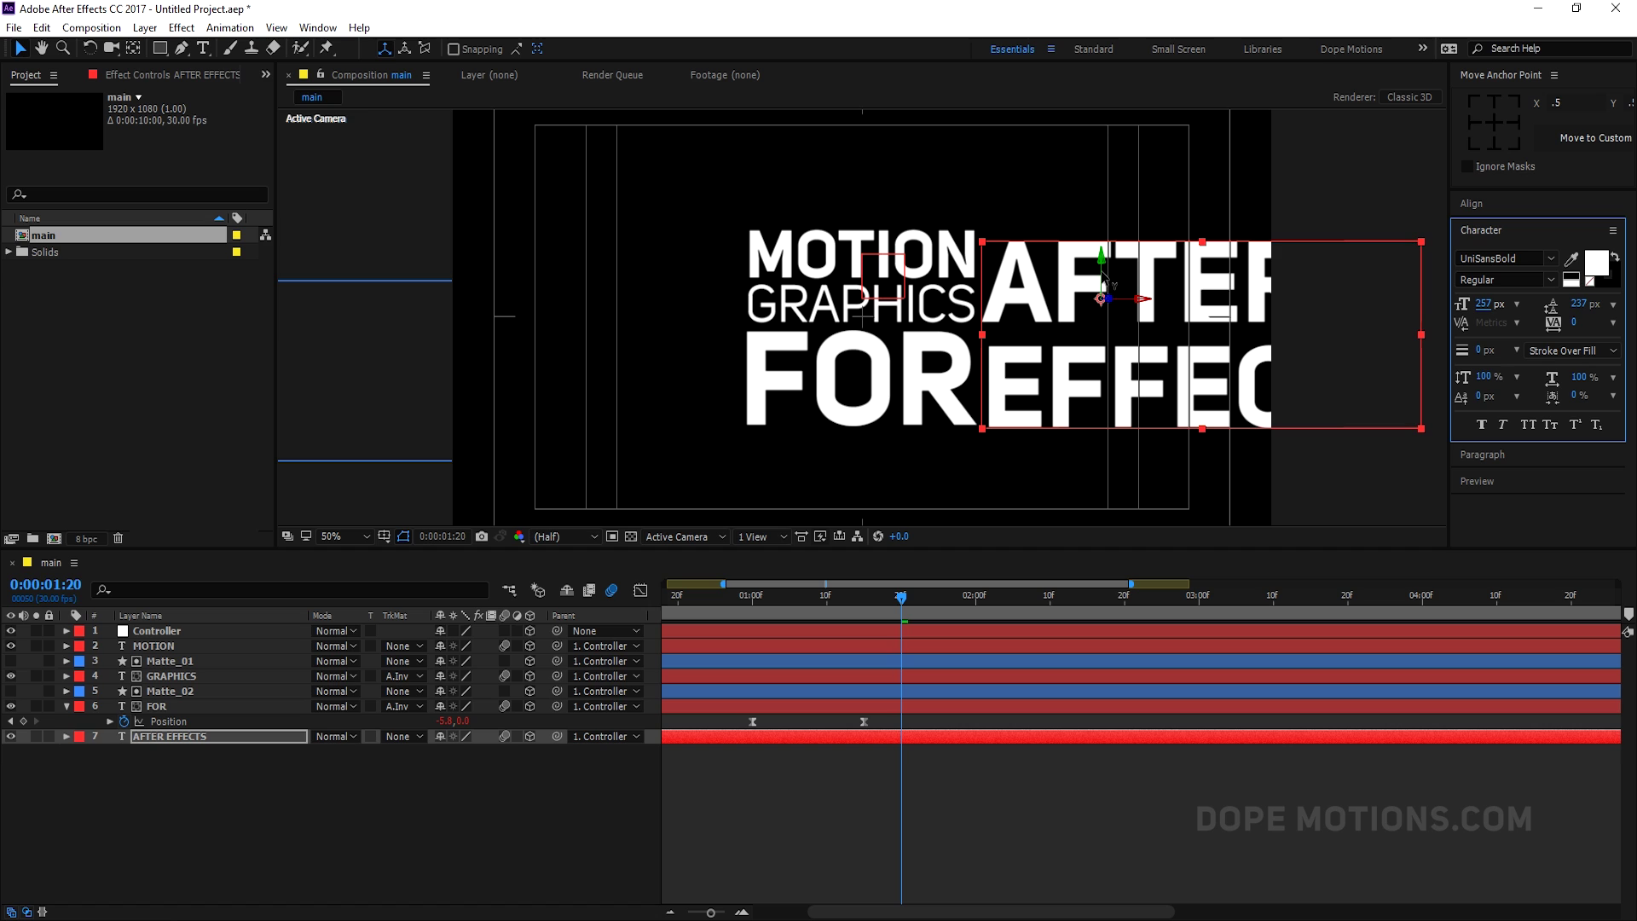
{"action": "left_click_drag", "start_coordinate": [1104, 282], "coordinate": [1103, 271]}
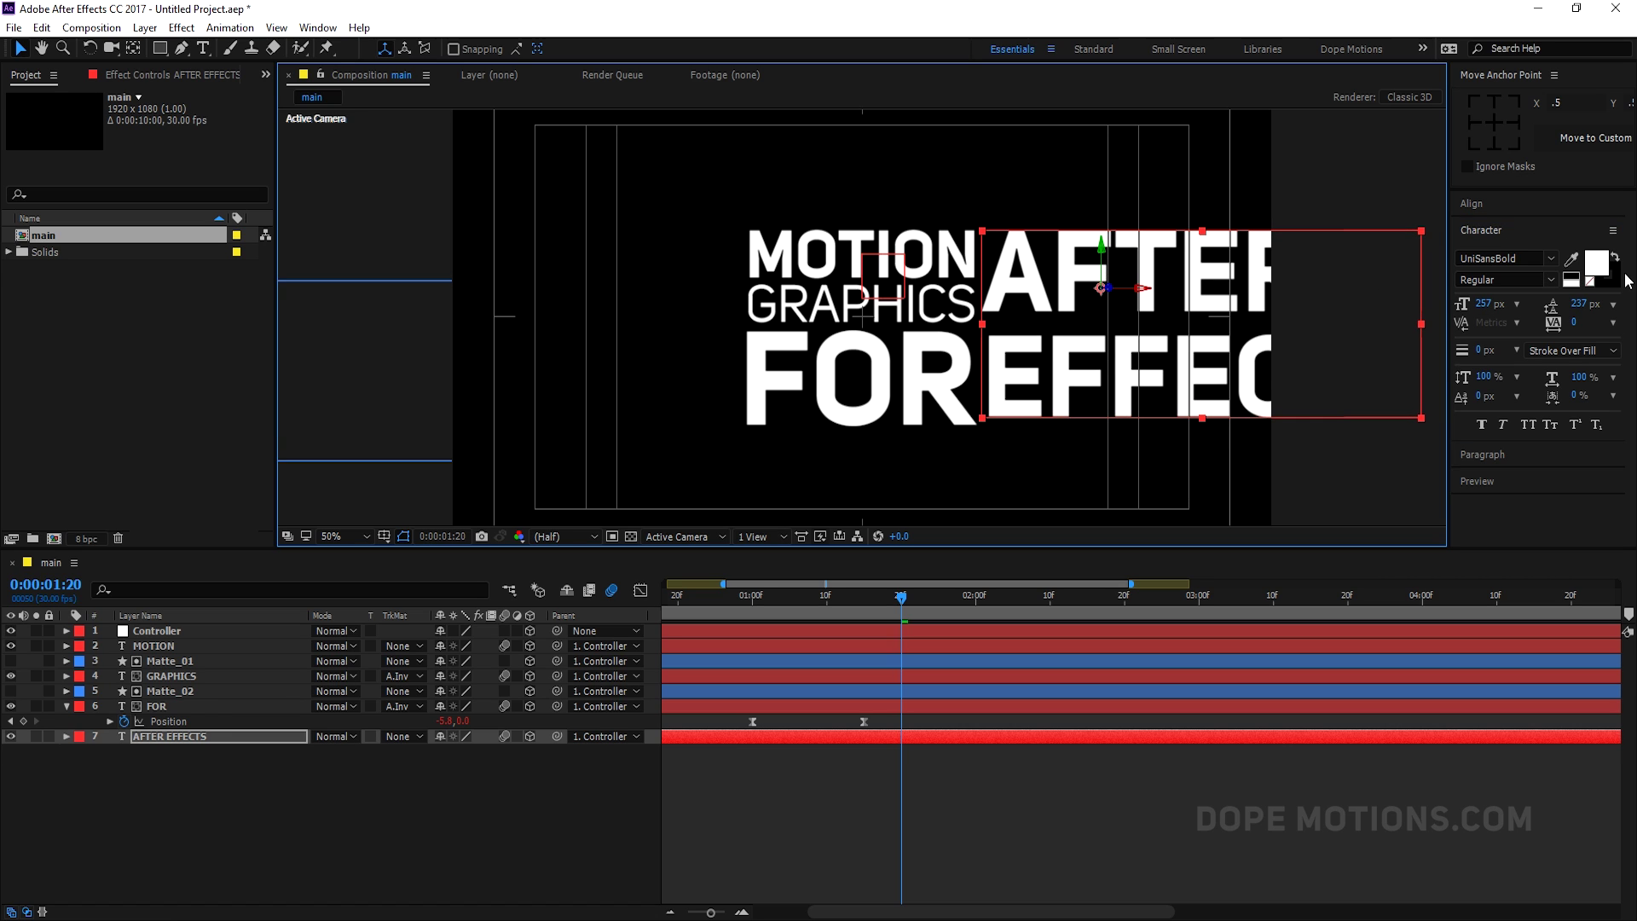
{"action": "left_click_drag", "start_coordinate": [1579, 305], "coordinate": [1590, 300]}
{"action": "left_click", "coordinate": [1060, 862]}
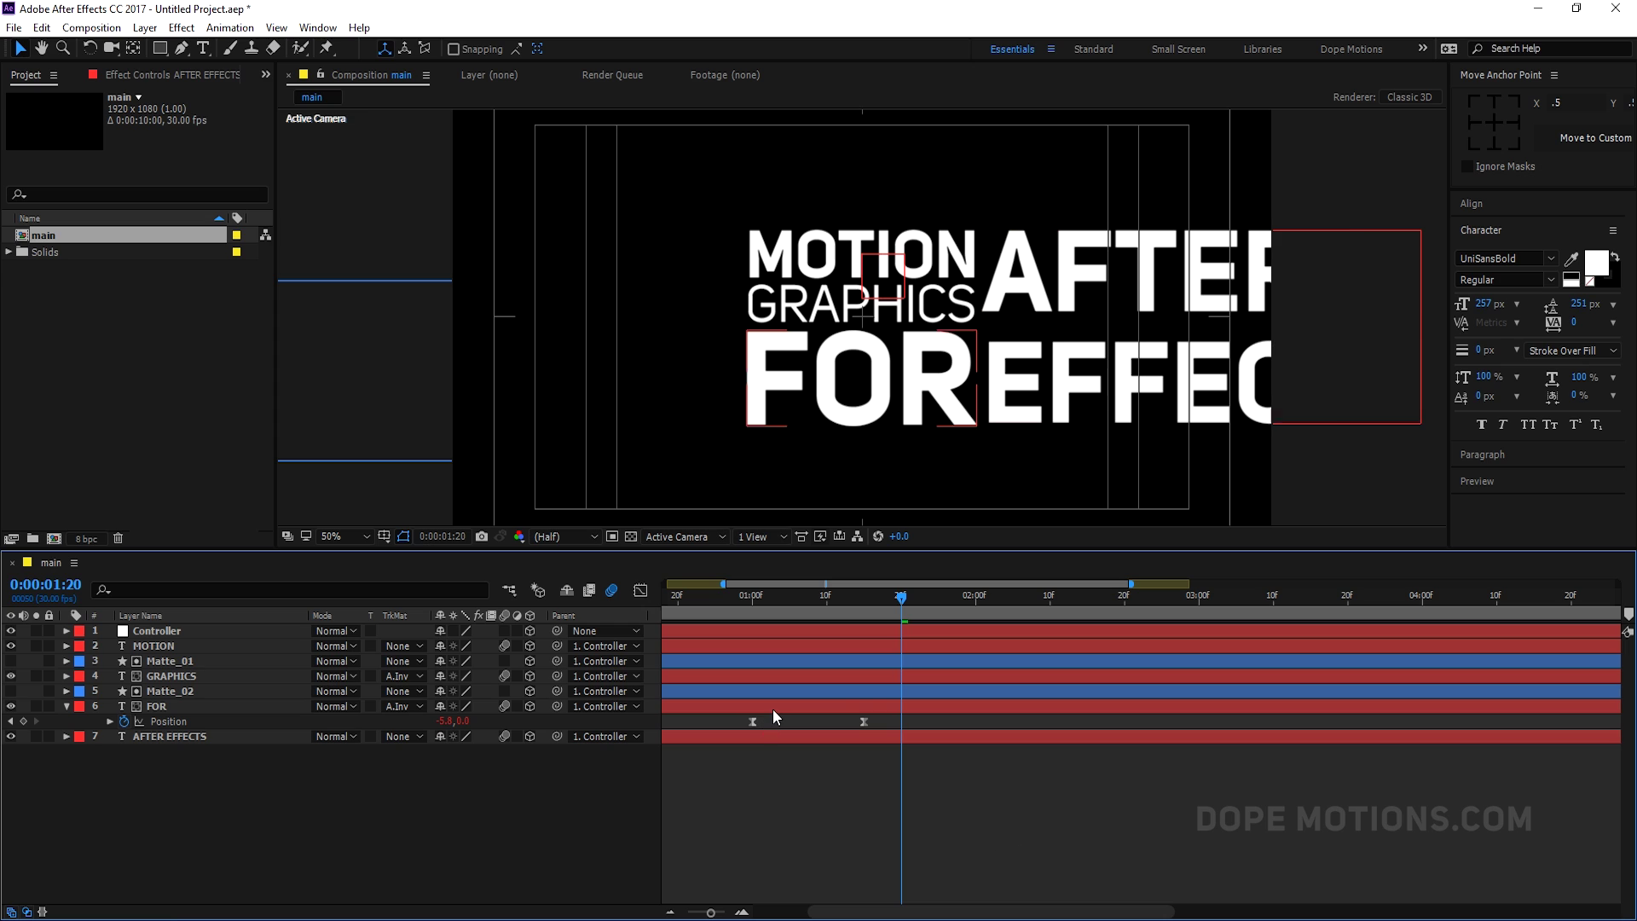
Move AFTER EFFECTS' two Position keyframes to 0:00:01:15 and 0:00:02:00.
{"action": "left_click", "coordinate": [164, 739]}
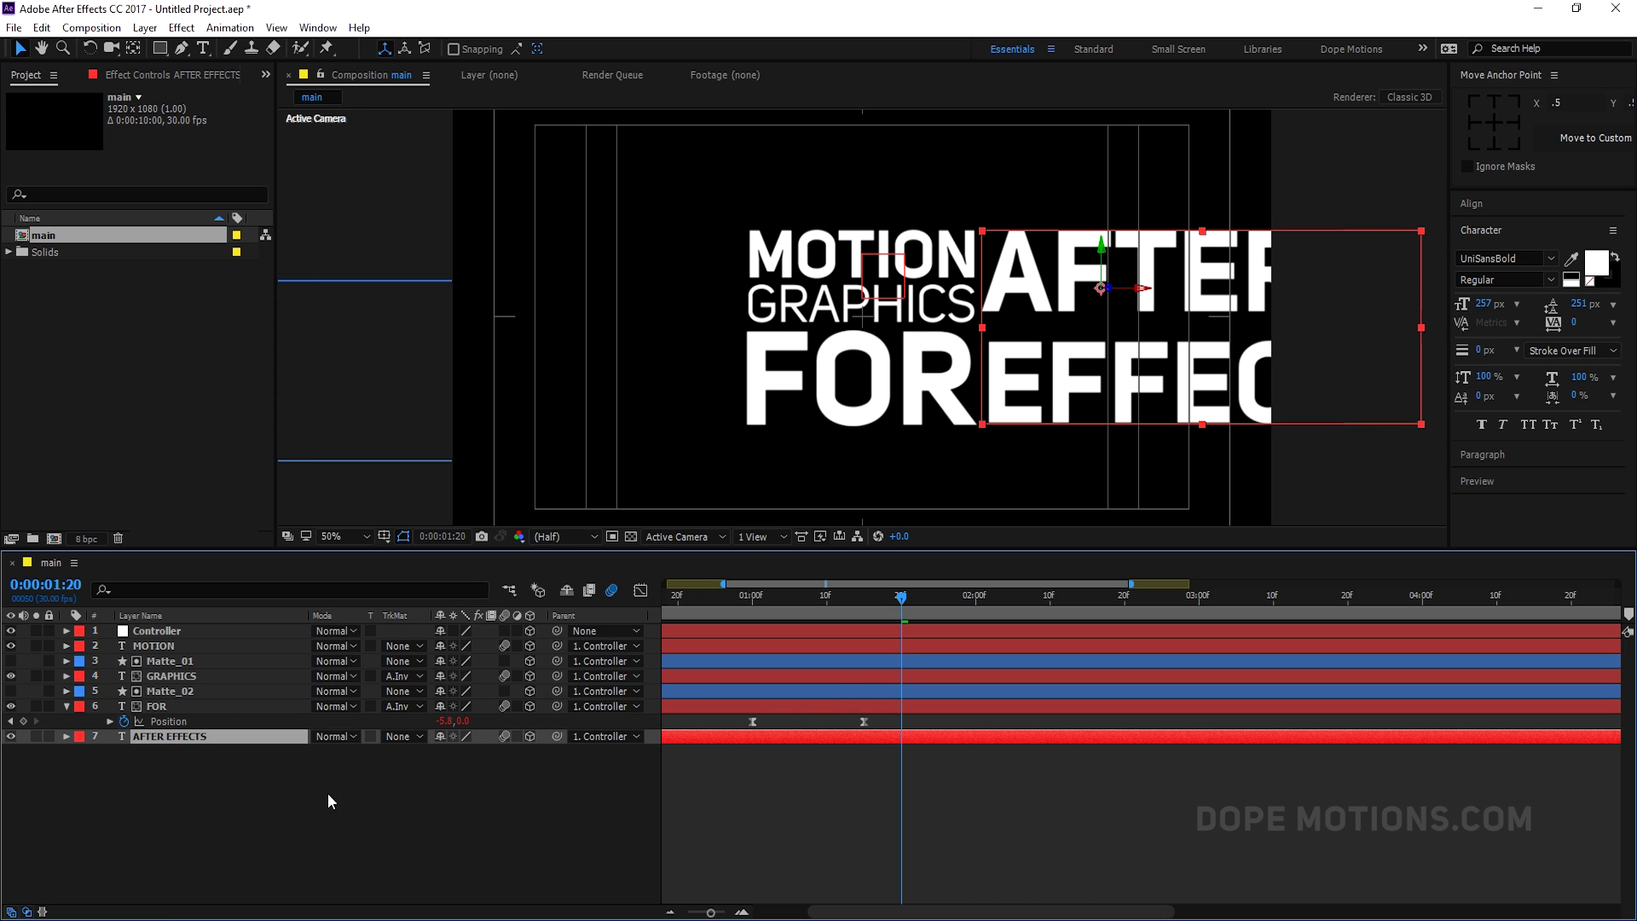
{"action": "key", "text": "p"}
{"action": "left_click_drag", "start_coordinate": [724, 793], "coordinate": [977, 765]}
{"action": "left_click", "coordinate": [865, 758]}
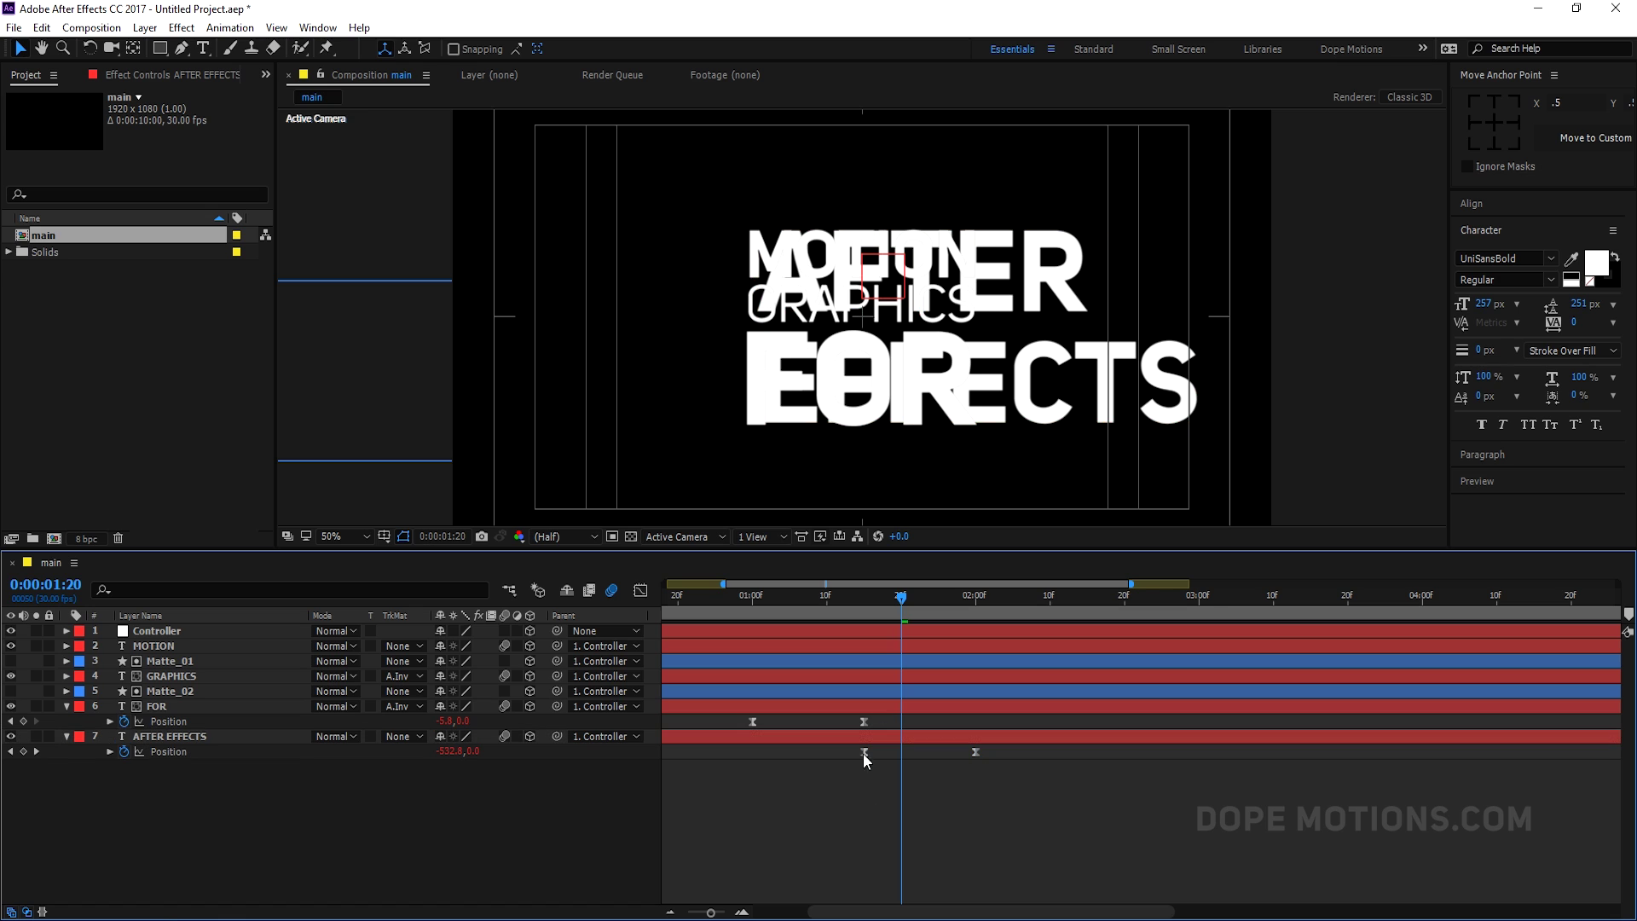
At 0:00:01:15, shift the AFTER EFFECTS text left until it ends near FOR's right edge.
{"action": "left_click_drag", "start_coordinate": [884, 595], "coordinate": [866, 600]}
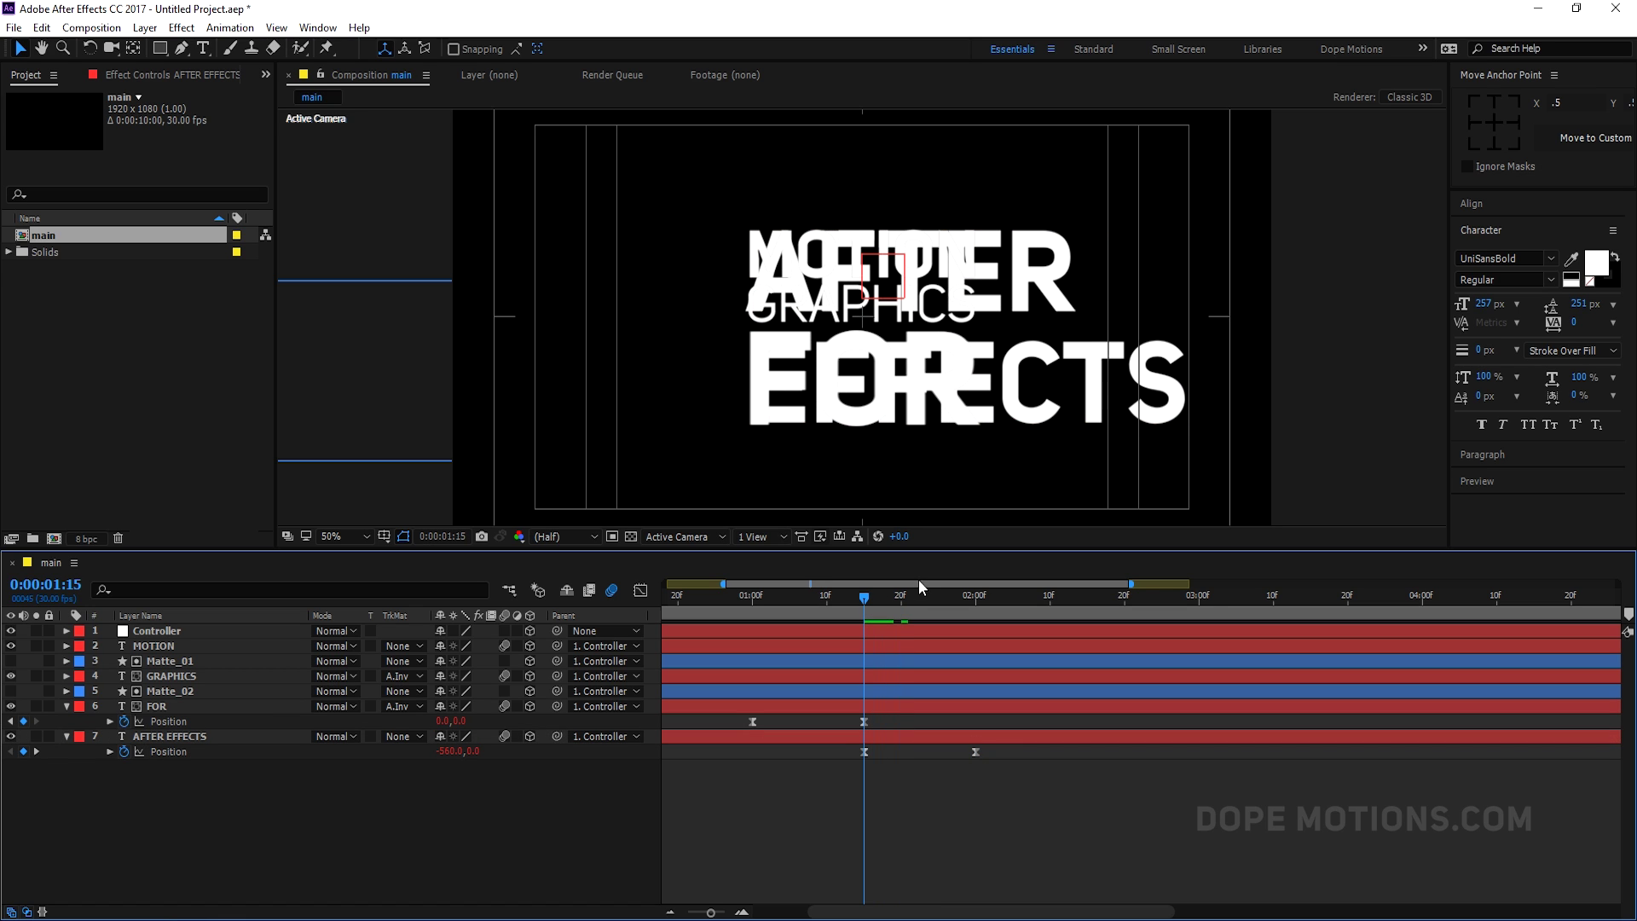
{"action": "left_click", "coordinate": [175, 736]}
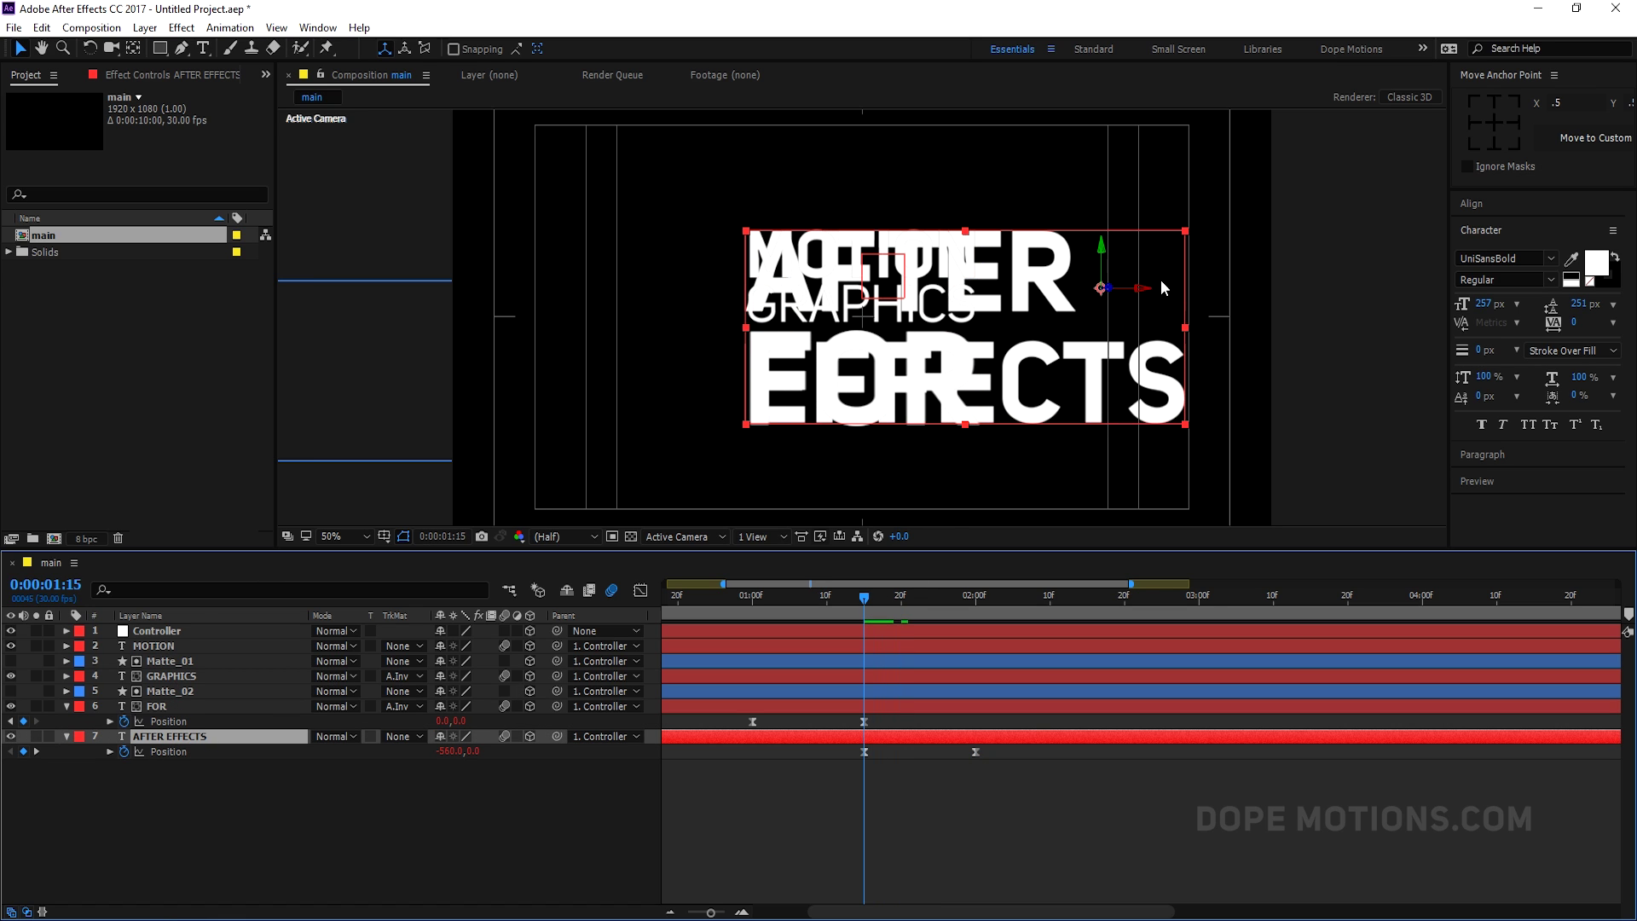
{"action": "left_click_drag", "start_coordinate": [1150, 289], "coordinate": [919, 292]}
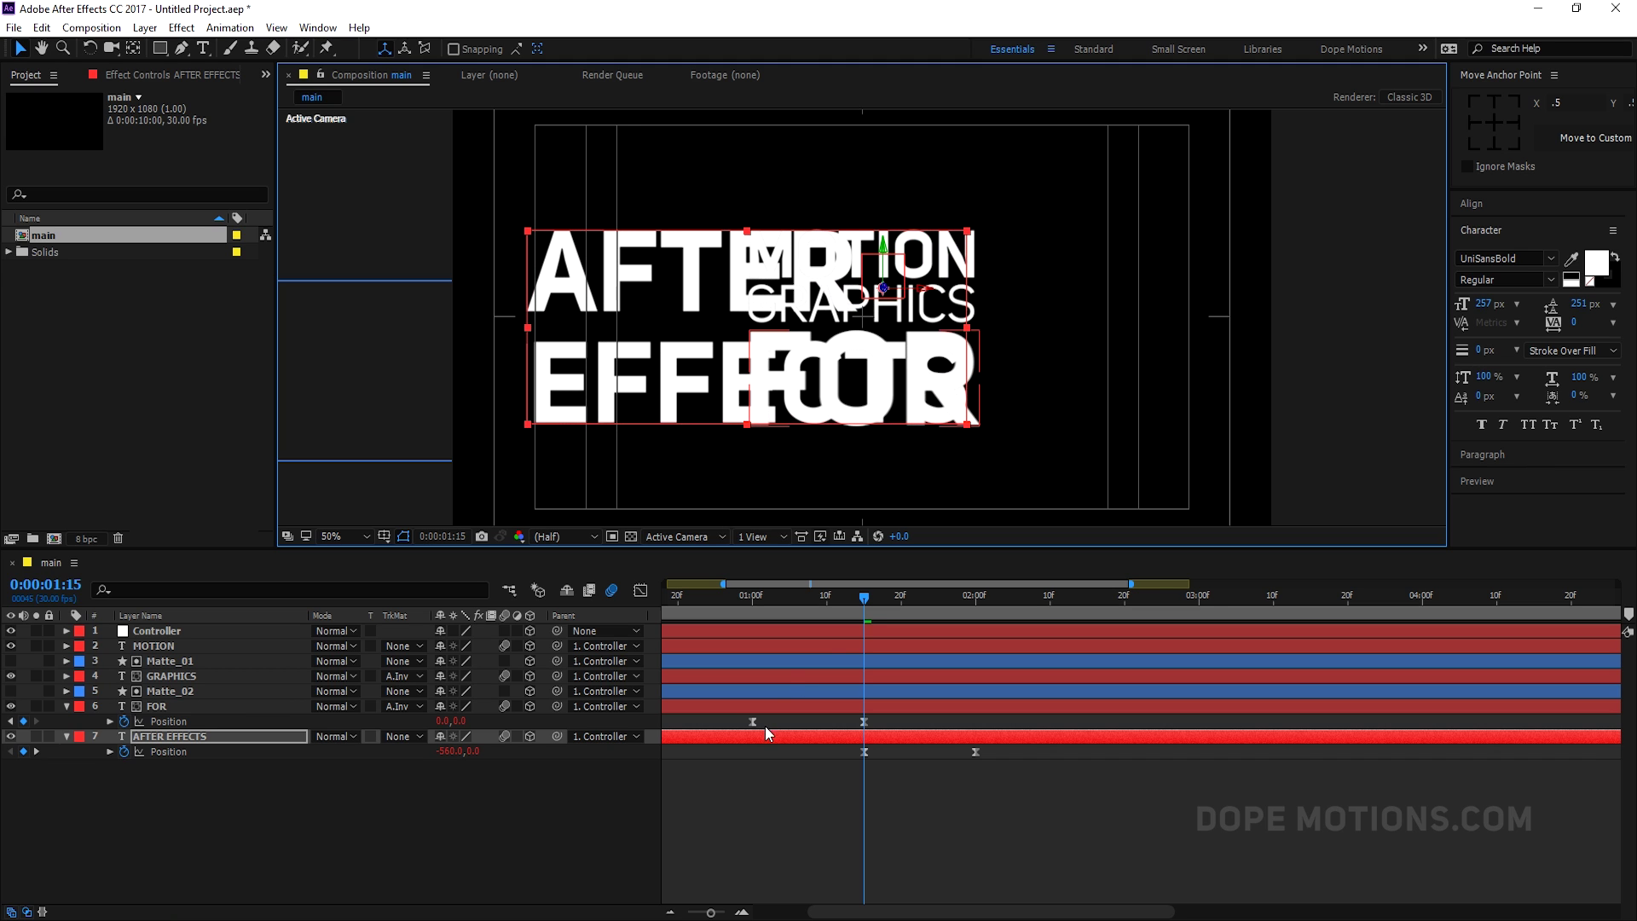
{"action": "left_click", "coordinate": [586, 769]}
Duplicate Matte_02, place the copy directly above the AFTER EFFECTS layer, and make it visible.
{"action": "left_click", "coordinate": [183, 689]}
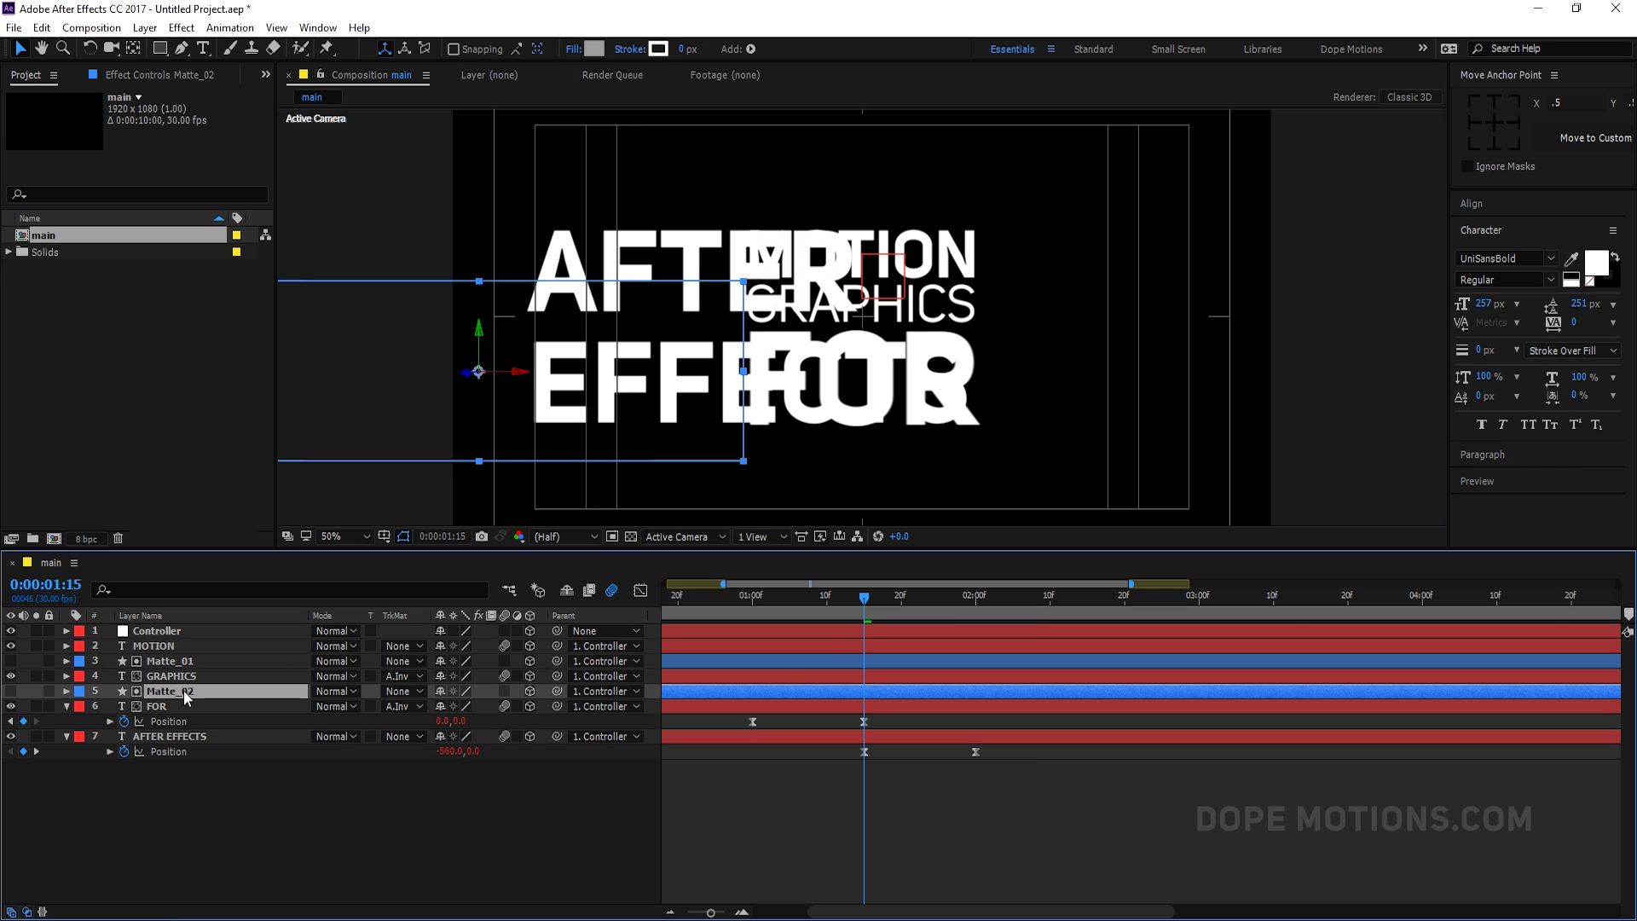
{"action": "key", "text": "ctrl+d"}
{"action": "left_click_drag", "start_coordinate": [182, 694], "coordinate": [137, 735]}
{"action": "left_click", "coordinate": [10, 735]}
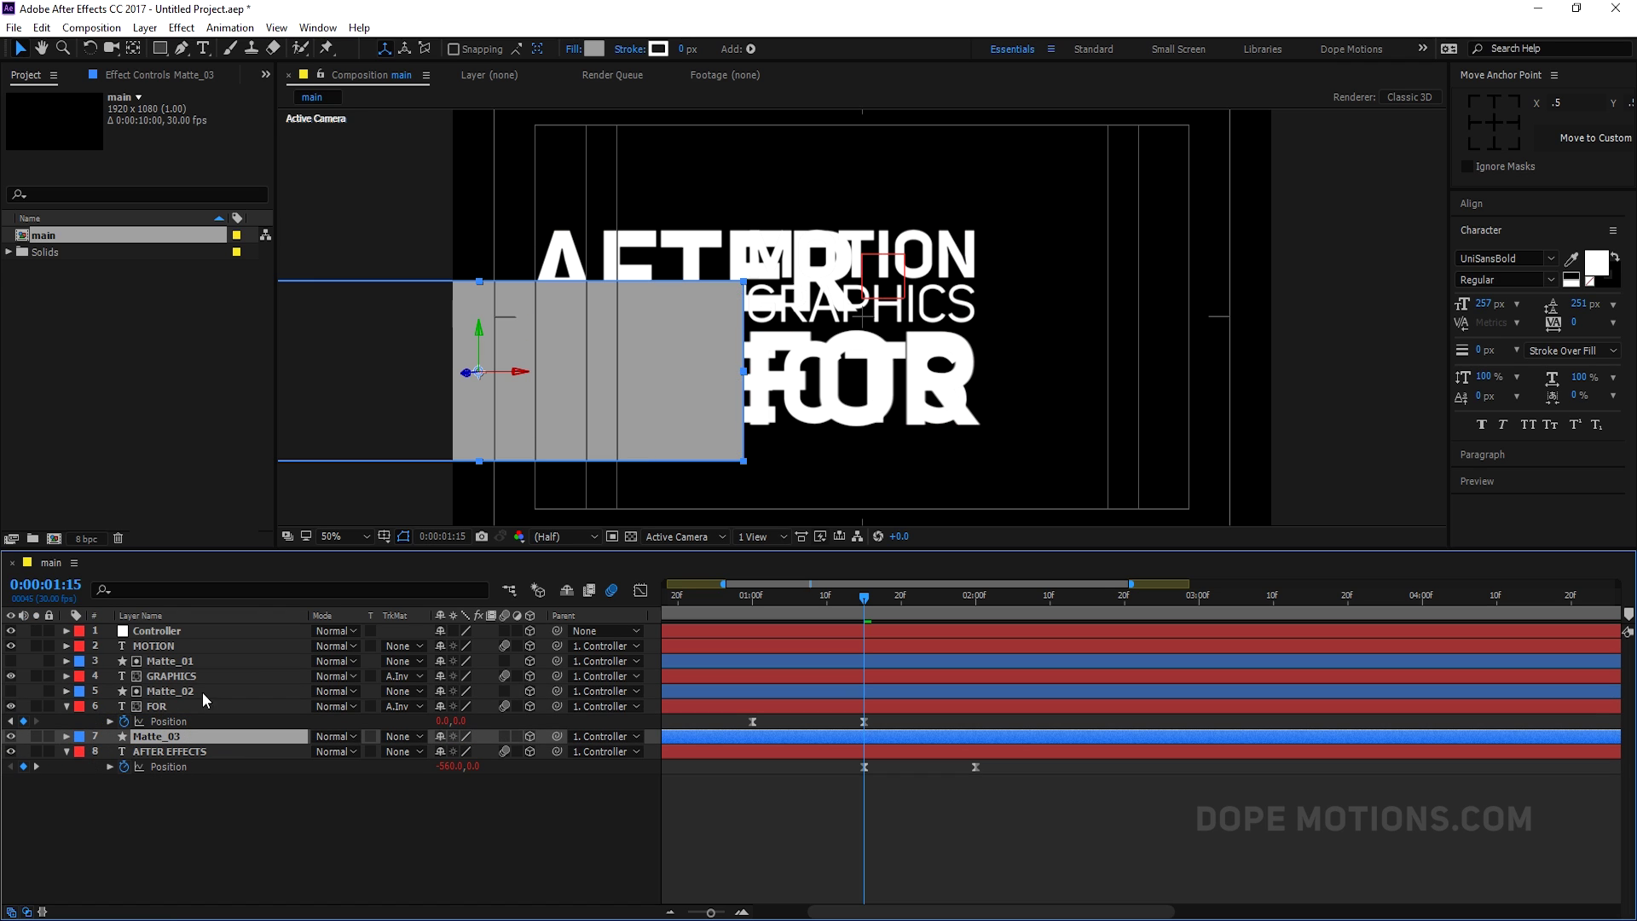
Enlarge Matte_03 to cover everything left of FOR's right edge, and assign it to AFTER EFFECTS as an alpha inverted matte.
{"action": "left_click_drag", "start_coordinate": [480, 282], "coordinate": [500, 204]}
{"action": "left_click_drag", "start_coordinate": [511, 375], "coordinate": [740, 414]}
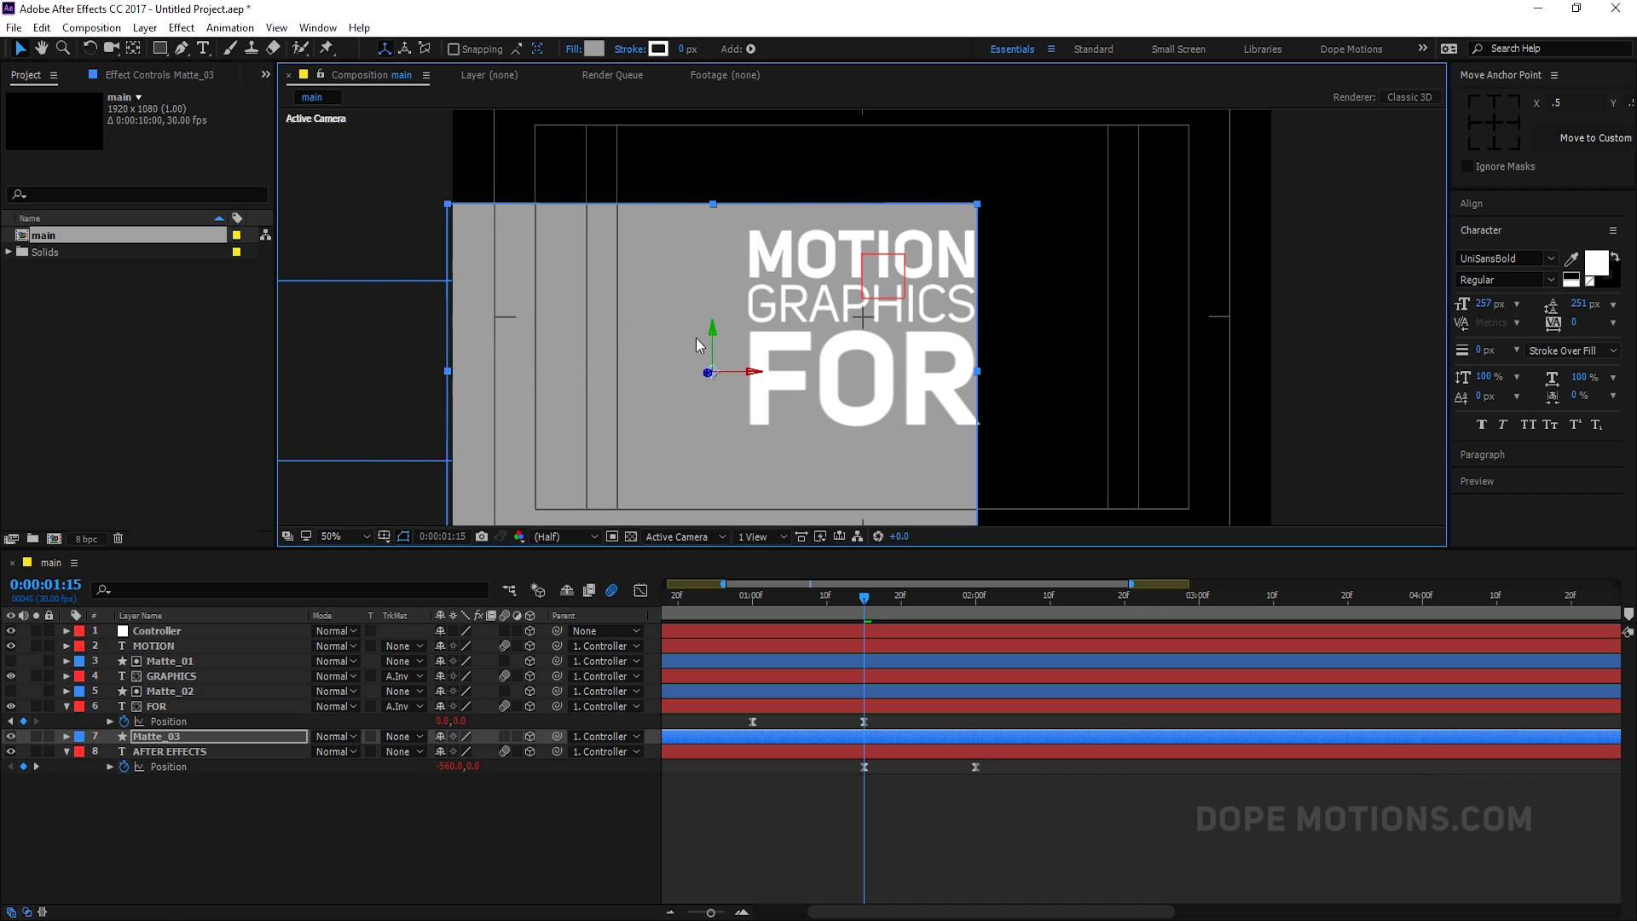
{"action": "left_click_drag", "start_coordinate": [713, 341], "coordinate": [758, 345]}
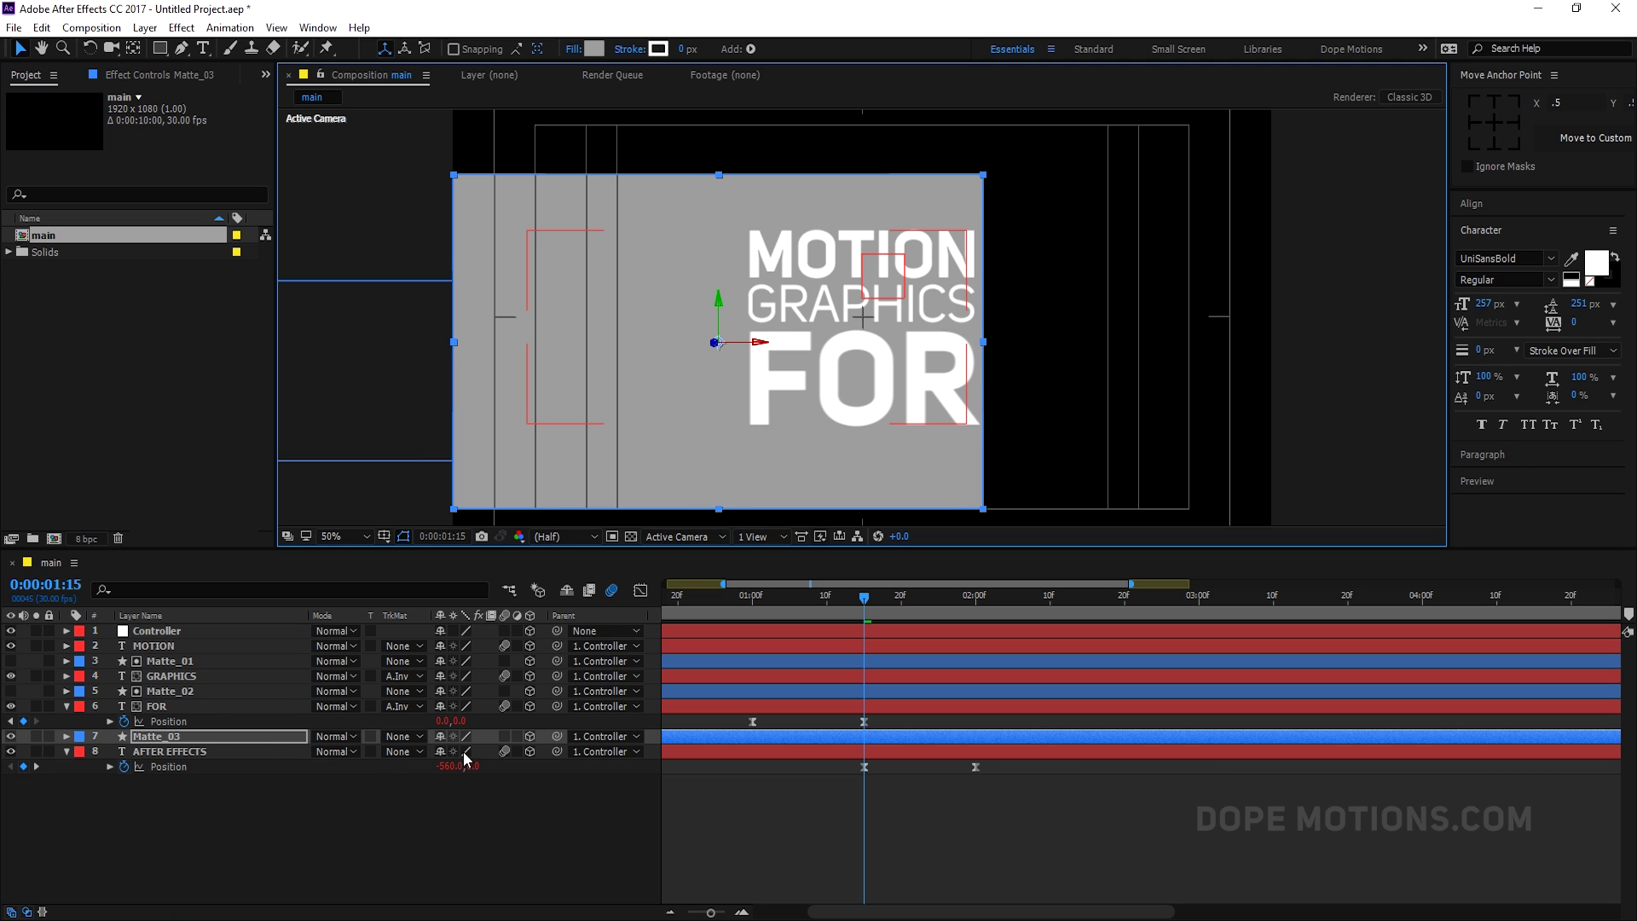
{"action": "left_click", "coordinate": [420, 749]}
{"action": "left_click", "coordinate": [420, 816]}
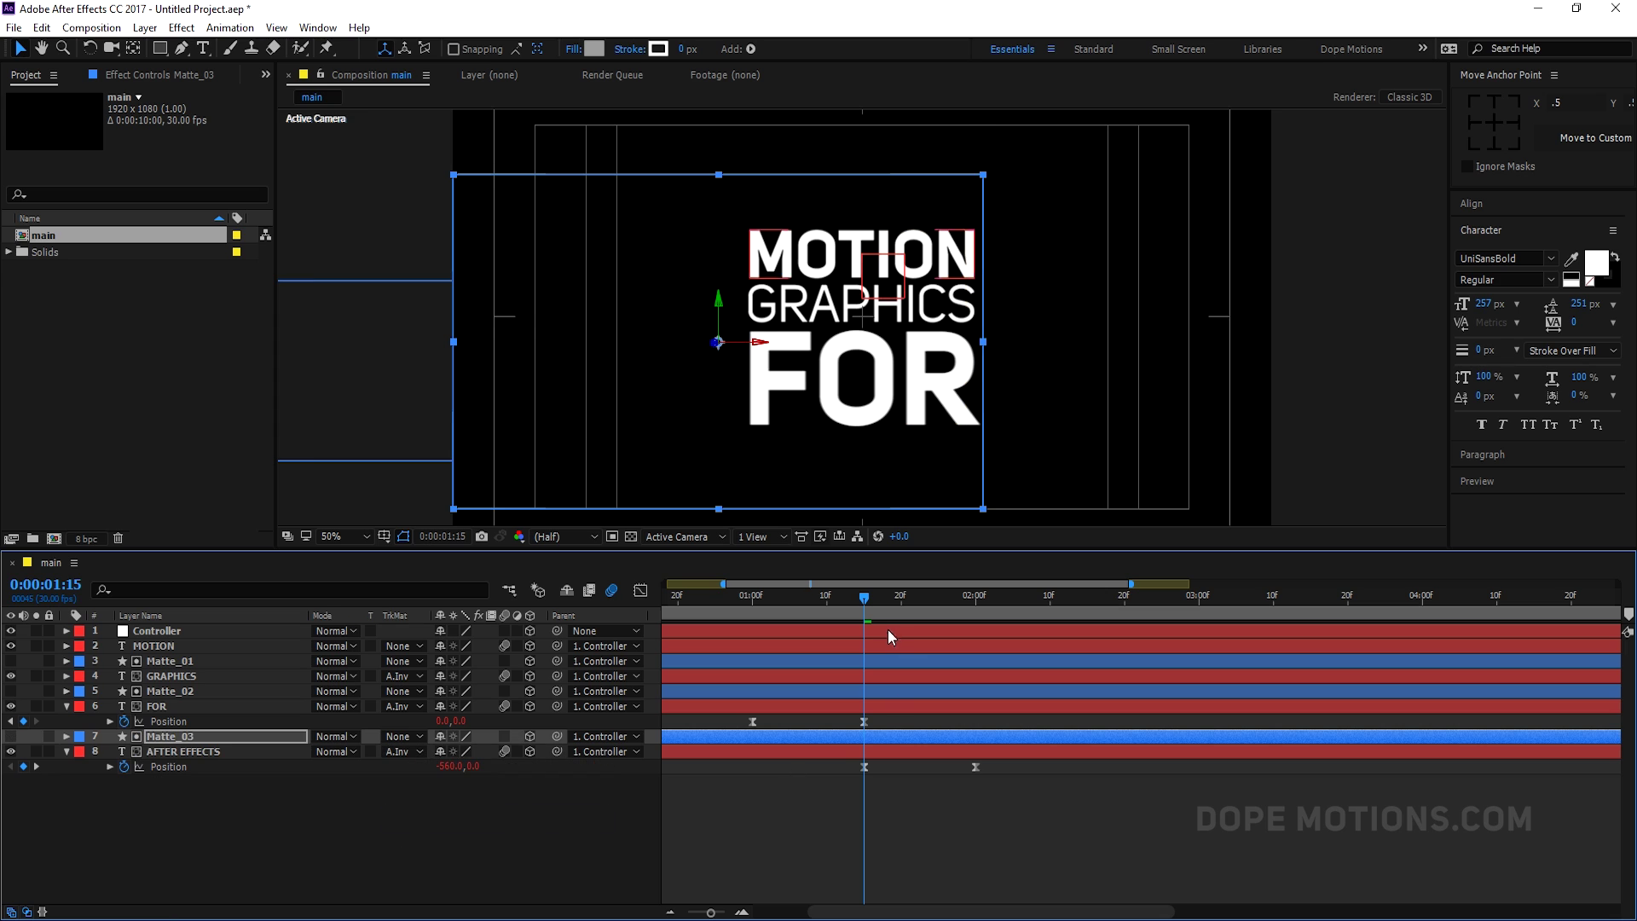
At 0:00:02:00, move the AFTER EFFECTS text right so it starts just beyond Matte_03's right edge, beside FOR.
{"action": "left_click_drag", "start_coordinate": [868, 597], "coordinate": [980, 626]}
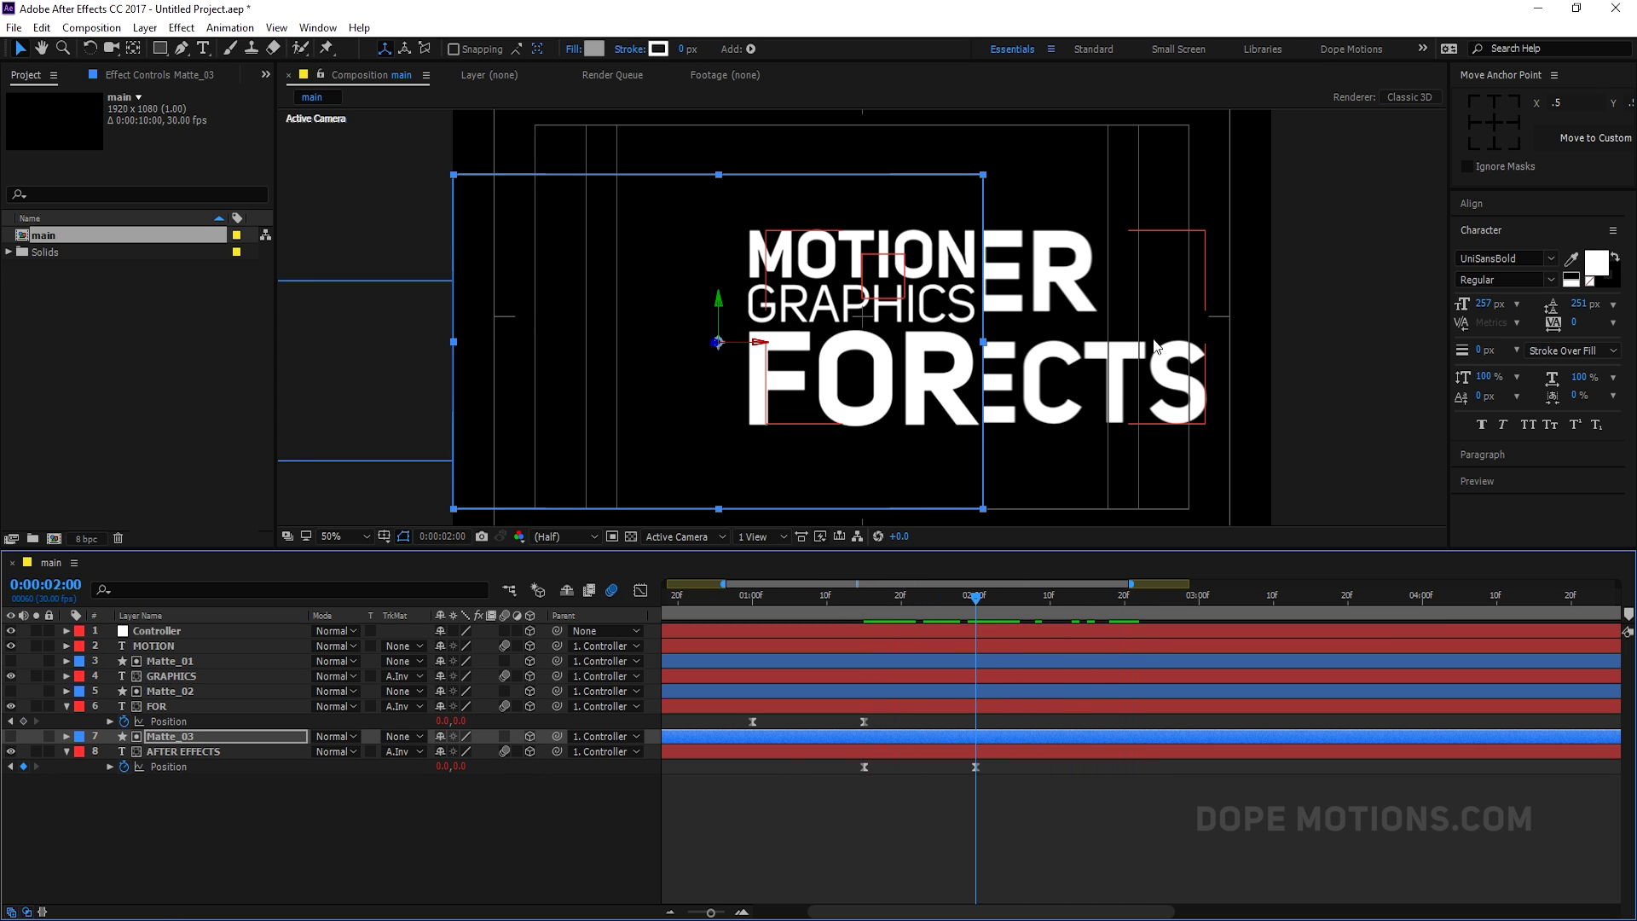
{"action": "left_click", "coordinate": [201, 751]}
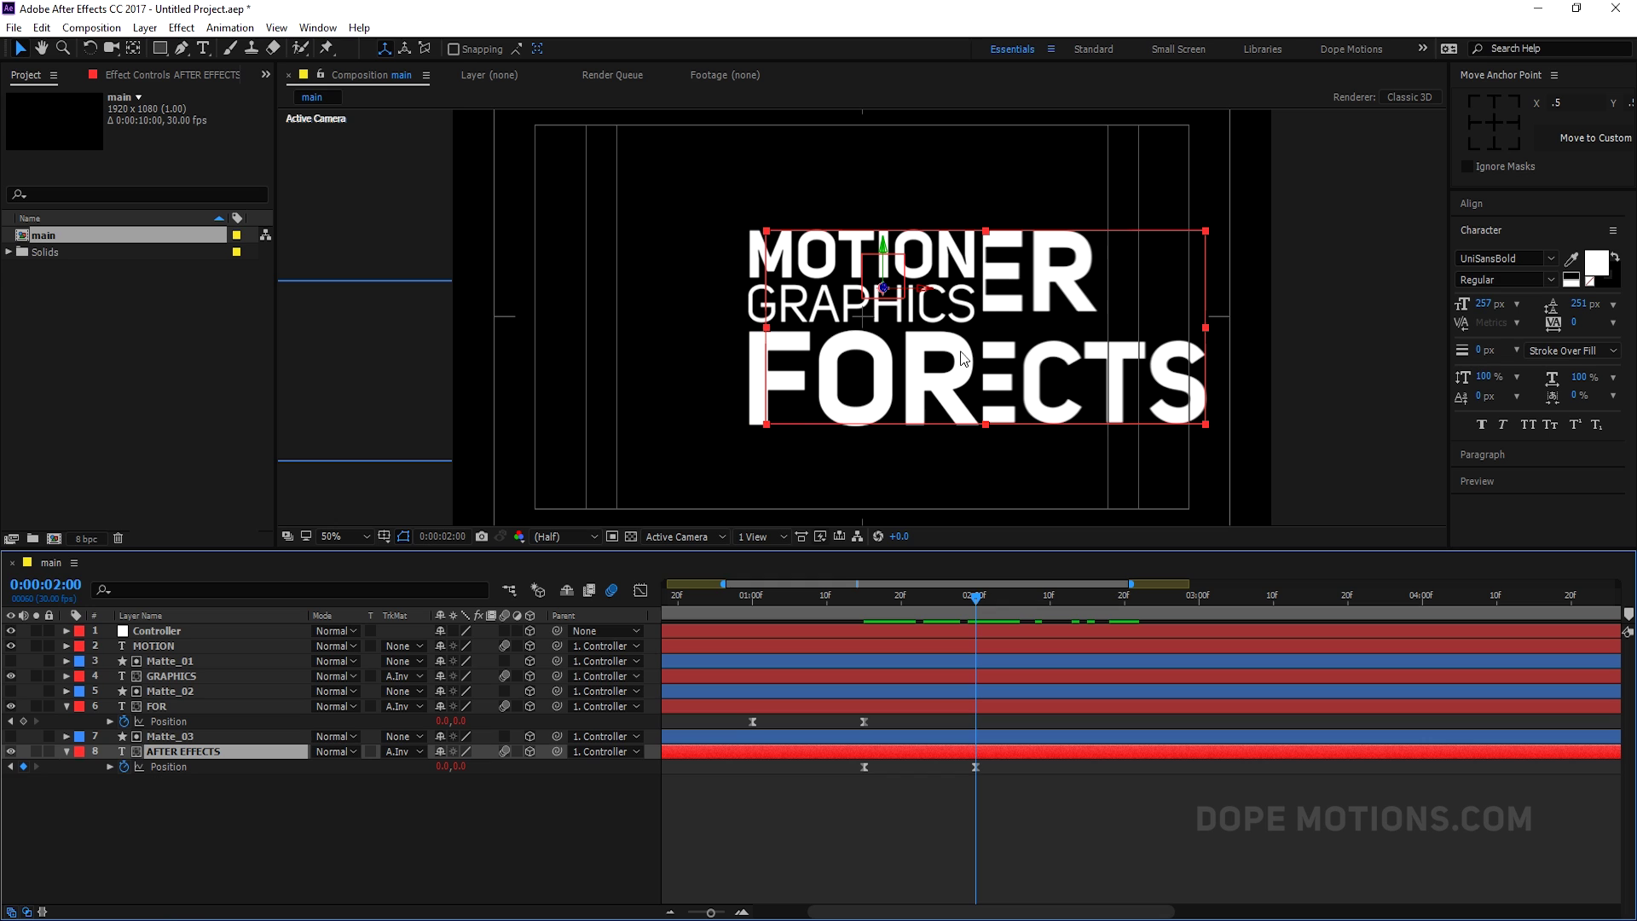
{"action": "left_click_drag", "start_coordinate": [923, 294], "coordinate": [1148, 318]}
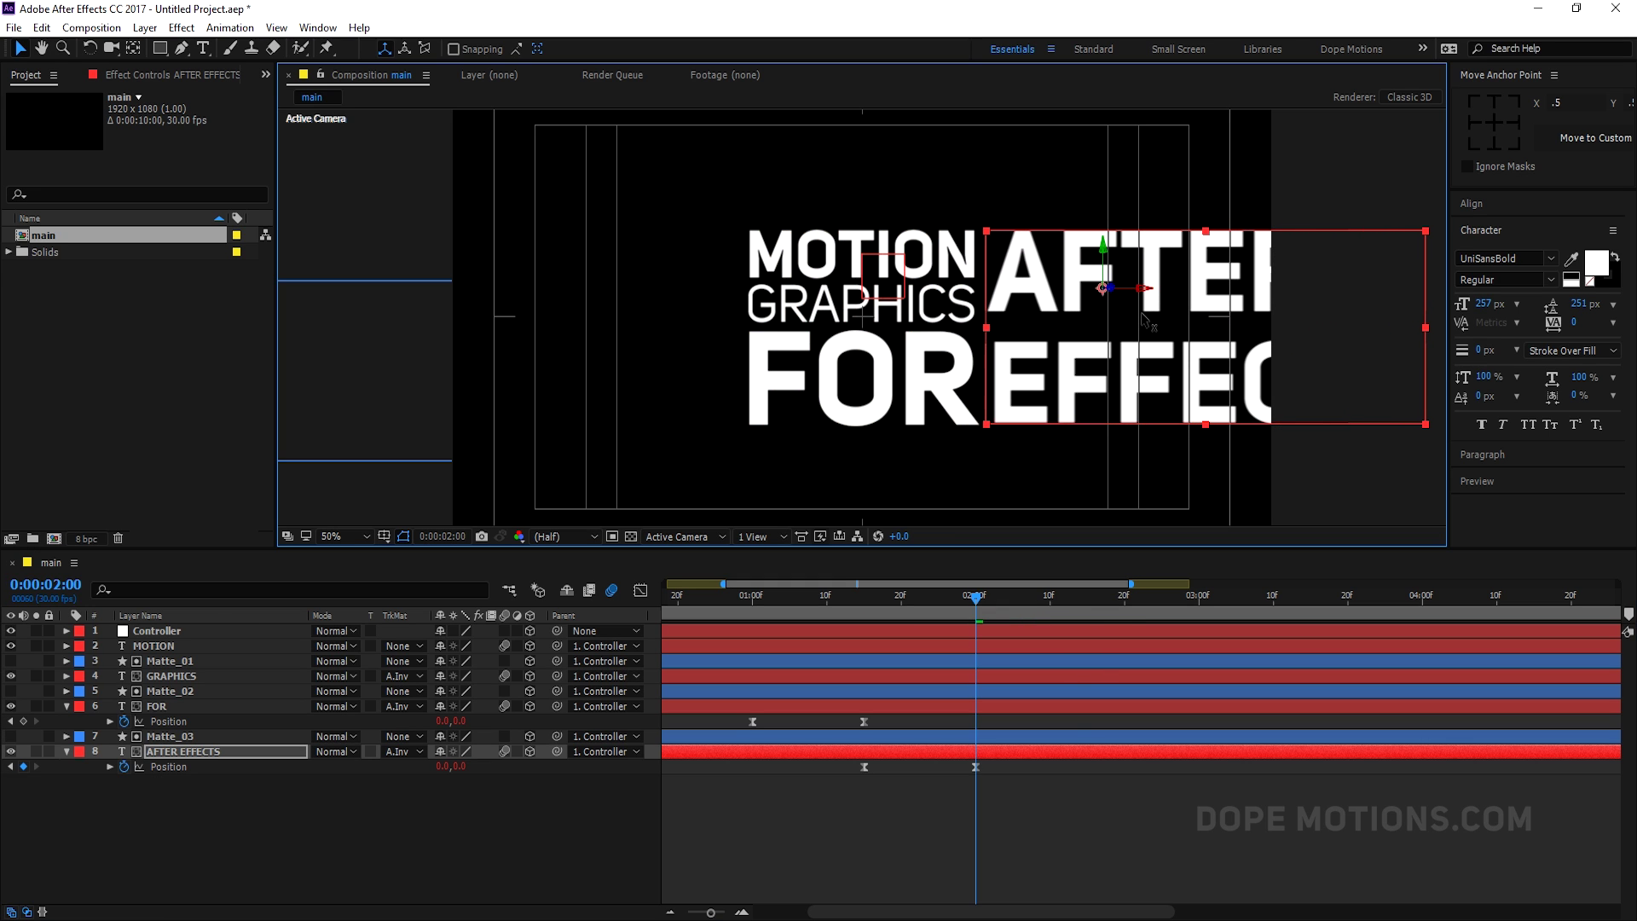
{"action": "left_click", "coordinate": [1091, 837]}
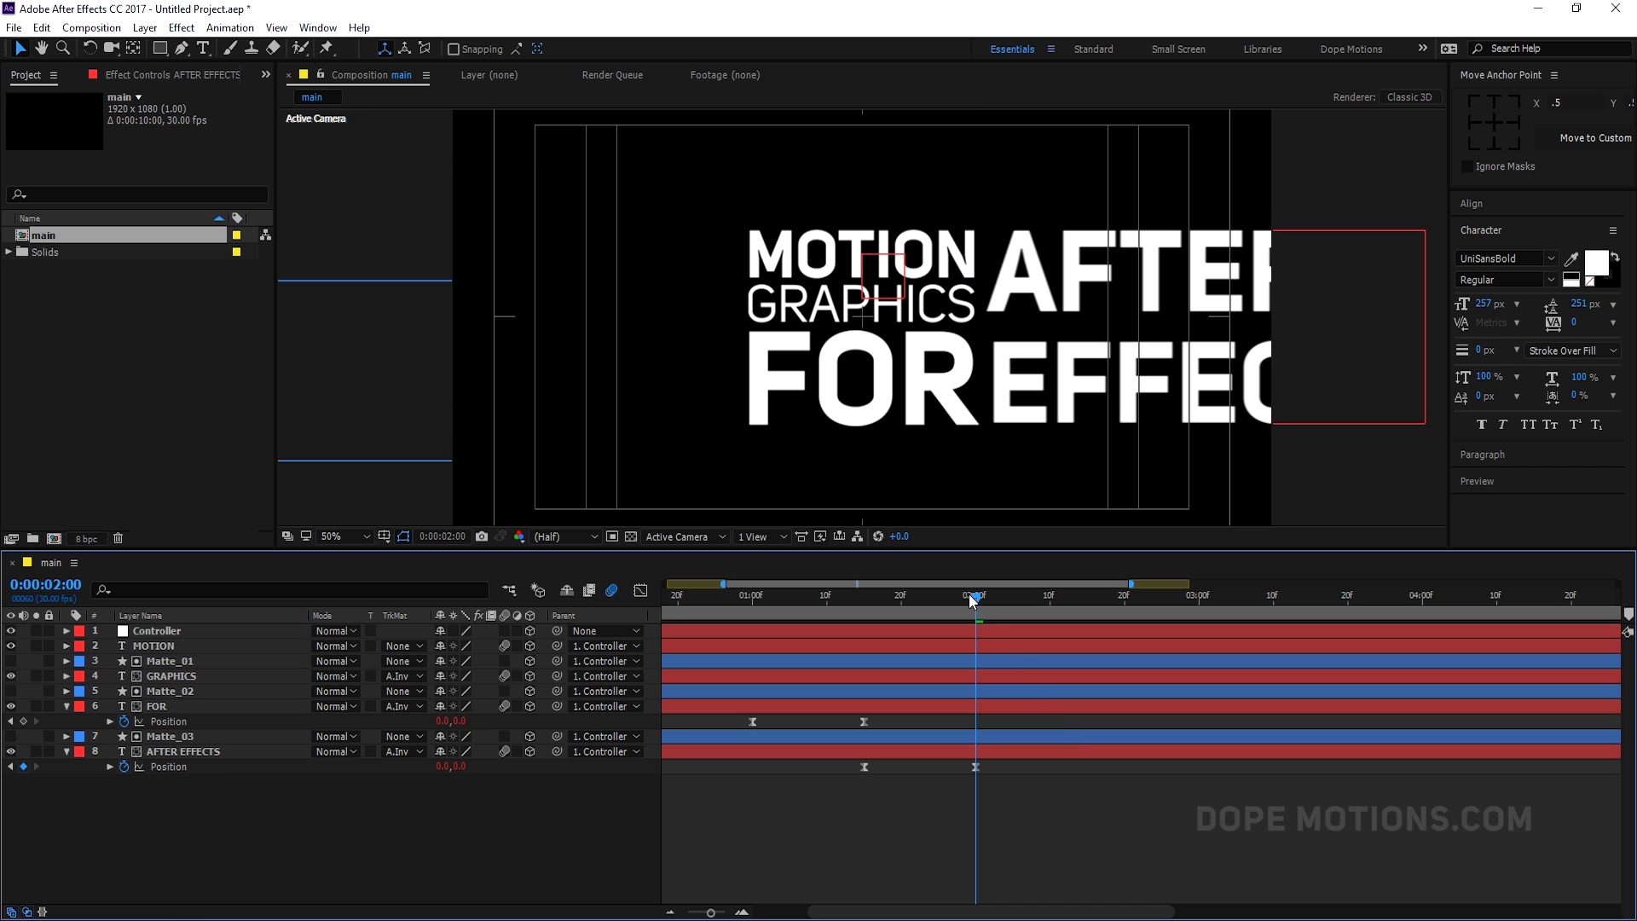
At 0:00:01:15, move the AFTER EFFECTS text left until Matte_03 hides it completely, and go to 0:00:02:00.
{"action": "left_click_drag", "start_coordinate": [973, 602], "coordinate": [864, 609]}
{"action": "left_click", "coordinate": [171, 751]}
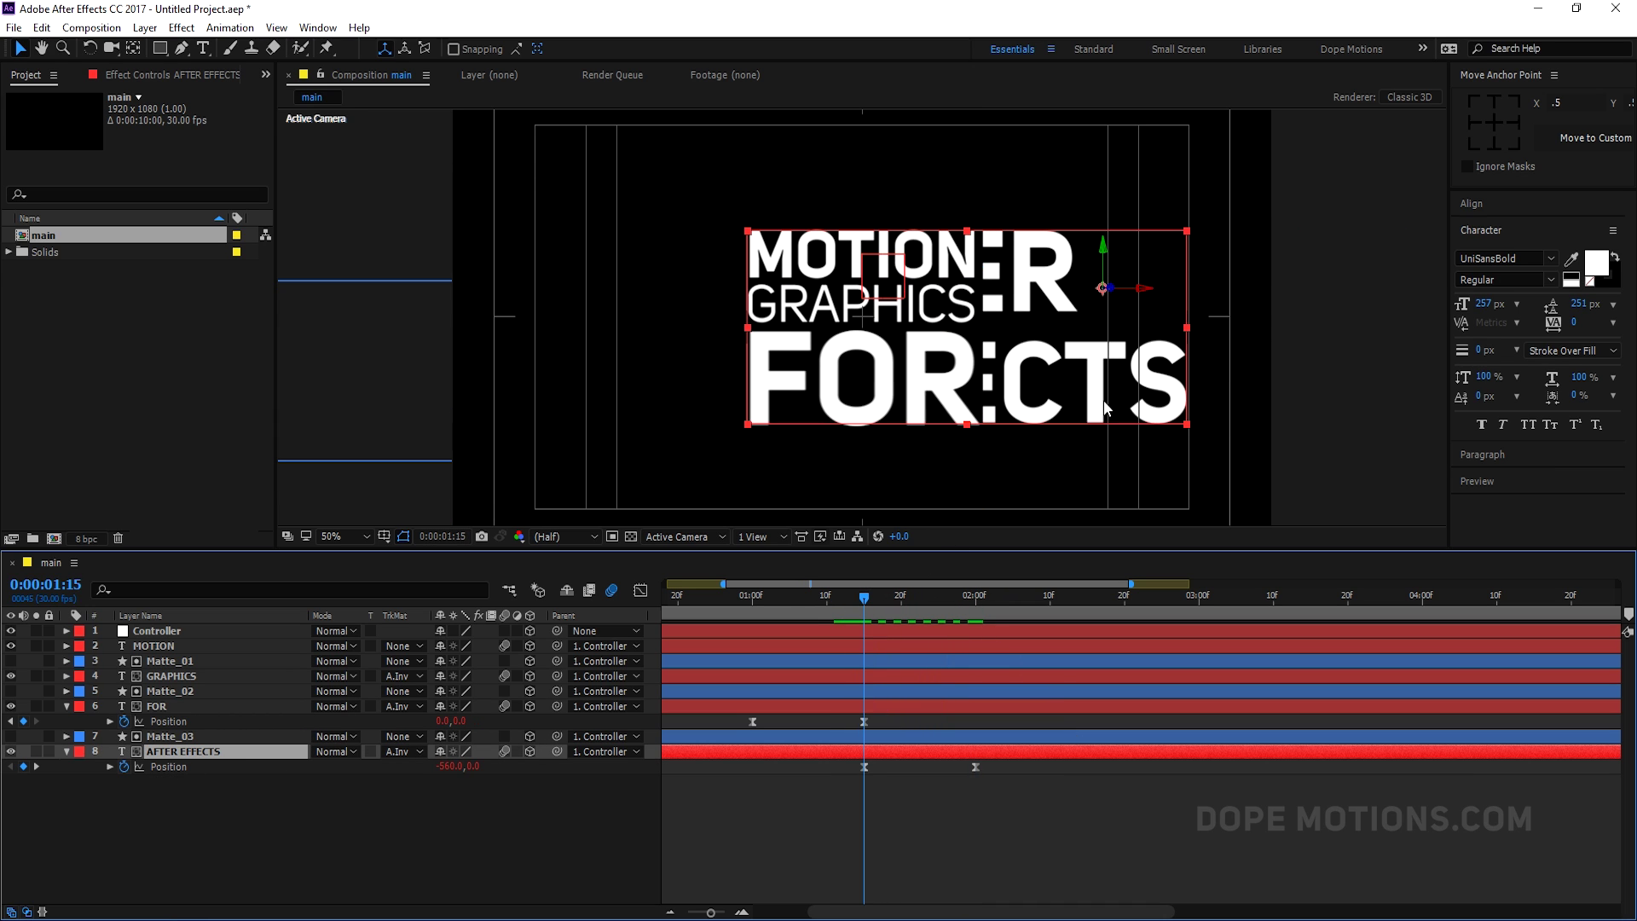
{"action": "left_click_drag", "start_coordinate": [1143, 294], "coordinate": [922, 296]}
{"action": "left_click", "coordinate": [849, 826]}
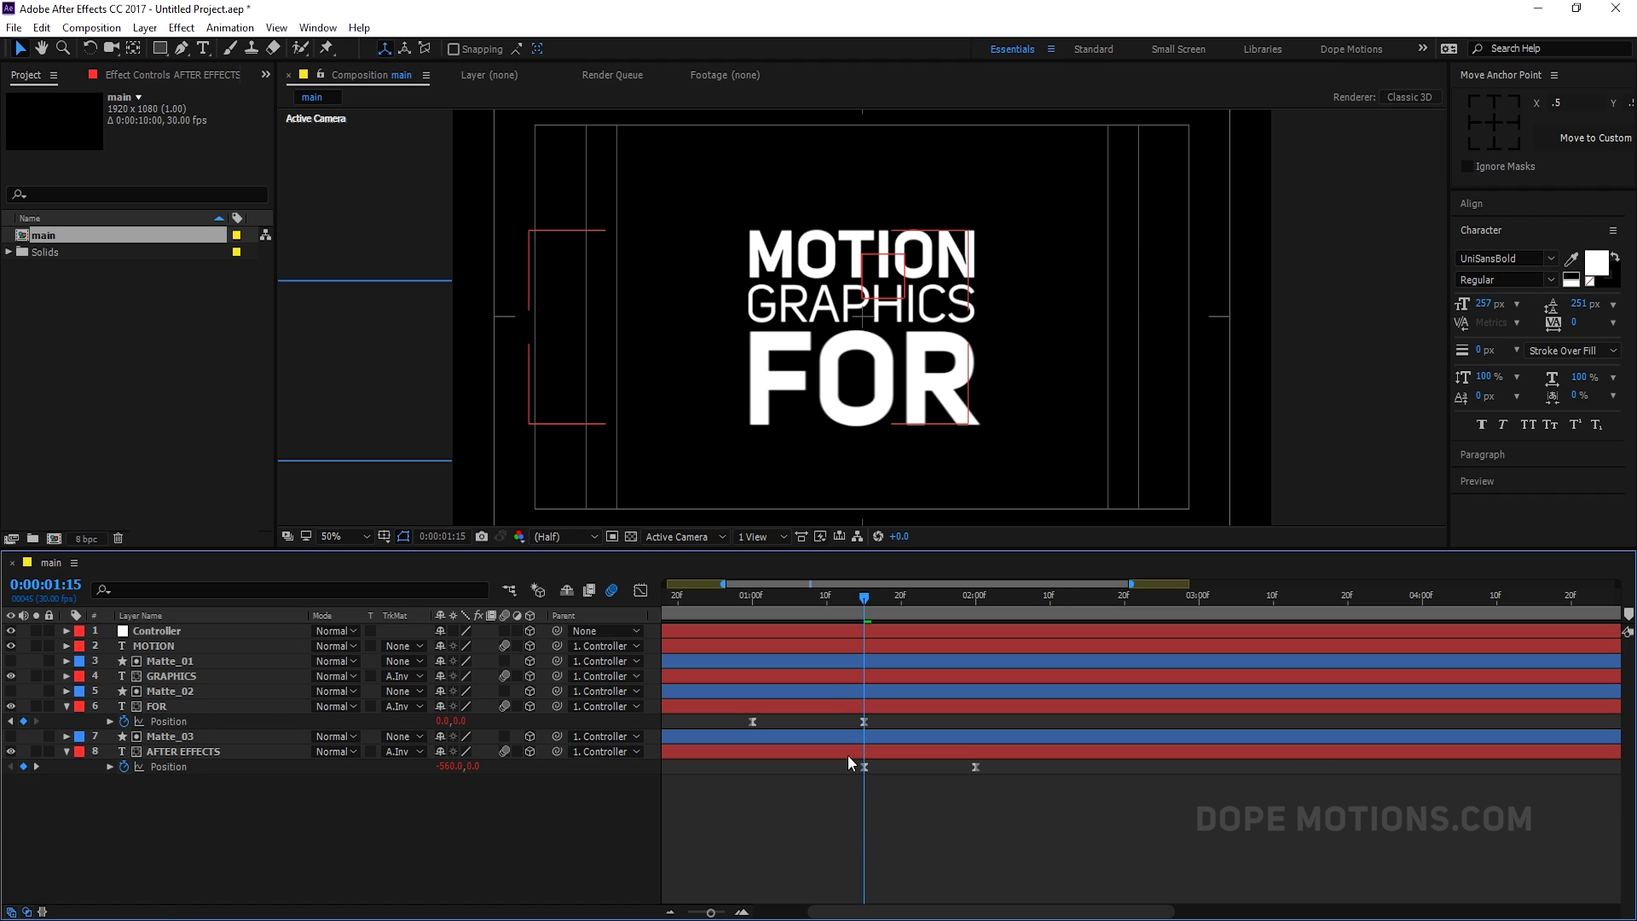
{"action": "left_click_drag", "start_coordinate": [863, 601], "coordinate": [978, 638]}
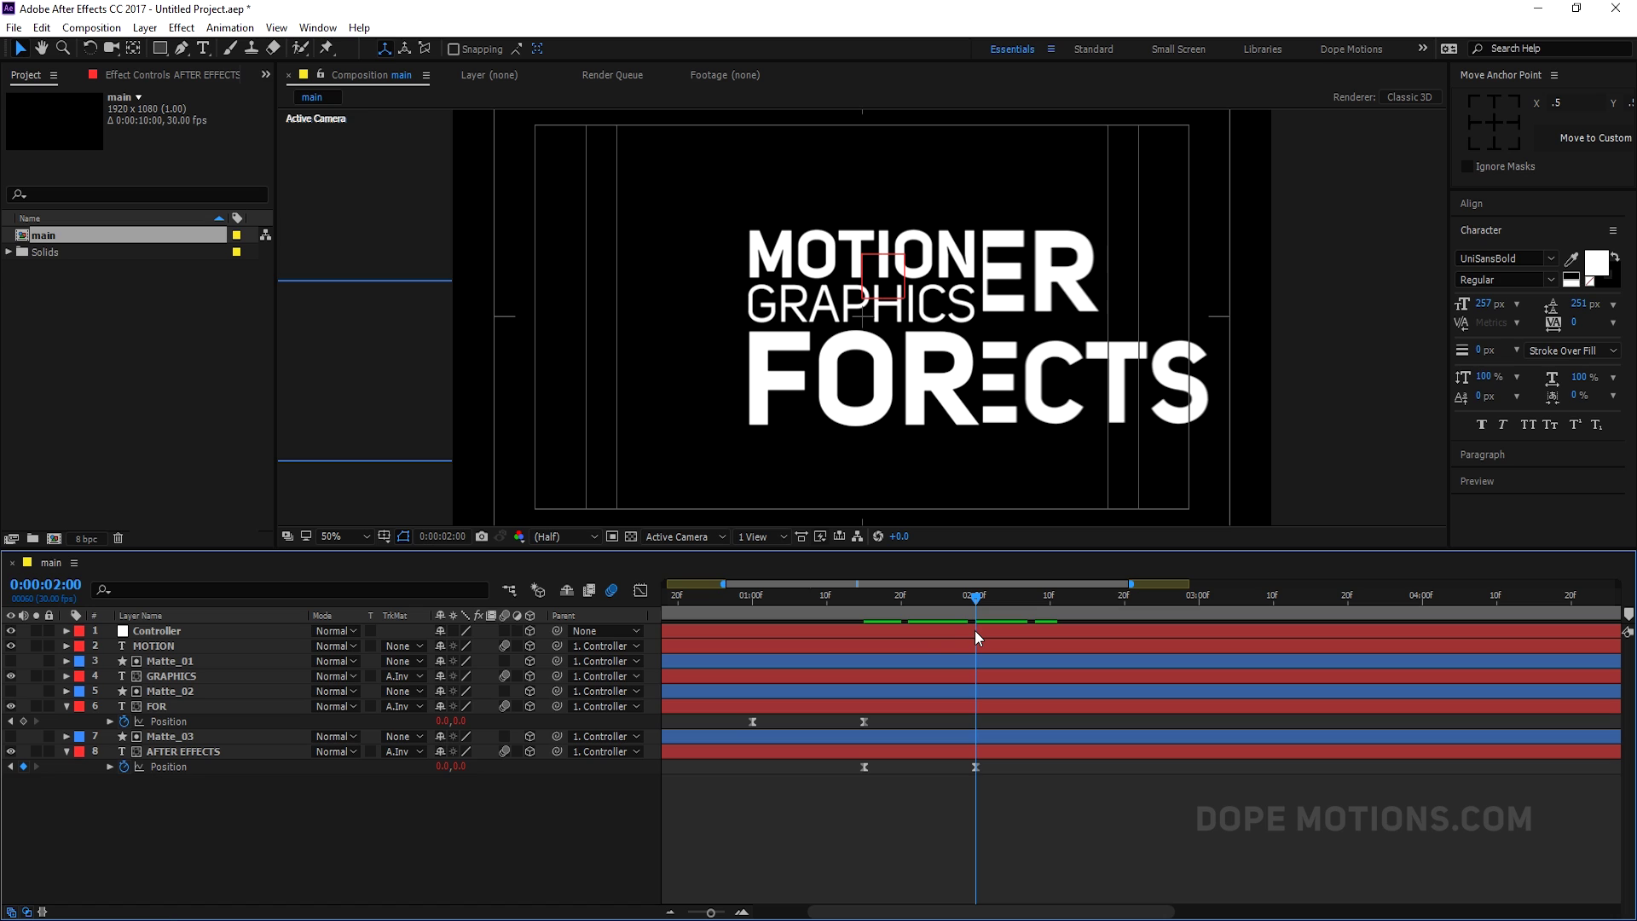
{"action": "left_click_drag", "start_coordinate": [928, 300], "coordinate": [1005, 300]}
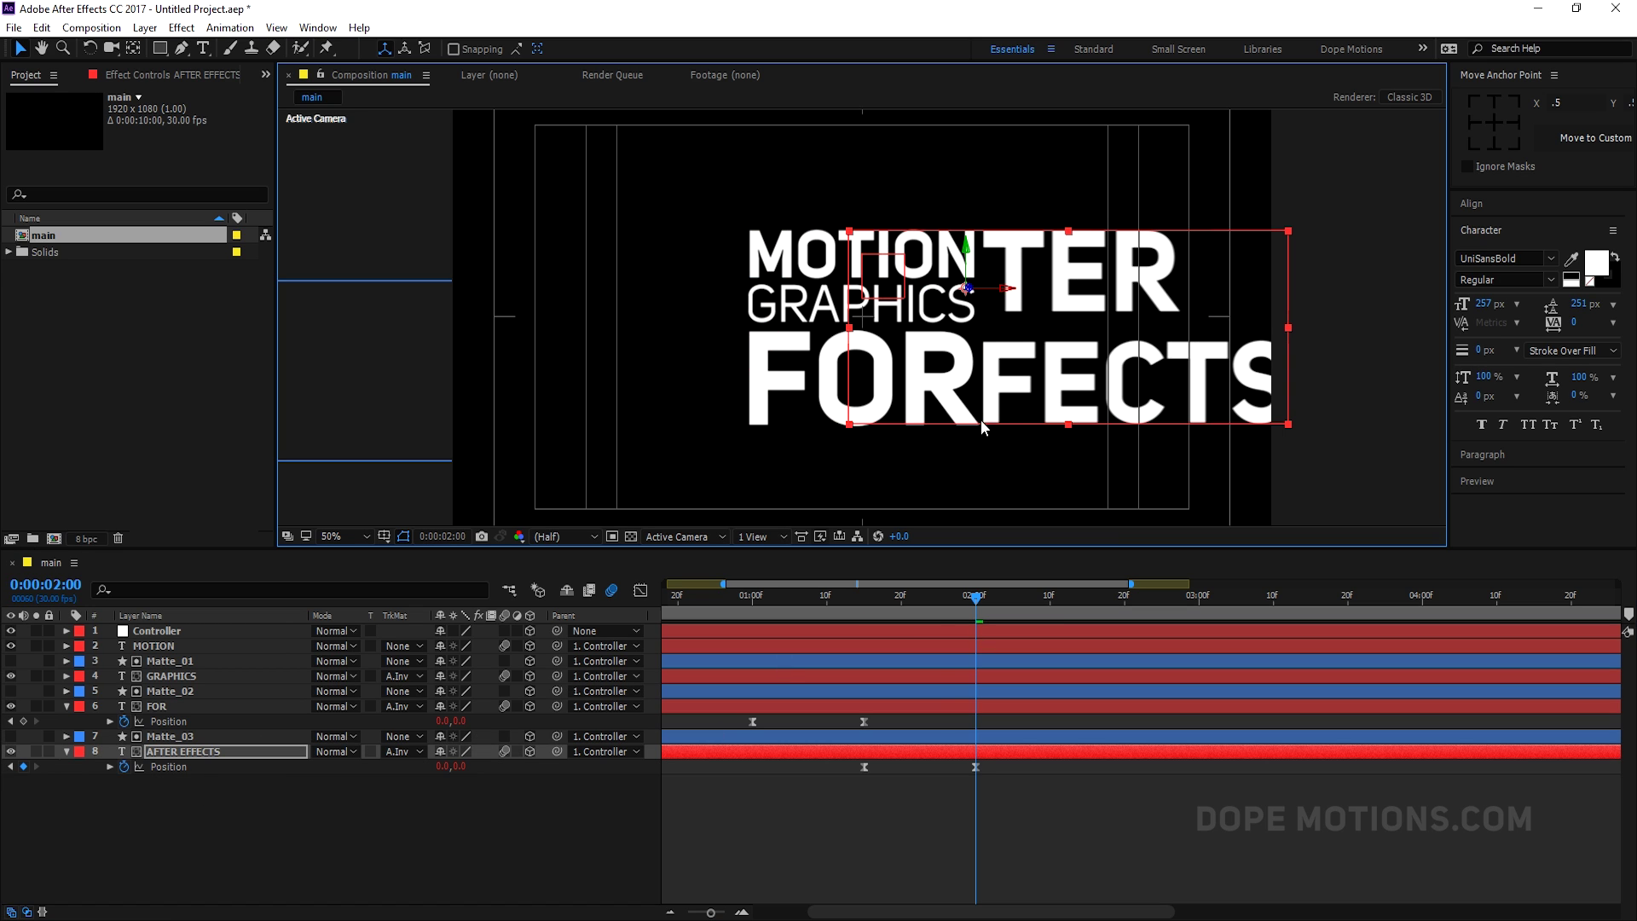
{"action": "left_click", "coordinate": [819, 753]}
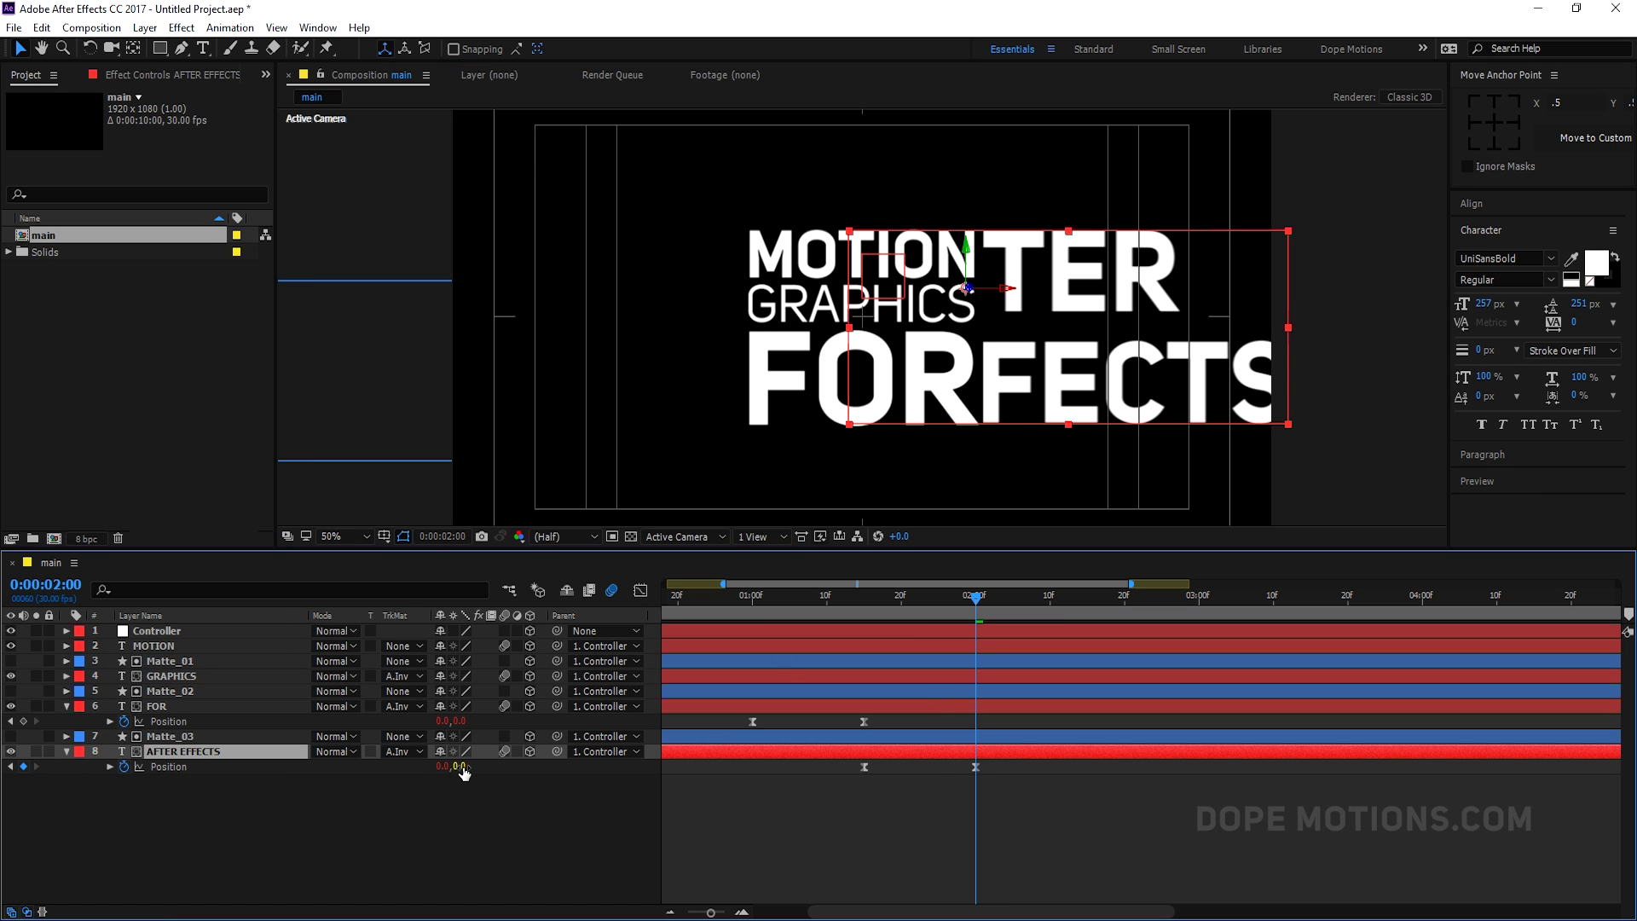
{"action": "key", "text": "ctrl+z"}
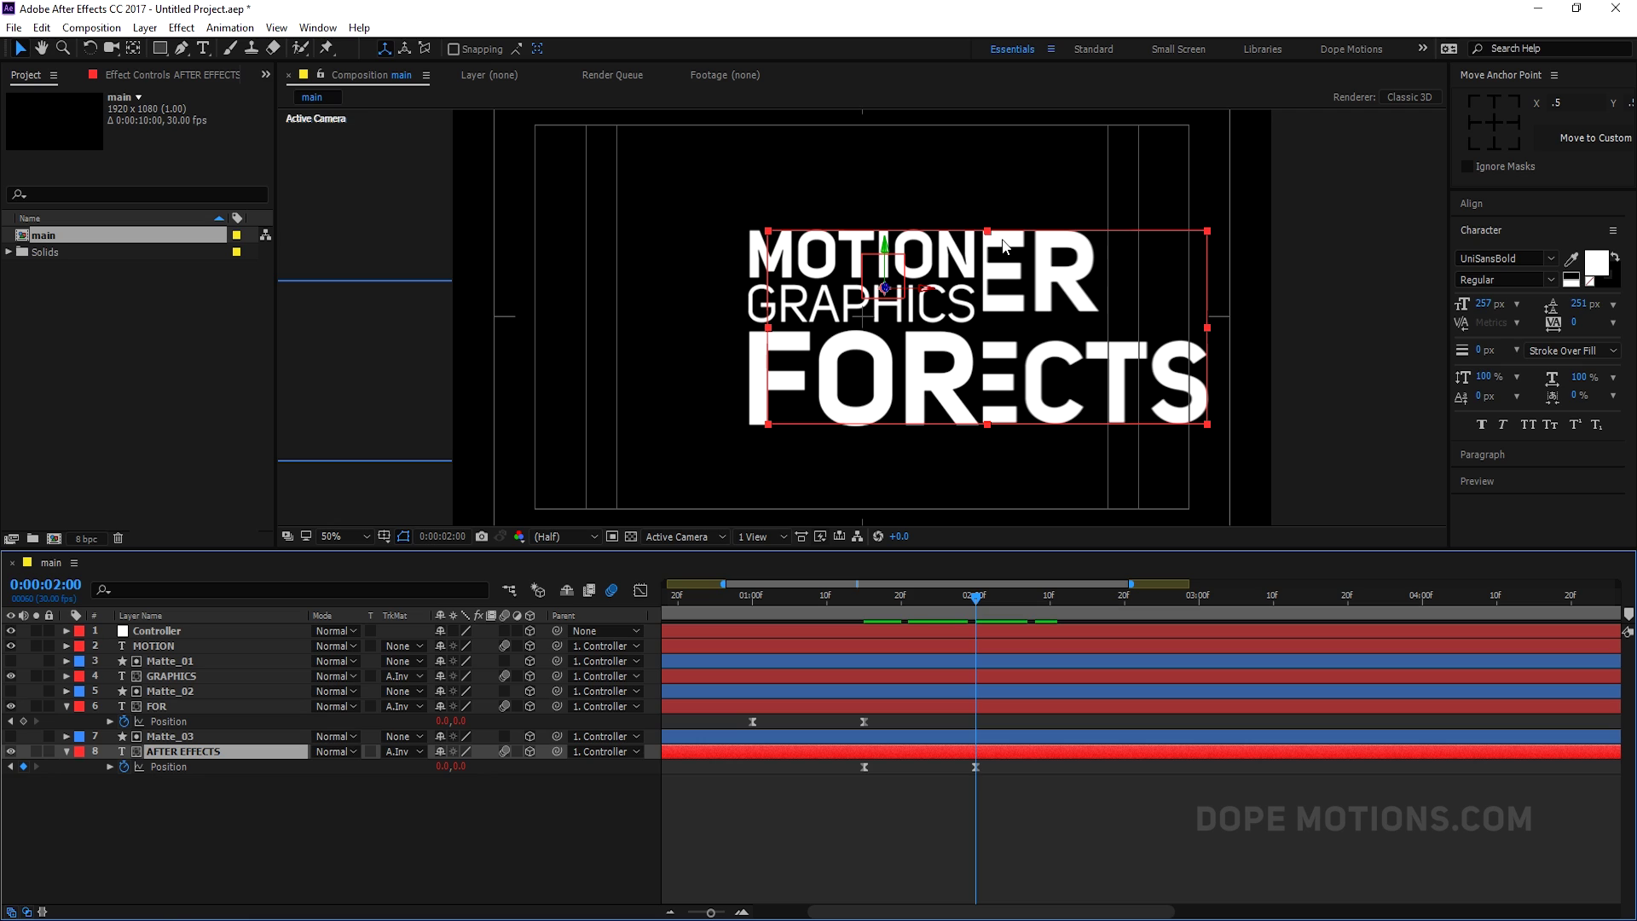
{"action": "key", "text": "ctrl+z"}
{"action": "key", "text": "ctrl+shift+z"}
Set the AFTER EFFECTS X position to 514 at 0:00:02:00, and scrub back to 0:00:01:15.
{"action": "left_click_drag", "start_coordinate": [440, 770], "coordinate": [876, 765]}
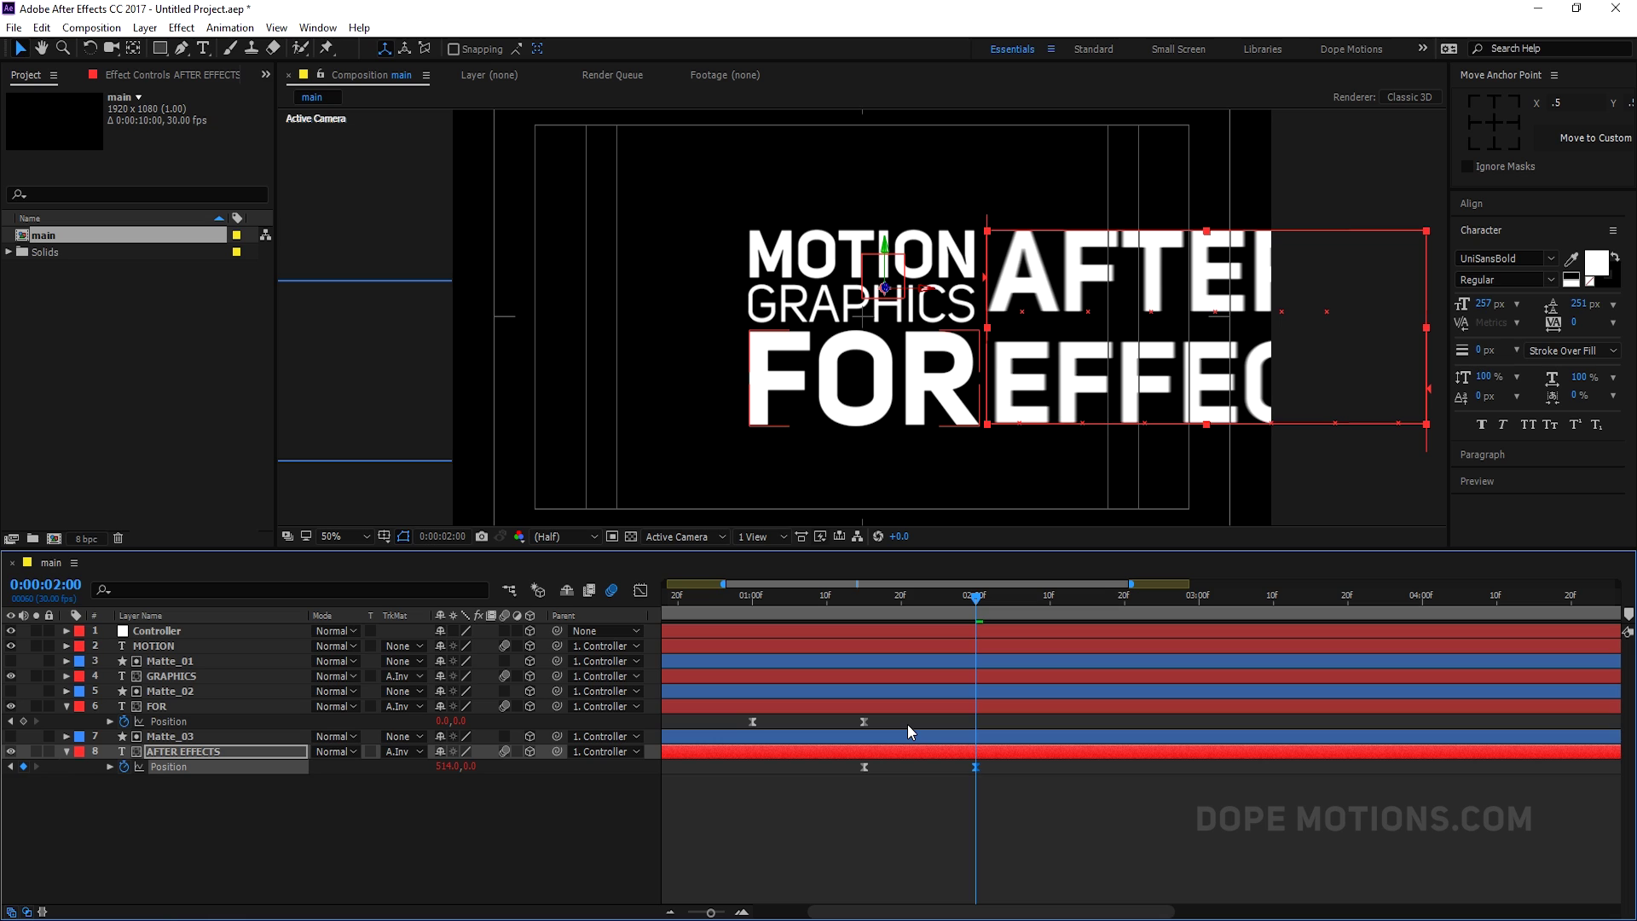
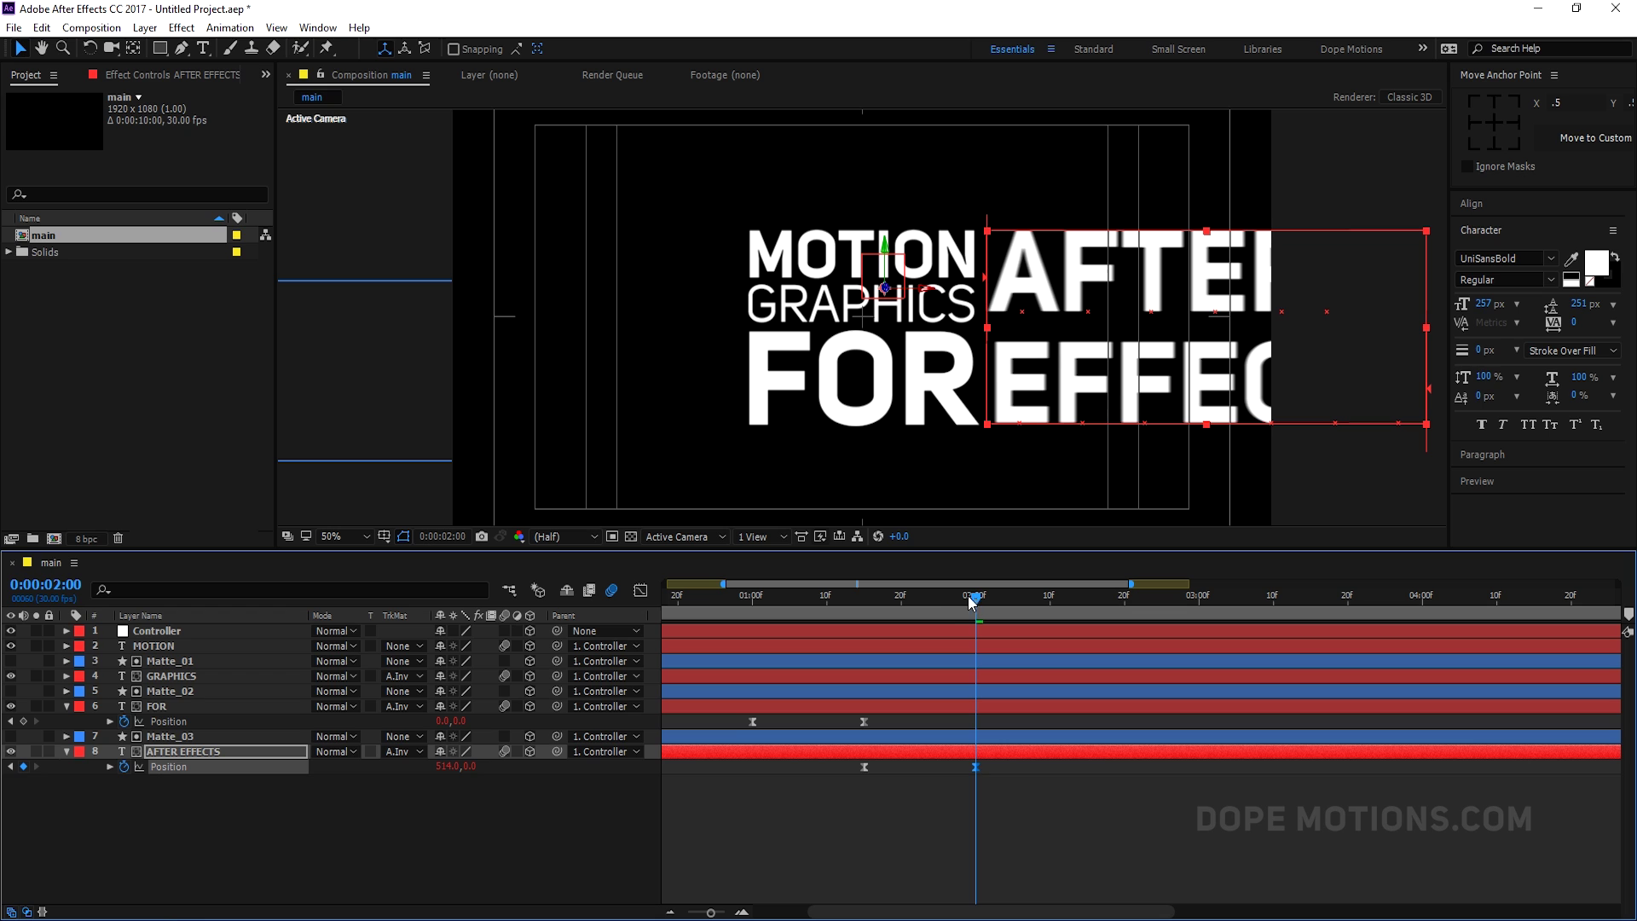
{"action": "left_click_drag", "start_coordinate": [972, 601], "coordinate": [861, 607]}
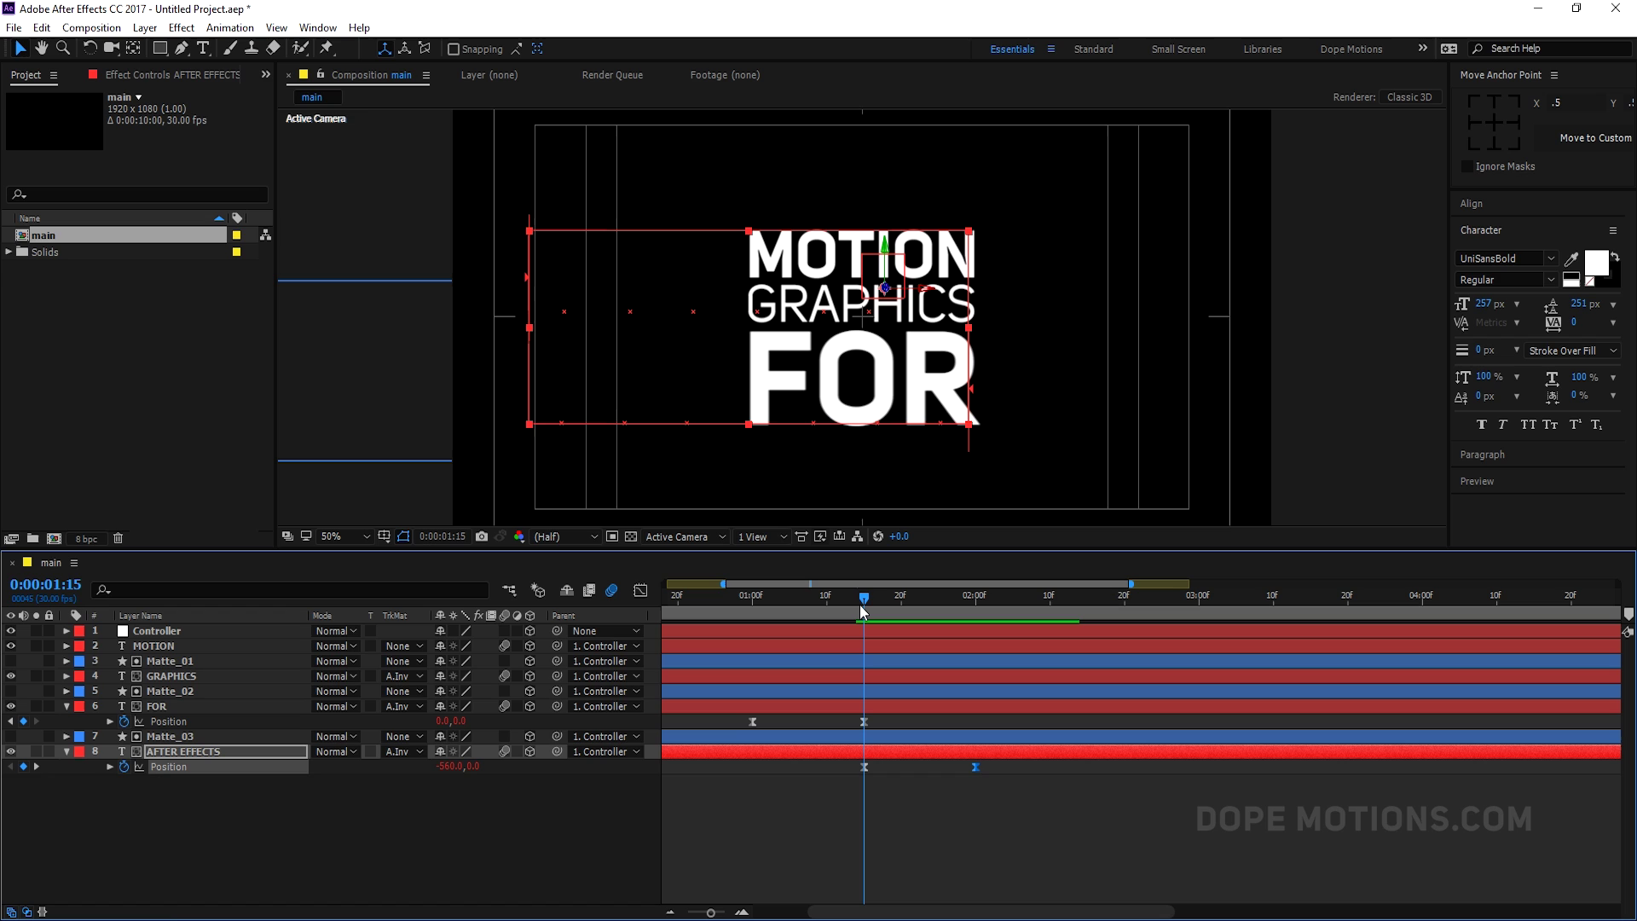
At 0:00:02:00, move the Controller null left to X position 438 to centre the whole text block, and scrub through the motion.
{"action": "left_click", "coordinate": [188, 631]}
{"action": "key", "text": "p"}
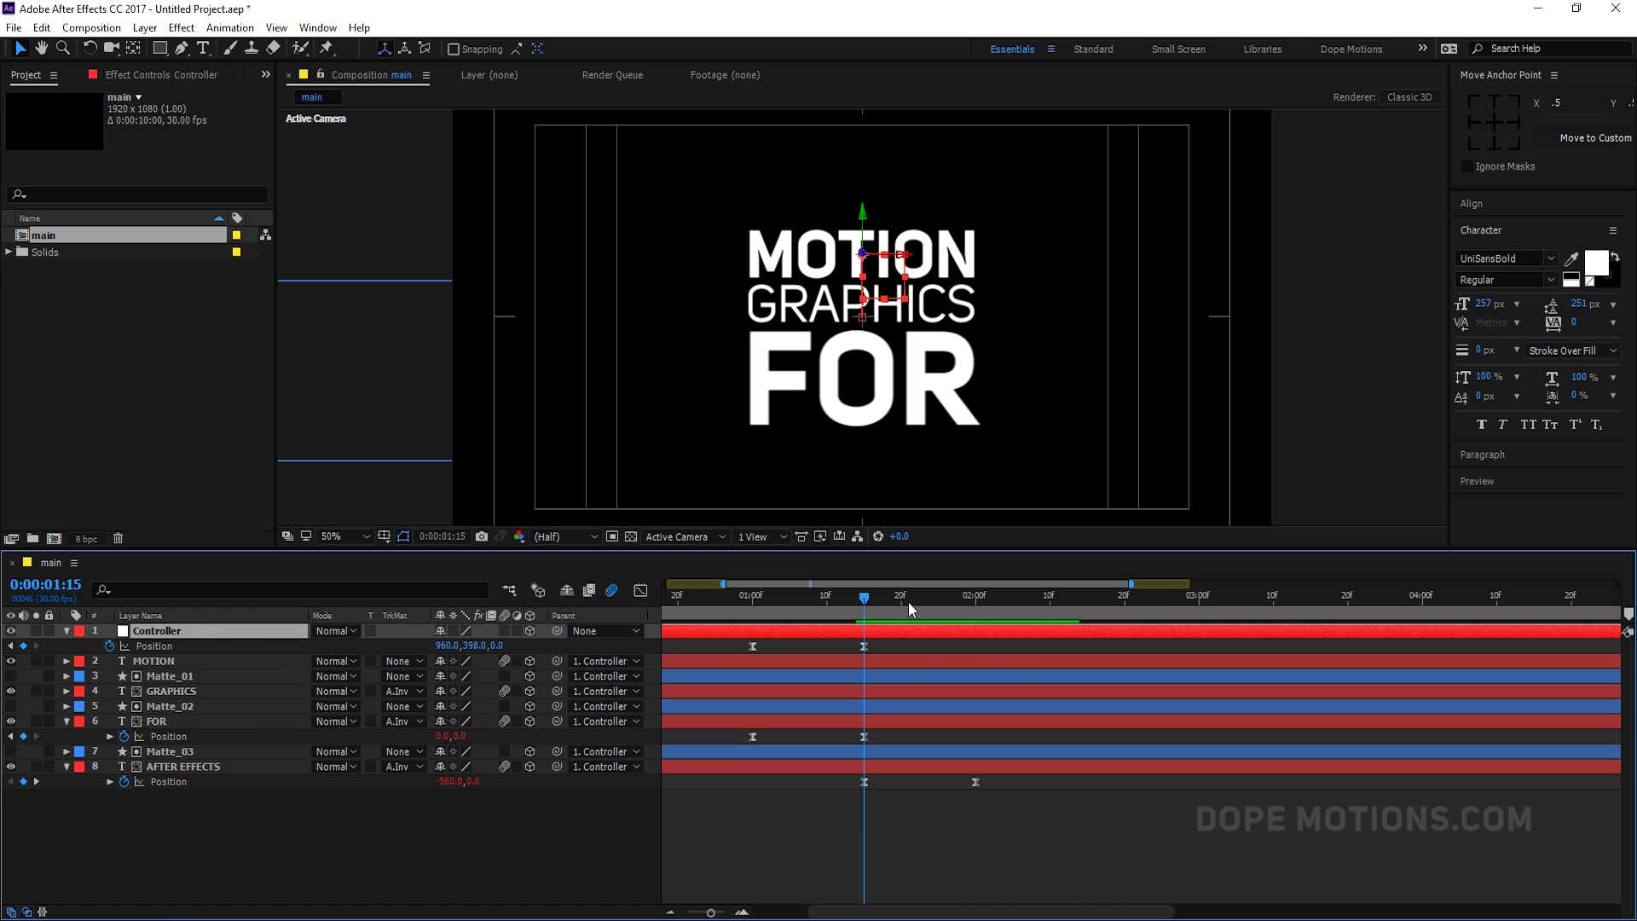
{"action": "left_click_drag", "start_coordinate": [863, 600], "coordinate": [977, 600]}
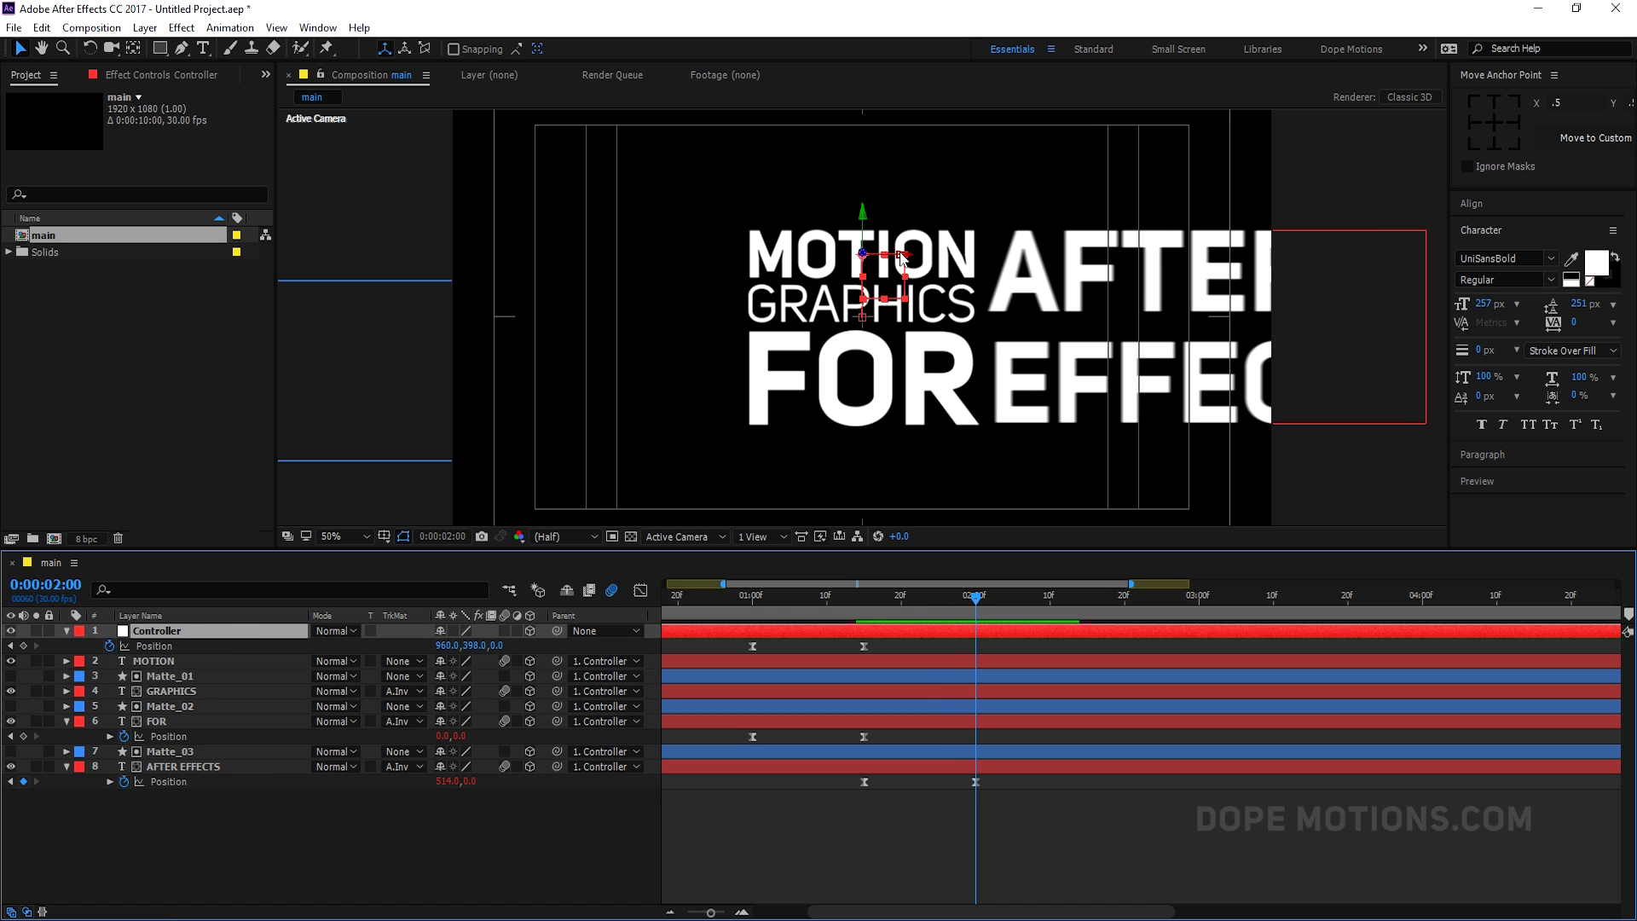
{"action": "left_click_drag", "start_coordinate": [902, 256], "coordinate": [679, 271]}
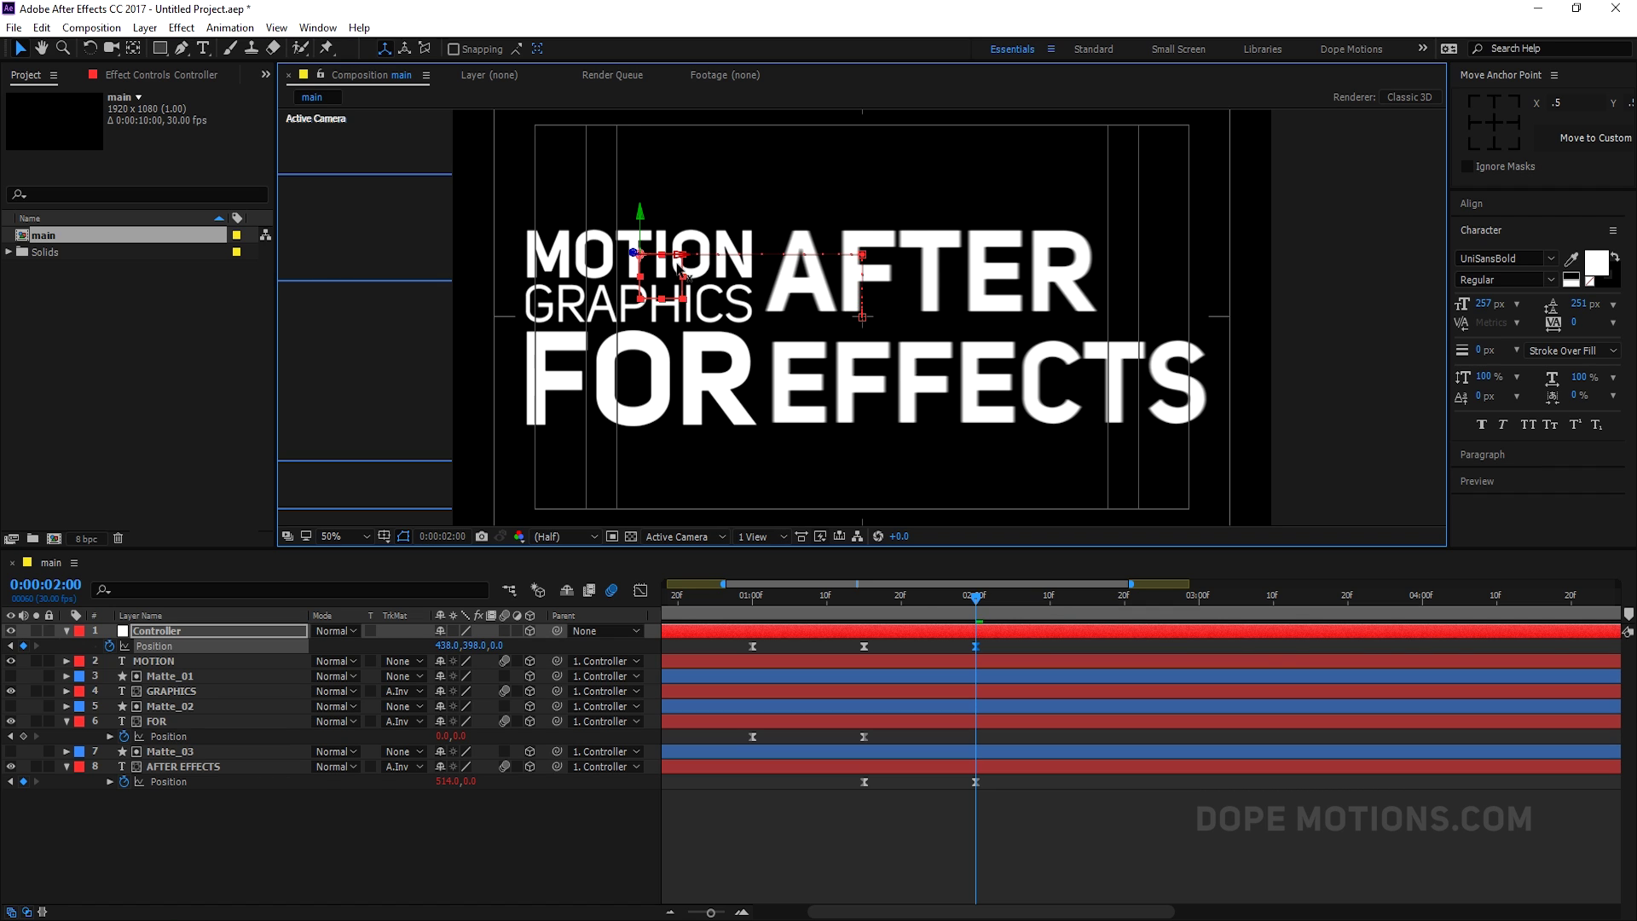
{"action": "left_click", "coordinate": [883, 798]}
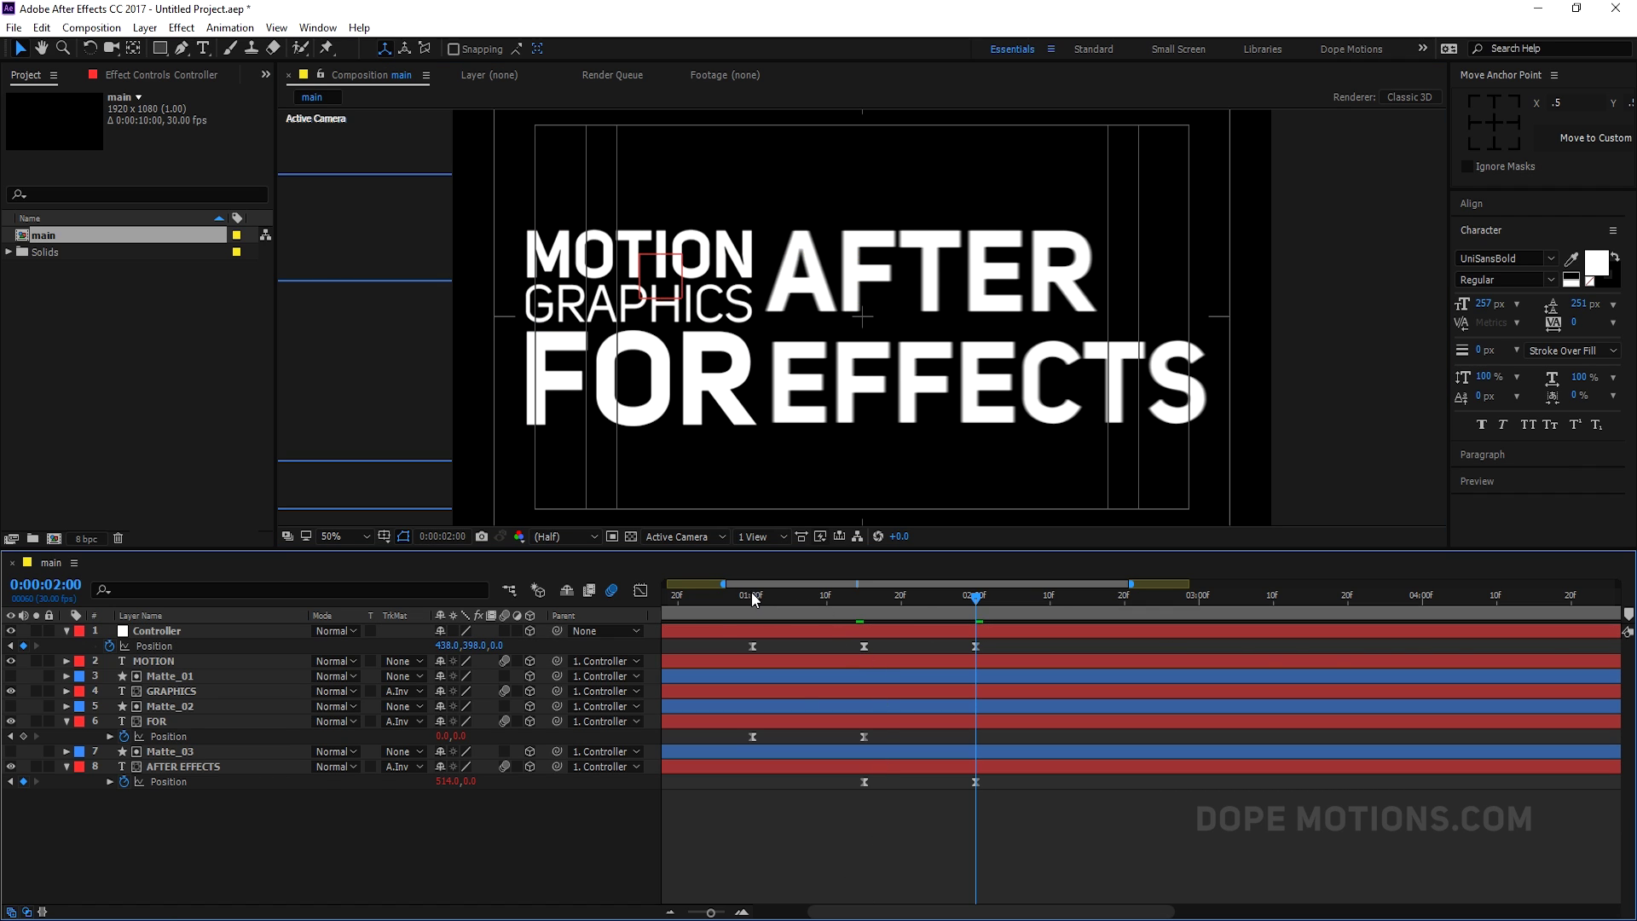
{"action": "left_click_drag", "start_coordinate": [751, 597], "coordinate": [990, 609]}
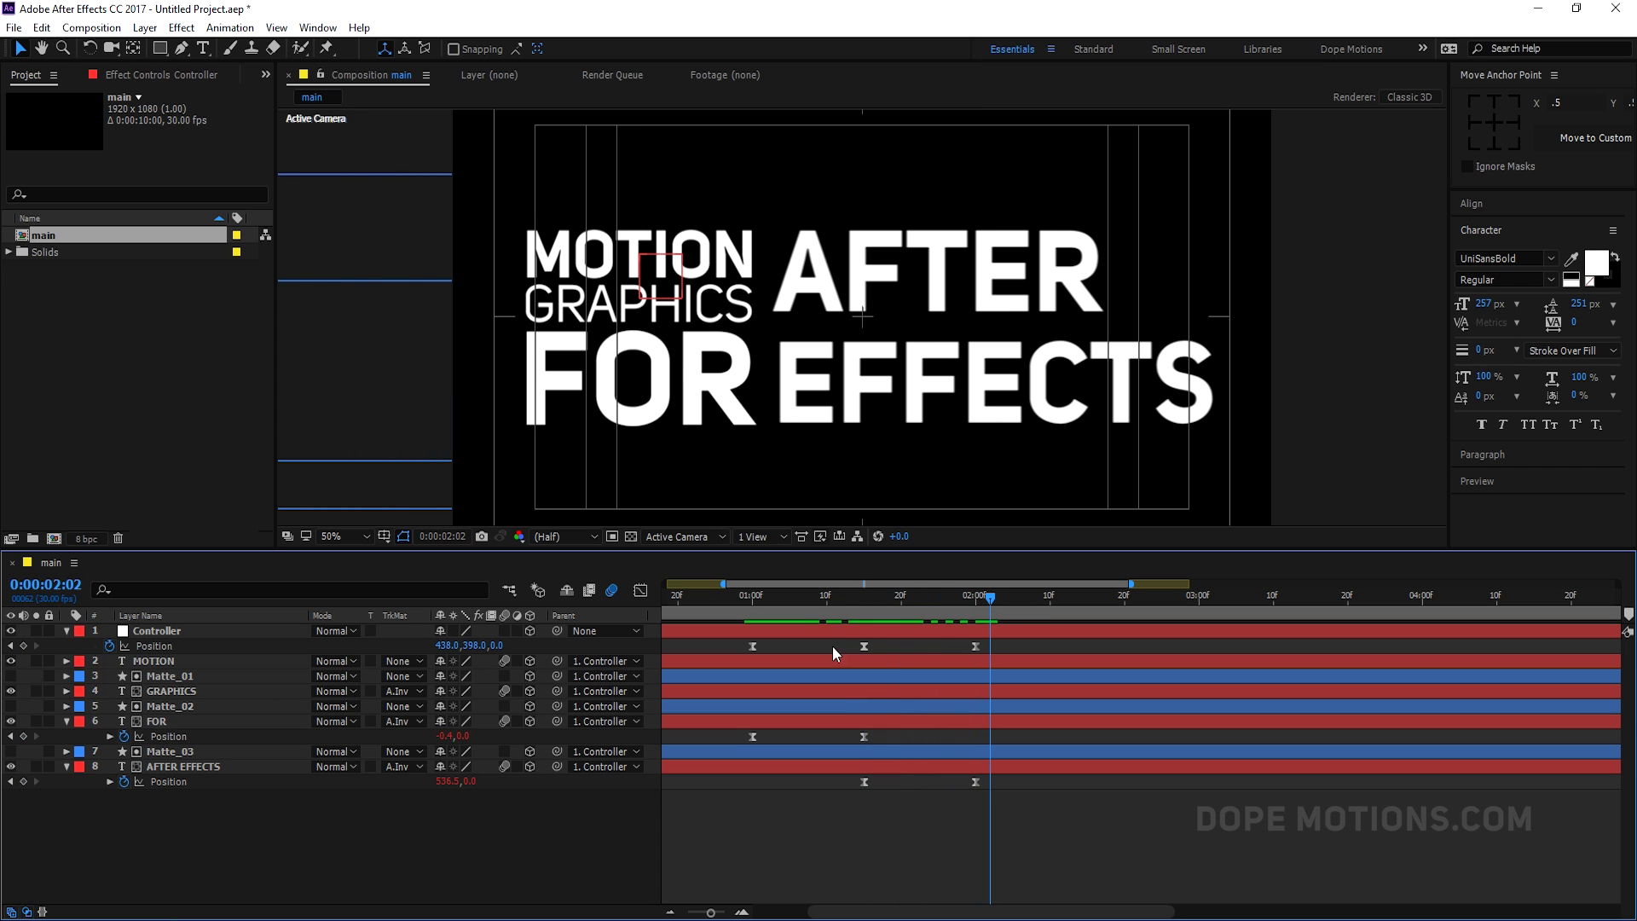
Reshape the Controller's position speed graph between 0:00:01:15 and 0:00:02:00 so it starts slowly and peaks late.
{"action": "left_click_drag", "start_coordinate": [729, 646], "coordinate": [1023, 662]}
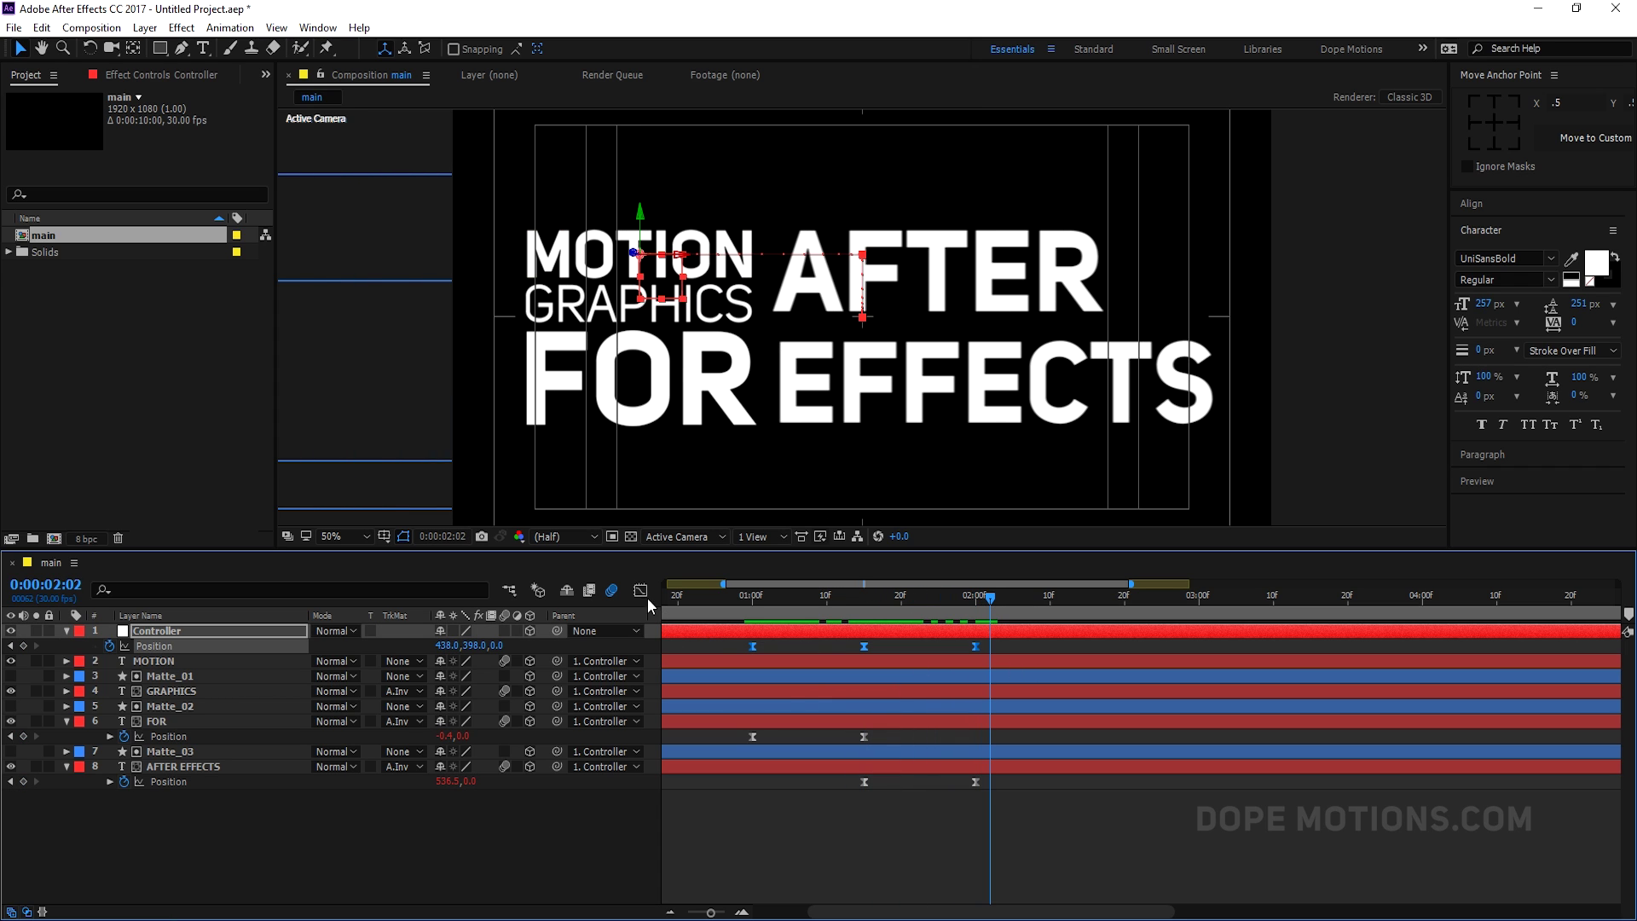
{"action": "left_click", "coordinate": [639, 591]}
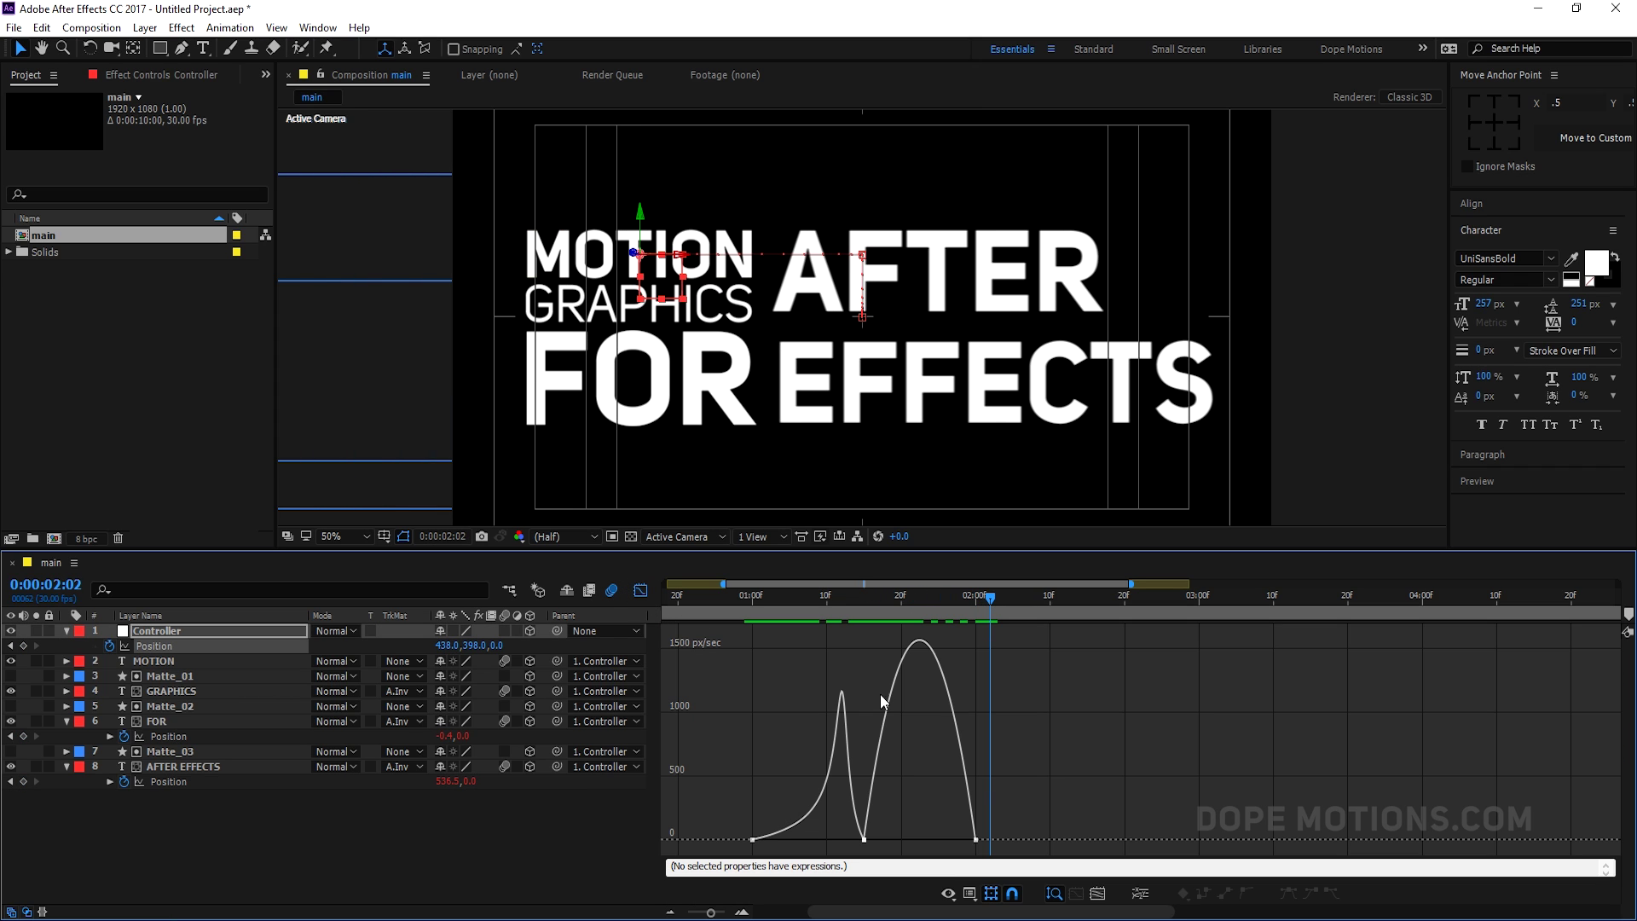
{"action": "left_click", "coordinate": [873, 844]}
{"action": "left_click_drag", "start_coordinate": [894, 839], "coordinate": [930, 840]}
Preview the animation from 0:00:01:09, and end the work area at 0:00:02:22.
{"action": "left_click", "coordinate": [822, 595]}
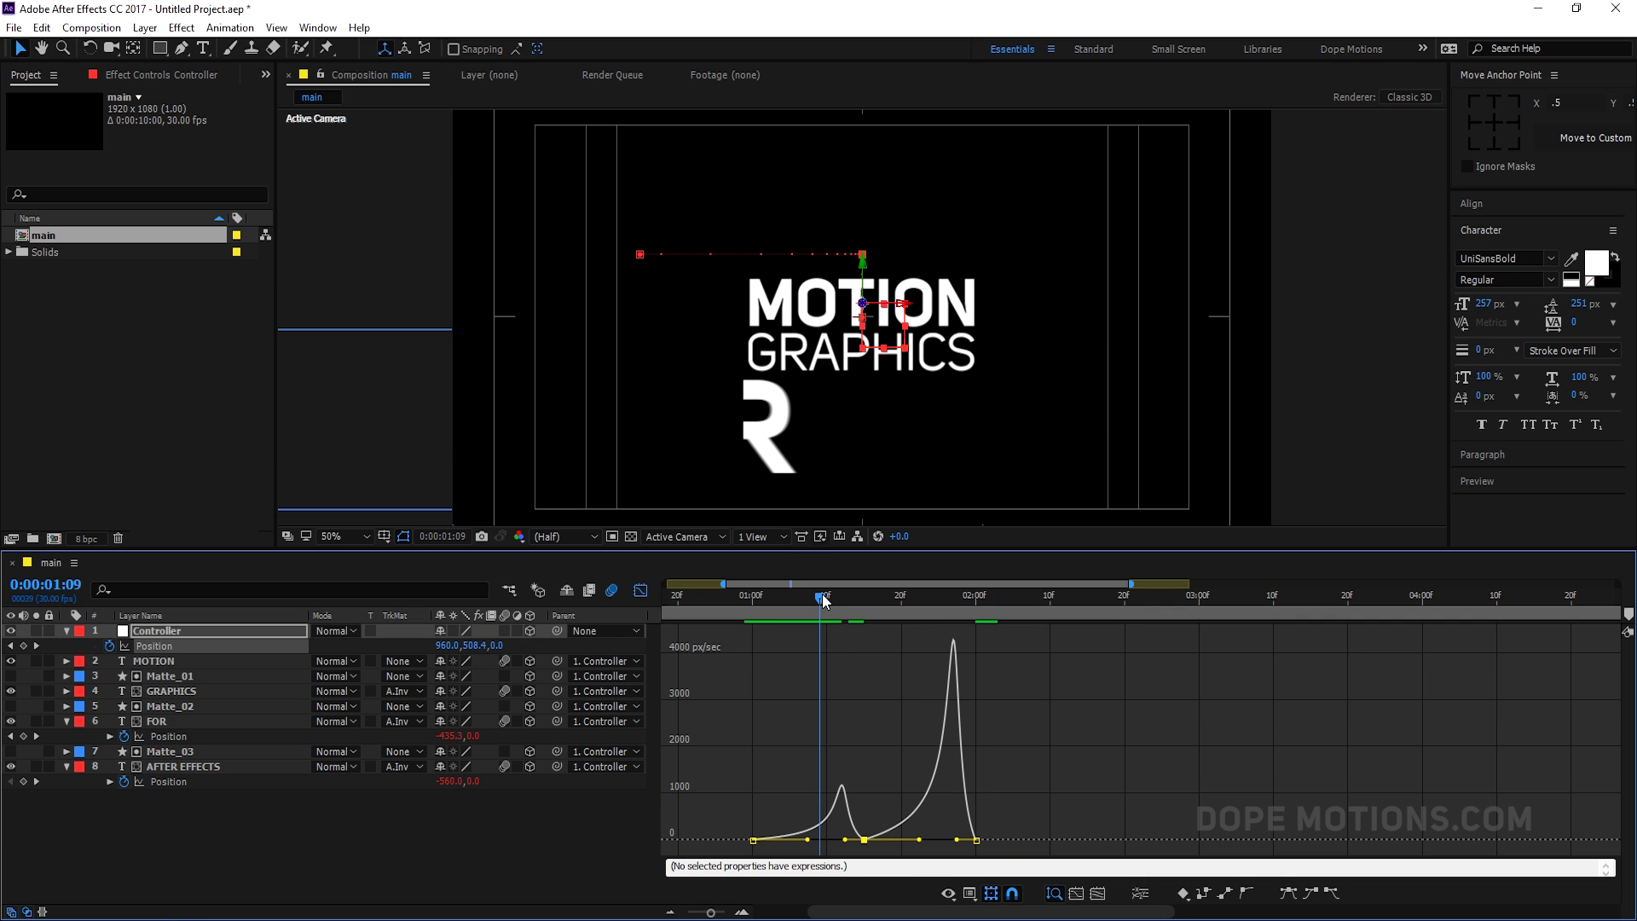
{"action": "key", "text": "space"}
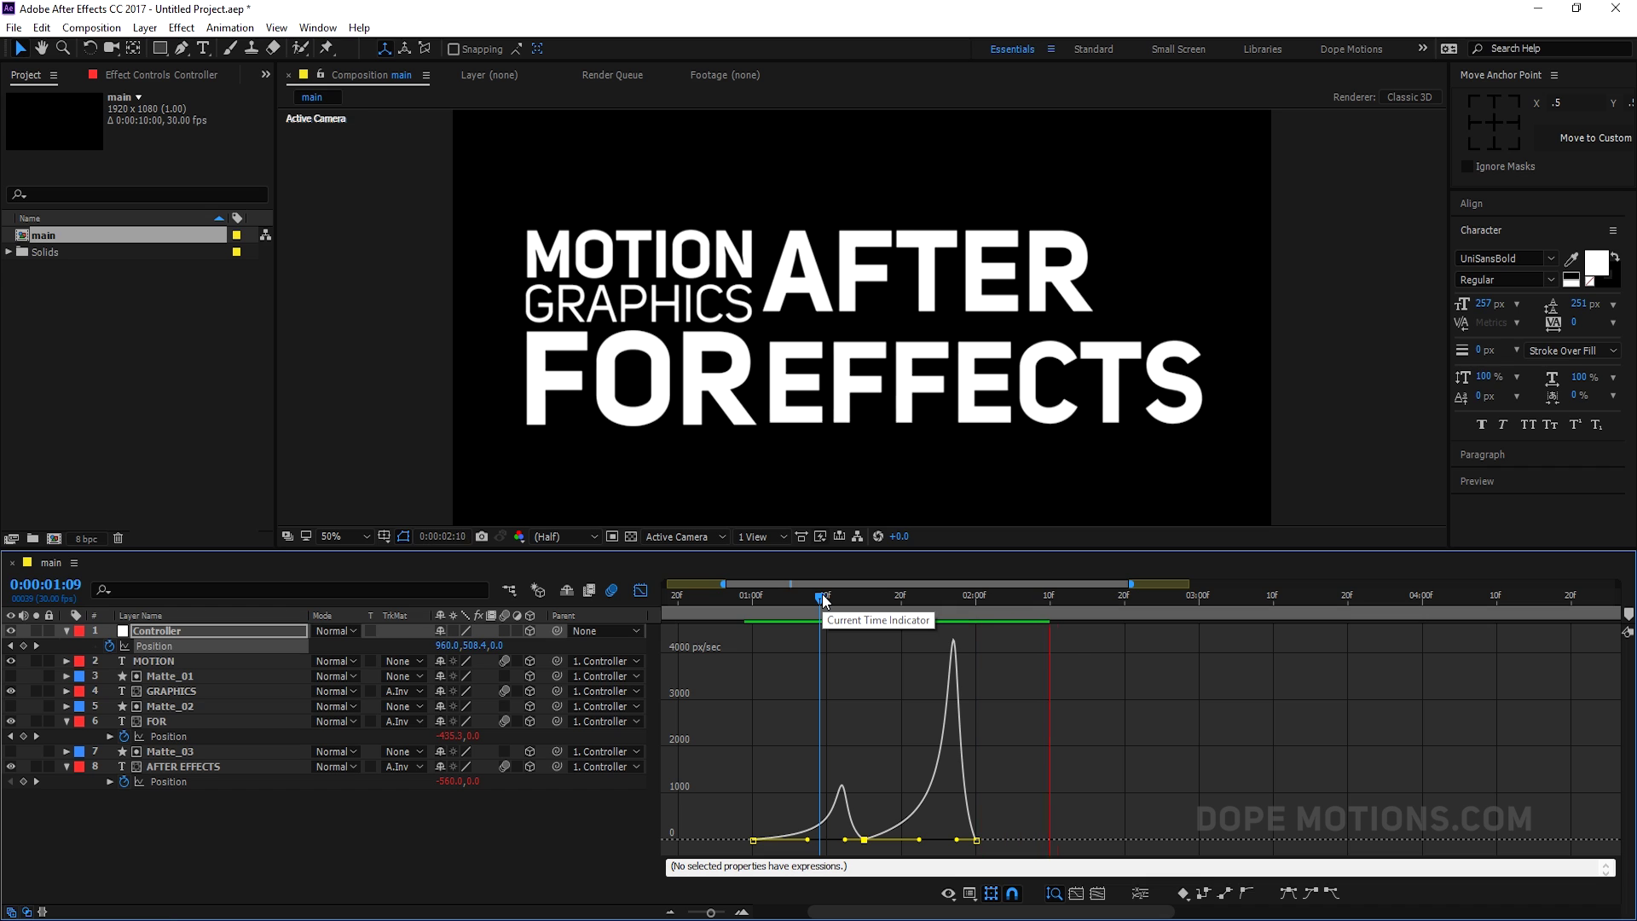
{"action": "left_click", "coordinate": [1142, 600]}
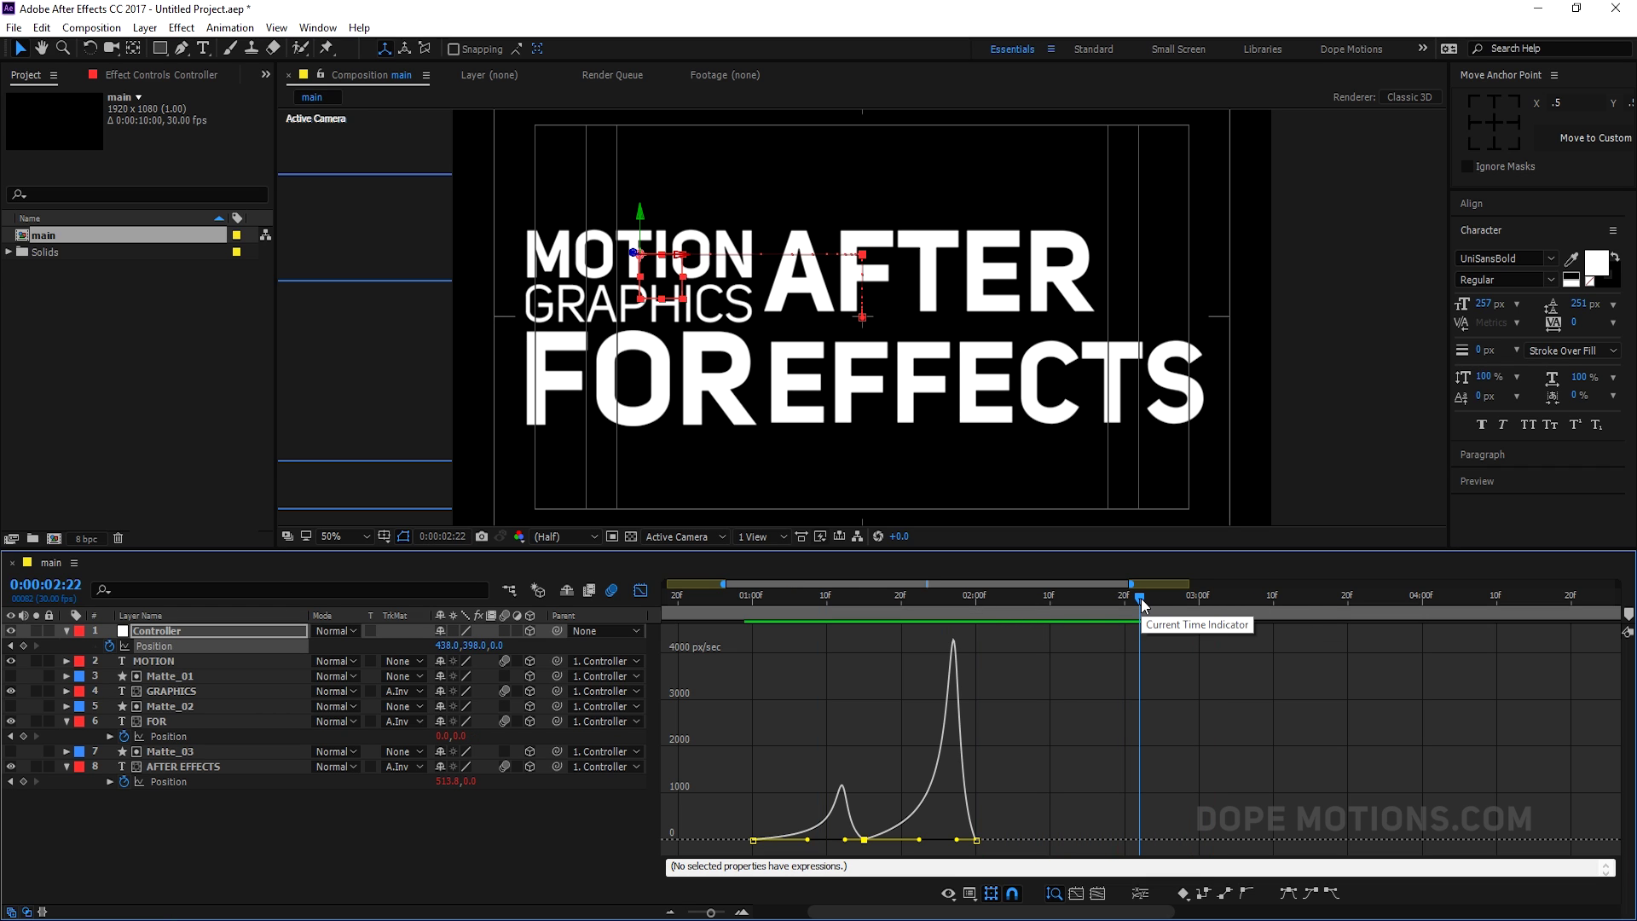
{"action": "key", "text": "space"}
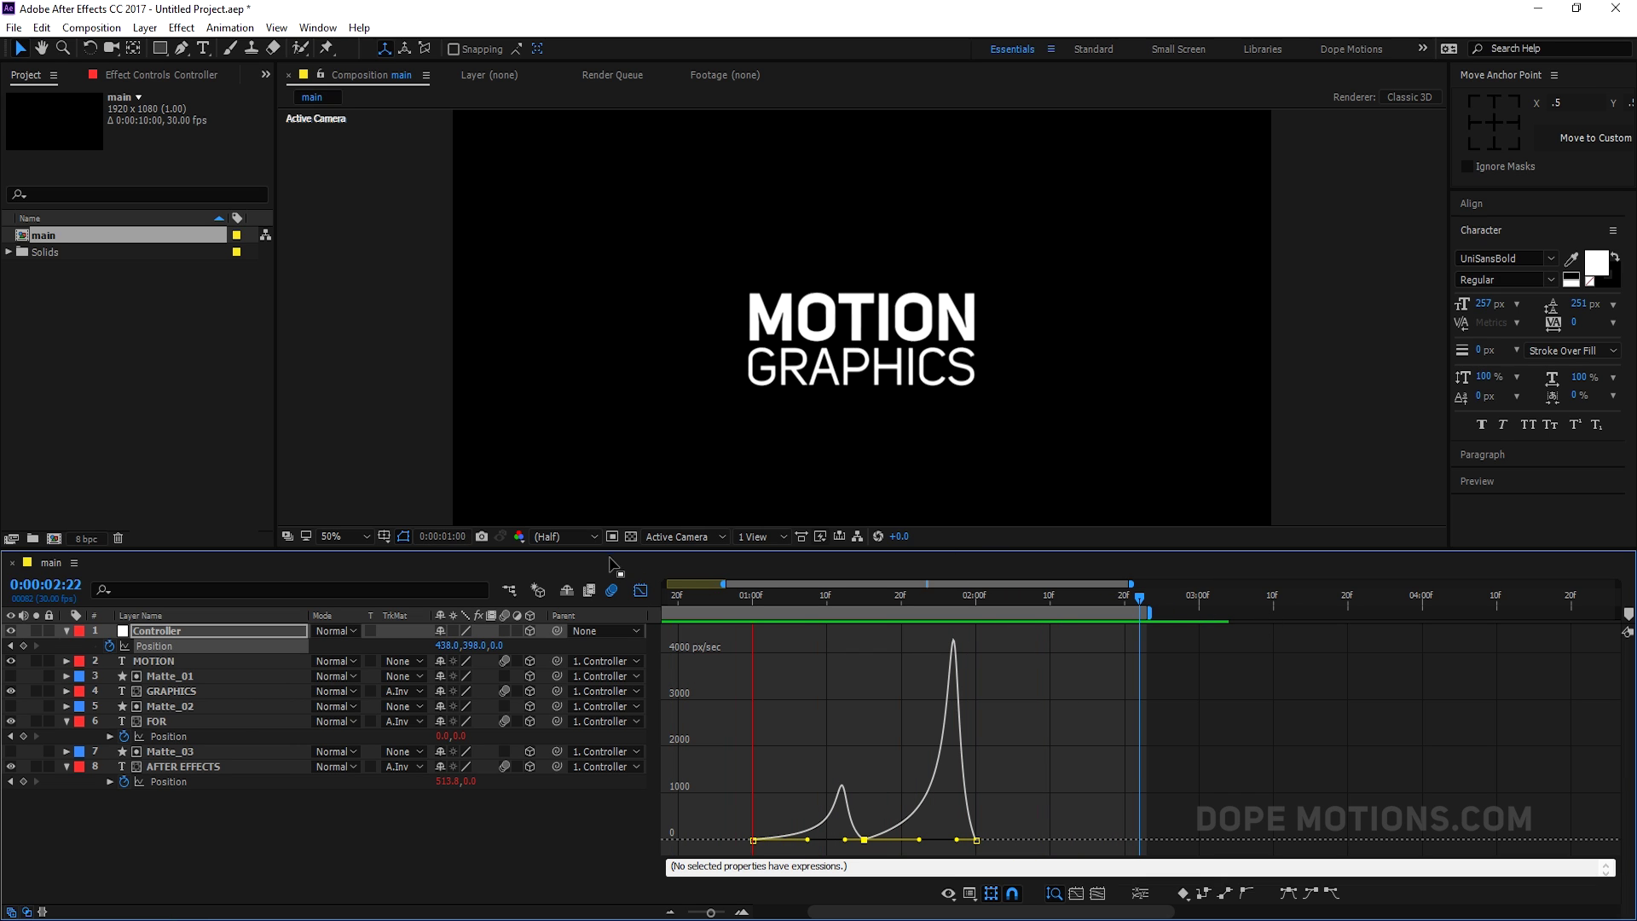
Leave the graph editor with all layers' keyframed properties collapsed, and scrub to 0:00:02:14.
{"action": "left_click", "coordinate": [641, 591]}
{"action": "left_click", "coordinate": [924, 862]}
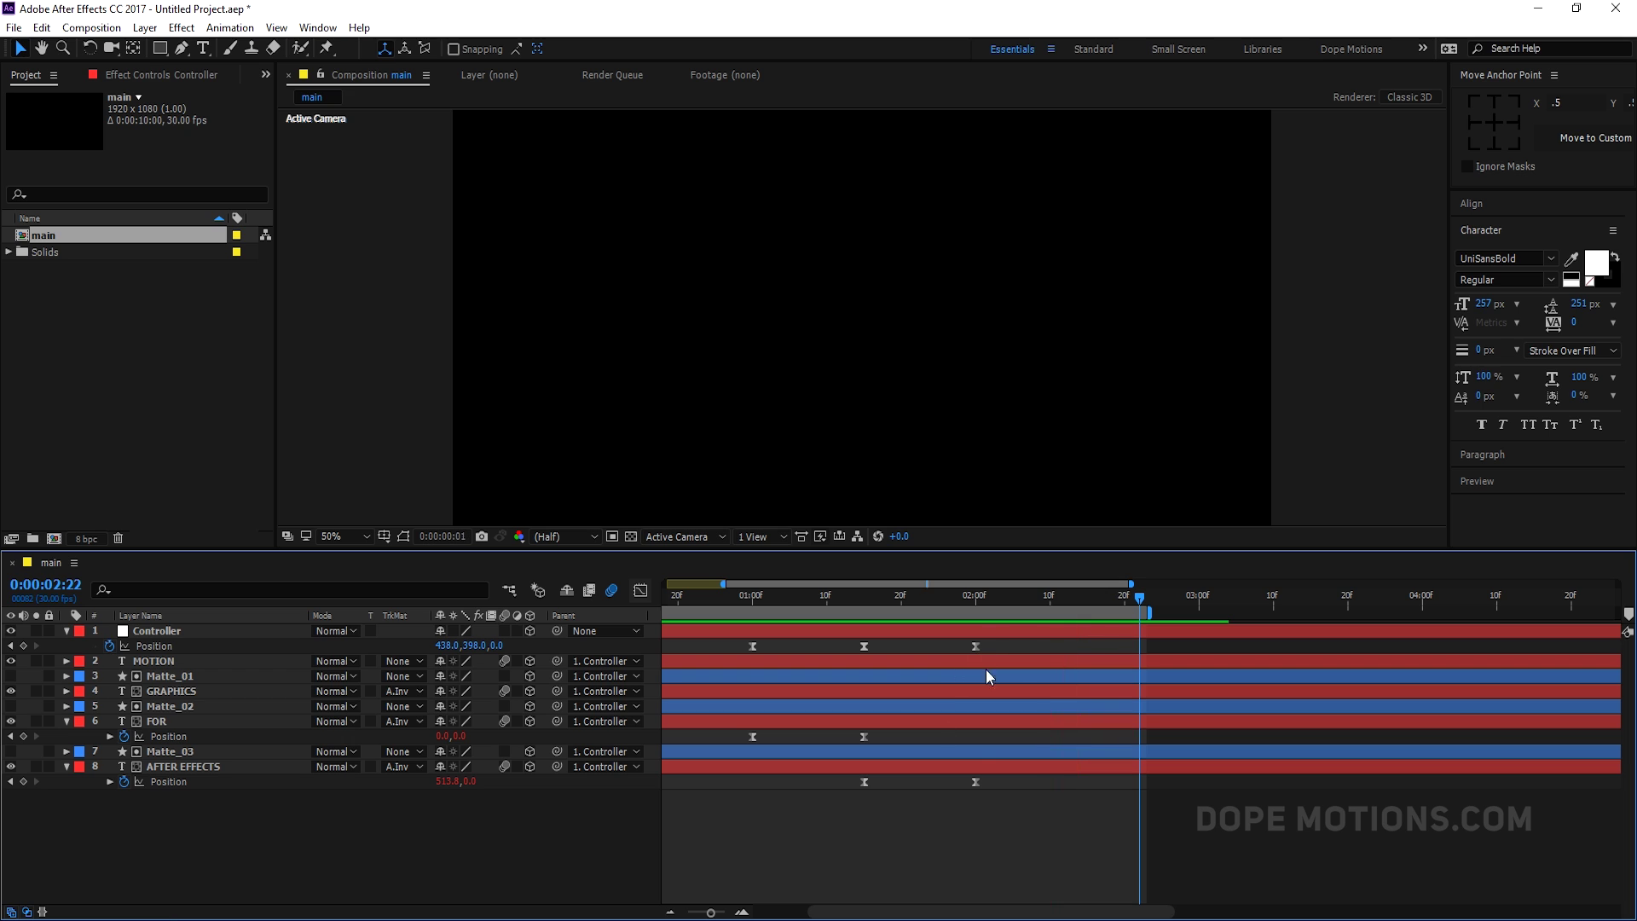
{"action": "scroll", "coordinate": [953, 872], "scroll_direction": "down", "scroll_amount": 3}
{"action": "key", "text": "ctrl+a"}
{"action": "key", "text": "u"}
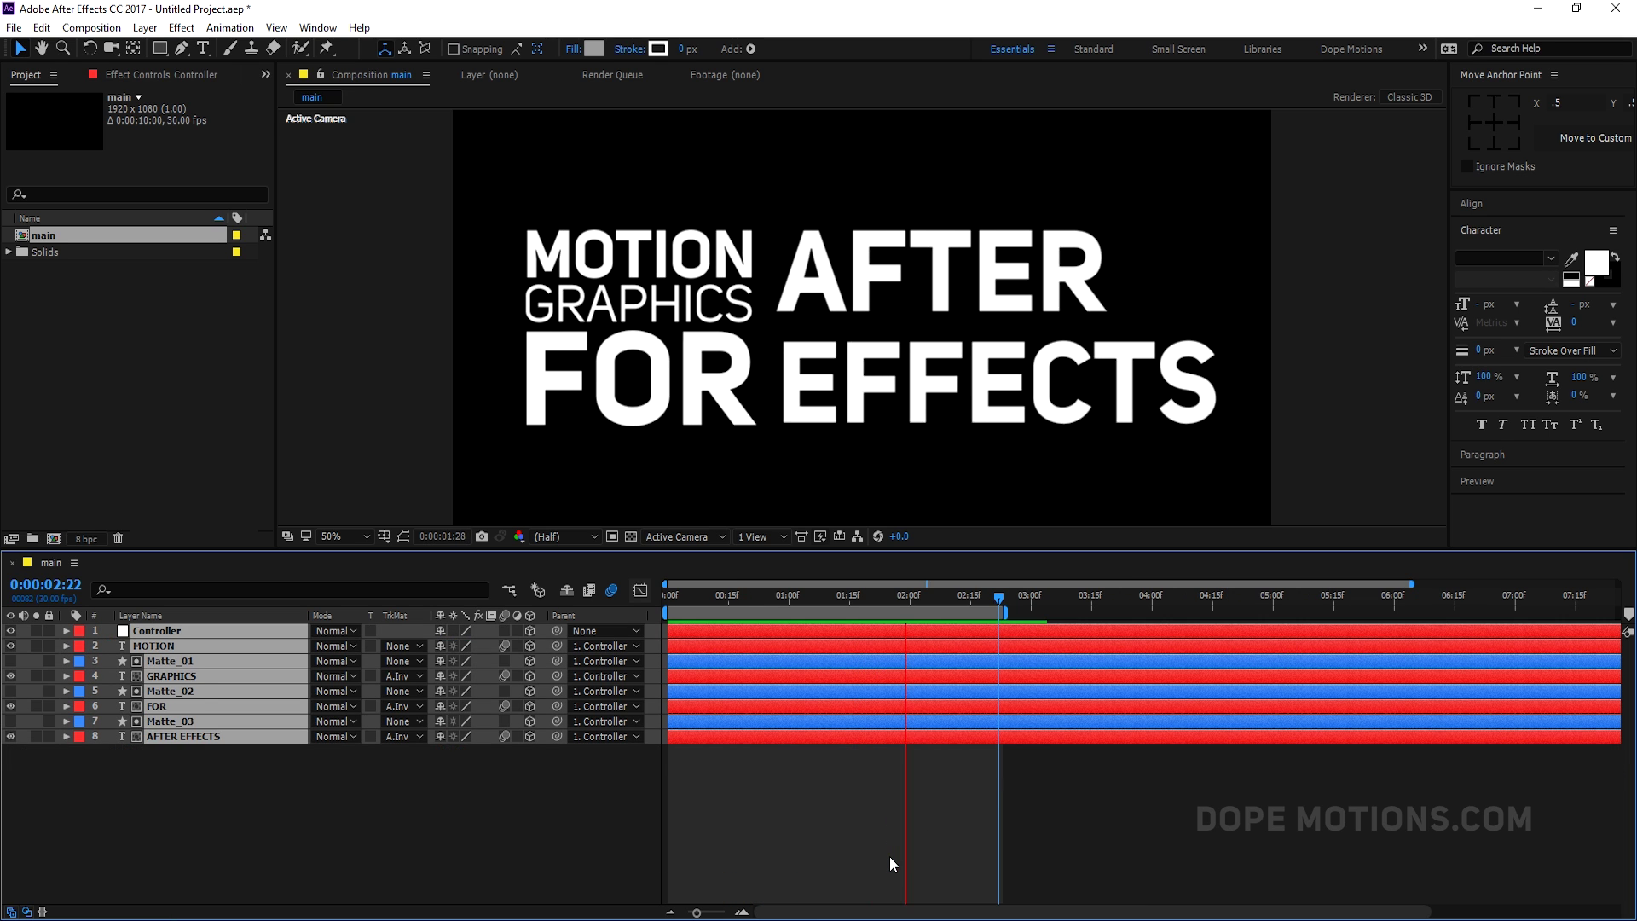
{"action": "left_click", "coordinate": [892, 790]}
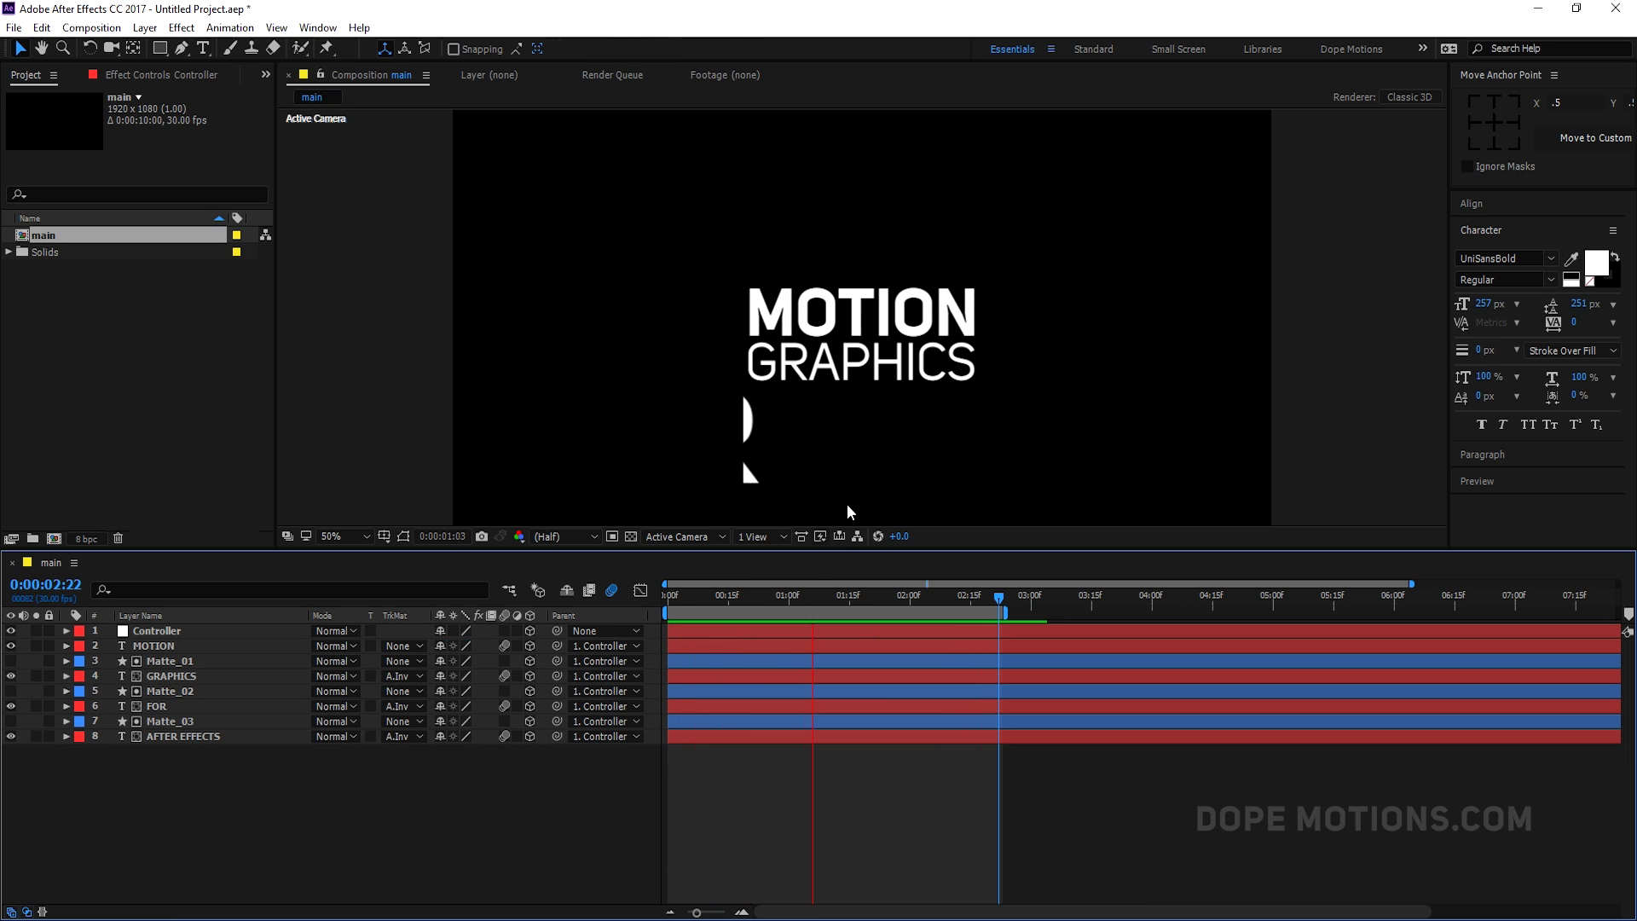
{"action": "left_click_drag", "start_coordinate": [764, 599], "coordinate": [966, 599]}
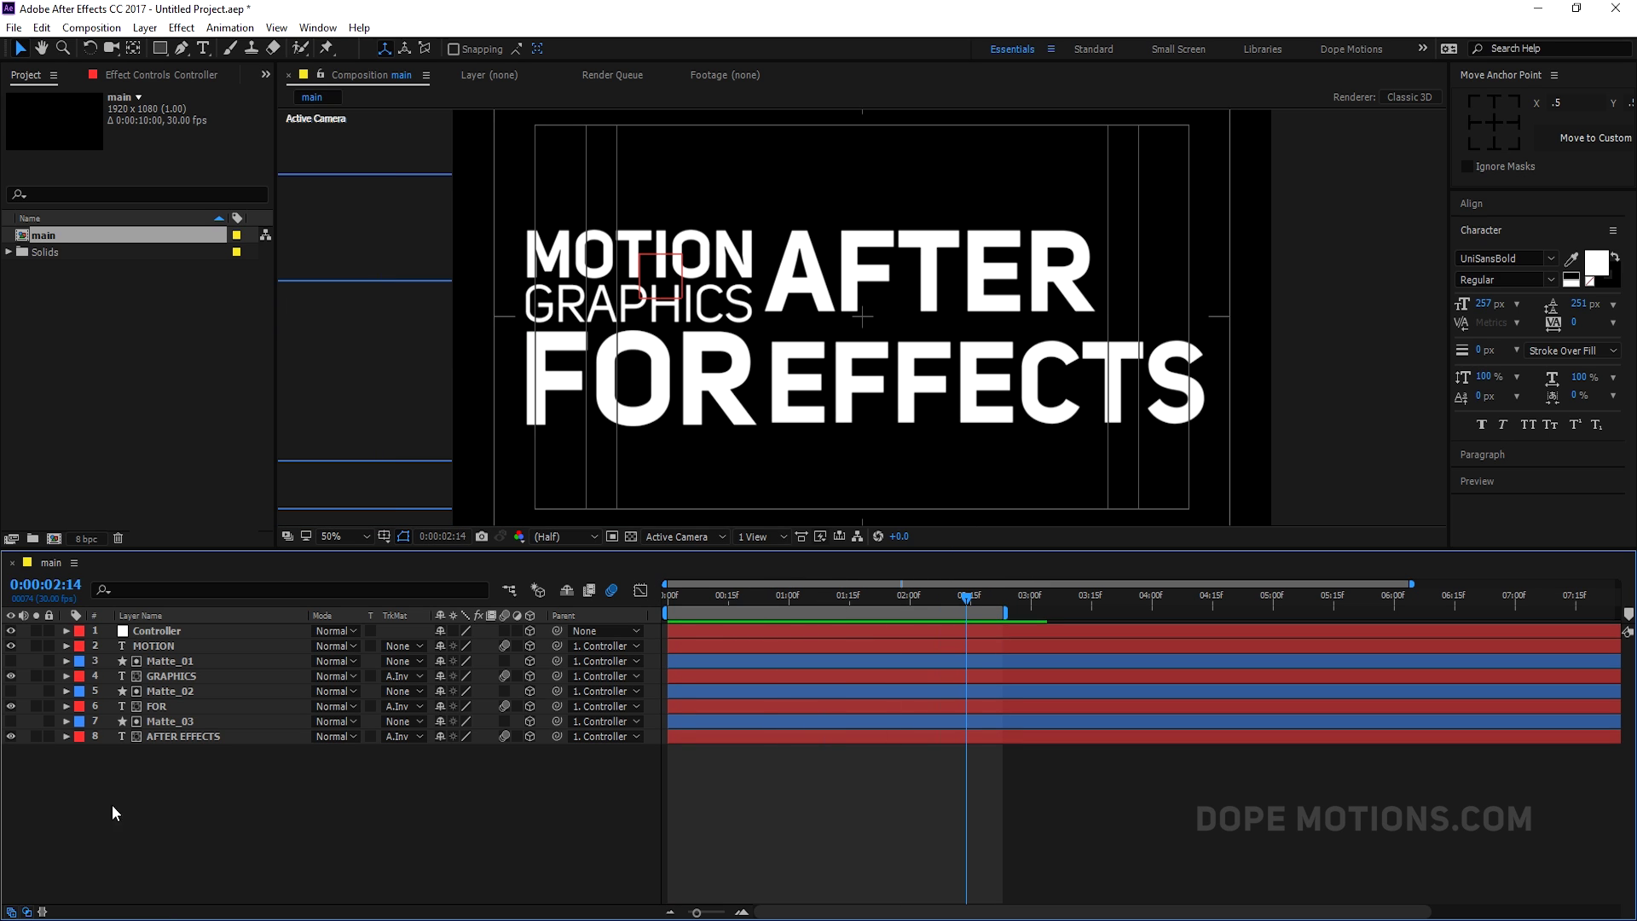
Pre-compose all eight layers into a new composition named Text, moving all attributes into it.
{"action": "left_click_drag", "start_coordinate": [168, 764], "coordinate": [182, 636]}
{"action": "right_click", "coordinate": [182, 636]}
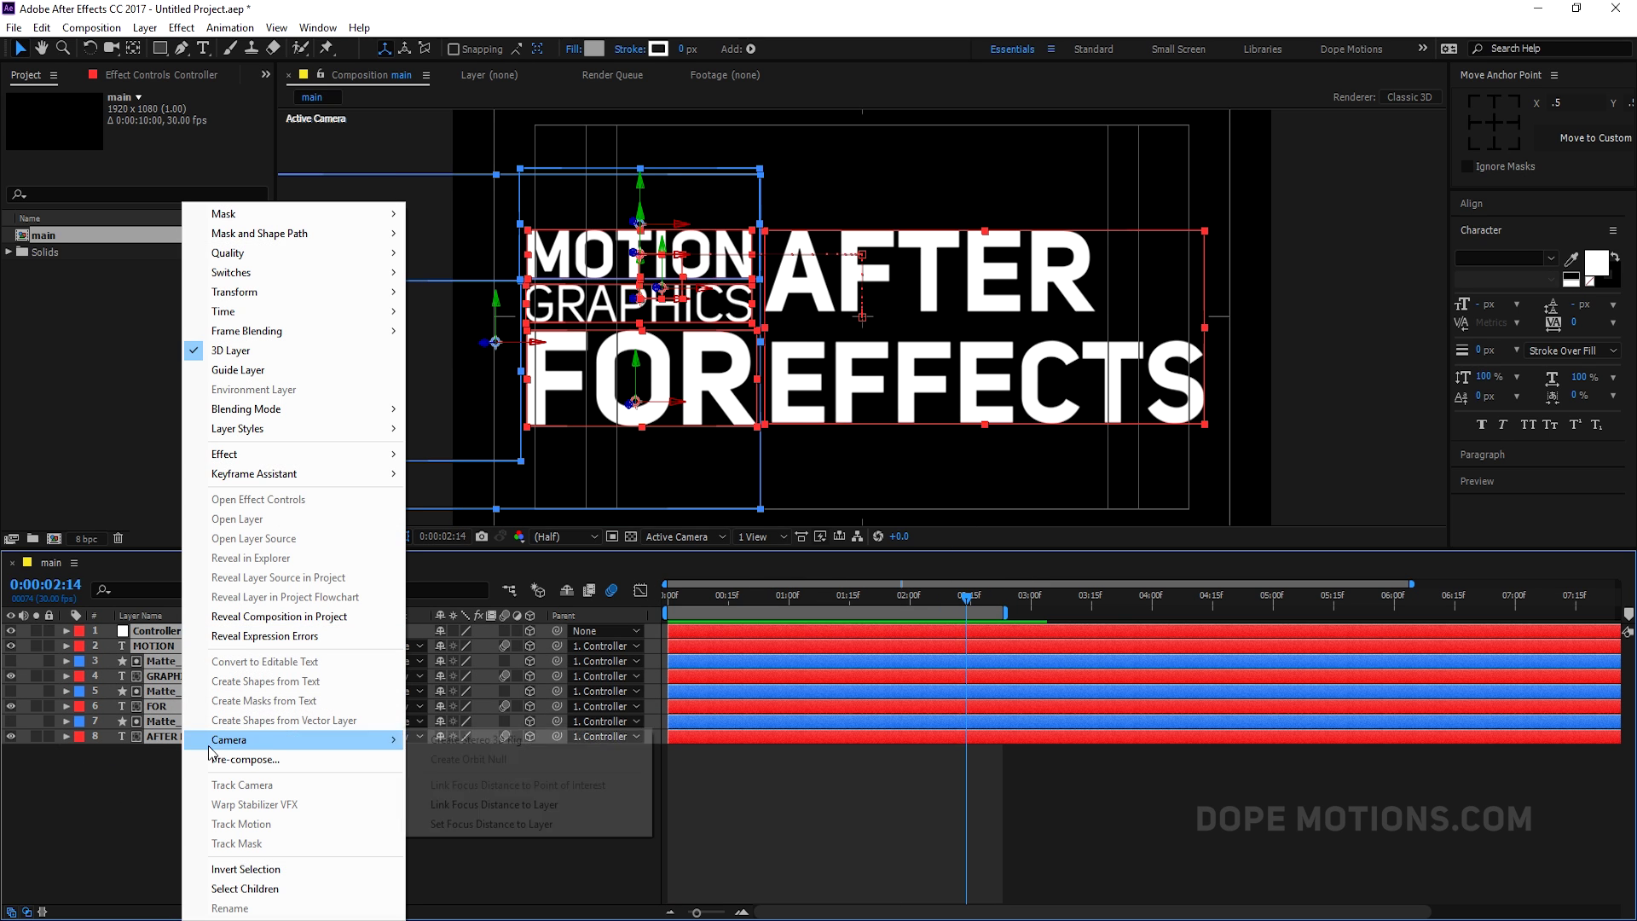
{"action": "left_click", "coordinate": [216, 760]}
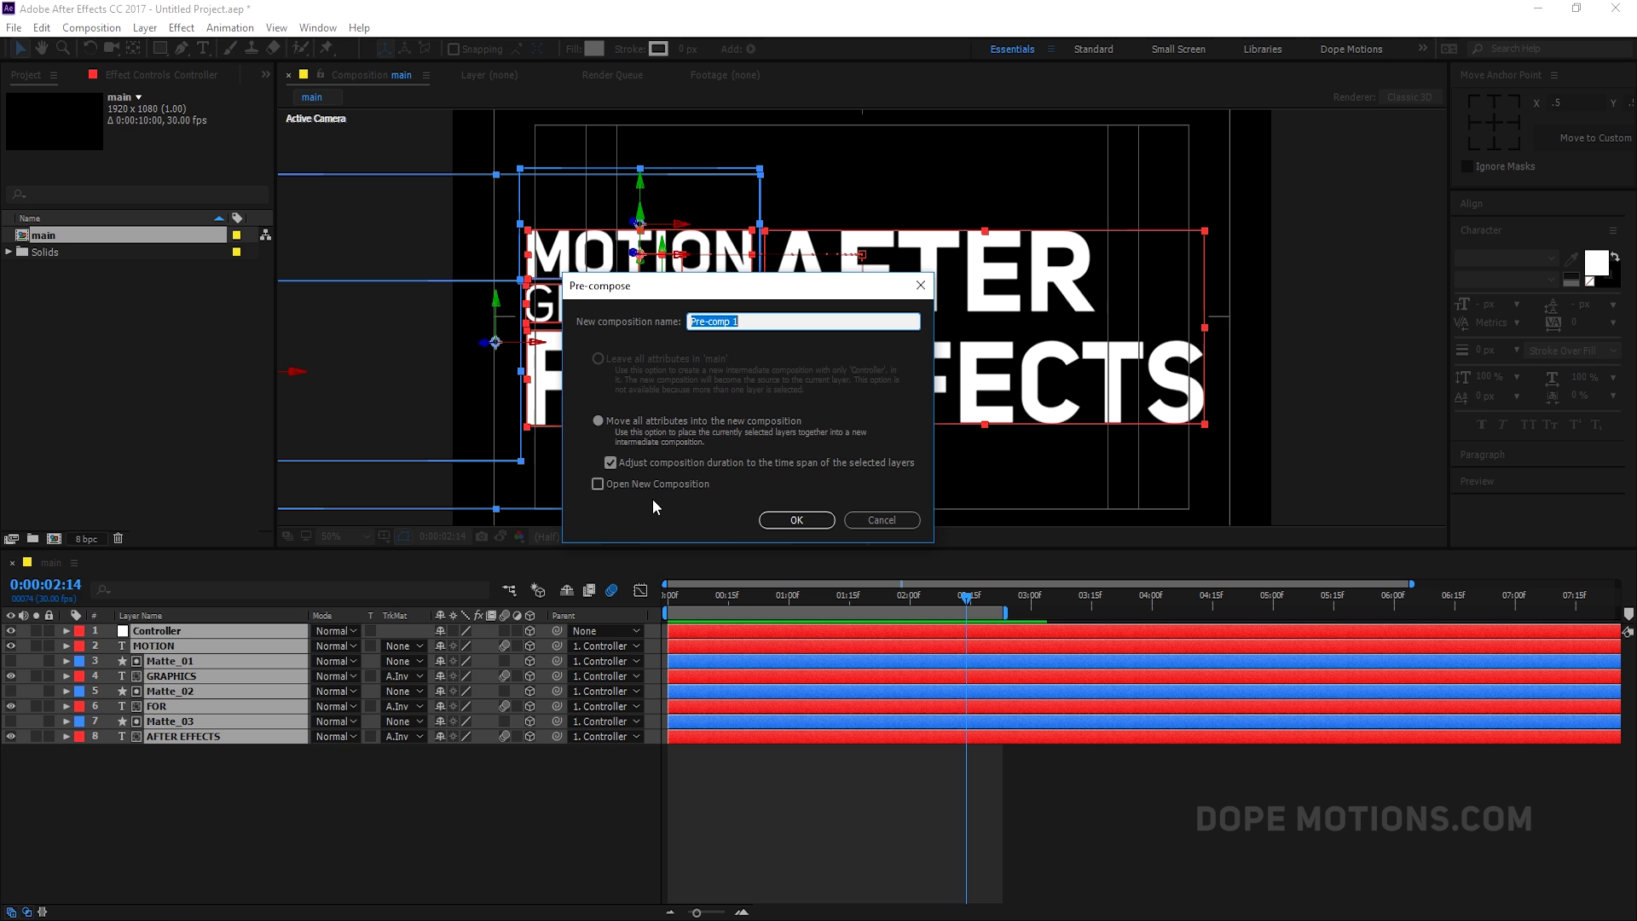
{"action": "type", "text": "Text"}
{"action": "key", "text": "Return"}
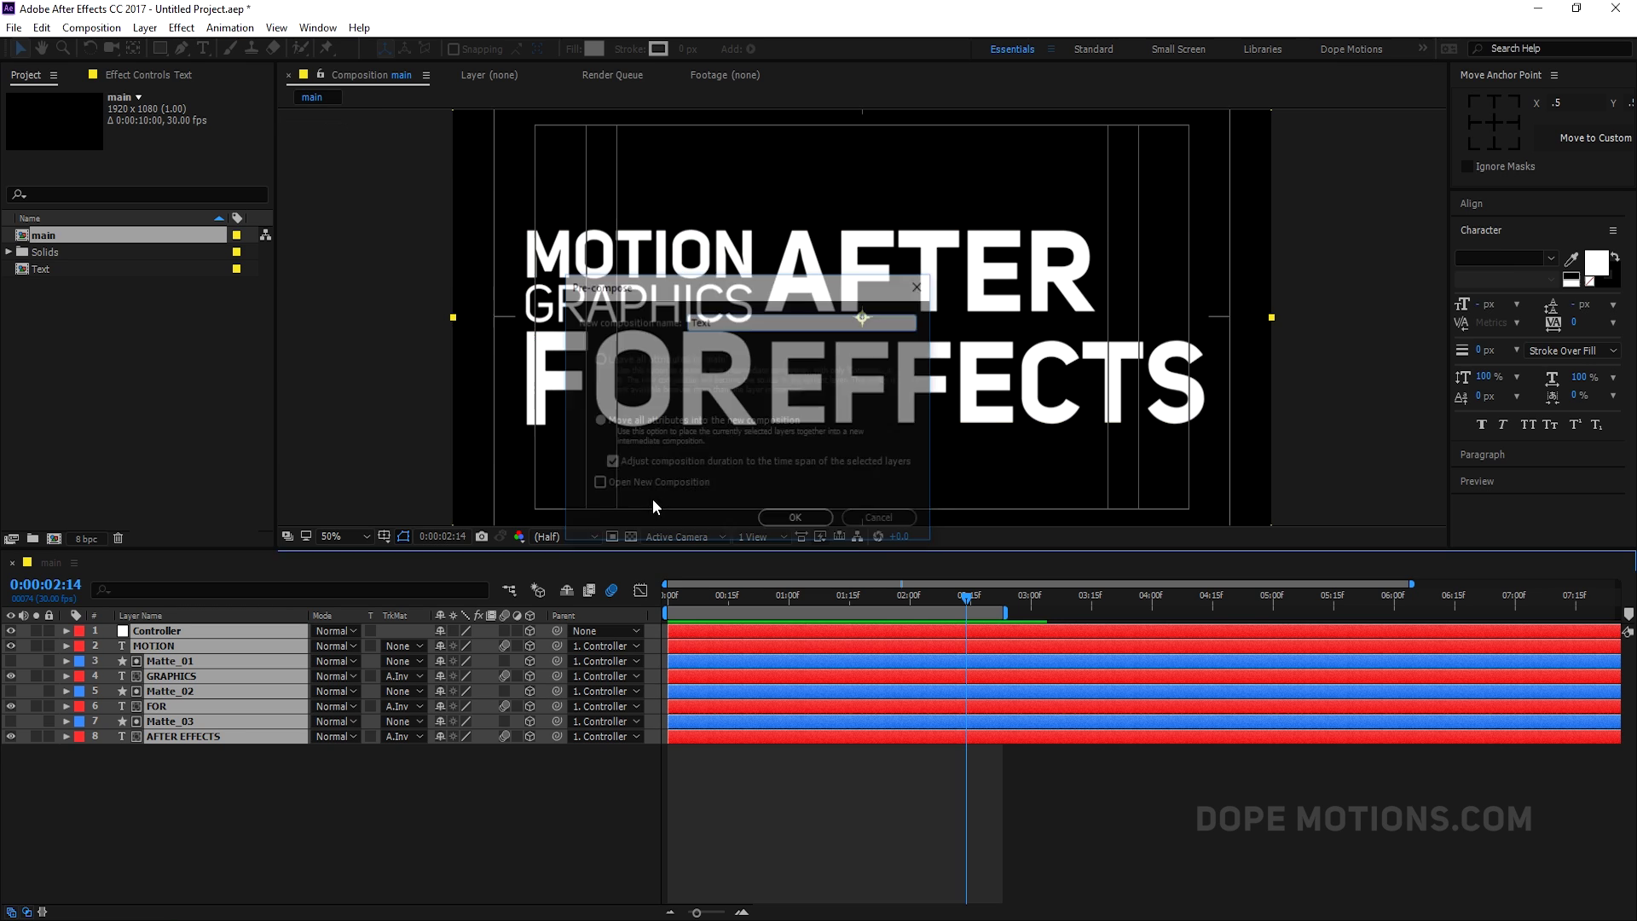
Hide the title-safe guides and enlarge the composition viewer to show the full frame.
{"action": "key", "text": "apostrophe"}
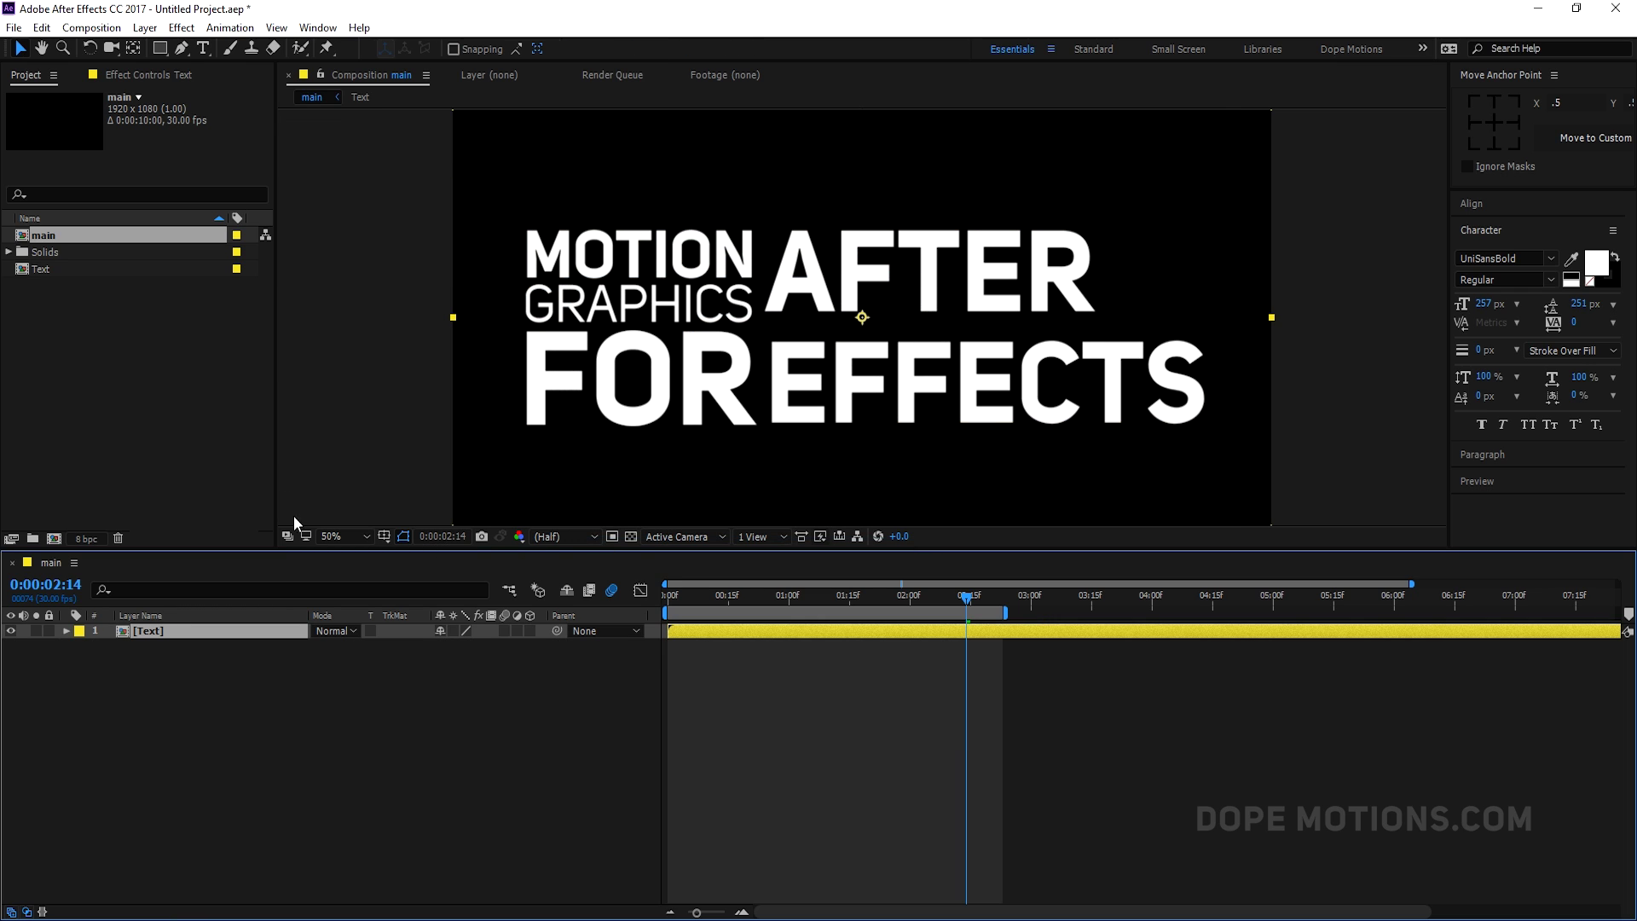
{"action": "left_click_drag", "start_coordinate": [307, 550], "coordinate": [305, 636]}
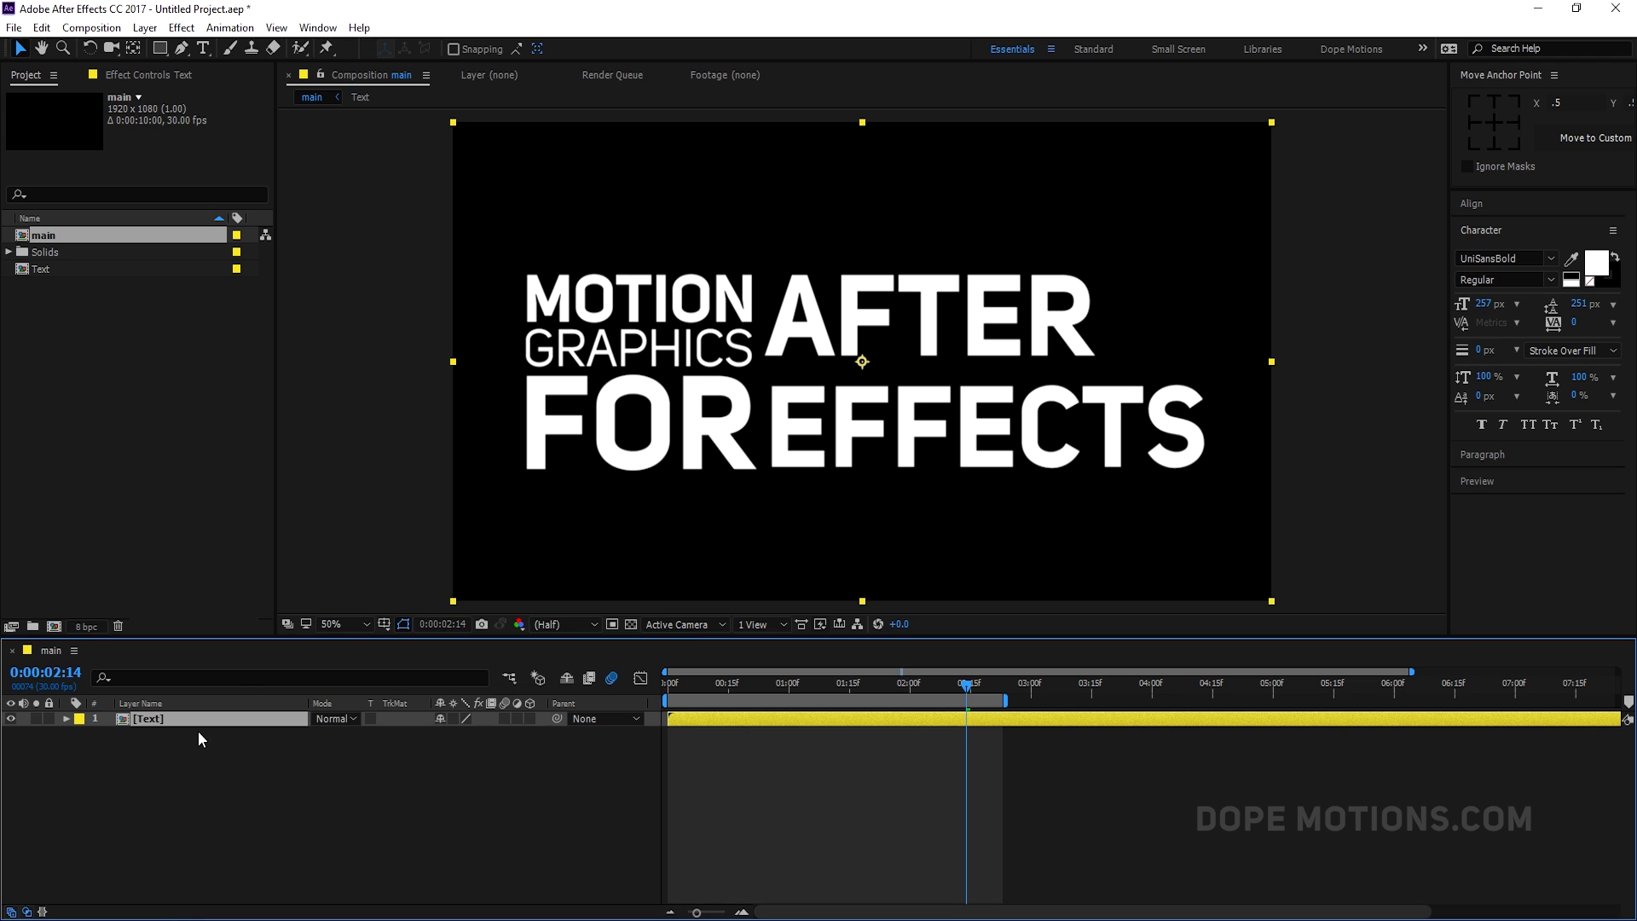
Duplicate the Text precomp layer and delay the upper copy by one frame.
{"action": "key", "text": "ctrl+d"}
{"action": "scroll", "coordinate": [678, 766], "scroll_direction": "up", "scroll_amount": 5}
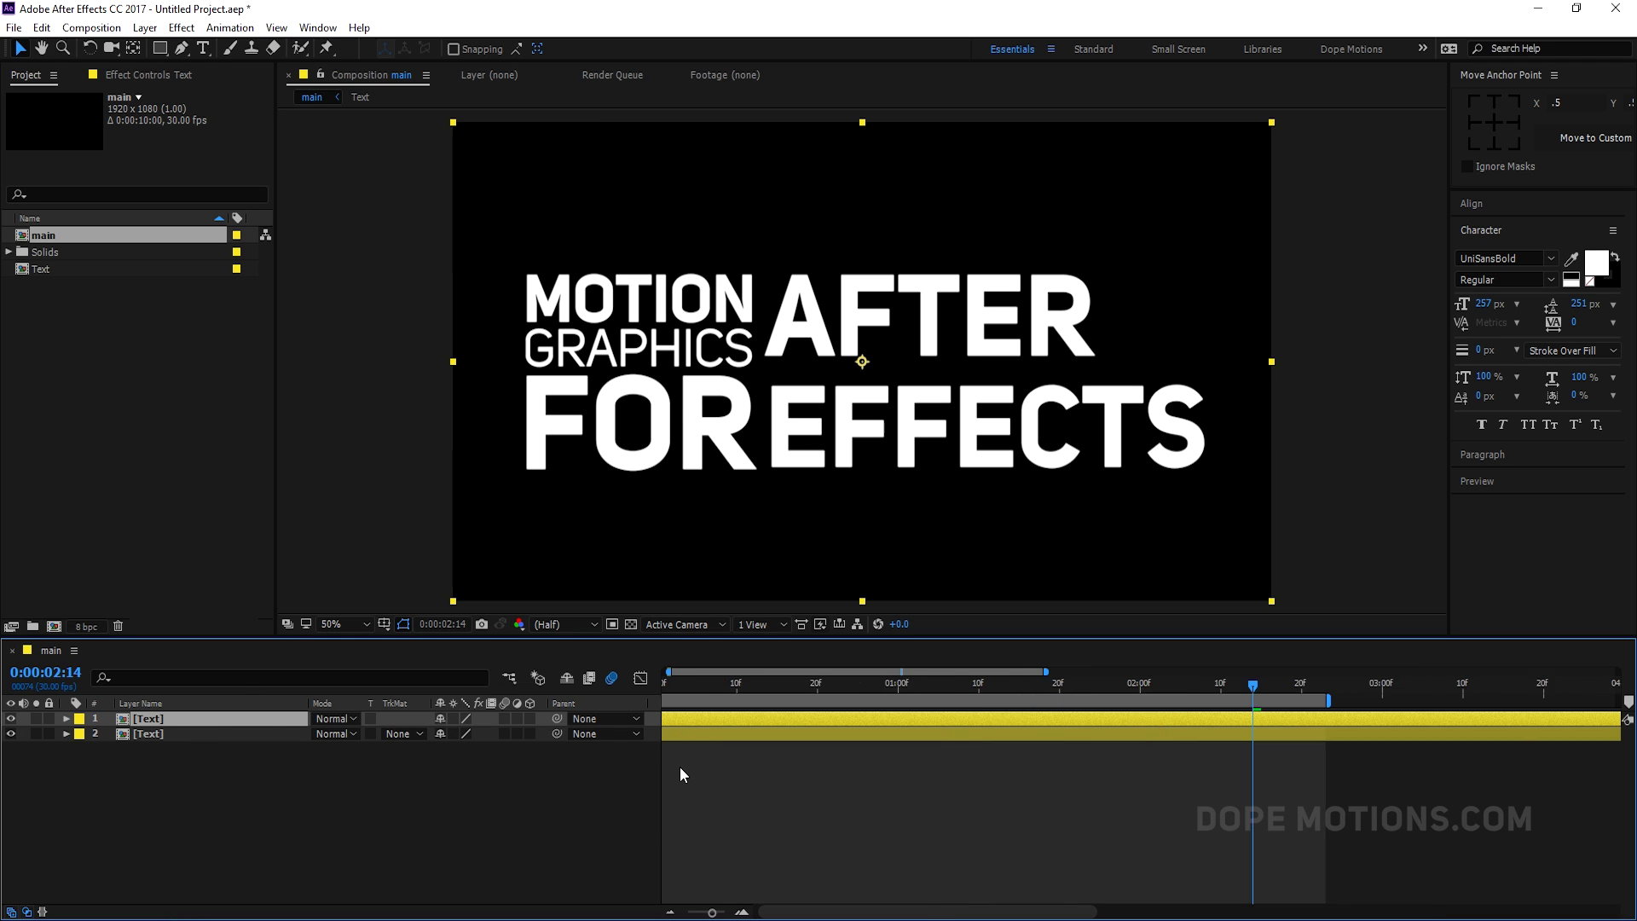
{"action": "key", "text": "v"}
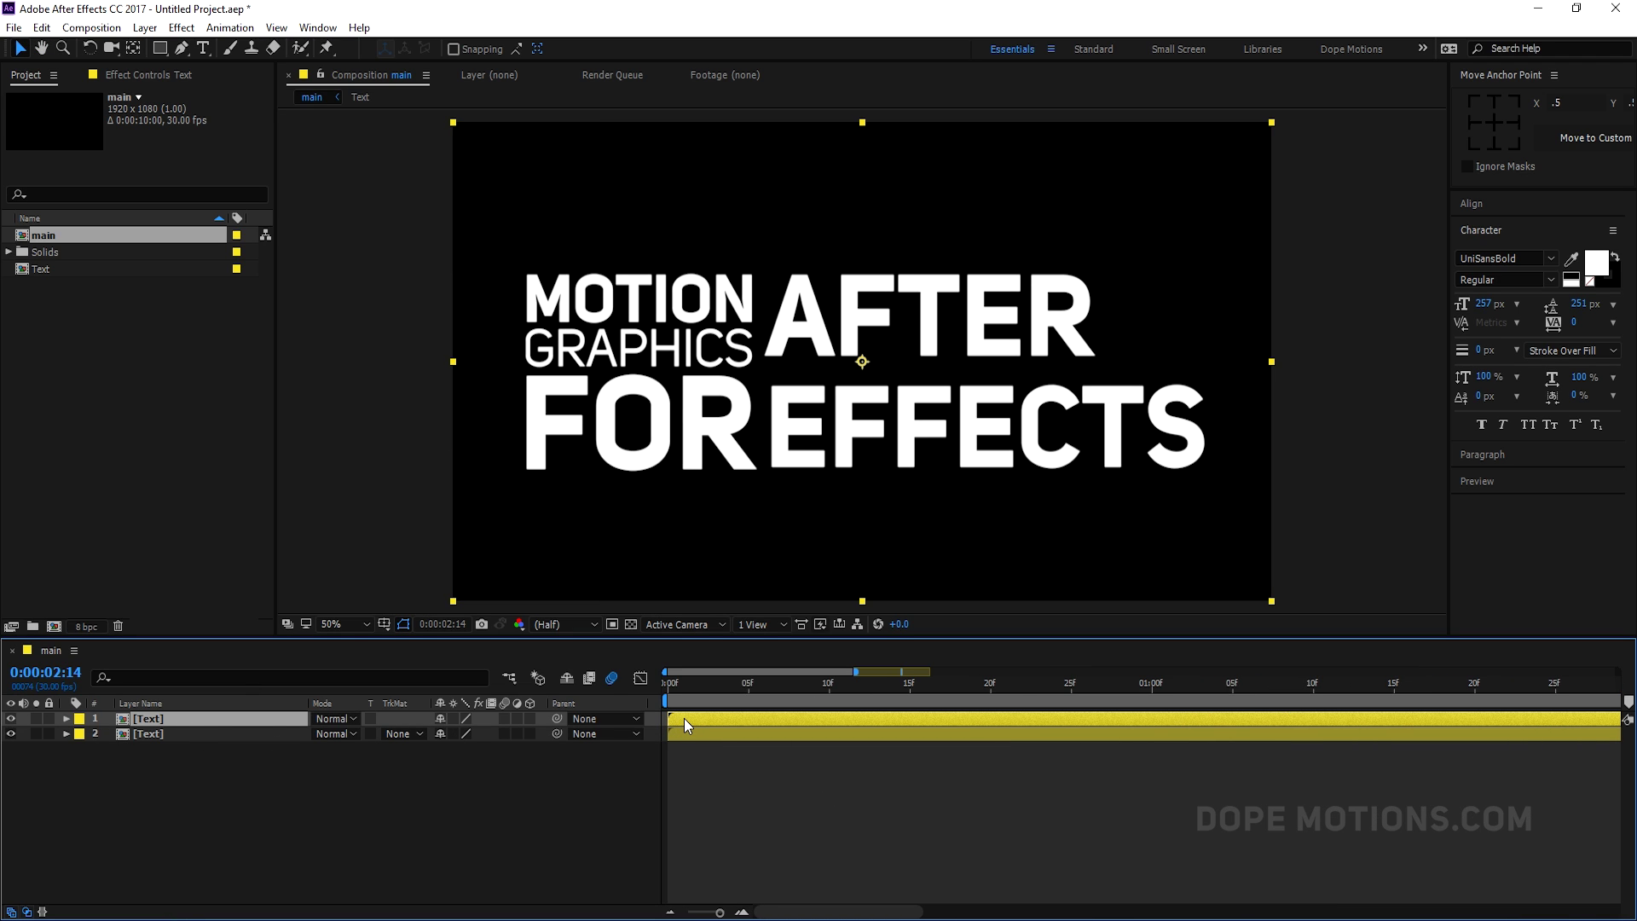
{"action": "left_click_drag", "start_coordinate": [685, 720], "coordinate": [692, 720]}
Apply a red Fill effect to the lower Text layer and keep that layer selected.
{"action": "left_click", "coordinate": [189, 734]}
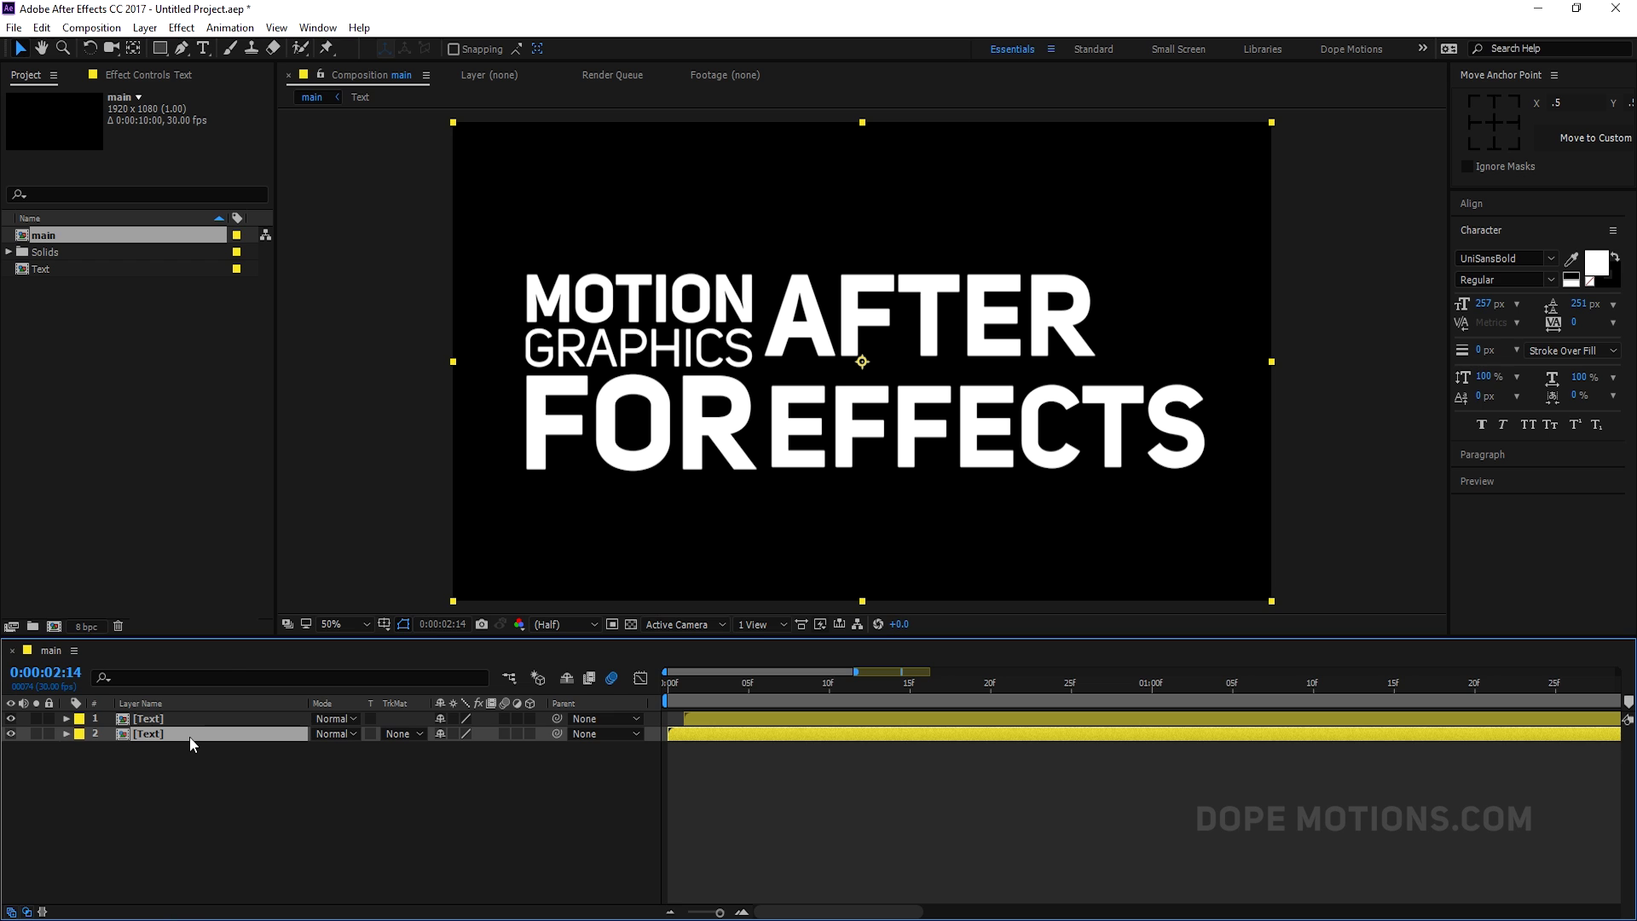
{"action": "key", "text": "ctrl+space"}
{"action": "type", "text": "fill"}
{"action": "key", "text": "Return"}
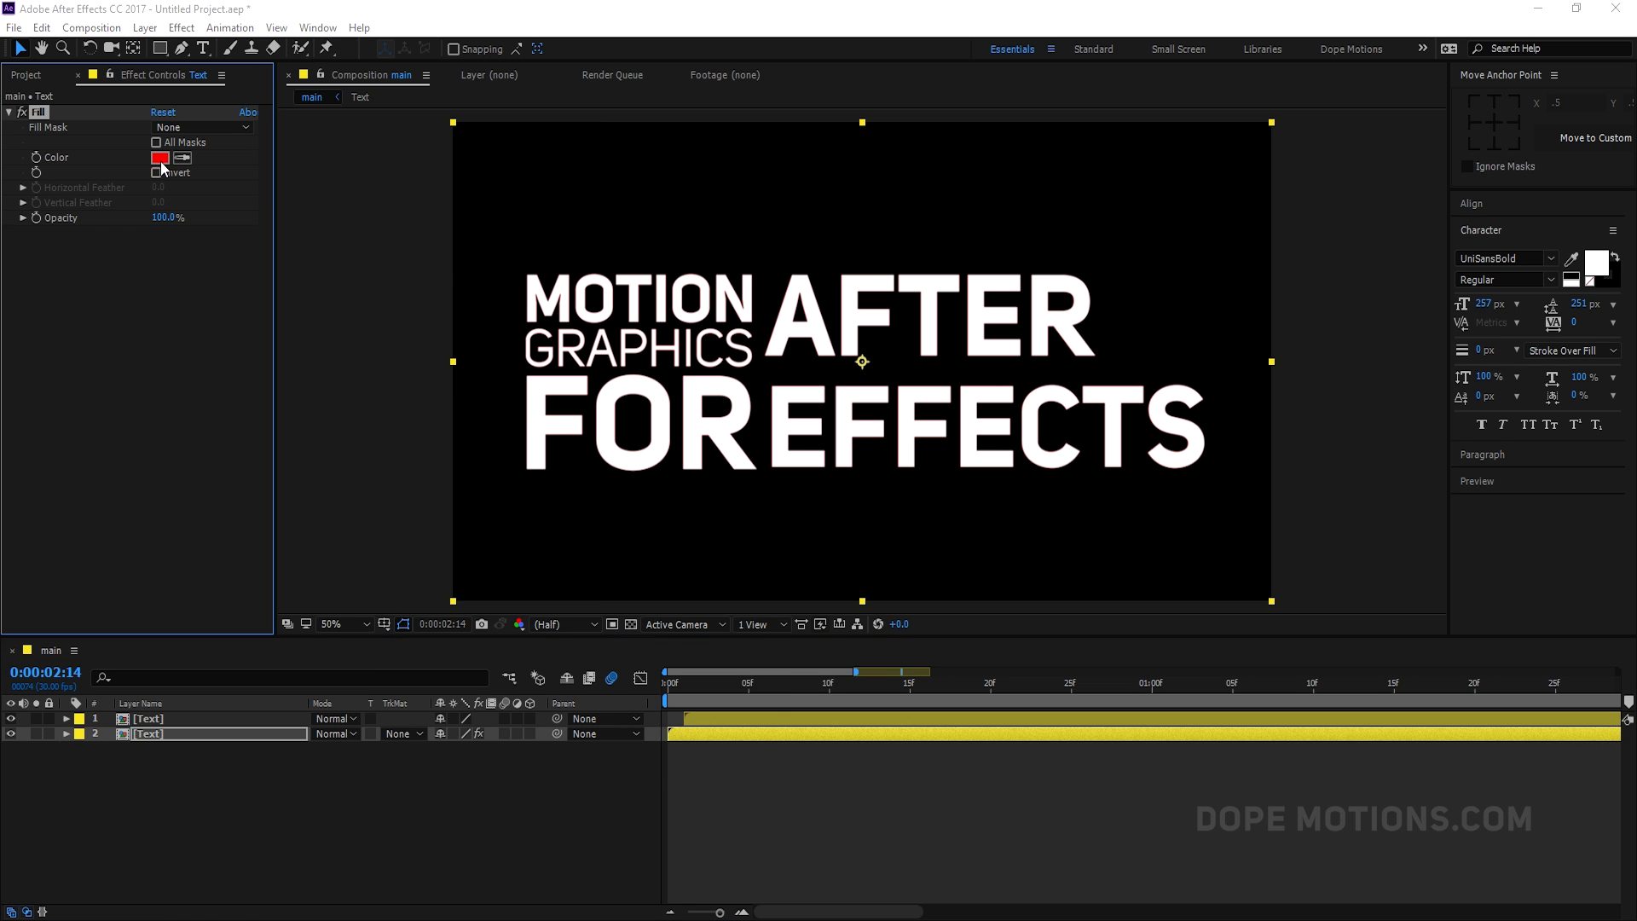
{"action": "left_click", "coordinate": [160, 159]}
{"action": "left_click", "coordinate": [728, 560]}
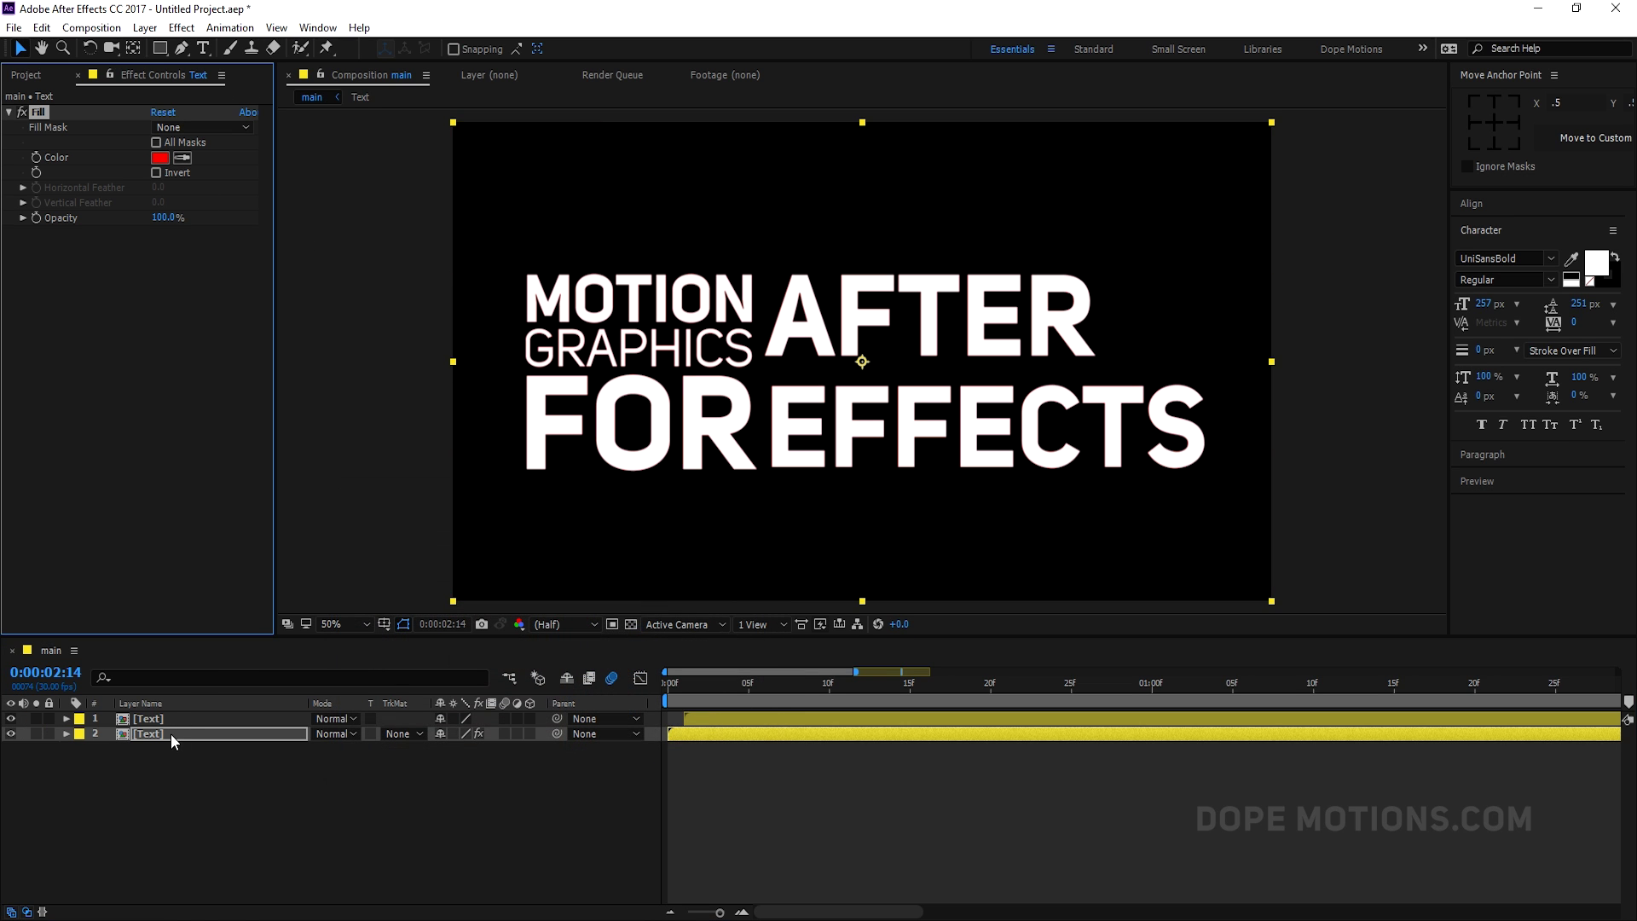
{"action": "left_click", "coordinate": [173, 741]}
{"action": "left_click", "coordinate": [145, 735]}
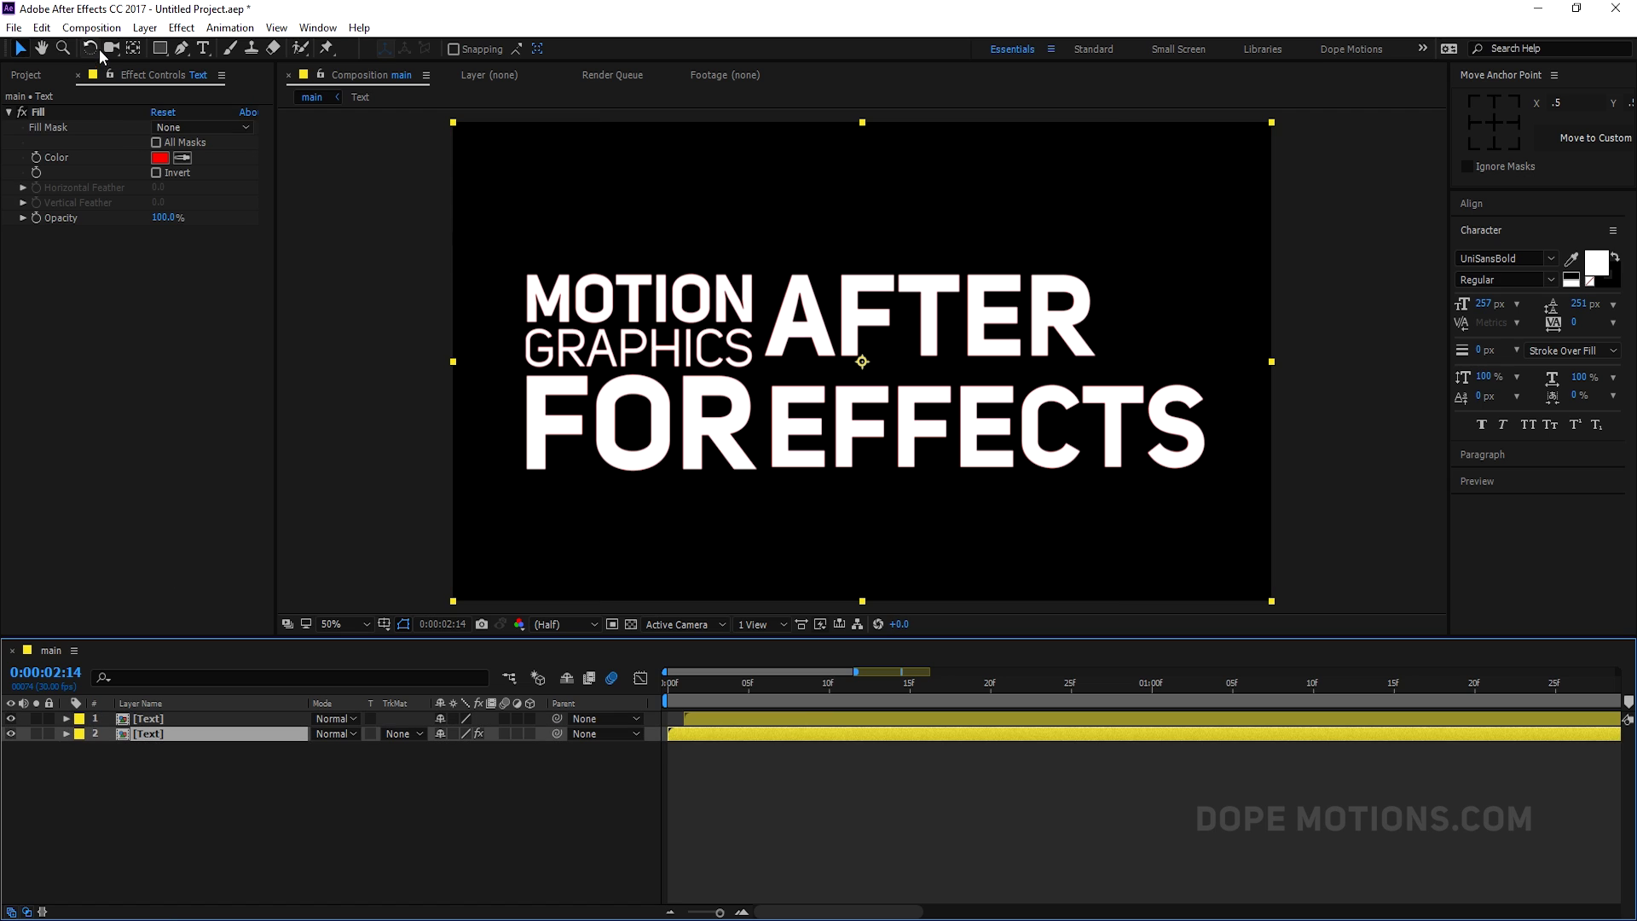
Move the red Fill effect from the lower Text layer to the upper Text layer.
{"action": "left_click", "coordinate": [47, 111]}
{"action": "key", "text": "Delete"}
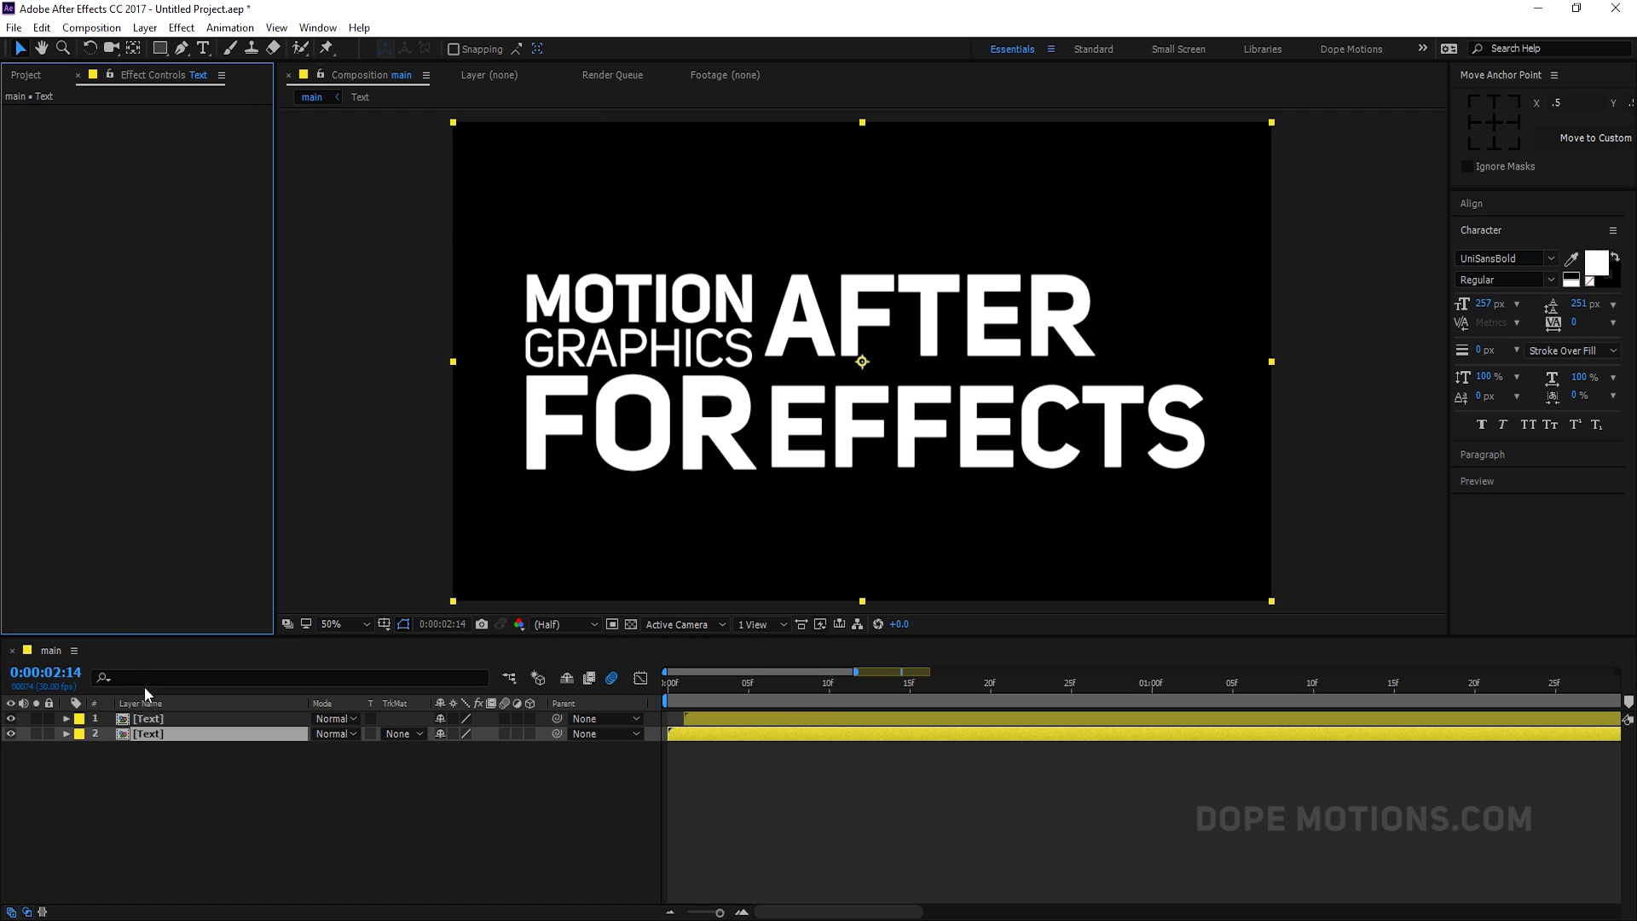
{"action": "left_click", "coordinate": [148, 719]}
{"action": "key", "text": "ctrl+v"}
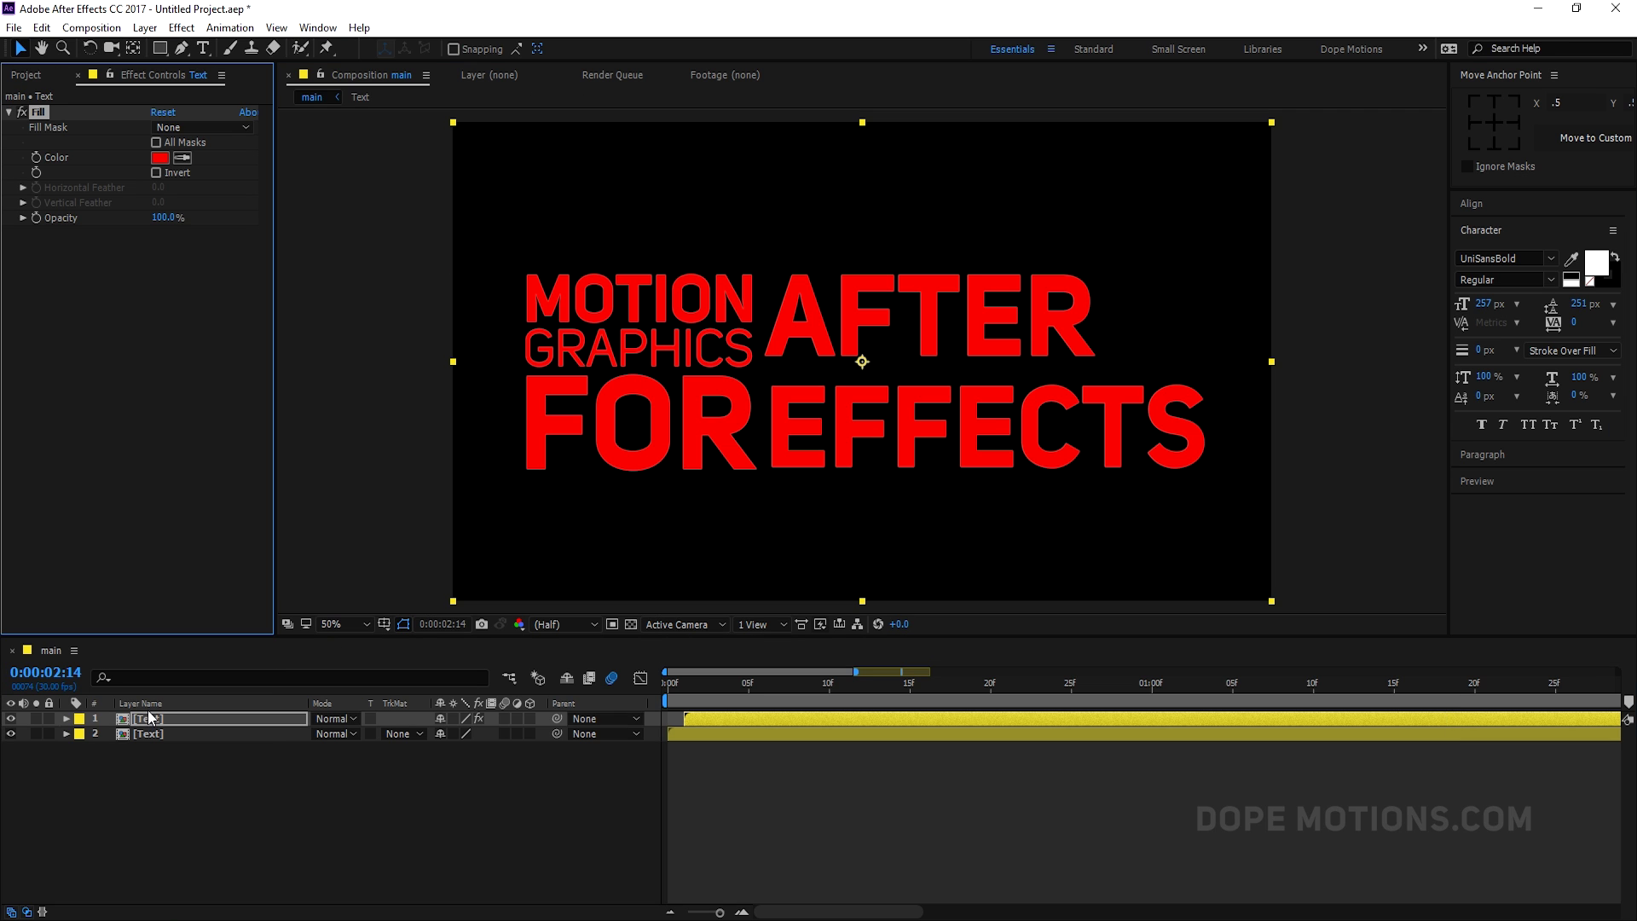
Change the upper Text layer's Fill colour to a pinkish red, about F81B4F.
{"action": "left_click", "coordinate": [159, 158]}
{"action": "left_click", "coordinate": [587, 540]}
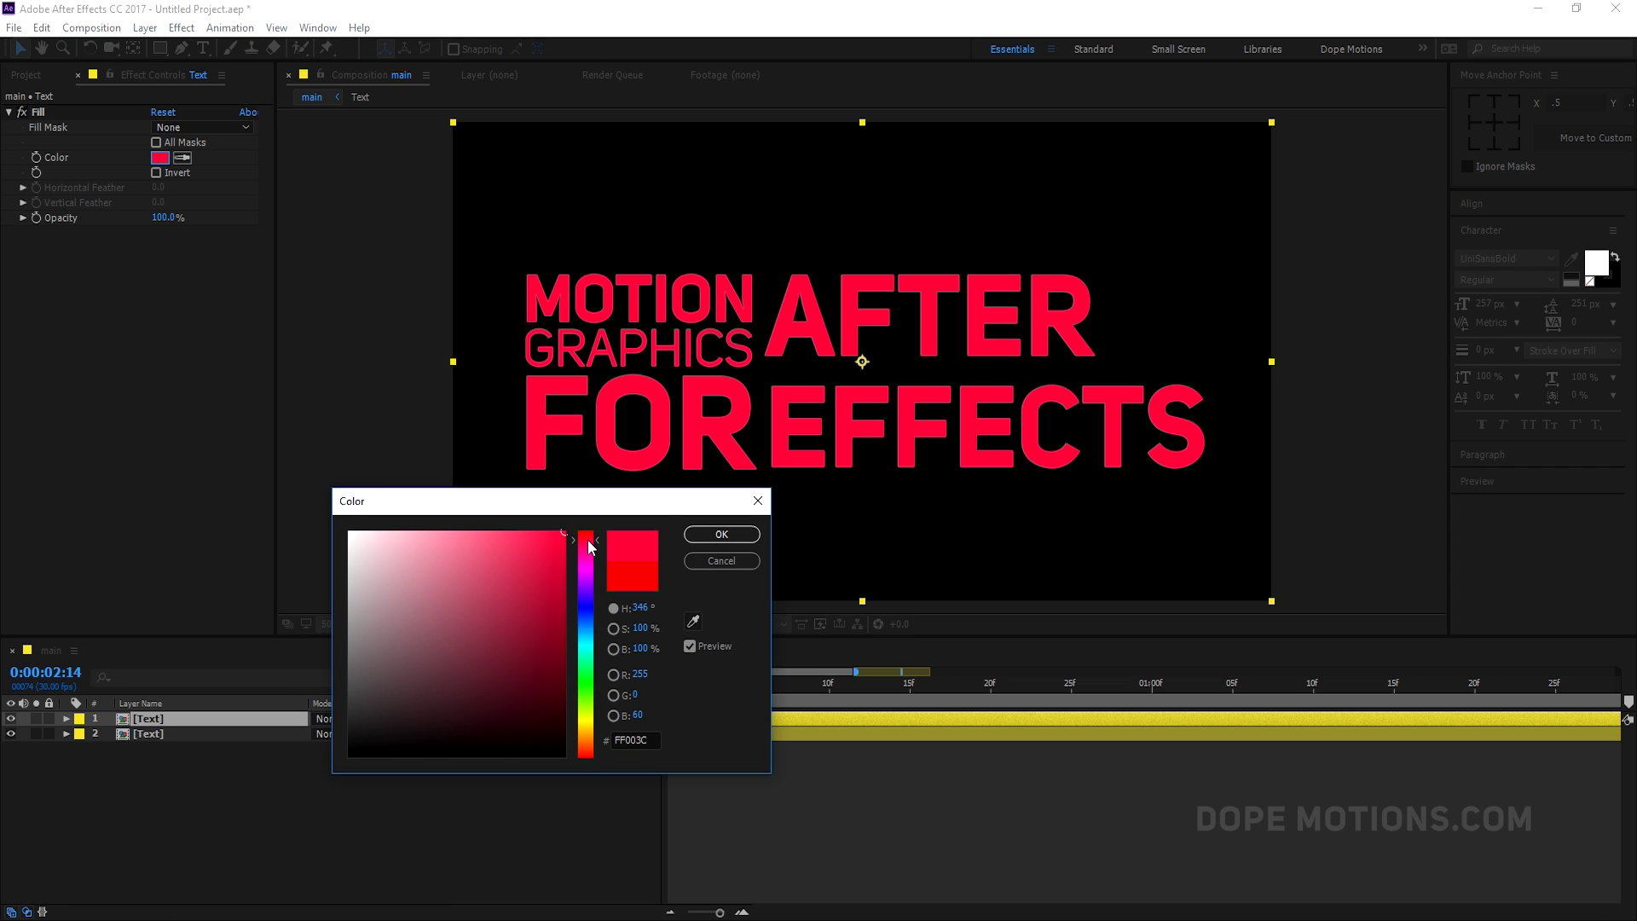
{"action": "left_click", "coordinate": [536, 535]}
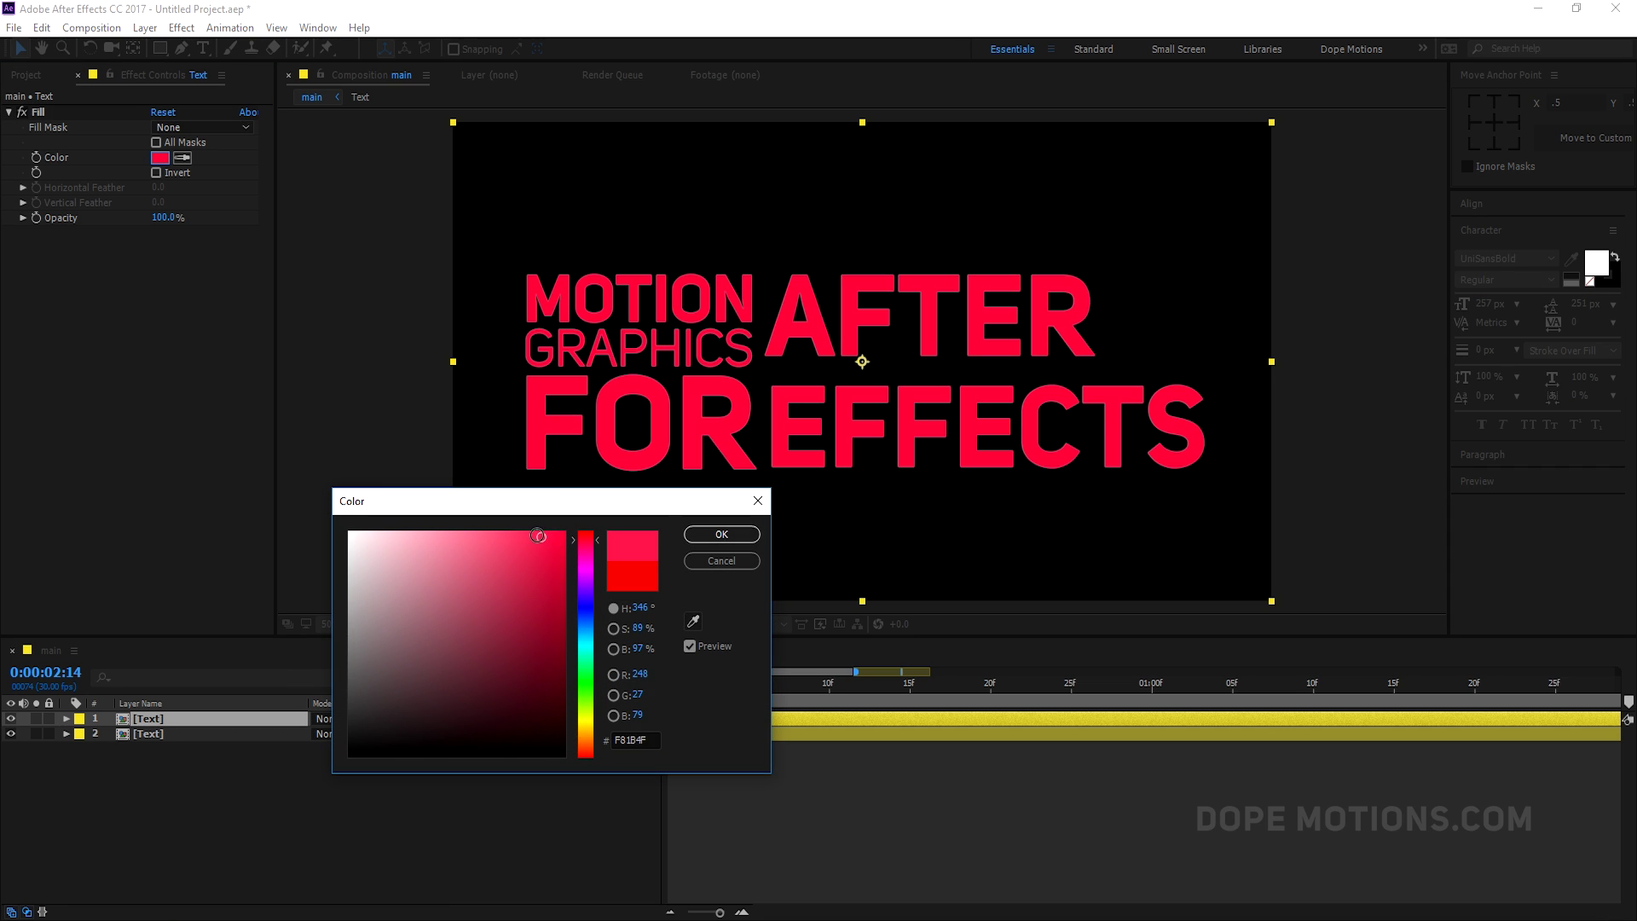
{"action": "left_click", "coordinate": [721, 534]}
Apply Simple Choker to the lower Text layer with Choke Matte 1.50 to remove the fringe around the letters.
{"action": "key", "text": "period"}
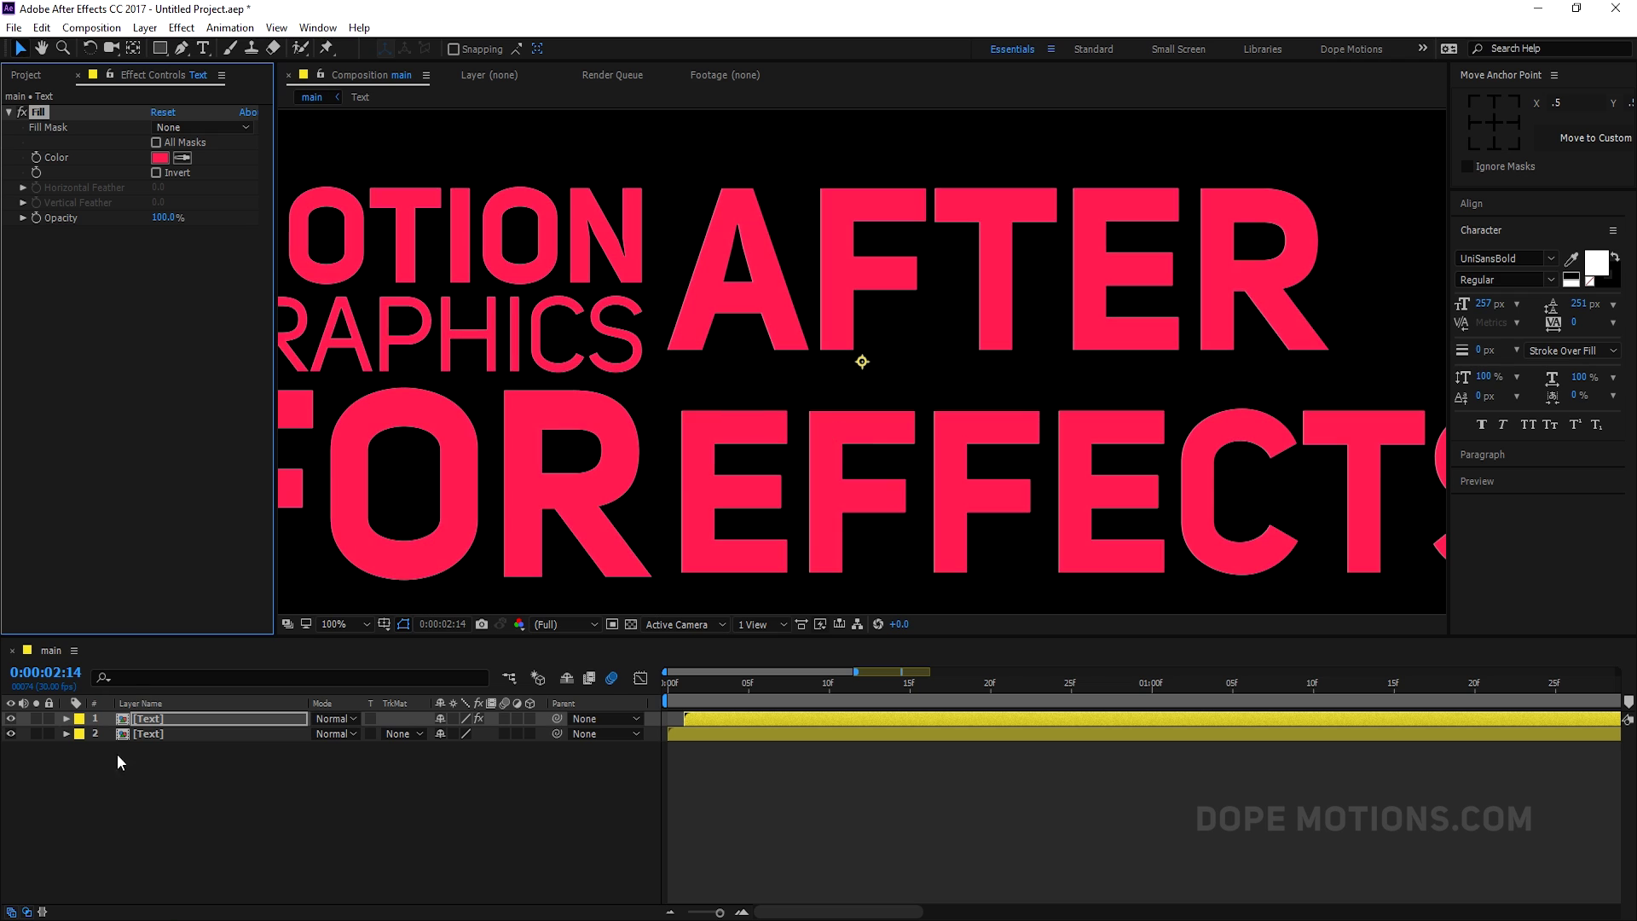
{"action": "key", "text": "period"}
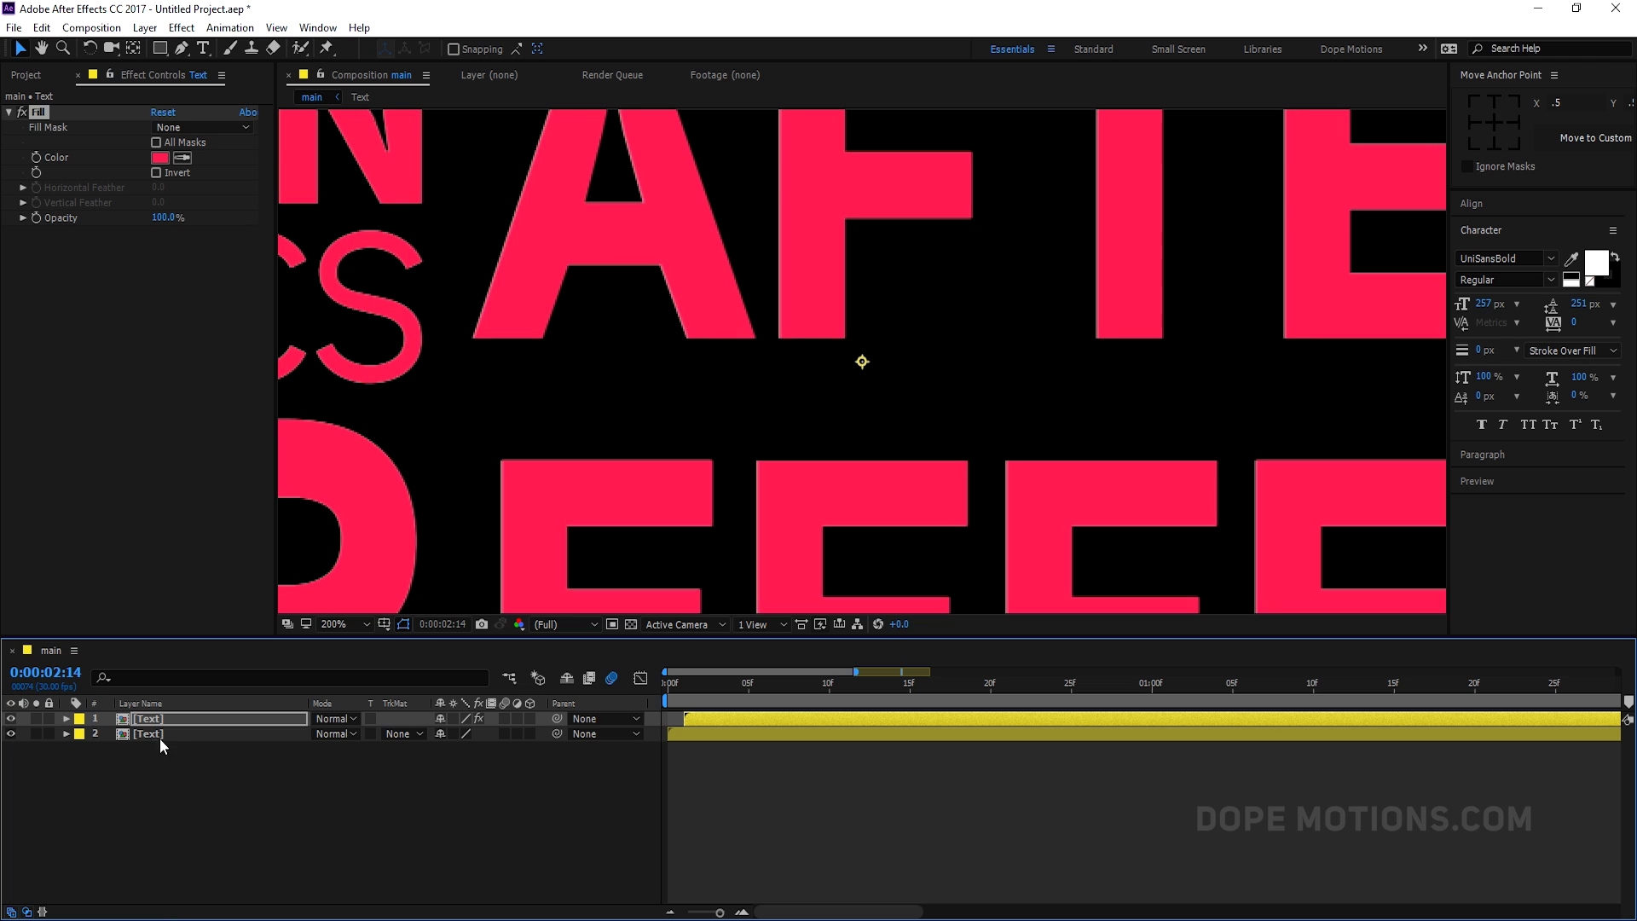
{"action": "left_click", "coordinate": [226, 738]}
{"action": "key", "text": "ctrl+space"}
{"action": "type", "text": "s"}
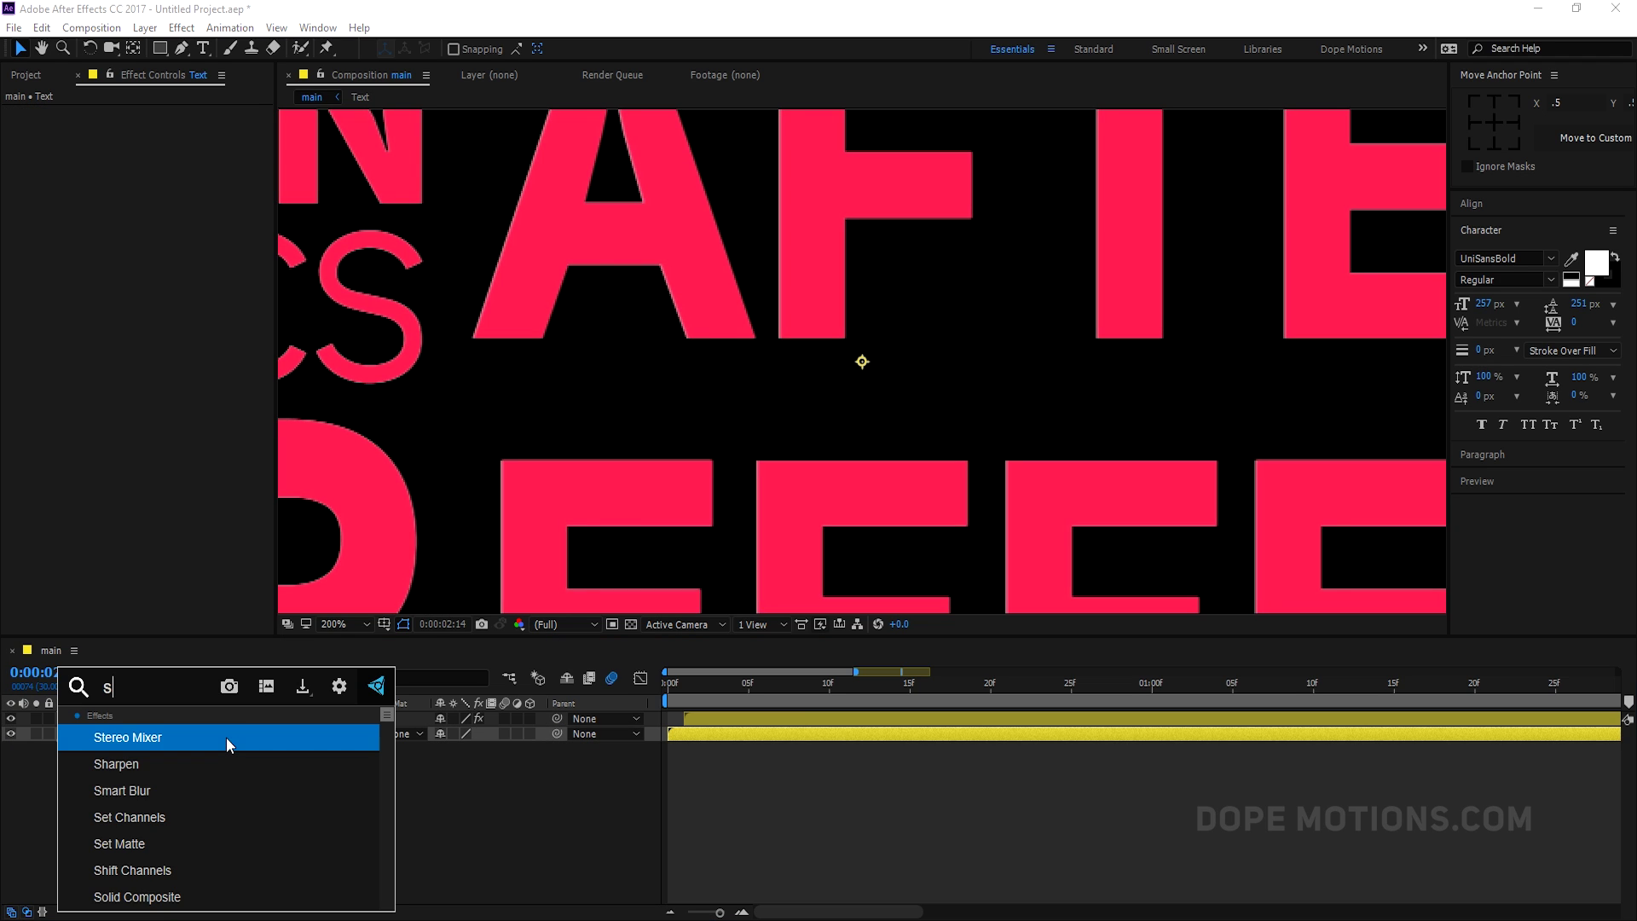
{"action": "type", "text": "imp"}
{"action": "left_click", "coordinate": [170, 738]}
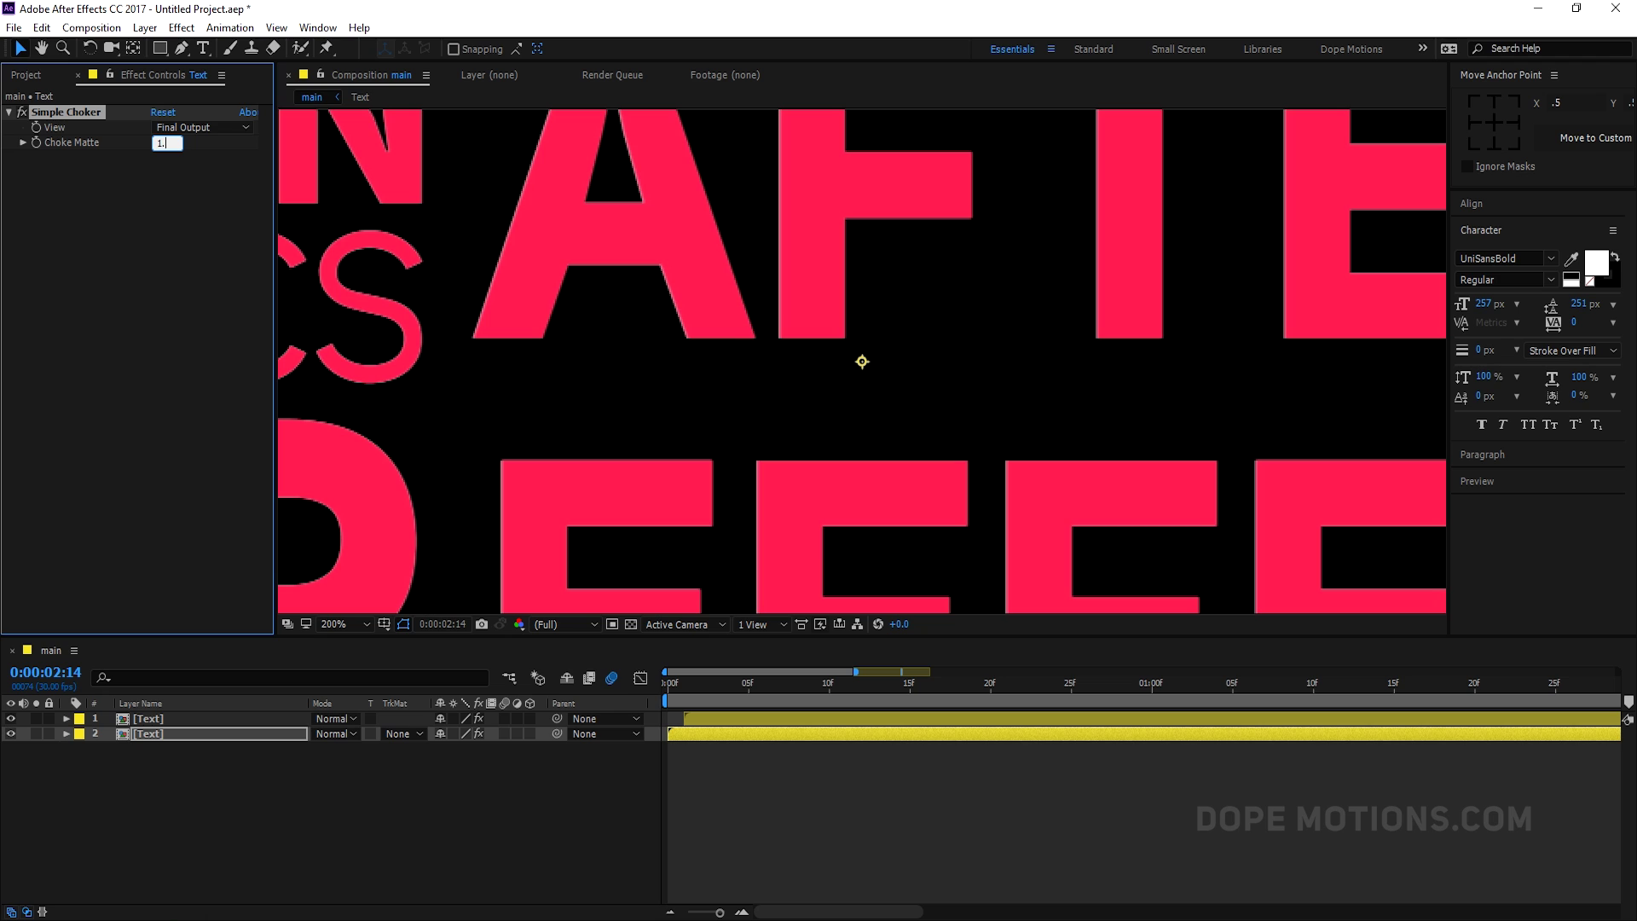
{"action": "type", "text": "1.5"}
{"action": "left_click", "coordinate": [165, 298]}
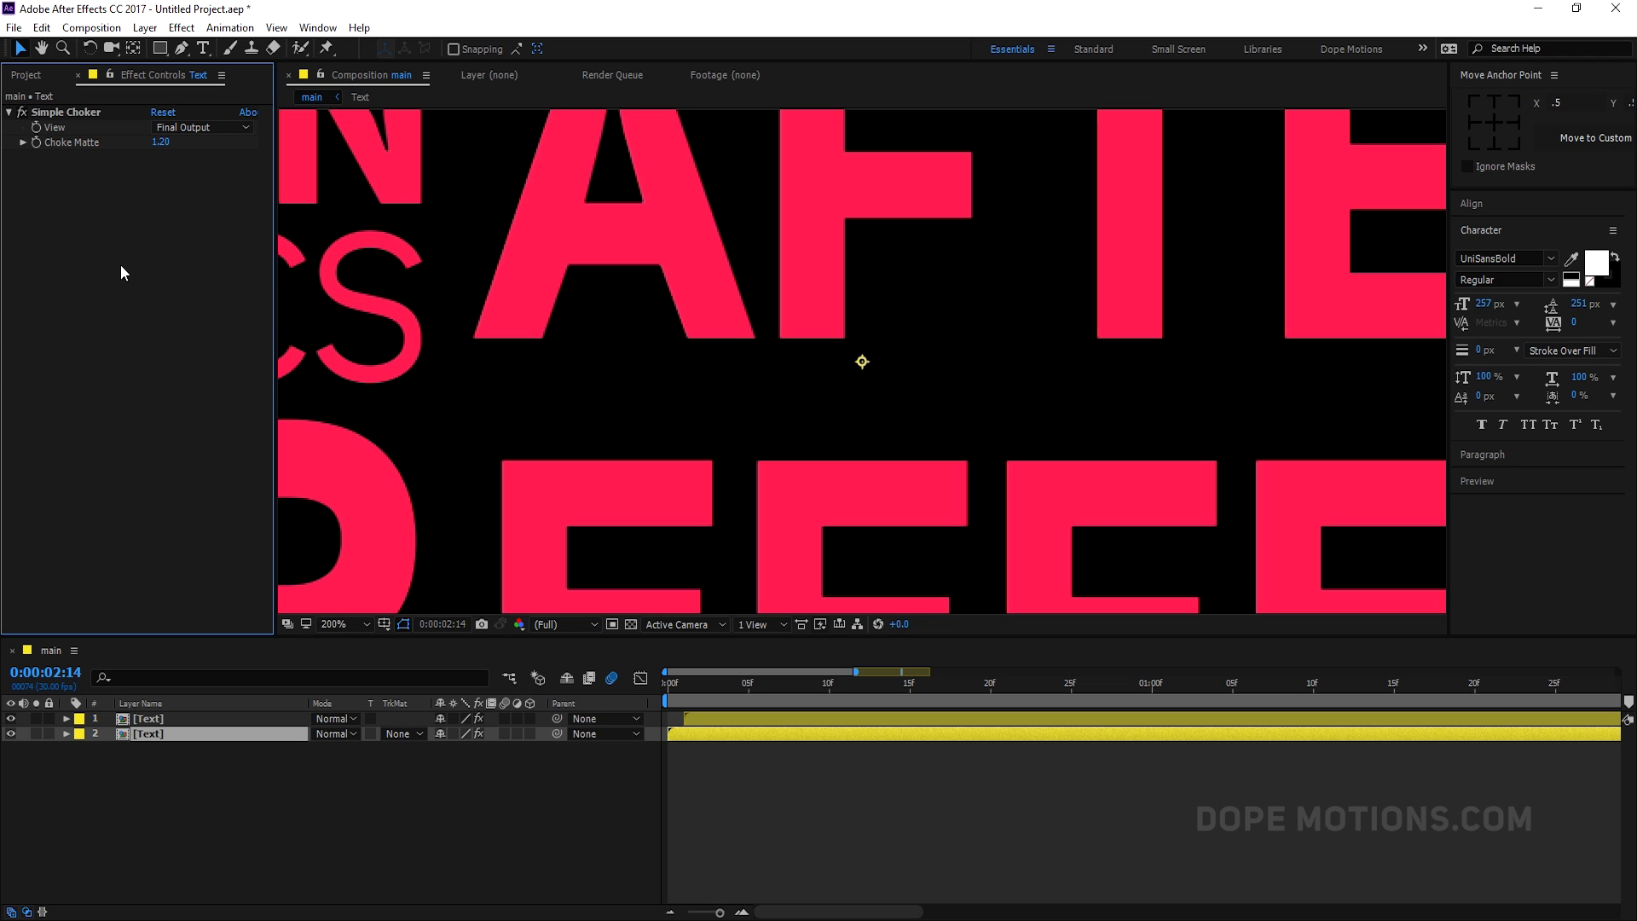
{"action": "scroll", "coordinate": [632, 303], "scroll_direction": "down", "scroll_amount": 4}
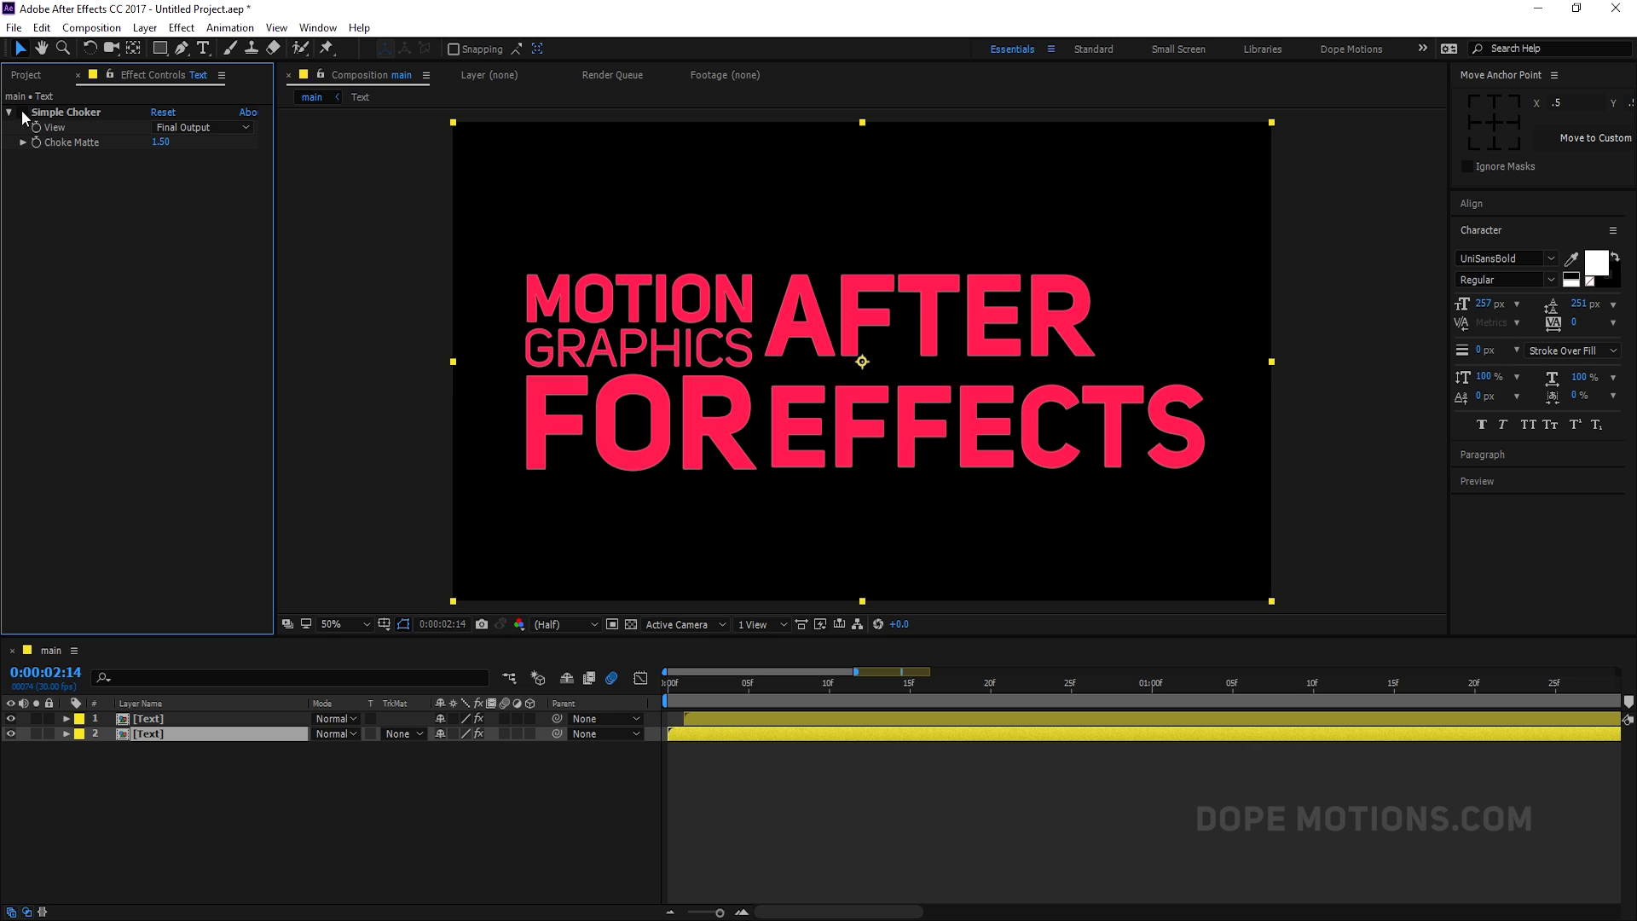
Scrub through and play the animation to check the trailing white copy behind the pinkish-red text.
{"action": "left_click_drag", "start_coordinate": [723, 687], "coordinate": [1229, 700]}
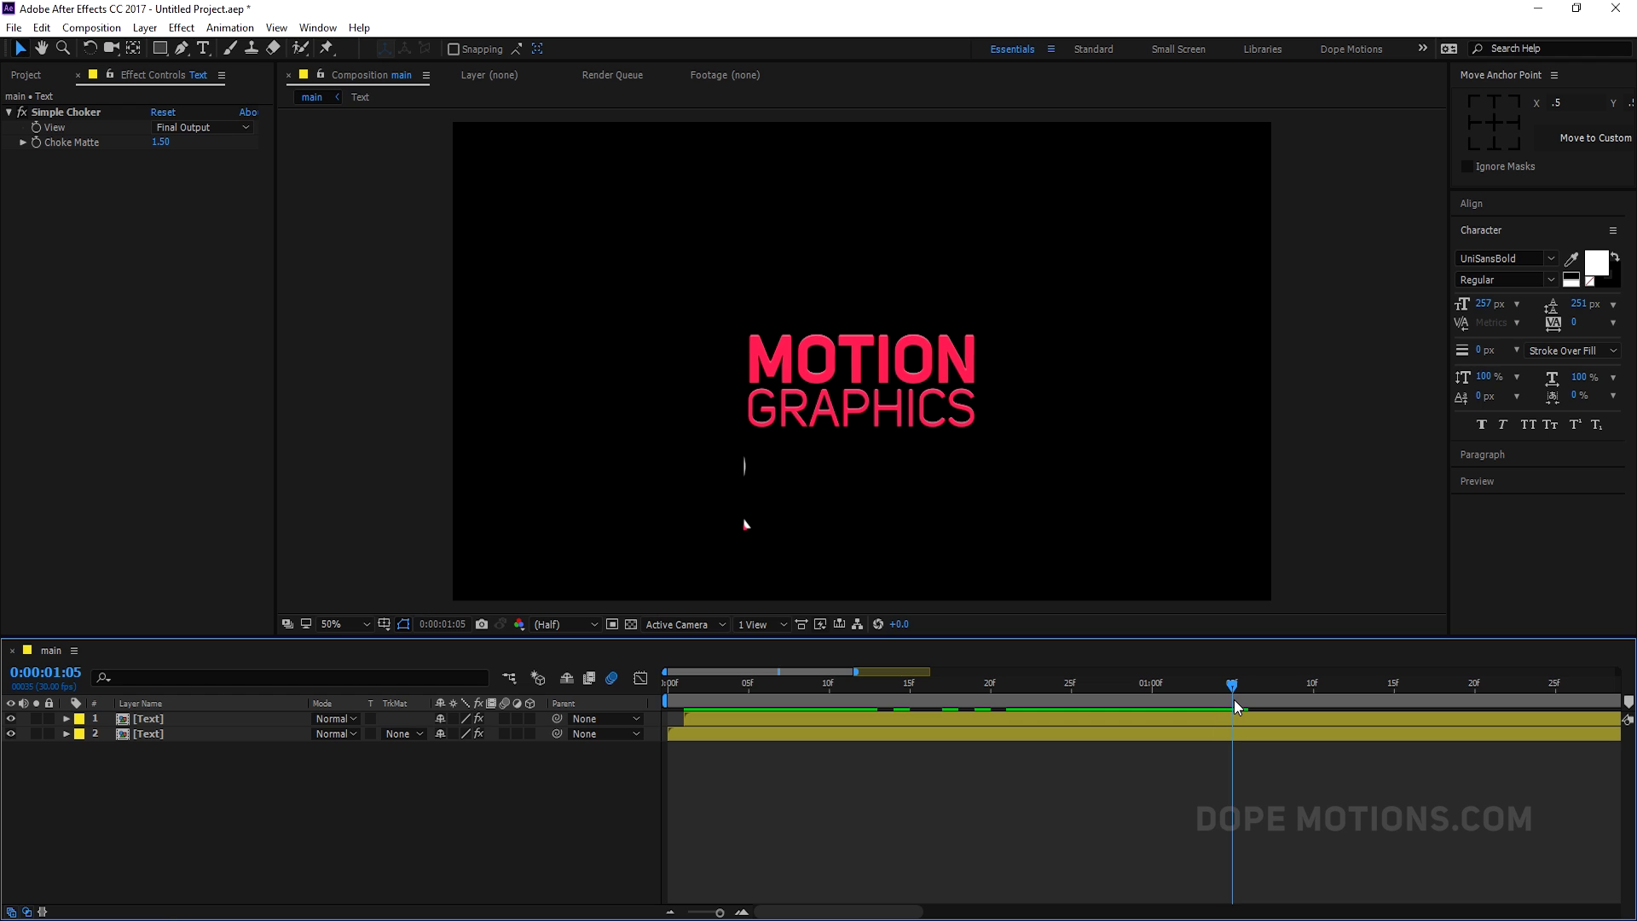
{"action": "key", "text": "Page_Down"}
{"action": "key", "text": "minus"}
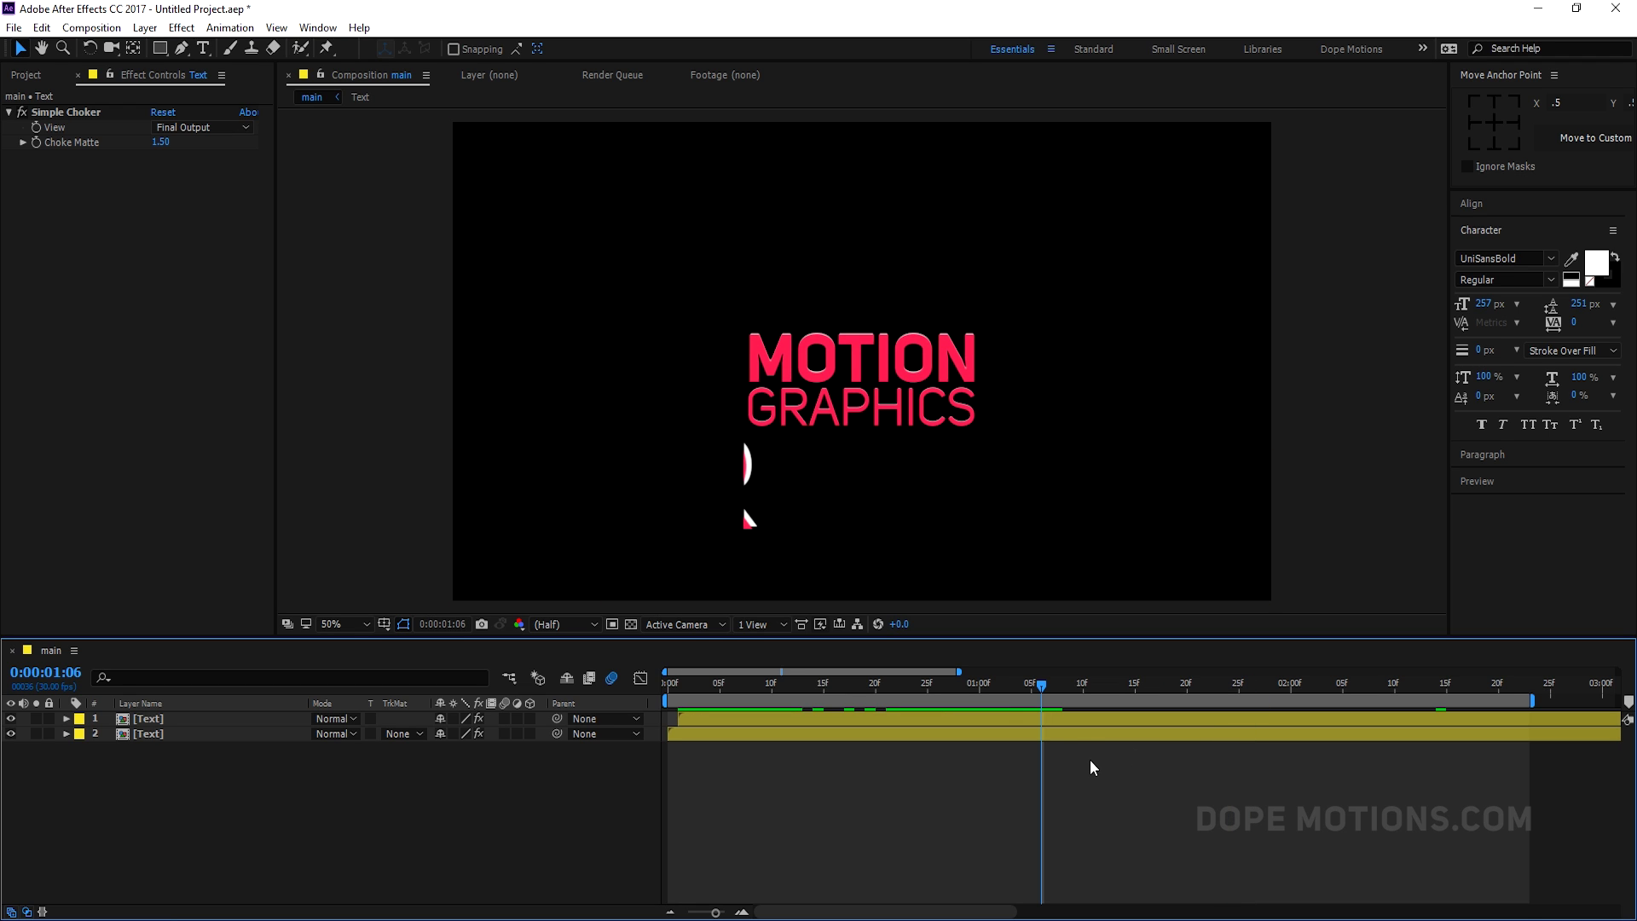
{"action": "key", "text": "space"}
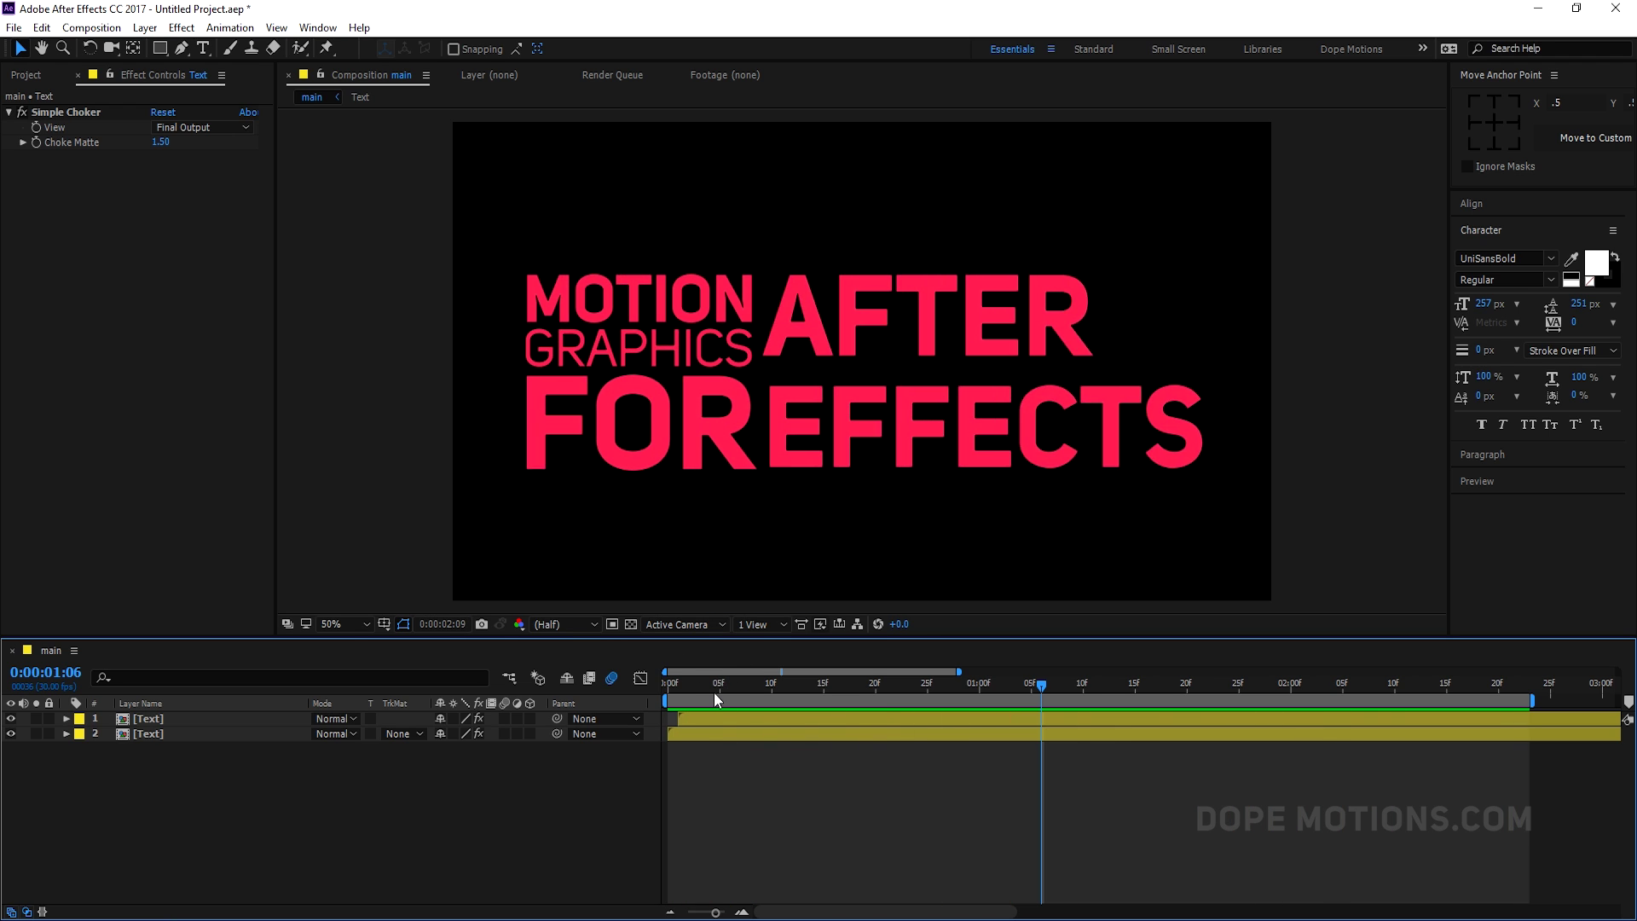
{"action": "key", "text": "space"}
Duplicate the lower Text layer and delay the two upper copies by one more frame.
{"action": "left_click", "coordinate": [184, 736]}
{"action": "key", "text": "ctrl+d"}
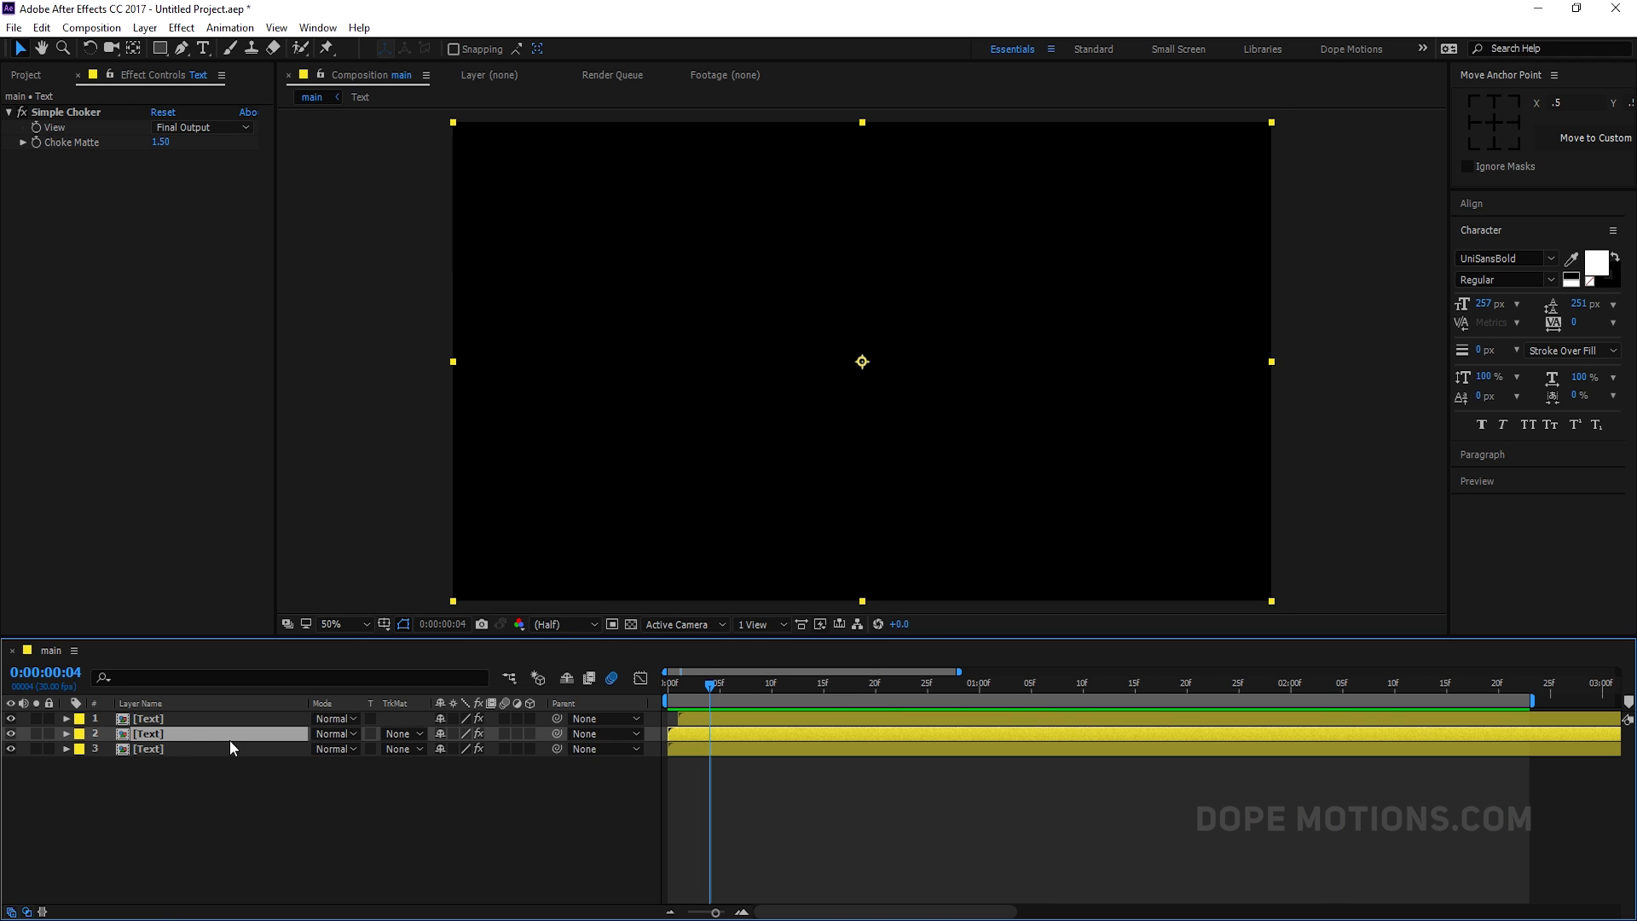
{"action": "left_click", "coordinate": [689, 720], "text": "shift"}
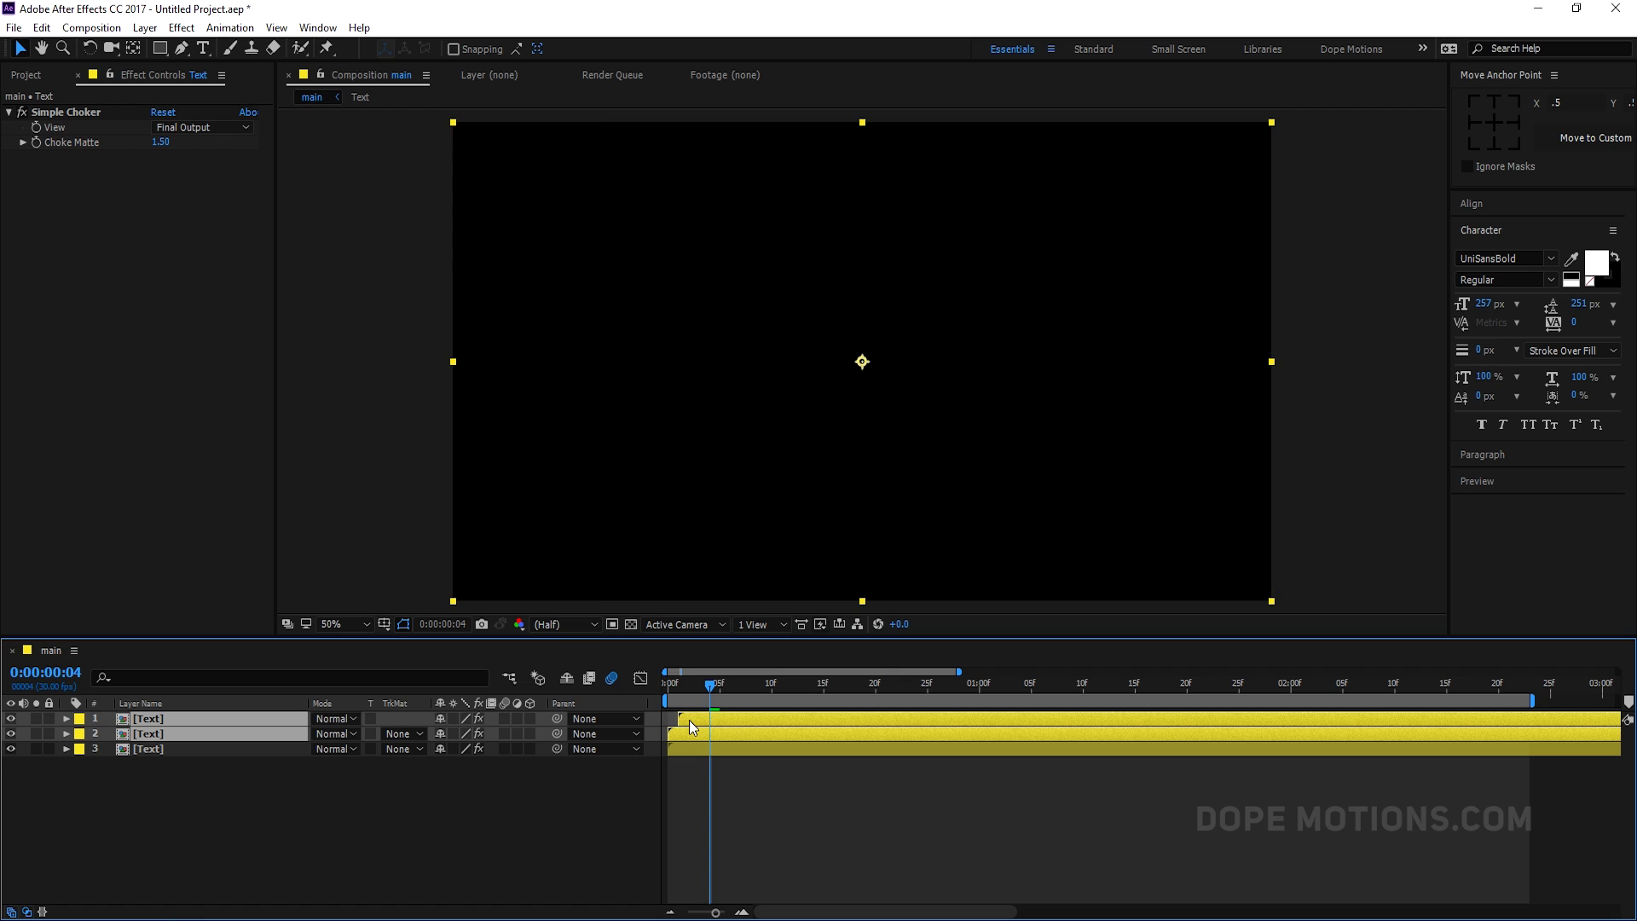
Apply a Fill effect to the bottom Text layer and colour it orange-yellow, FFB400.
{"action": "left_click", "coordinate": [147, 749]}
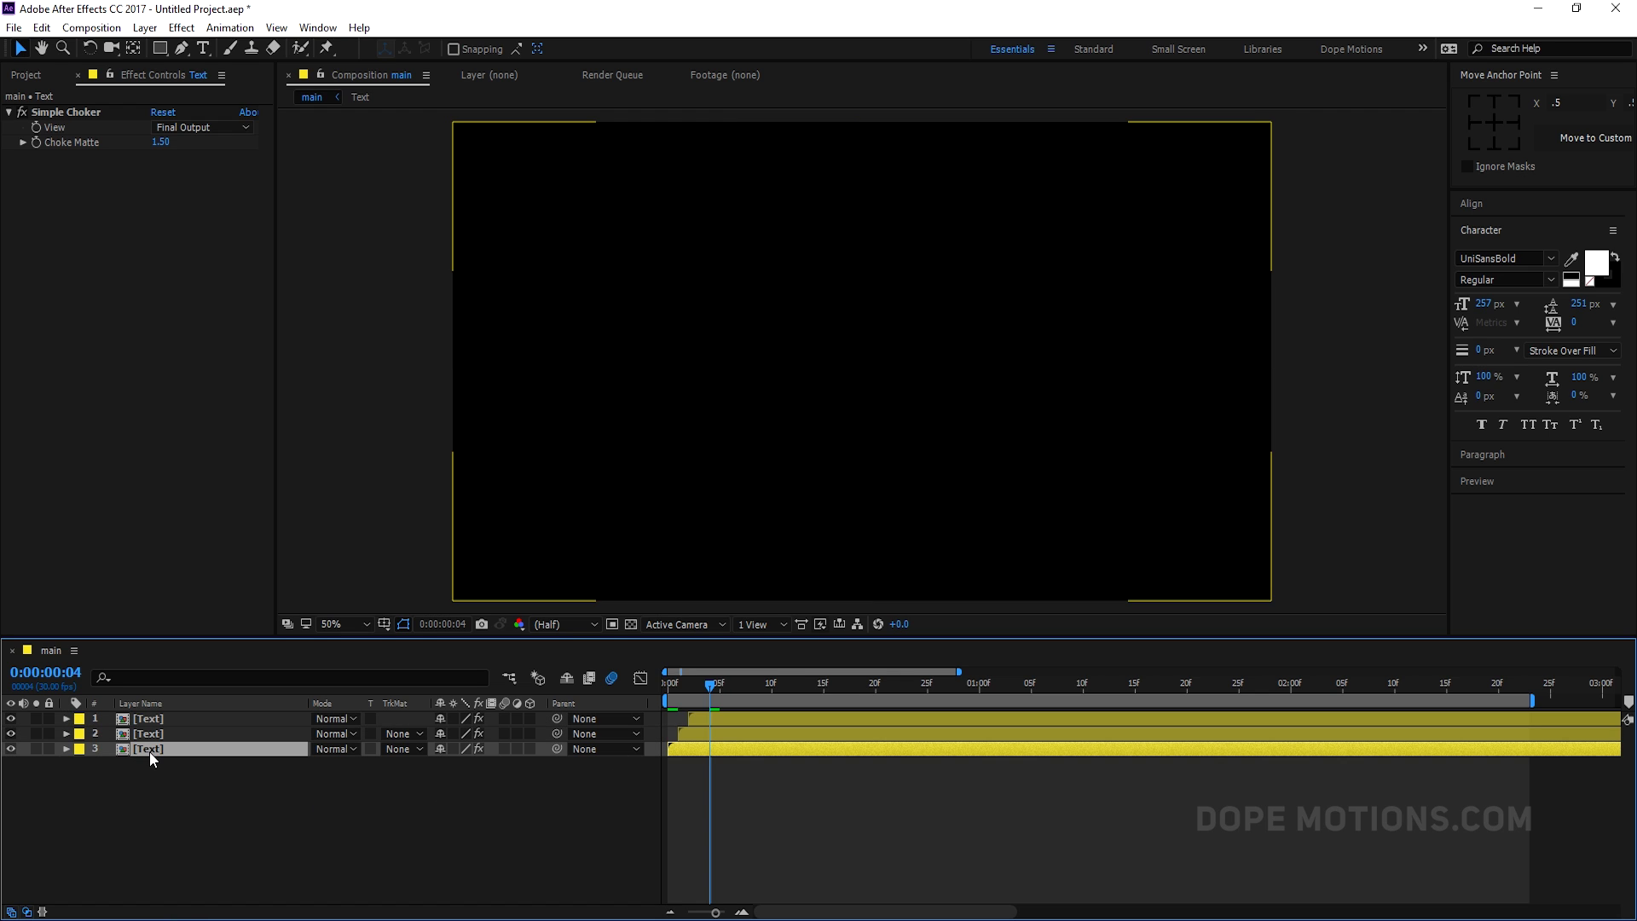
{"action": "key", "text": "ctrl+space"}
{"action": "left_click", "coordinate": [19, 567]}
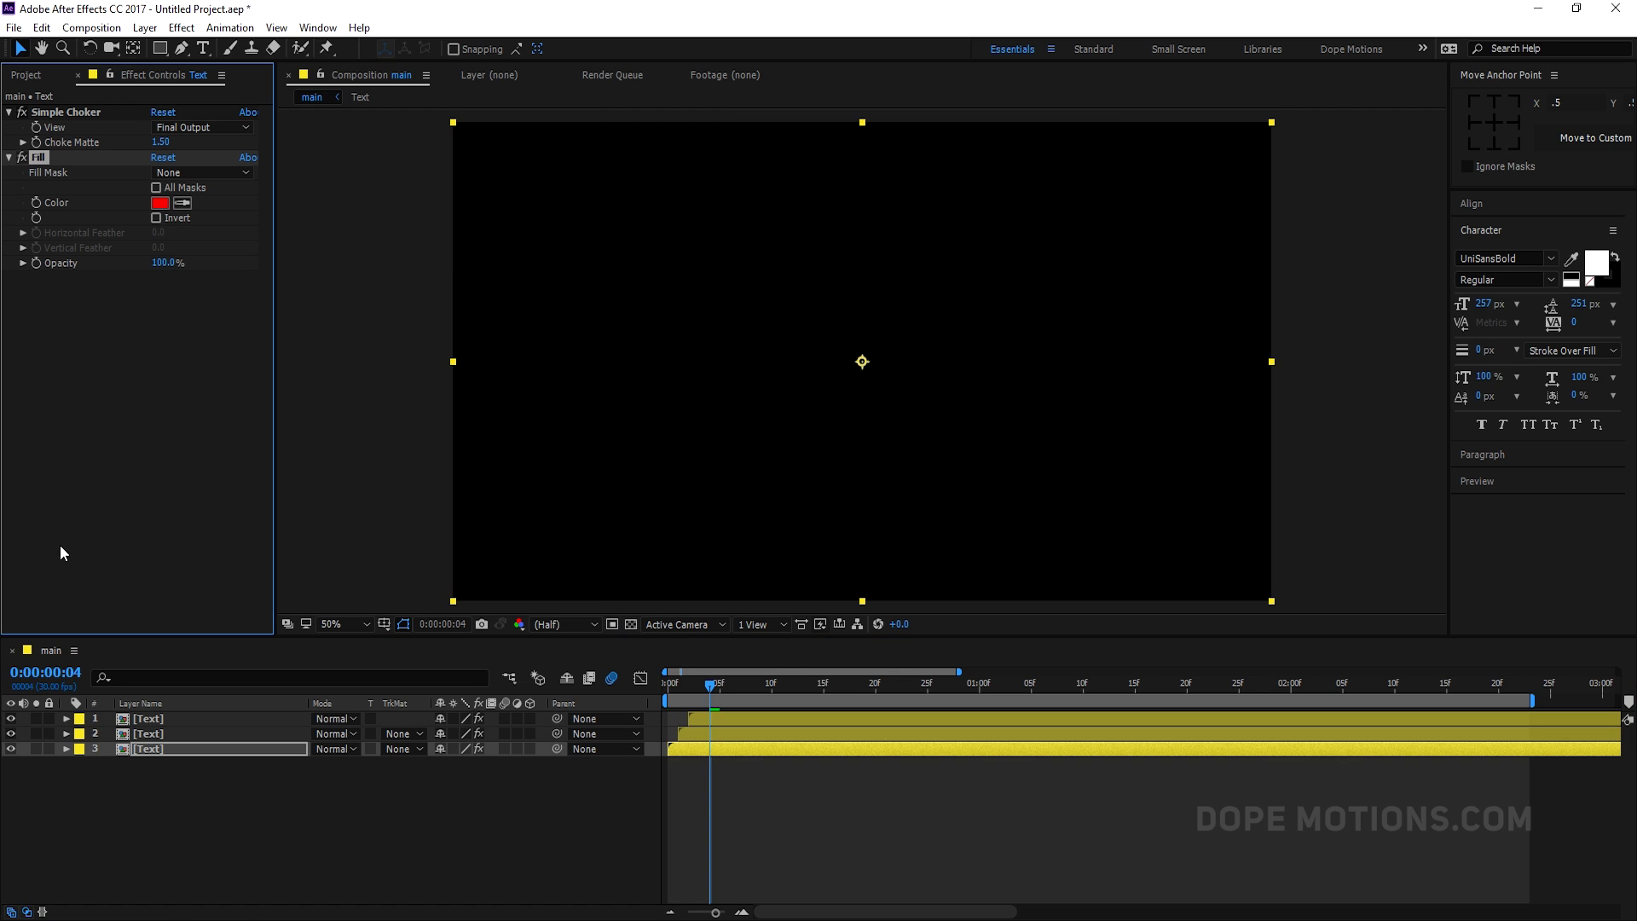
{"action": "left_click", "coordinate": [160, 203]}
{"action": "left_click_drag", "start_coordinate": [585, 755], "coordinate": [584, 731]}
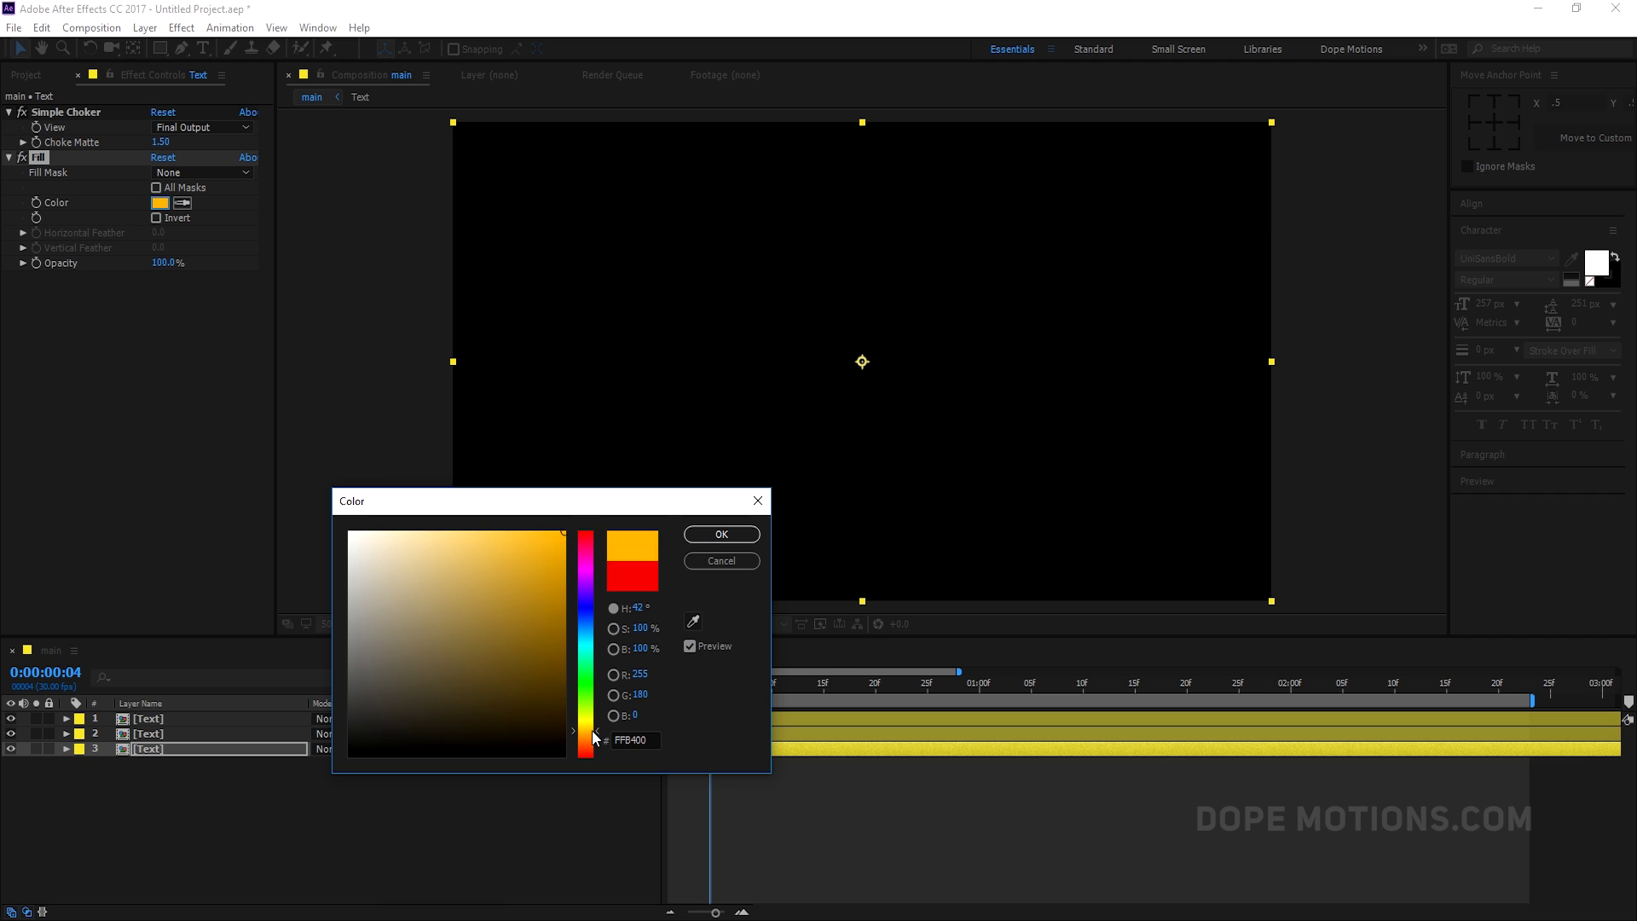
{"action": "left_click", "coordinate": [692, 536]}
Apply the Venetian Blinds effect to the middle Text layer.
{"action": "left_click", "coordinate": [148, 737]}
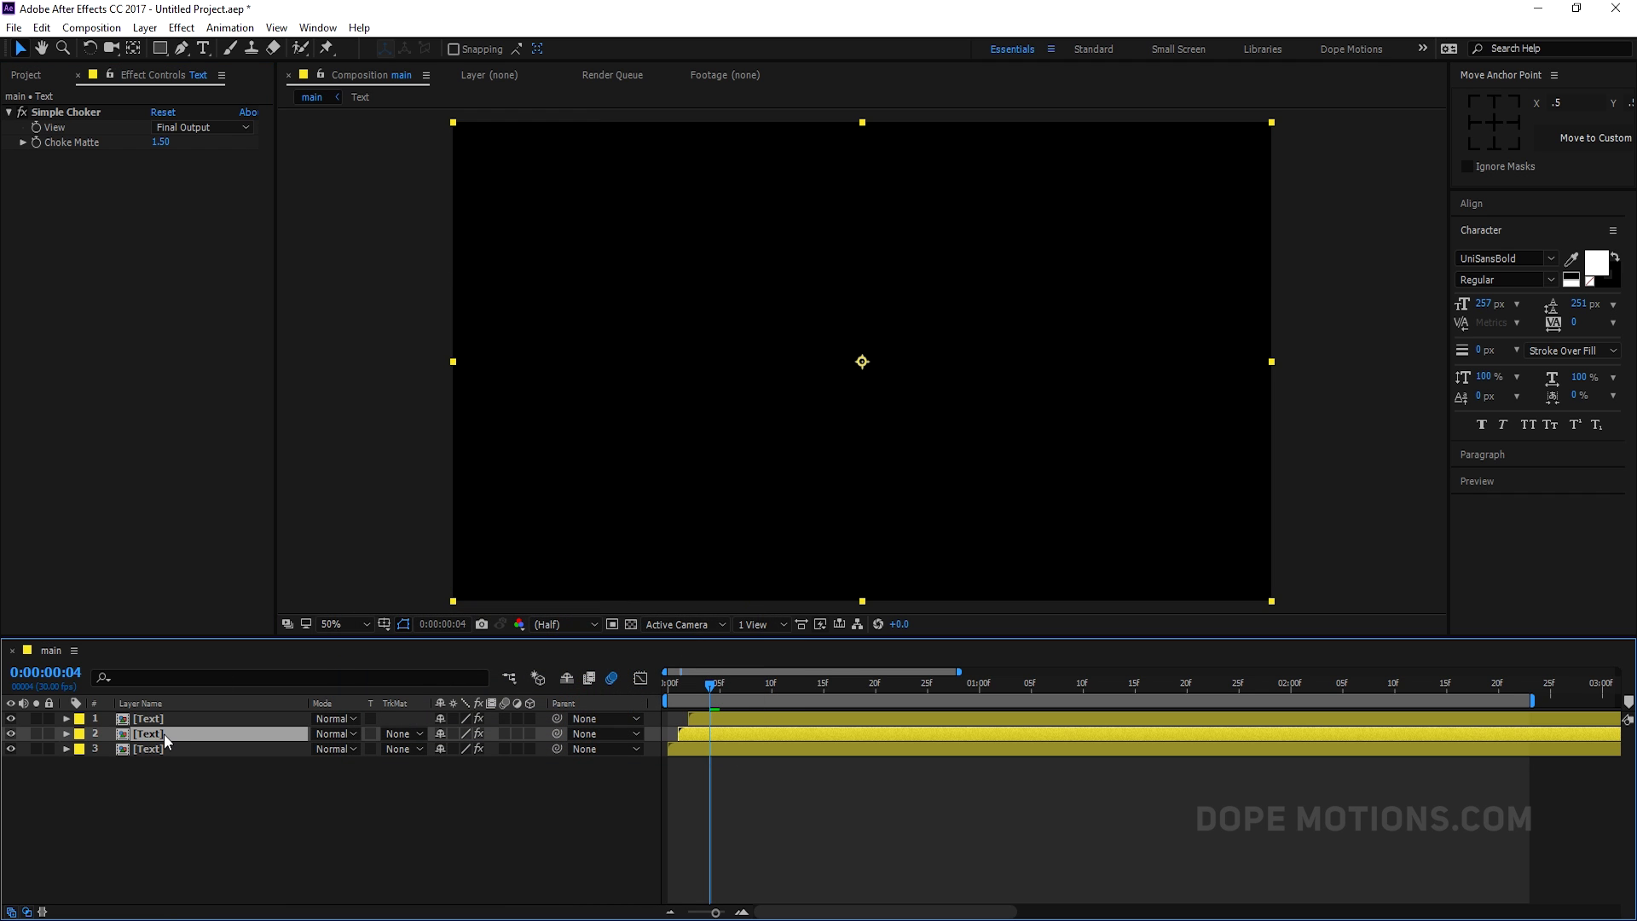
{"action": "key", "text": "ctrl+space"}
{"action": "type", "text": "v"}
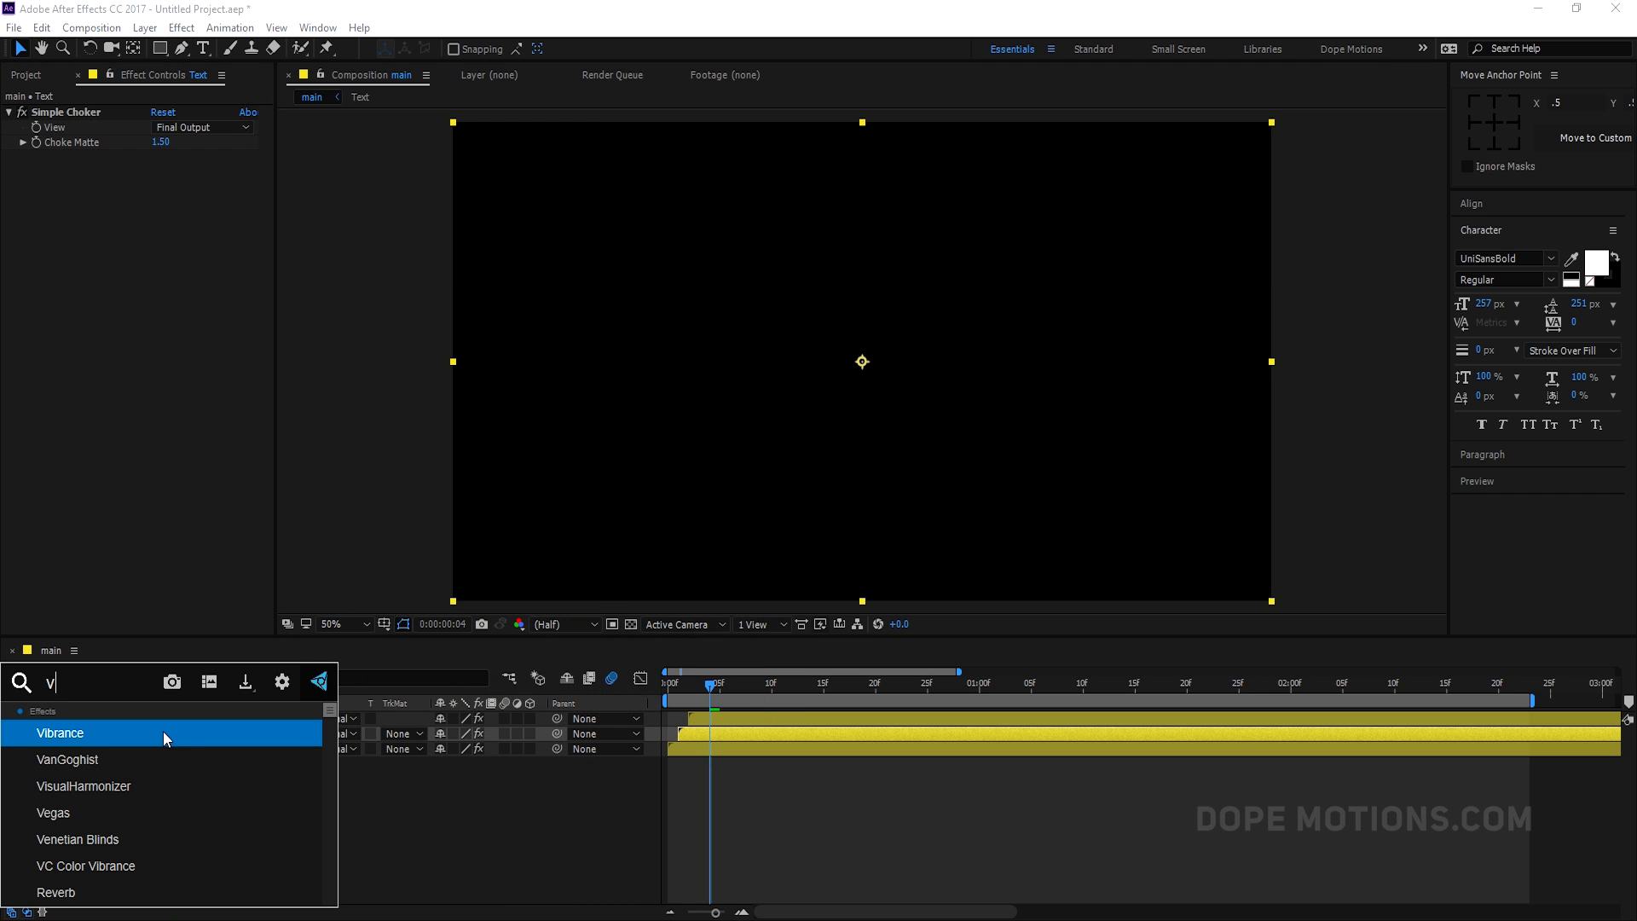
{"action": "key", "text": "BackSpace"}
{"action": "type", "text": "blin"}
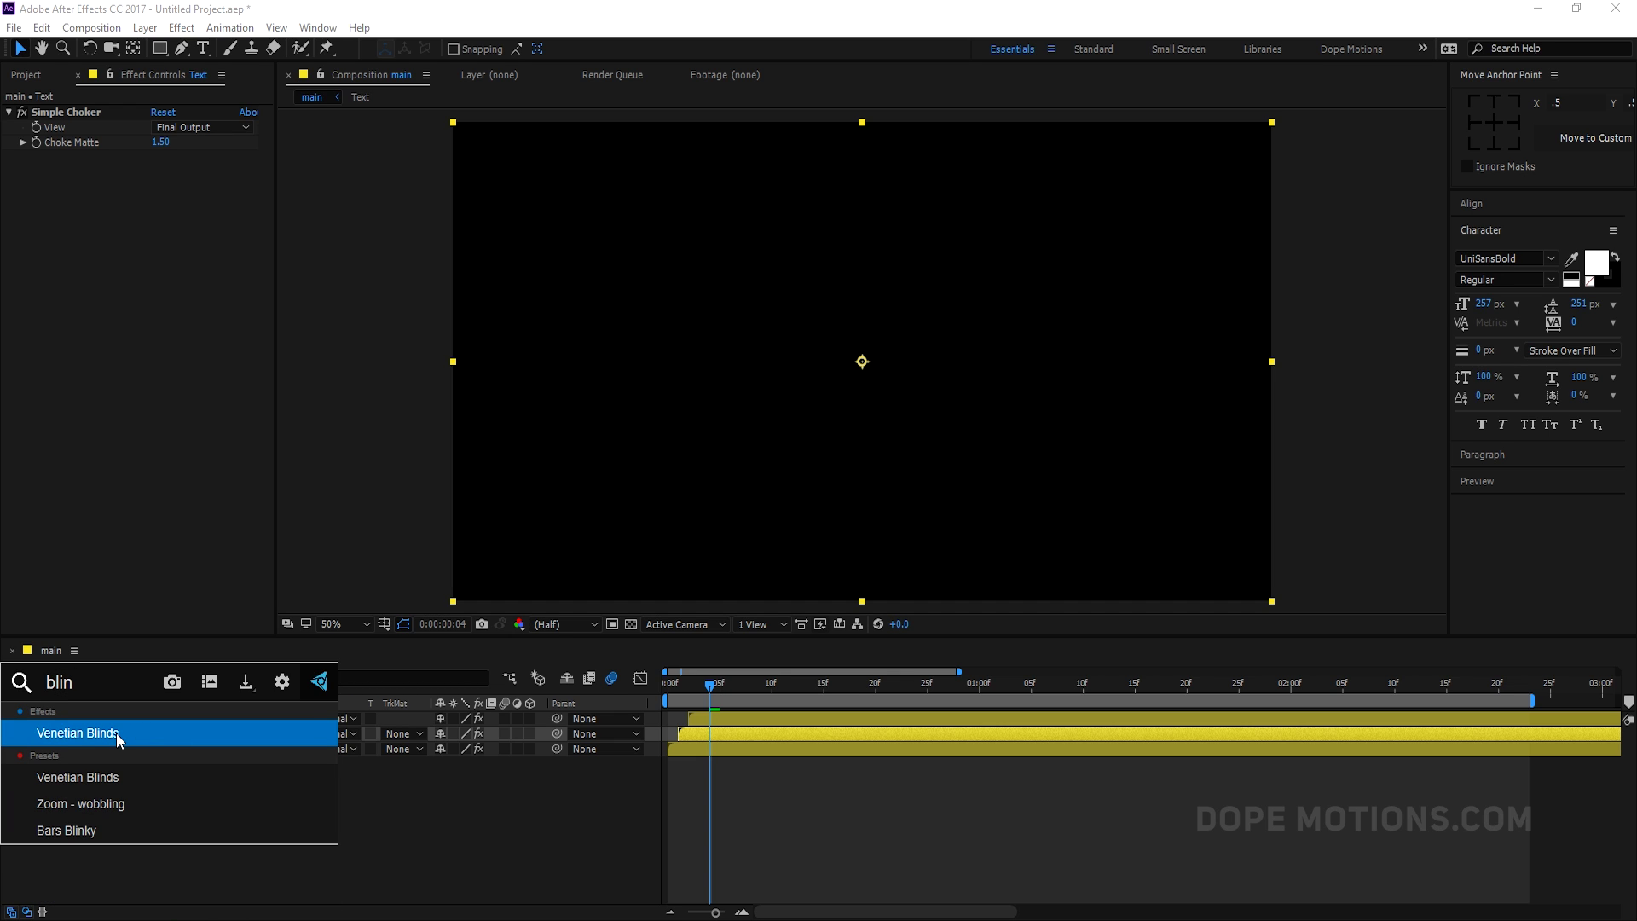
{"action": "left_click", "coordinate": [116, 733]}
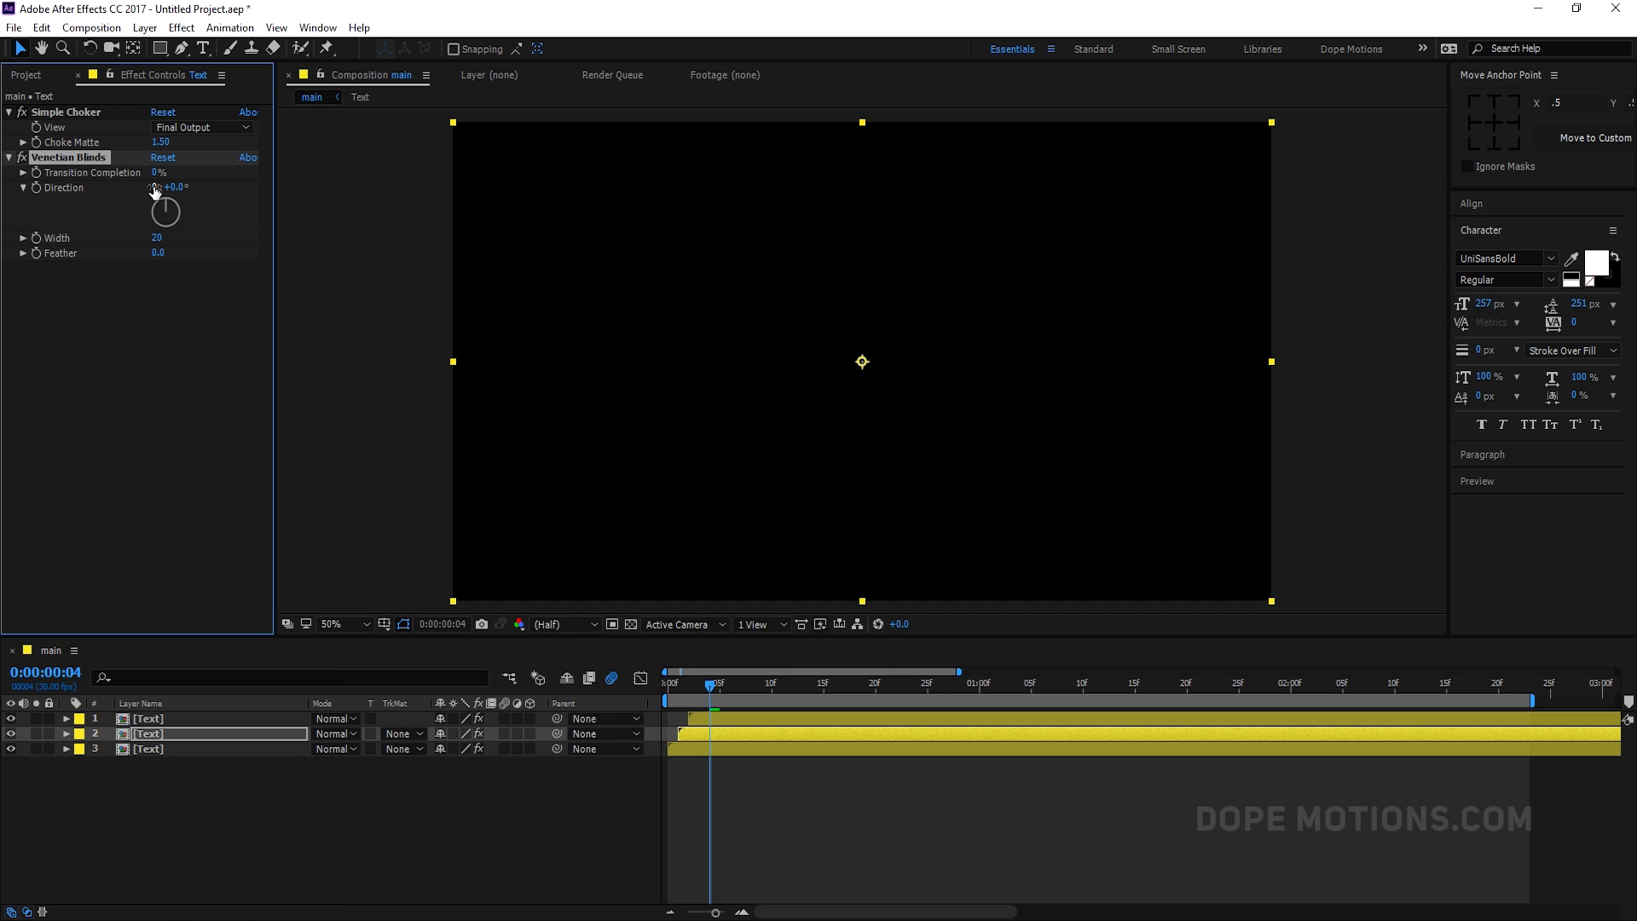
Set Venetian Blinds to 56% Transition Completion, 30° Direction and Width 14, and play the animation from the start.
{"action": "left_click_drag", "start_coordinate": [785, 692], "coordinate": [832, 688]}
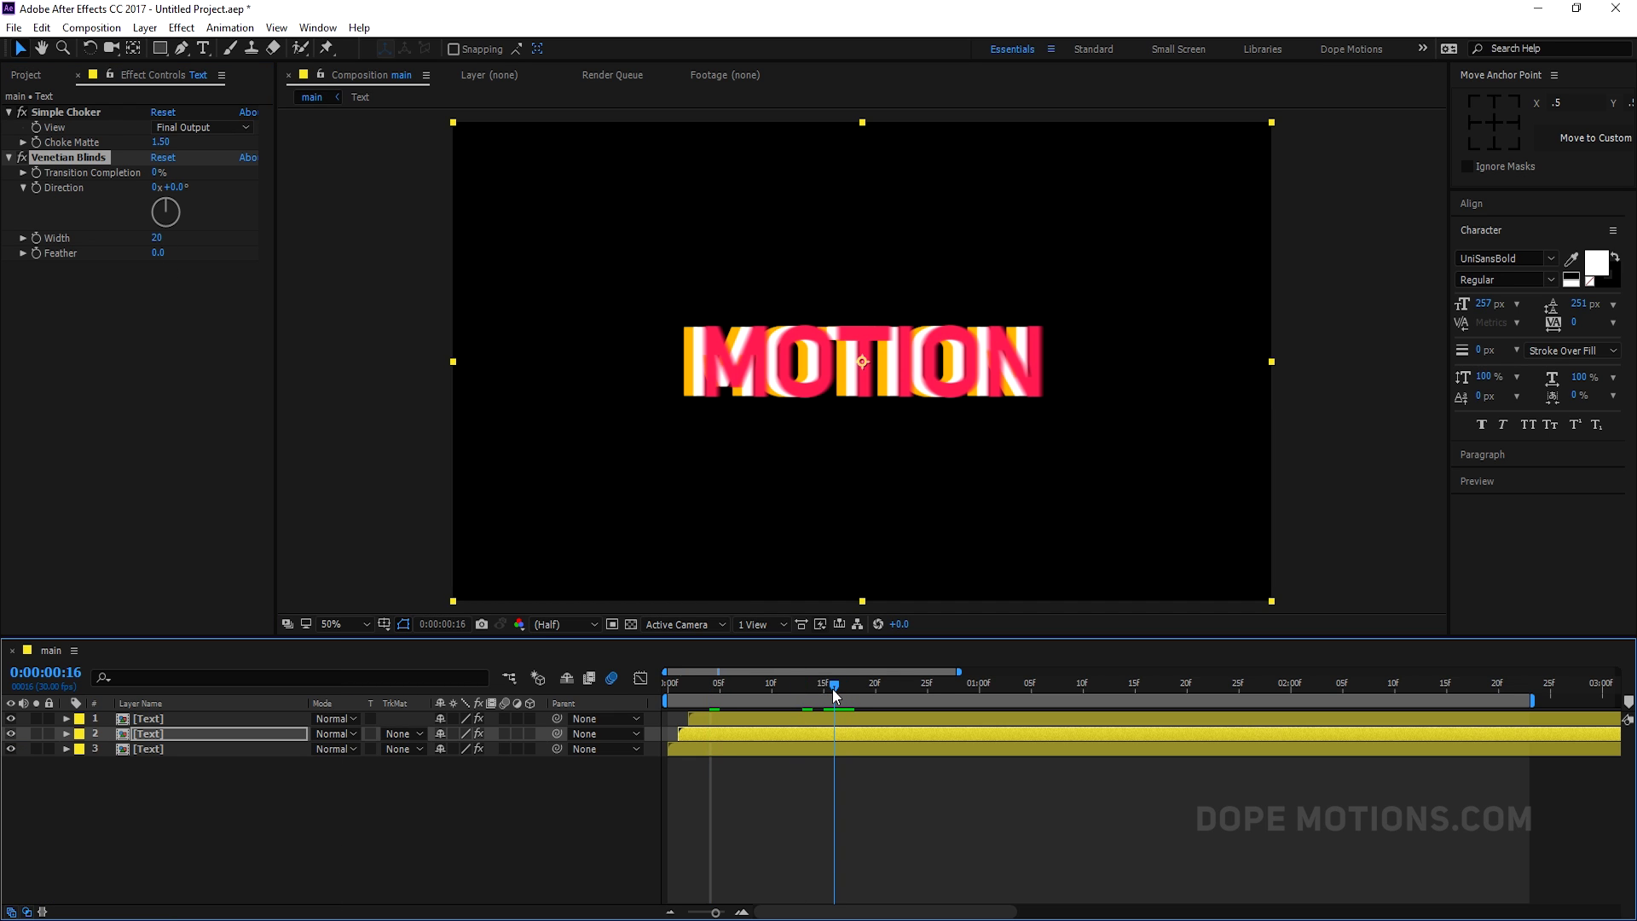
{"action": "left_click_drag", "start_coordinate": [154, 174], "coordinate": [198, 187]}
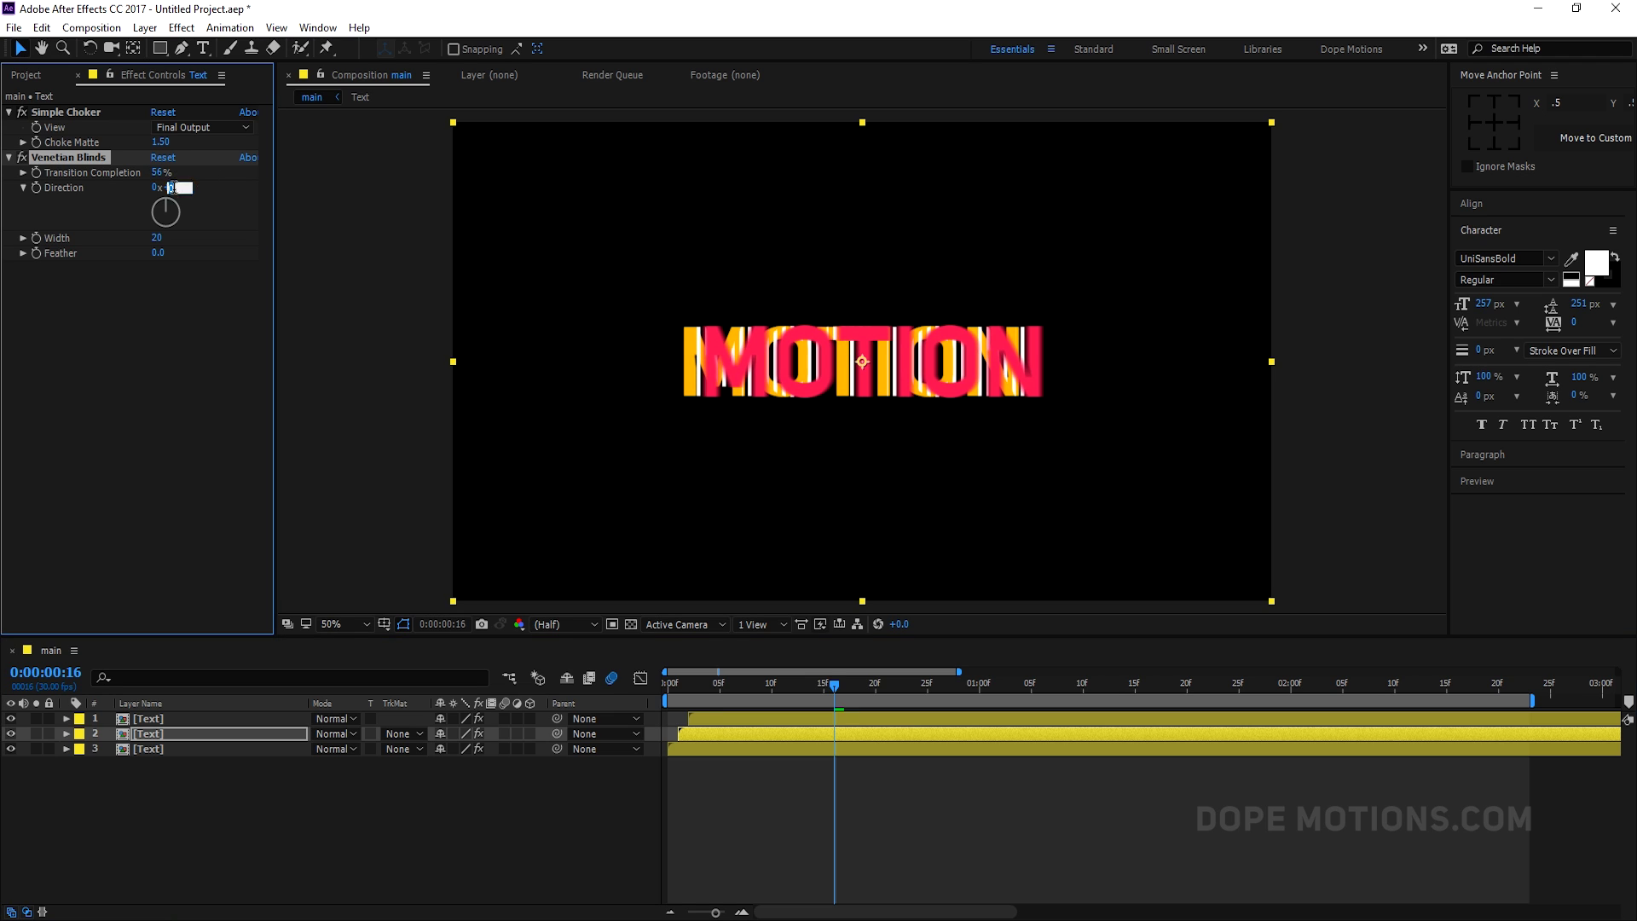
{"action": "type", "text": "30"}
{"action": "key", "text": "Return"}
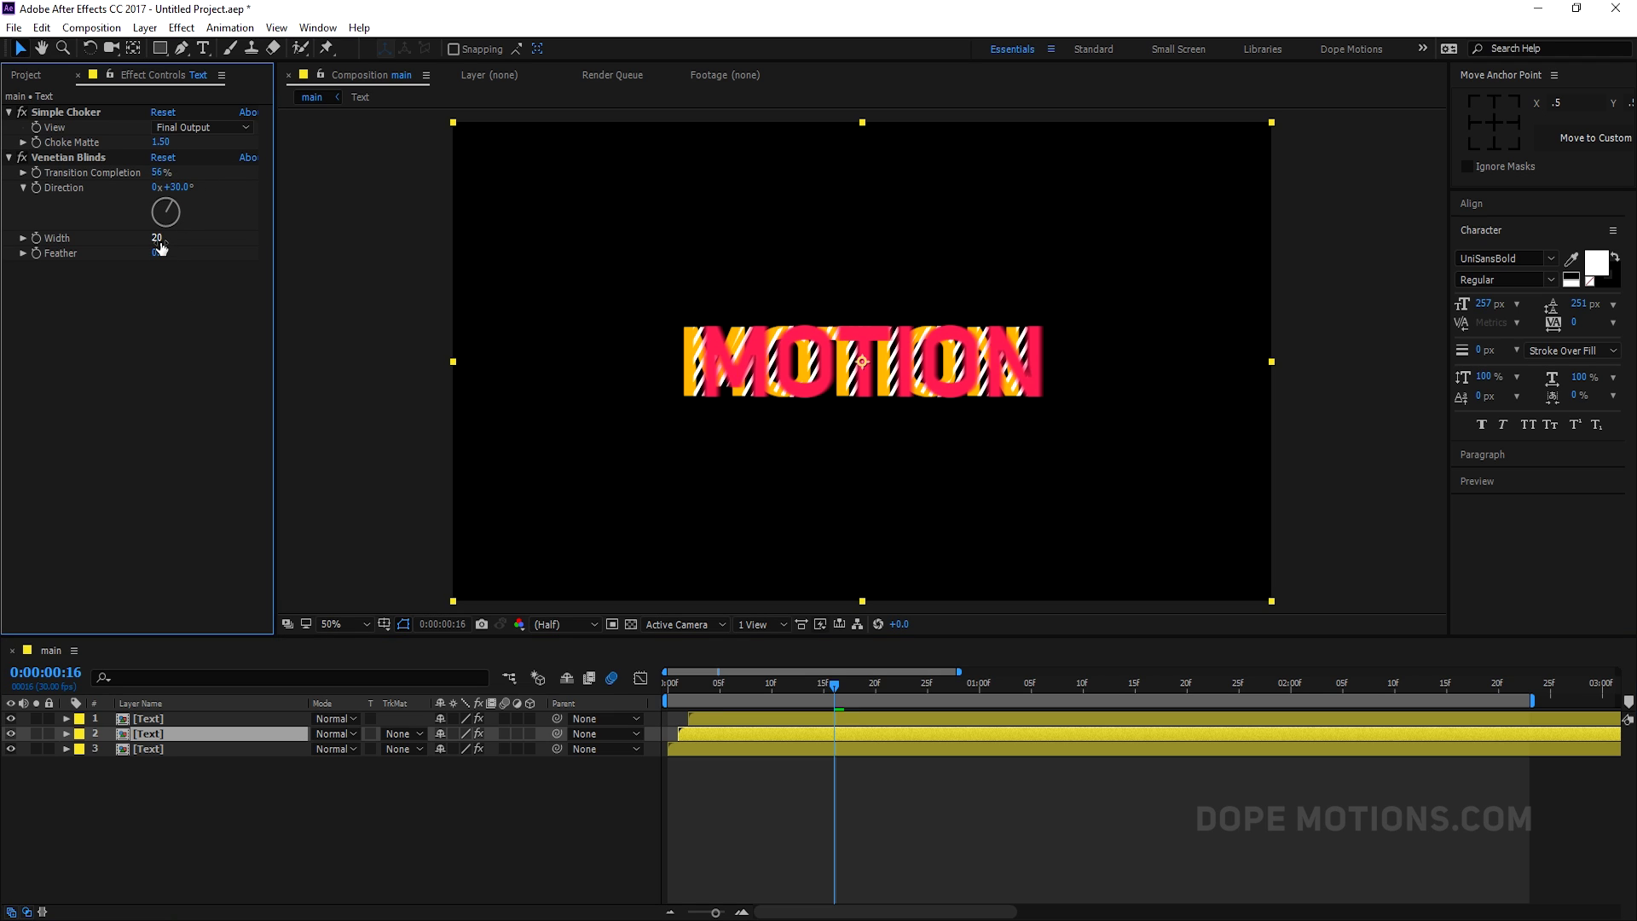
{"action": "left_click_drag", "start_coordinate": [161, 235], "coordinate": [145, 237]}
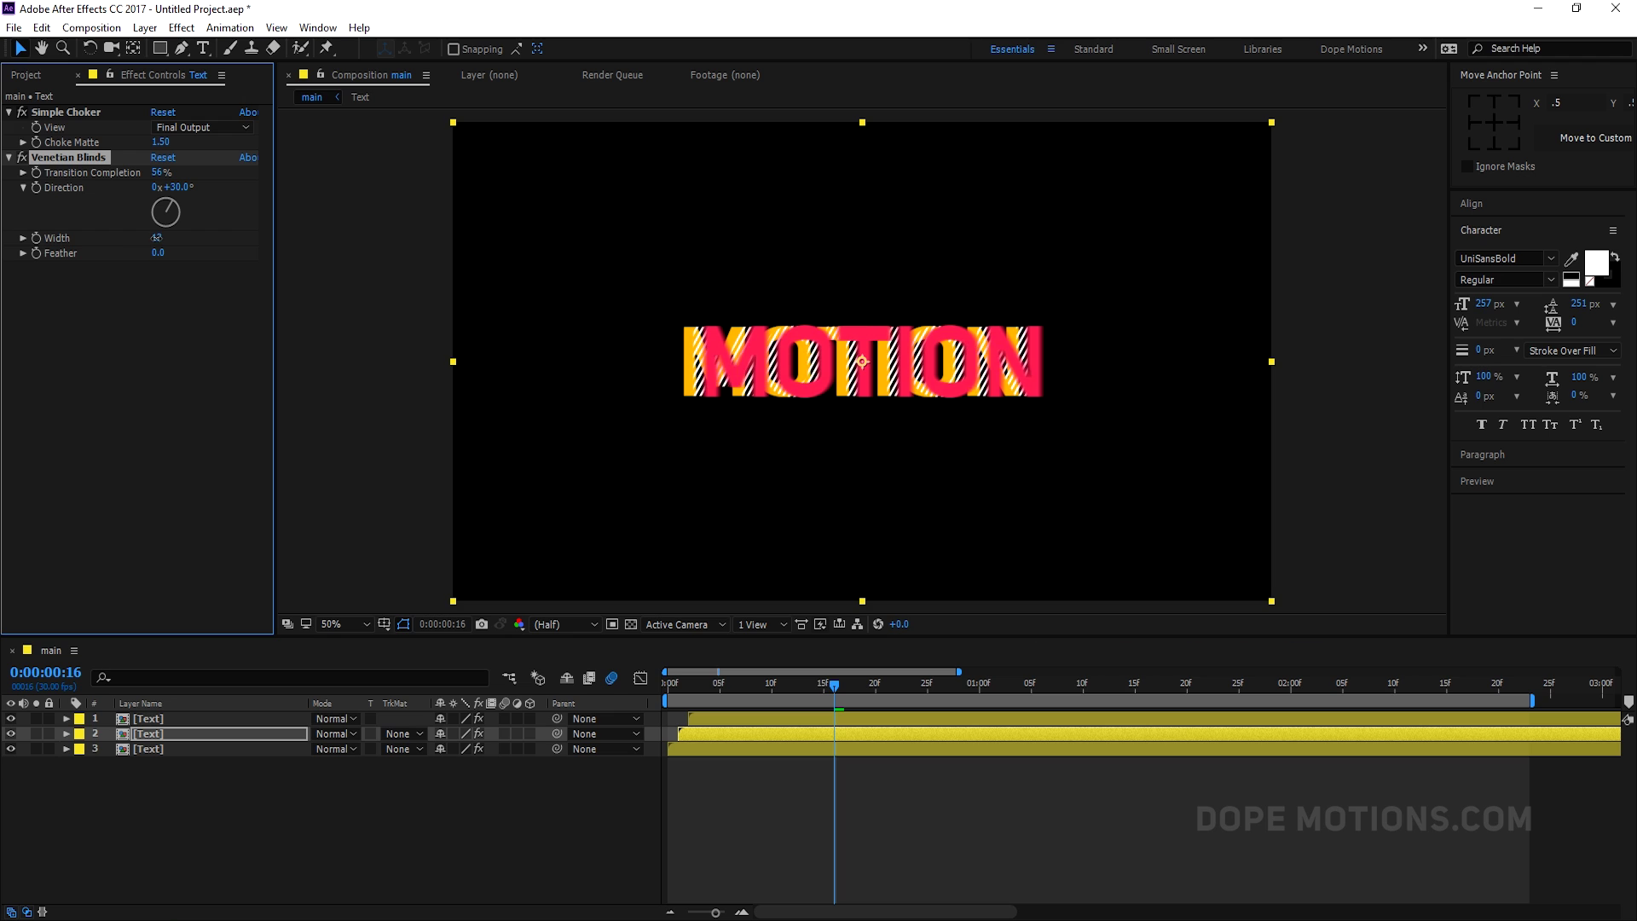
{"action": "left_click", "coordinate": [444, 853]}
{"action": "key", "text": "Home"}
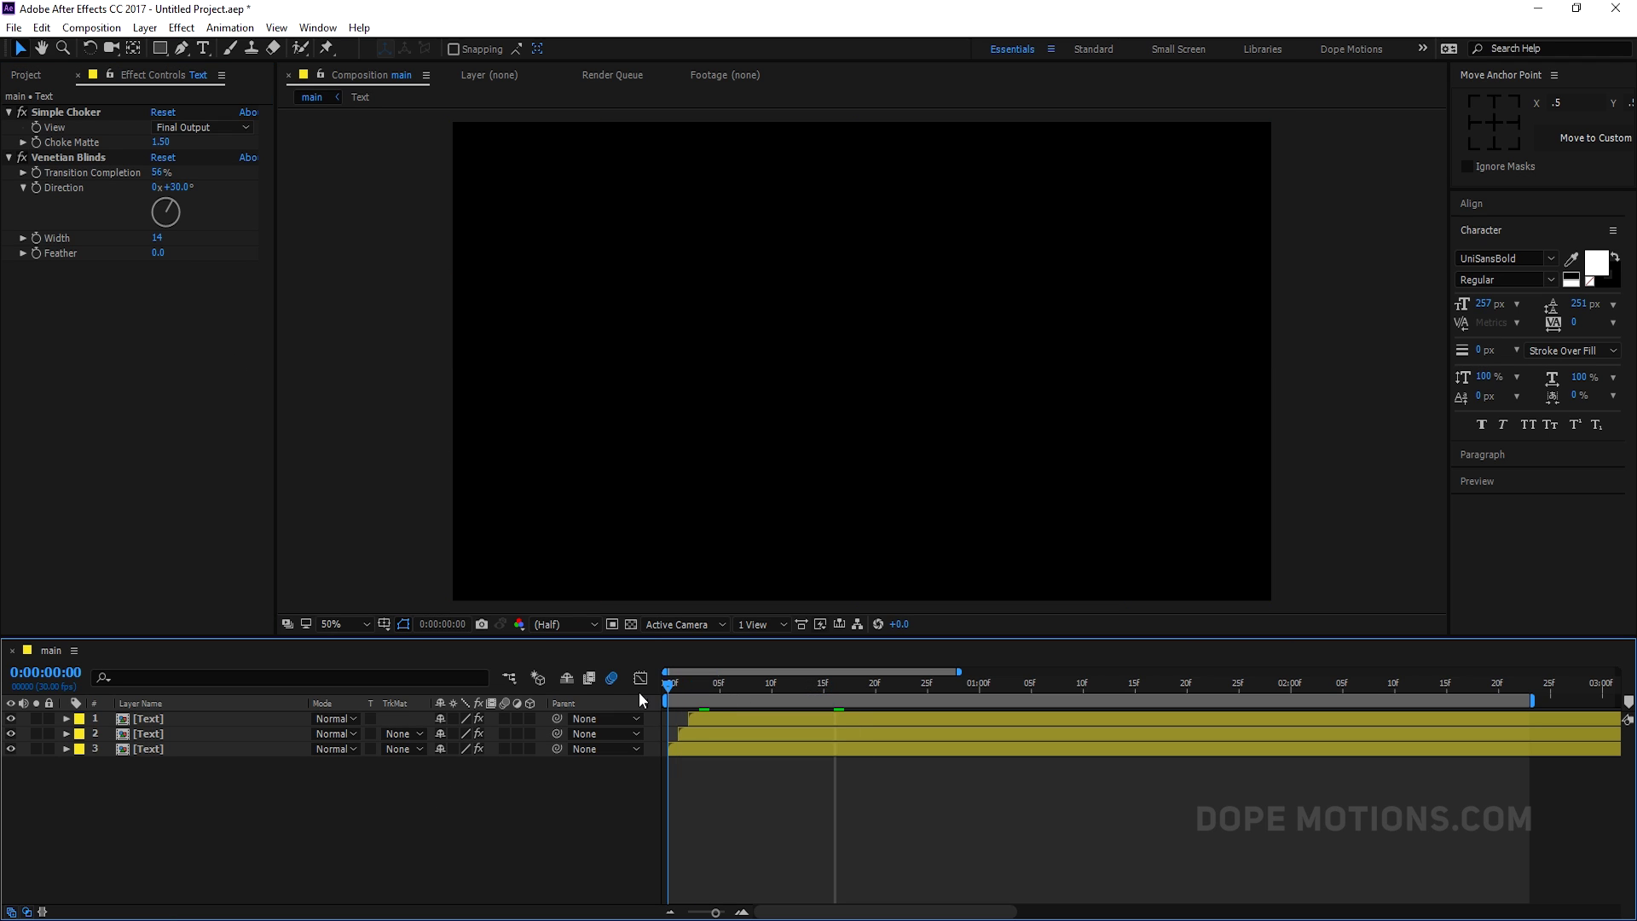
{"action": "key", "text": "space"}
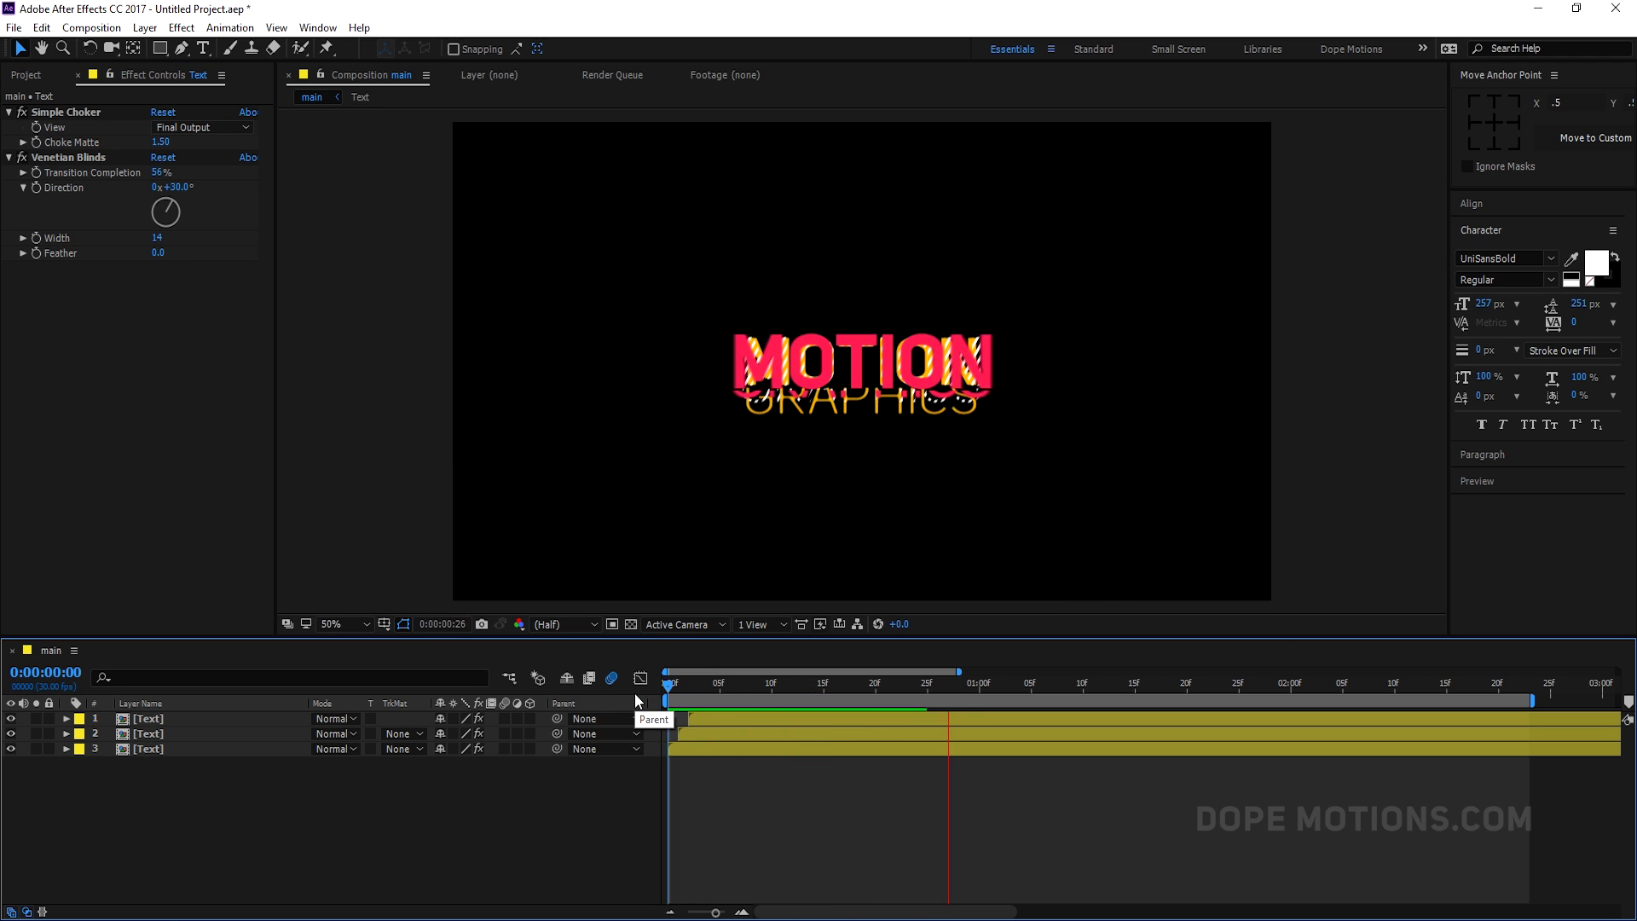